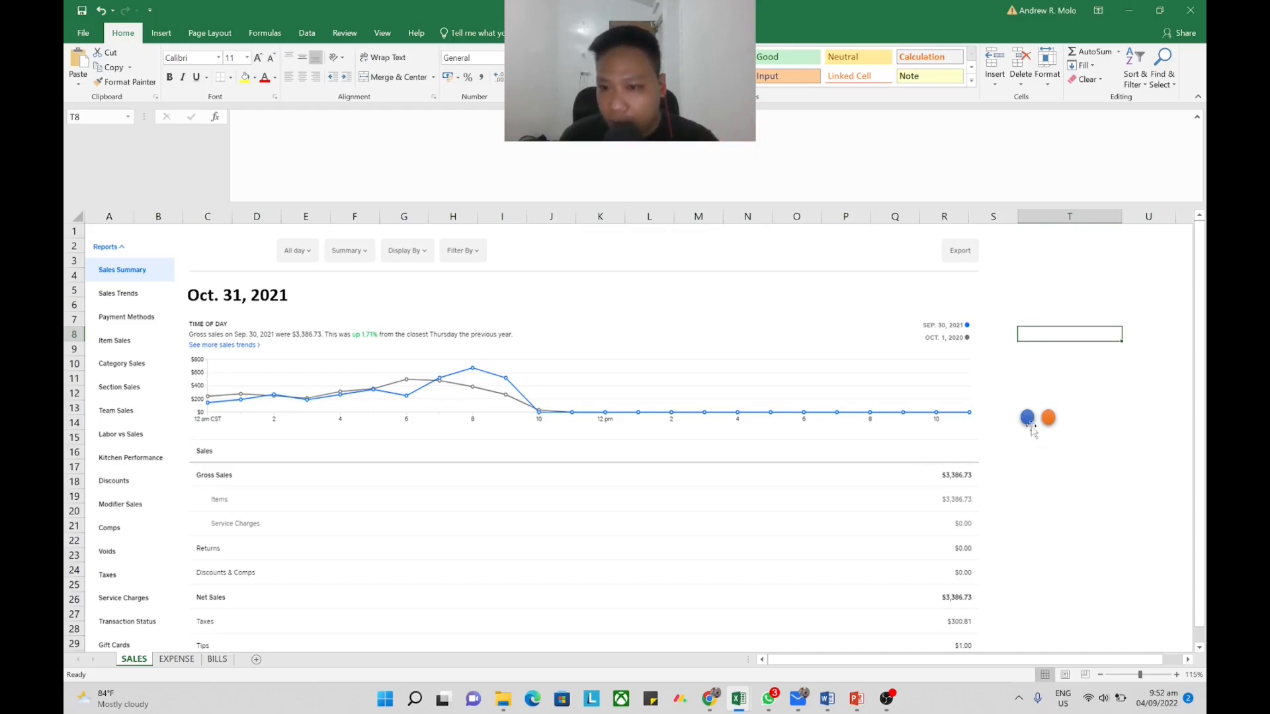
Examine the Oct. 31, 2021 sales summary, from Gross Sales through the payments breakdown, Fees and Net Total.
left_click(1029, 420)
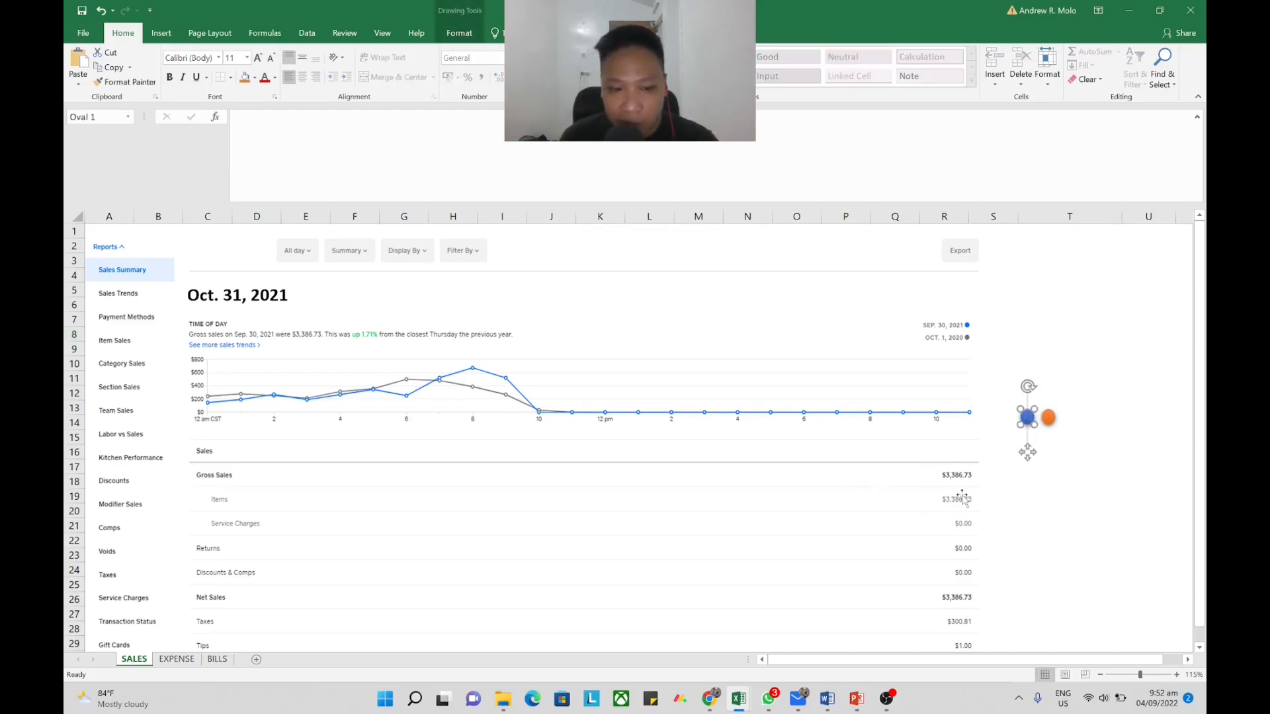
scroll(899, 469, "down", 1)
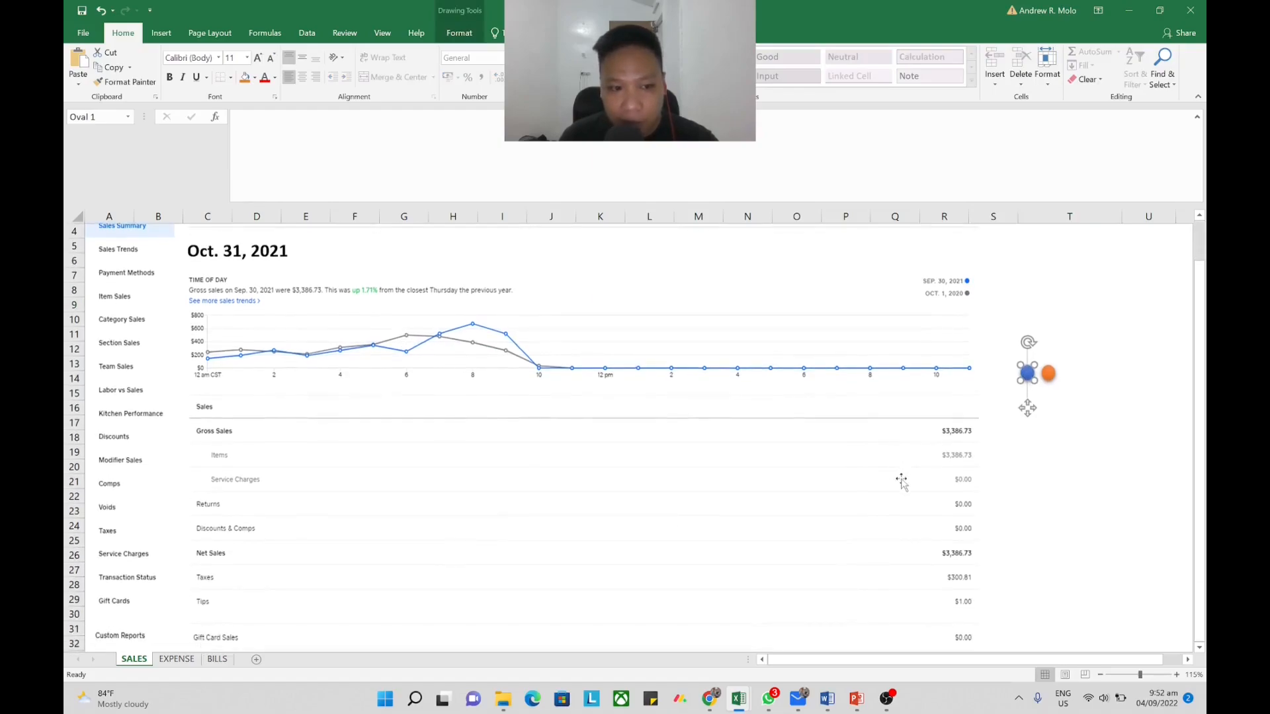
left_click(1049, 376)
scroll(1101, 417, "down", 3)
scroll(1102, 428, "down", 3)
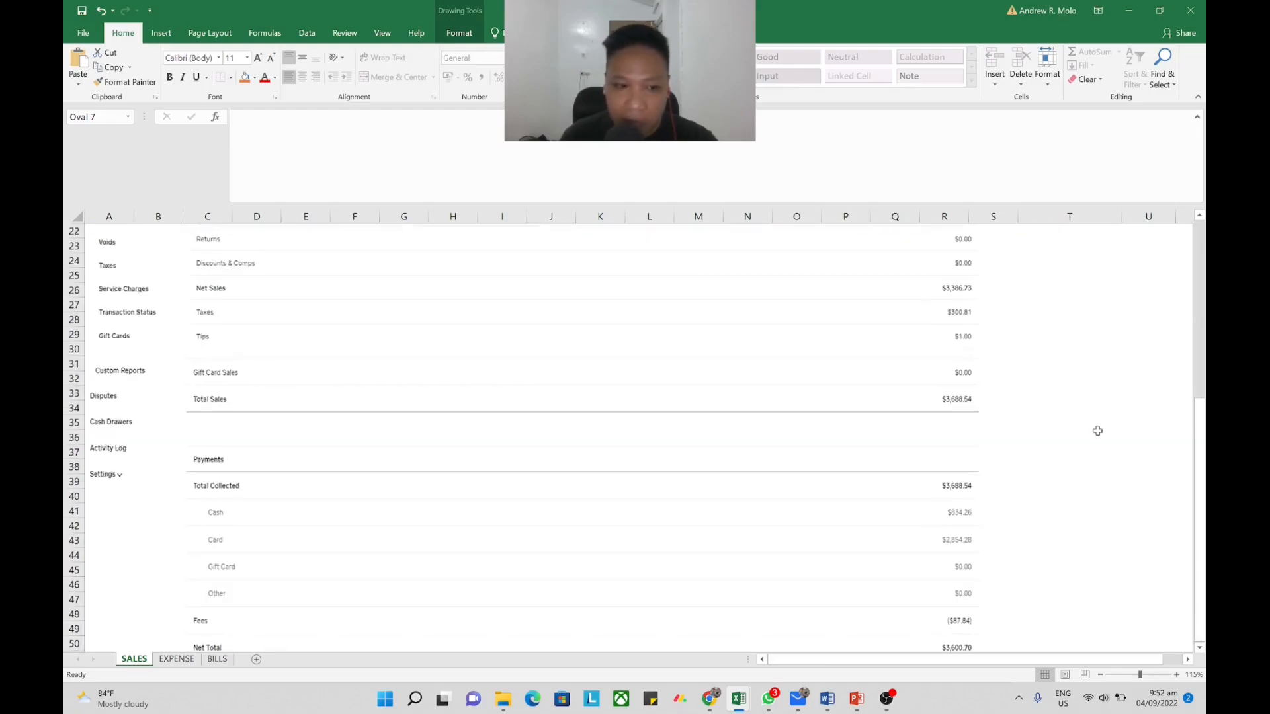
scroll(1097, 433, "up", 7)
scroll(1117, 476, "down", 1)
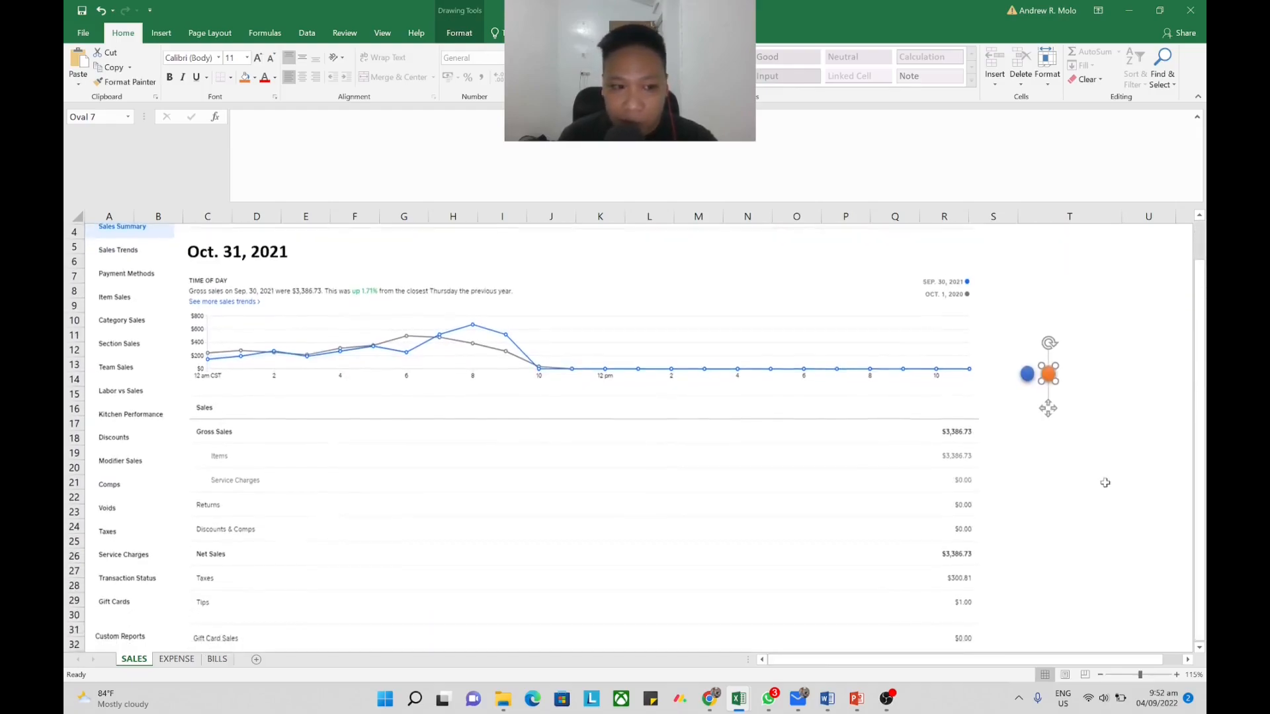
left_click(1097, 481)
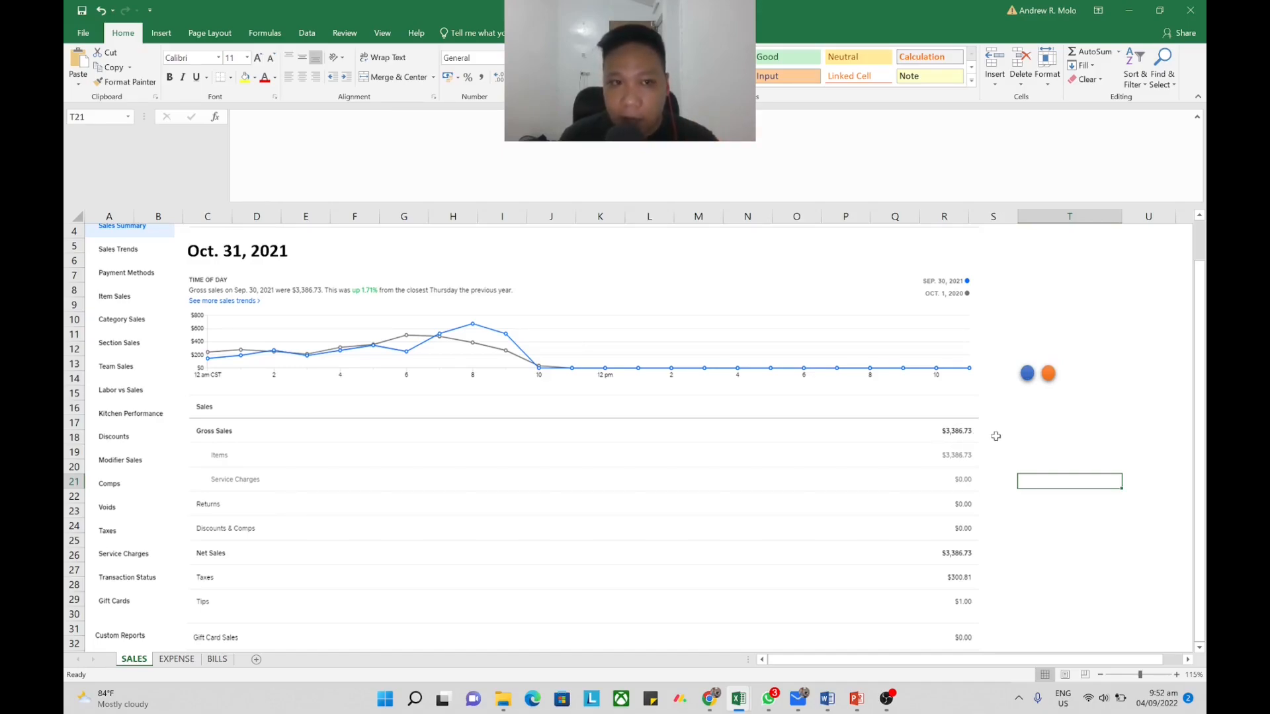
scroll(988, 453, "down", 8)
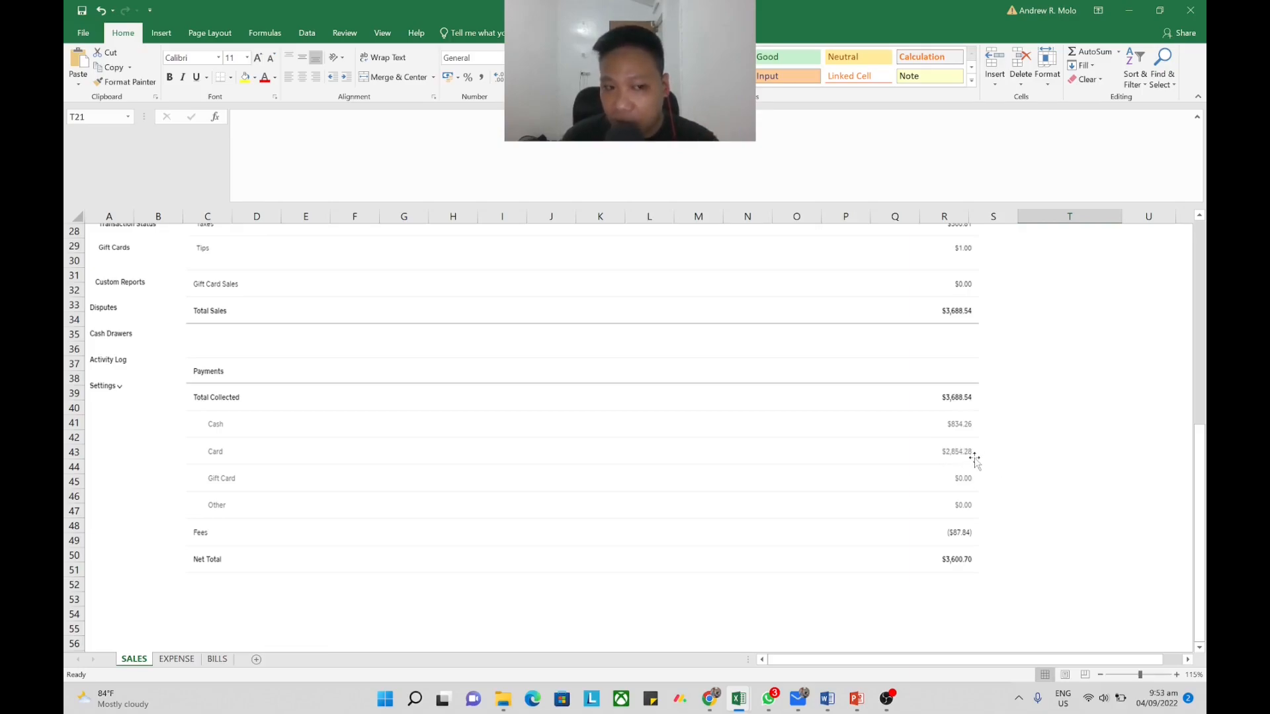
left_click(1031, 454)
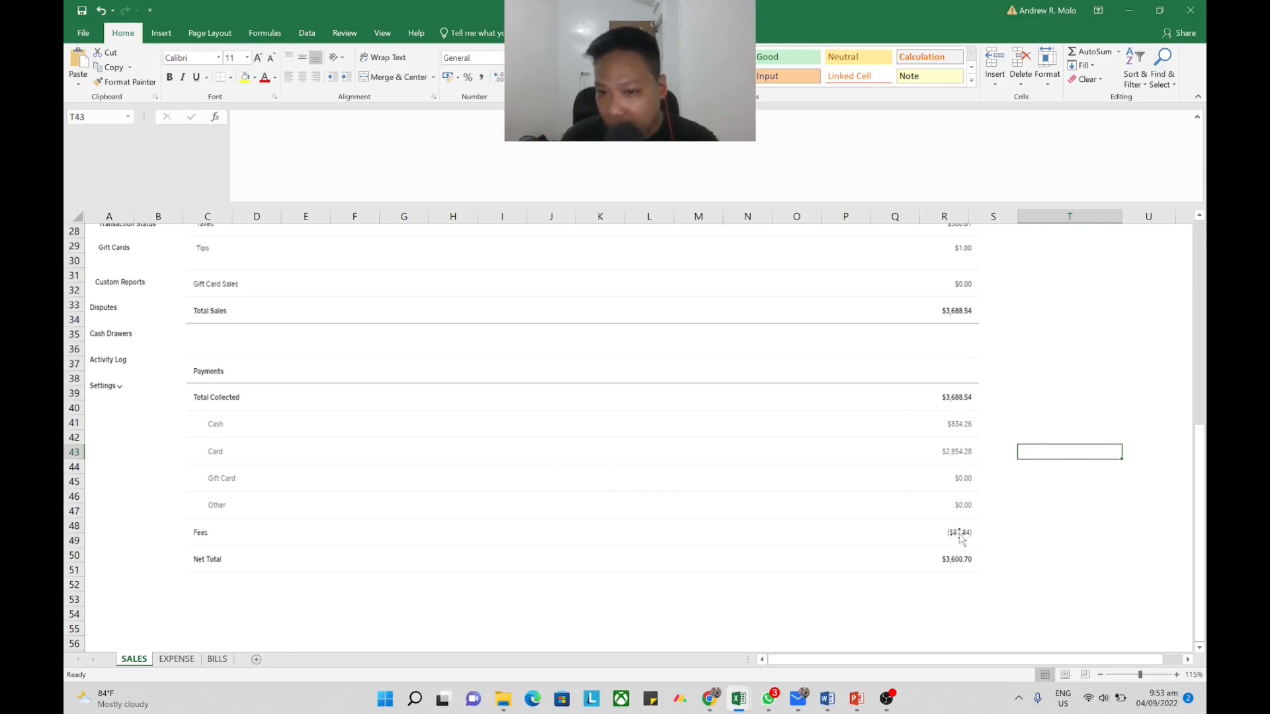
left_click(1059, 529)
left_click(1062, 536)
scroll(1061, 529, "up", 8)
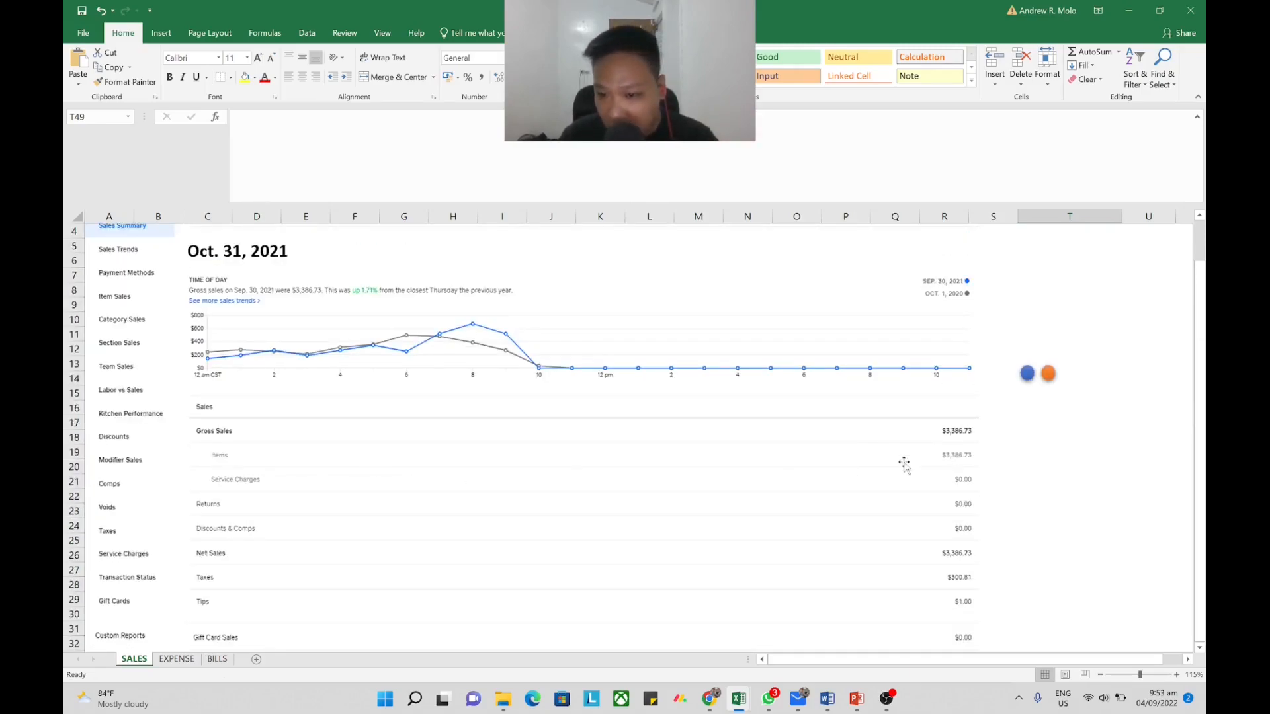
Move the blue circle beside the Items amount and place copies of it beside the Service Charges and Returns amounts.
left_click_drag(1025, 378, 993, 455)
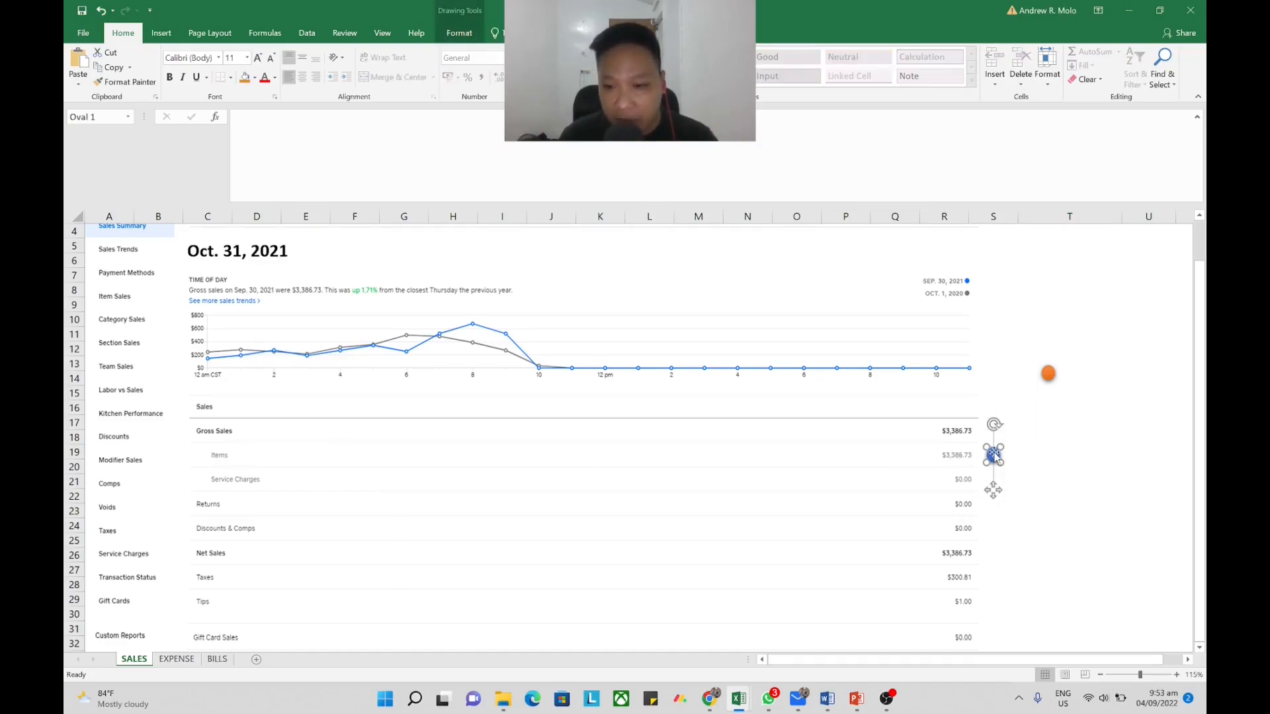
left_click(1115, 455)
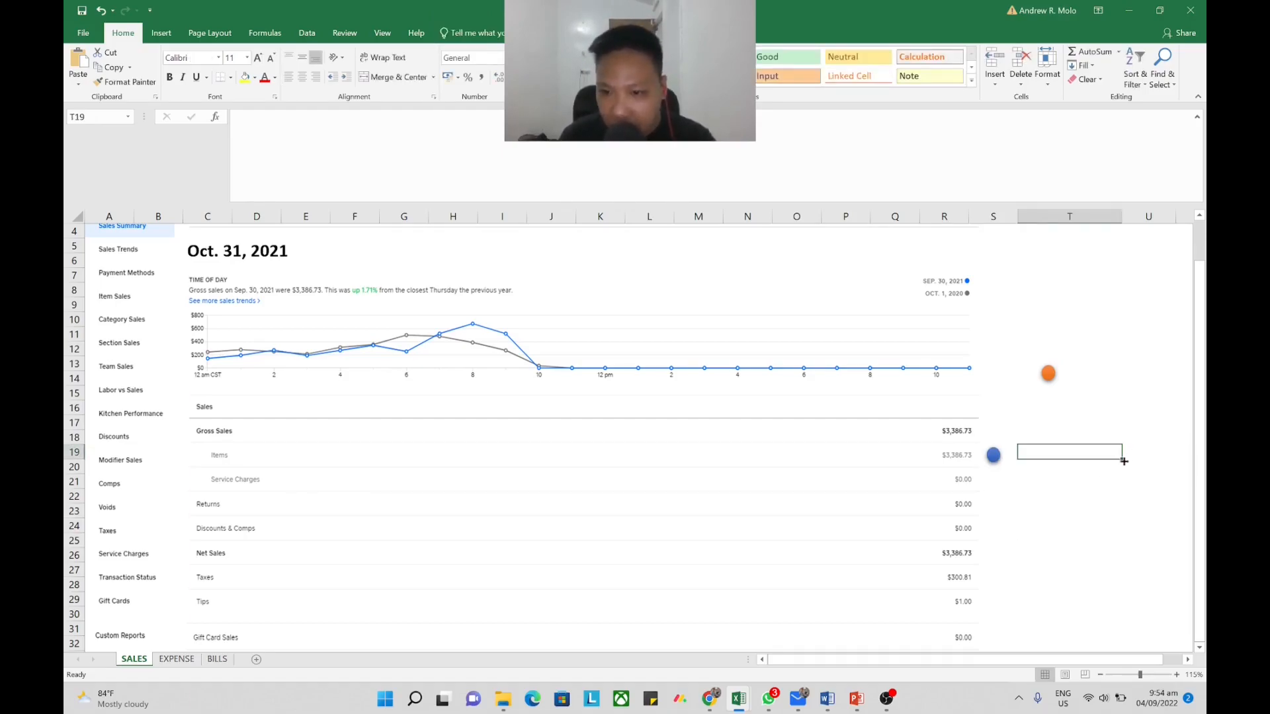
left_click(994, 457)
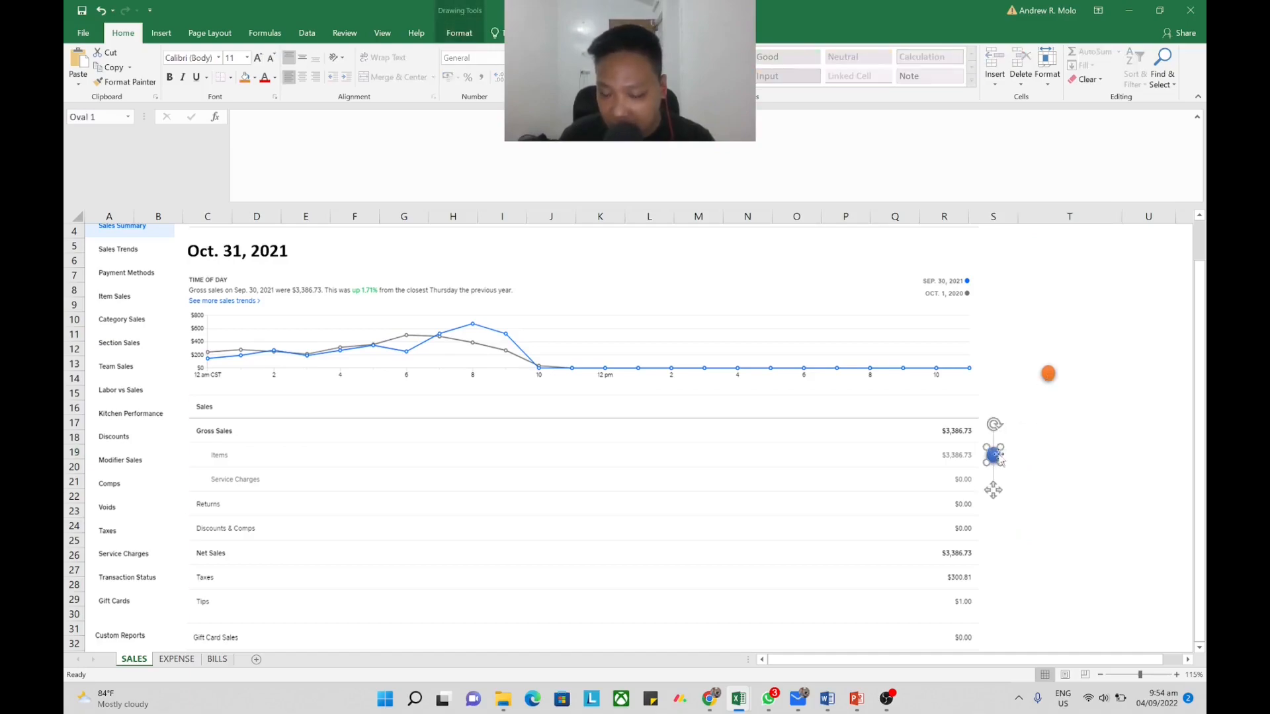
scroll(1036, 455, "down", 2)
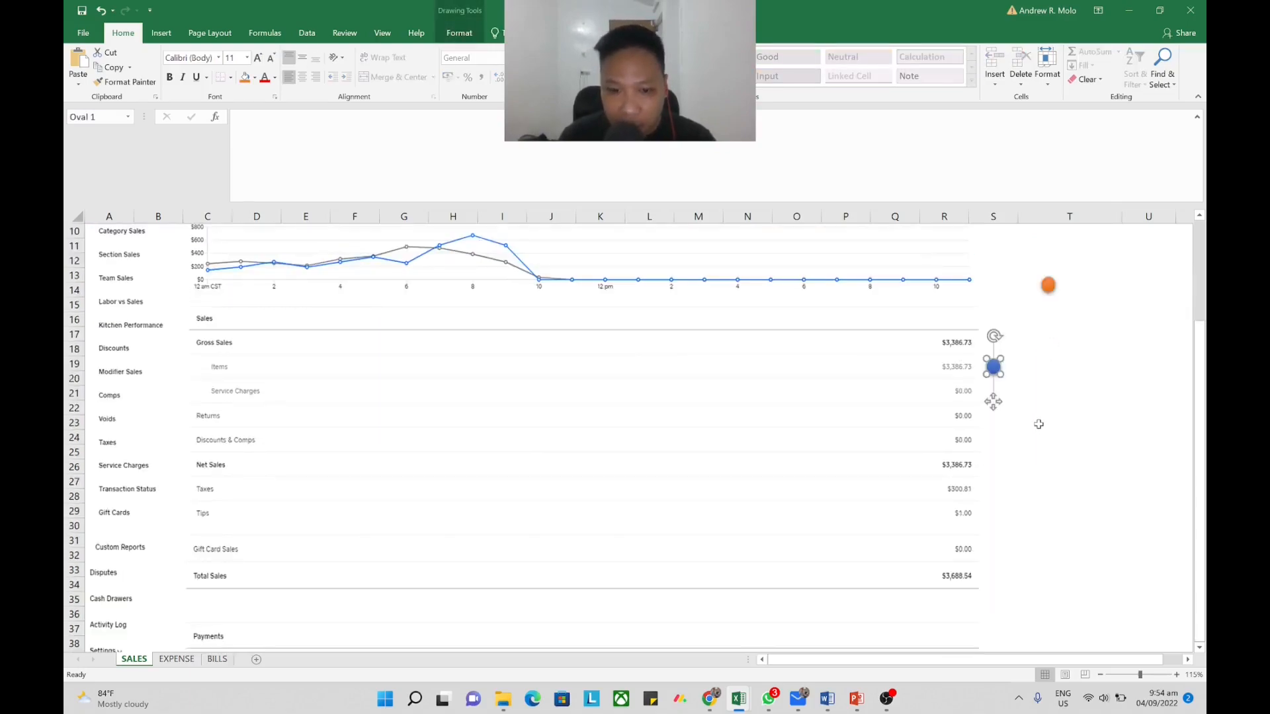
key("ctrl+d")
left_click_drag(1005, 379, 994, 419)
key("ctrl+d")
left_click(1026, 395)
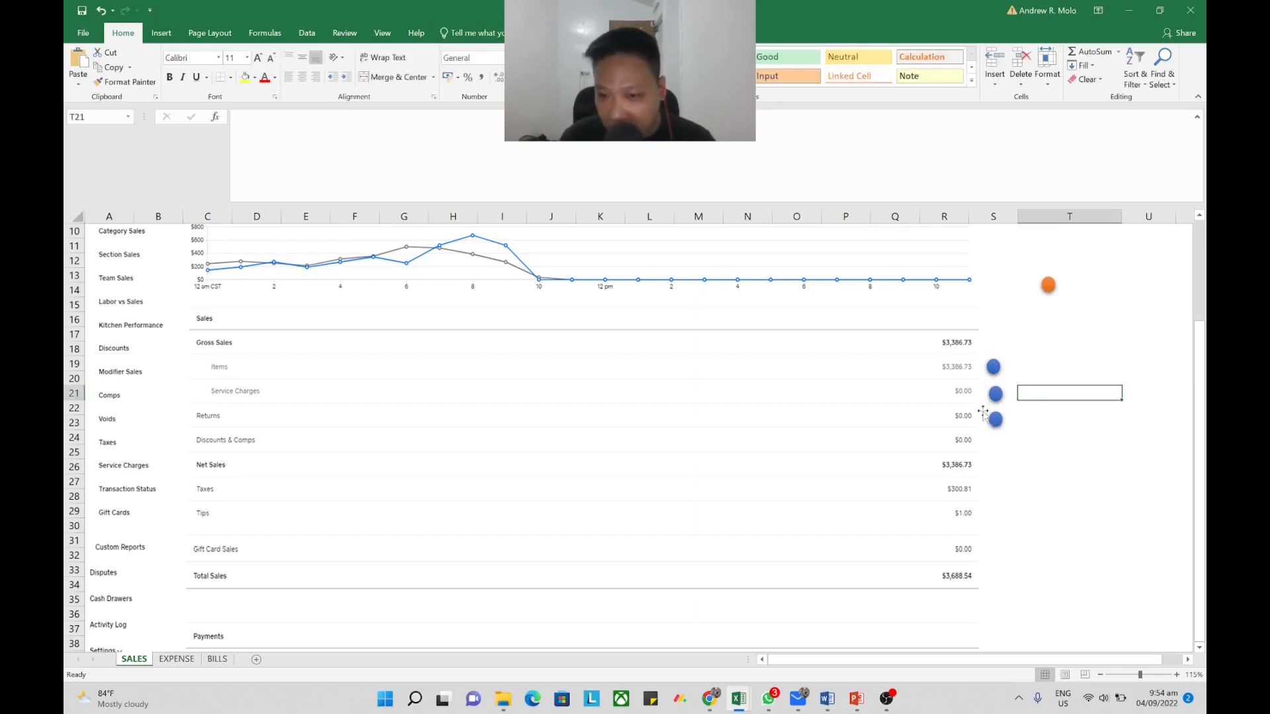
left_click(993, 393)
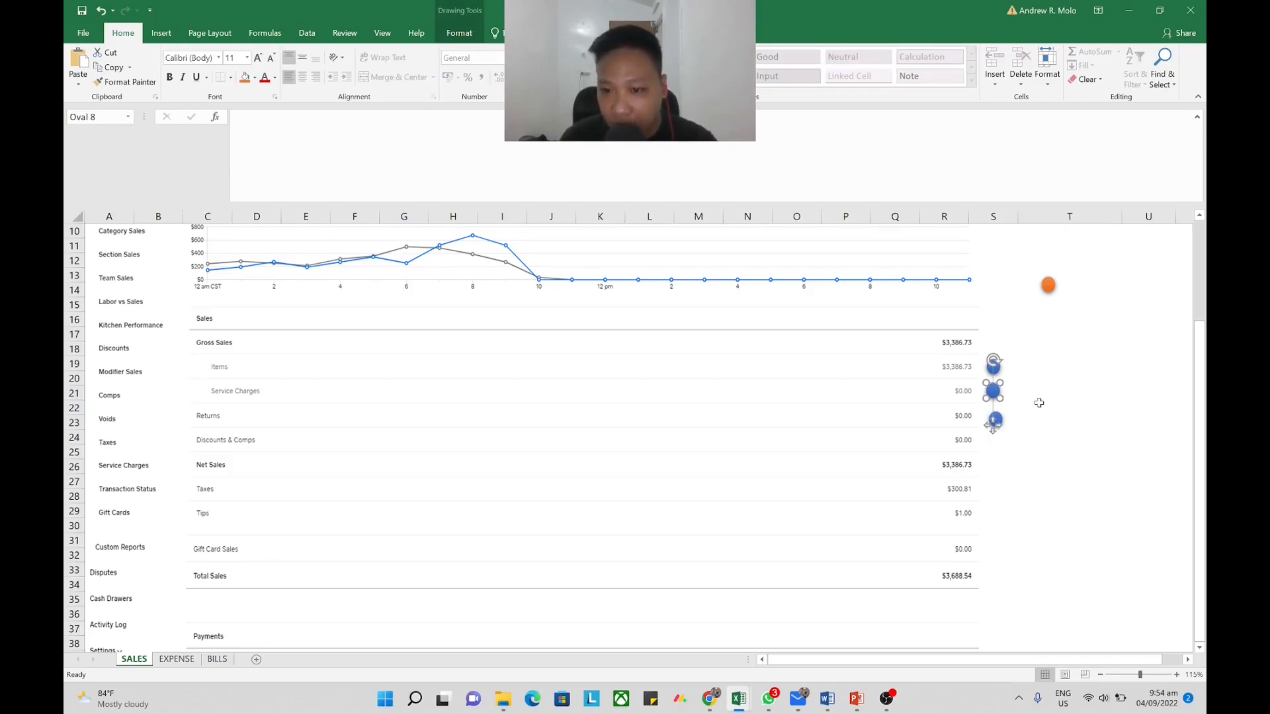
left_click(1051, 411)
left_click(997, 420)
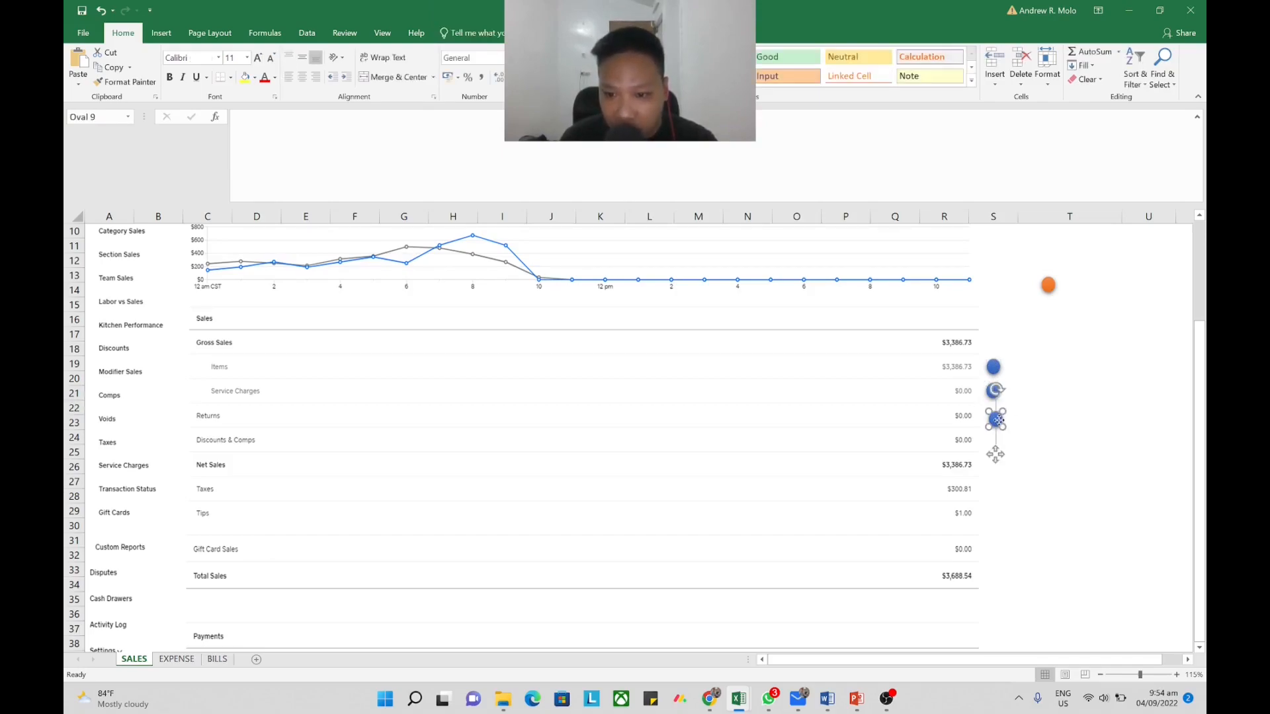
Place further copies of the blue circle beside the Discounts & Comps, Taxes, Tips and Gift Card Sales amounts.
mouse_move(997, 419)
left_mouse_down("ctrl")
mouse_move(1010, 492)
mouse_move(1016, 467)
mouse_move(998, 489)
mouse_move(1017, 537)
mouse_move(1000, 549)
mouse_move(1009, 555)
mouse_move(1012, 528)
mouse_move(997, 518)
left_mouse_up("ctrl")
key("ctrl+d")
key("ctrl+d")
key("ctrl+d")
left_click(1007, 523)
left_click(1043, 522)
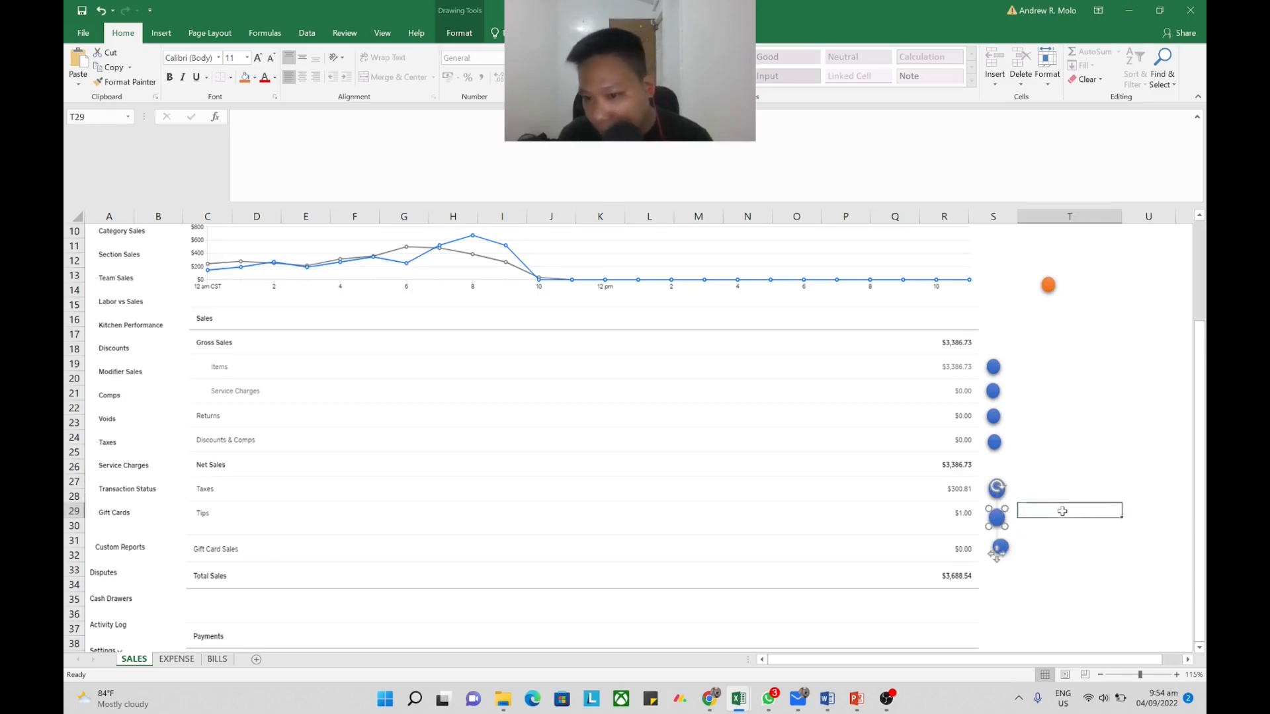
left_click(997, 548)
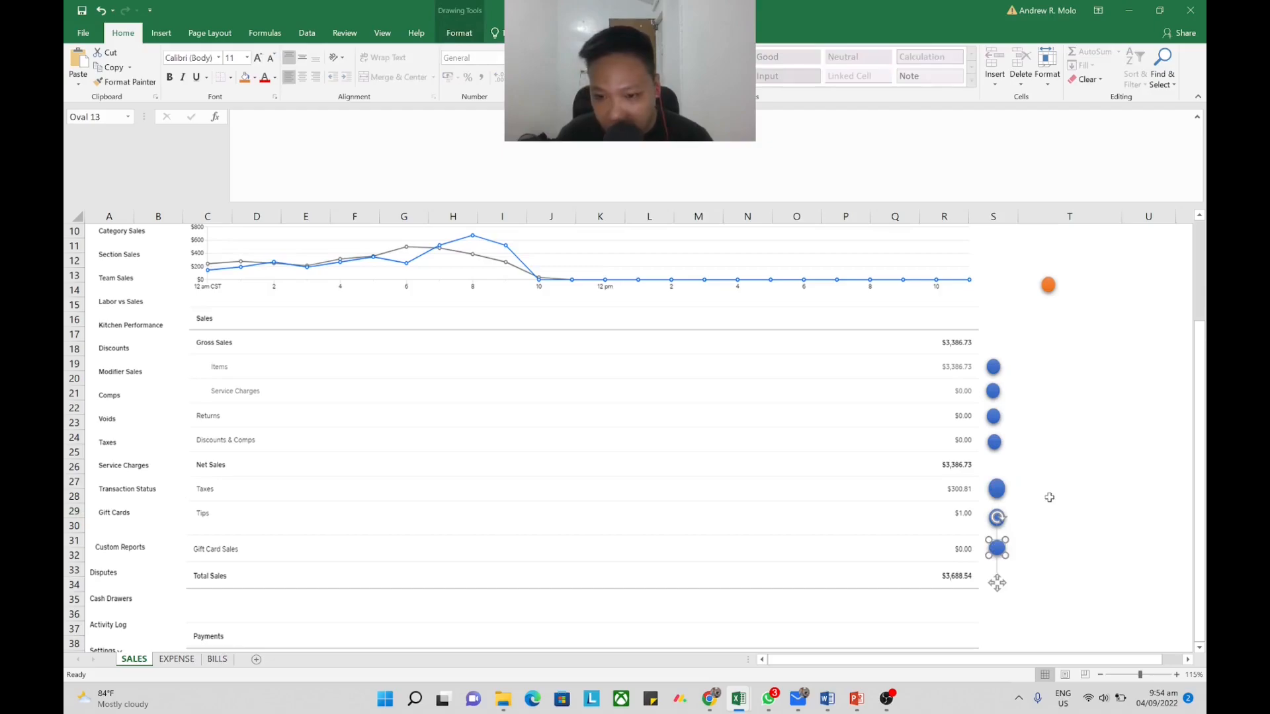
scroll(1077, 480, "down", 3)
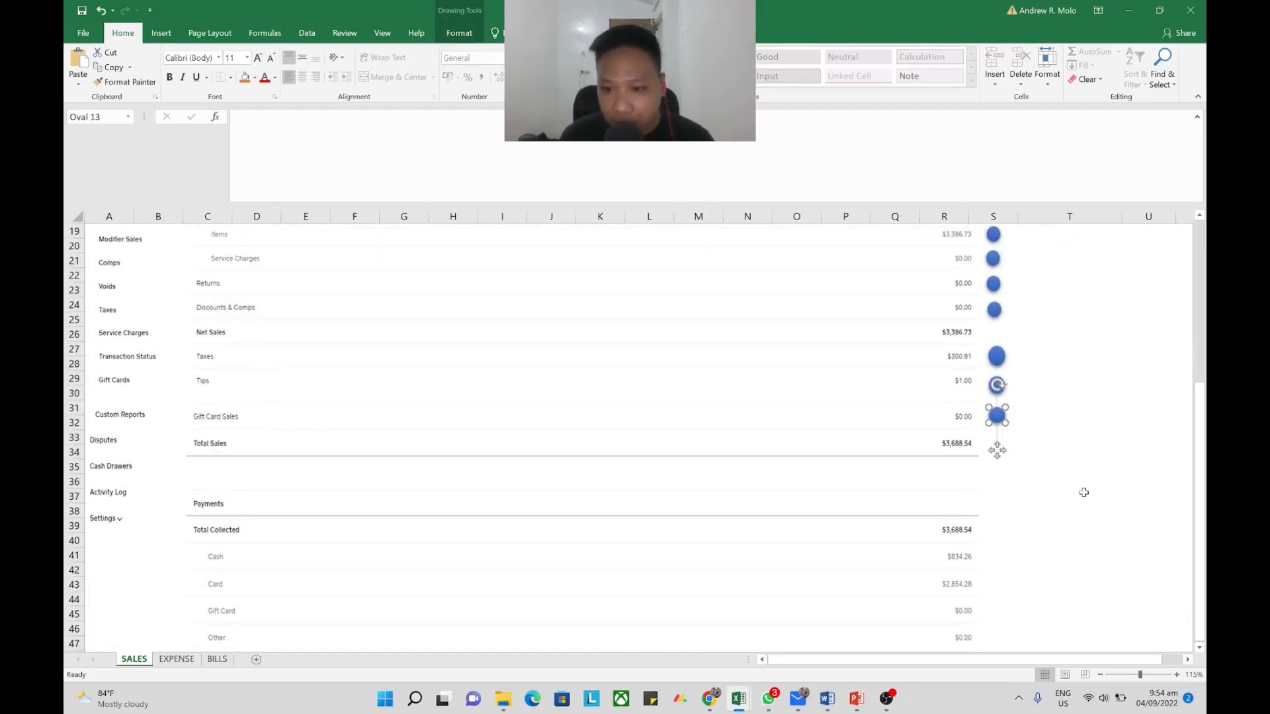
left_click(1084, 483)
Move the orange circle down to the Payments section, beside the Cash amount.
scroll(384, 426, "up", 5)
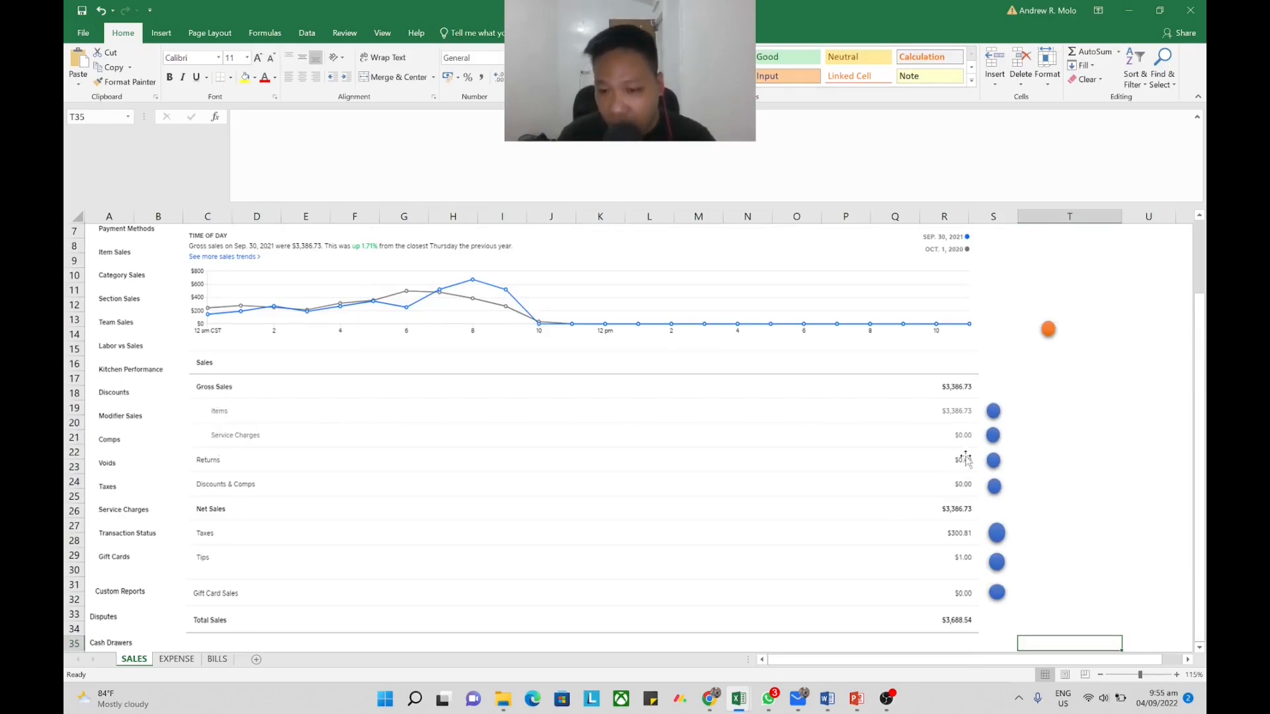
left_click_drag(1049, 332, 1053, 552)
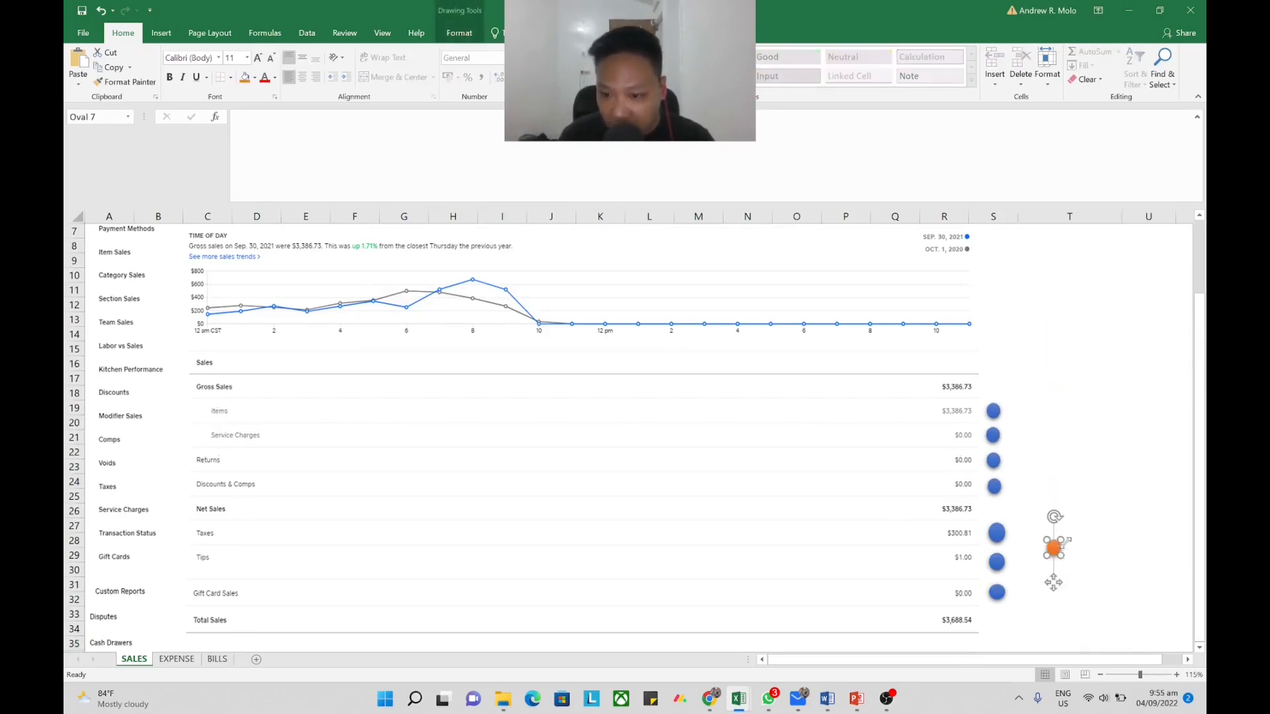
scroll(1102, 484, "down", 7)
scroll(1100, 453, "up", 2)
left_click_drag(1053, 328, 993, 486)
scroll(1027, 506, "down", 1)
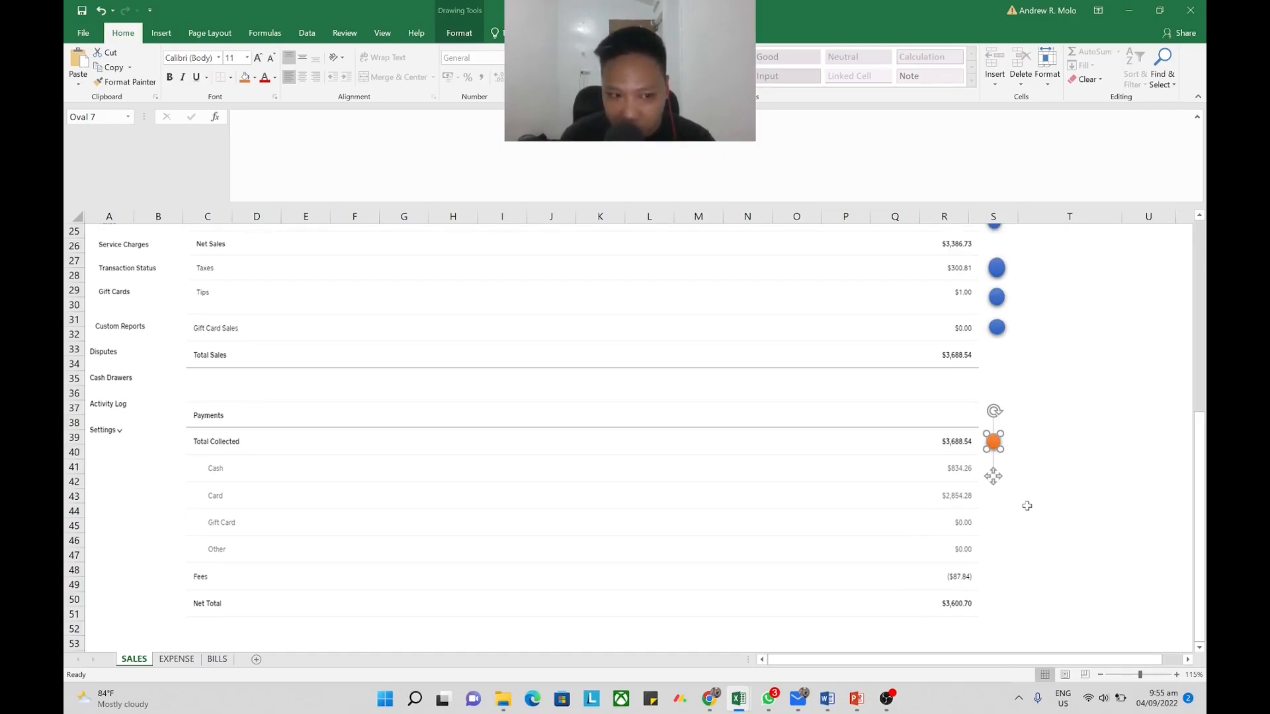
mouse_move(993, 442)
left_mouse_down()
mouse_move(1018, 471)
mouse_move(989, 469)
left_mouse_up()
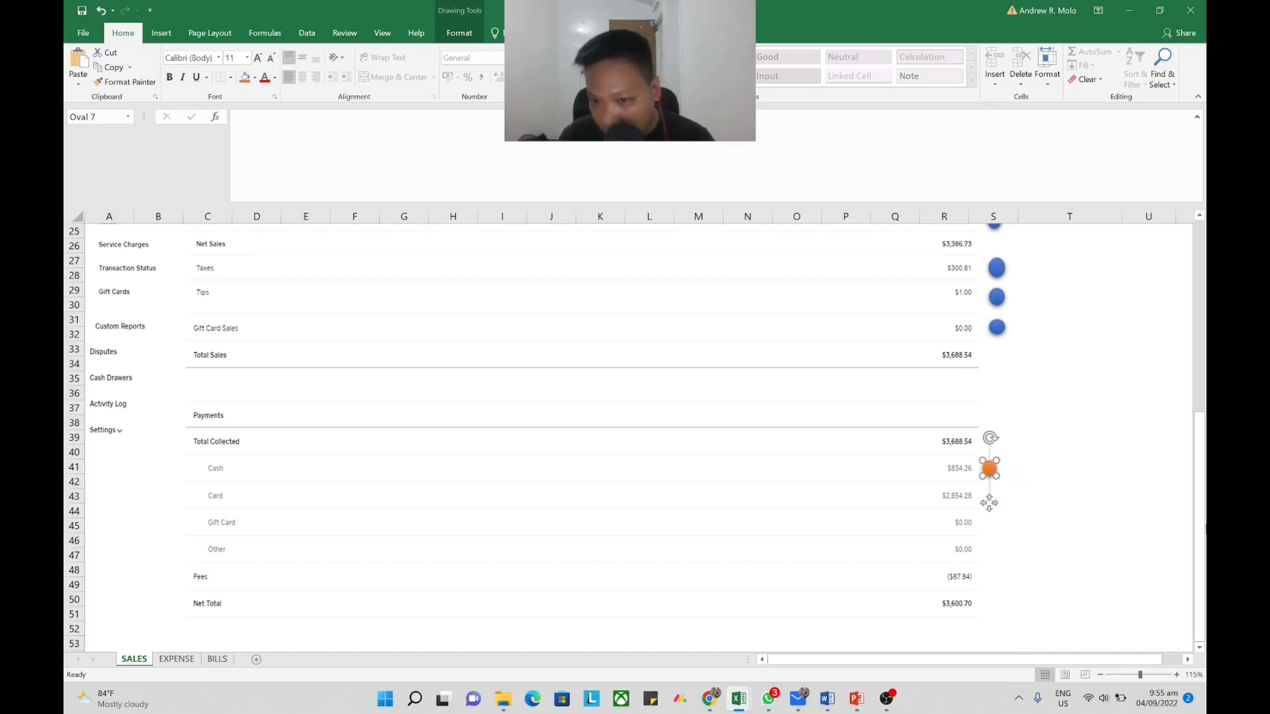
left_click(1055, 484)
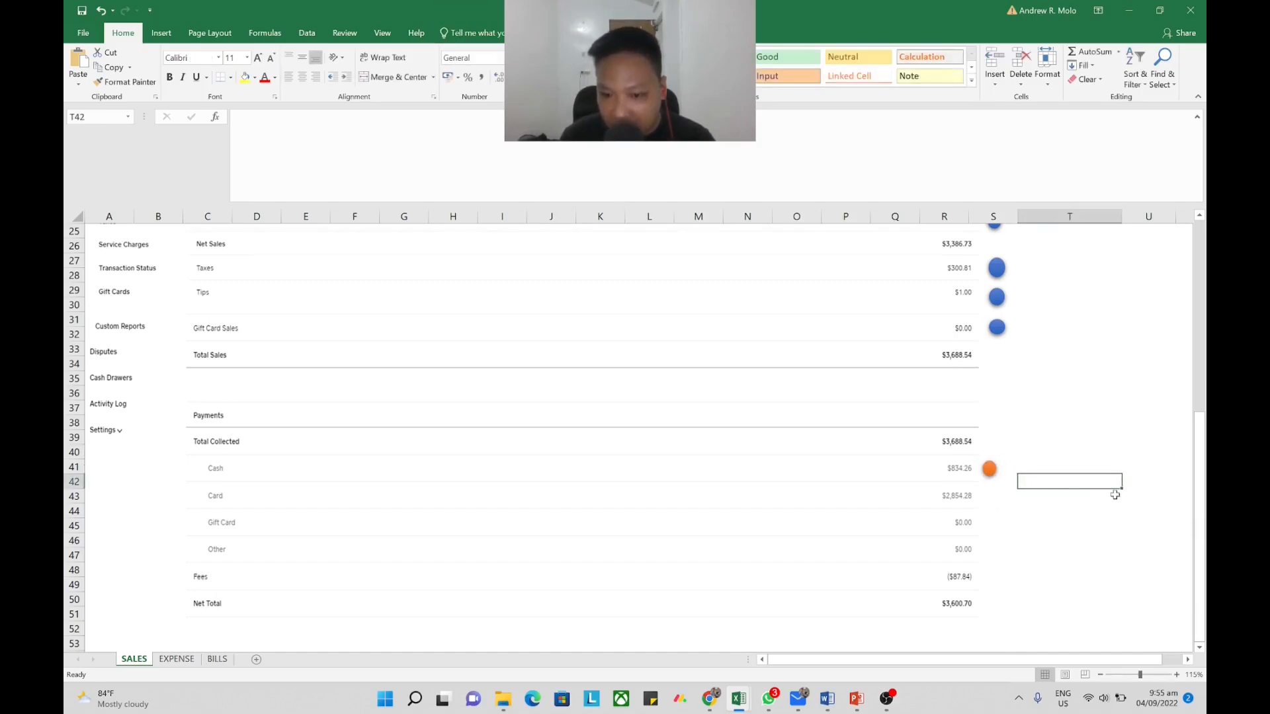
Copy the orange circle beside the Card, Gift Card, Other and Fees amounts.
left_click(991, 469)
key("ctrl+c")
key("ctrl+v")
left_click_drag(1005, 484, 992, 509)
key("ctrl+v")
scroll(1071, 522, "down", 1)
key("ctrl+v")
key("ctrl+v")
left_click(1058, 479)
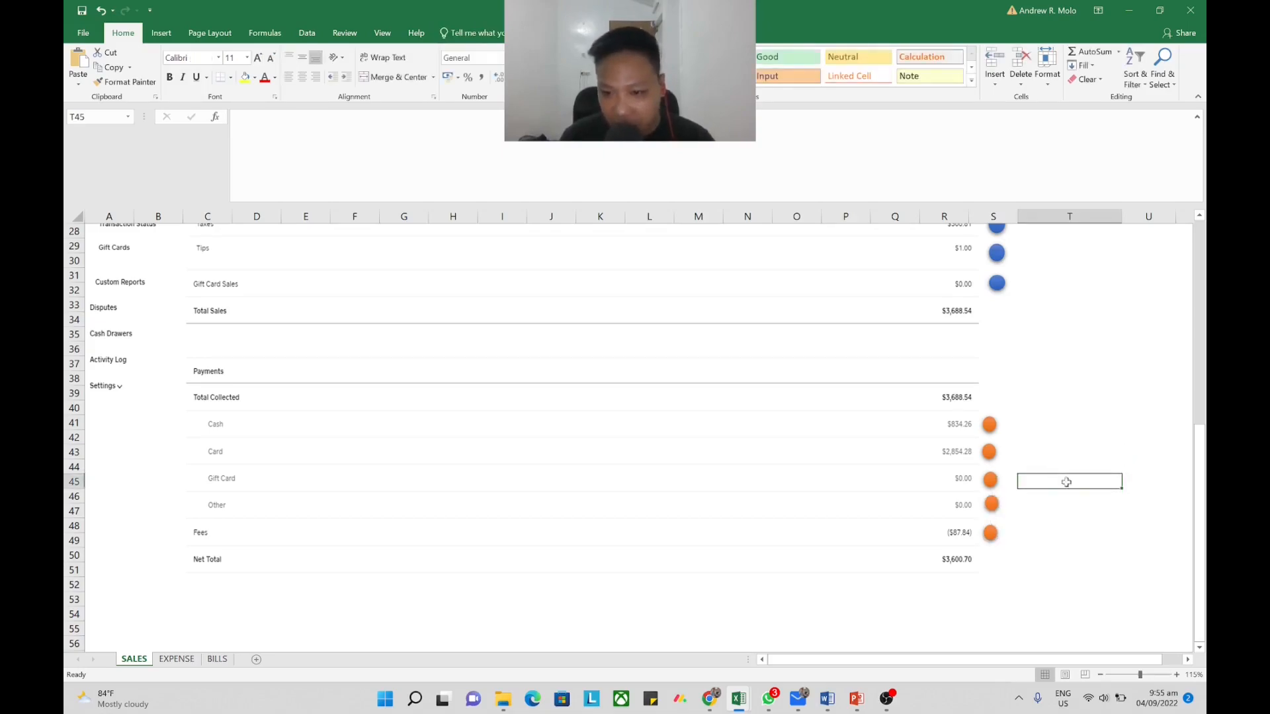
scroll(1097, 523, "up", 6)
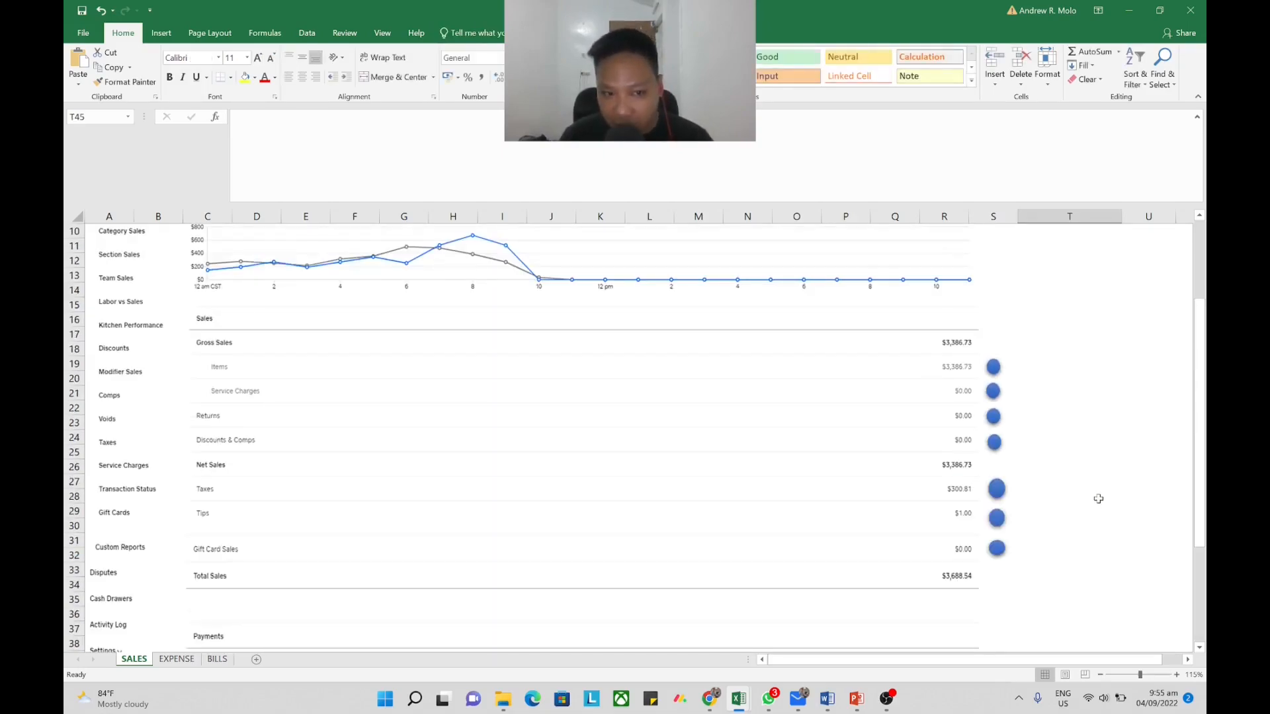
scroll(1098, 499, "down", 1)
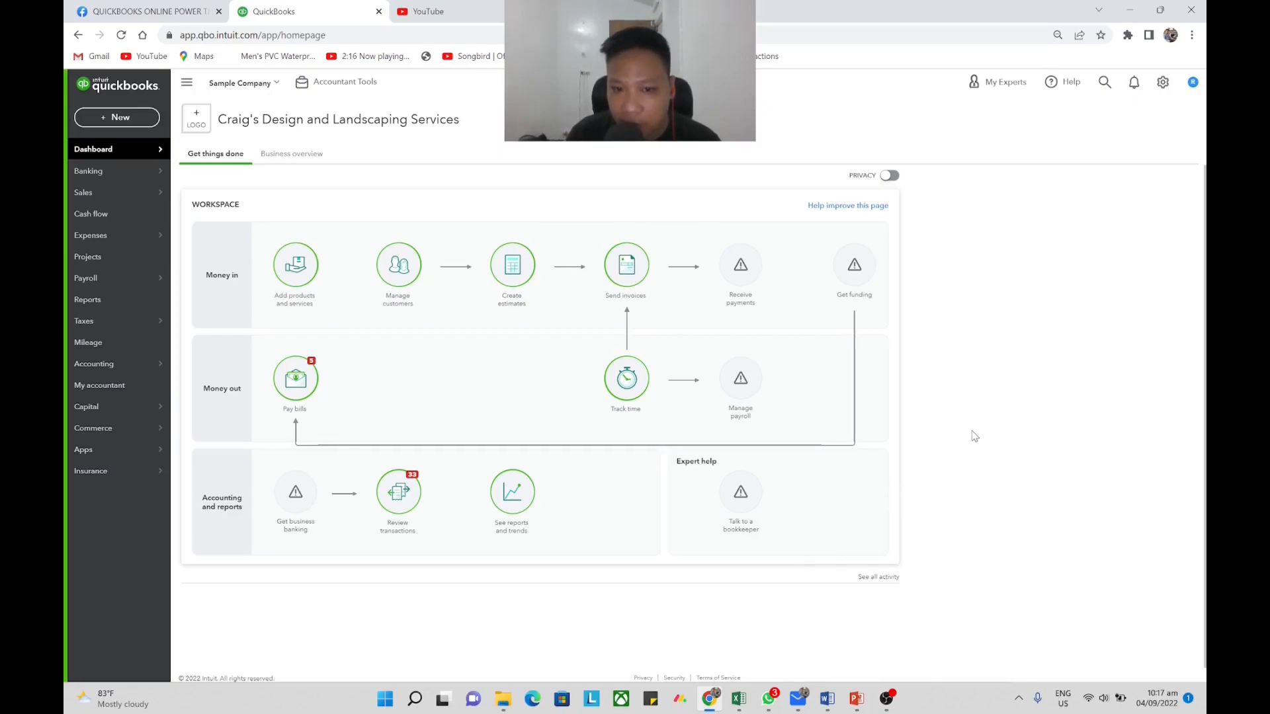
In QuickBooks, start a new recurring transaction template with Sales Receipt as the transaction type.
left_click(1161, 82)
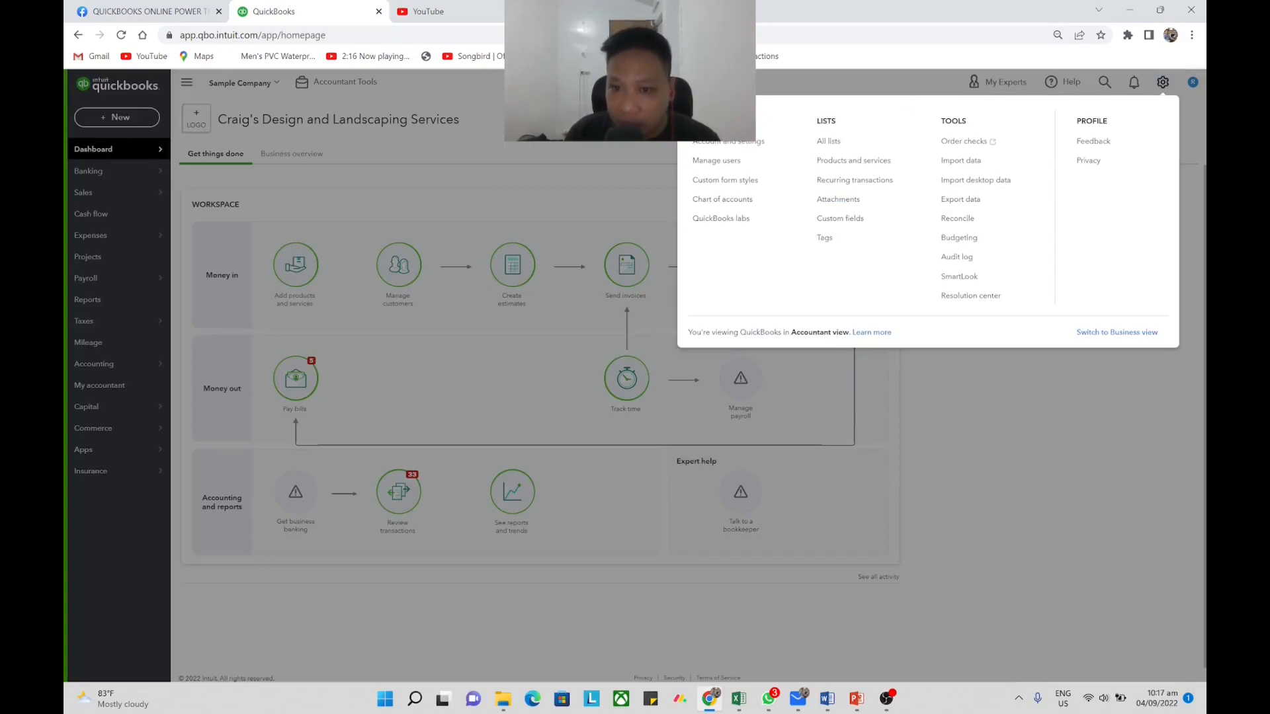
left_click(853, 181)
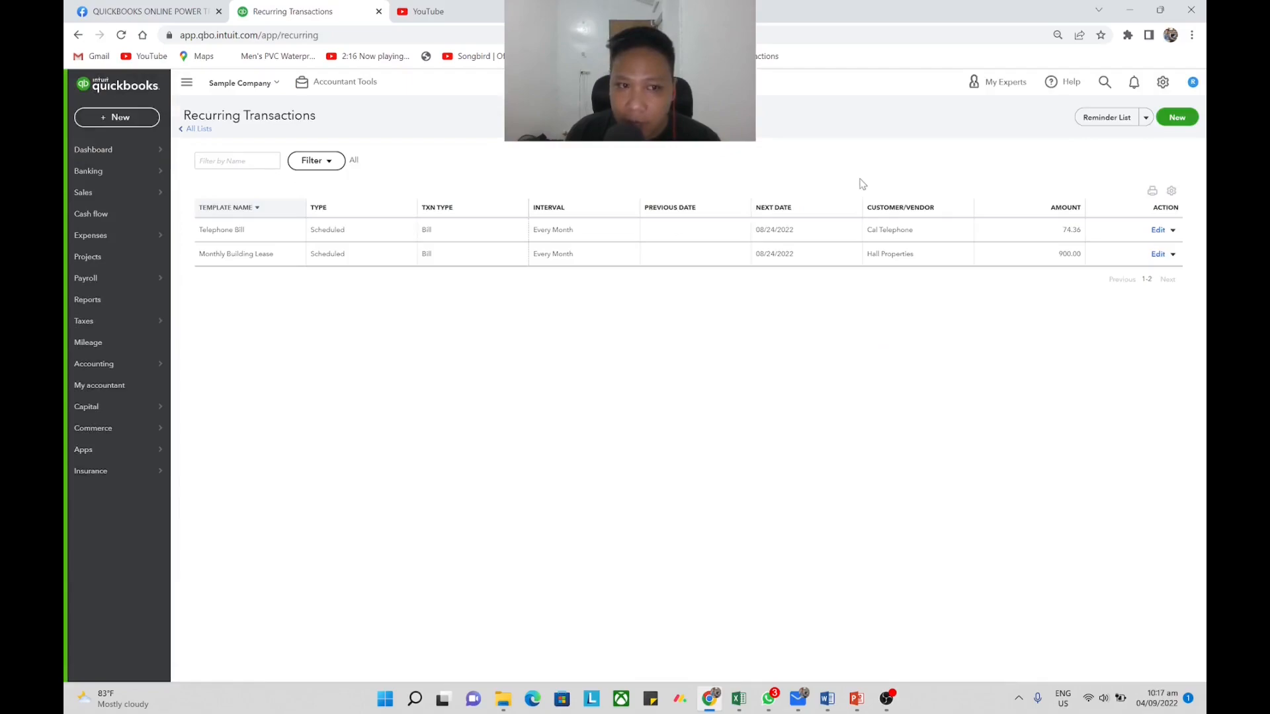
left_click(1177, 119)
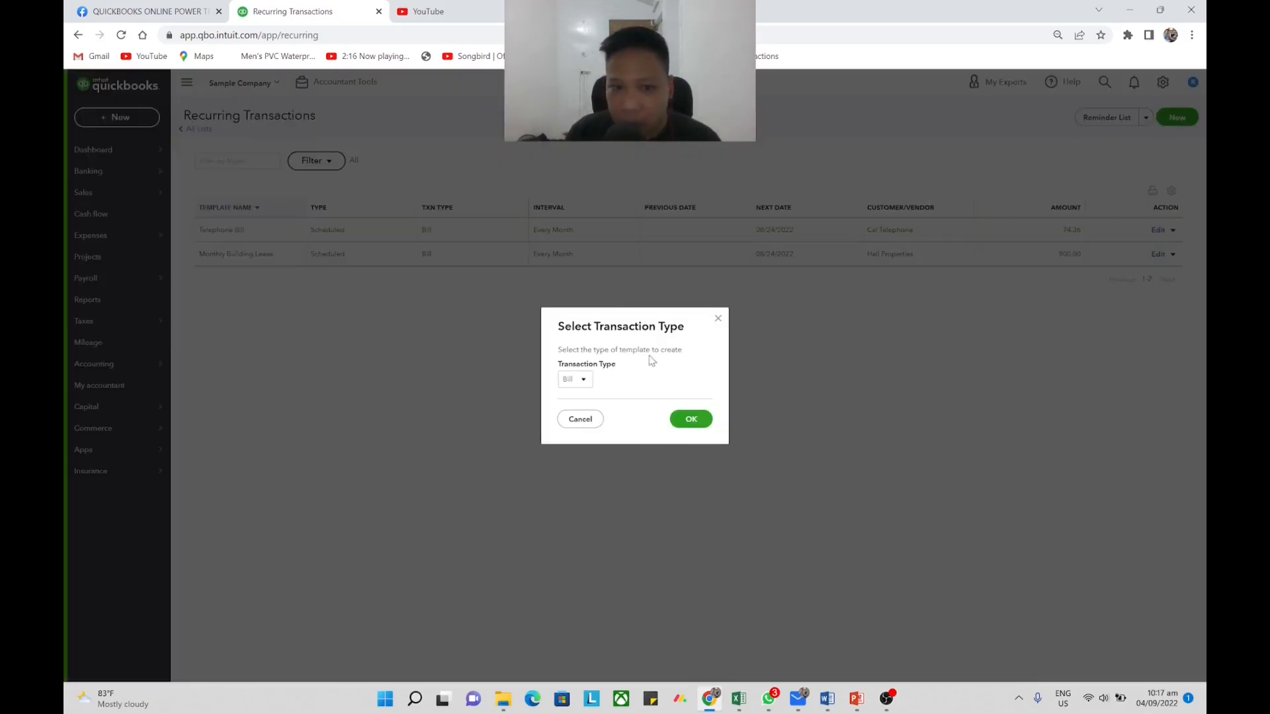
left_click(581, 380)
scroll(582, 456, "down", 3)
left_click(585, 512)
left_click(691, 419)
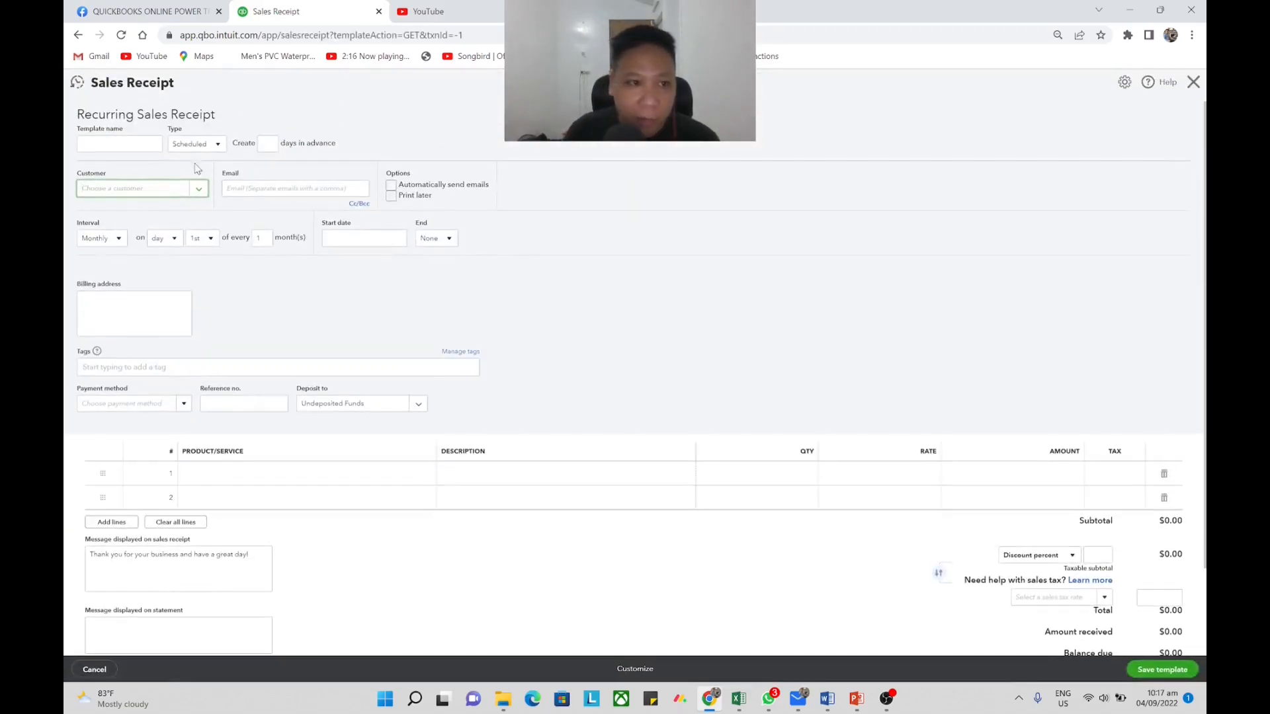
Set the recurring sales receipt's type to Unscheduled and name the template SQUARE SALES.
left_click(205, 144)
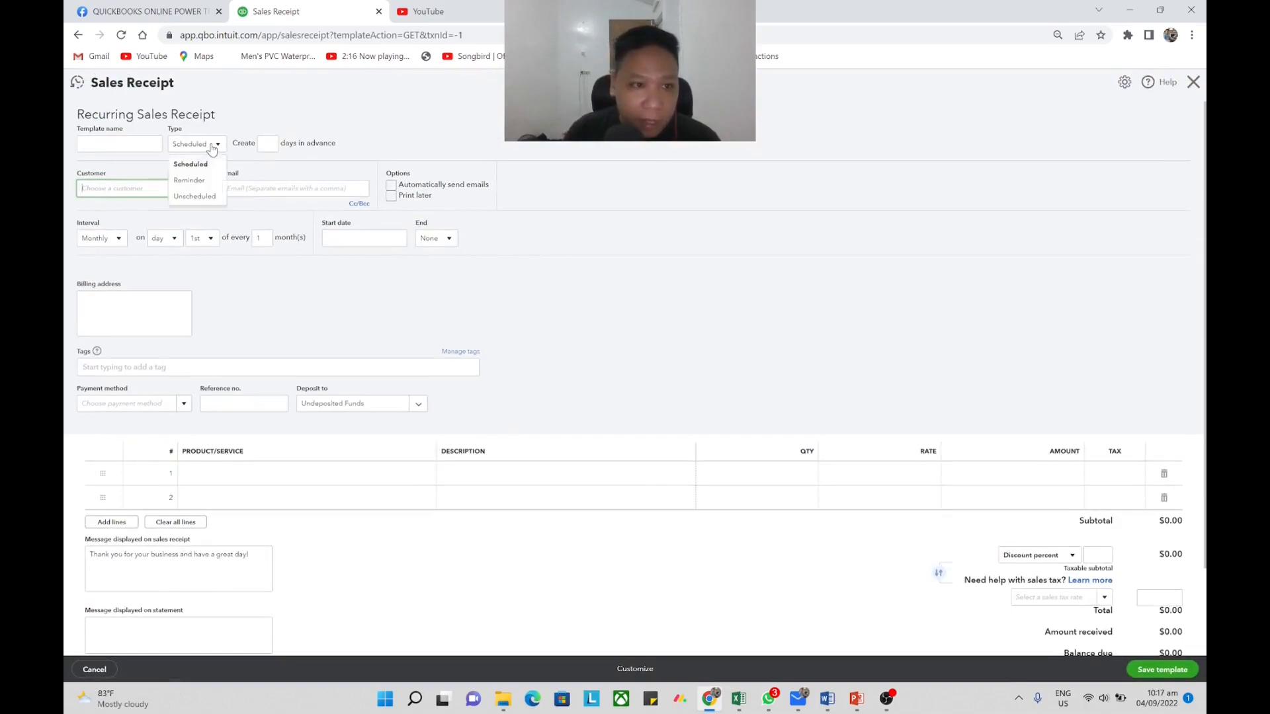
left_click(197, 193)
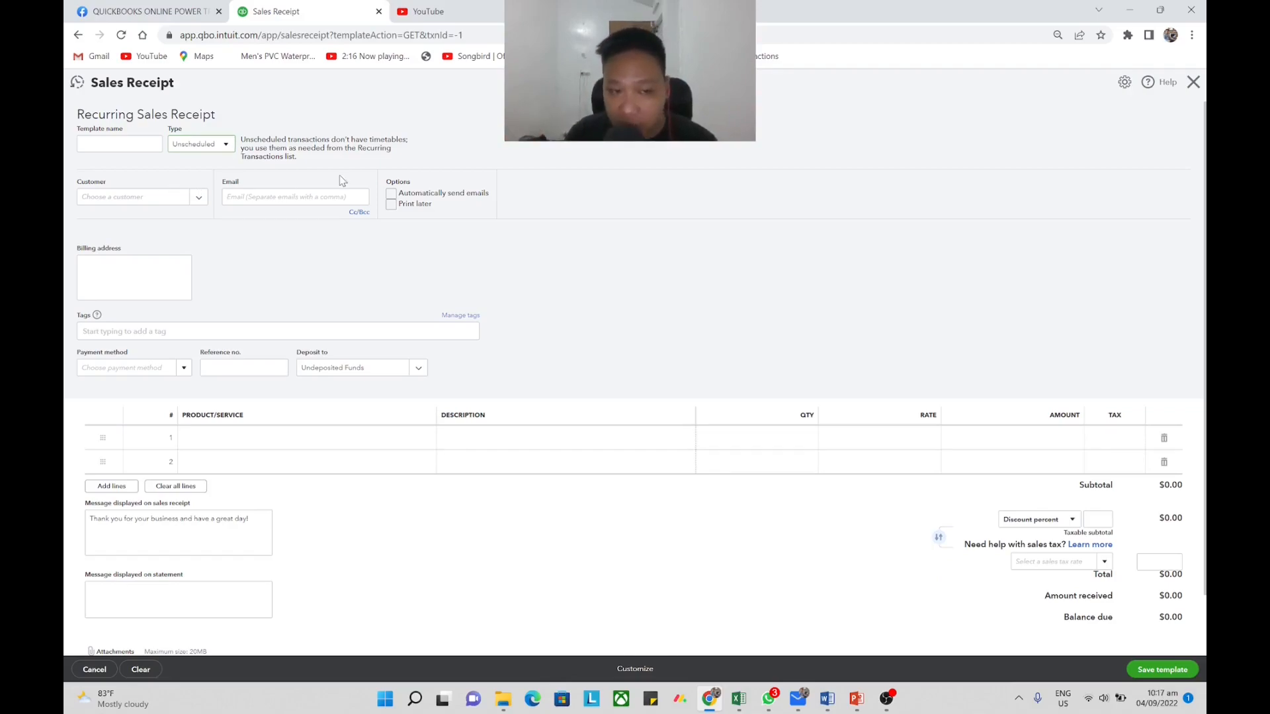
left_click(135, 144)
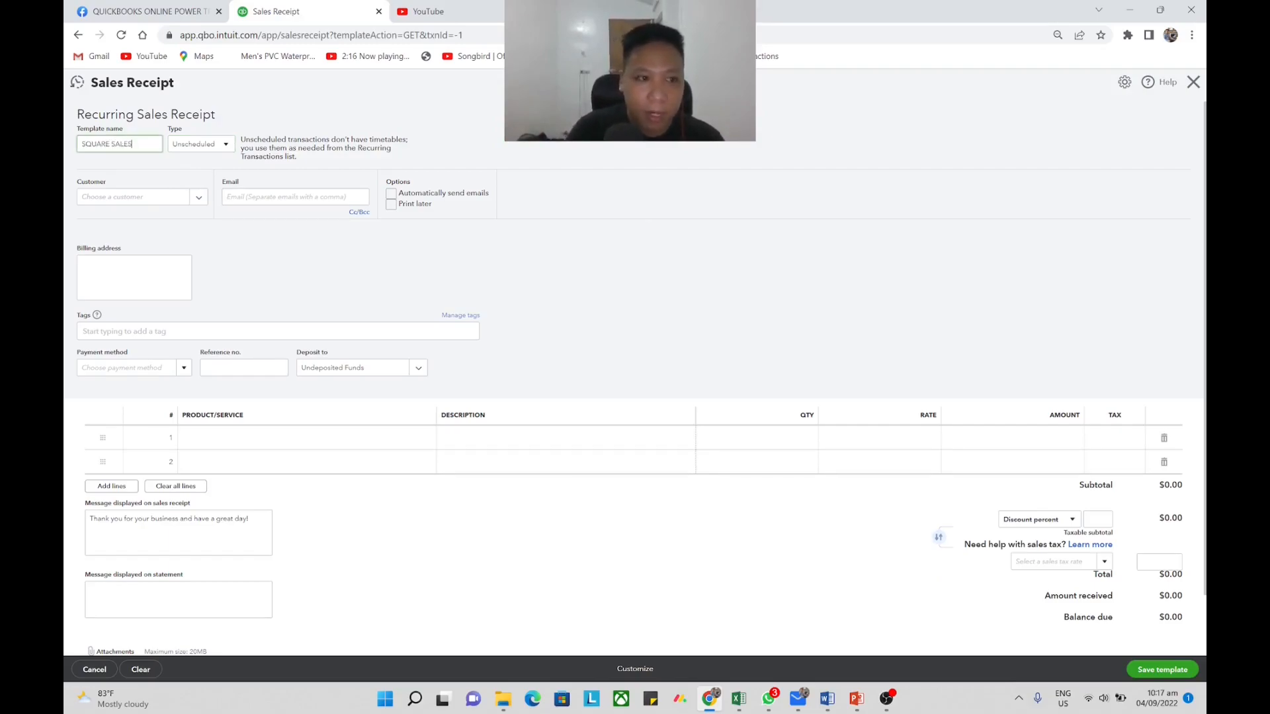
Add a new customer named SQUARE to the recurring sales receipt and save the customer.
left_click(198, 197)
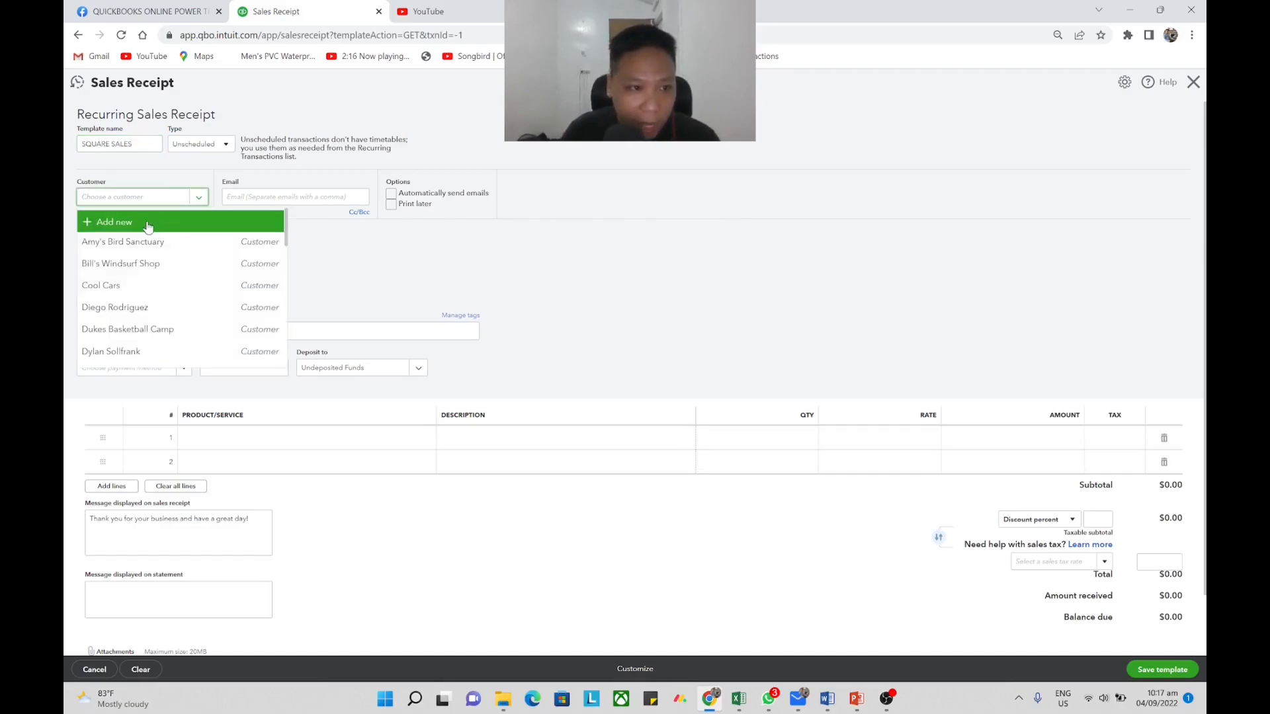
left_click(145, 220)
left_click(888, 170)
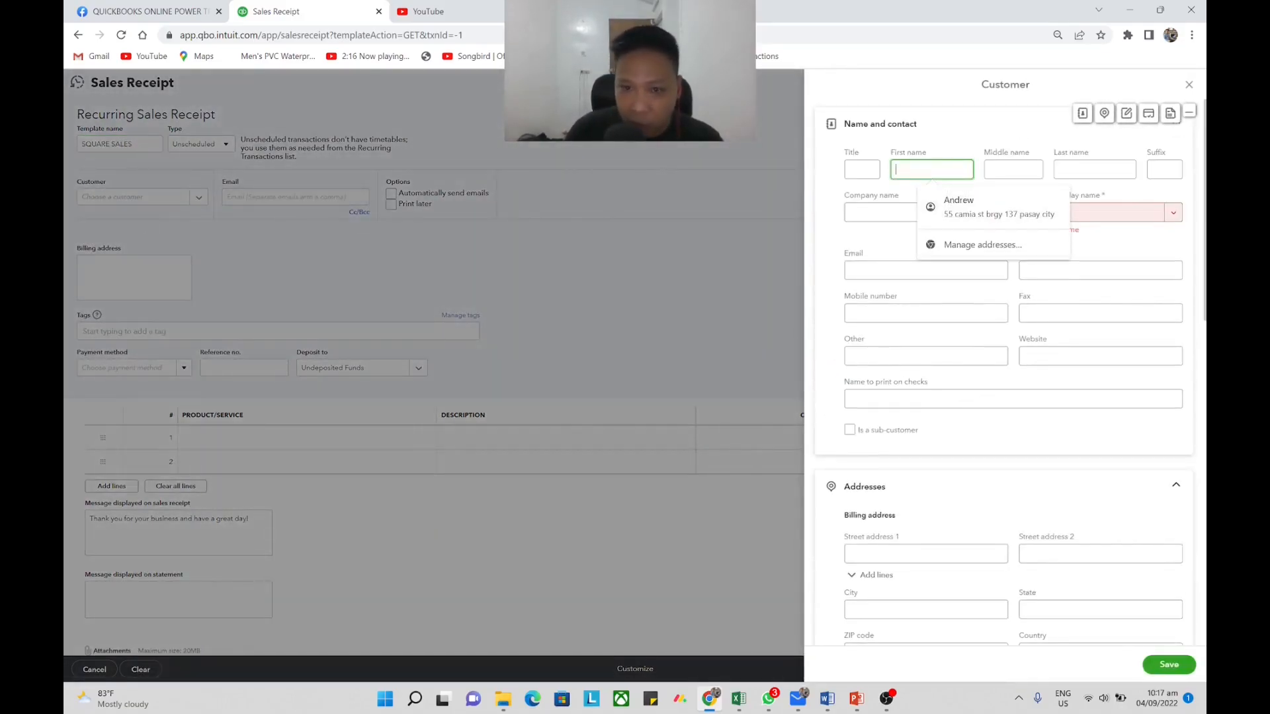
type("SUQR")
key("BackSpace")
key("BackSpace")
key("BackSpace")
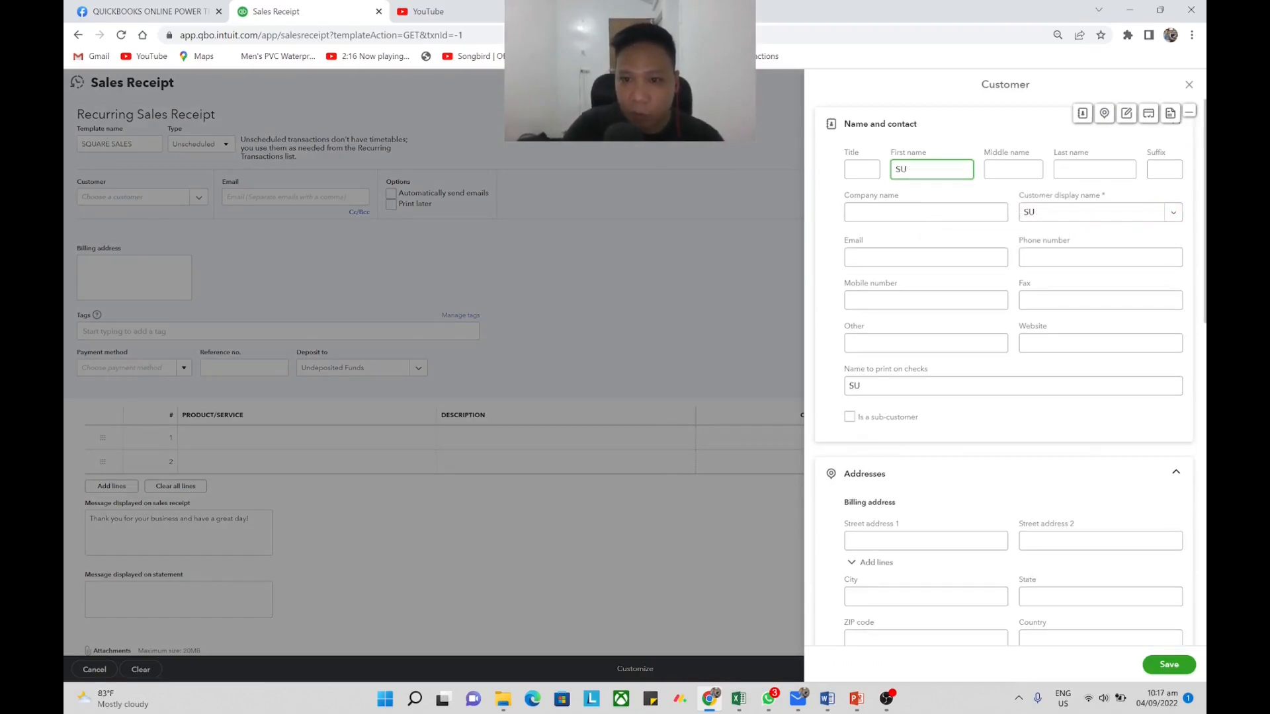
key("BackSpace")
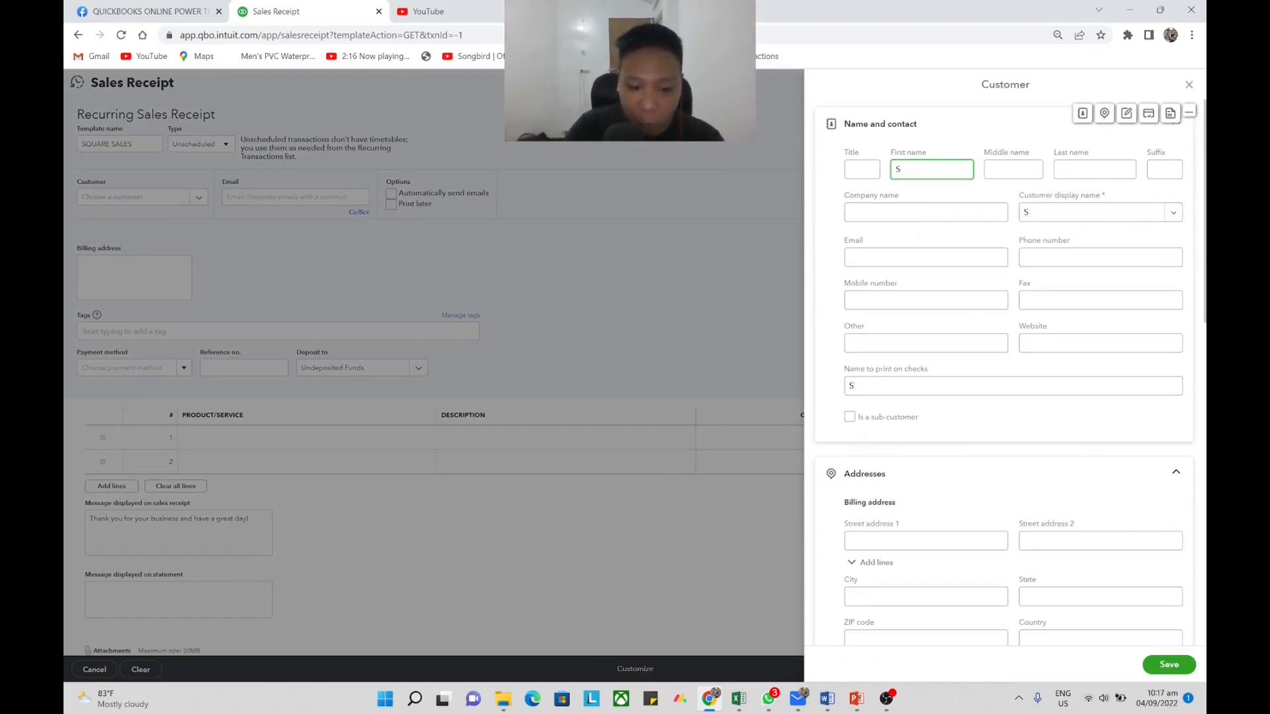
type("QUARE")
left_click(1168, 664)
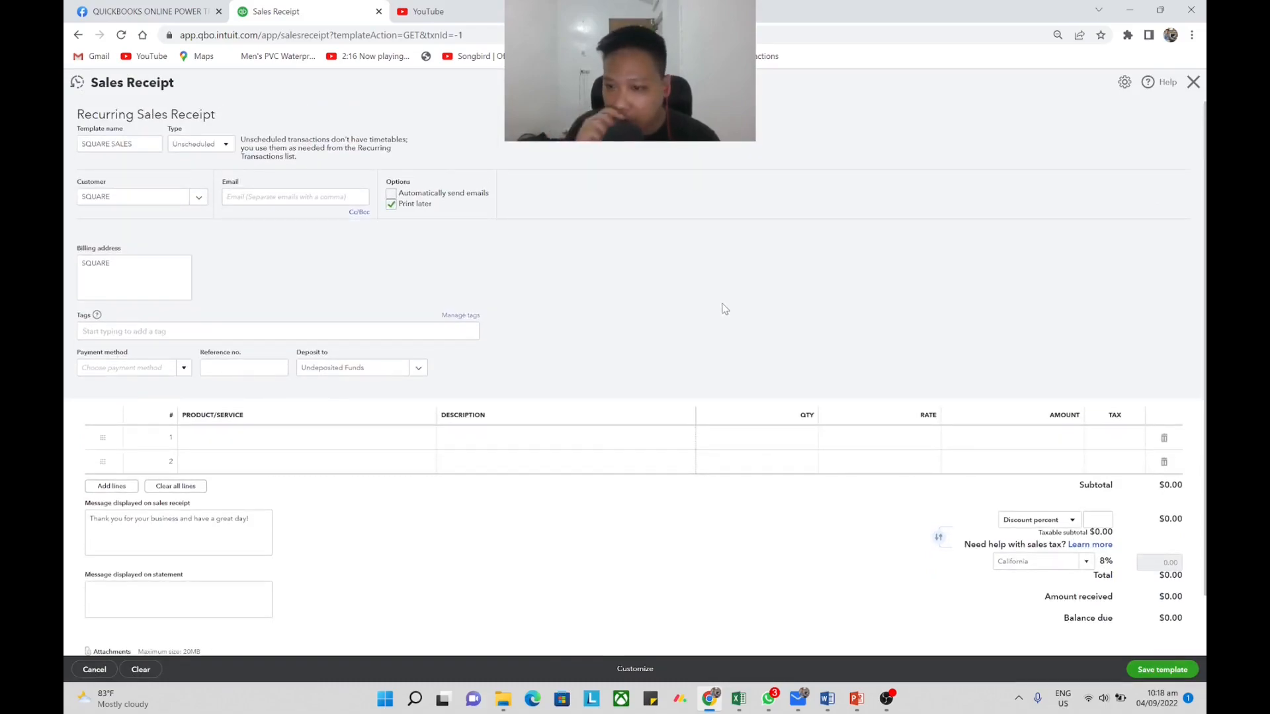
Switch to the Square sales summary in Excel and review the marked amounts in the Sales and Payments sections.
key("alt+Tab")
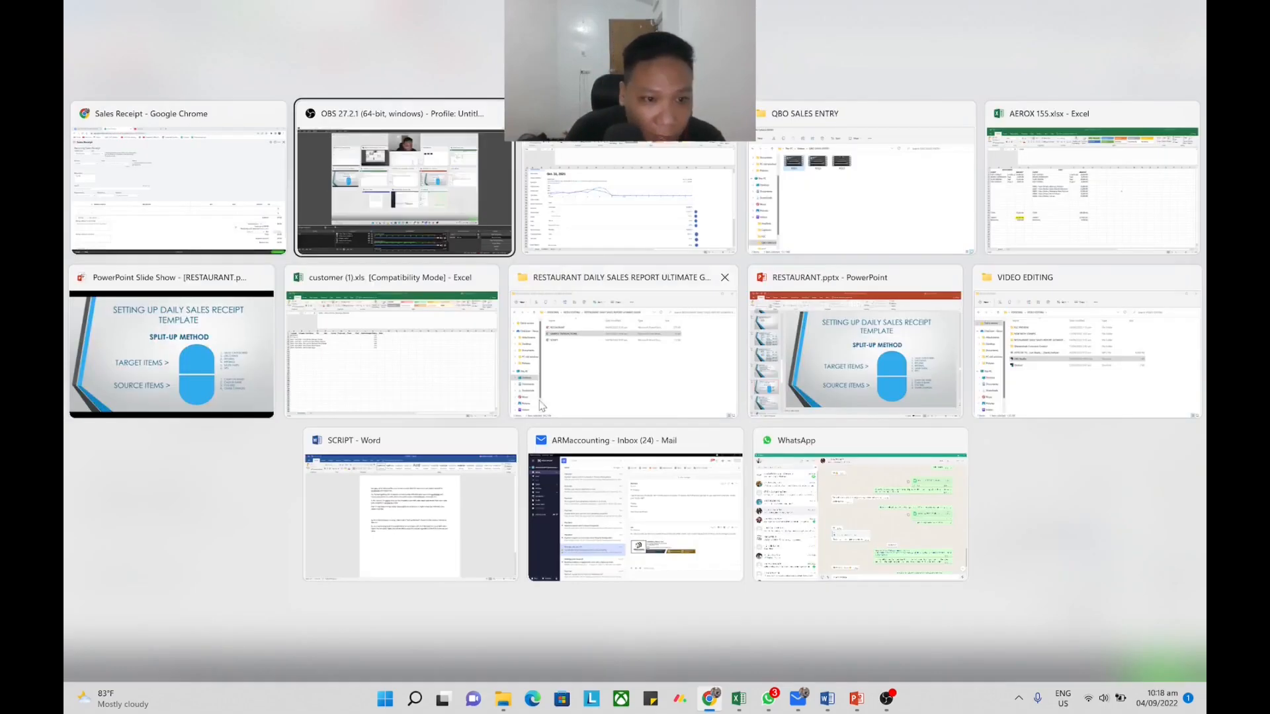
left_click(265, 187)
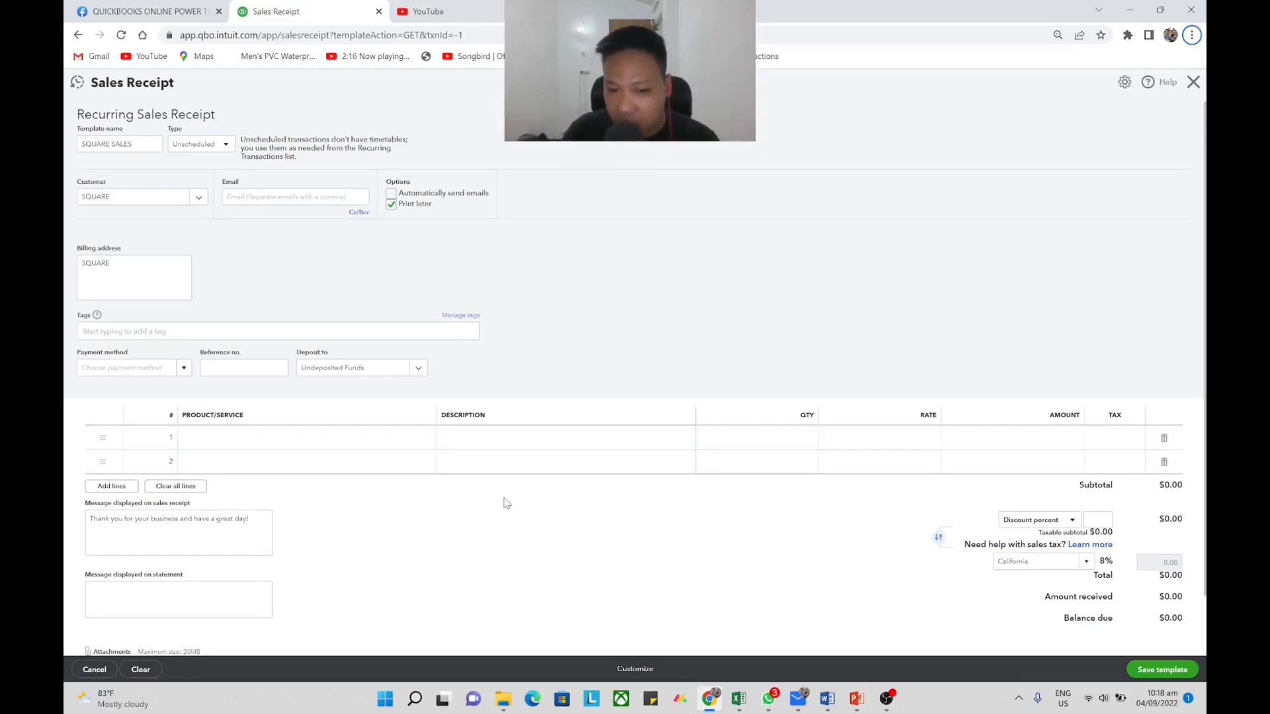
key("alt+Tab")
key("alt+Tab")
key("alt+Tab")
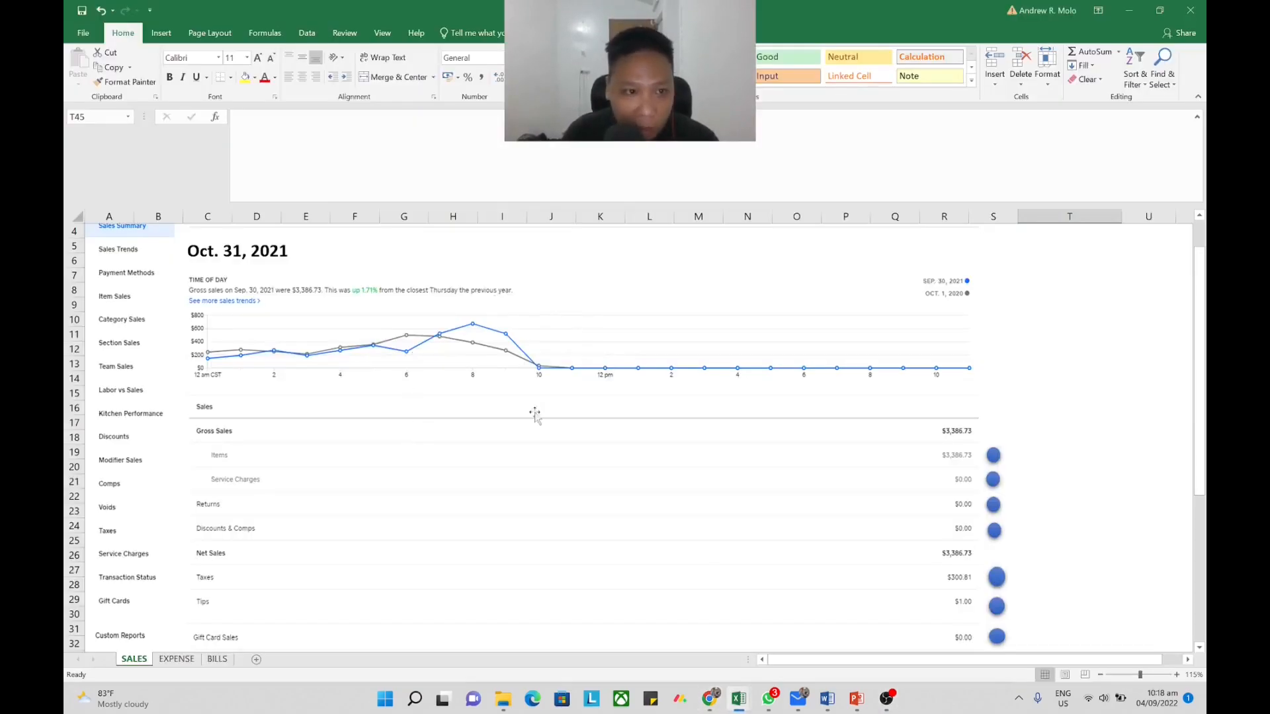
scroll(535, 415, "up", 1)
scroll(1099, 434, "down", 4)
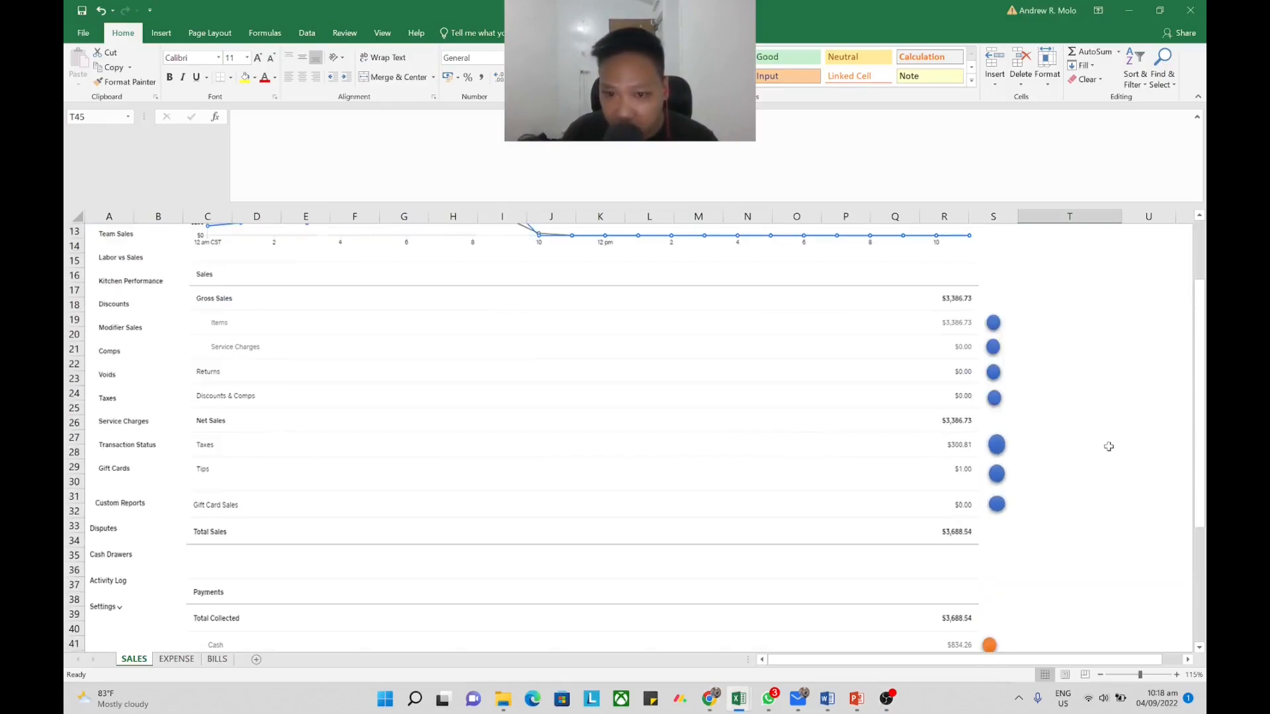
scroll(1104, 445, "up", 2)
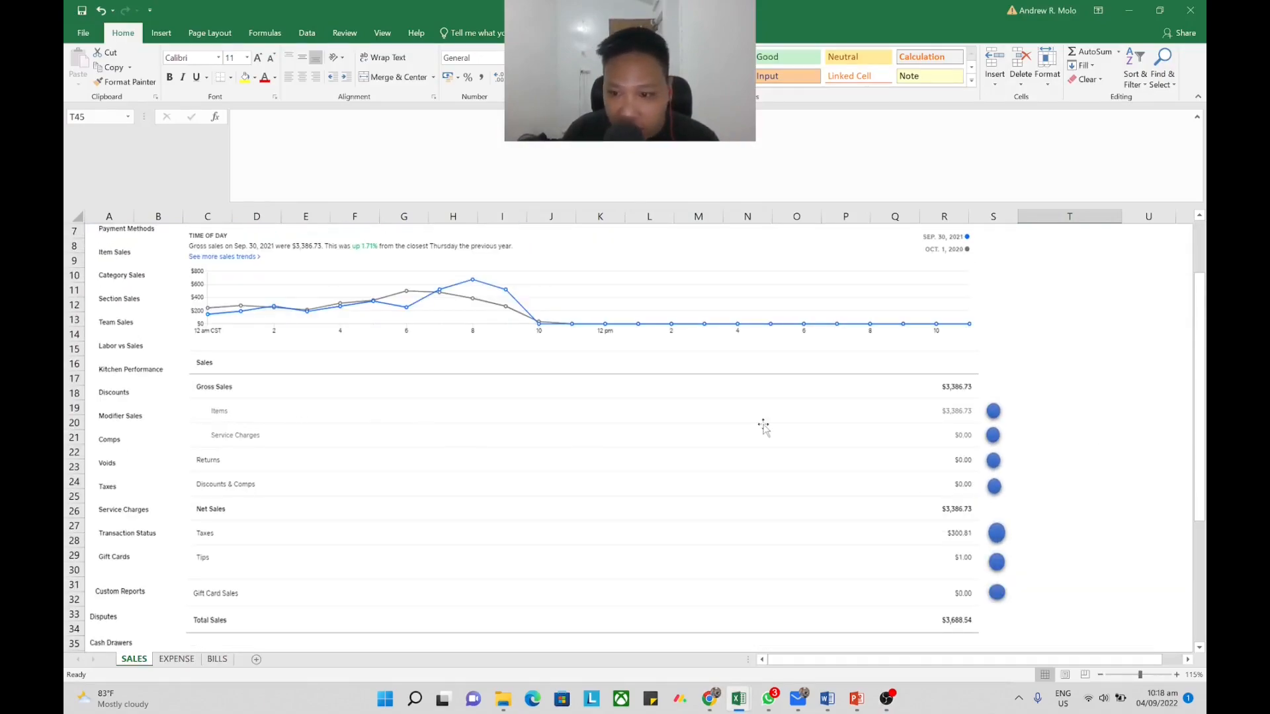
scroll(763, 429, "down", 10)
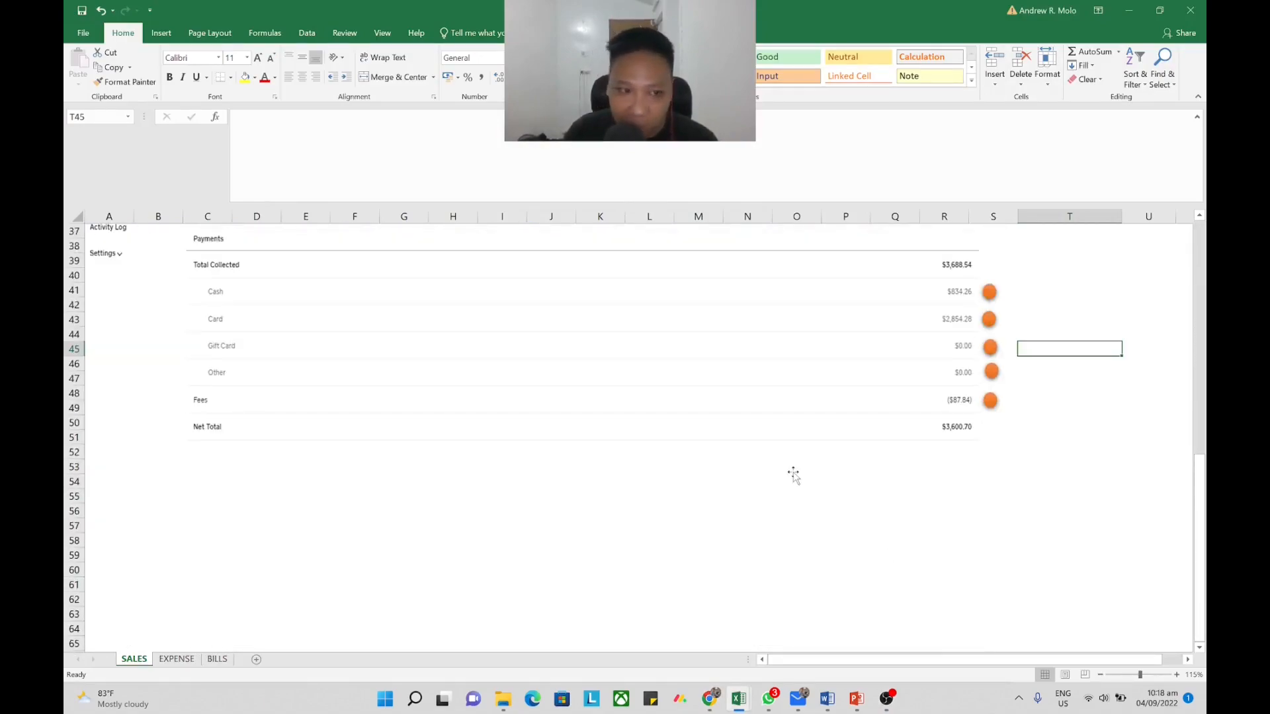
scroll(793, 474, "up", 4)
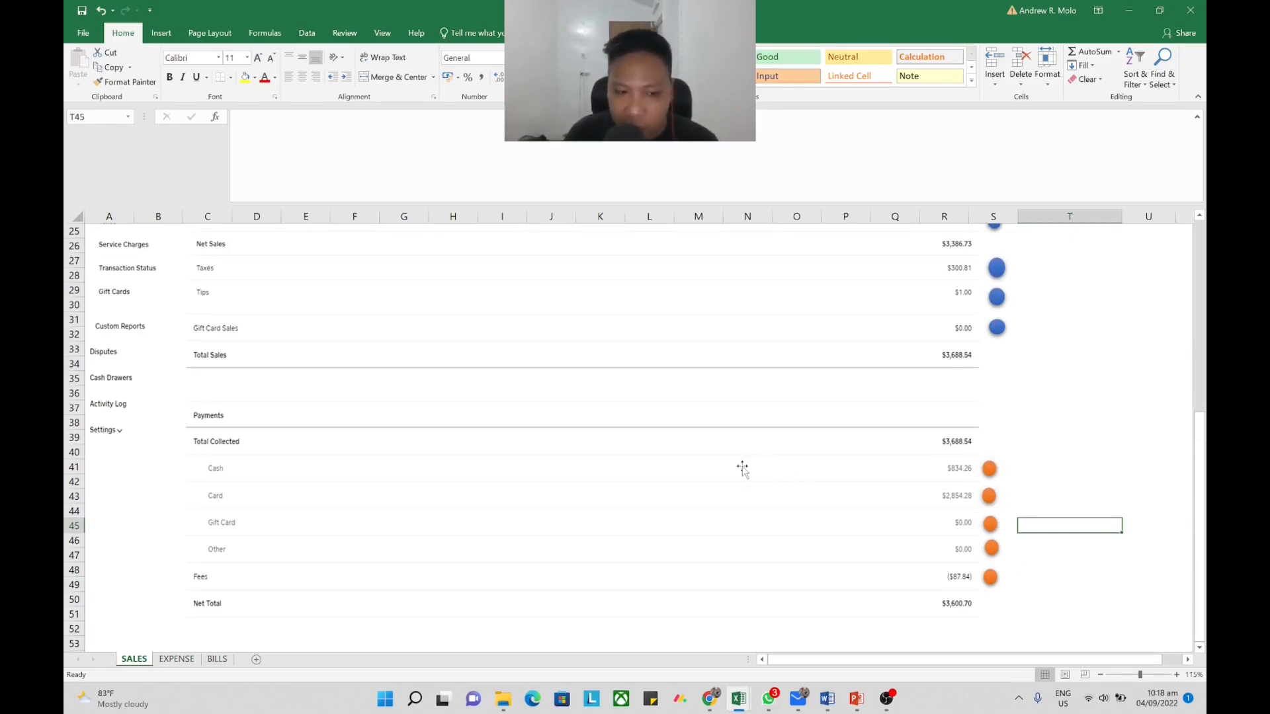
scroll(743, 468, "up", 6)
Back in QuickBooks, start a new Service item named DINE IN on the receipt's first line, checking the Items entry in Excel.
key("alt+Tab")
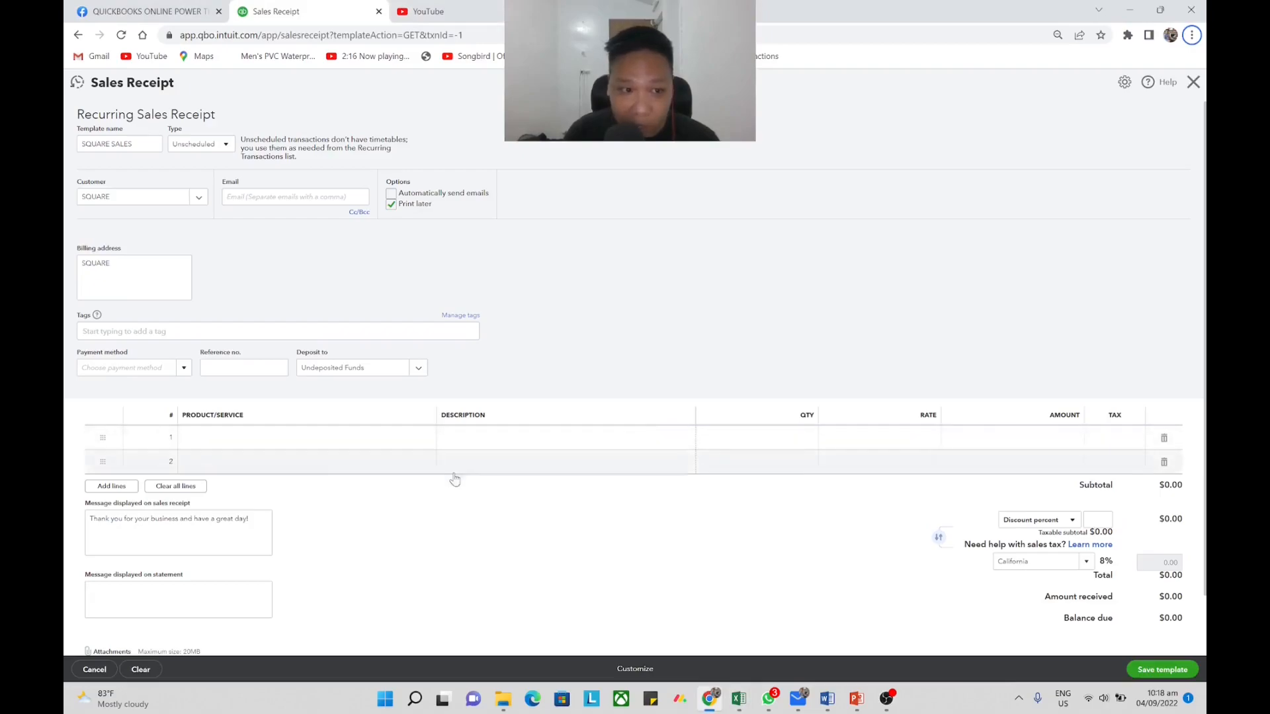
left_click(405, 439)
key("alt+Tab")
scroll(578, 496, "up", 2)
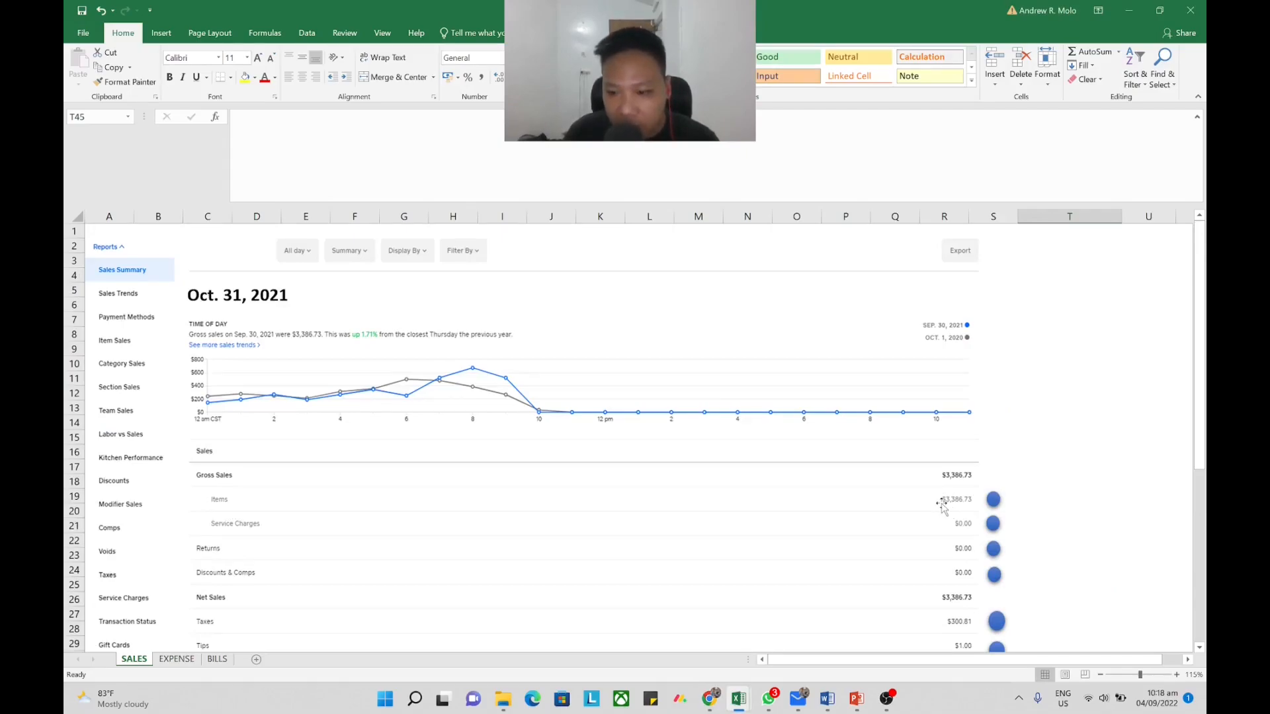
key("alt+Tab")
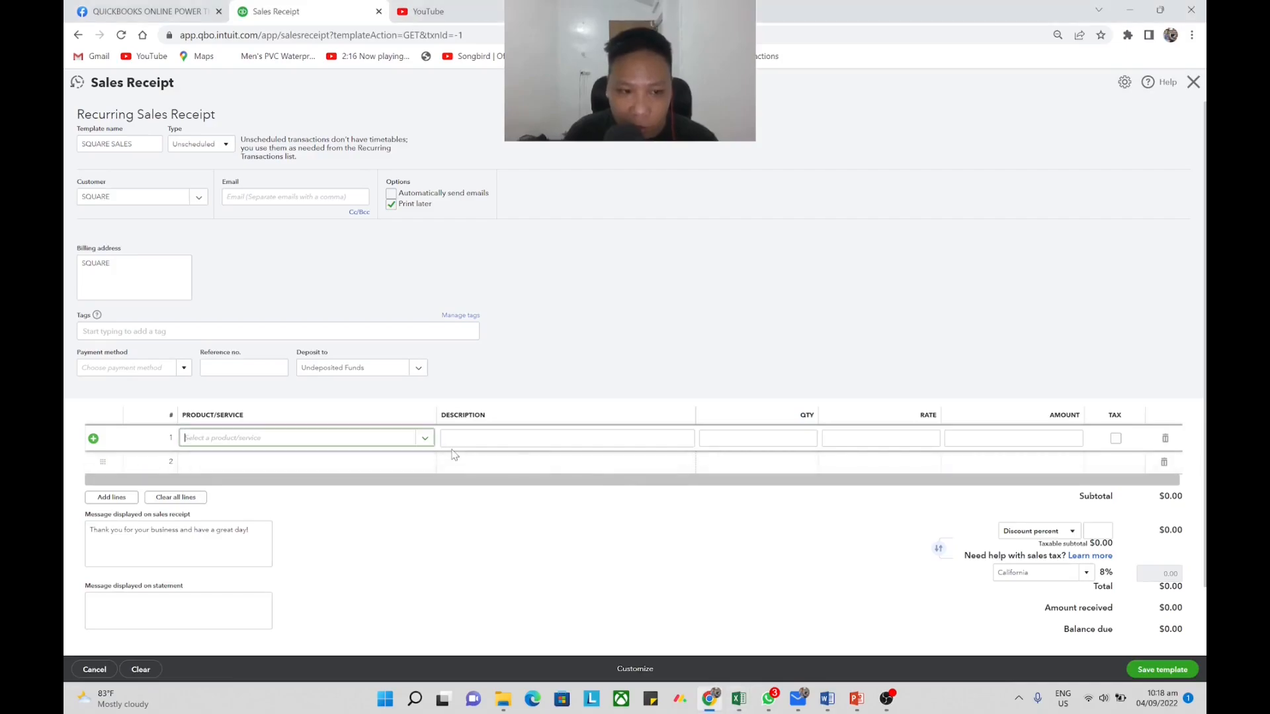
left_click(418, 441)
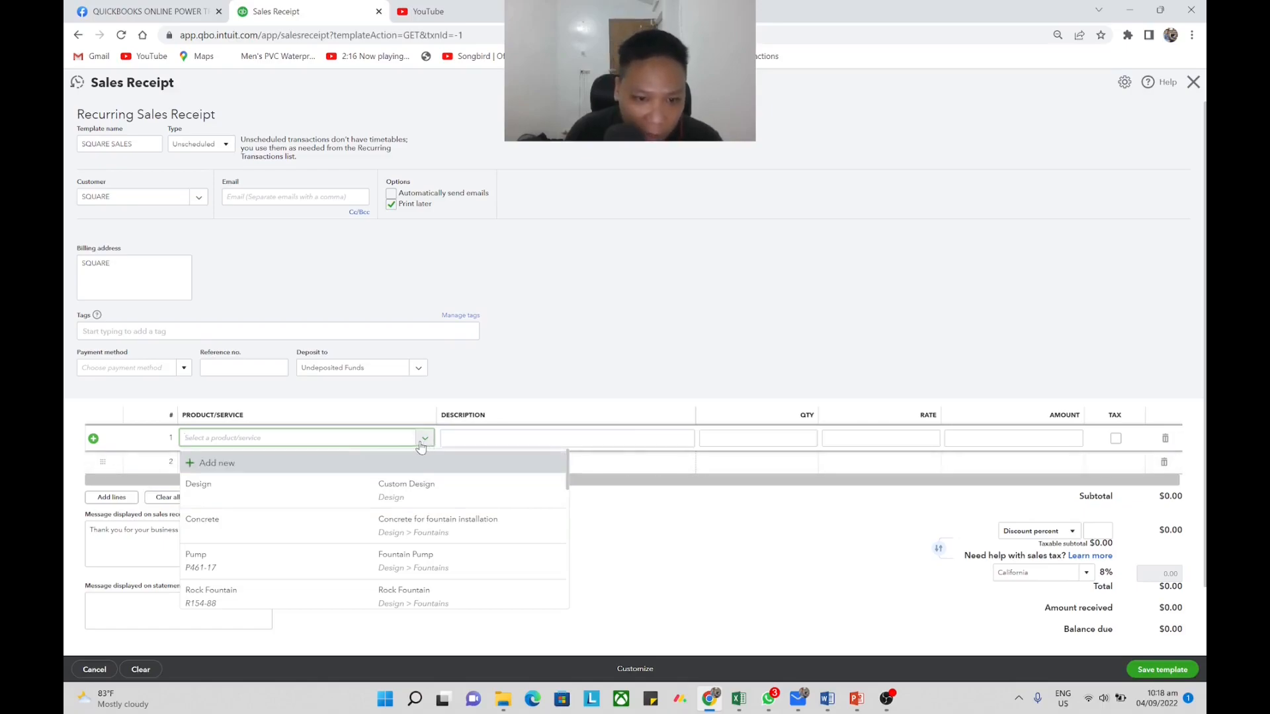
left_click(220, 467)
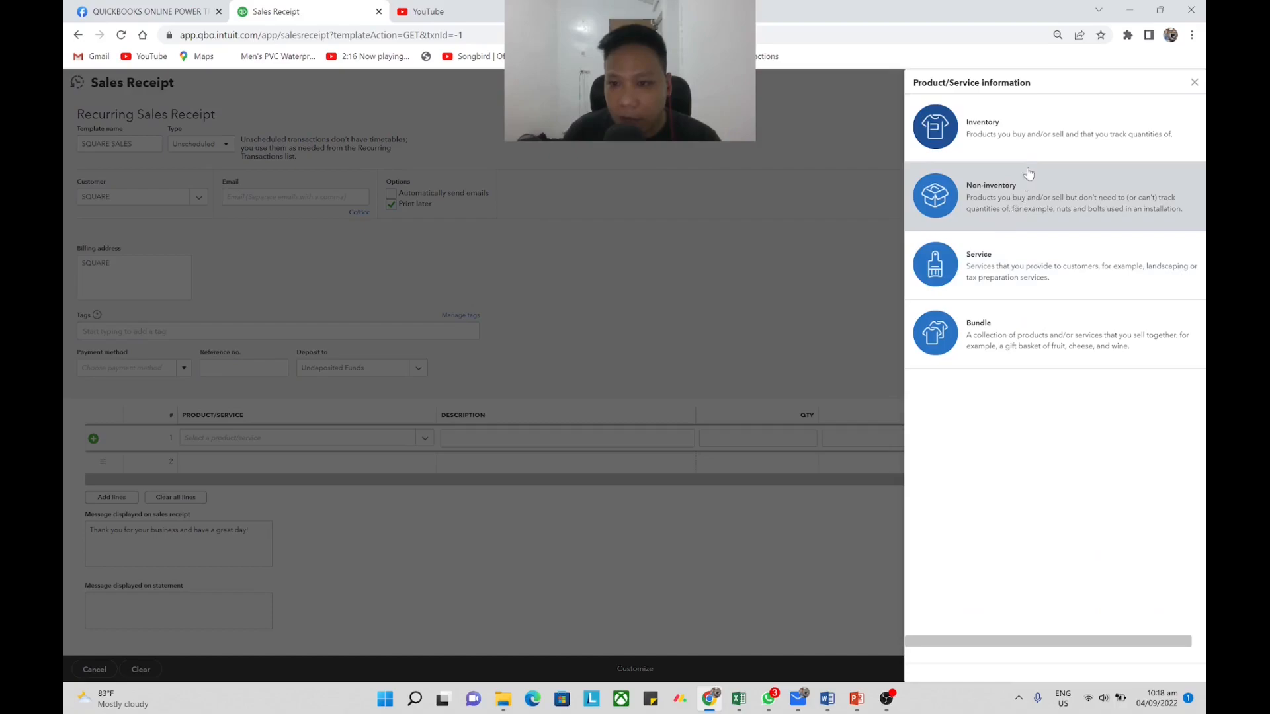
left_click(952, 264)
type("DINE IN")
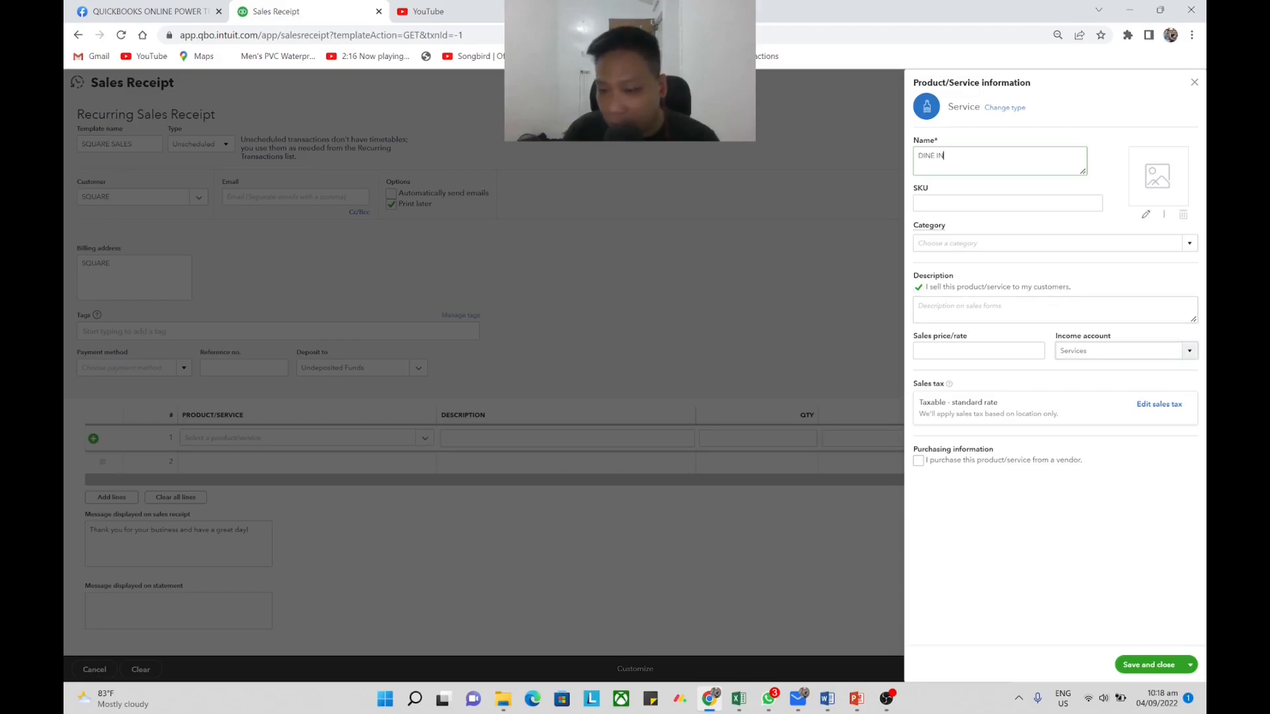
Create an Income account named Dine In Sales with detail type Service/Fee Income as the DINE IN item's income account.
left_click(1124, 351)
scroll(1054, 400, "down", 1)
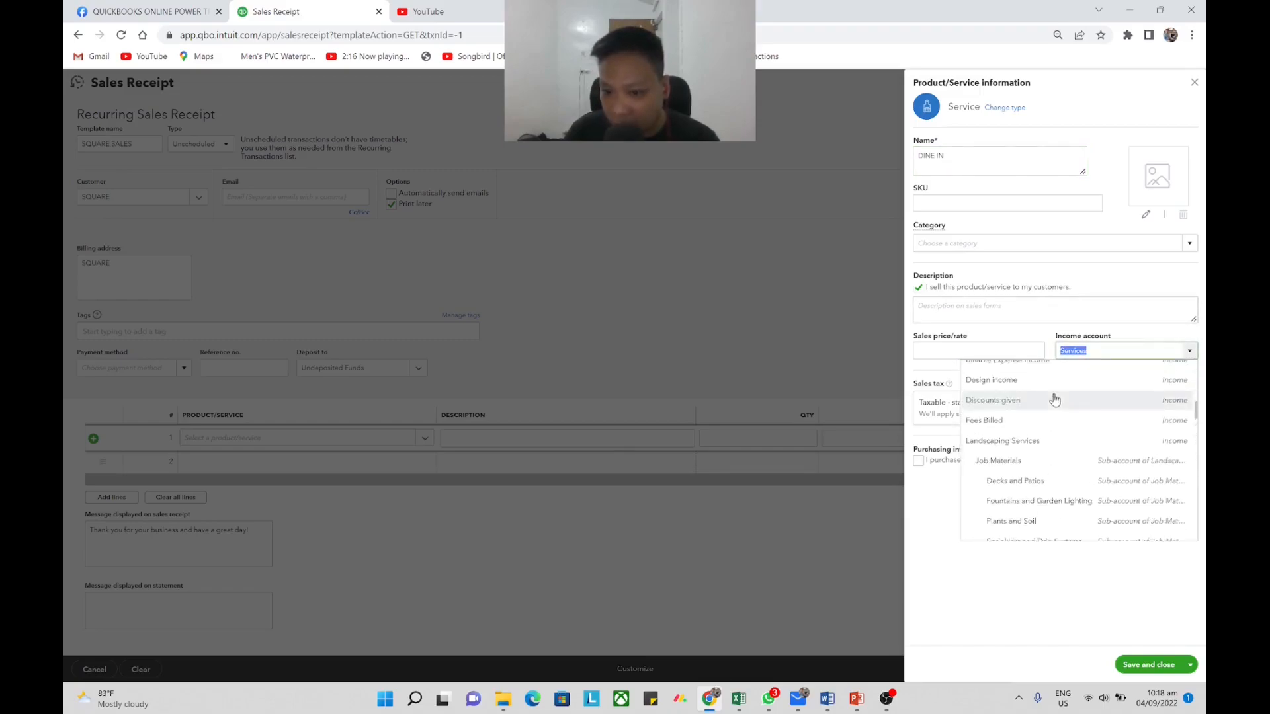
scroll(1055, 400, "up", 5)
scroll(1055, 400, "up", 2)
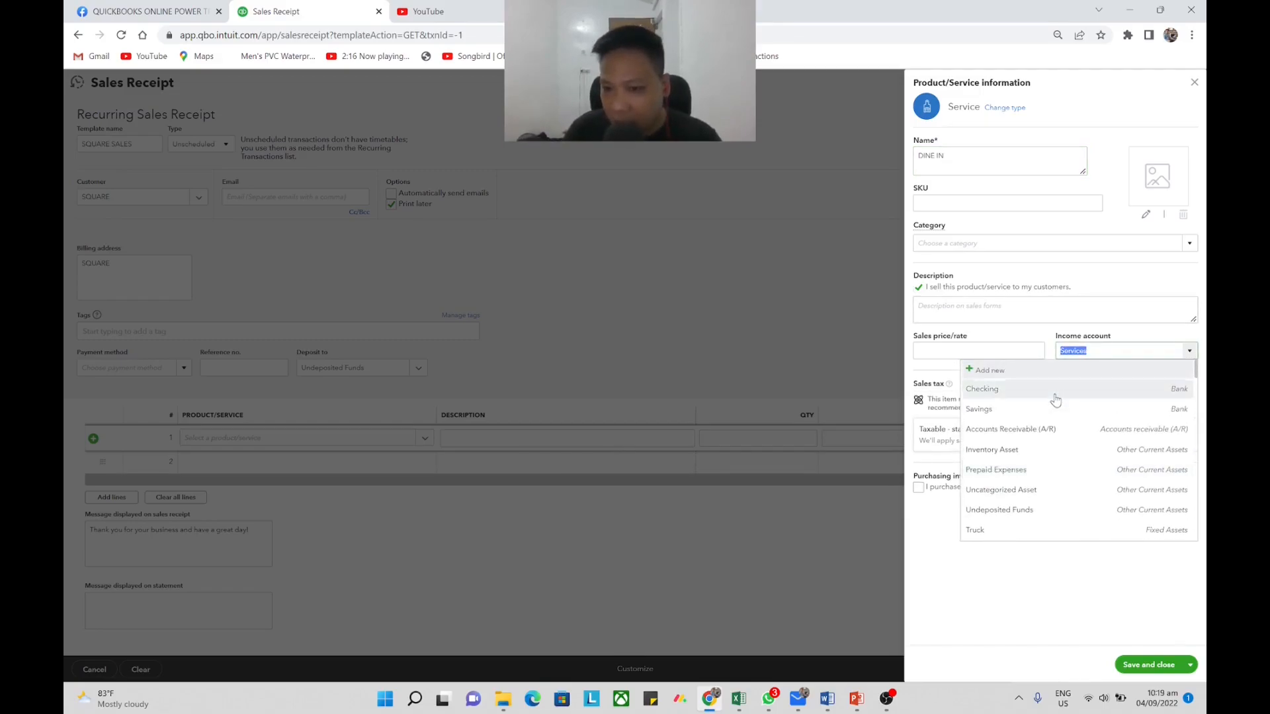
left_click(1020, 373)
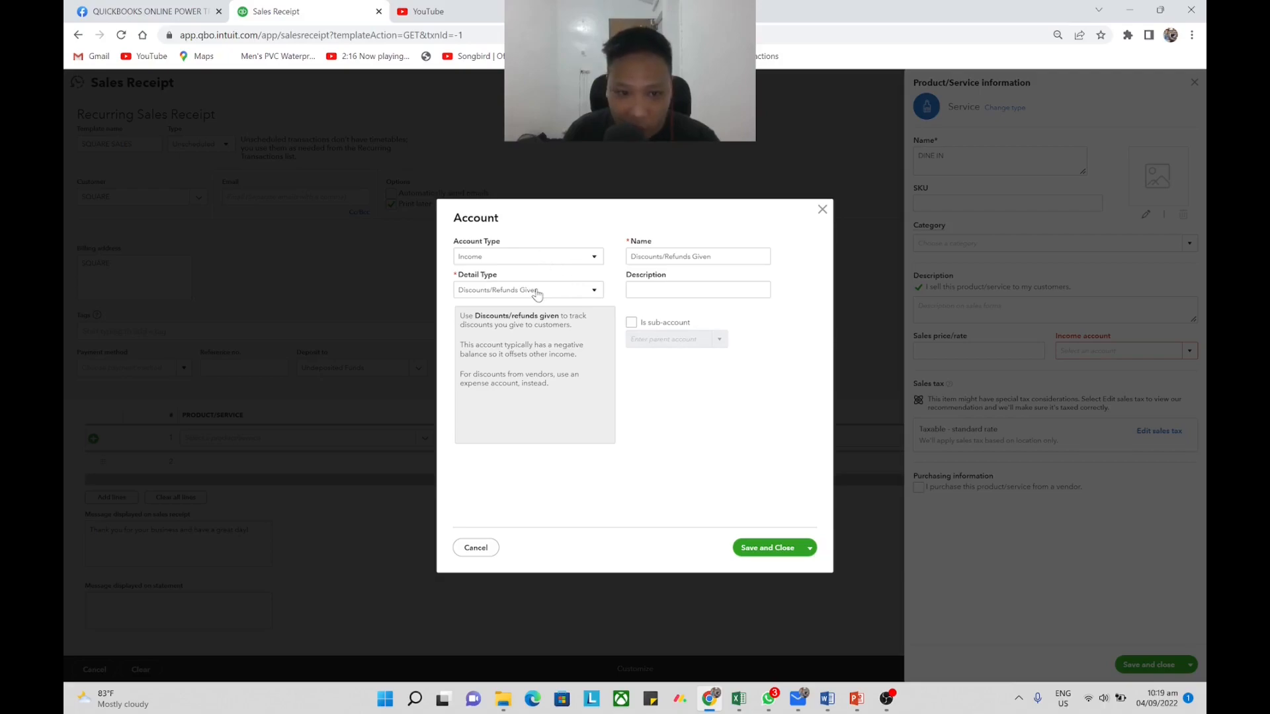
left_click(533, 292)
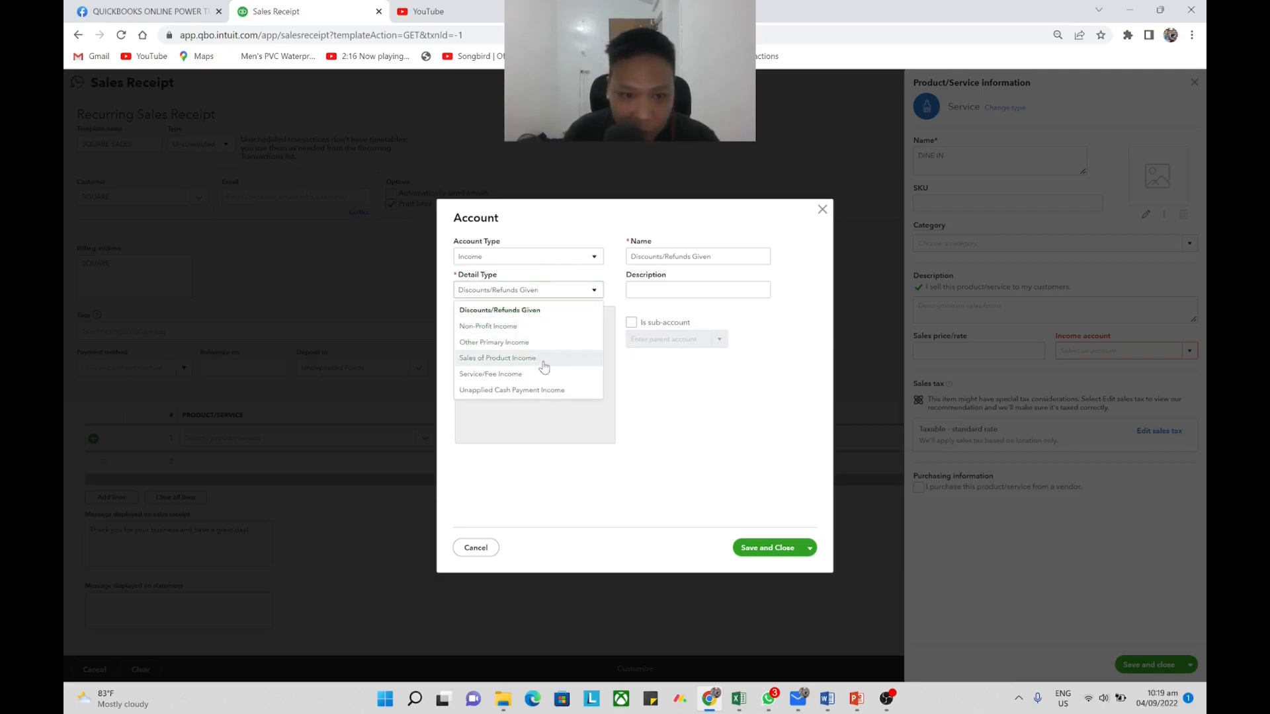
left_click(512, 374)
triple_click(694, 257)
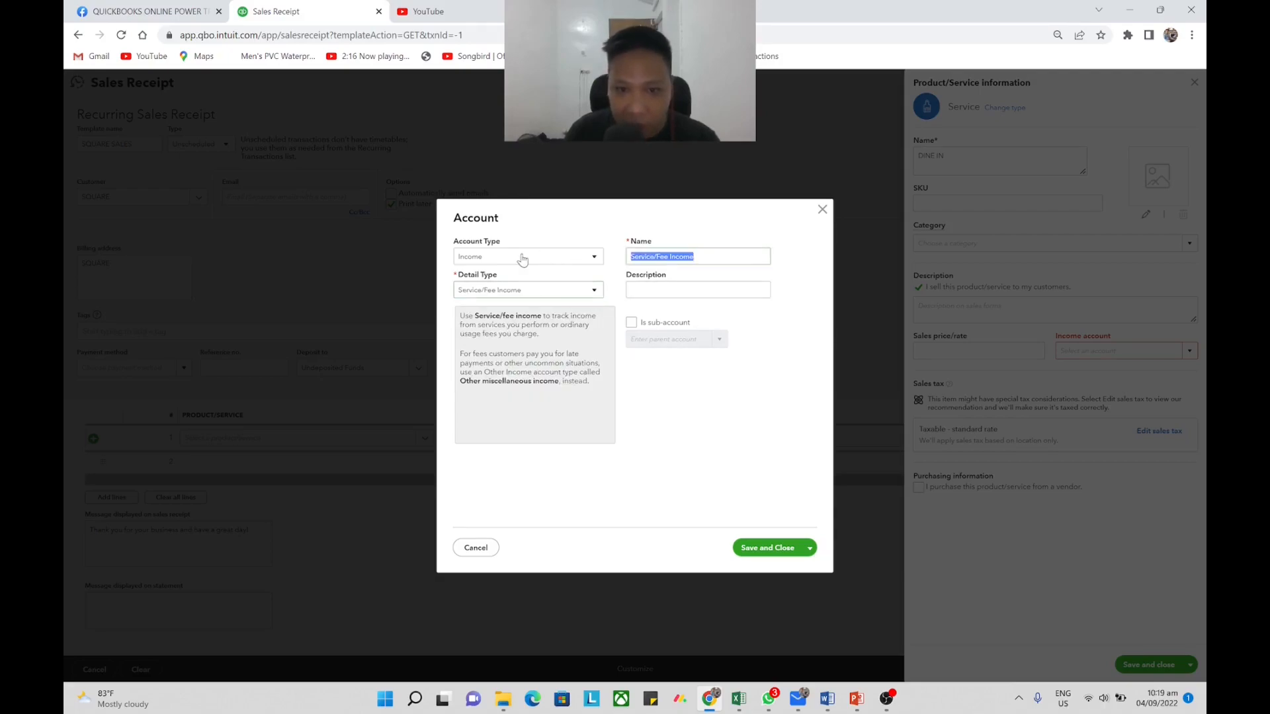
type("Dine In Sales")
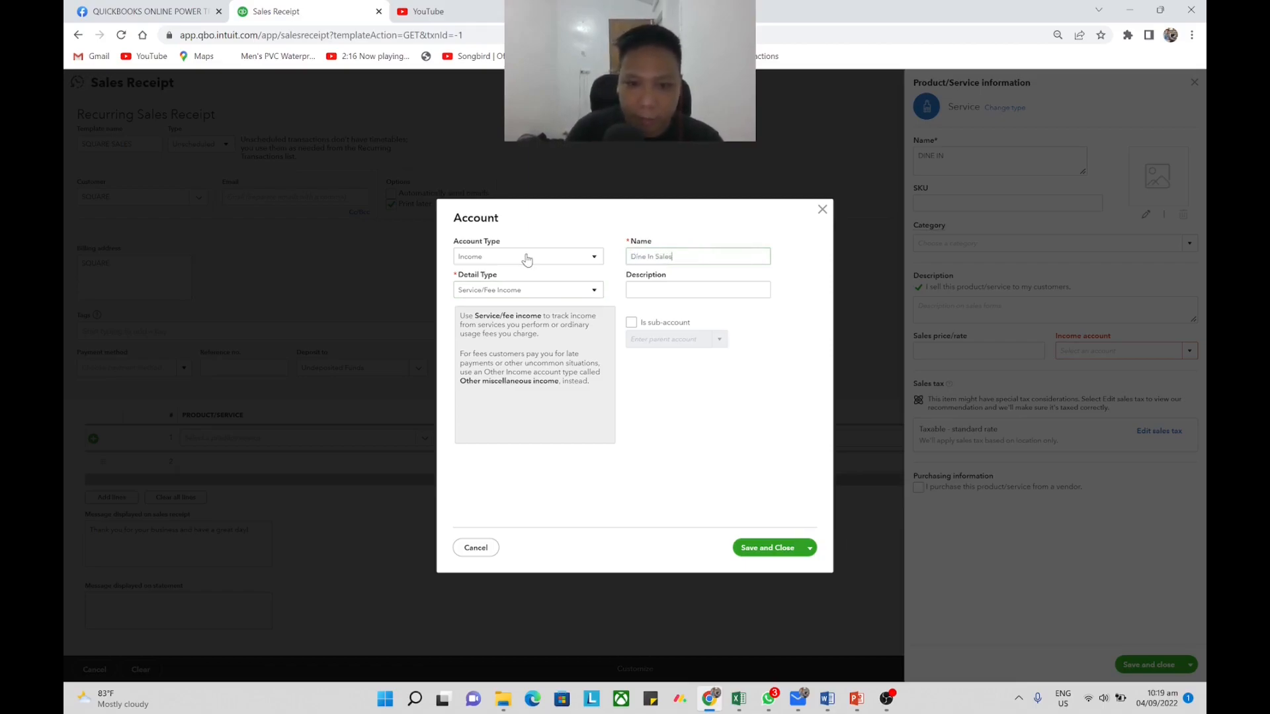
left_click(754, 547)
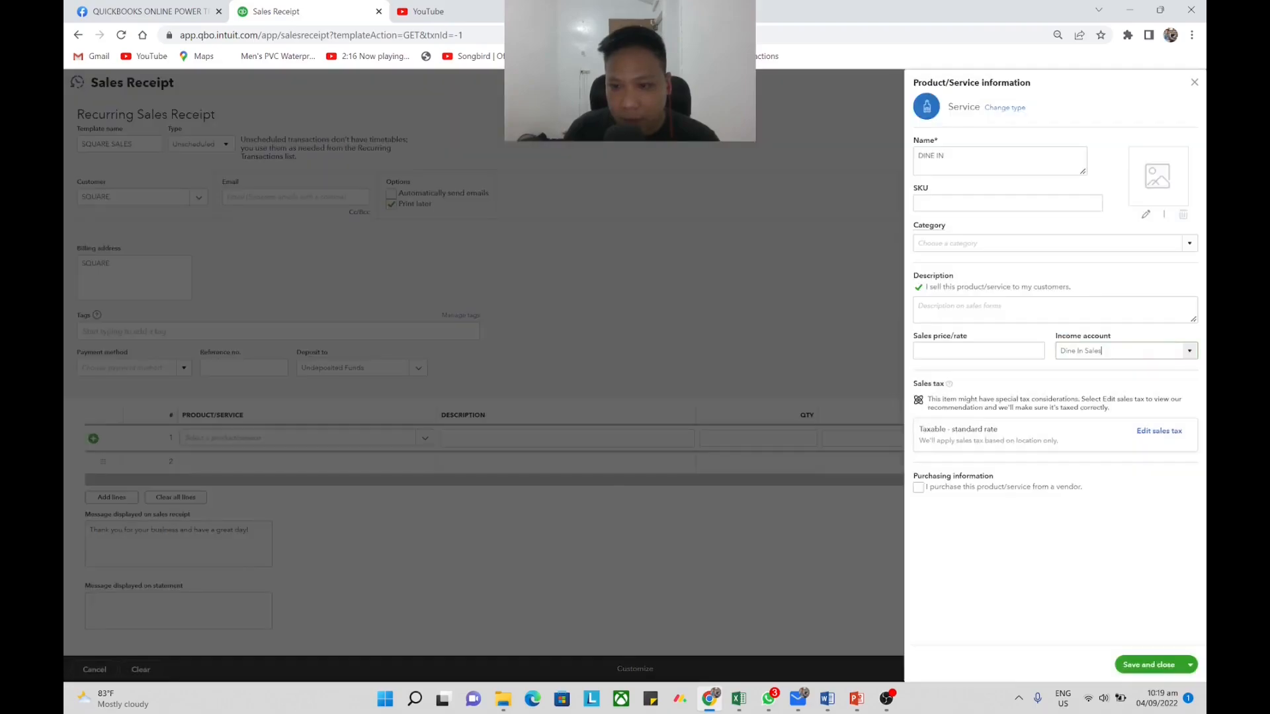
Save and close the DINE IN service item, placing it on the receipt's first line.
triple_click(959, 162)
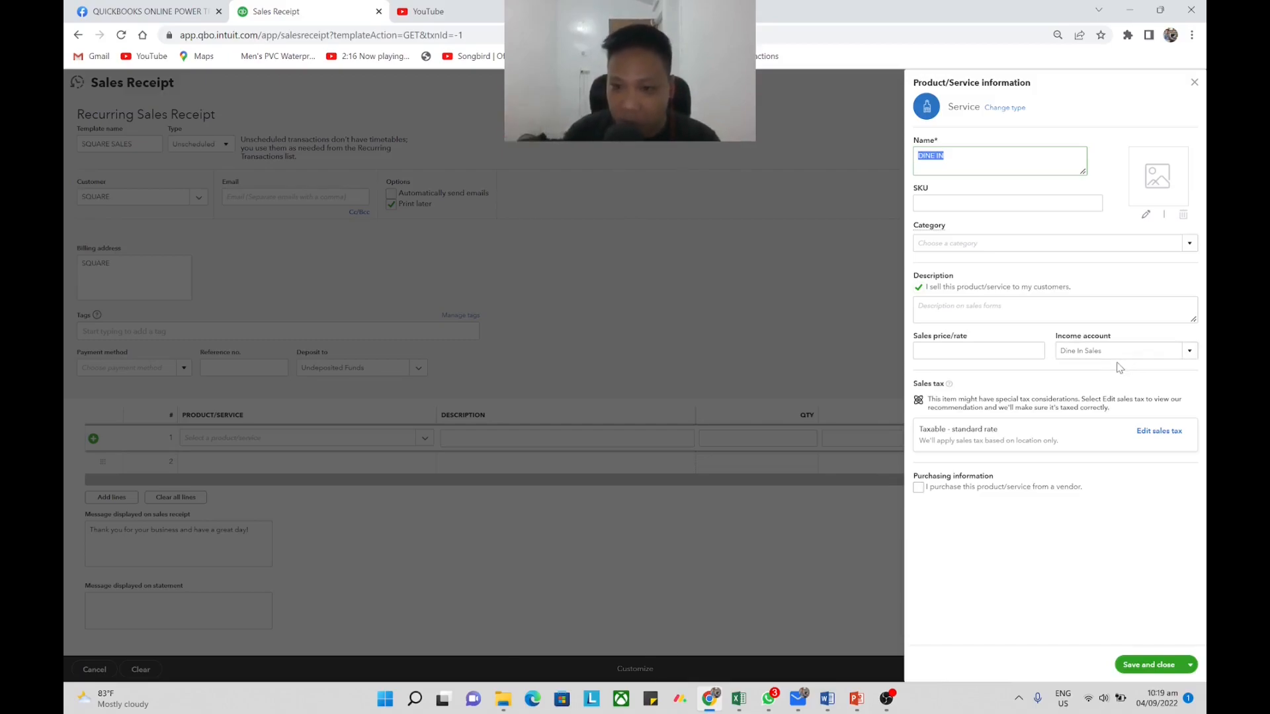
left_click(1147, 669)
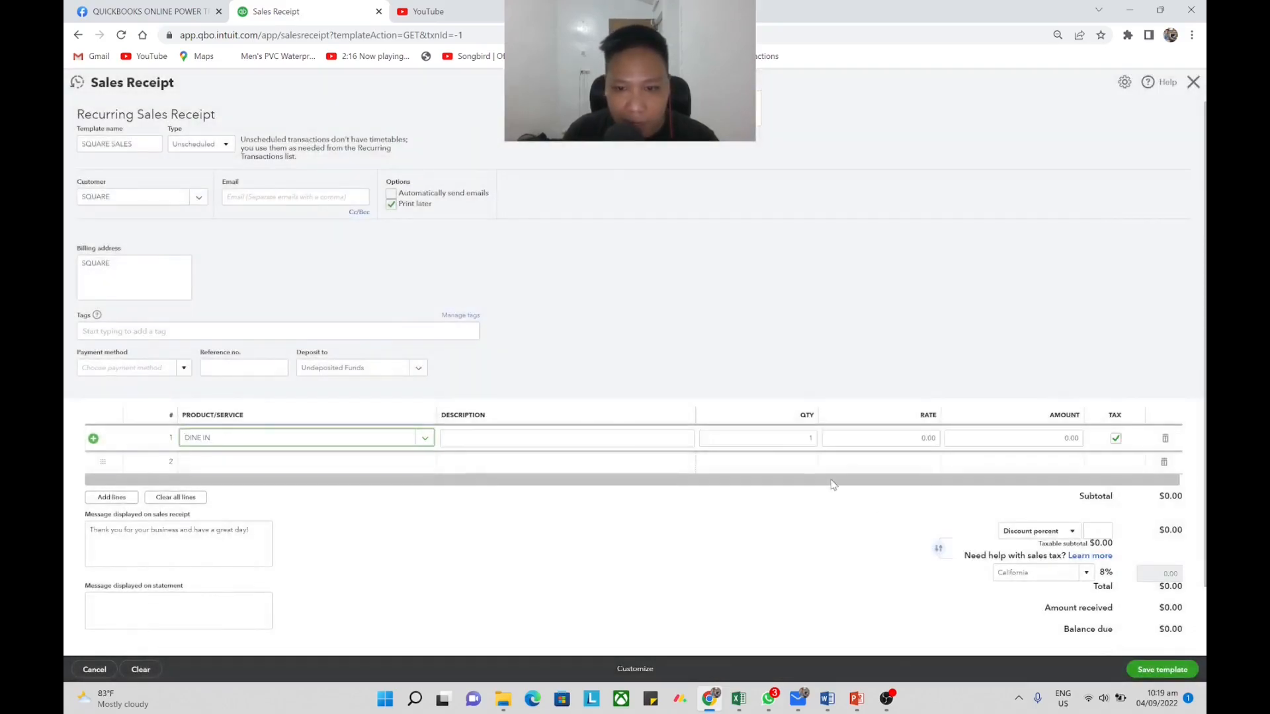
left_click(787, 438)
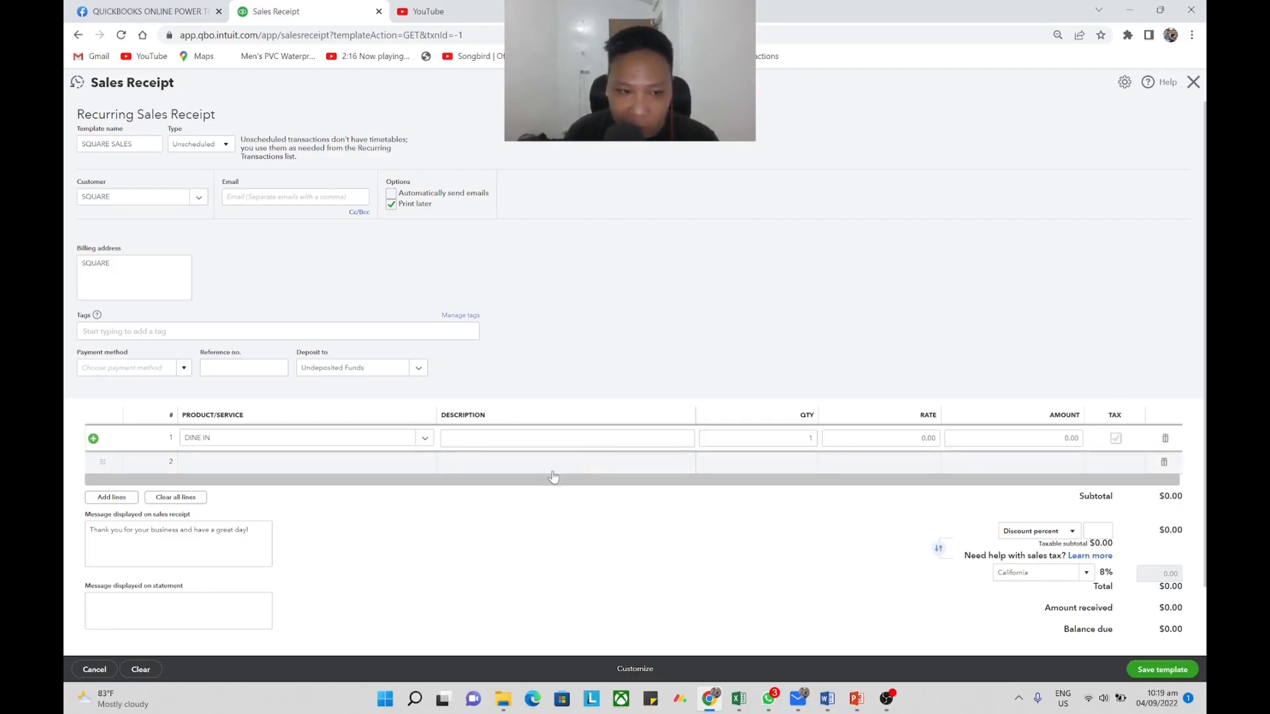
Check the Returns entry in the Excel sales summary and start a new Service item named RETURNS on the QuickBooks receipt's second line.
key("alt+Tab")
scroll(803, 529, "down", 2)
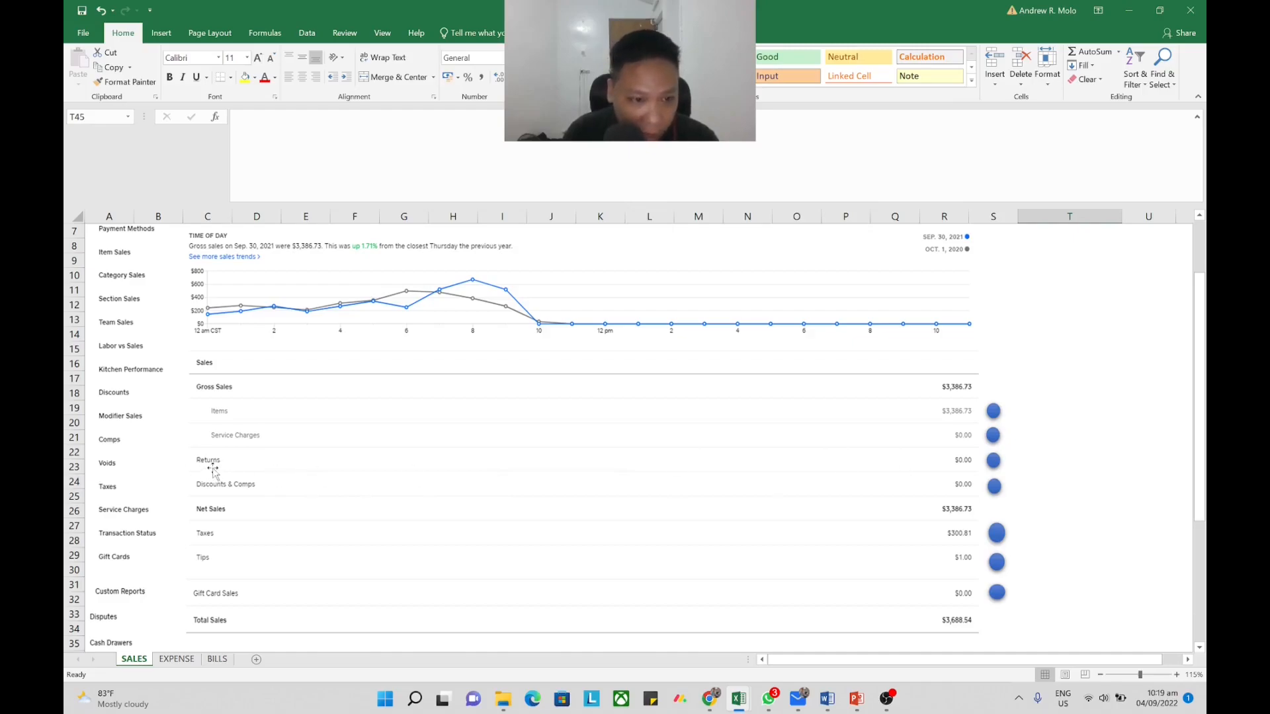
key("alt+Tab")
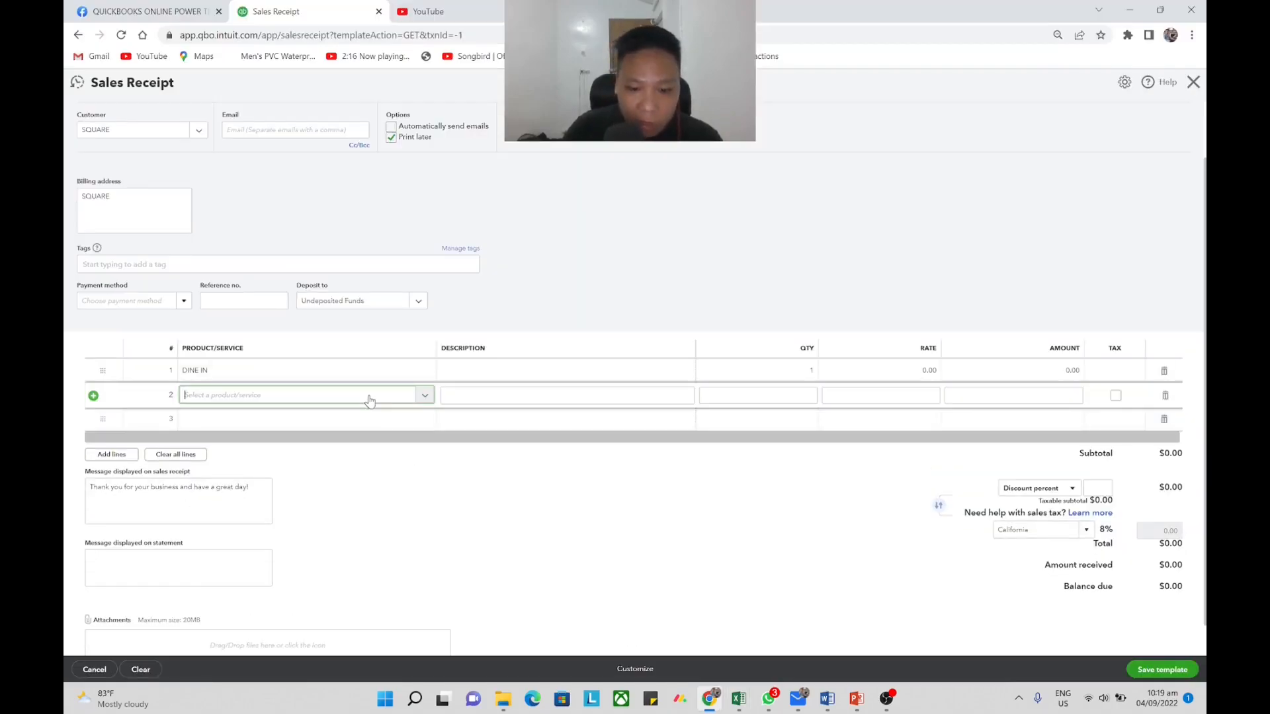
left_click(369, 400)
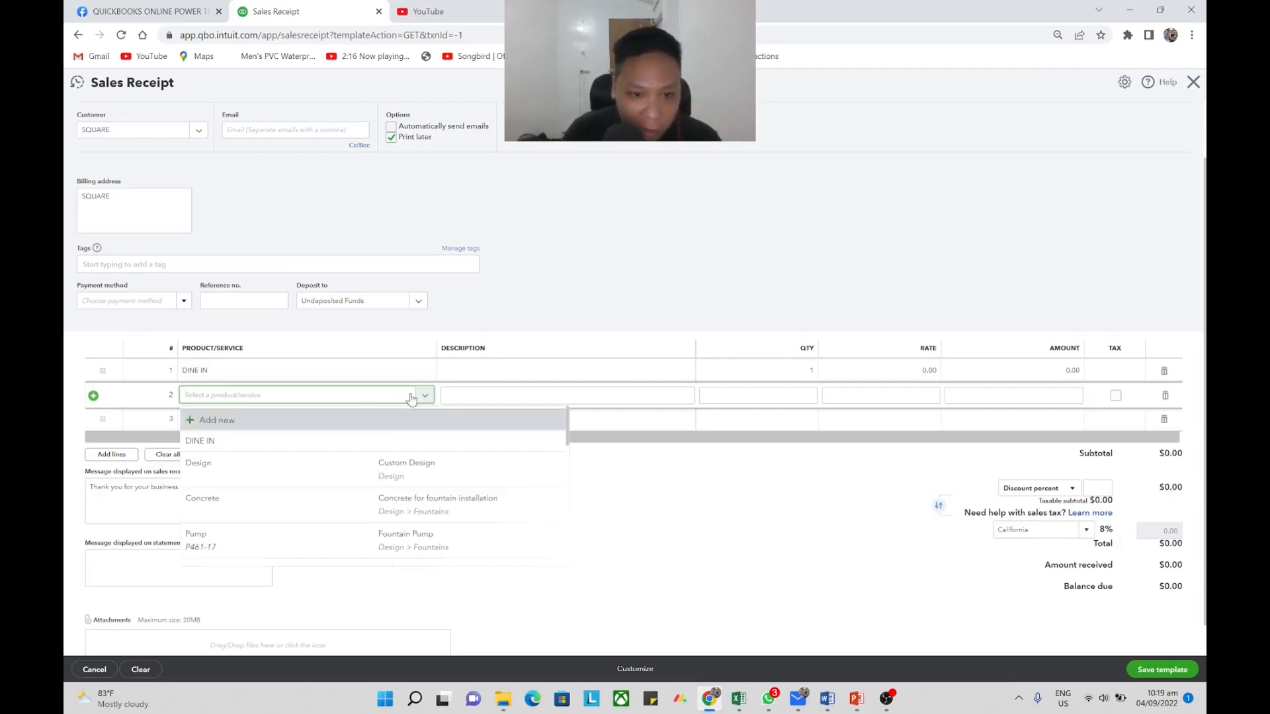
left_click(298, 419)
left_click(1018, 278)
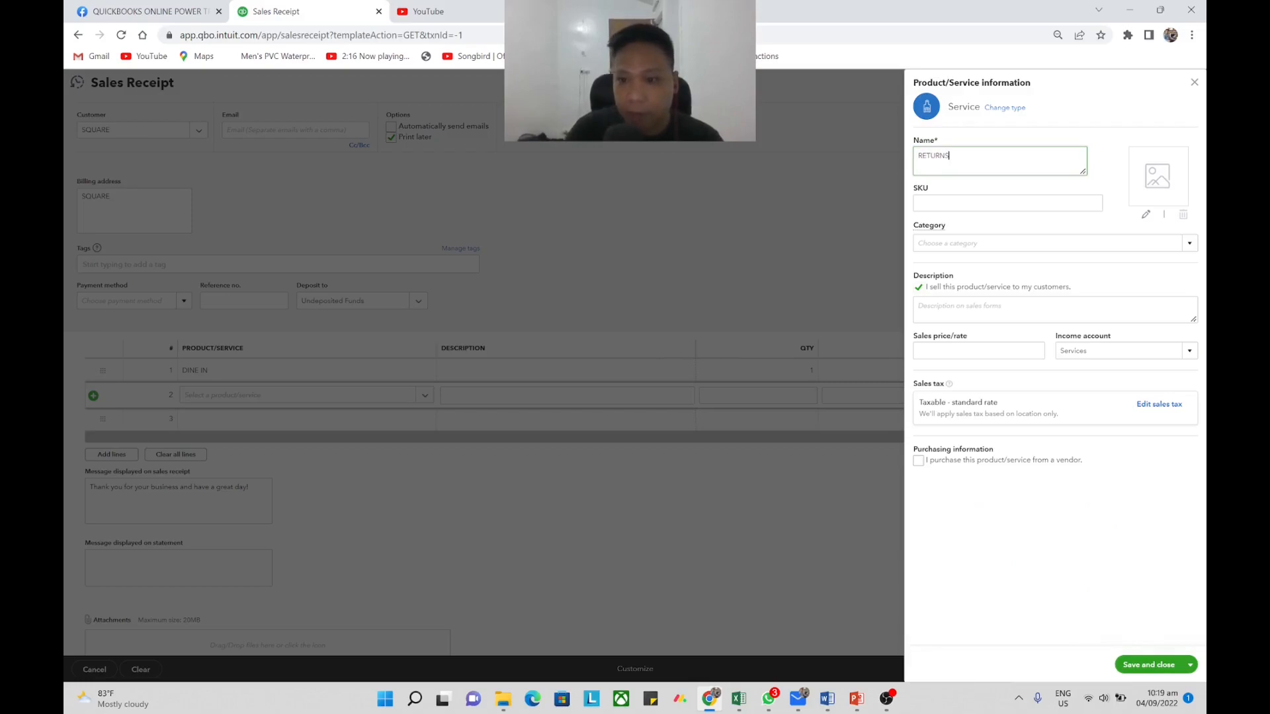
Create an Income account named Returns & Refunds with detail type Discounts/Refunds Given as the RETURNS item's income account.
left_click(1122, 351)
left_click(1191, 352)
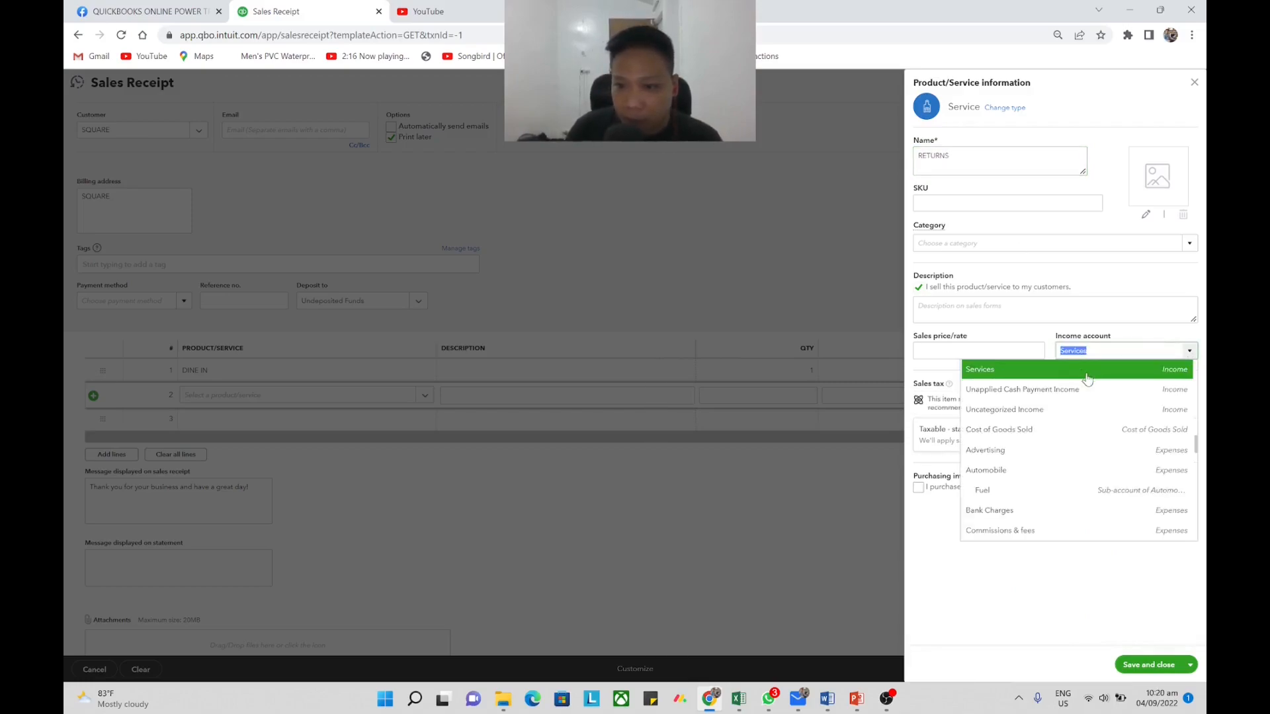
scroll(1031, 410, "up", 5)
scroll(1034, 409, "up", 3)
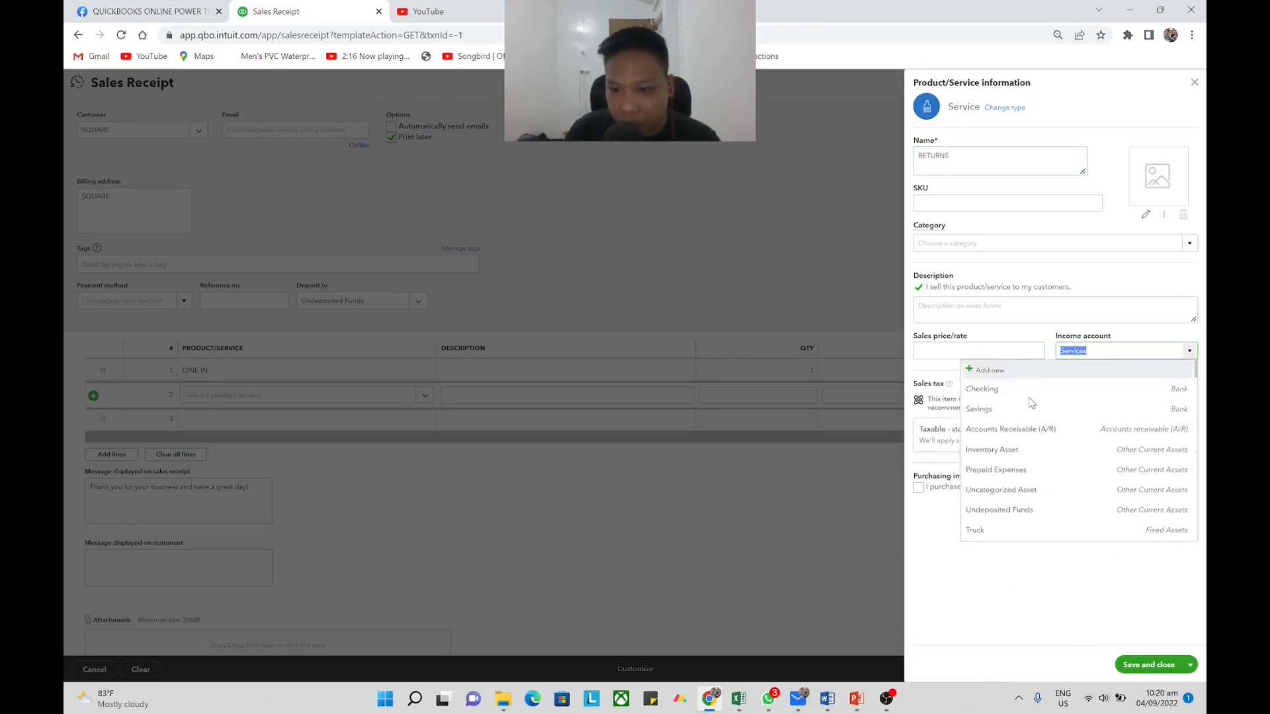
left_click(1020, 368)
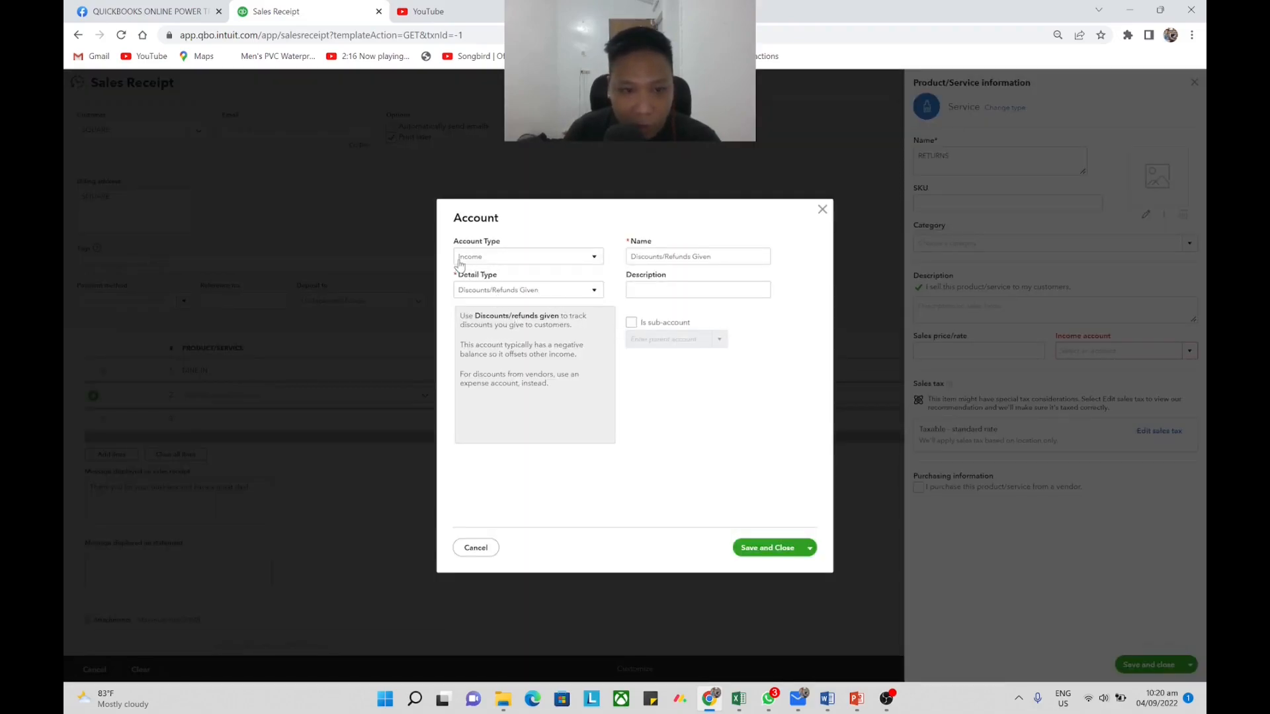
left_click(503, 258)
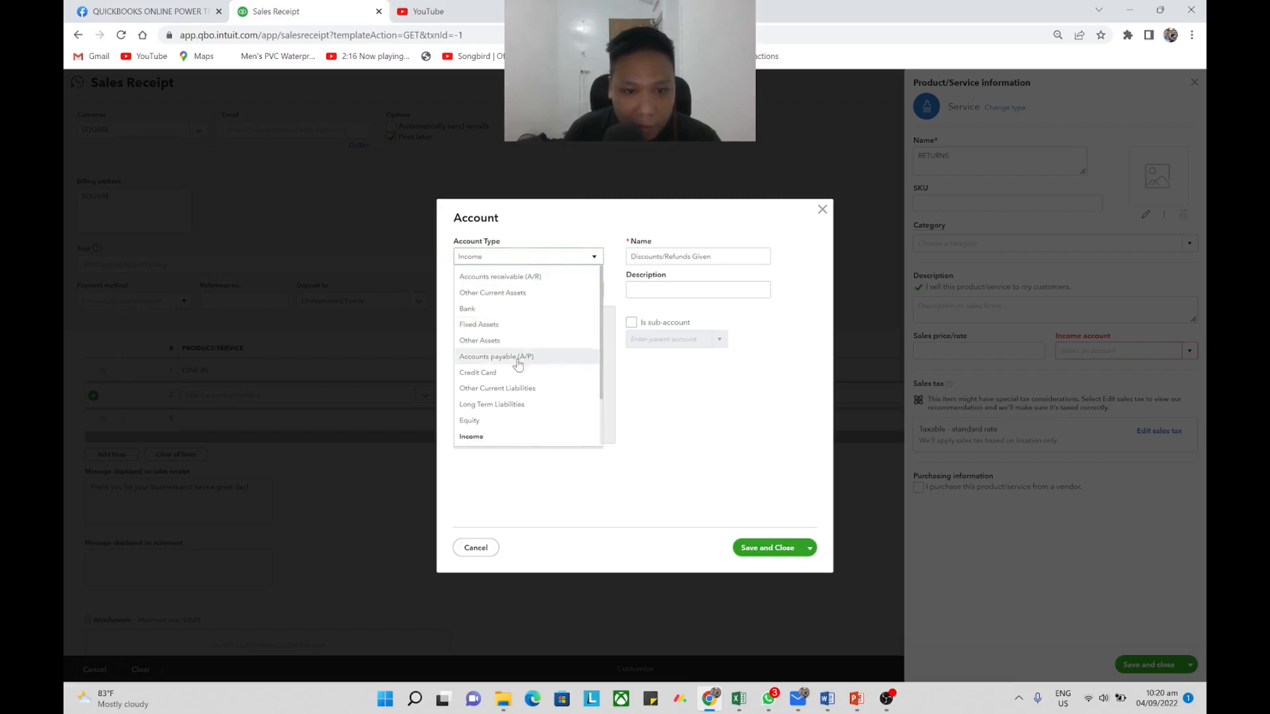
left_click(514, 434)
left_click(534, 291)
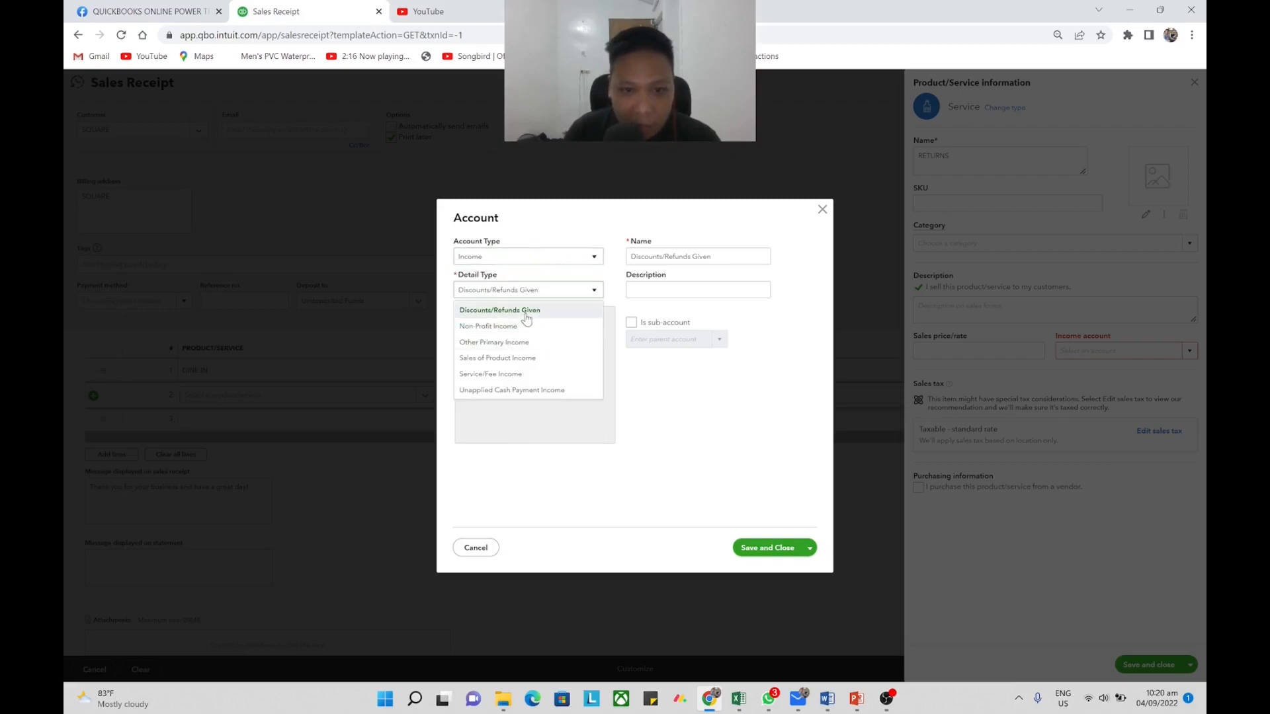
left_click(523, 310)
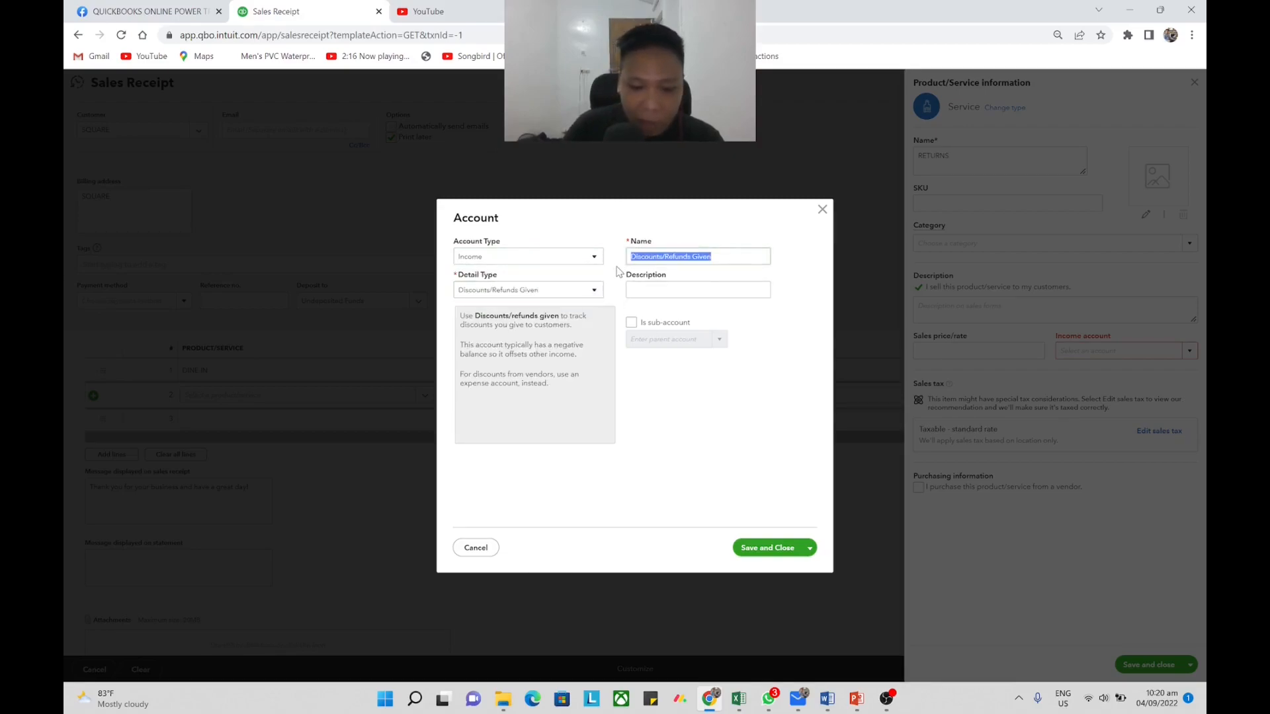
type("Returns & Refunds")
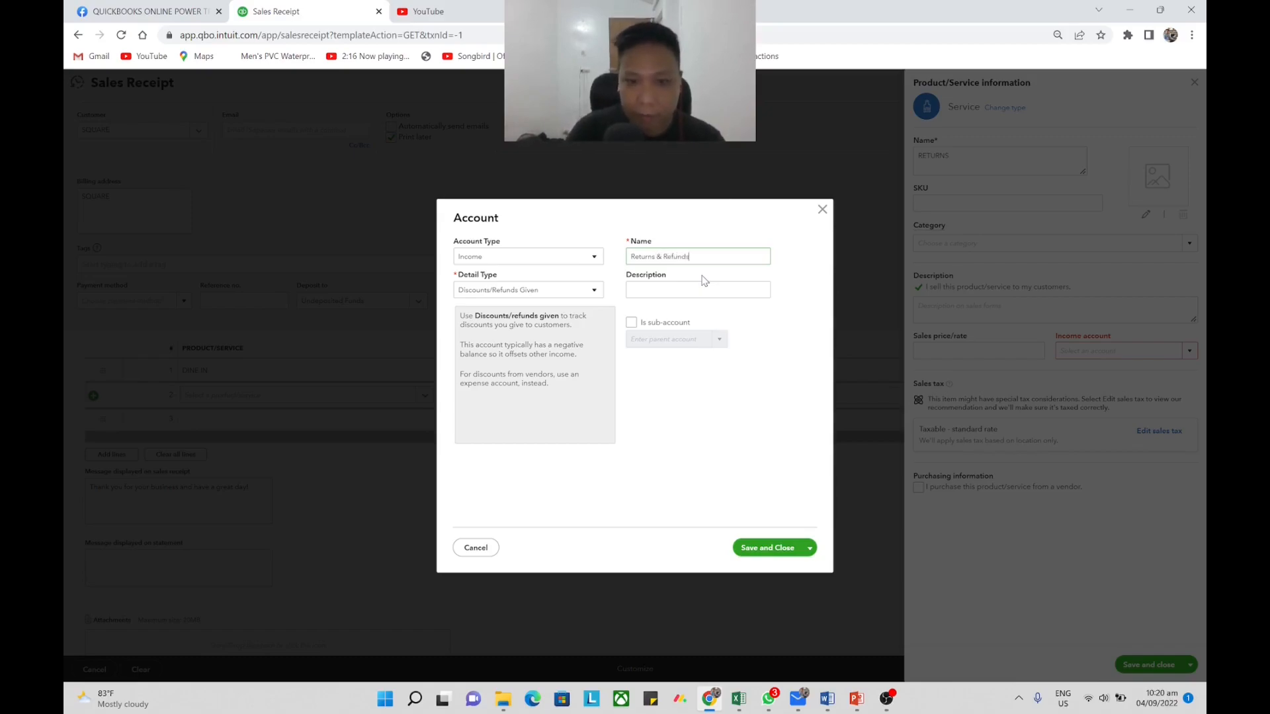
left_click(779, 550)
Save and close the RETURNS service item, then set its receipt line to quantity -1 and non-taxable.
left_click(1148, 665)
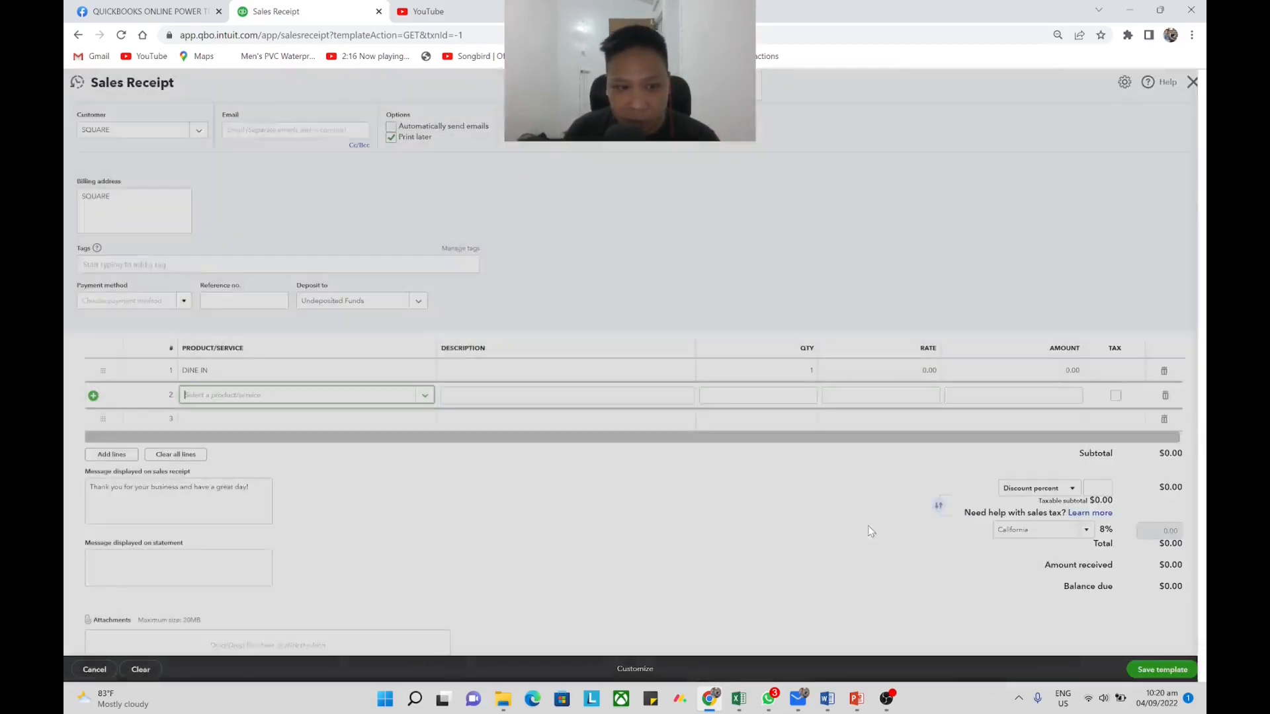
type("-1")
key("Tab")
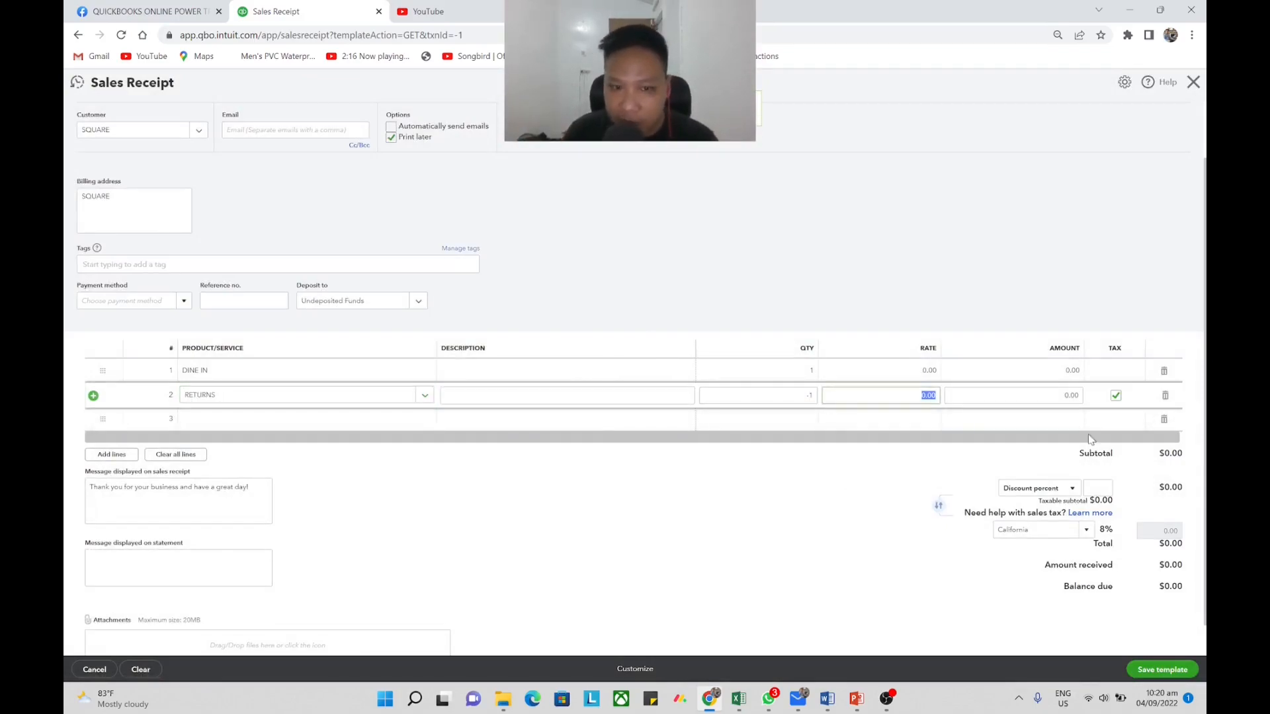
left_click(1115, 396)
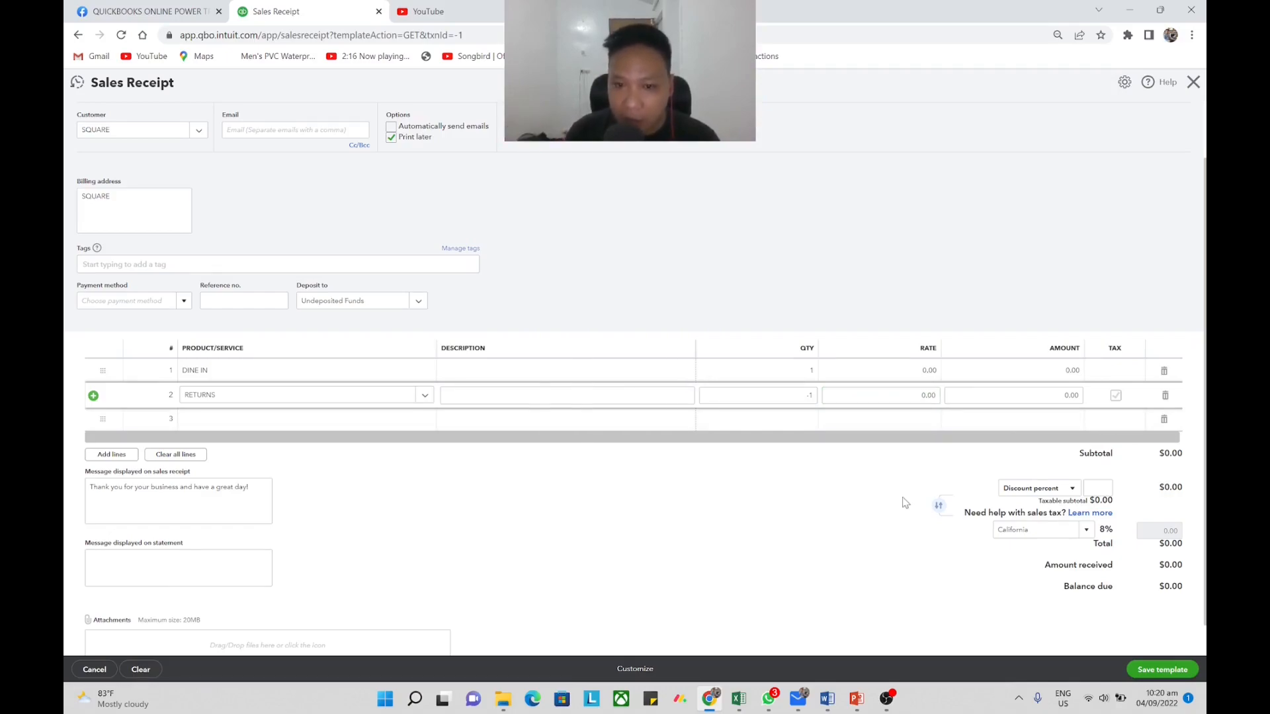
Check the sales summary in Excel and start a new Service item named DISCOUNTS & COMPS on the QuickBooks receipt's third line.
key("alt+Tab")
scroll(889, 496, "down", 1)
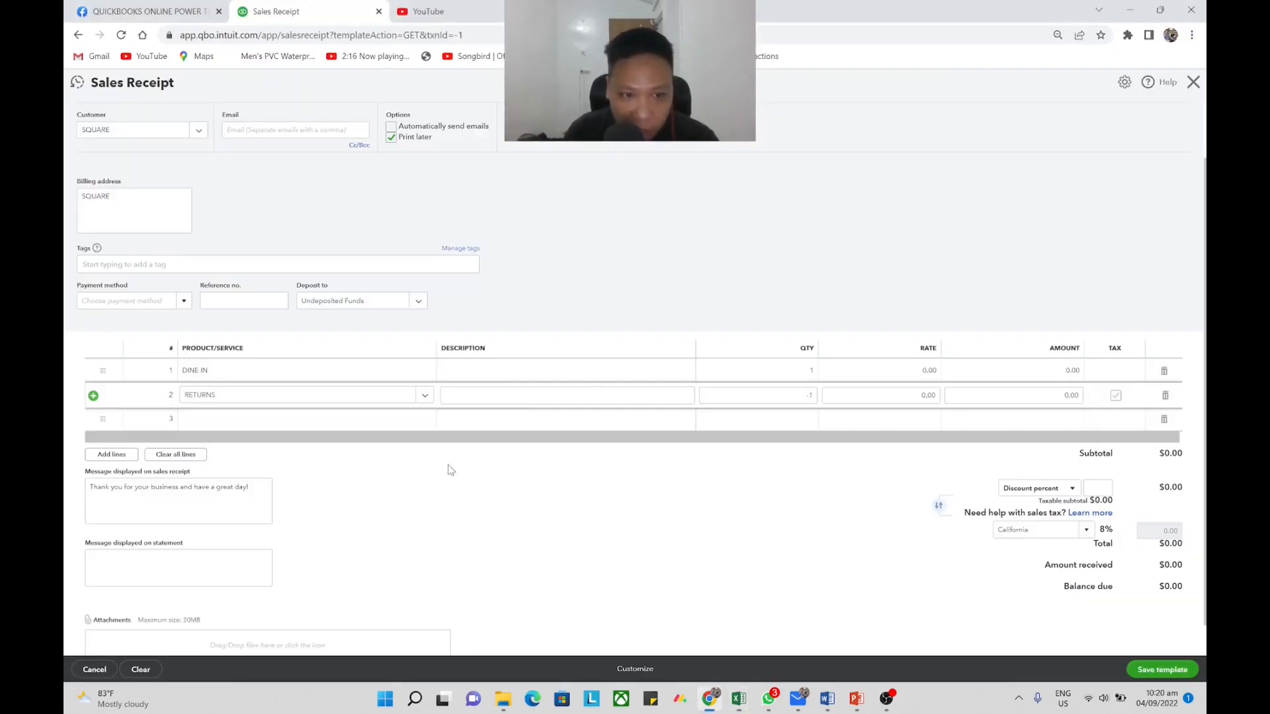
key("alt+Tab")
left_click(370, 423)
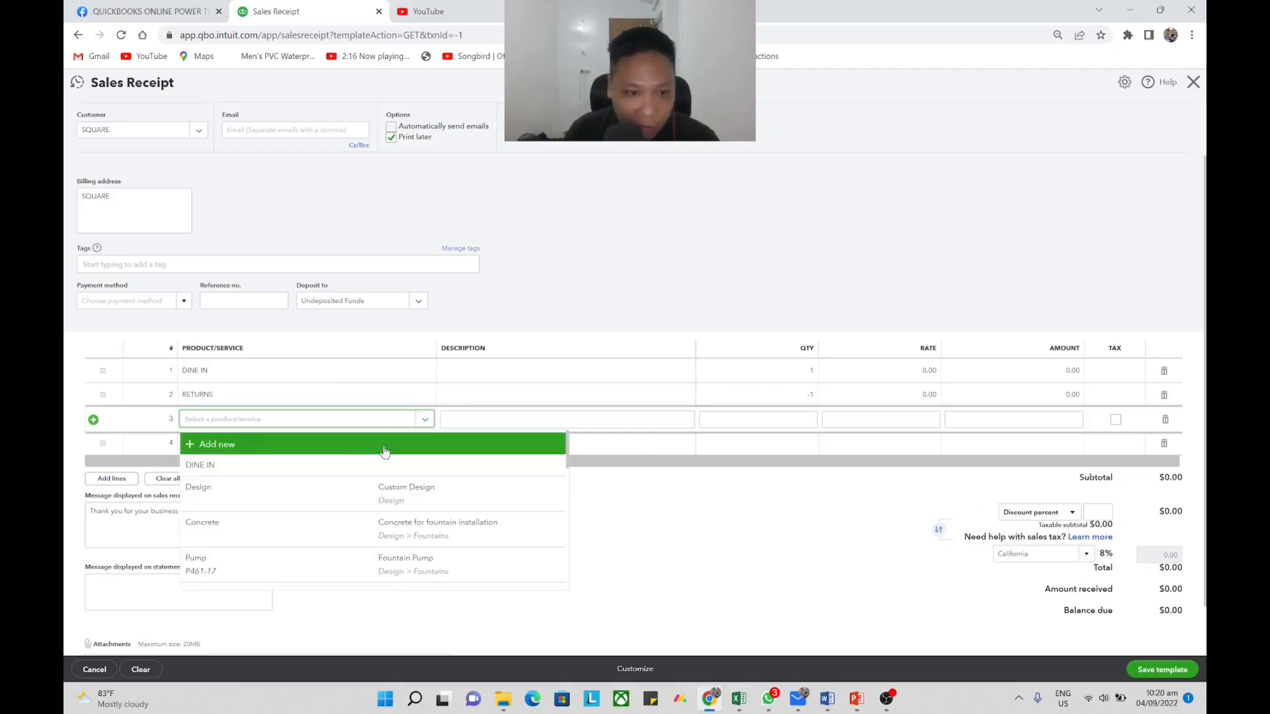
left_click(264, 443)
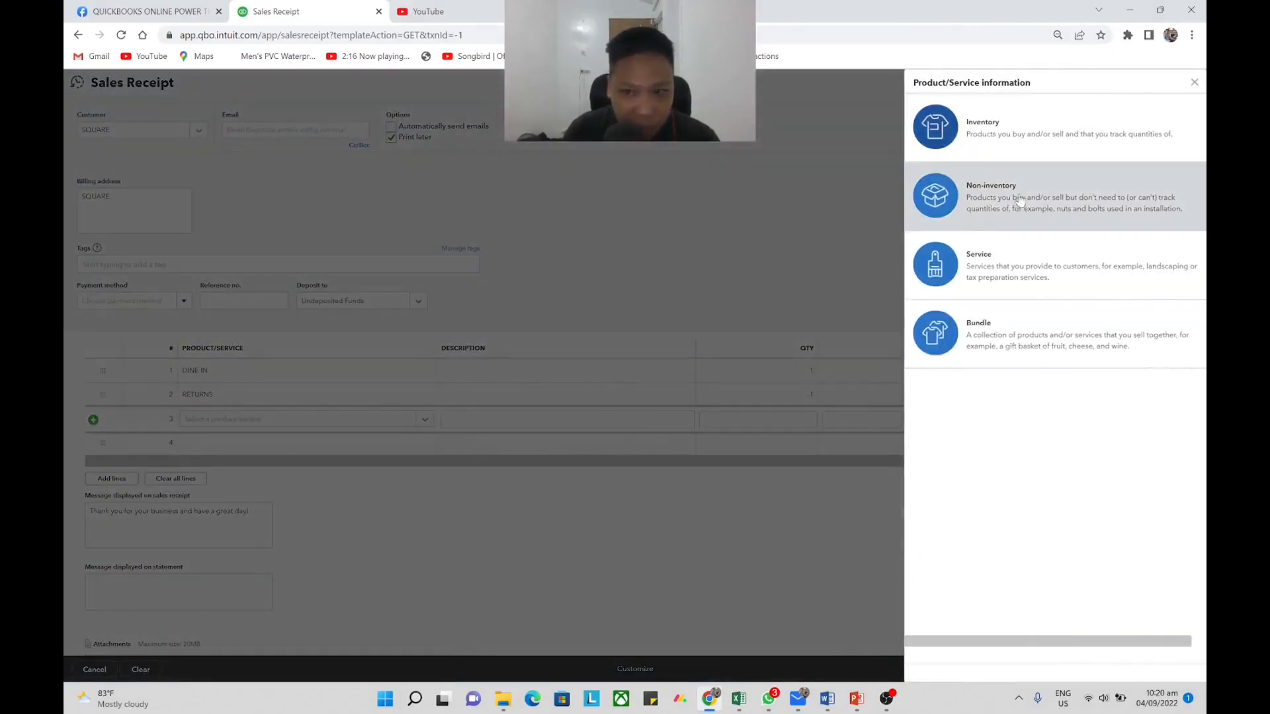
left_click(1008, 277)
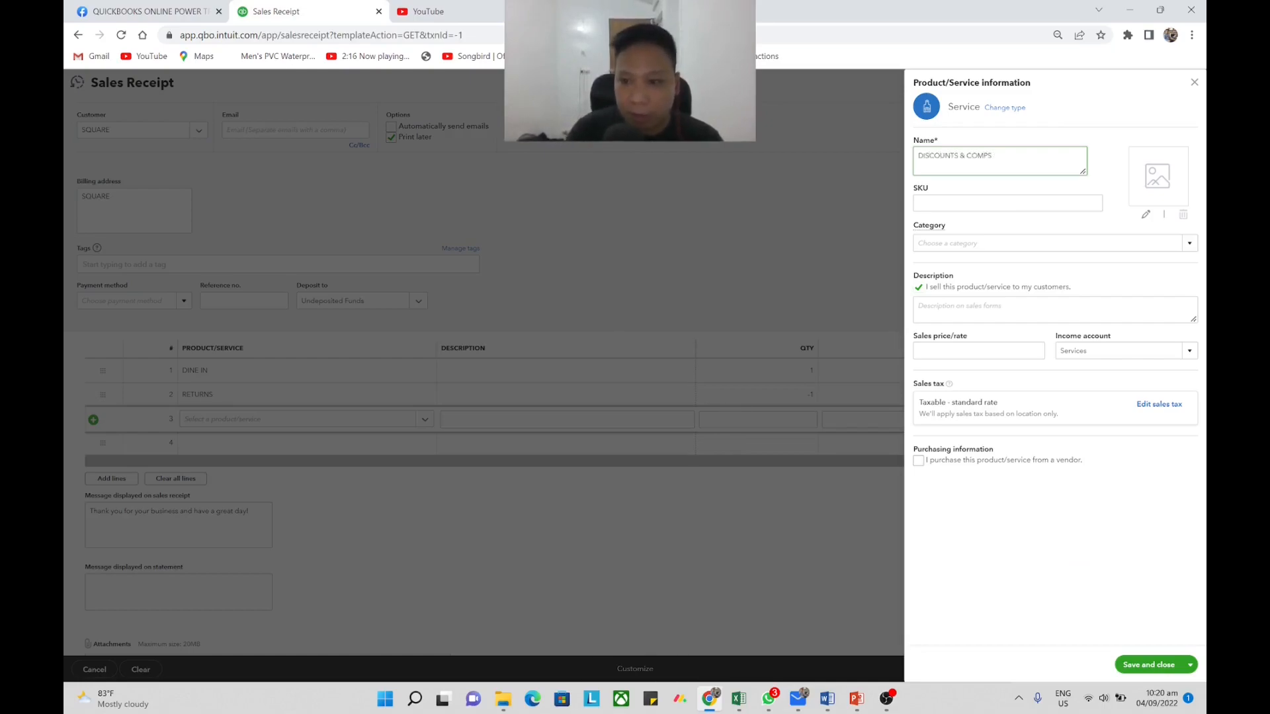
left_click(1163, 351)
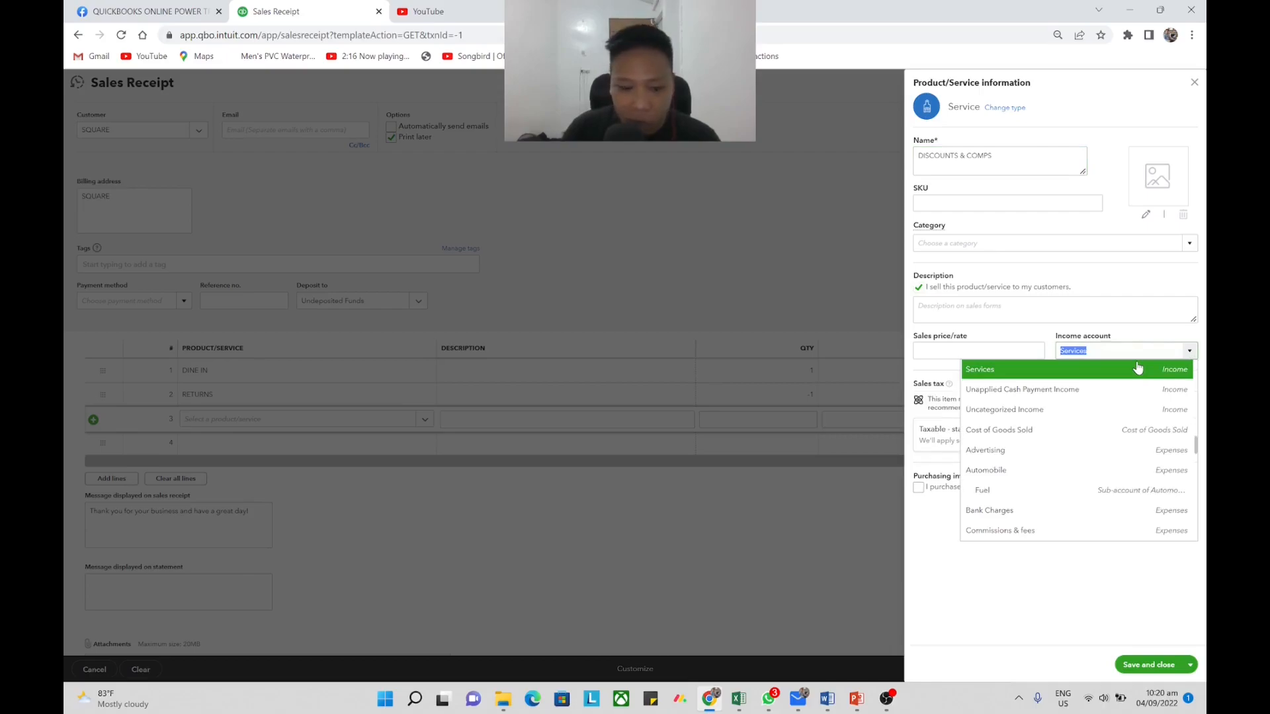
type("Ref")
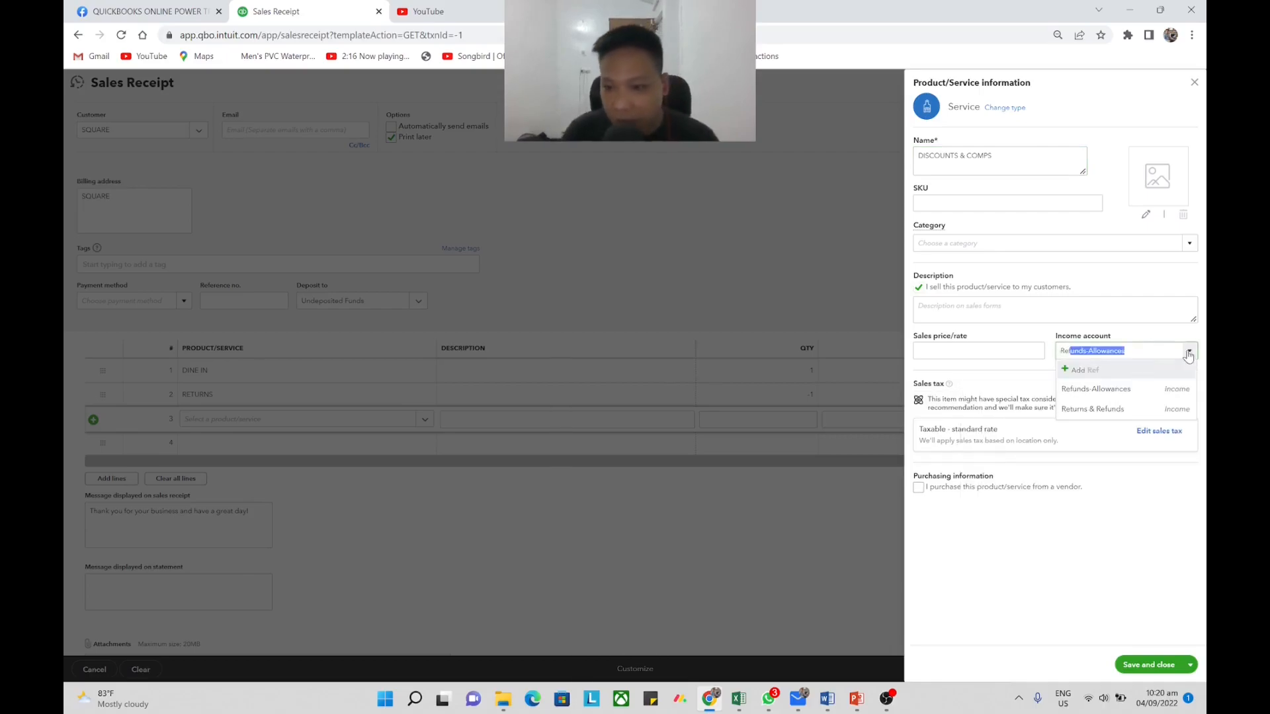
key("BackSpace")
key("BackSpace")
key("BackSpace")
key("BackSpace")
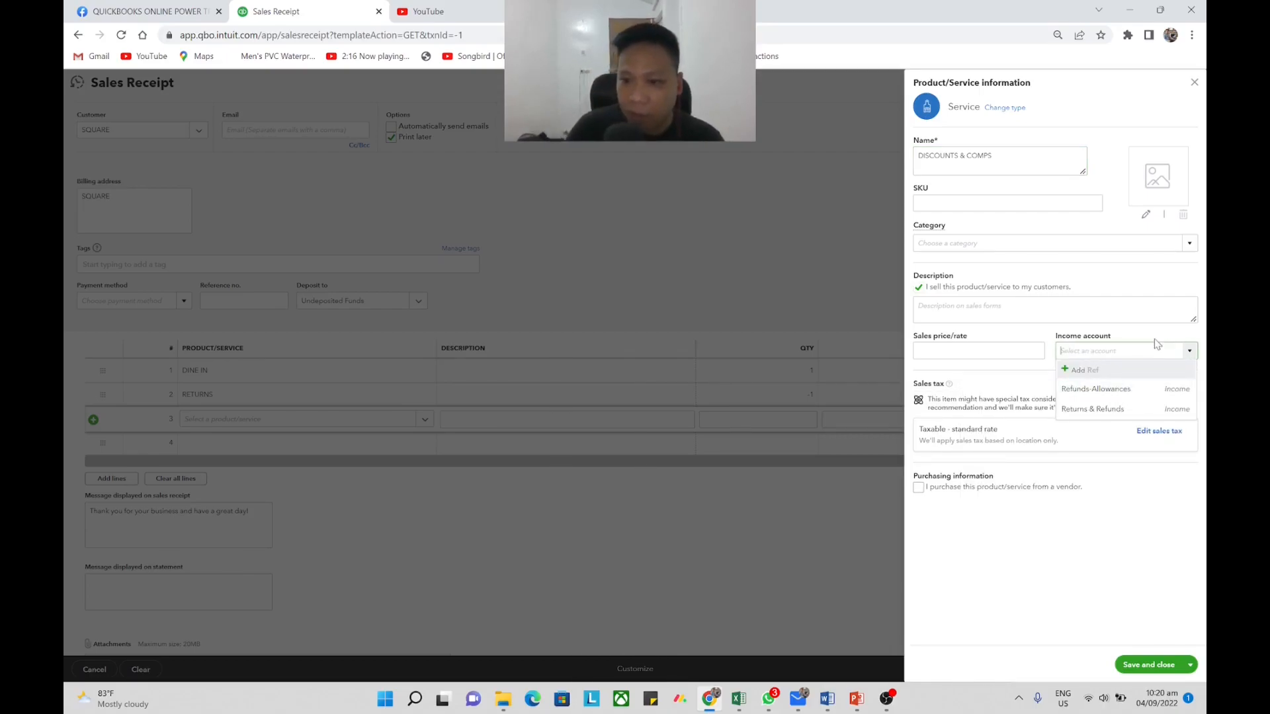
Assign the Discounts given income account to the DISCOUNTS & COMPS item, then save and close it.
scroll(1099, 408, "up", 10)
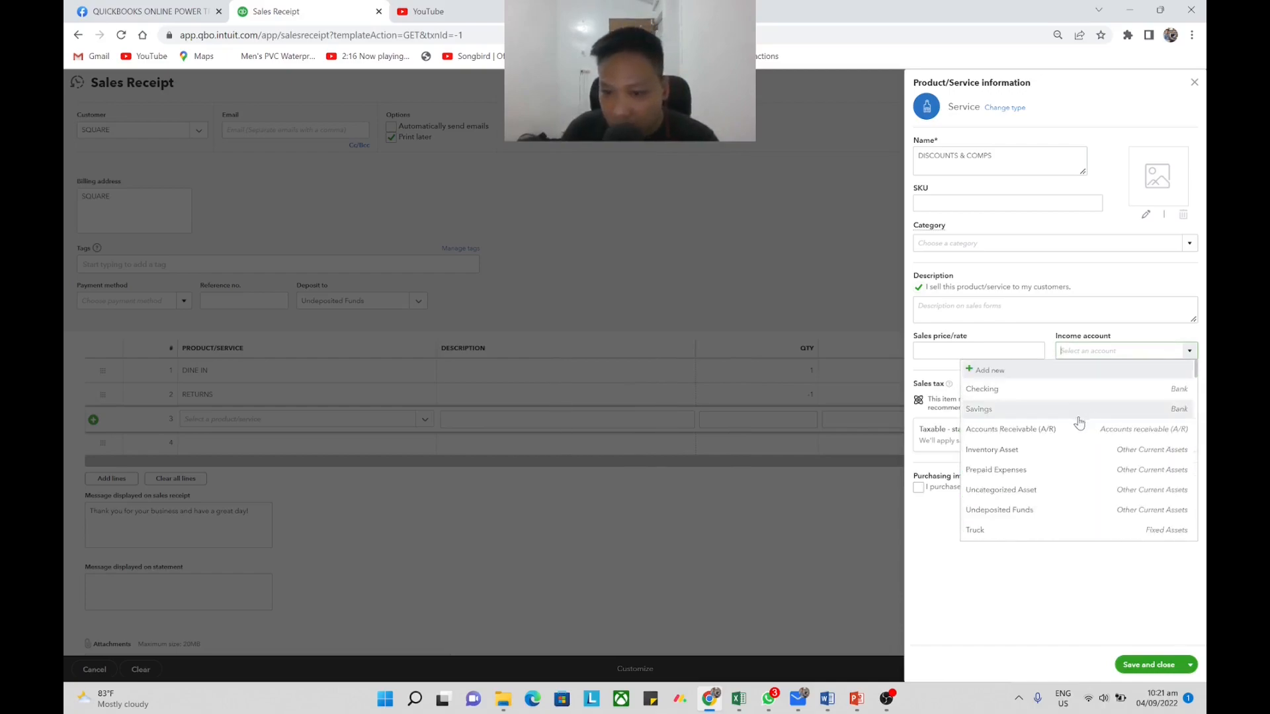
type("discounts given")
left_click(1122, 389)
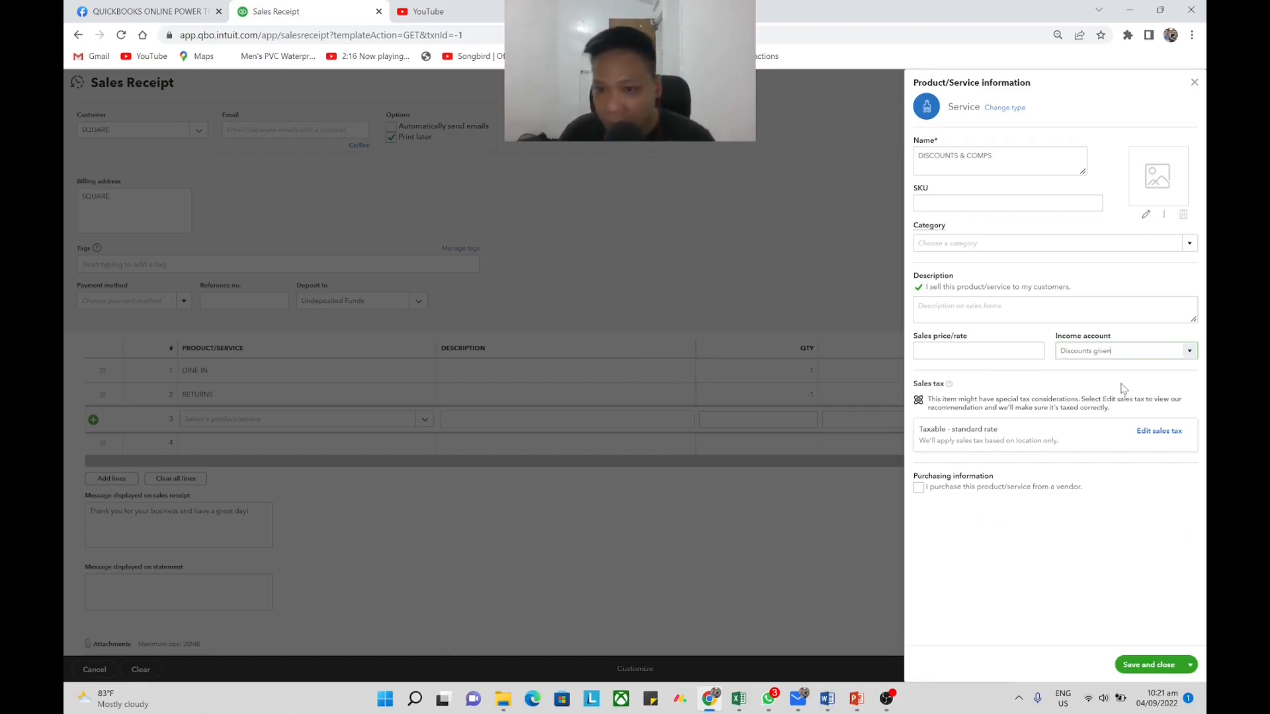
left_click(1148, 665)
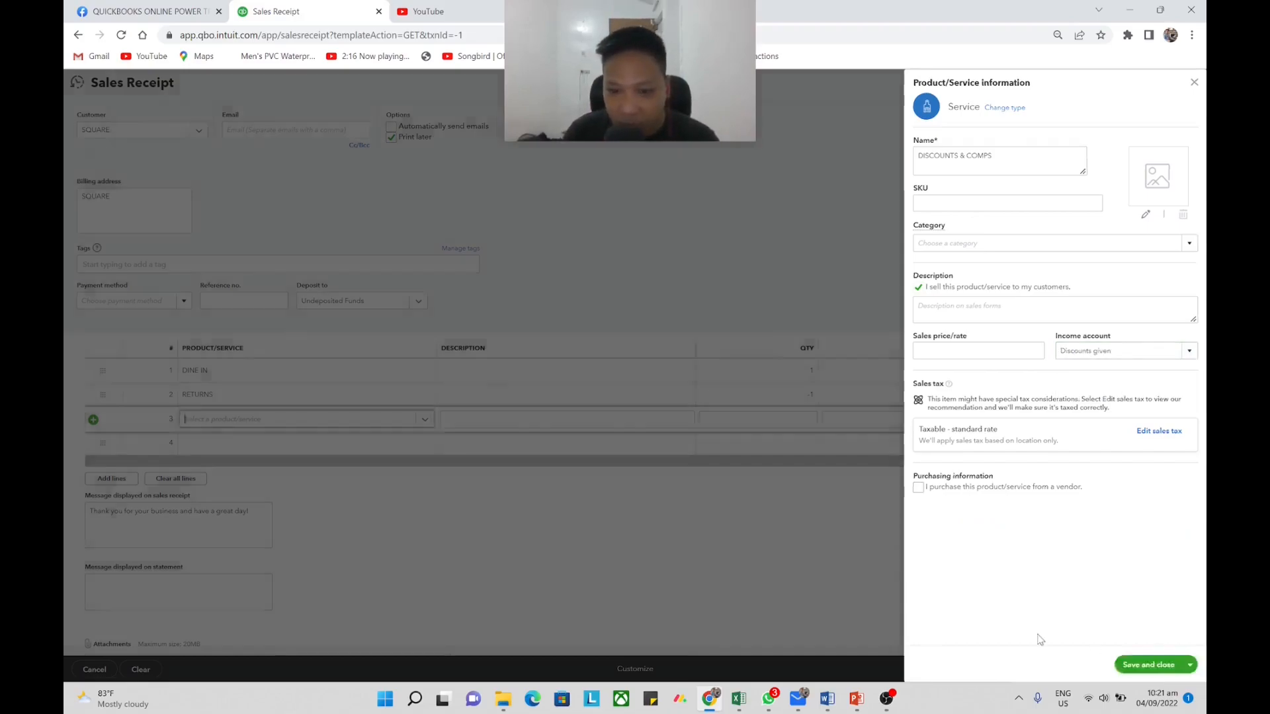
Check the Taxes entry in the Excel sales summary and start a new Service item named SALES TAXES on the QuickBooks receipt's fourth line.
key("alt+Tab")
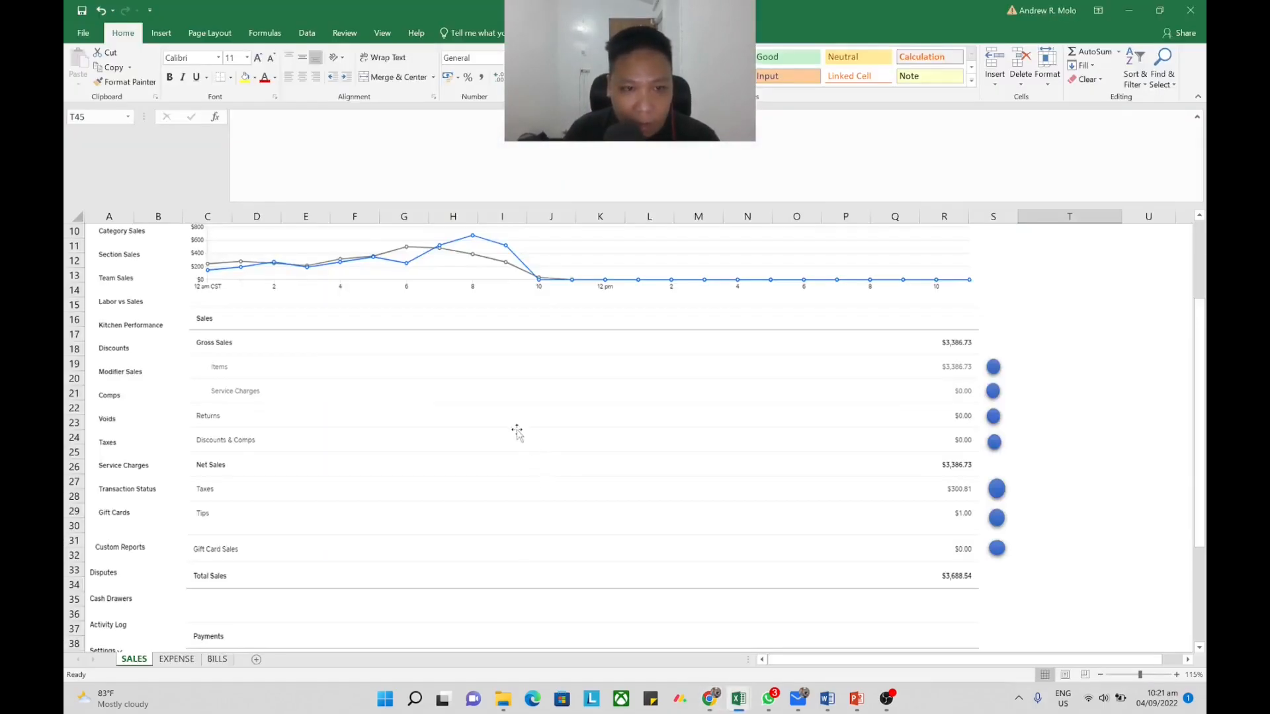
scroll(283, 450, "down", 1)
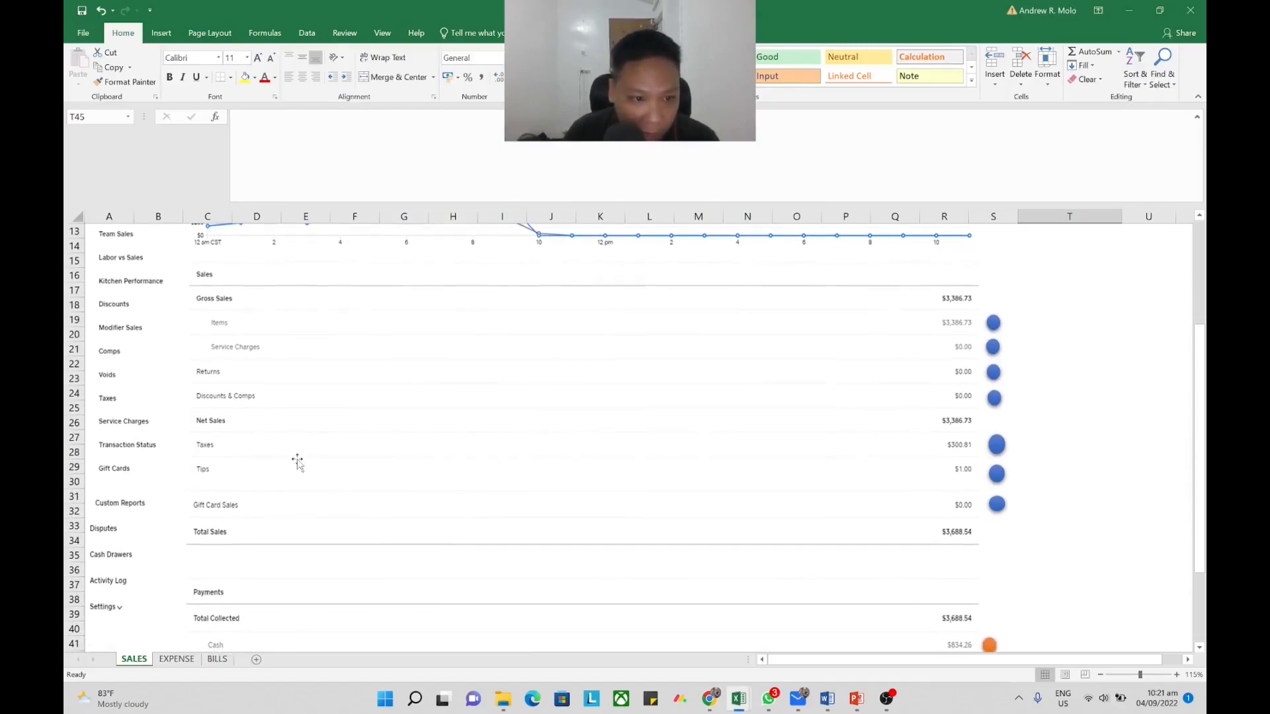
key("alt+Tab")
left_click(319, 444)
left_click(425, 444)
left_click(426, 443)
left_click(1011, 270)
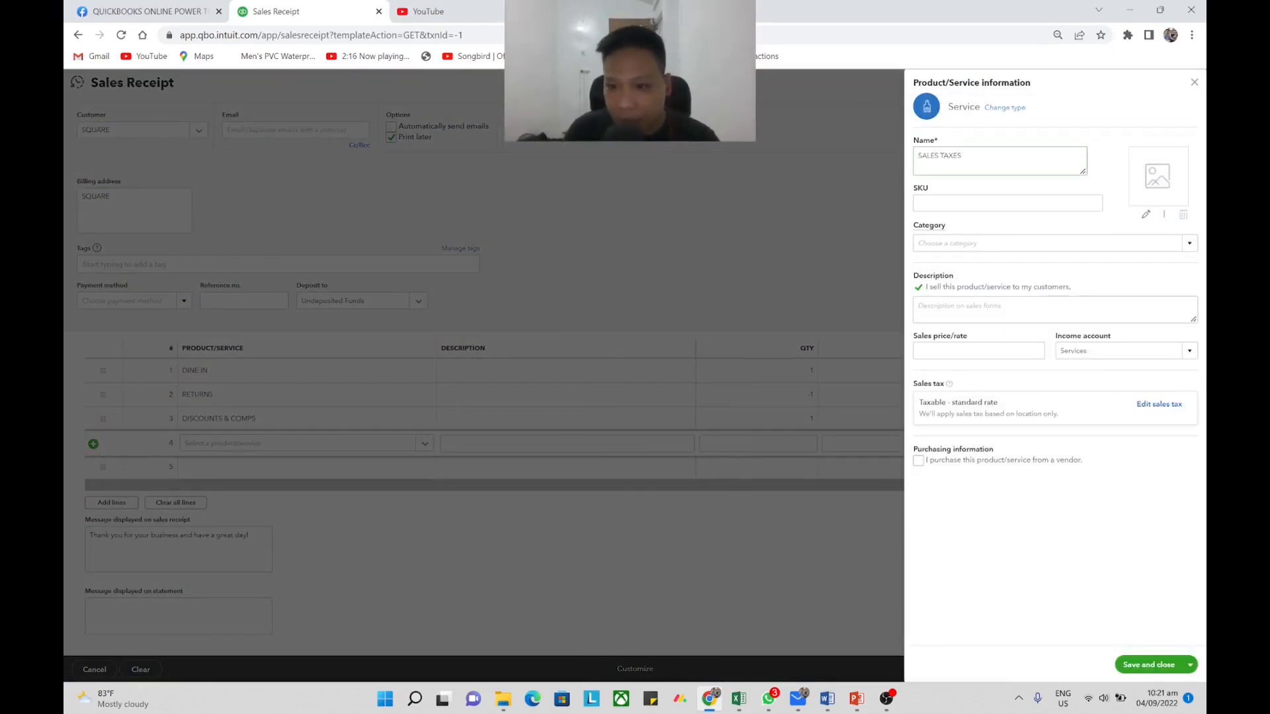
left_click(1111, 351)
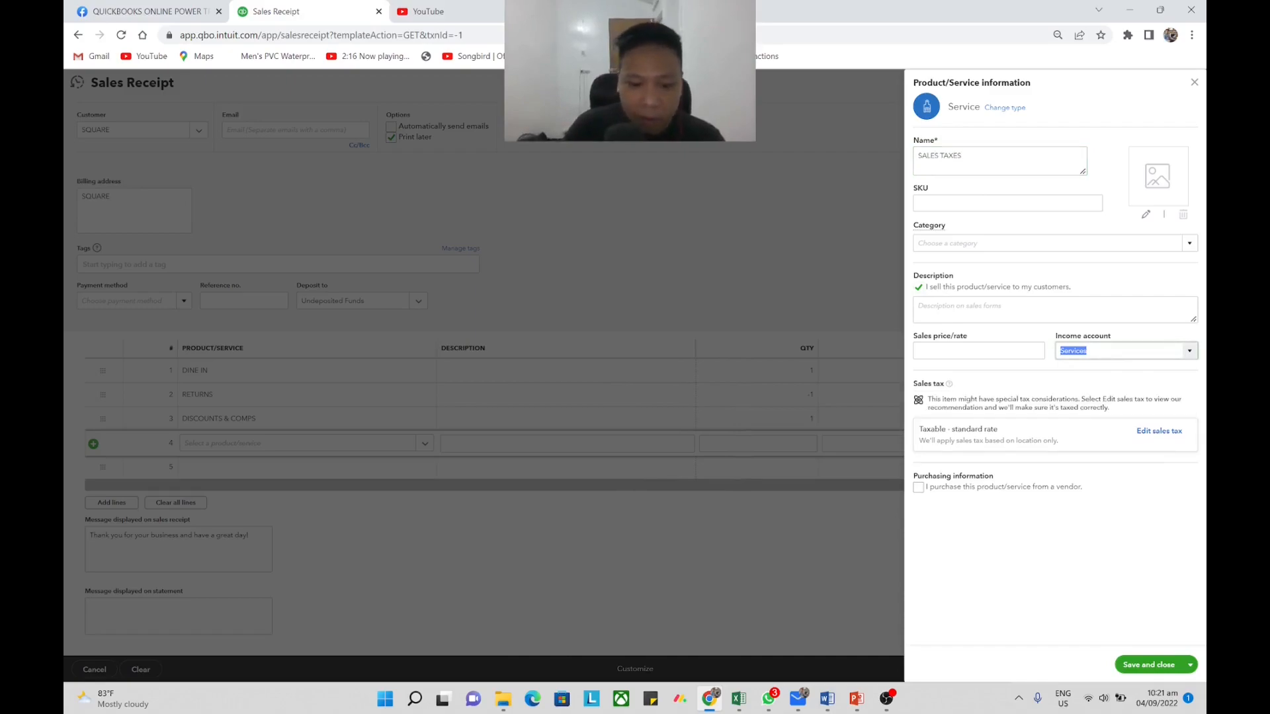
type("Tax")
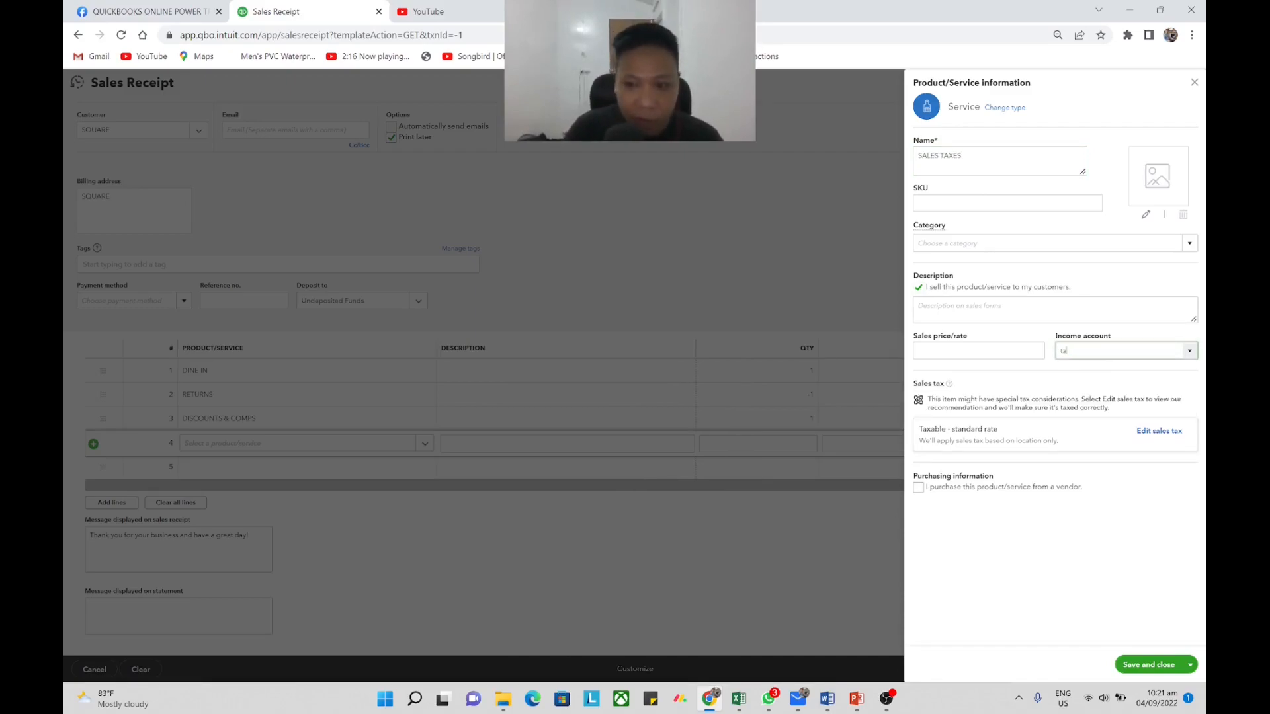
key("BackSpace")
key("BackSpace")
key("BackSpace")
key("BackSpace")
Start a new account for the SALES TAXES item's income account and set its account type to Other Current Liabilities.
scroll(1094, 384, "up", 8)
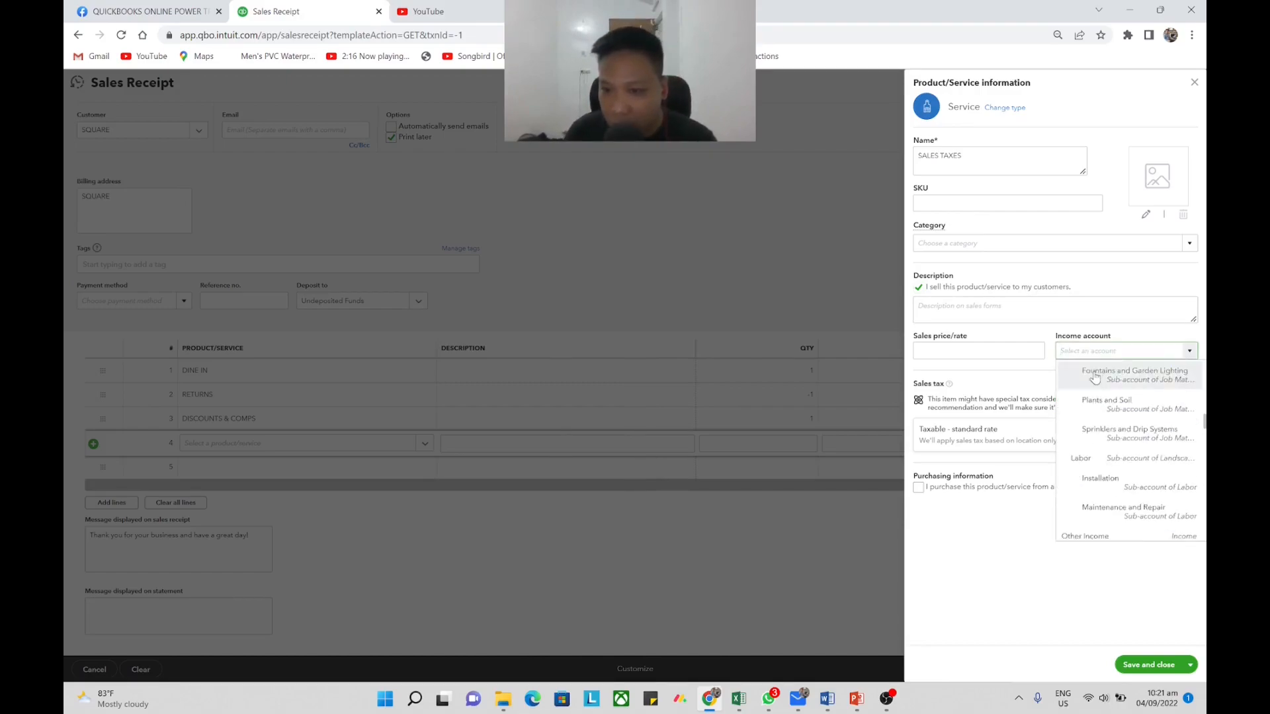
left_click(1096, 377)
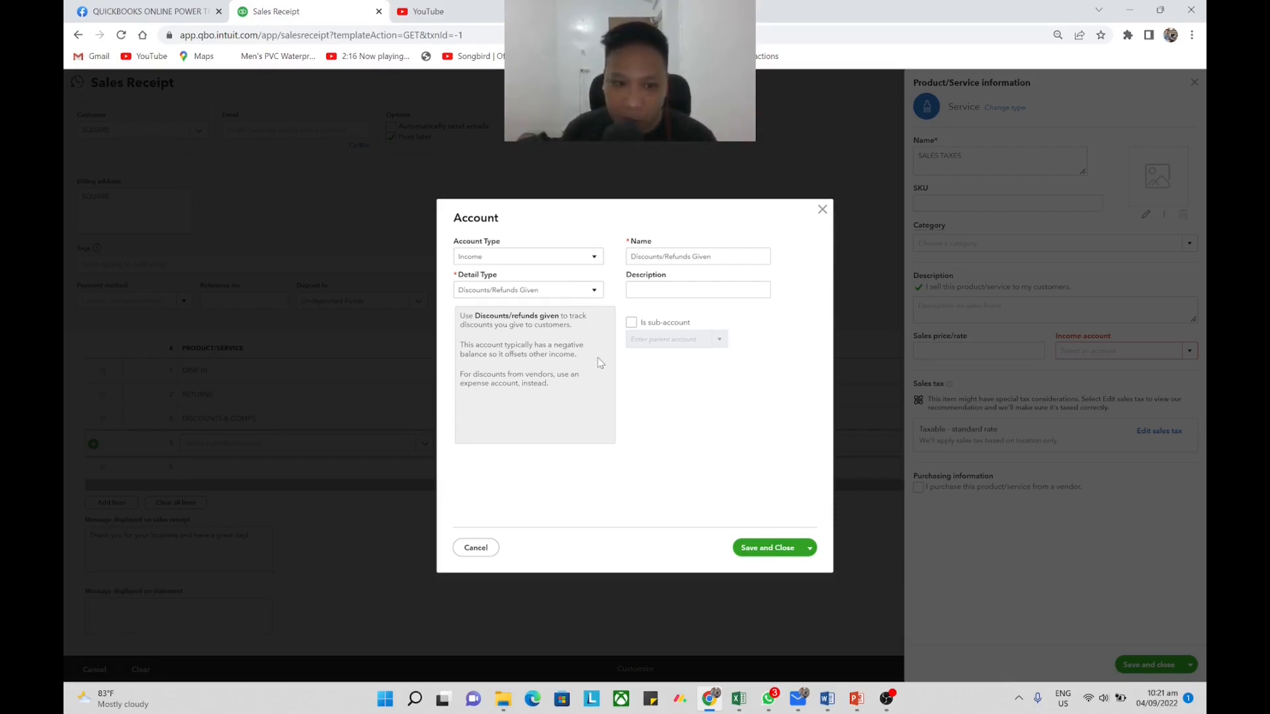
left_click(569, 260)
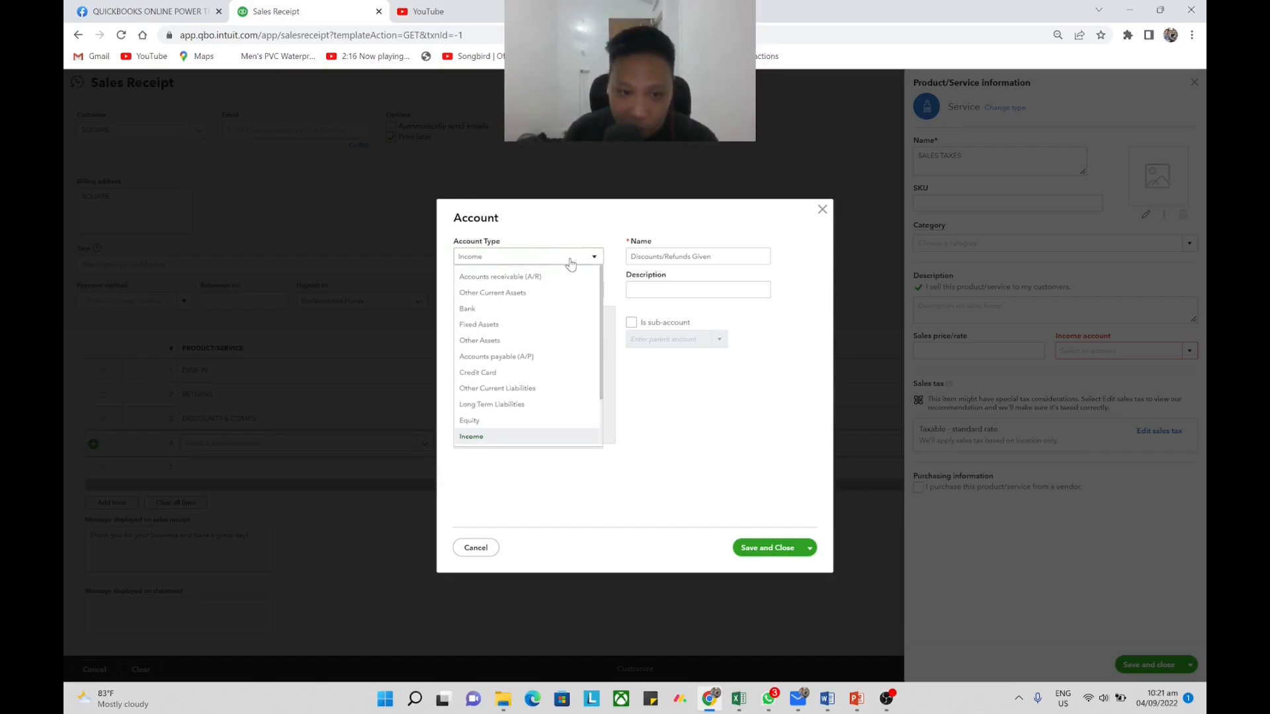
scroll(549, 344, "down", 2)
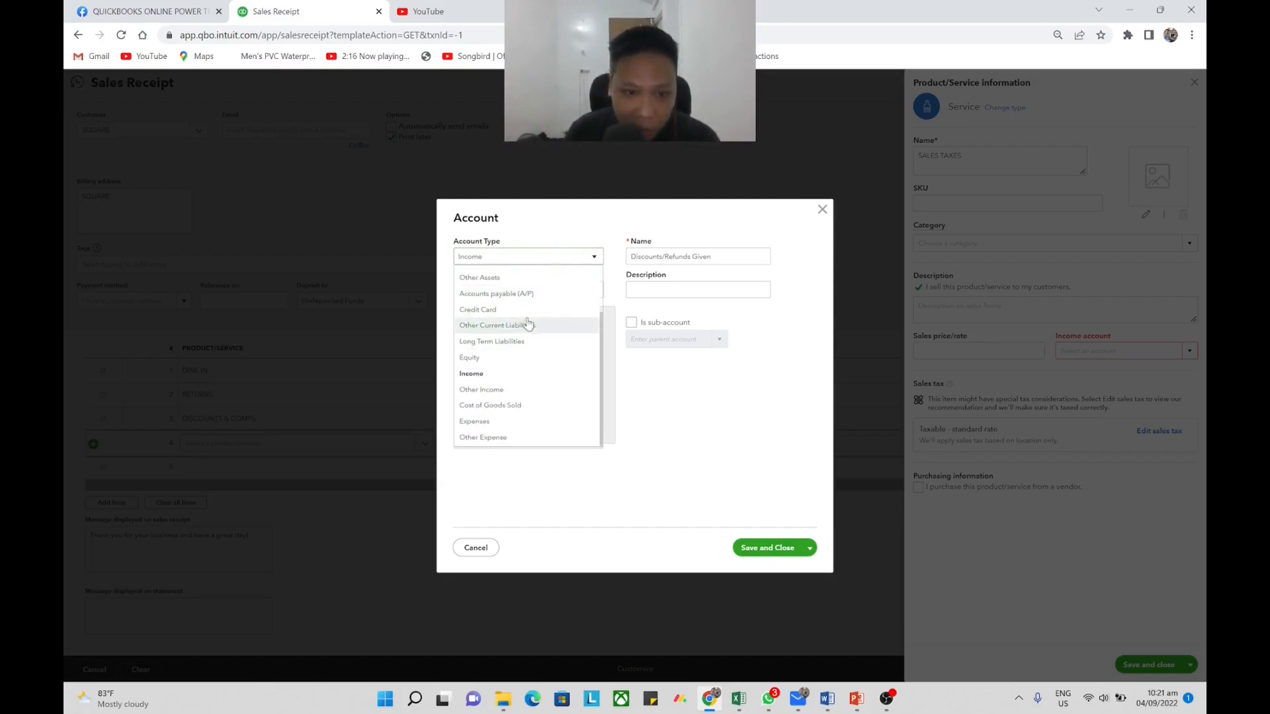
scroll(544, 407, "up", 3)
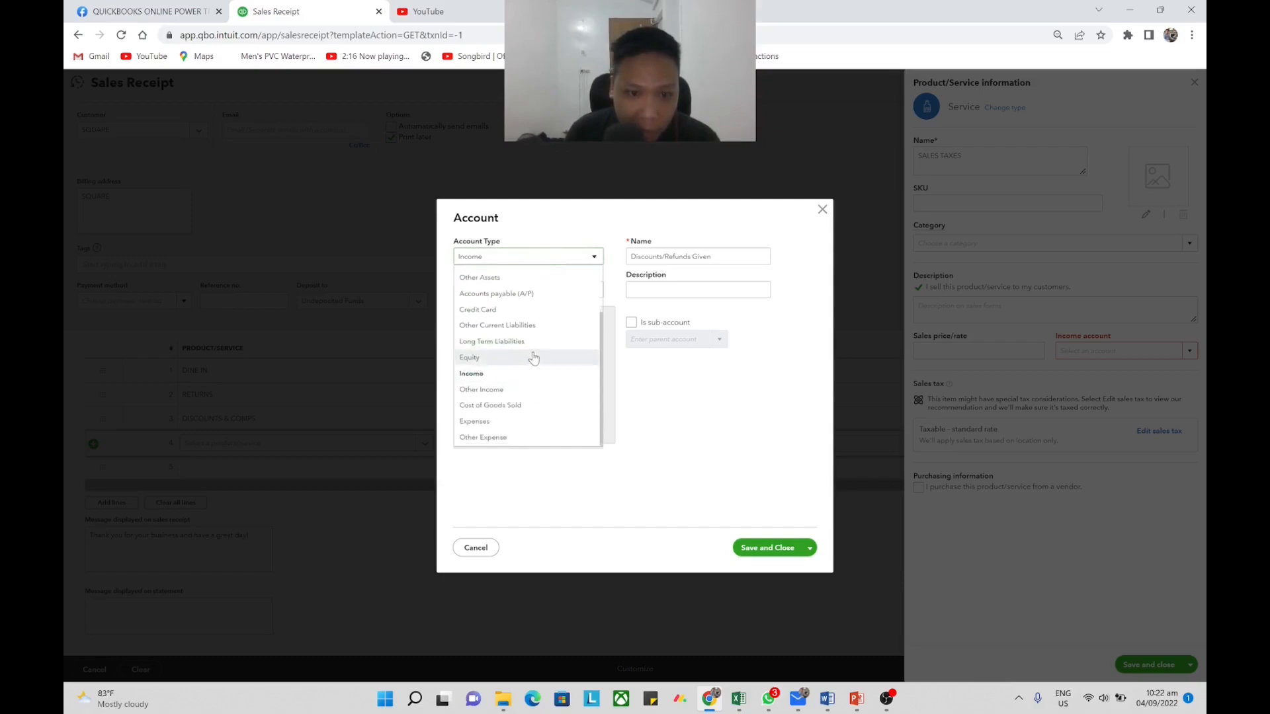
scroll(537, 337, "down", 2)
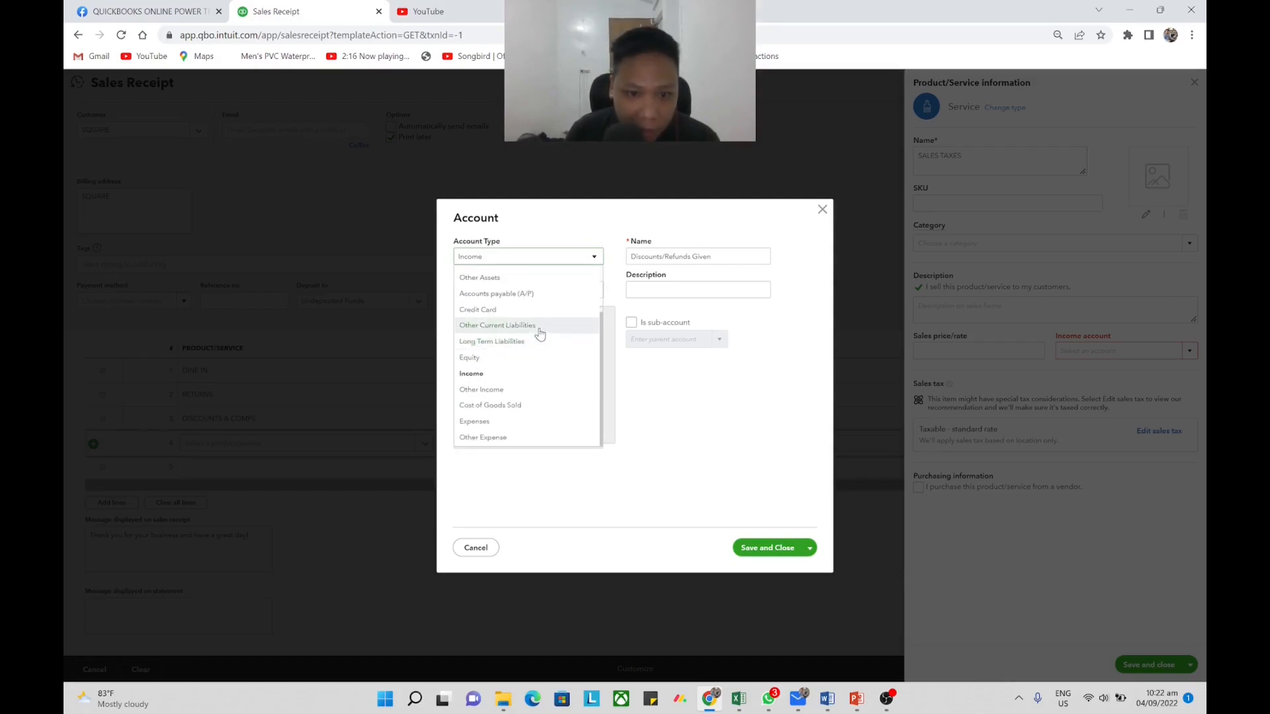
left_click(542, 336)
Set the new account's detail type to Sales Tax Payable, then save the account and the SALES TAXES item.
left_click(565, 292)
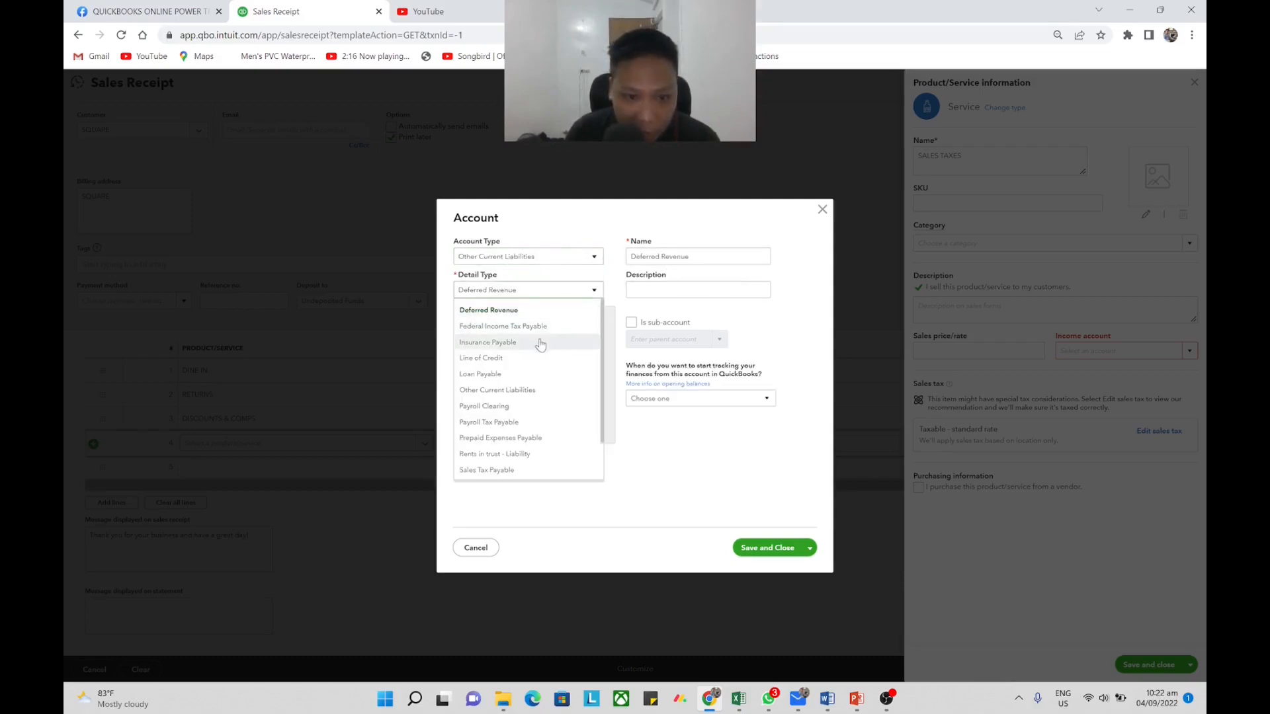
scroll(533, 417, "down", 2)
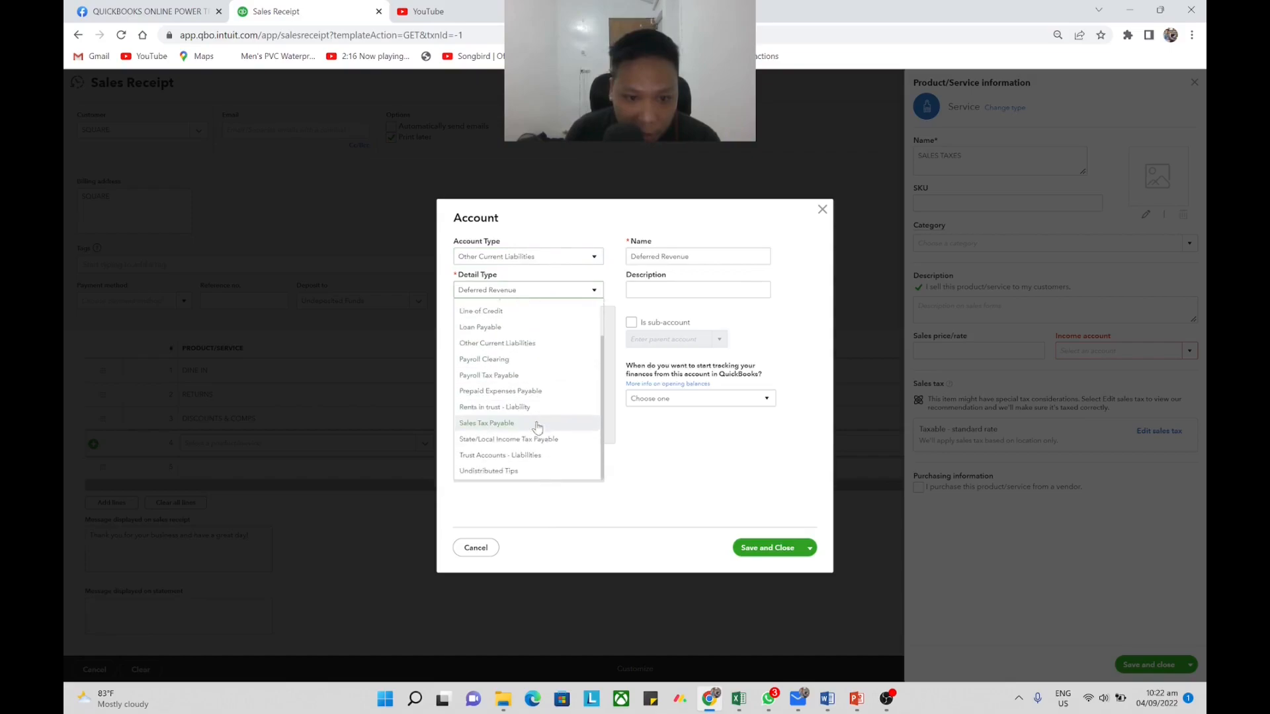
left_click(497, 425)
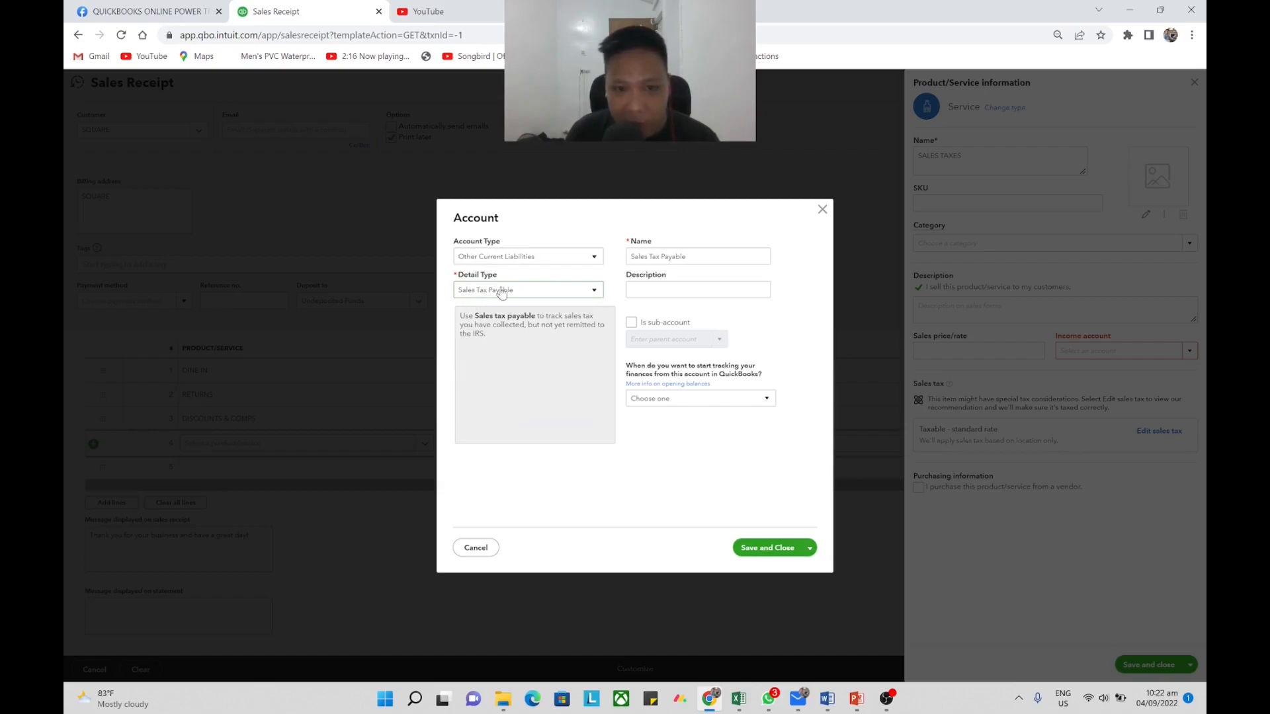
left_click(675, 256)
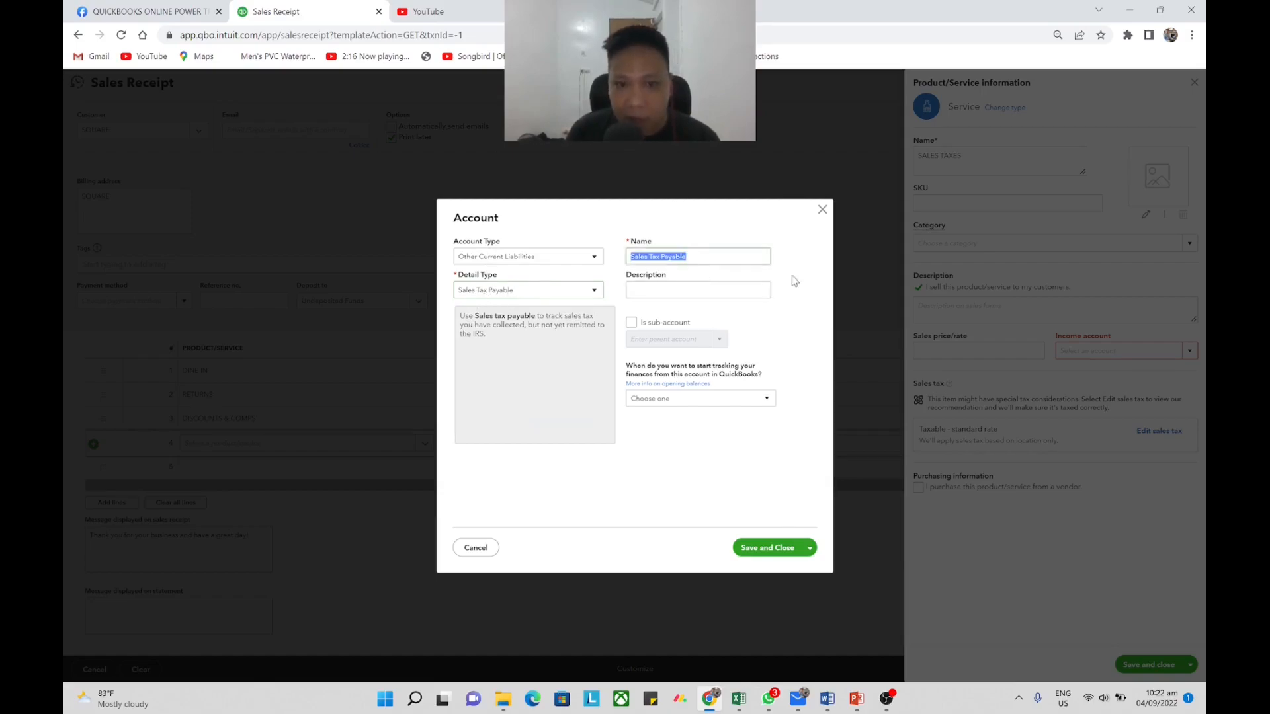
left_click(708, 256)
left_click(769, 548)
left_click(1161, 665)
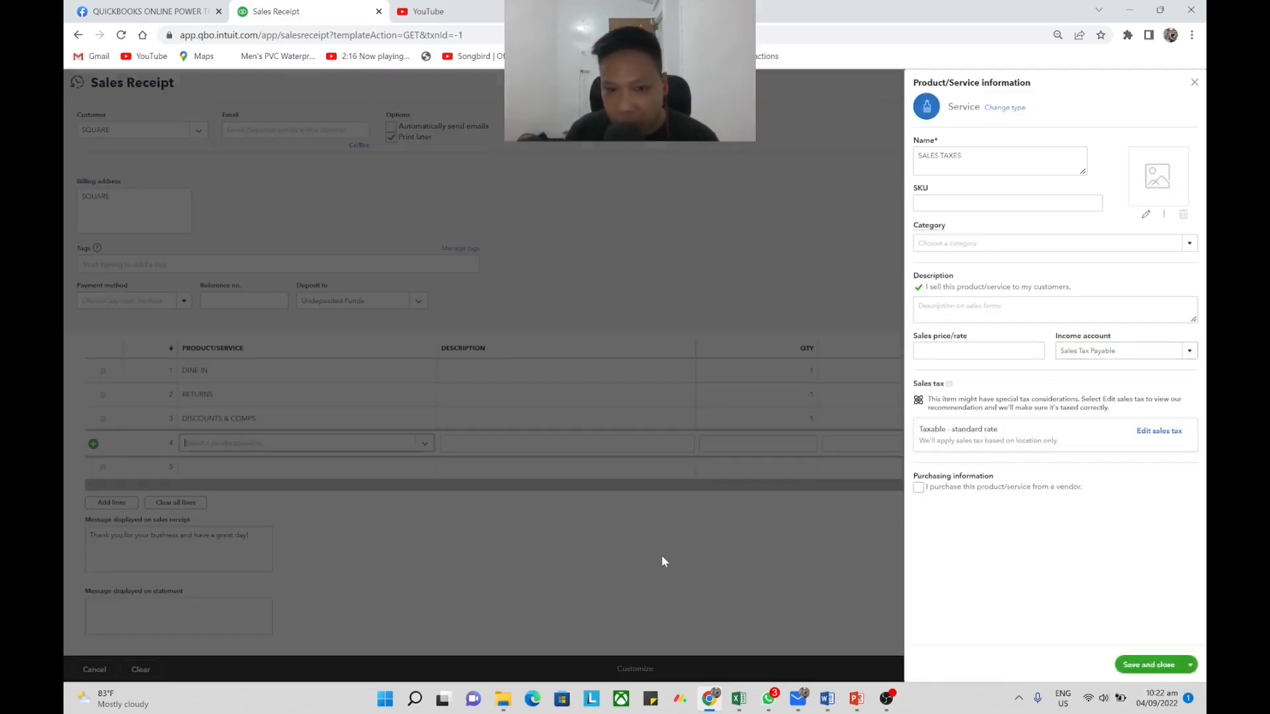
Make the DISCOUNTS & COMPS and SALES TAXES receipt lines non-taxable.
left_click(809, 443)
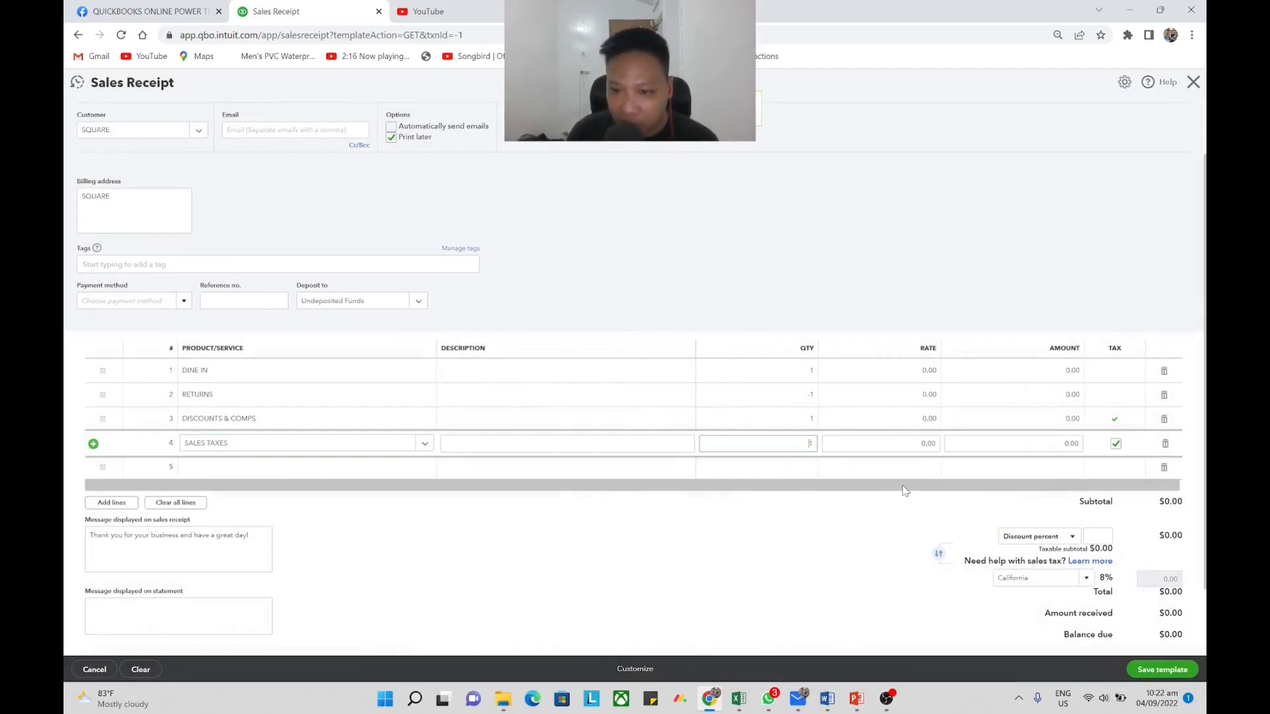
left_click(1114, 419)
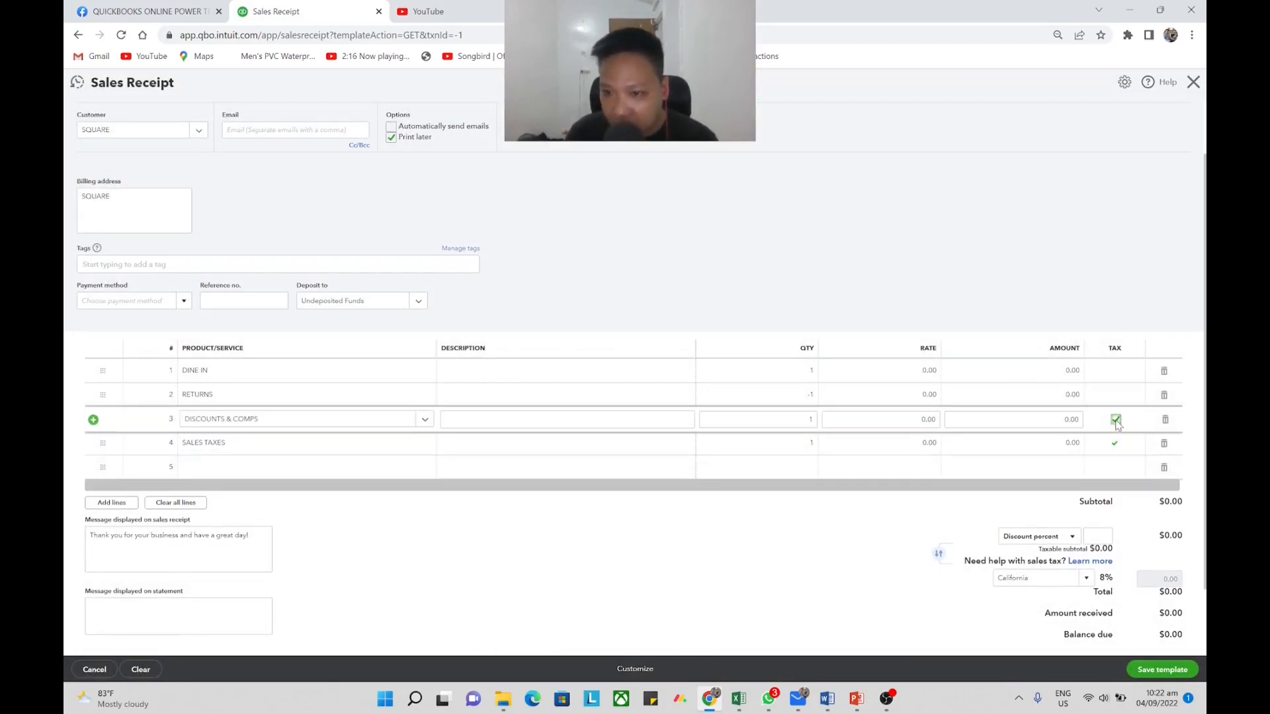
left_click(1116, 451)
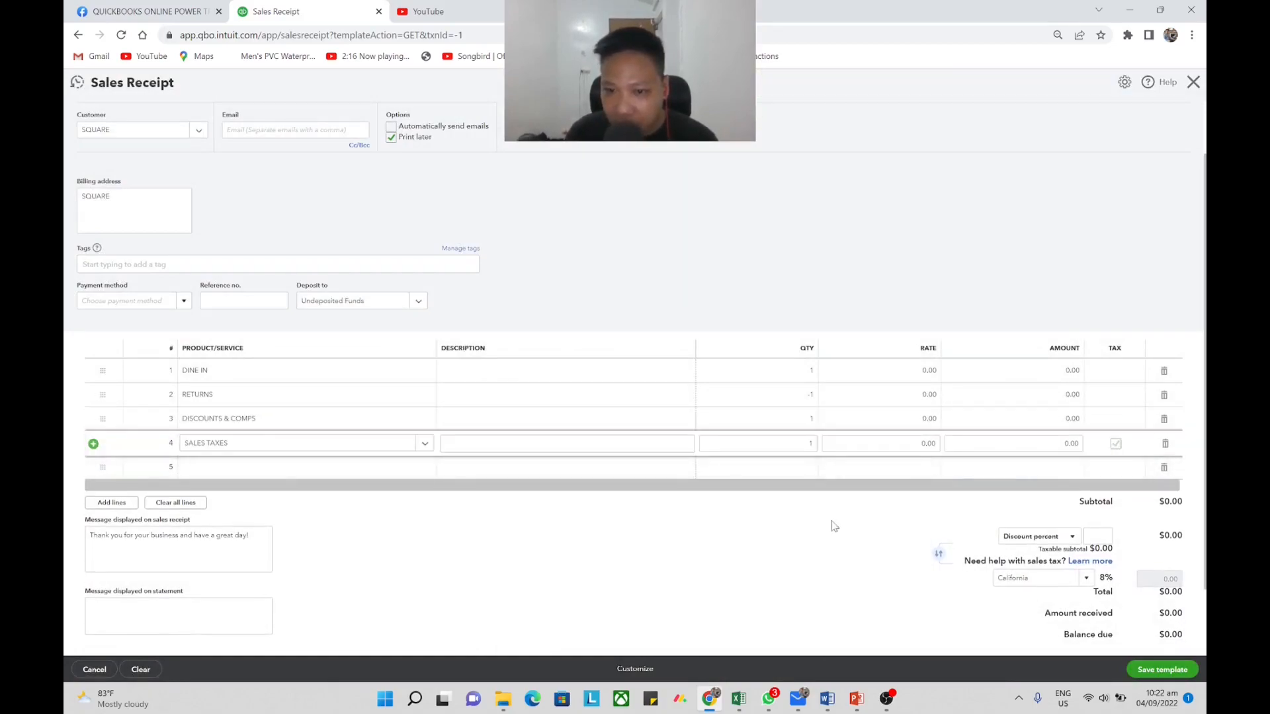
Check the Tips entry in the Excel sales summary and start a new Service item named TIPS on the QuickBooks receipt's fifth line.
key("alt+Tab")
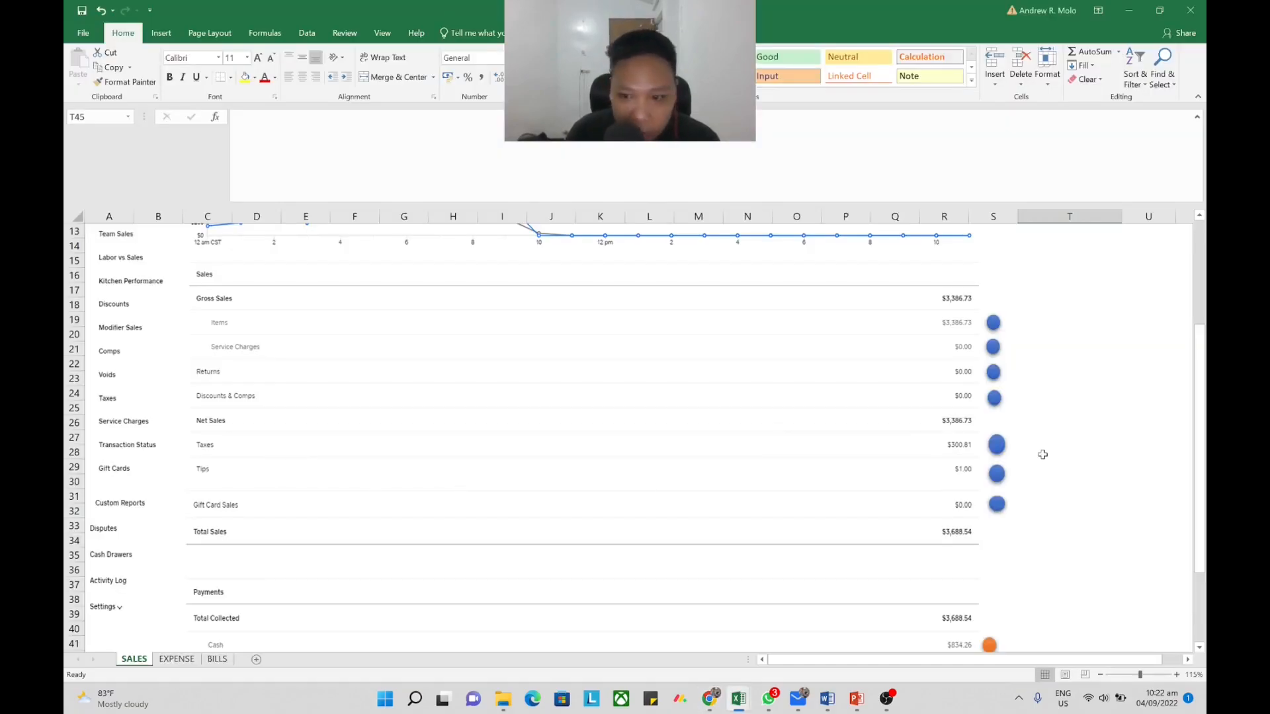
key("alt+Tab")
left_click(406, 469)
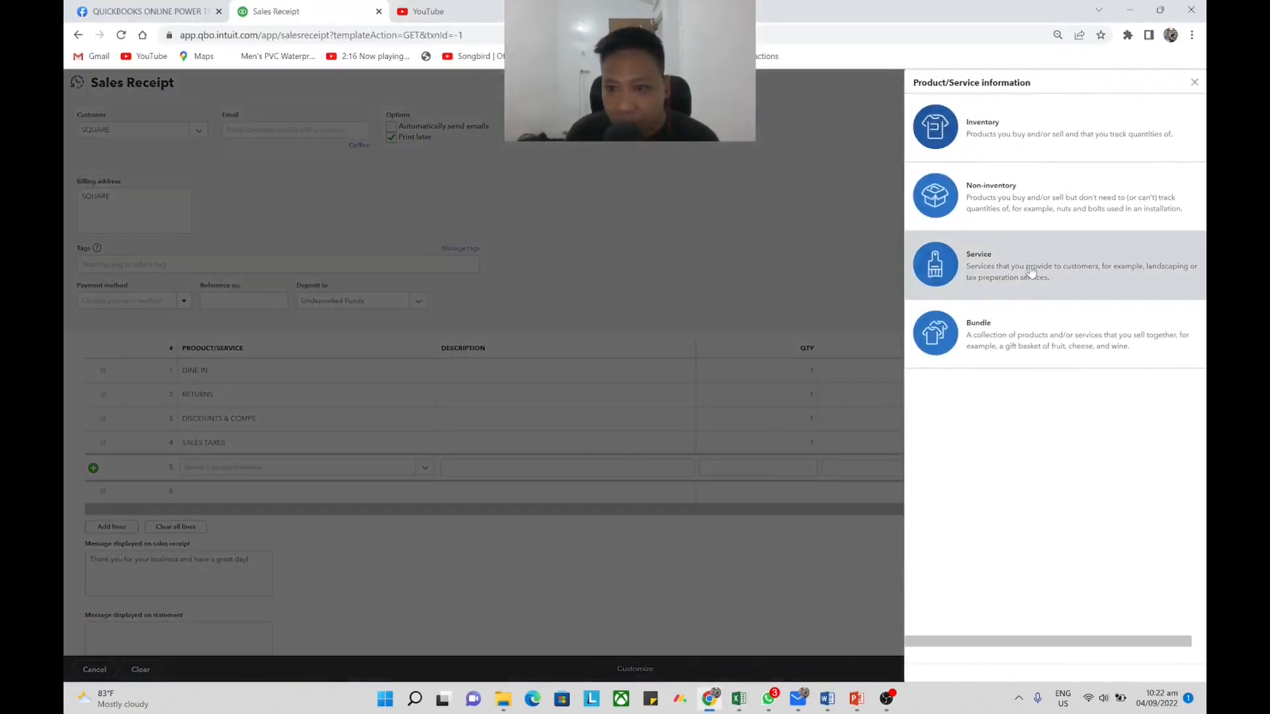
left_click(1028, 271)
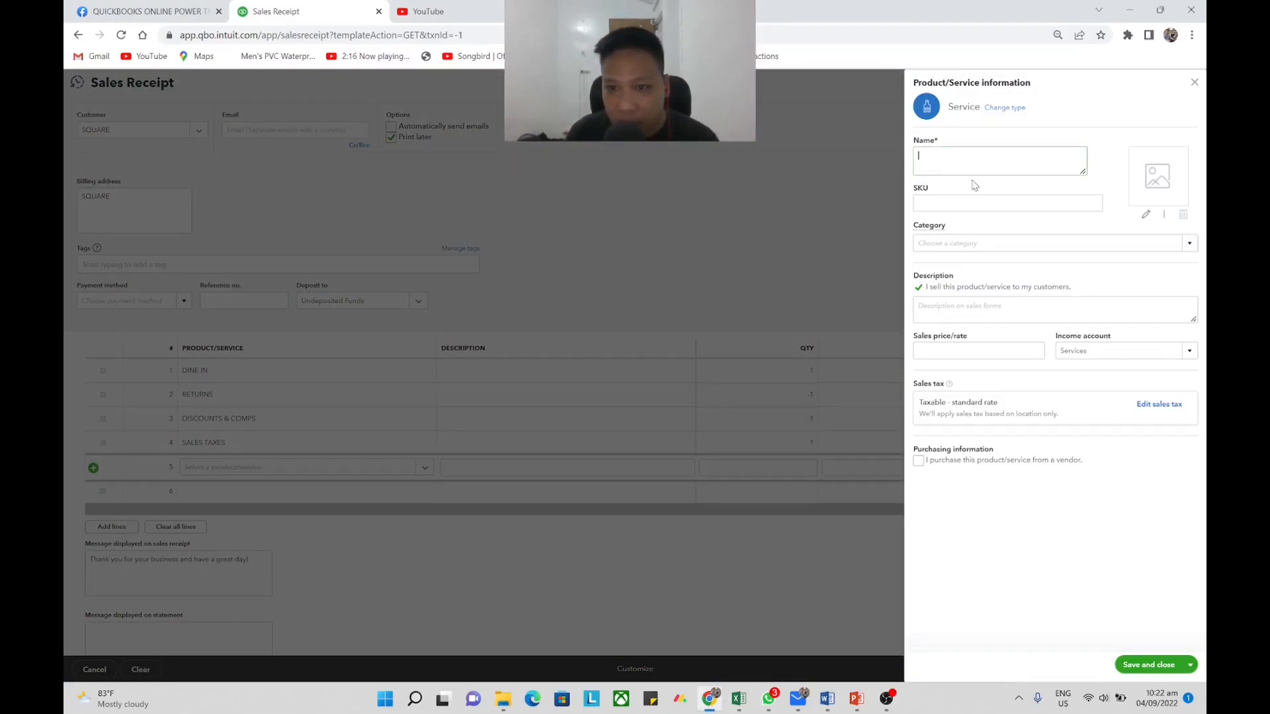
Set up a new account named Tips for the TIPS item, with account type Income and detail type Other Primary Income.
left_click(1188, 351)
scroll(1124, 405, "up", 10)
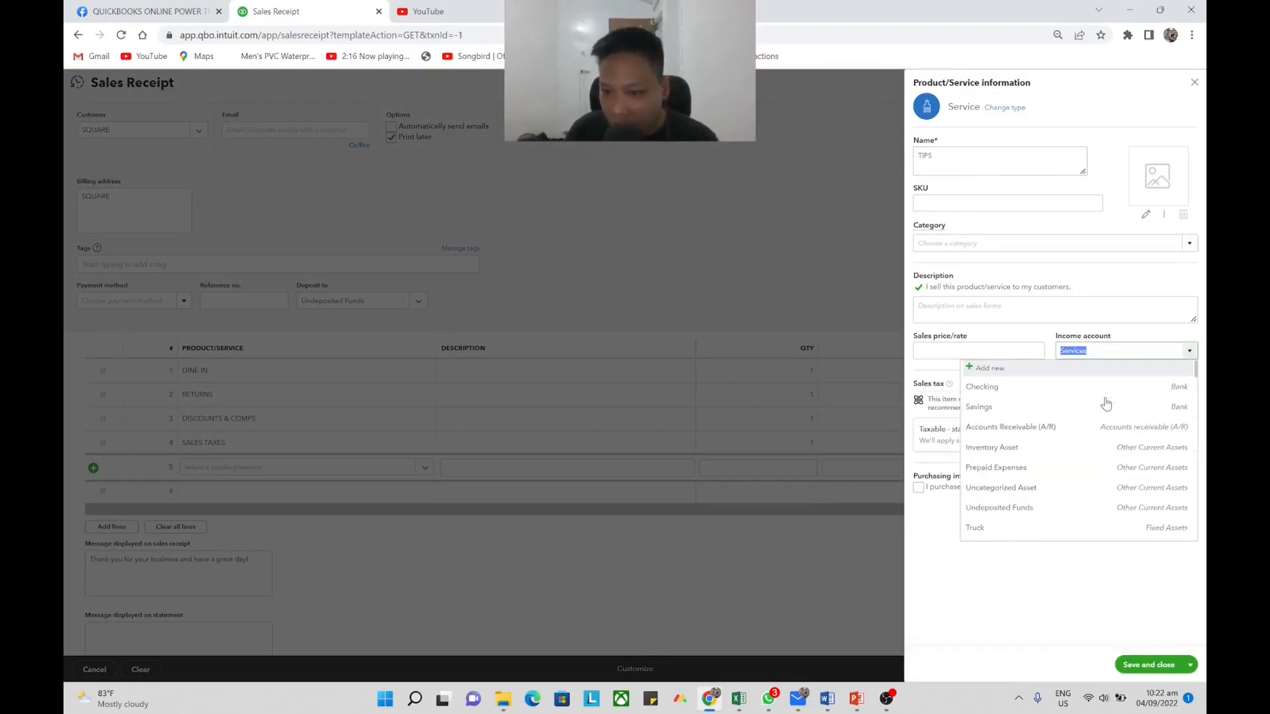
left_click(1010, 376)
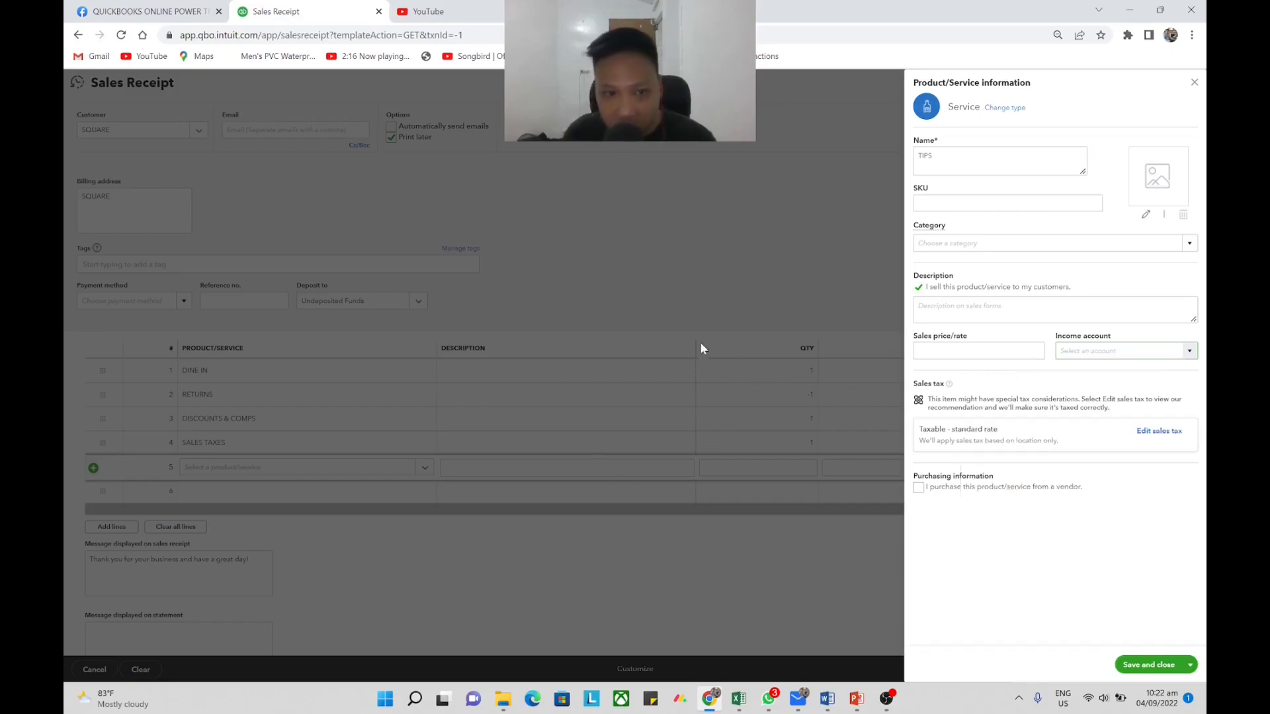
left_click(526, 258)
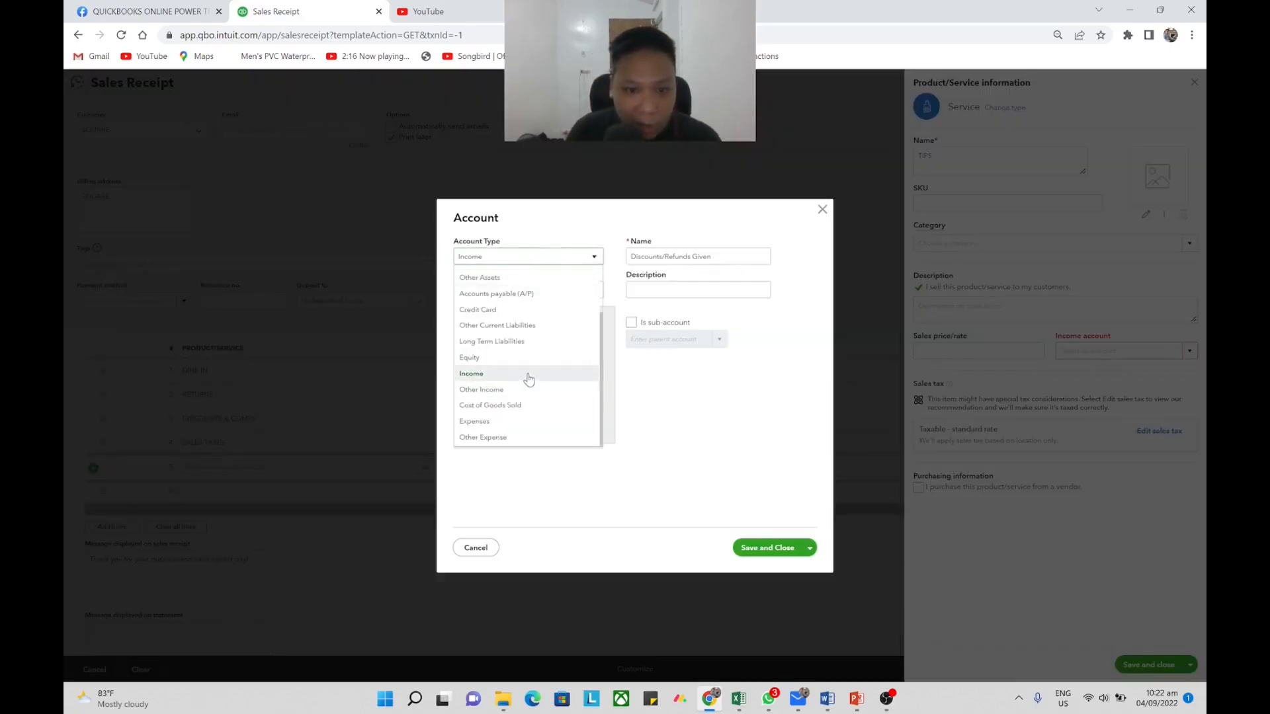
left_click(530, 374)
left_click(531, 291)
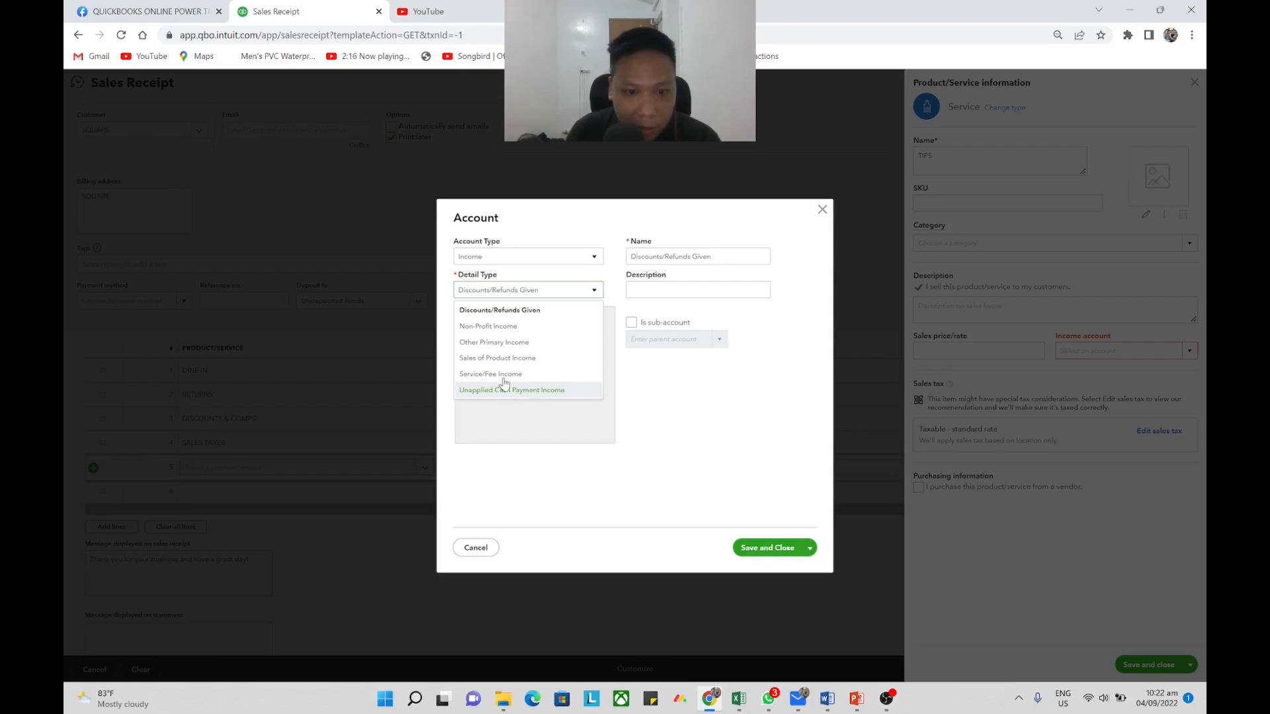
left_click(519, 343)
left_click_drag(719, 256, 484, 260)
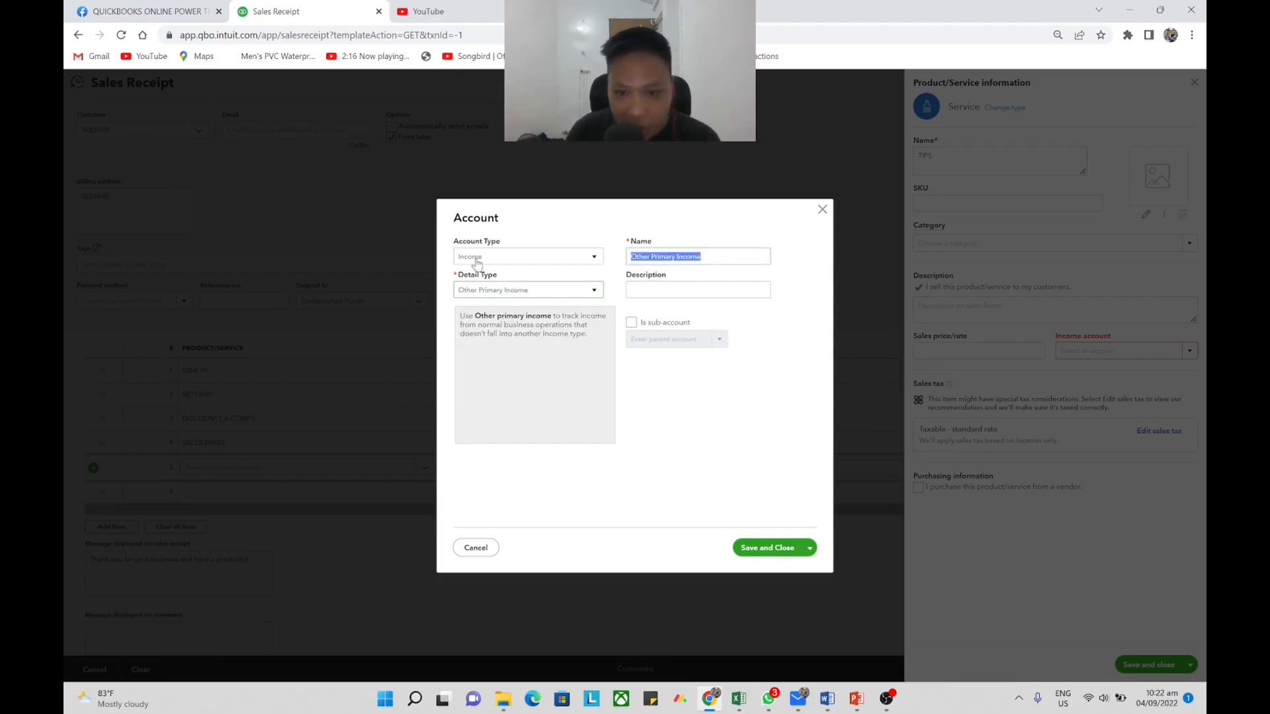
type("TI")
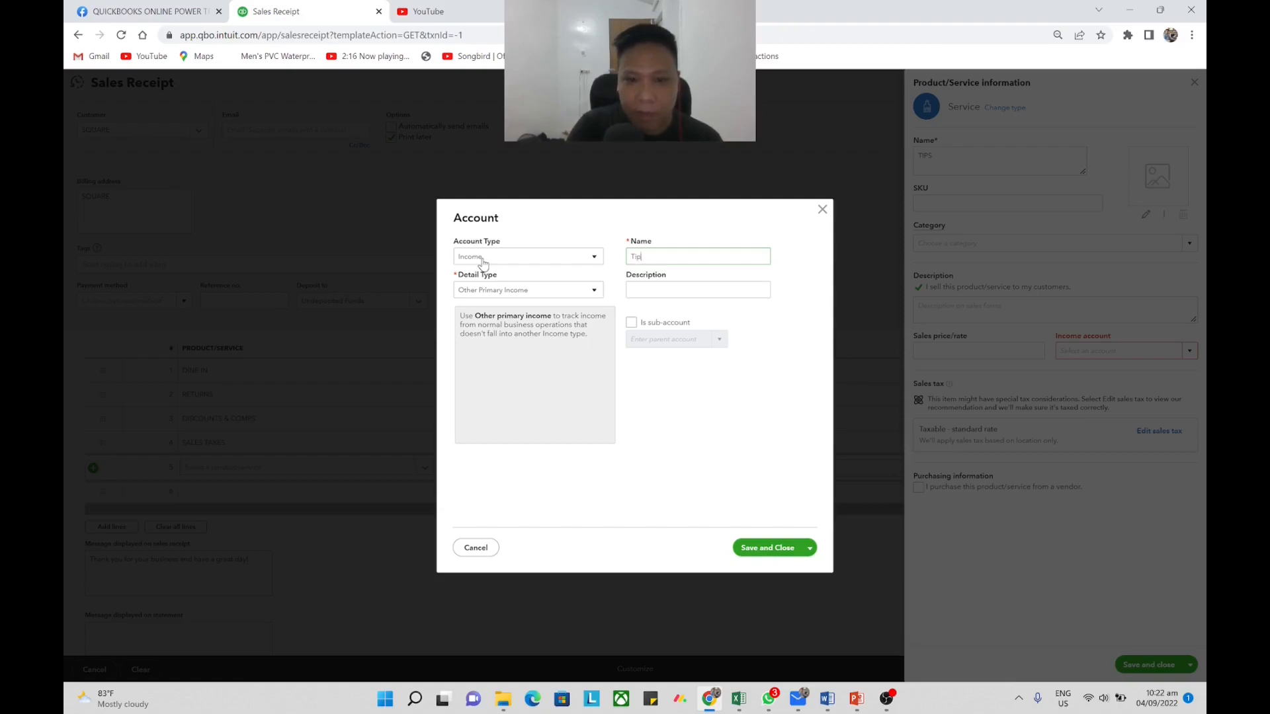
type("ps")
Save the Tips account and the TIPS item, then make the TIPS receipt line non-taxable.
left_click(744, 547)
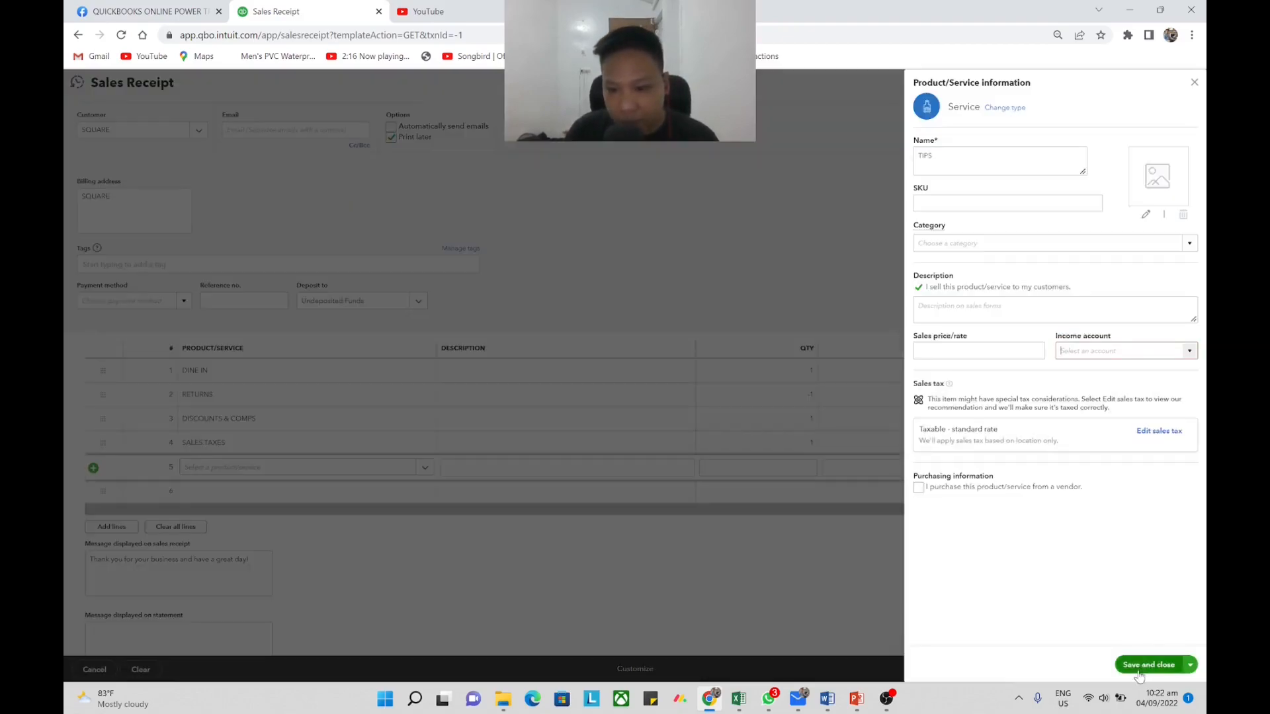
left_click(1153, 667)
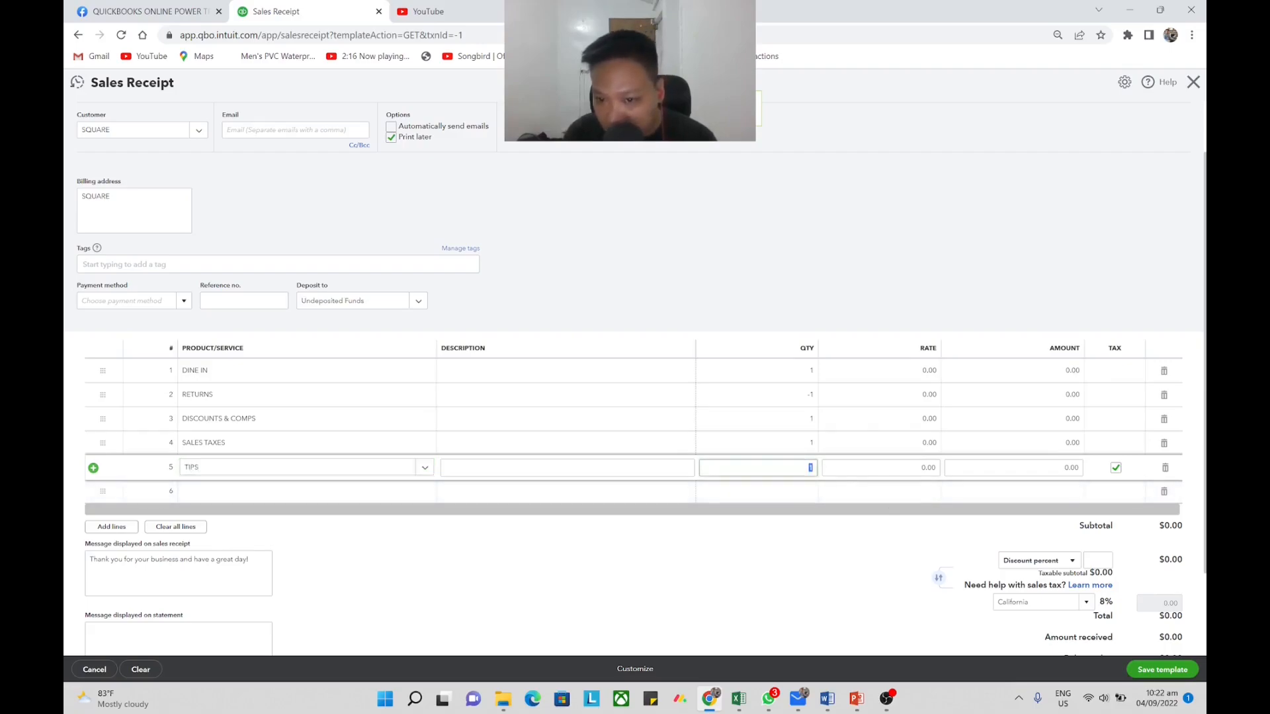
left_click(1115, 467)
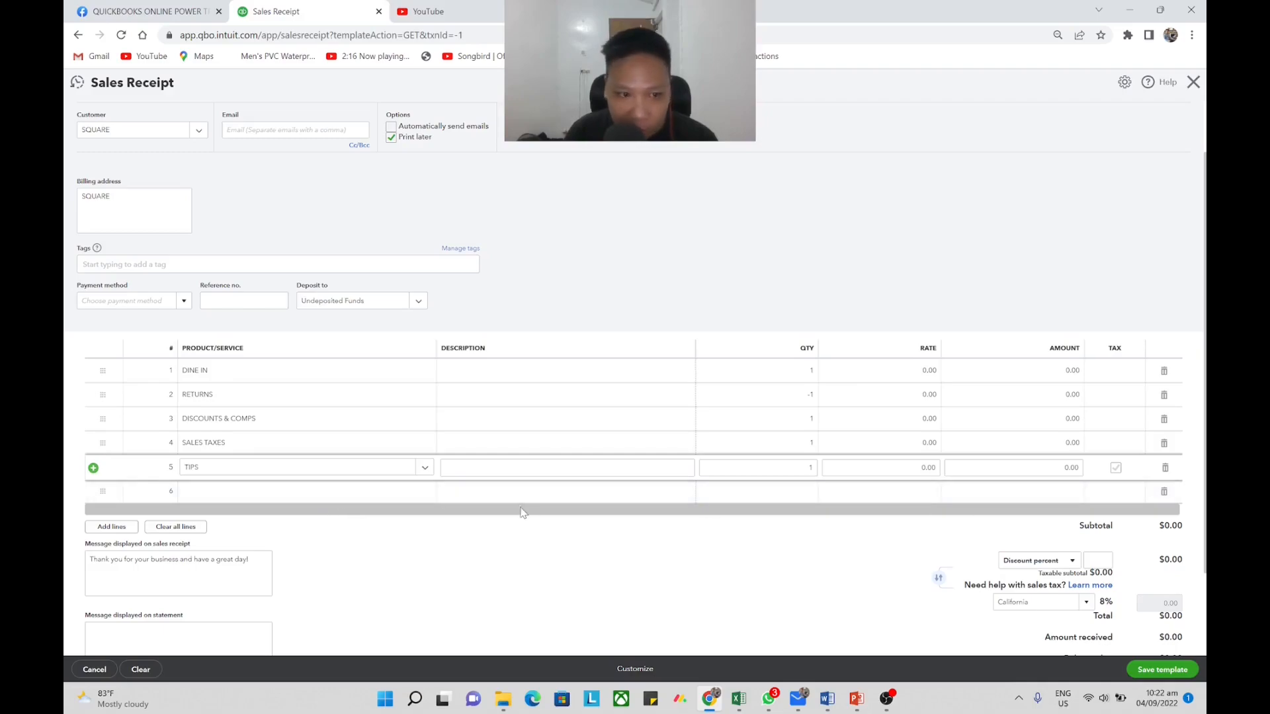
Examine the Payments section of the Excel sales summary and compare it with the item lines on the QuickBooks sales receipt.
key("alt+Tab")
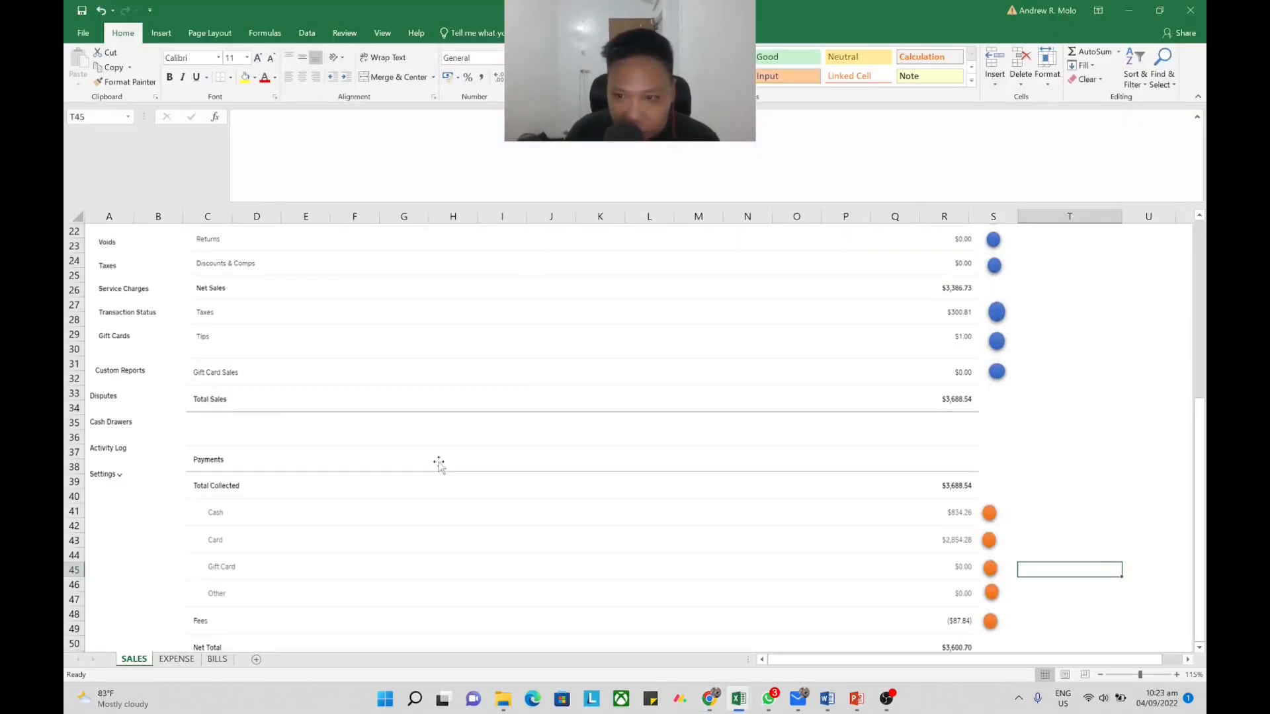
scroll(354, 518, "down", 1)
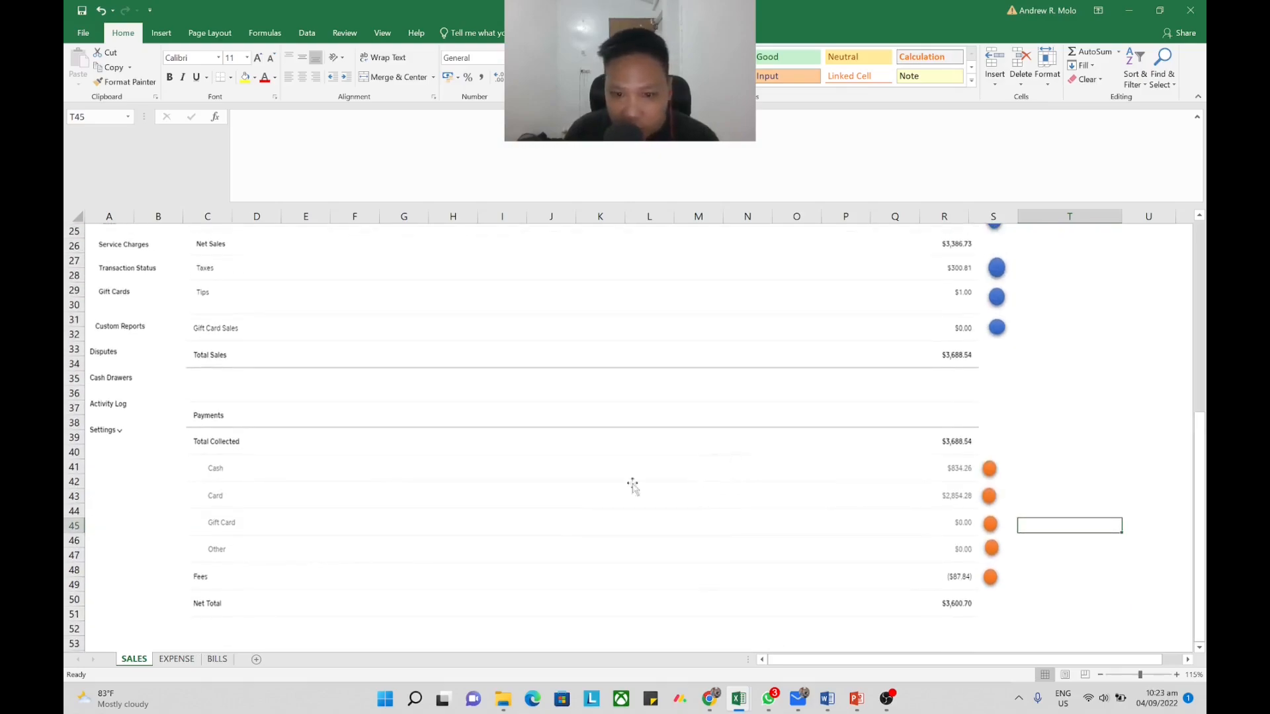
scroll(454, 430, "up", 3)
key("alt+Tab")
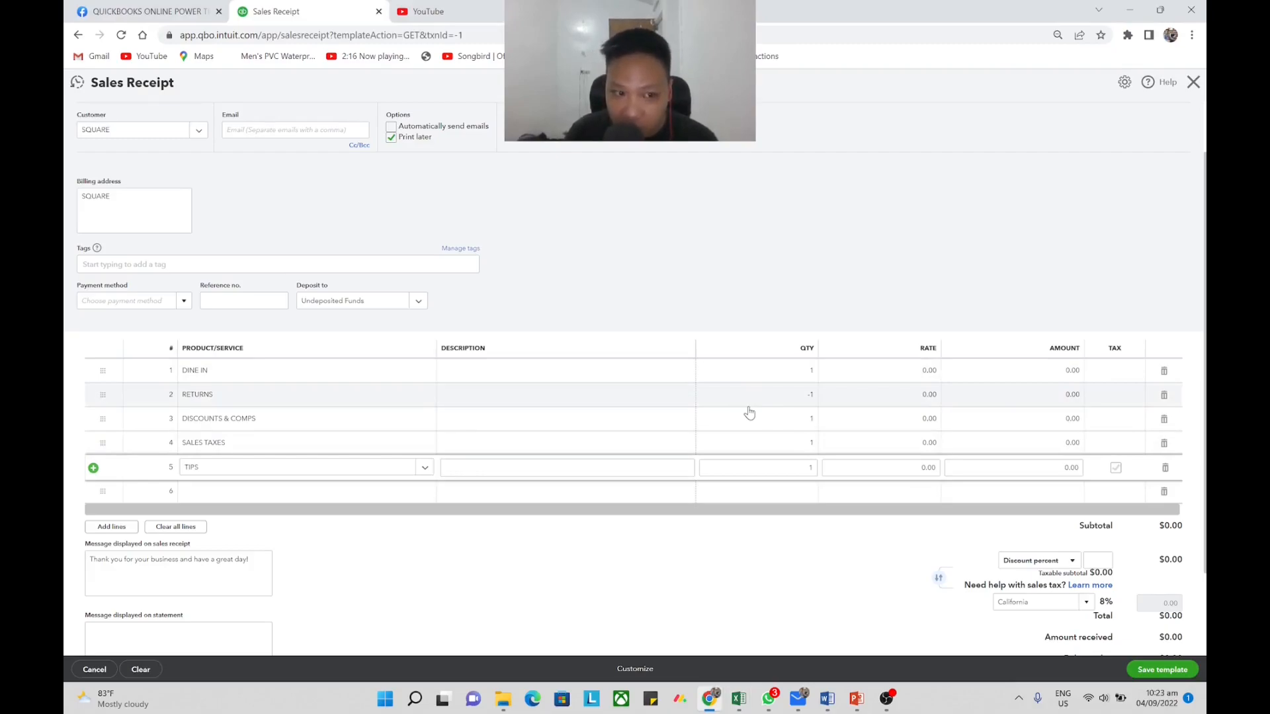
key("alt+Tab")
scroll(326, 513, "down", 2)
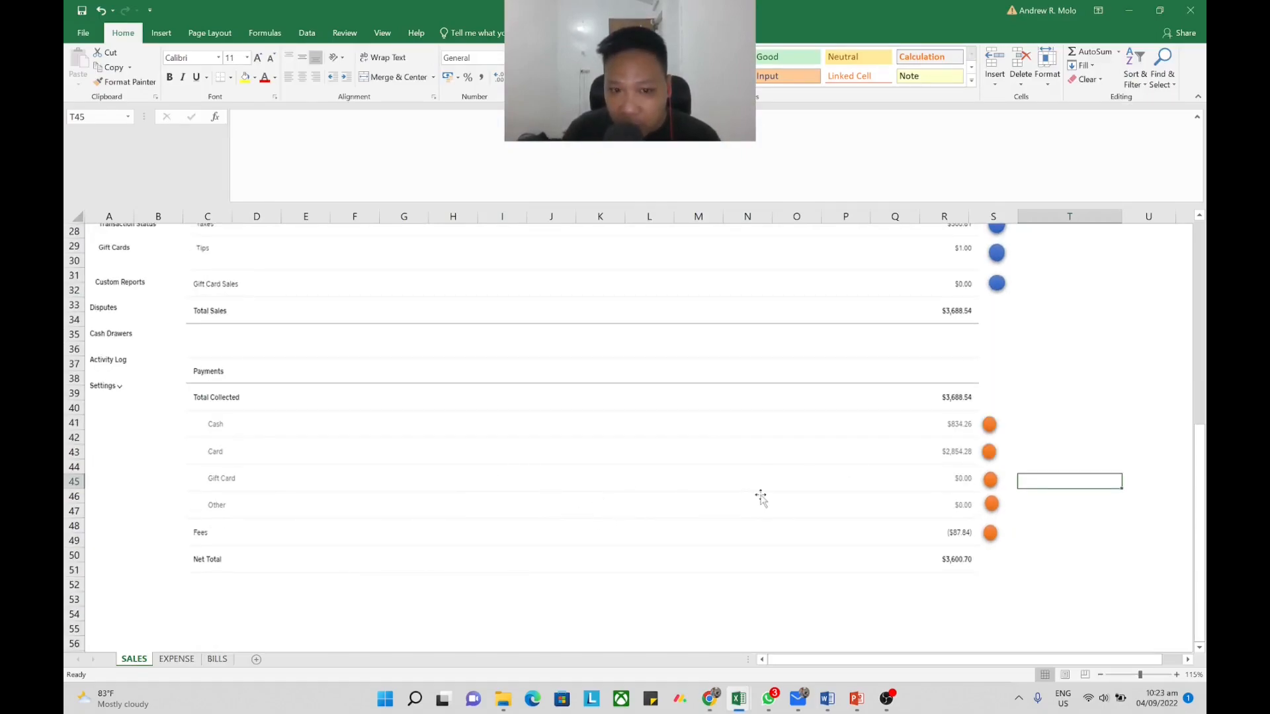
key("alt+Tab")
scroll(782, 493, "down", 1)
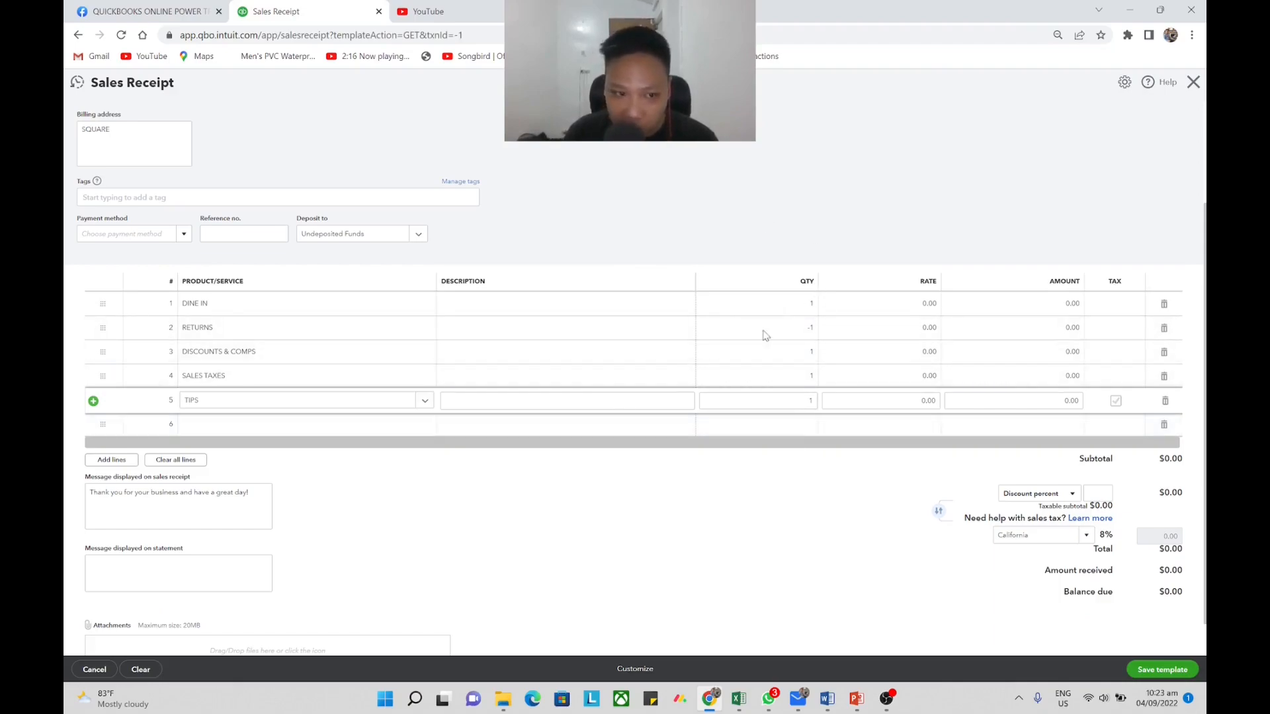
key("alt+Tab")
key("alt+Tab")
Start a new Service item named CASH PROCEED on the sales receipt's sixth line.
scroll(339, 395, "down", 1)
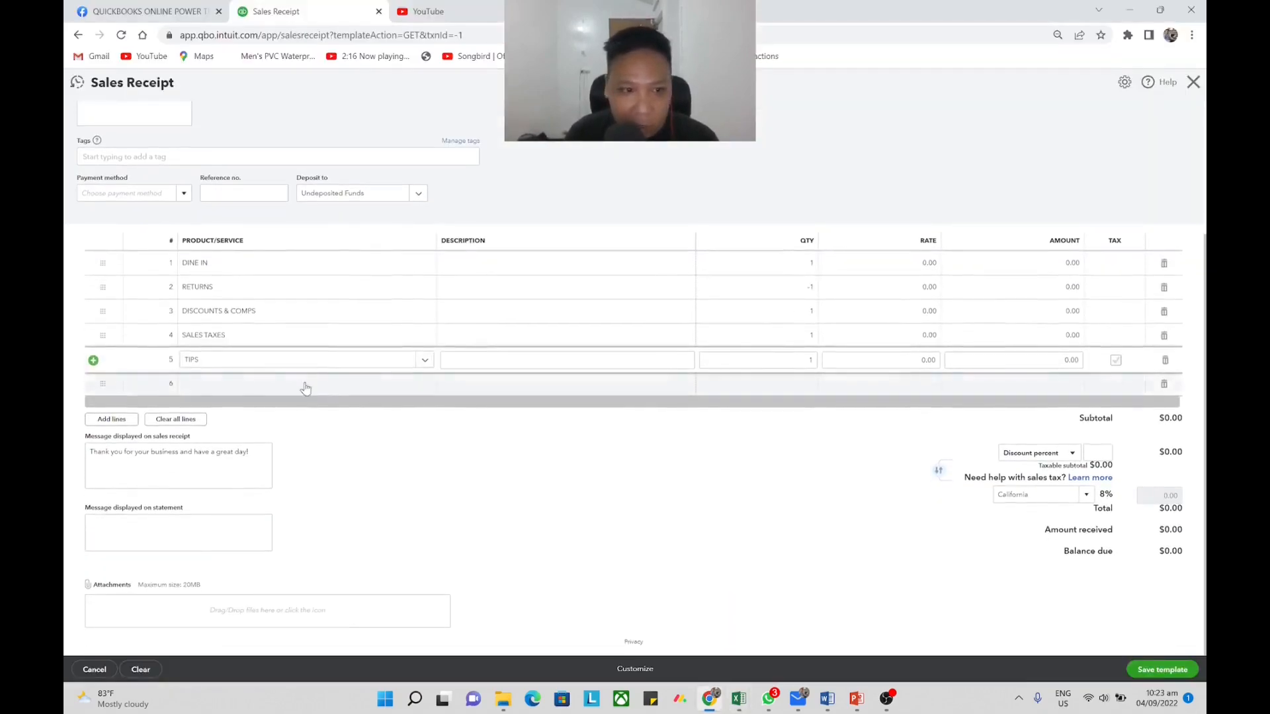
left_click(338, 394)
left_click(426, 397)
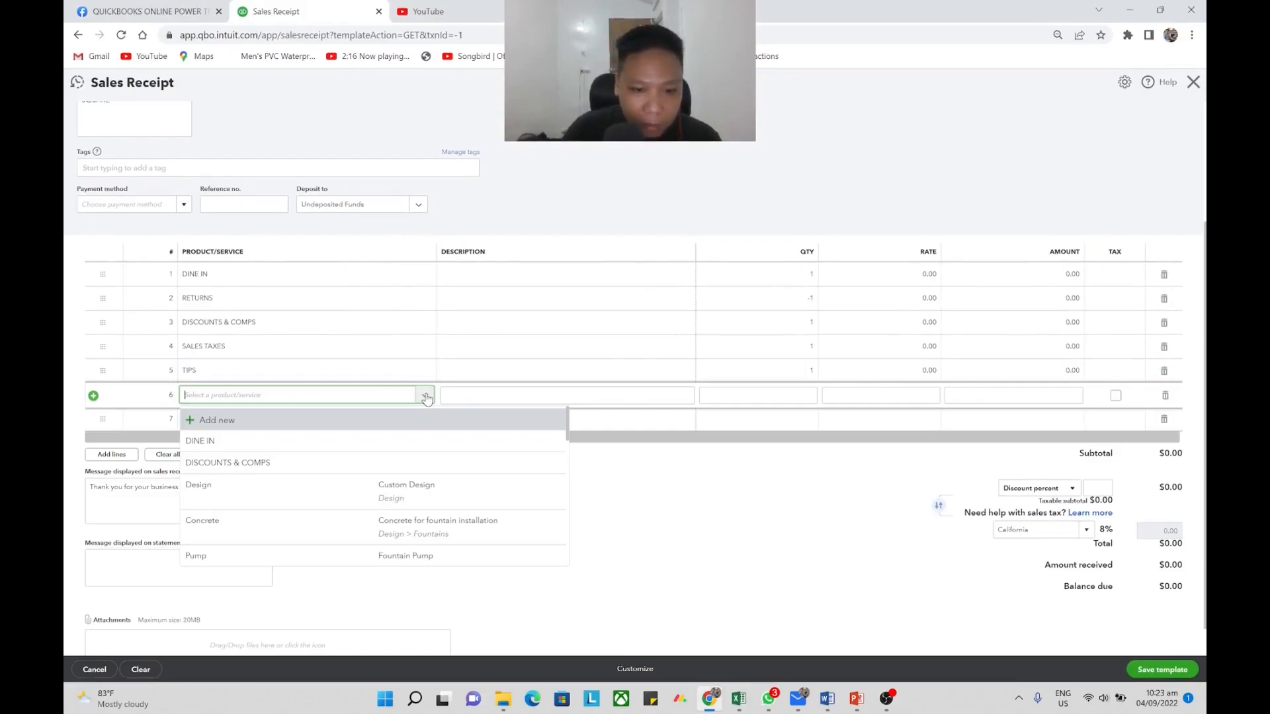
left_click(277, 421)
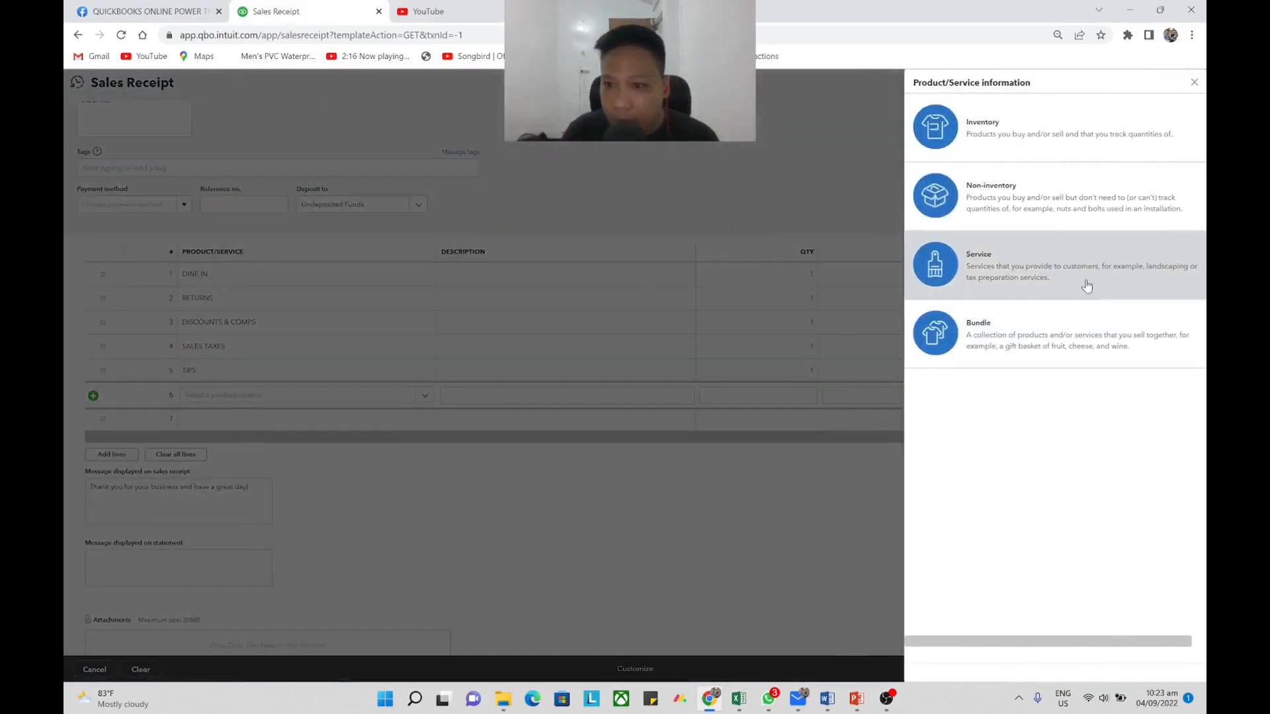
left_click(1053, 265)
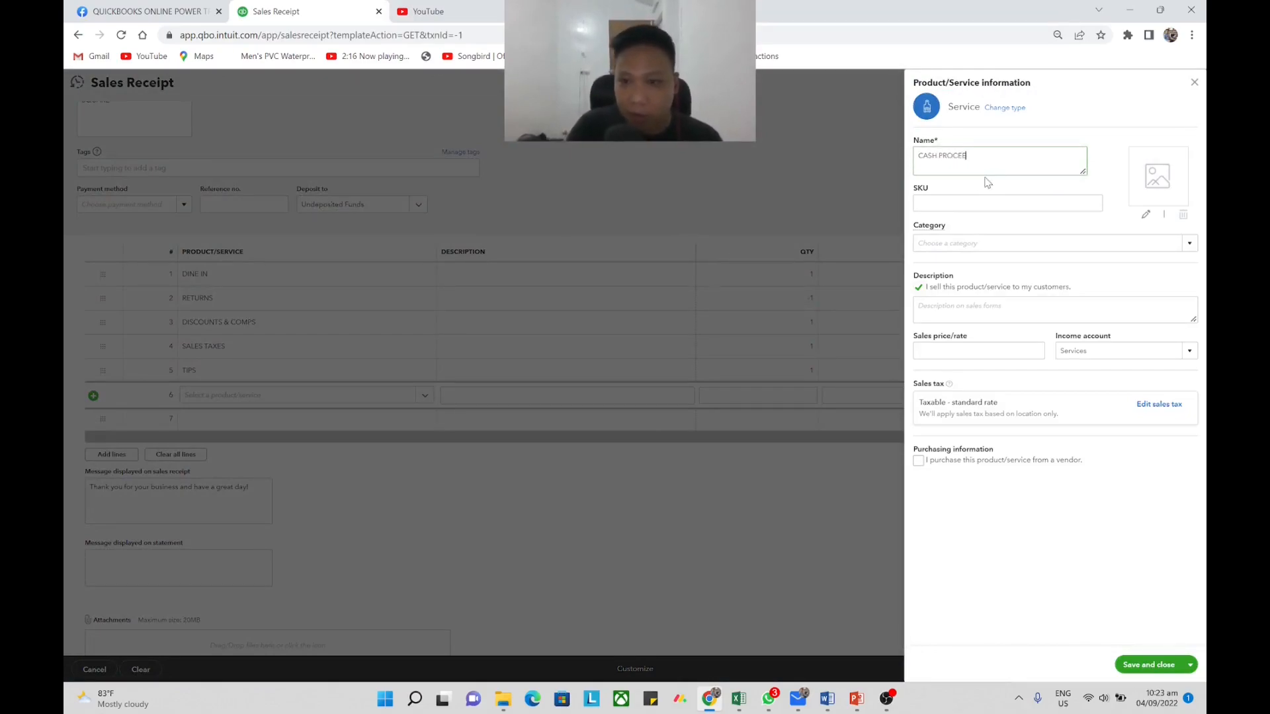
Search the income accounts for cash, clear the search and start adding a new account for the CASH PROCEED item.
left_click(1152, 351)
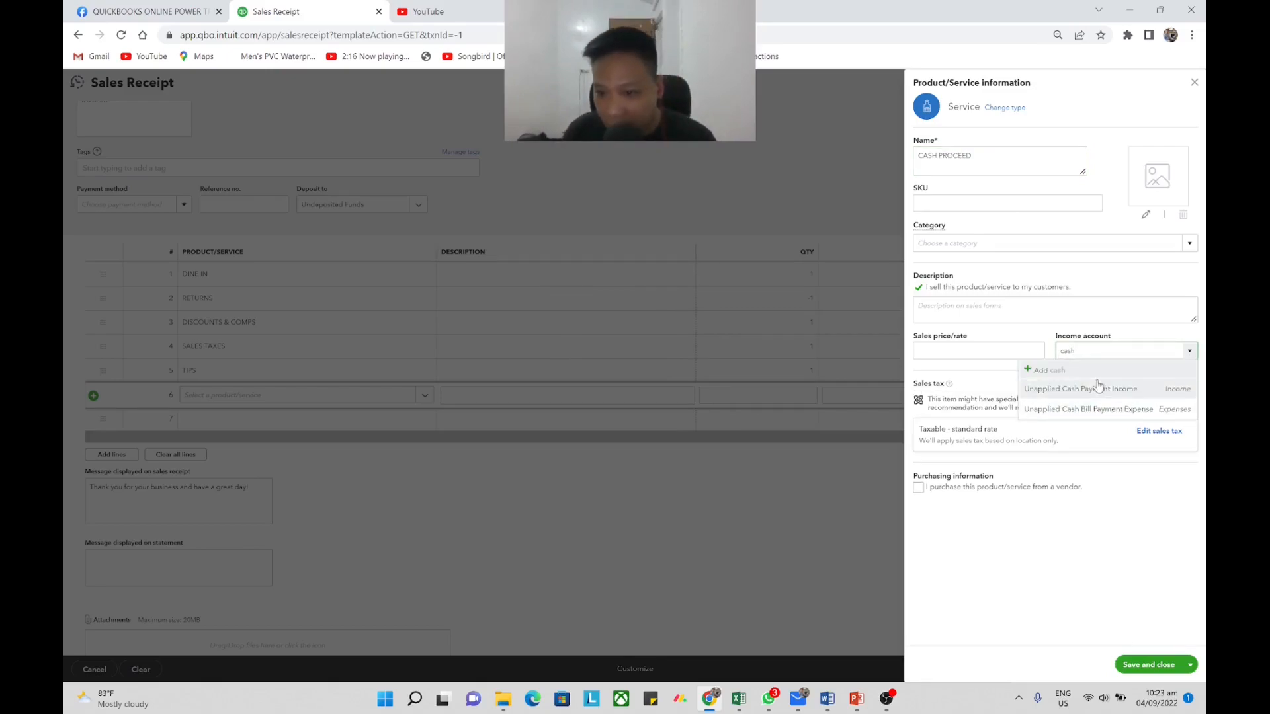
key("BackSpace")
key("BackSpace")
scroll(1093, 383, "up", 5)
left_click(1010, 369)
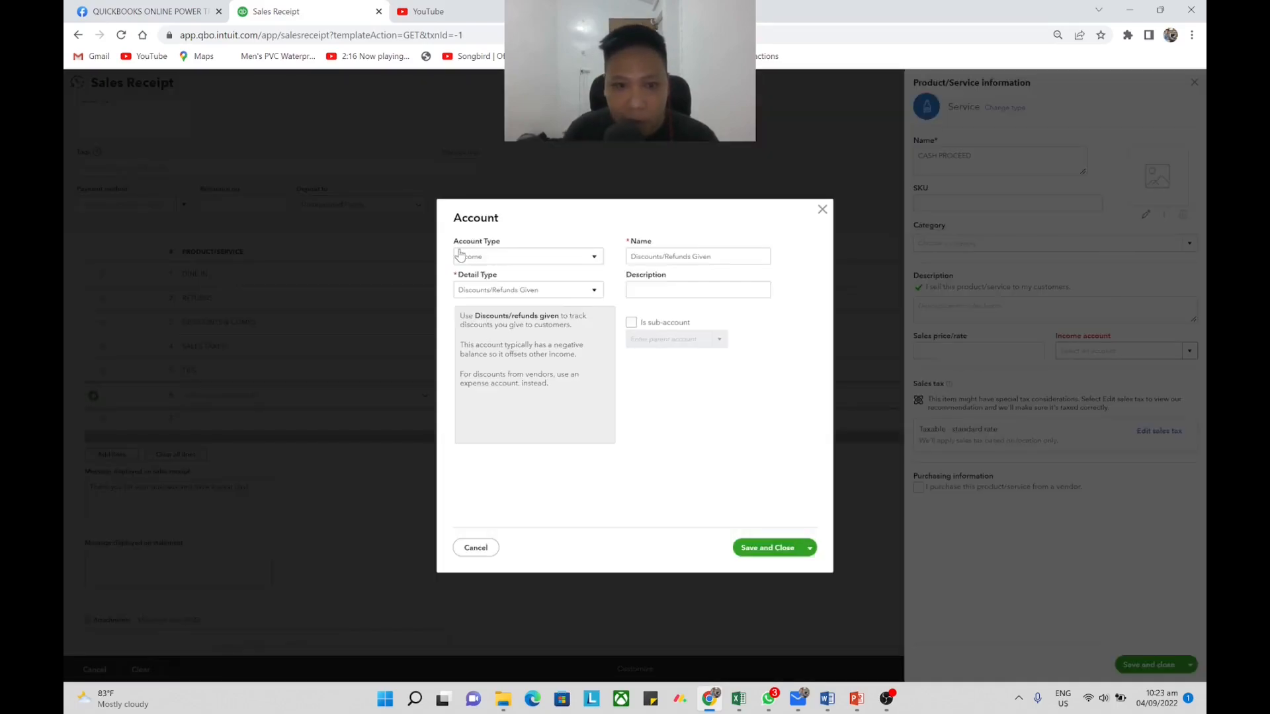
Set the new account's type to Other Current Assets.
left_click(460, 256)
scroll(513, 297, "up", 5)
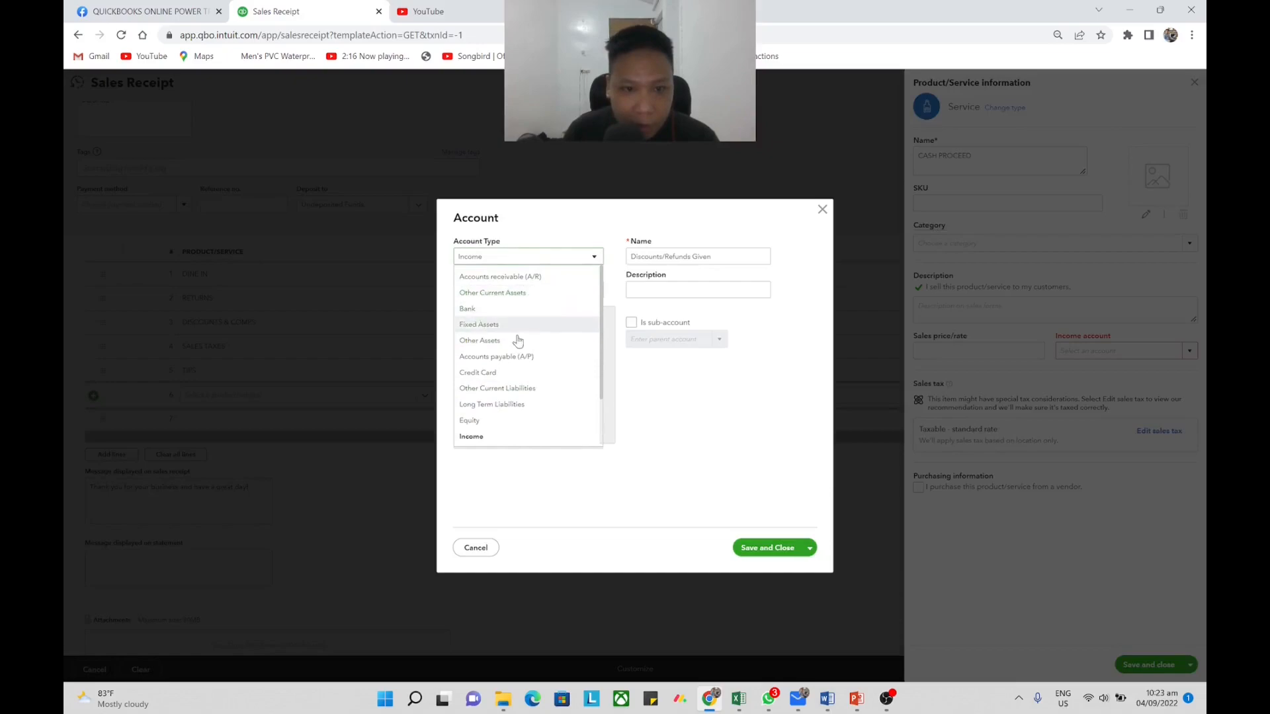
scroll(531, 365, "down", 2)
scroll(531, 360, "up", 2)
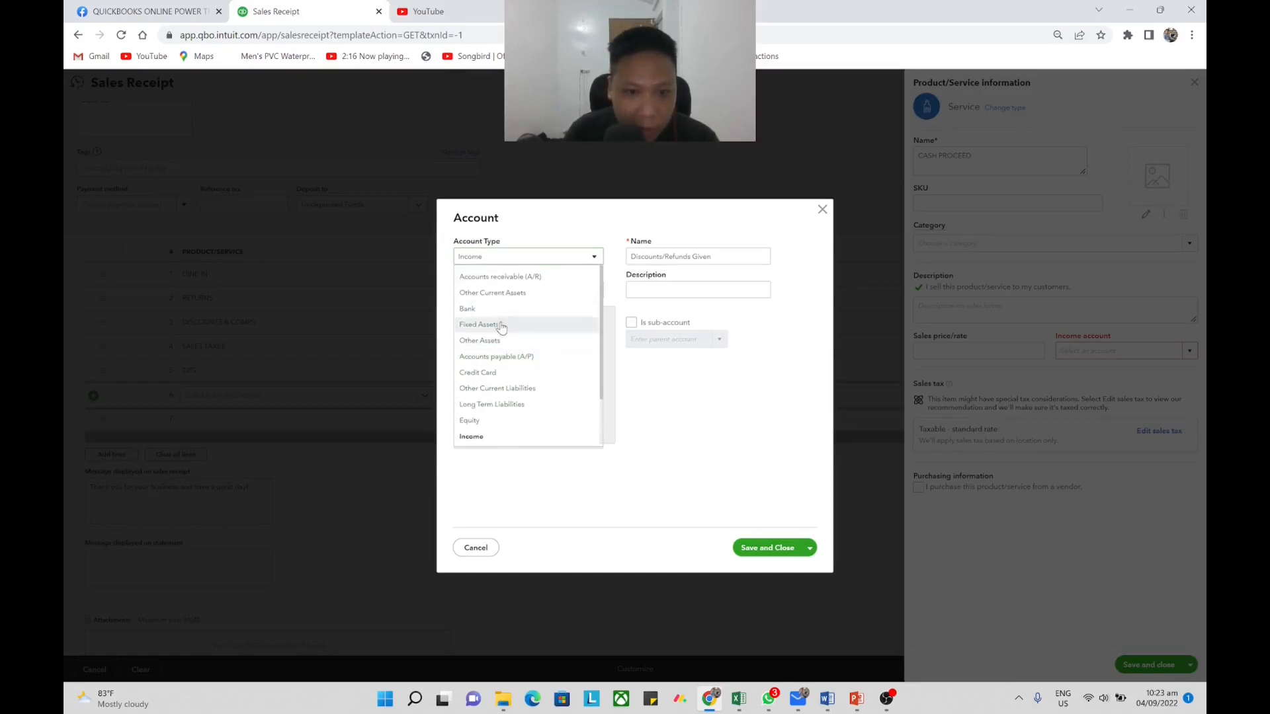
left_click(556, 294)
Look through the detail types for the new account and set its detail type to Other Current Assets.
left_click(555, 289)
scroll(561, 344, "down", 2)
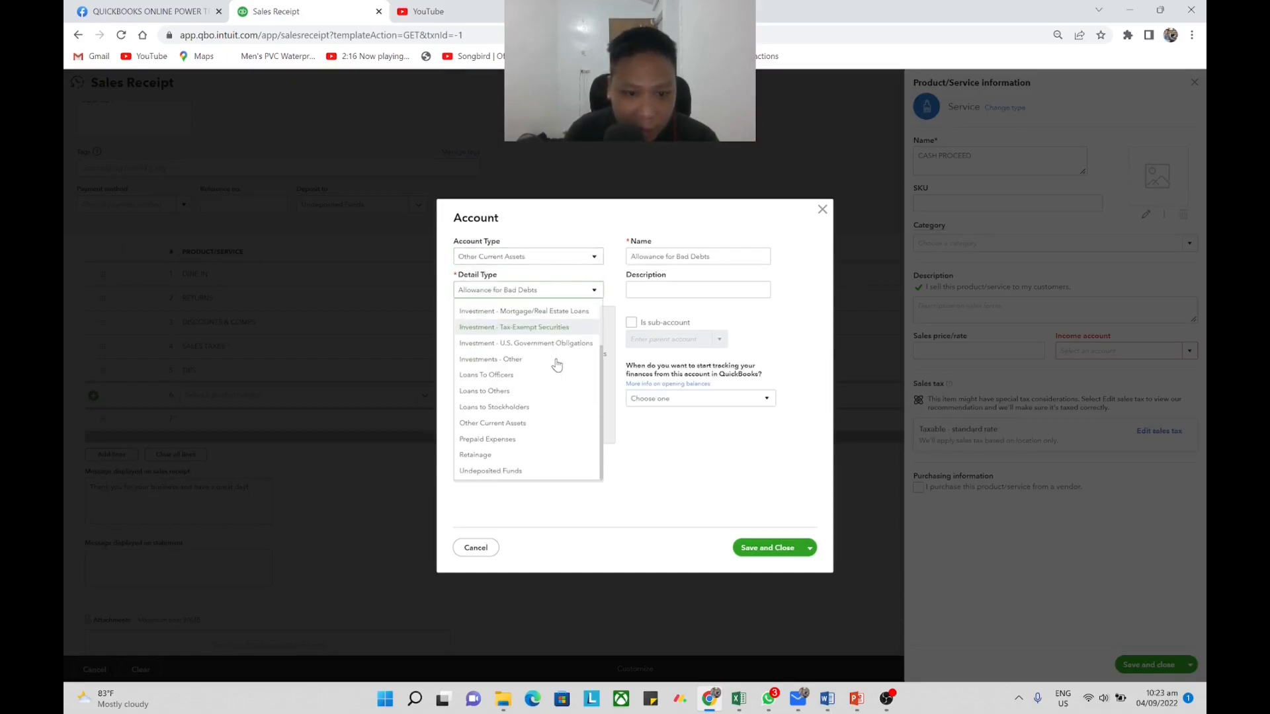
scroll(558, 361, "up", 2)
left_click(558, 257)
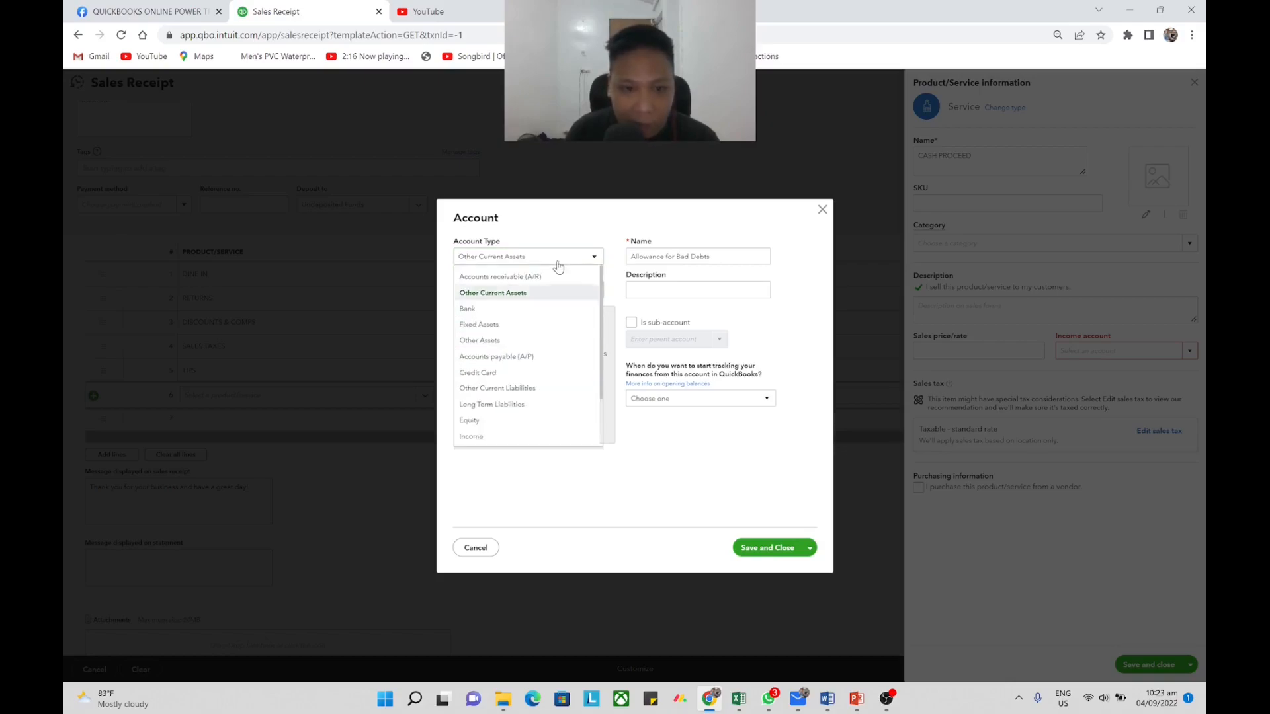
scroll(538, 357, "down", 2)
scroll(533, 361, "up", 2)
left_click(513, 299)
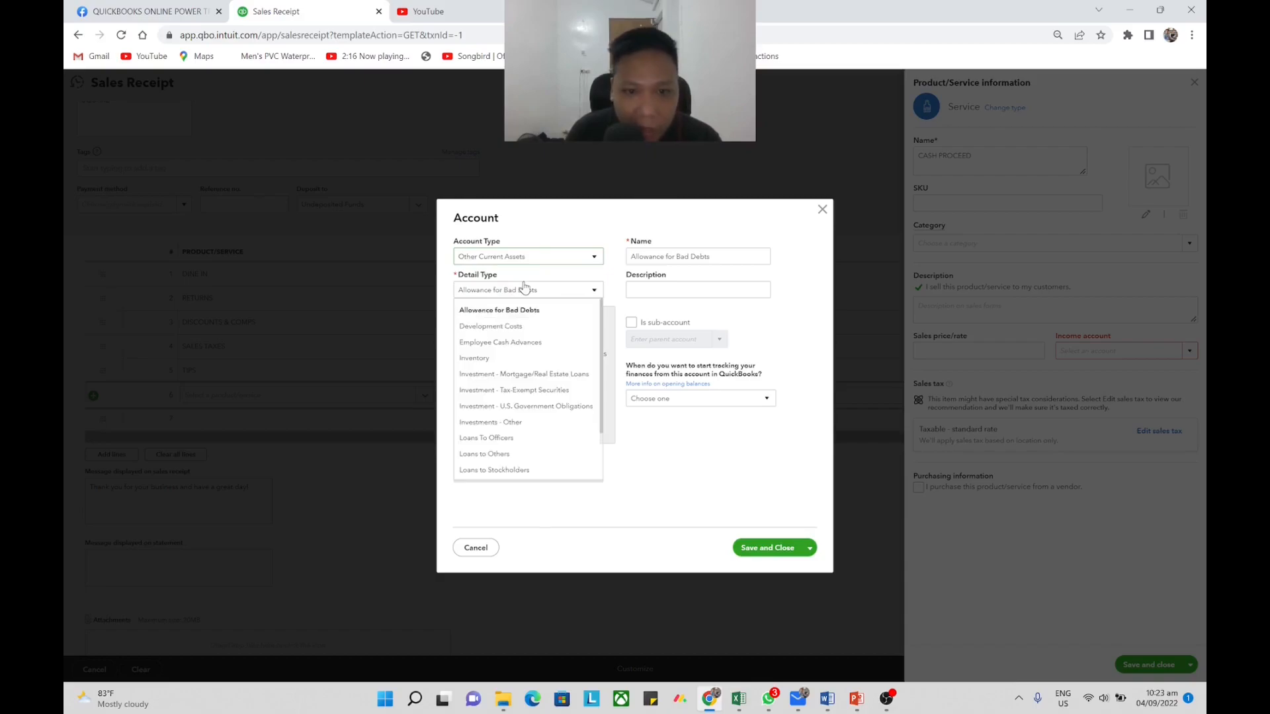
scroll(538, 396, "down", 2)
scroll(537, 408, "up", 2)
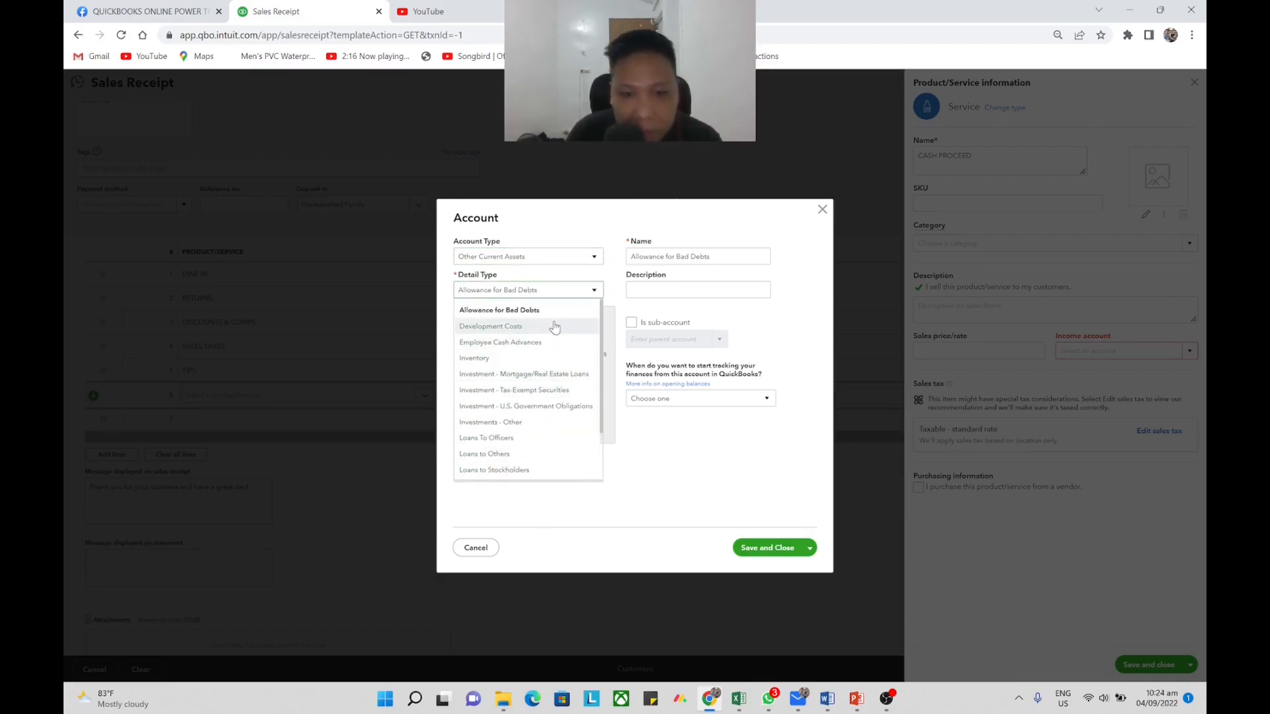
scroll(548, 410, "down", 2)
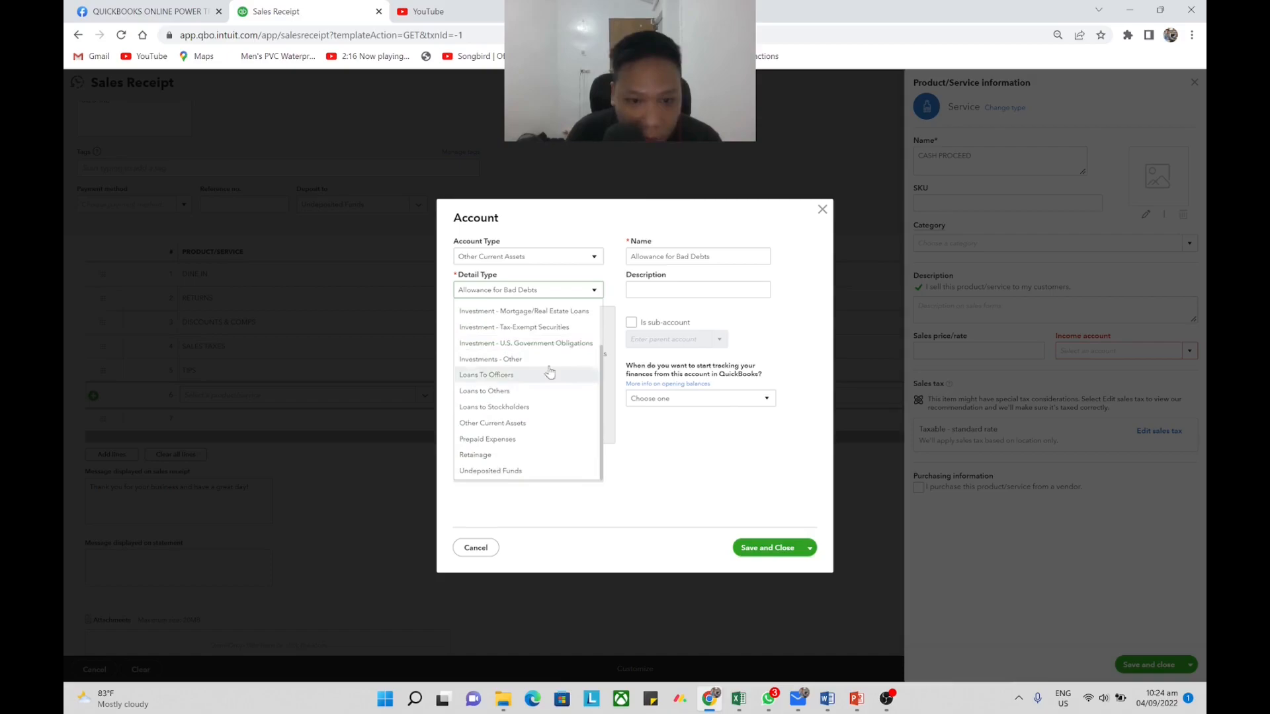
left_click(523, 426)
Name the account Cash on Hand, then save it and the CASH PROCEED item with a line quantity of -1.
key("Tab")
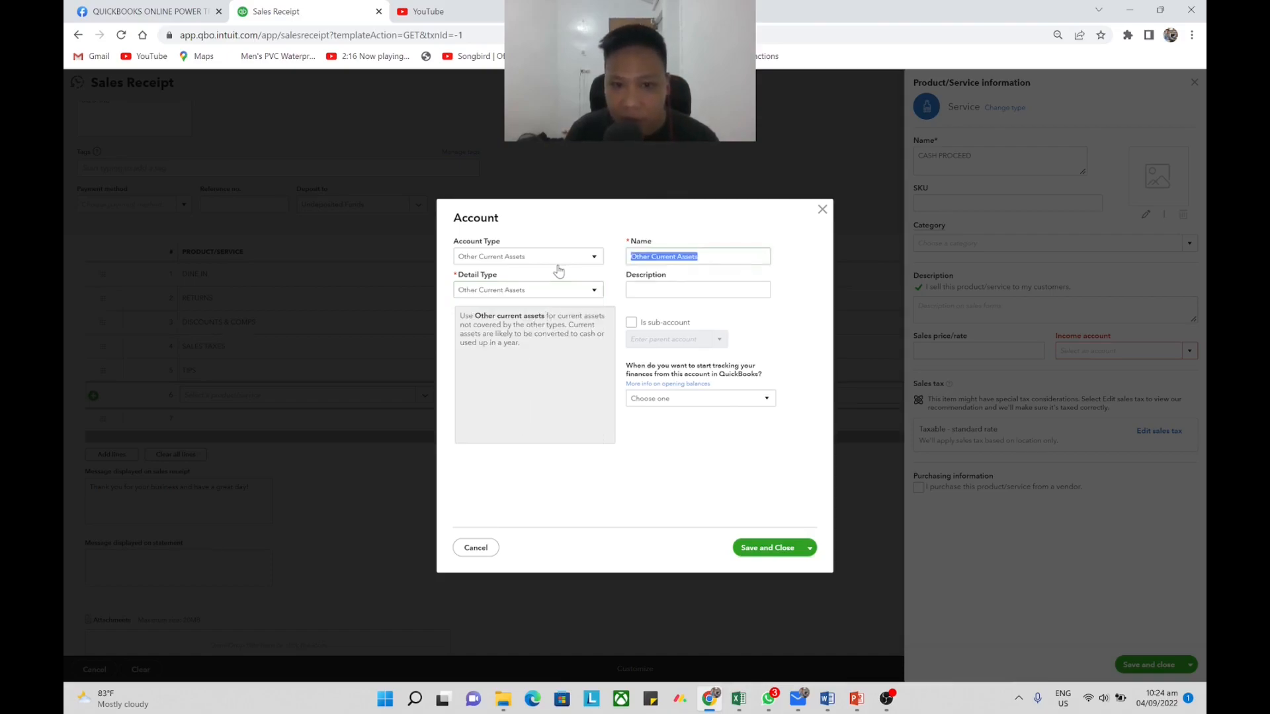
type("Cash on Hand")
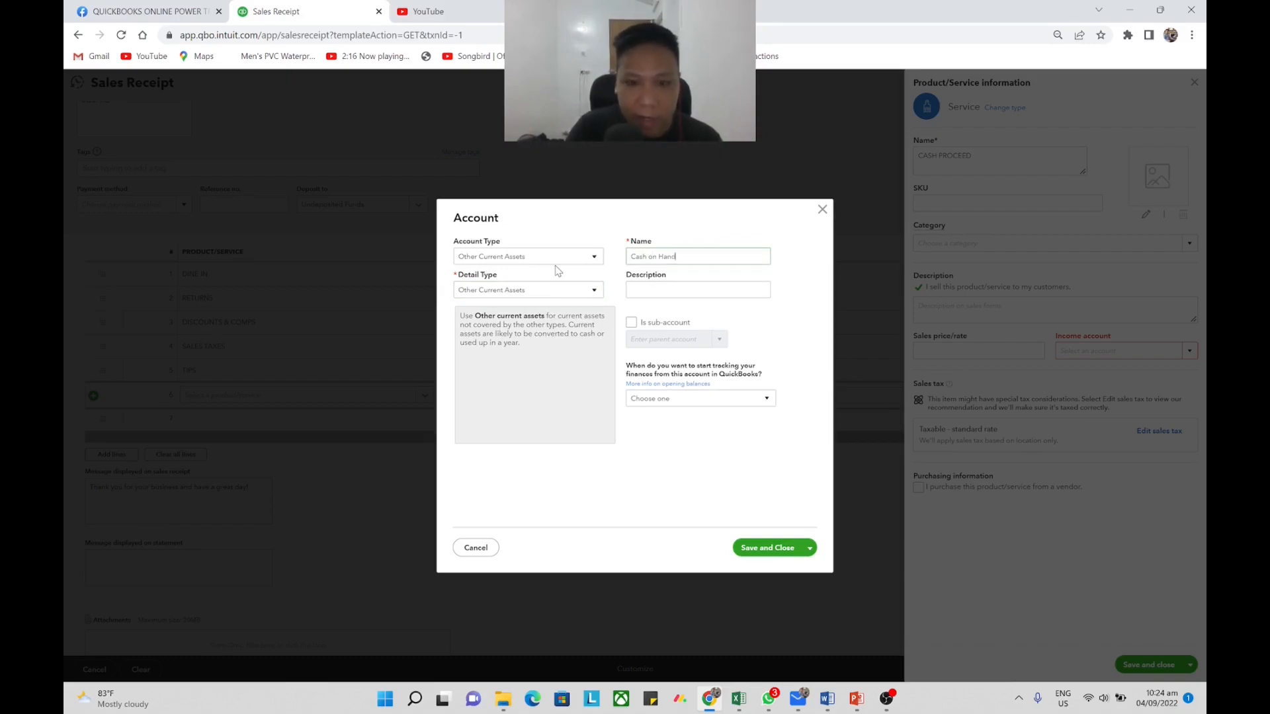
left_click(769, 547)
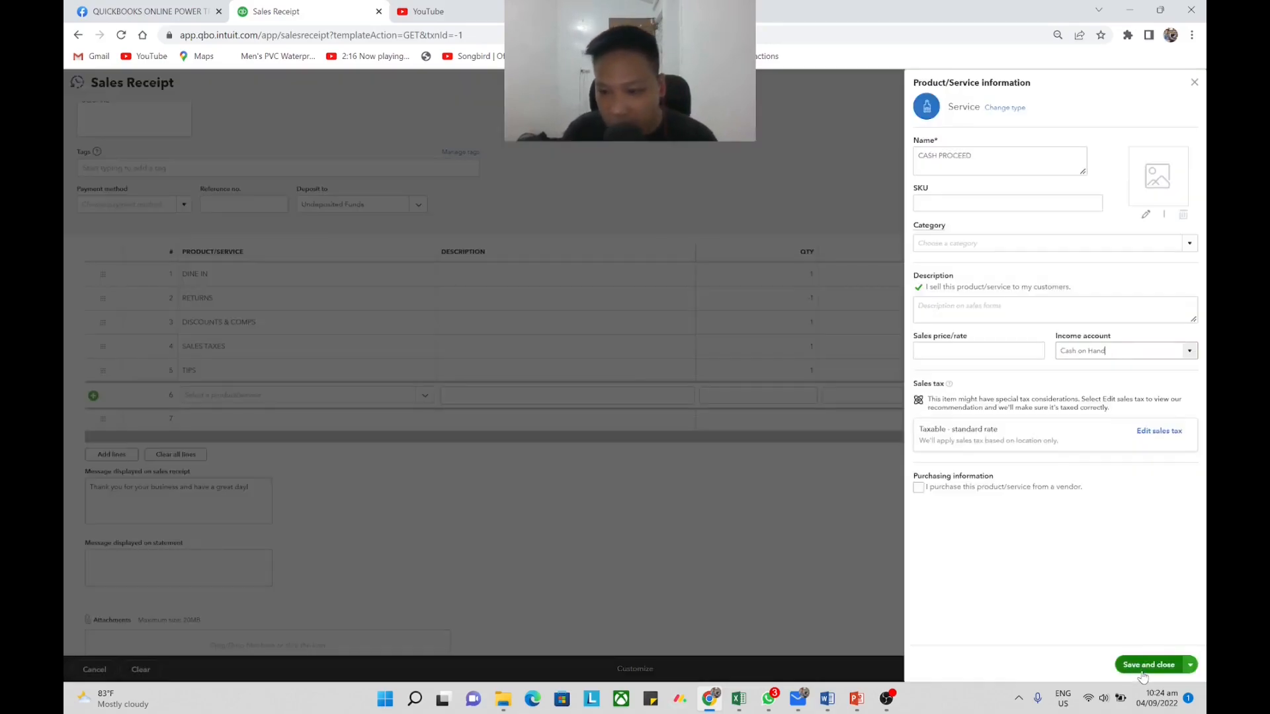
left_click(1151, 666)
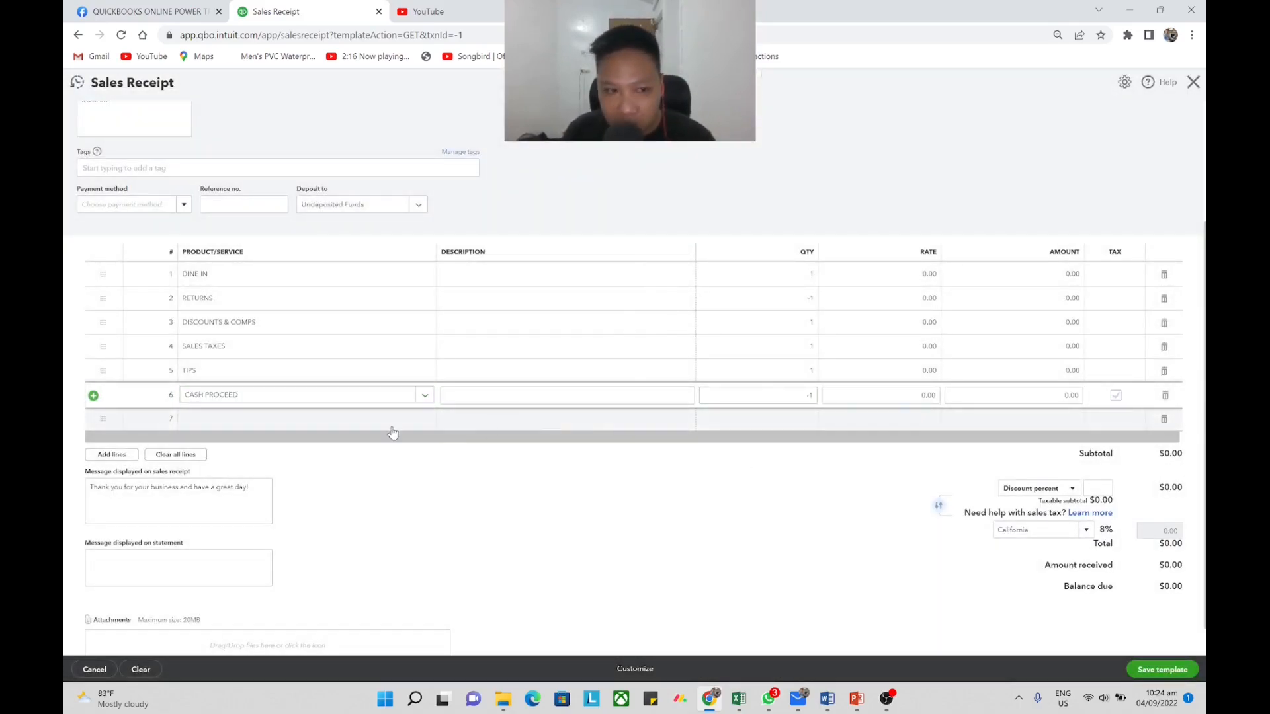
Compare the Payments entries in the Excel sales summary with the QuickBooks receipt's item lines and its Deposit to account choices.
key("alt+Tab")
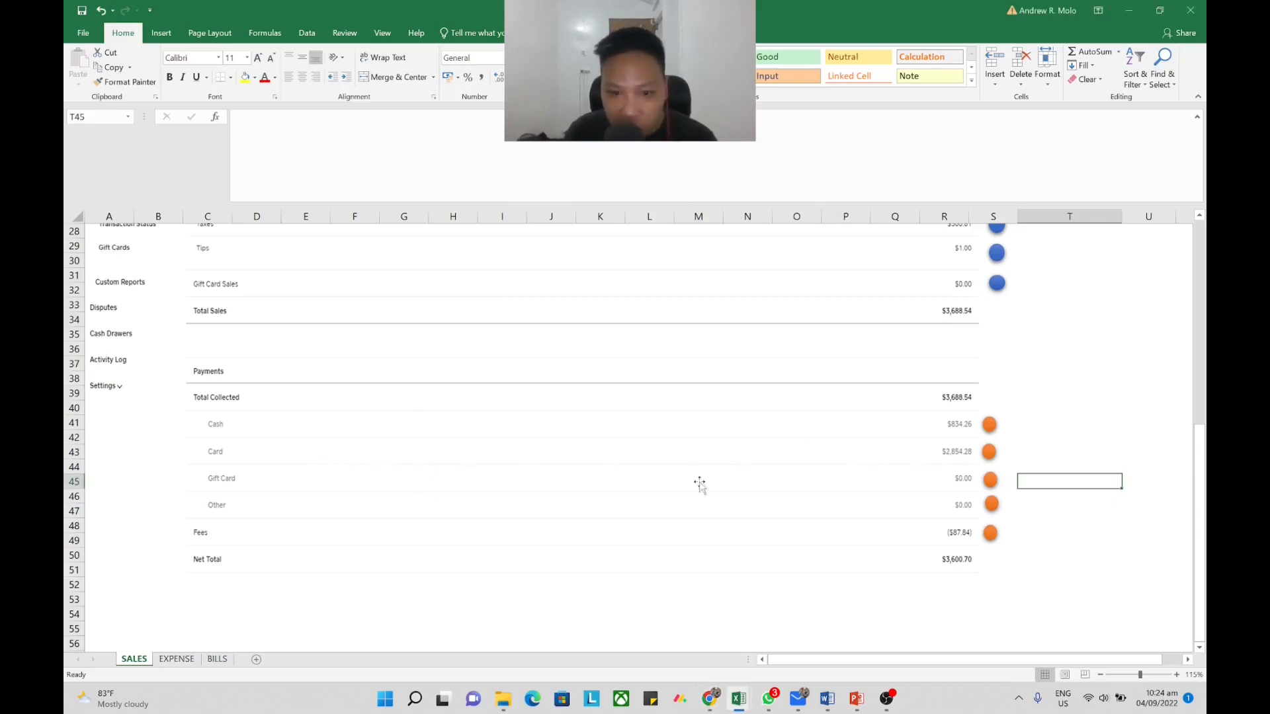
key("alt+Tab")
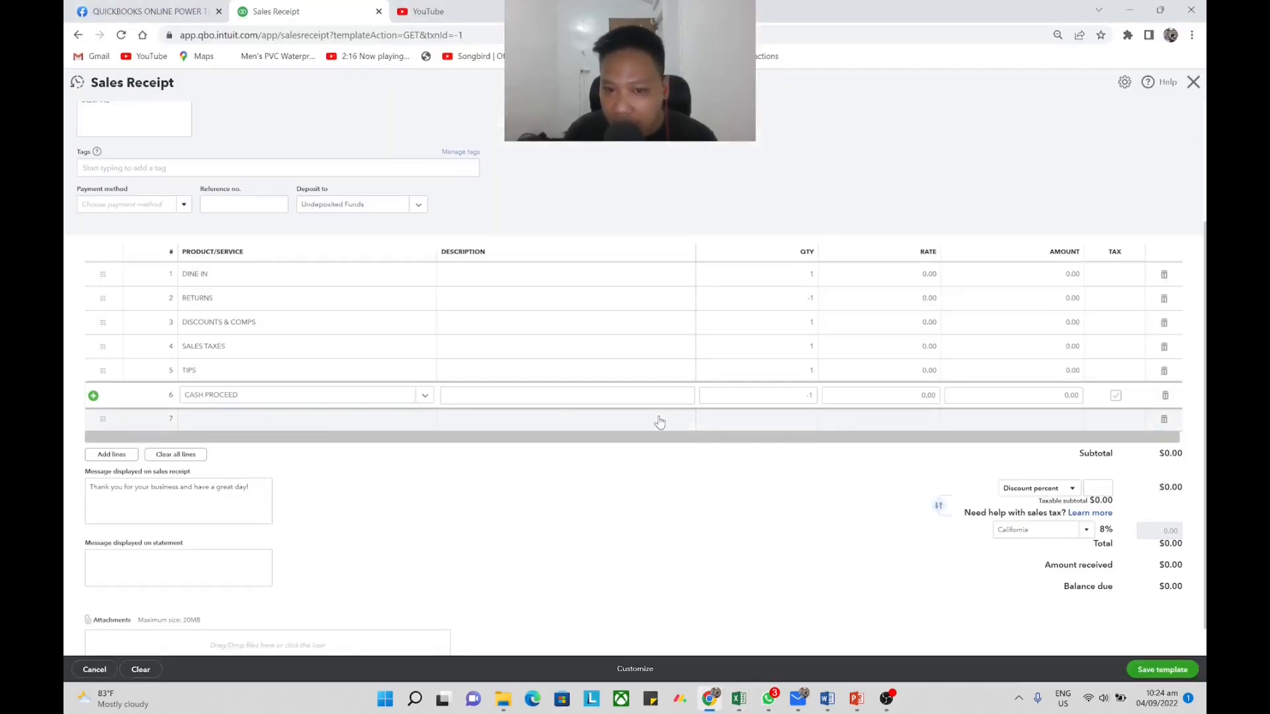
key("alt+Tab")
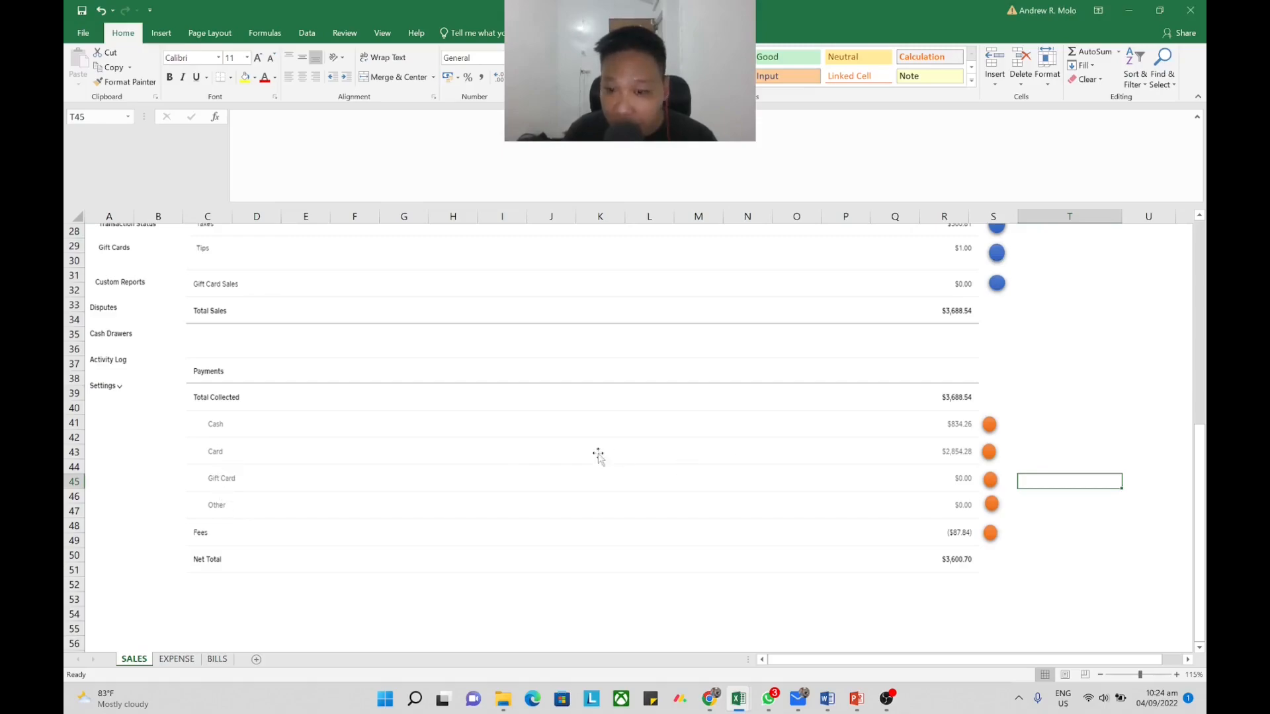
key("alt+Tab")
scroll(522, 430, "up", 5)
left_click(418, 368)
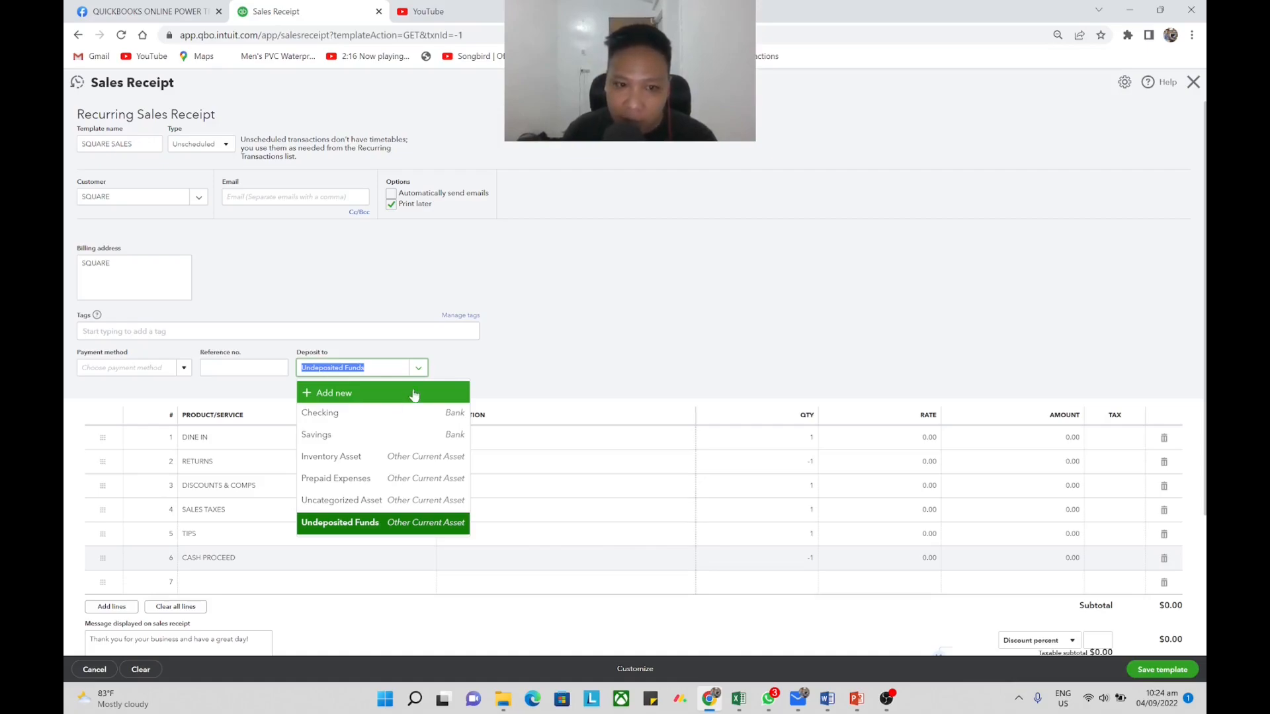
left_click(562, 334)
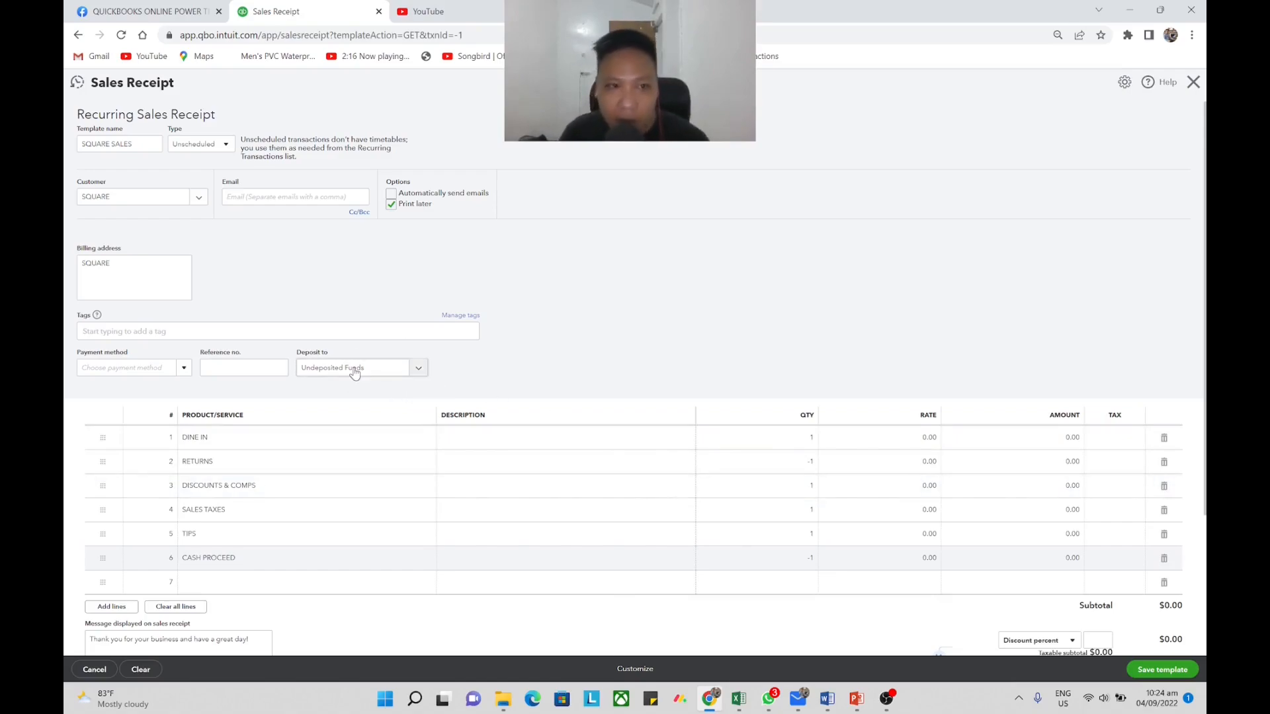
left_click(418, 367)
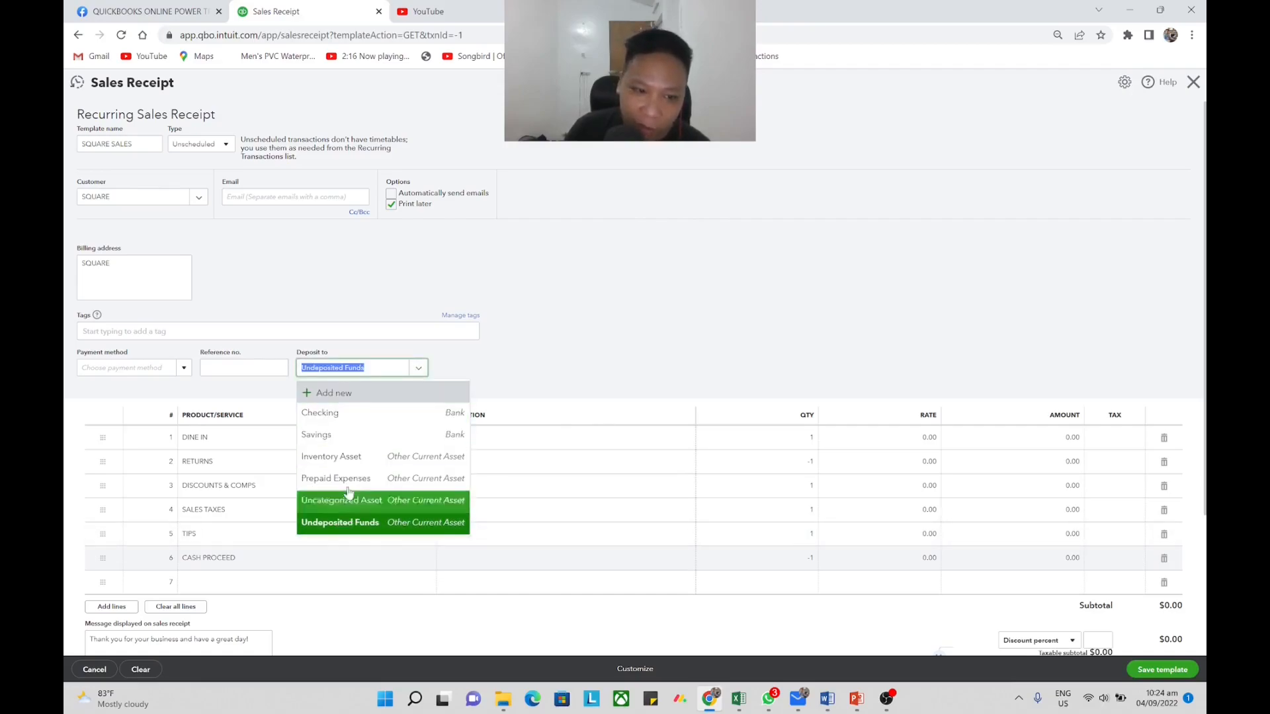
key("alt+Tab")
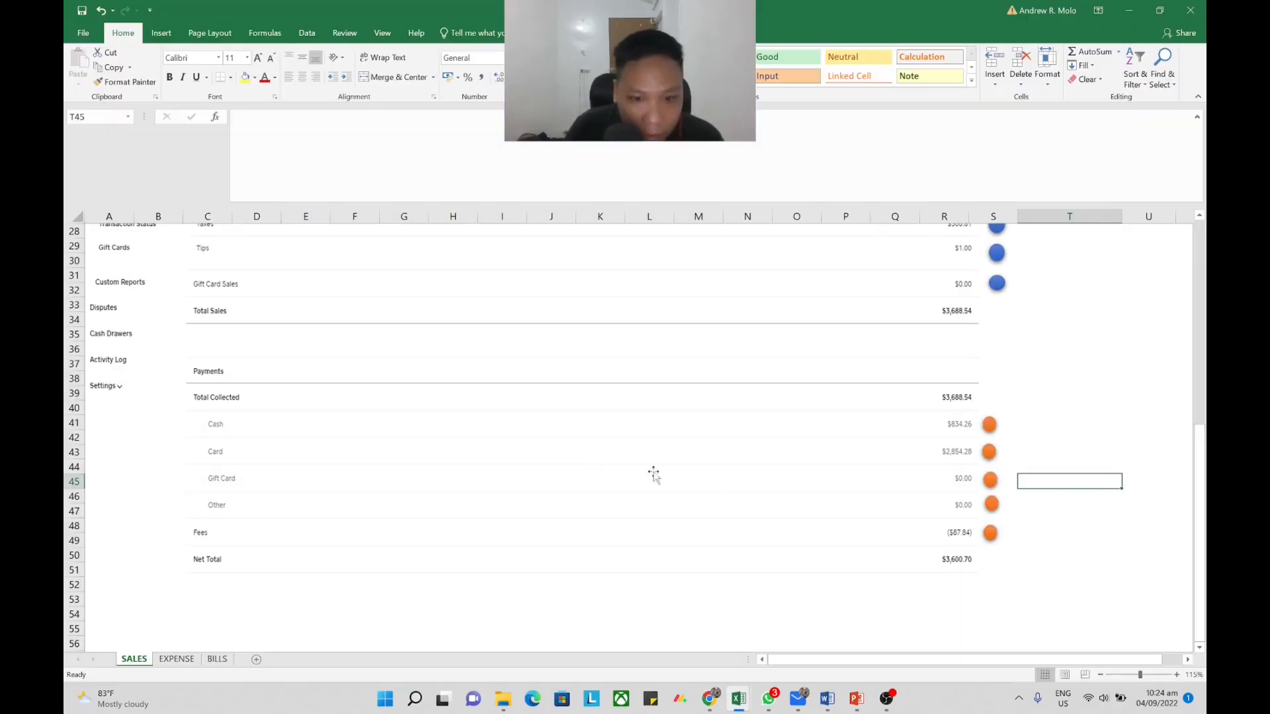
key("alt+Tab")
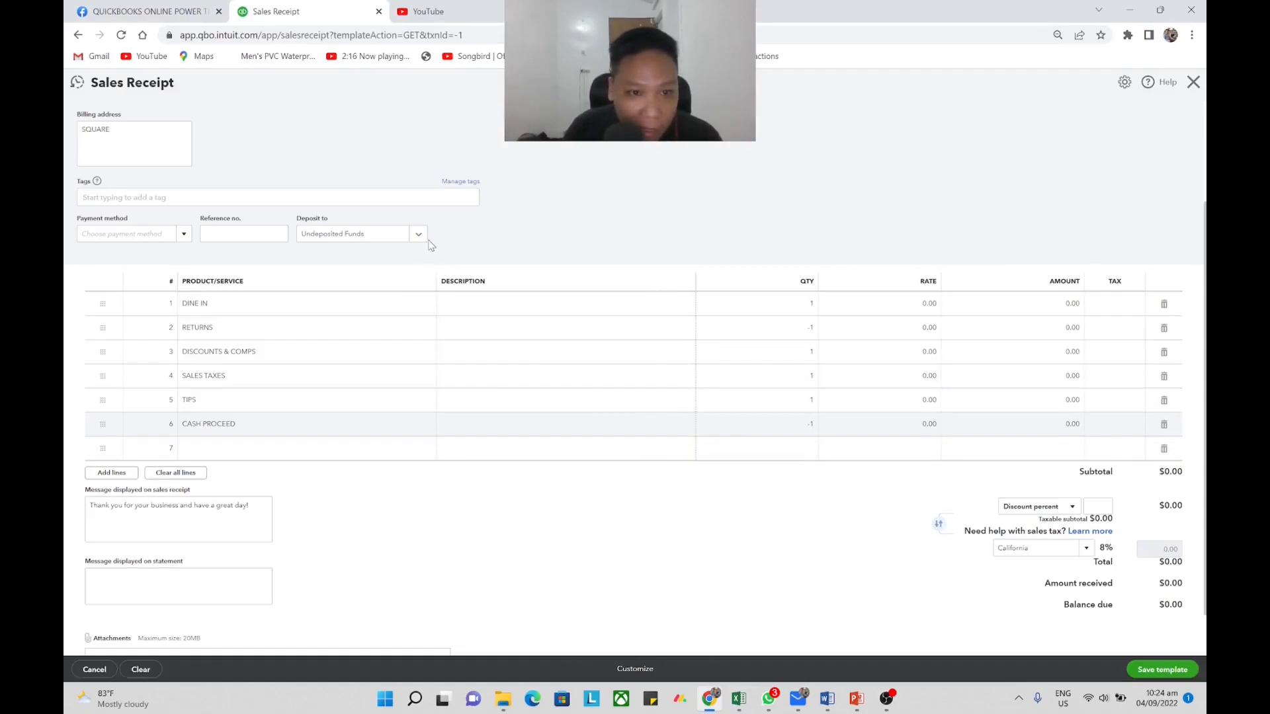
key("alt+Tab")
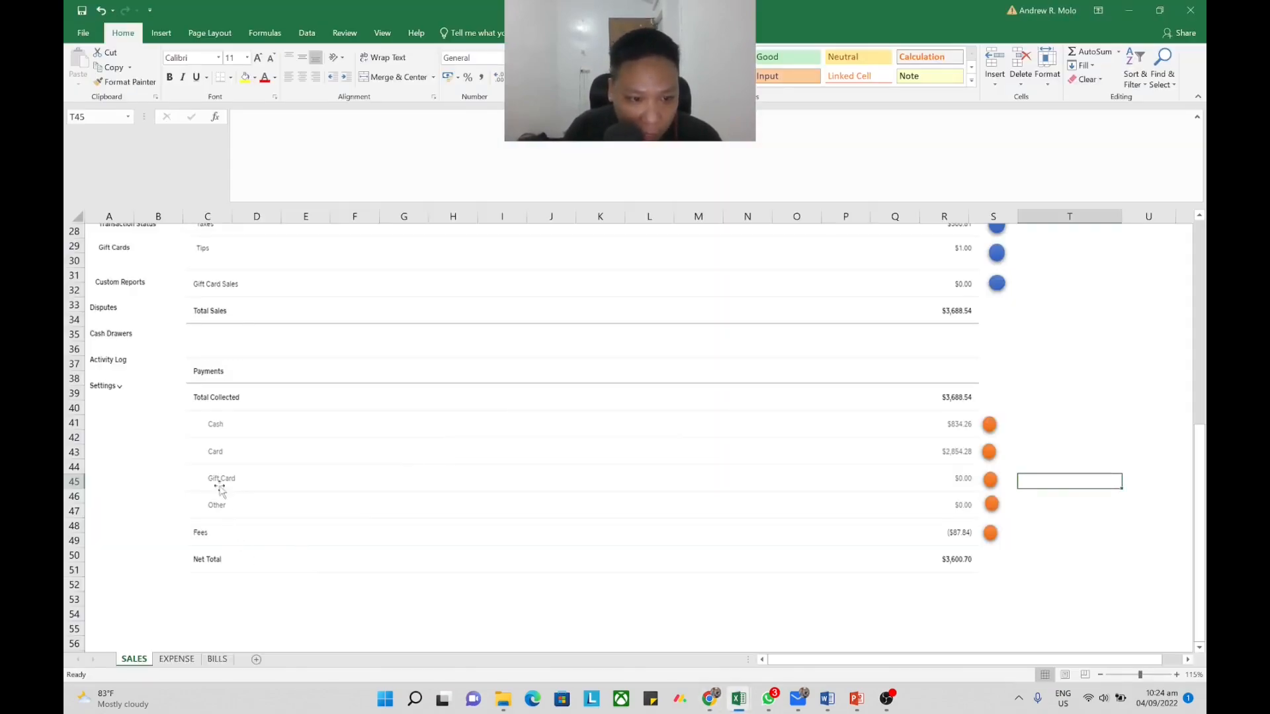
key("alt+Tab")
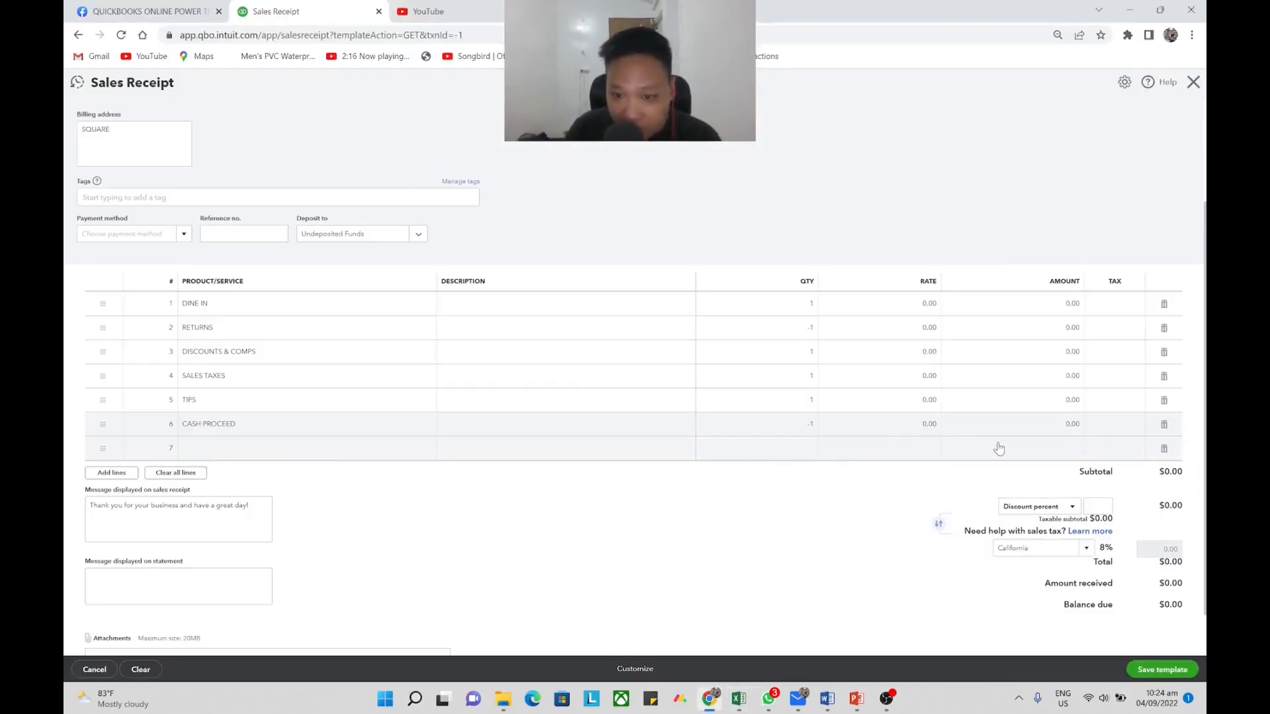
key("alt+Tab")
key("alt+Tab")
scroll(370, 446, "up", 2)
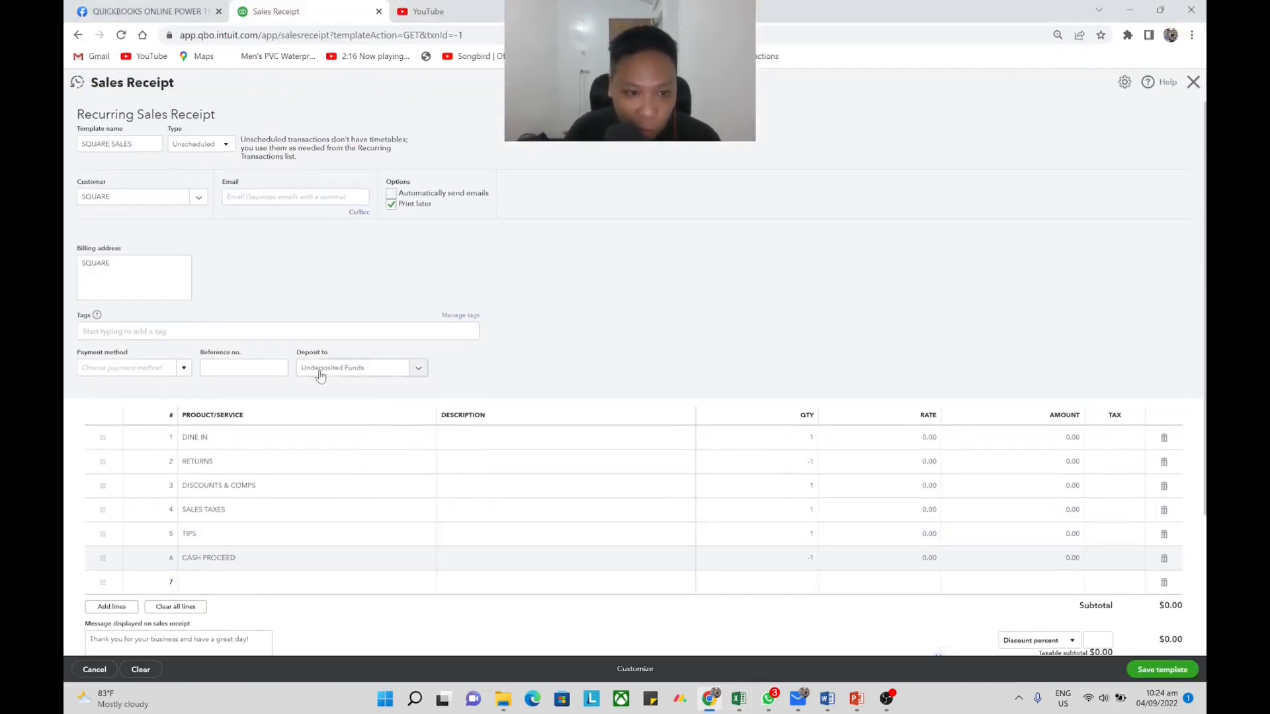
left_click(420, 372)
type("cash")
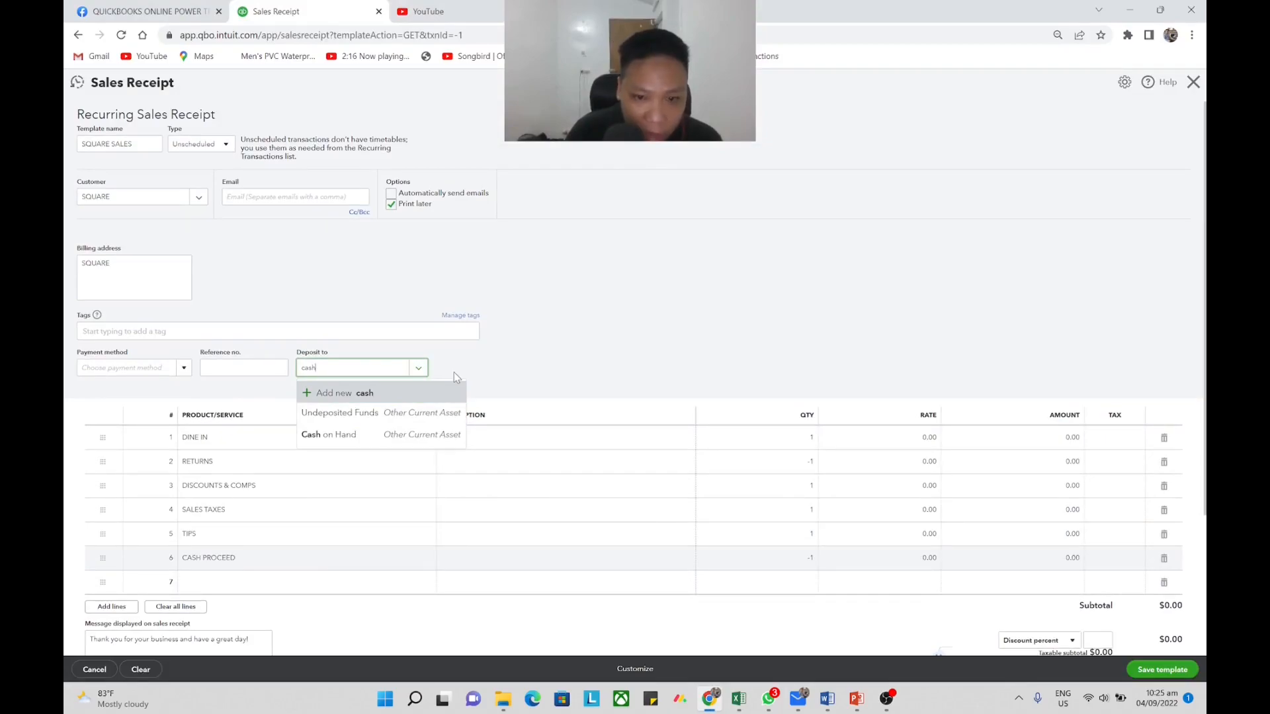
key("BackSpace")
key("BackSpace")
key("BackSpace")
key("BackSpace")
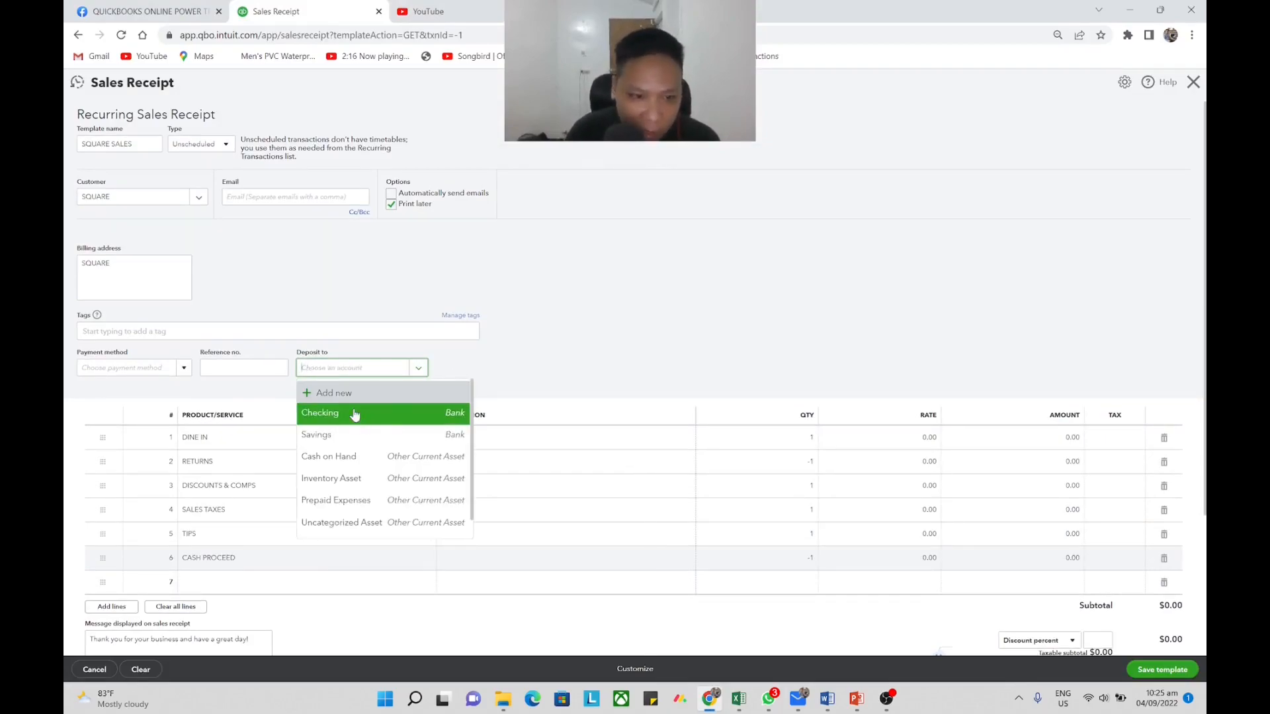
left_click(542, 408)
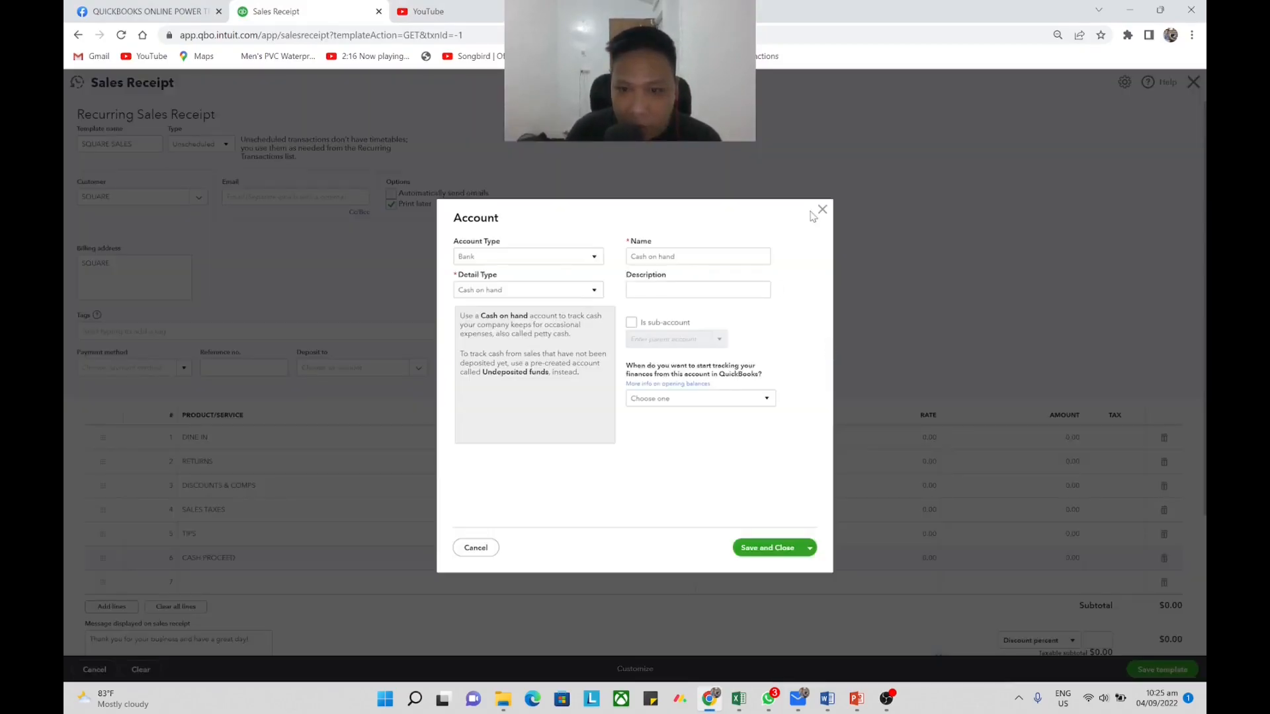
left_click(822, 209)
Set the sales receipt's Deposit to account to Checking.
left_click(421, 368)
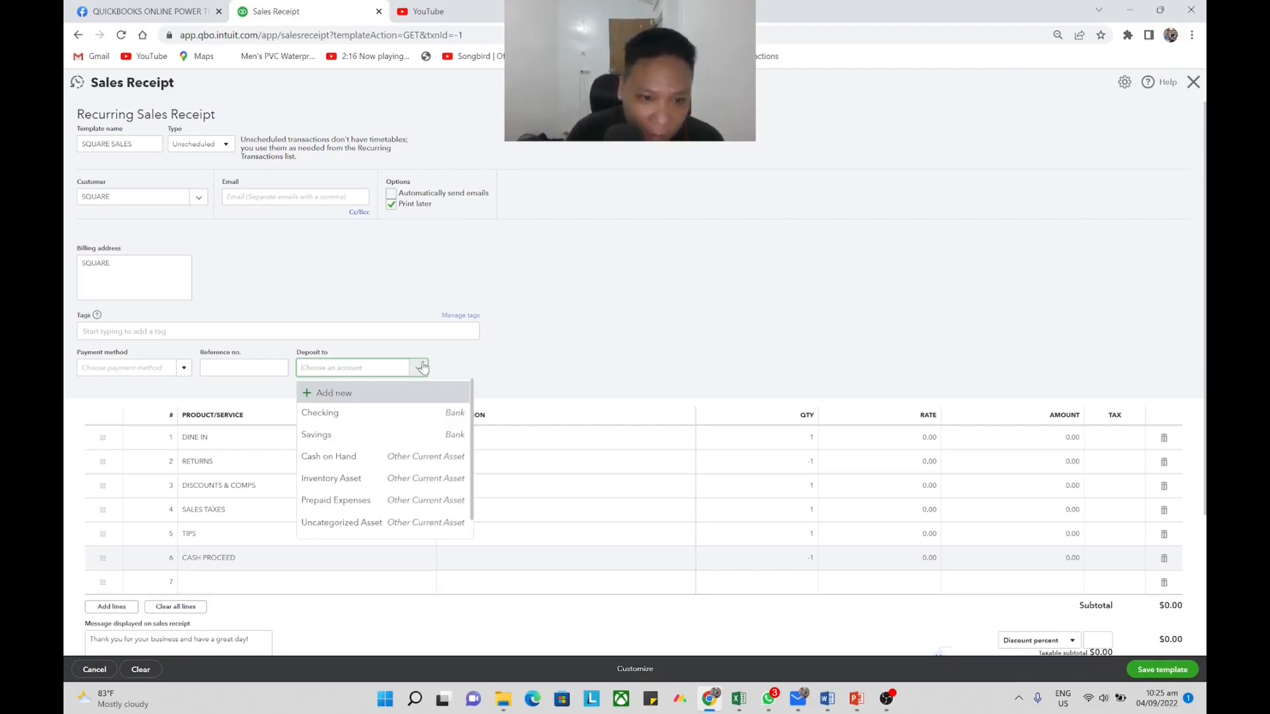
left_click(351, 413)
scroll(618, 357, "down", 1)
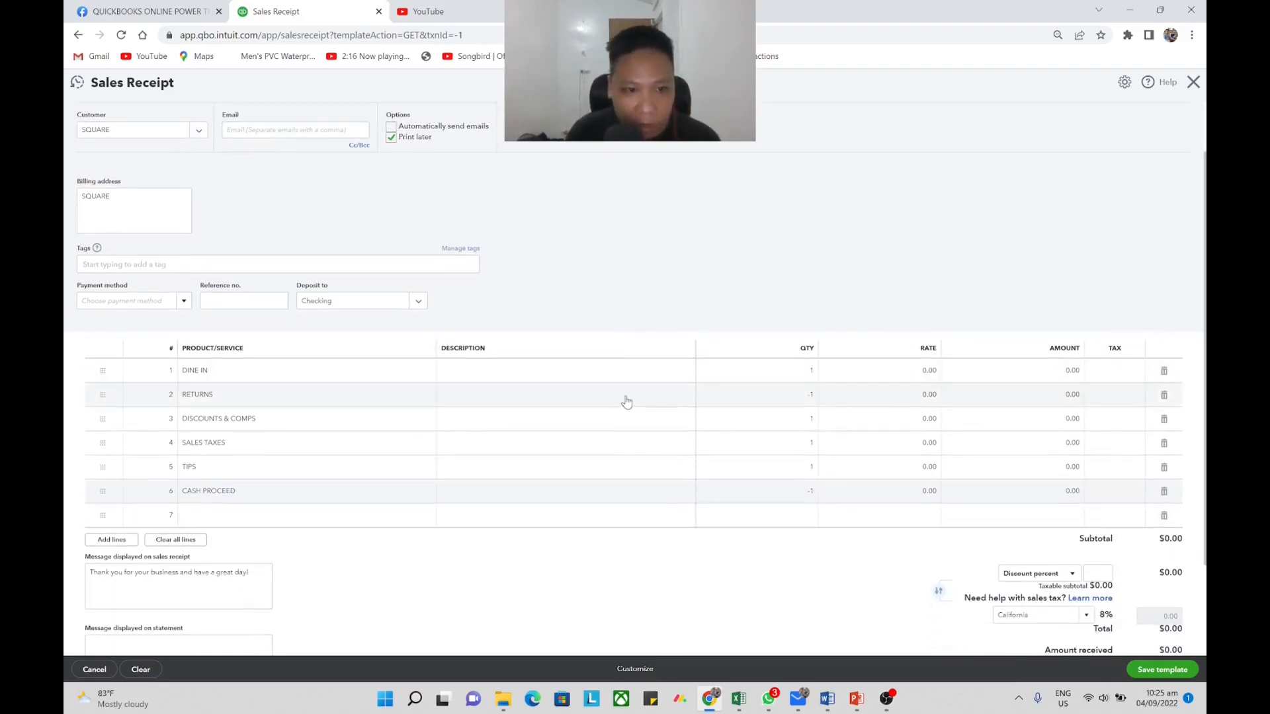
Check the Fees entry in the Excel sales summary and add a new service item named SQUARE FEES on receipt line 7.
key("alt+Tab")
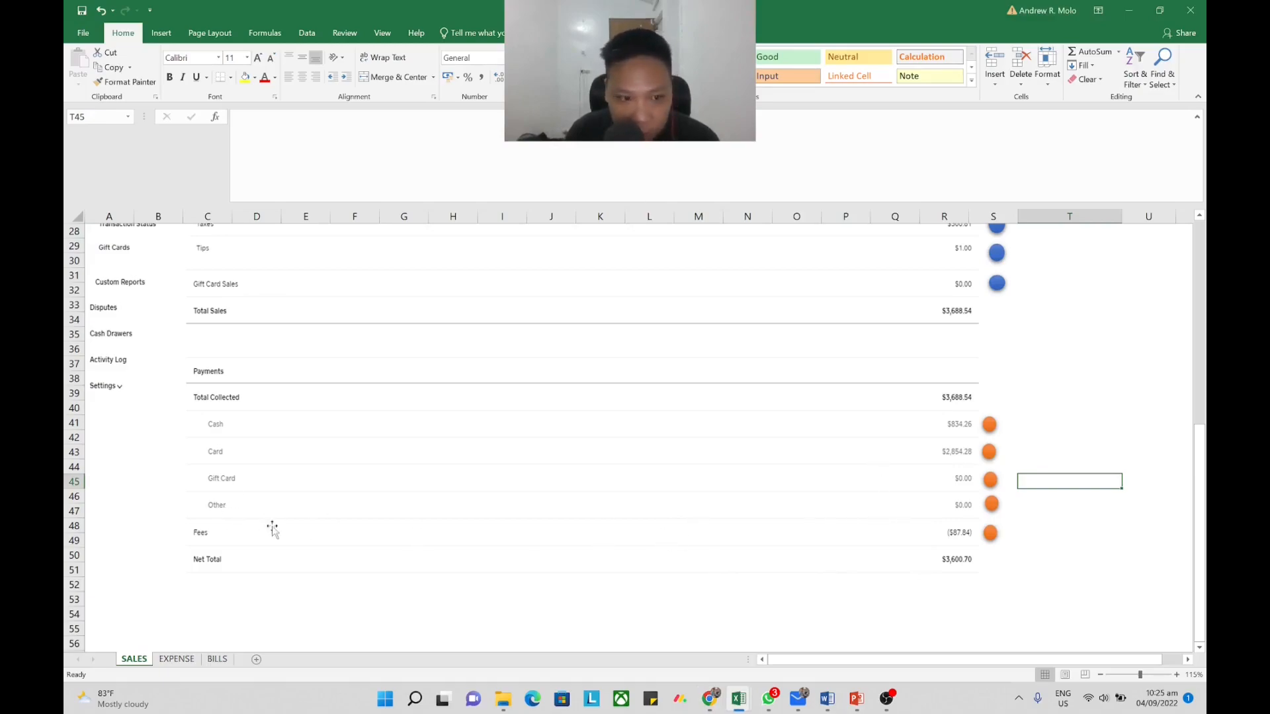
key("alt+Tab")
left_click(357, 519)
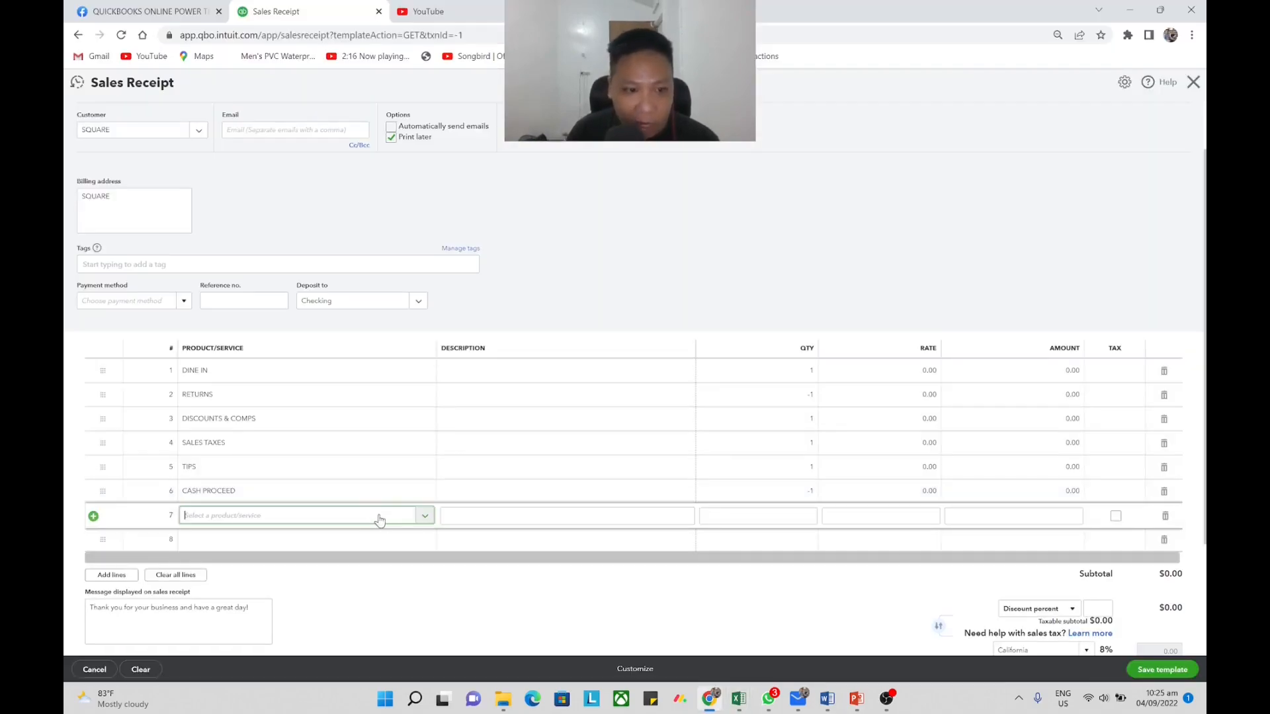
left_click(425, 515)
left_click(265, 357)
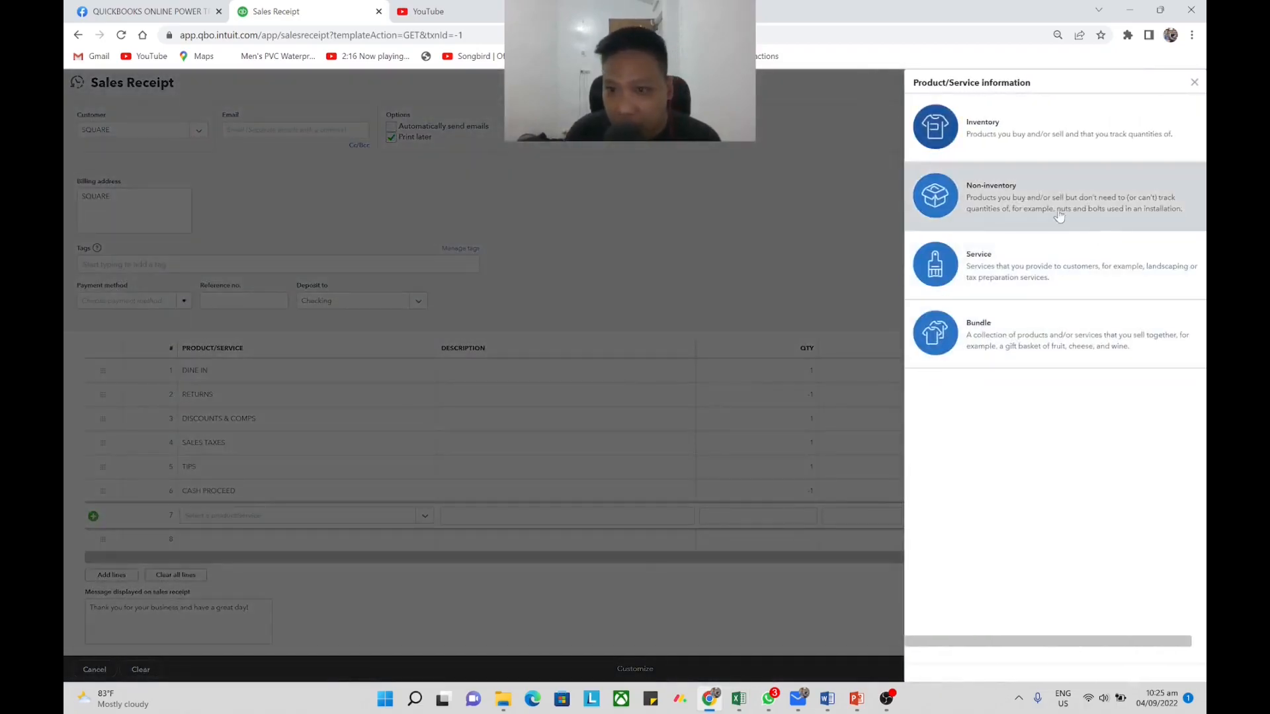
left_click(1037, 265)
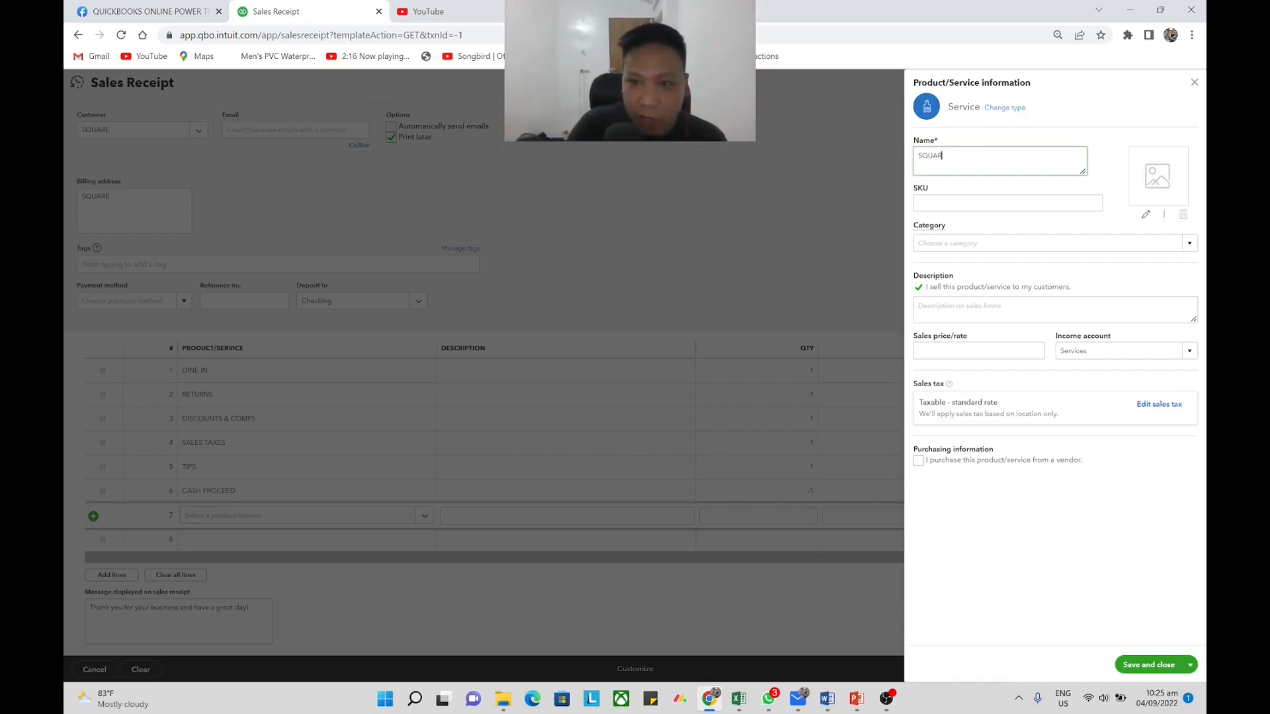
Start a new account for the SQUARE FEES item's income account and set its account type to Expenses.
left_click(1067, 349)
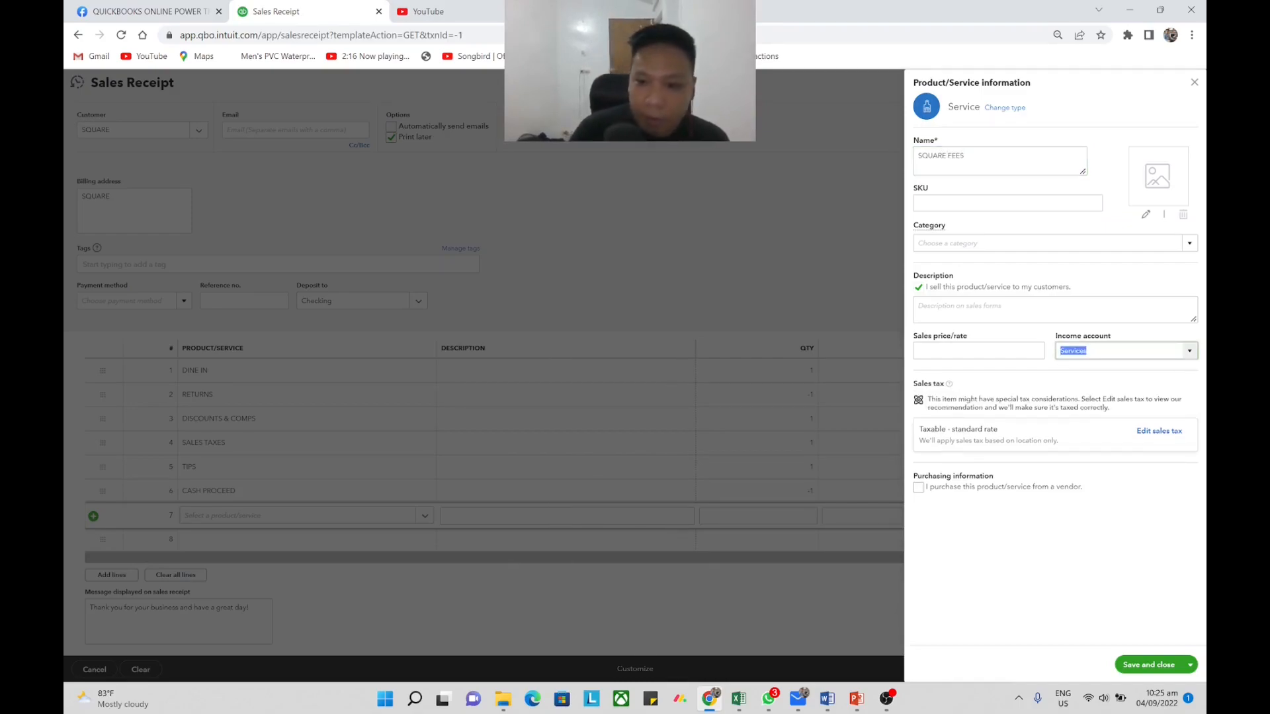
left_click(1196, 357)
scroll(1072, 417, "up", 8)
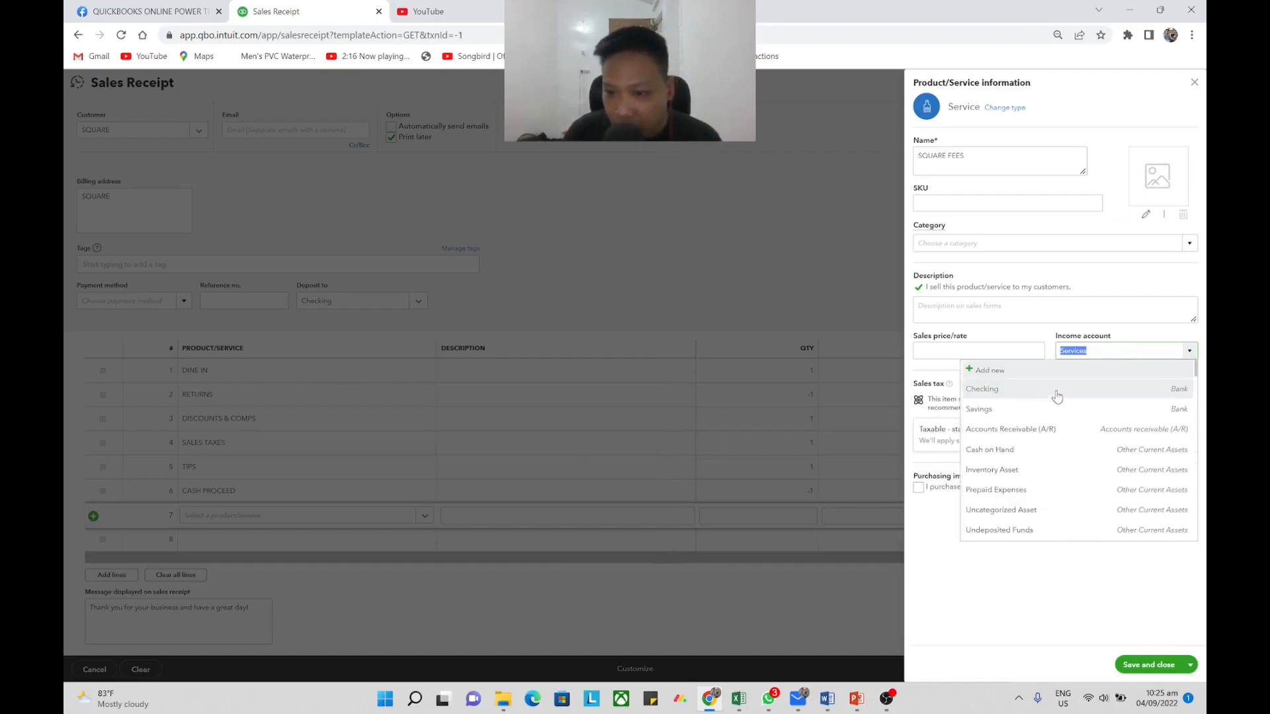
left_click(1029, 379)
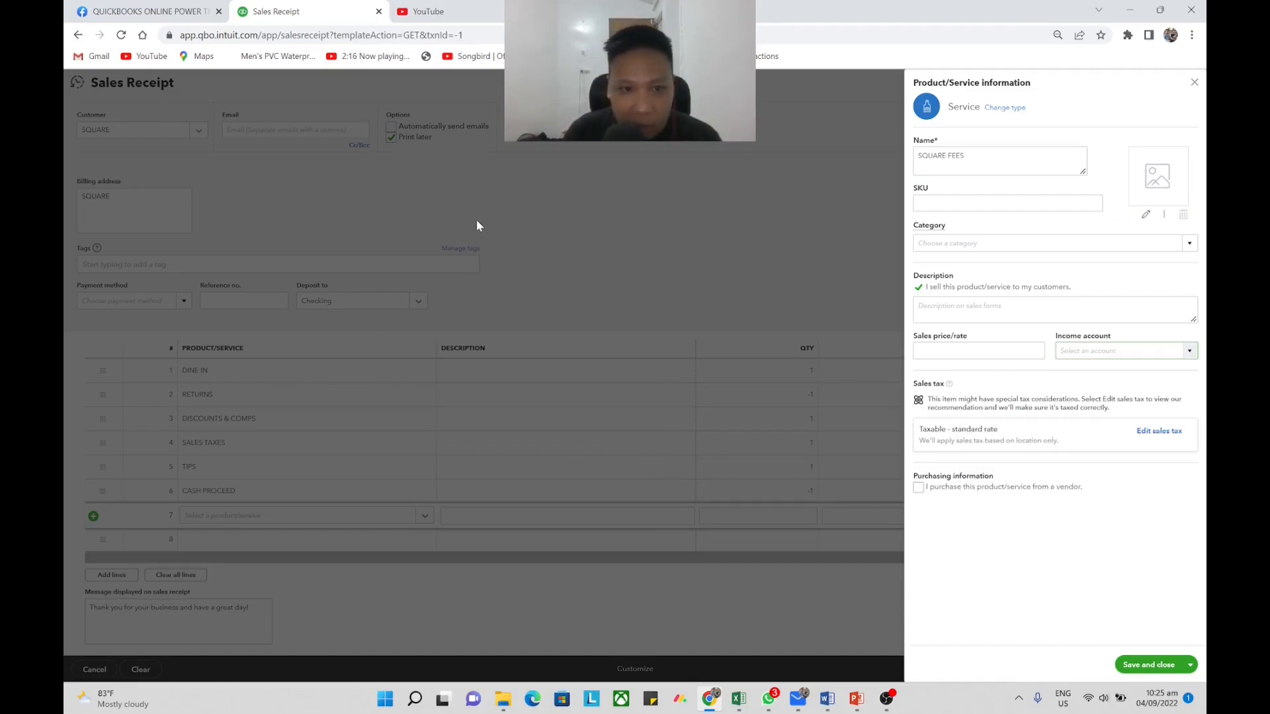
left_click(1189, 351)
scroll(1103, 406, "down", 5)
left_click(1097, 418)
left_click(510, 259)
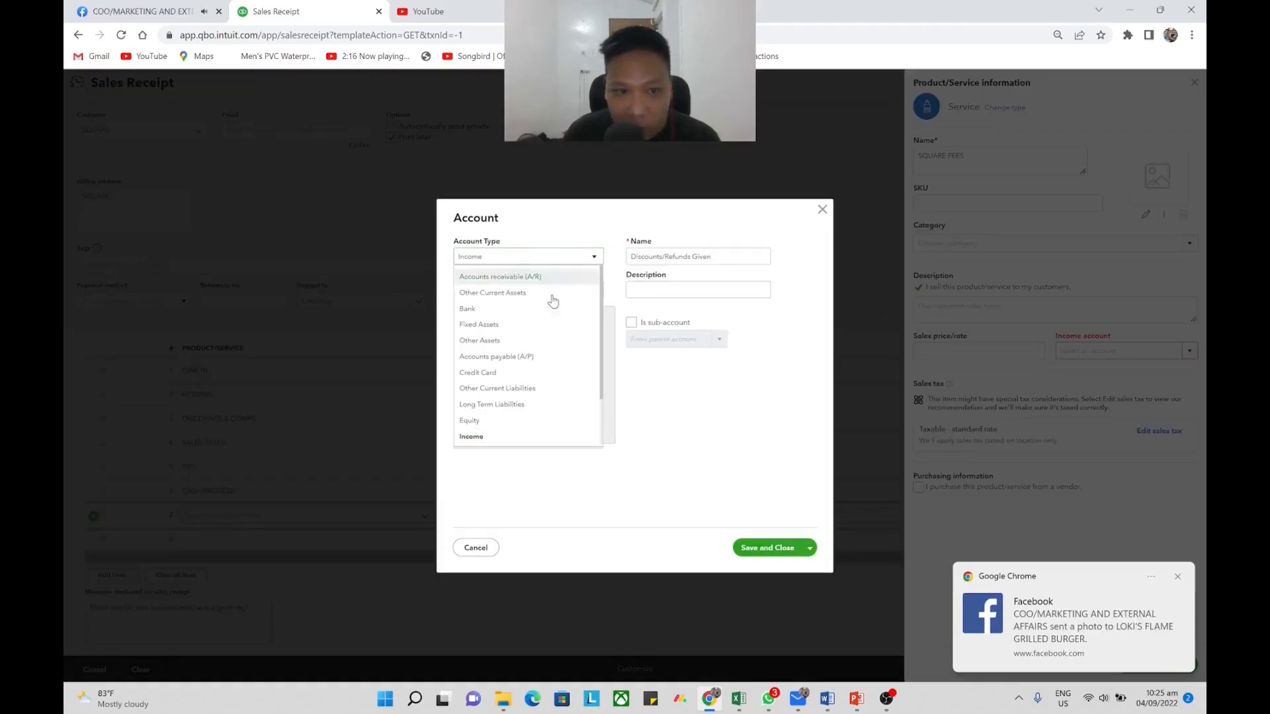
scroll(529, 331, "down", 2)
left_click(496, 421)
Set the new account's detail type to Dues & subscriptions, name it Square Fees and save it.
left_click(542, 289)
scroll(545, 384, "down", 5)
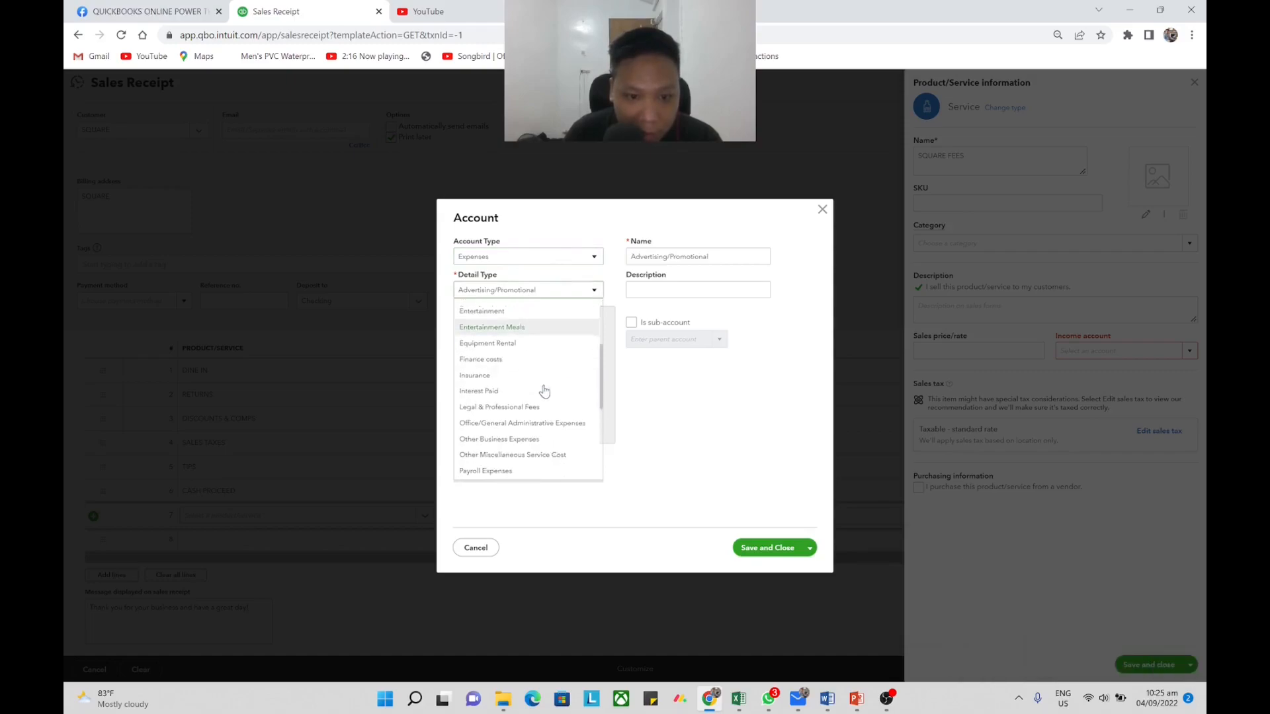
scroll(544, 410, "down", 5)
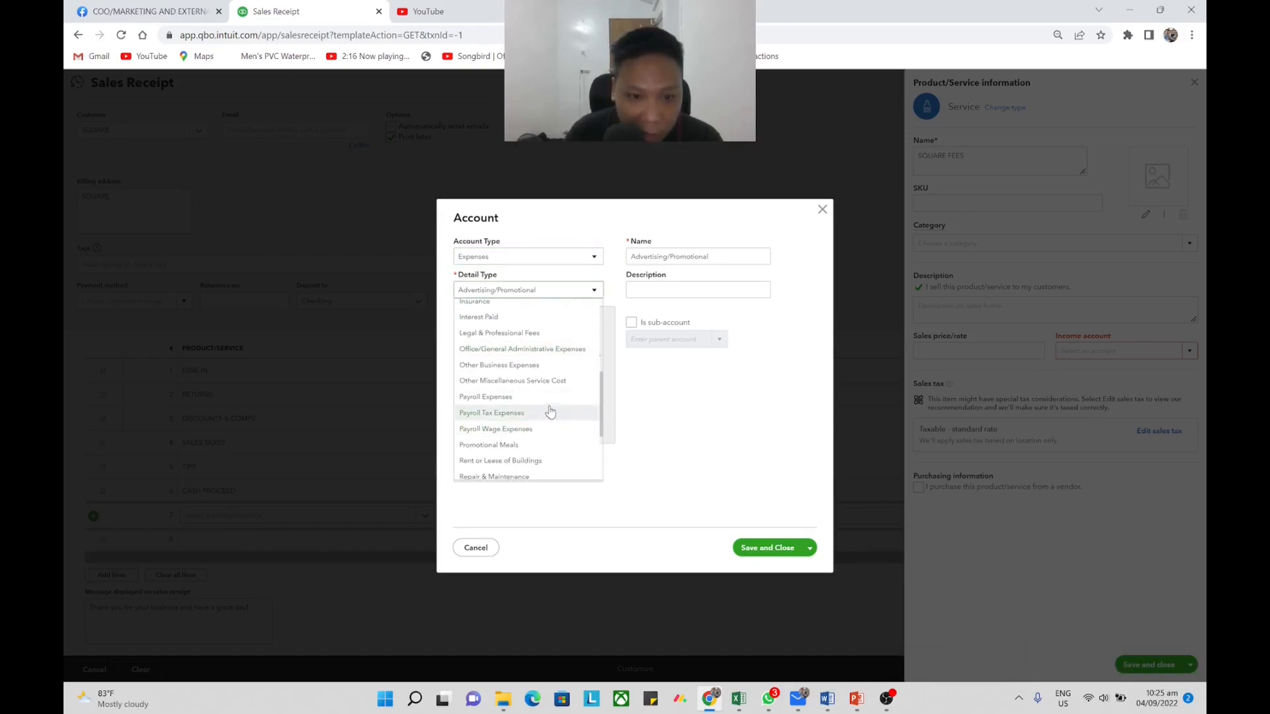
scroll(549, 418, "down", 2)
scroll(546, 416, "up", 10)
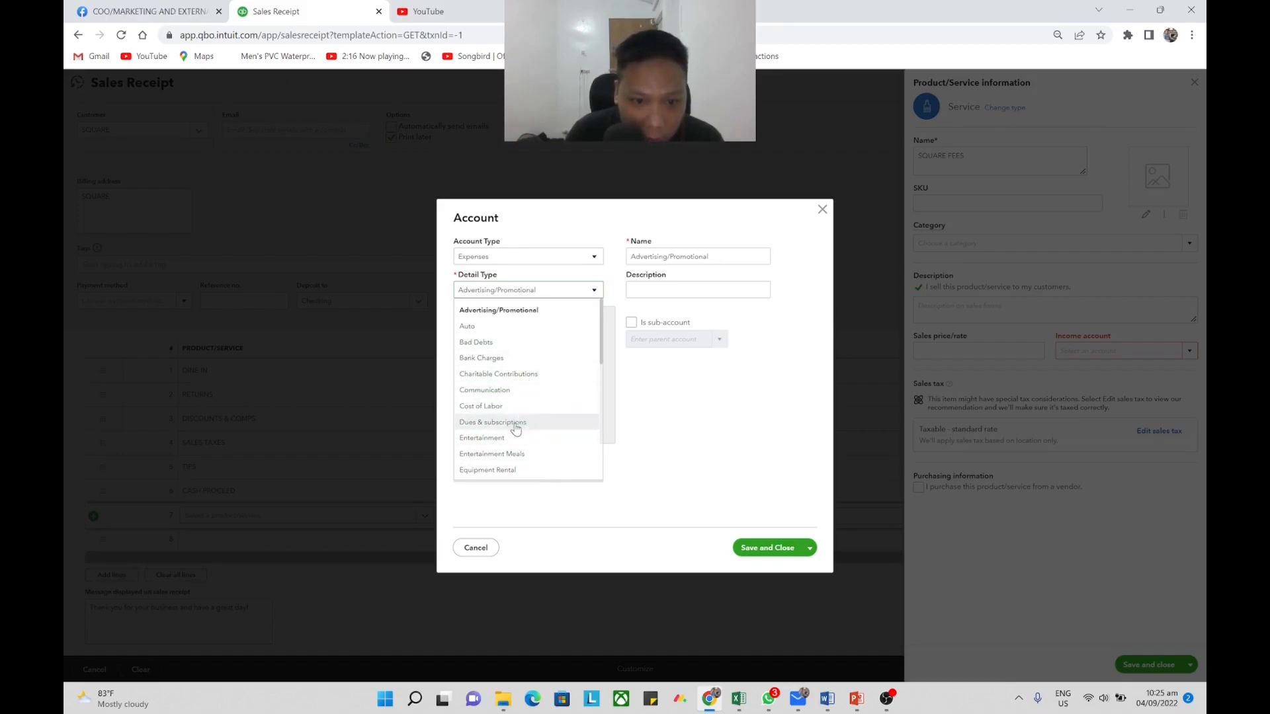
left_click(516, 422)
type("Square Fees")
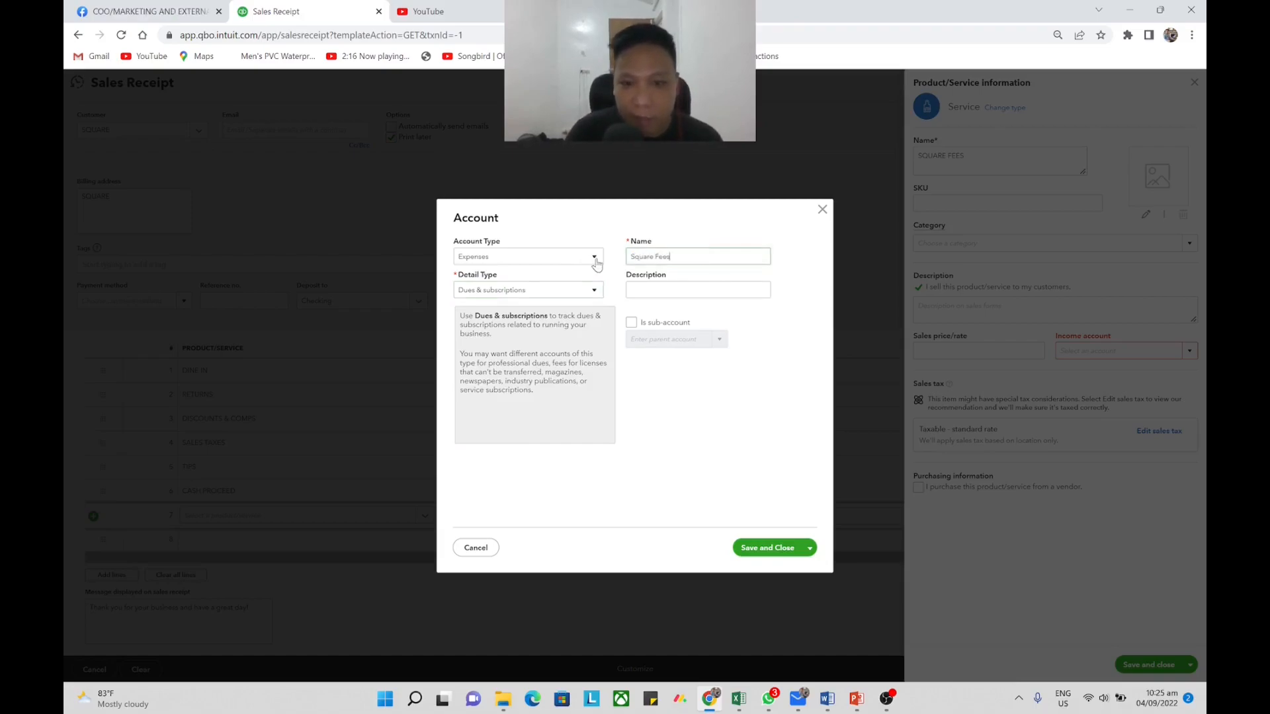
left_click(767, 547)
Select Square Fees as the SQUARE FEES item's income account and save the item.
left_click(1149, 665)
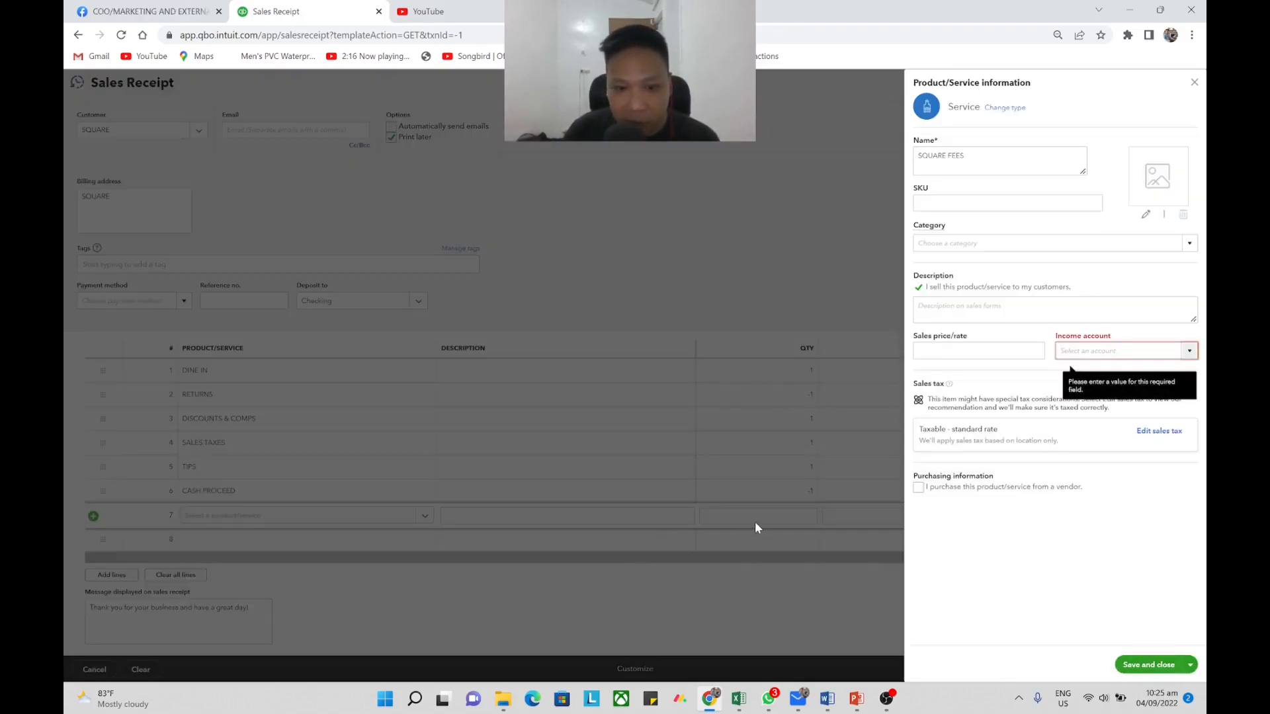
left_click(1153, 351)
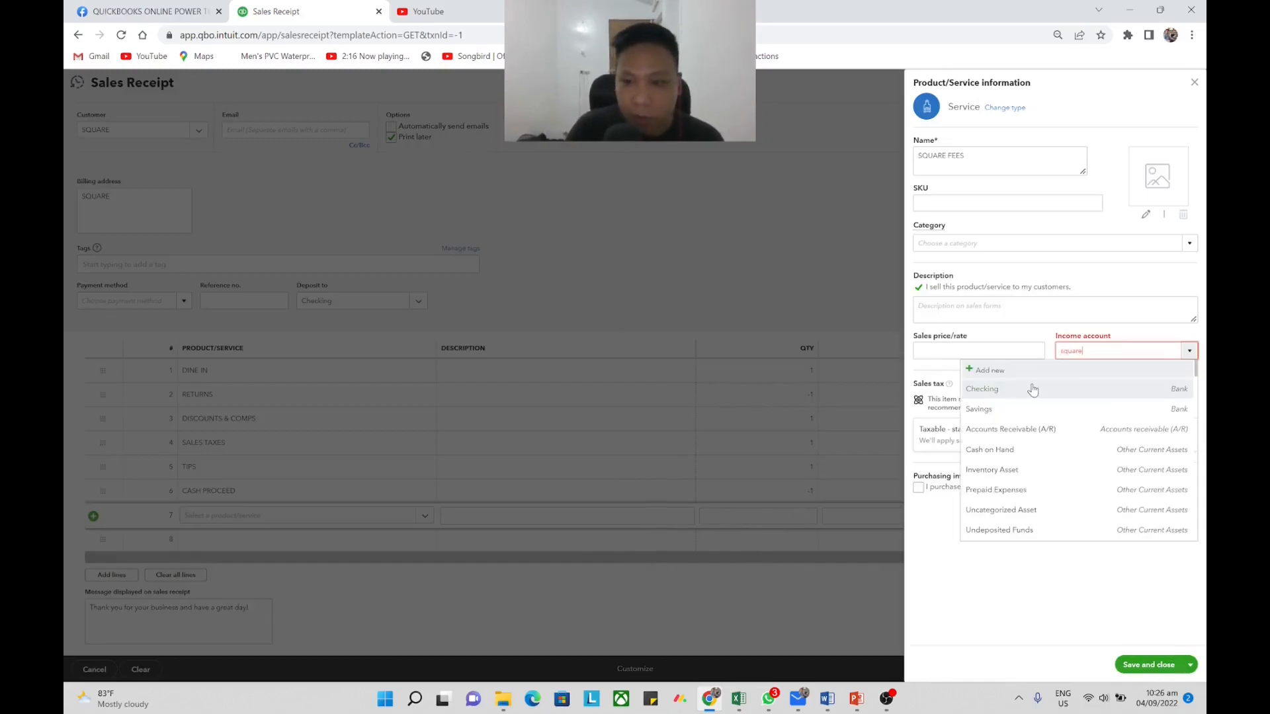
left_click(1070, 386)
left_click(1174, 670)
Set the SQUARE FEES line's quantity to -1 and check the payment entries in the Excel sales summary.
key("Tab")
key("Tab")
type("-1")
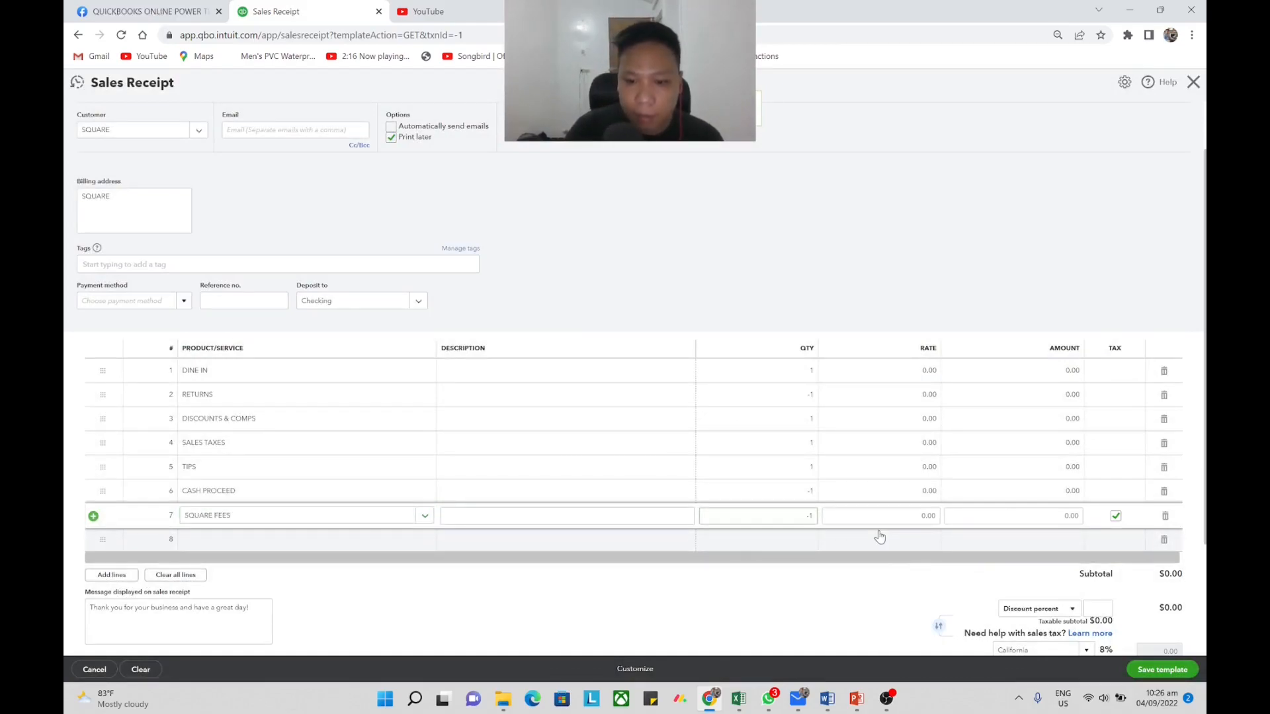
key("Tab")
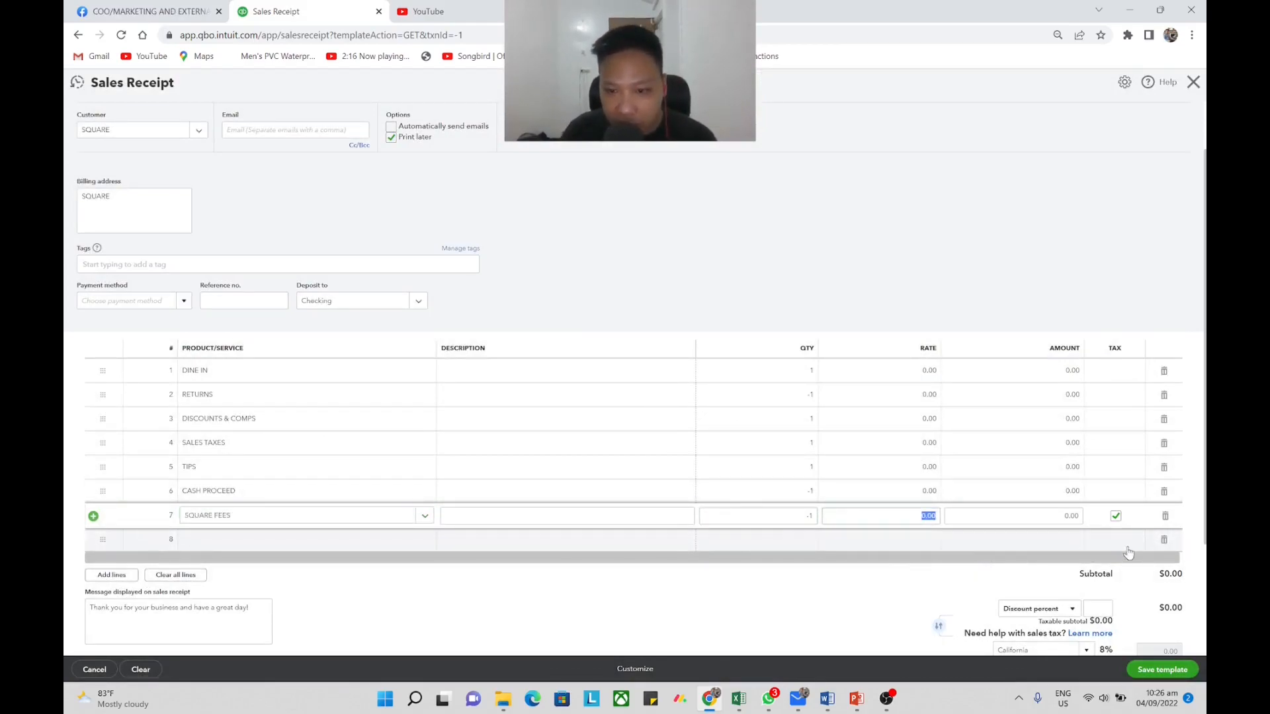
key("alt+Tab")
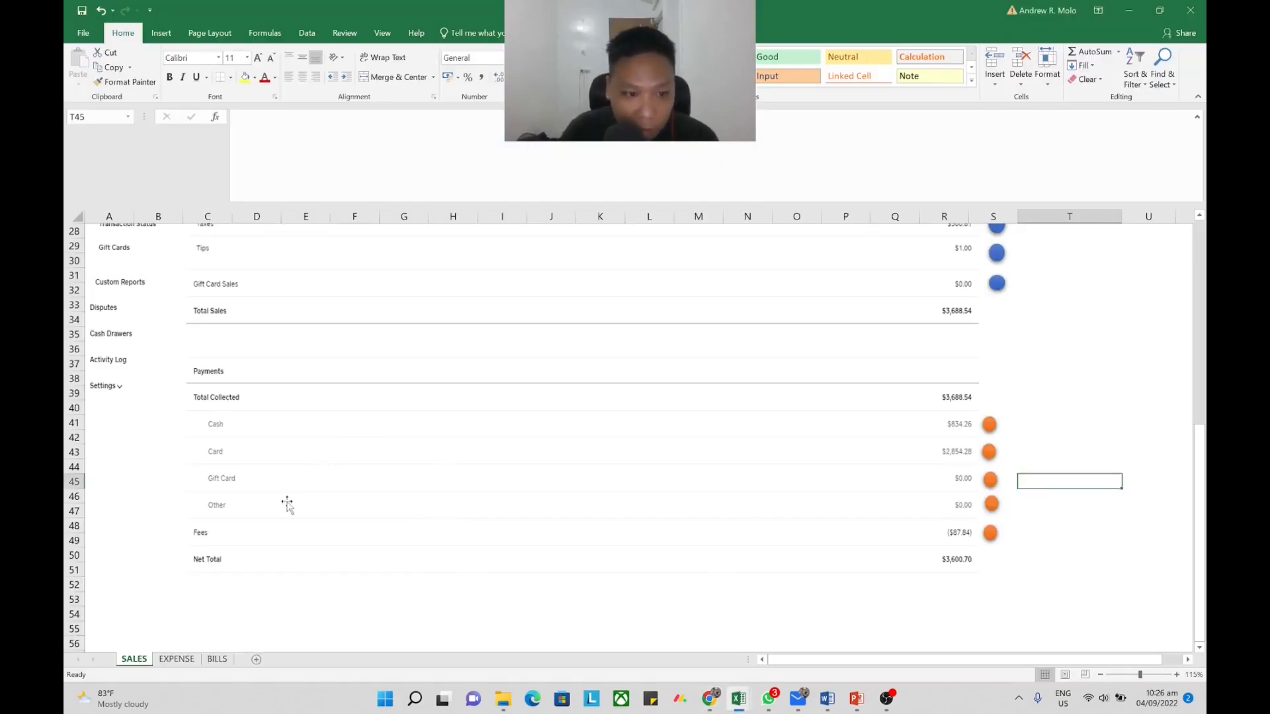
key("alt+Tab")
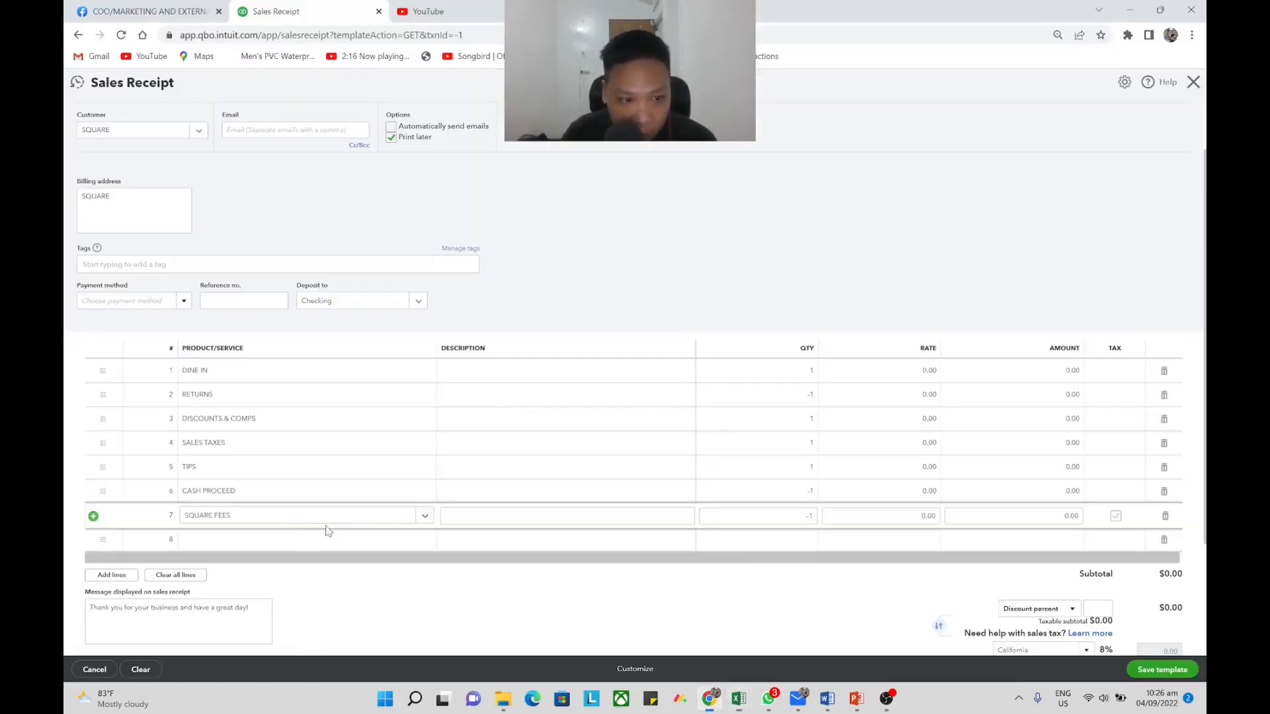
left_click(305, 541)
left_click(427, 541)
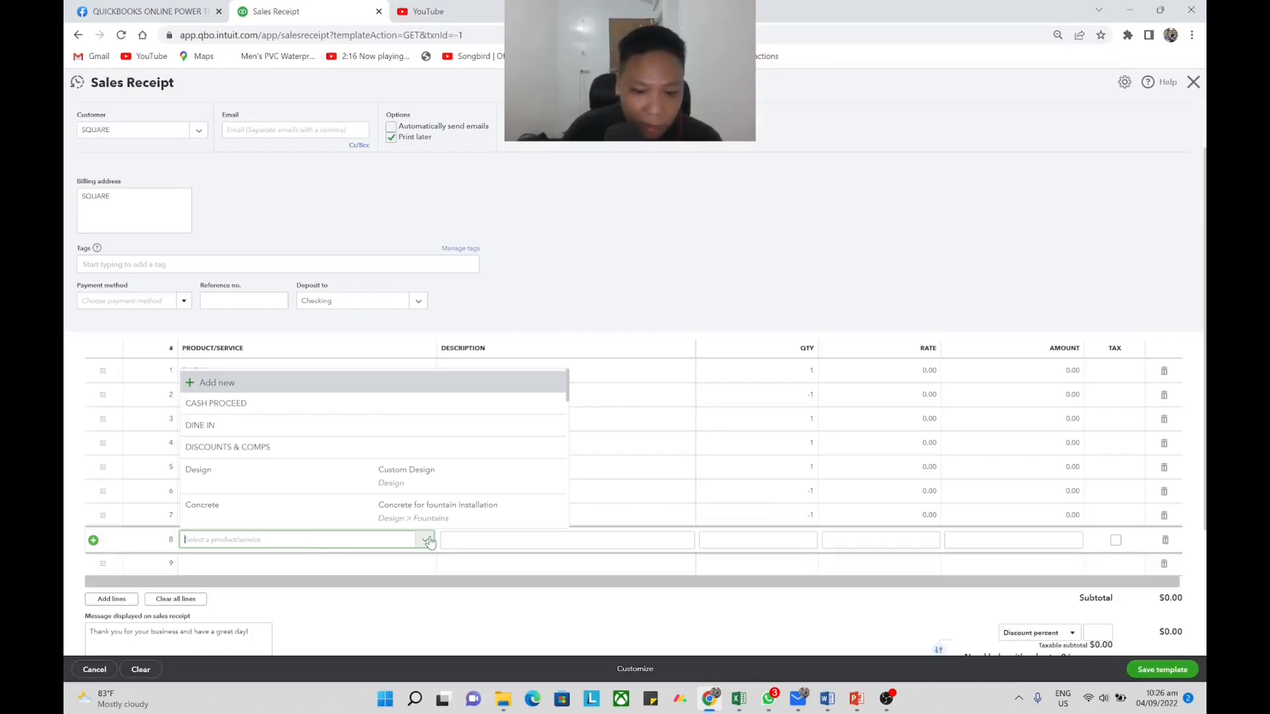
type("other")
key("BackSpace")
key("BackSpace")
key("BackSpace")
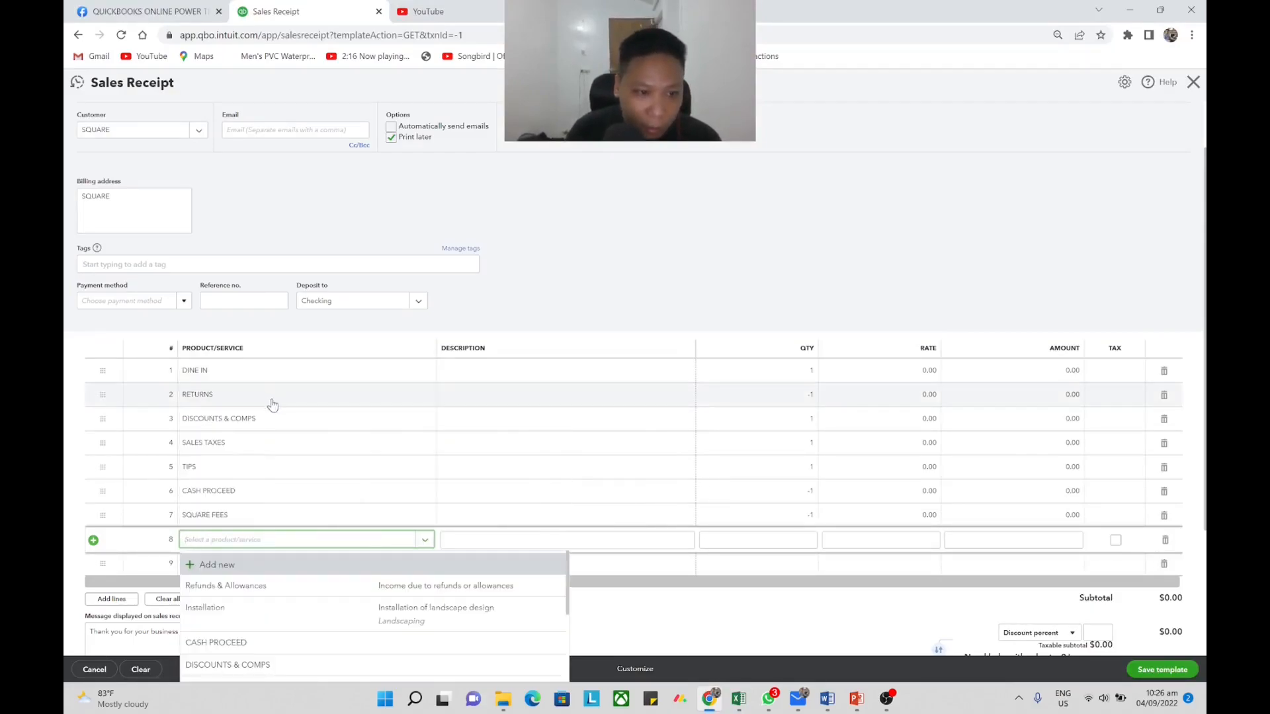
left_click(235, 573)
Add a new service item named OTHER FEES on line 8 of the sales receipt.
left_click(313, 542)
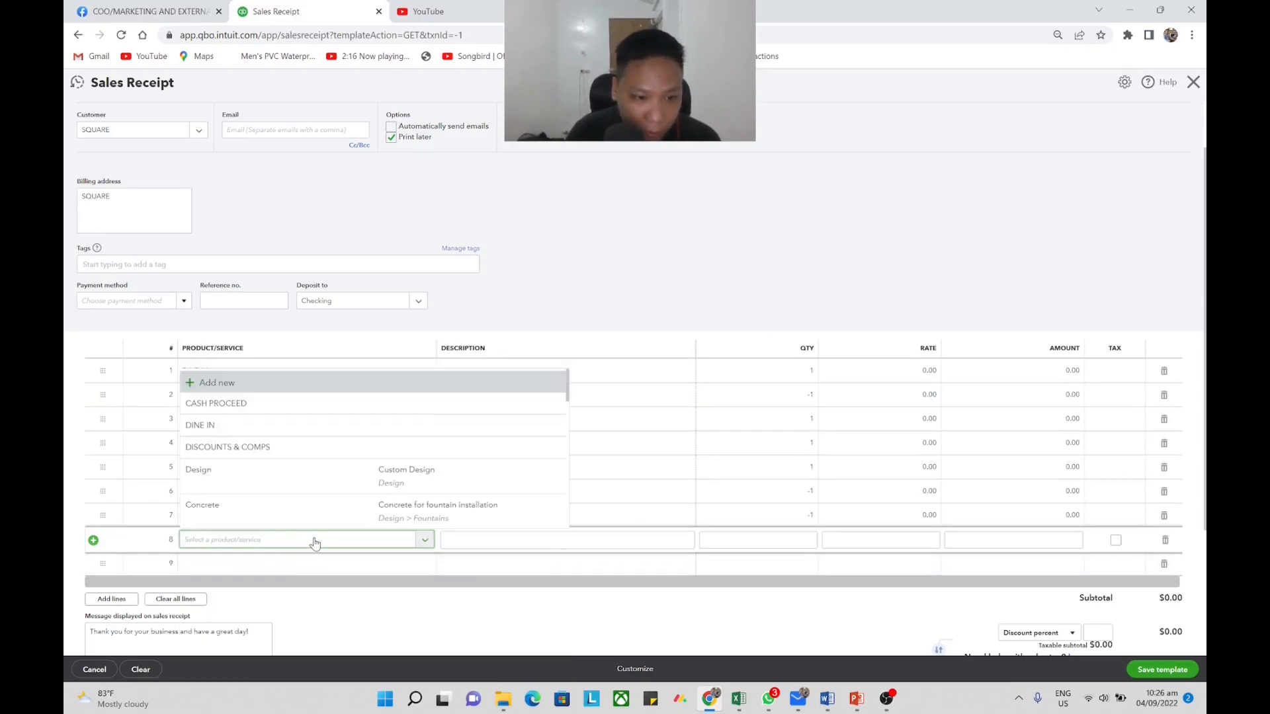
key("Return")
left_click(979, 260)
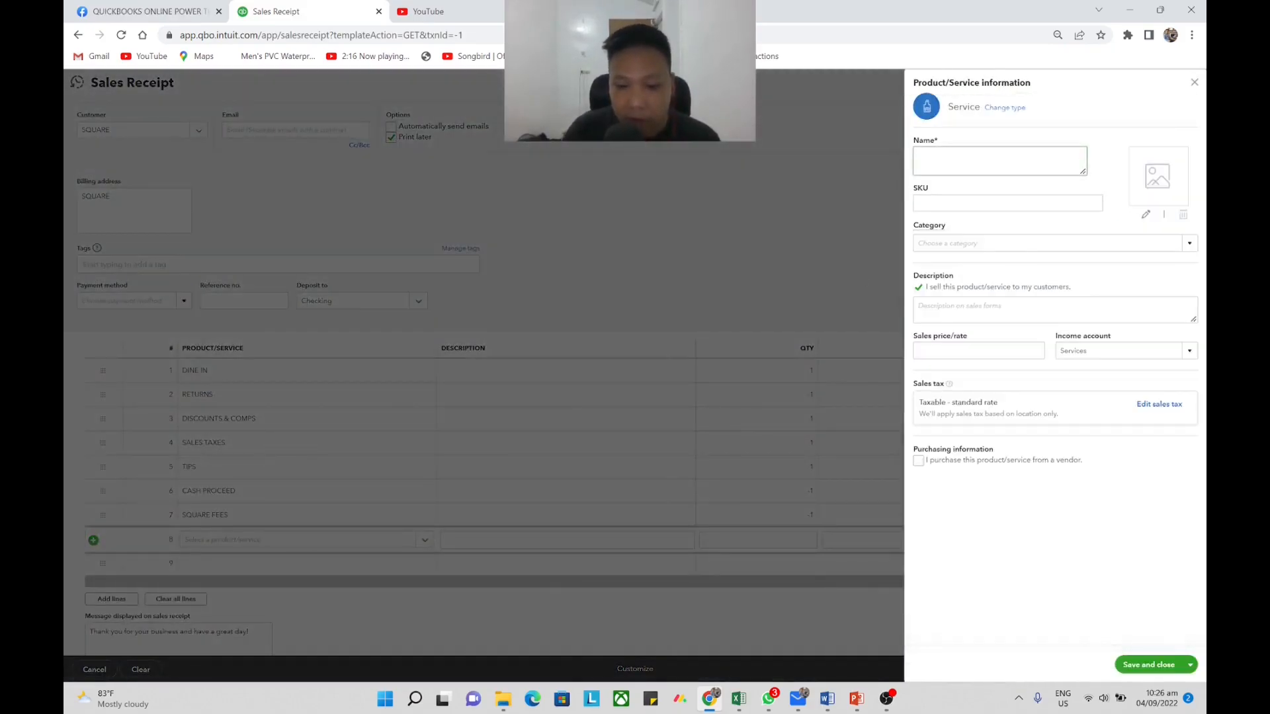
type("OTHER FEES")
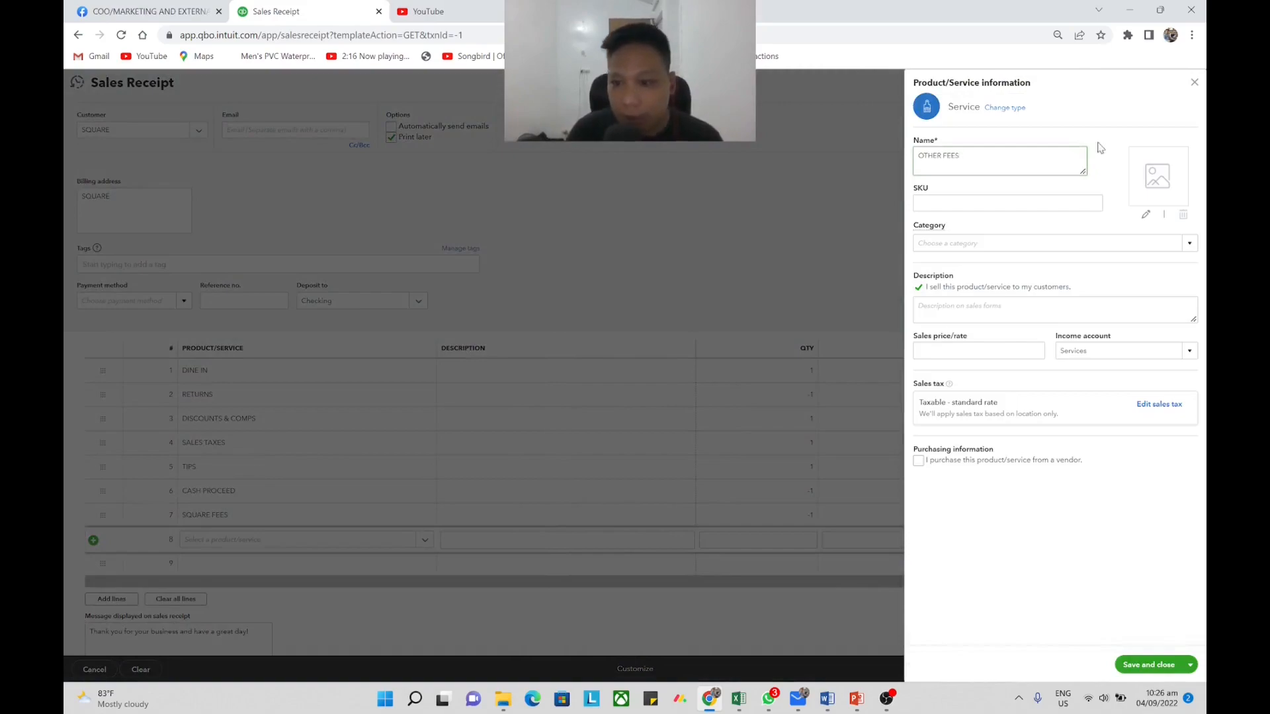
Start a new account for the OTHER FEES item's income account and set its account type to Expenses.
left_click(1117, 351)
scroll(1039, 403, "up", 5)
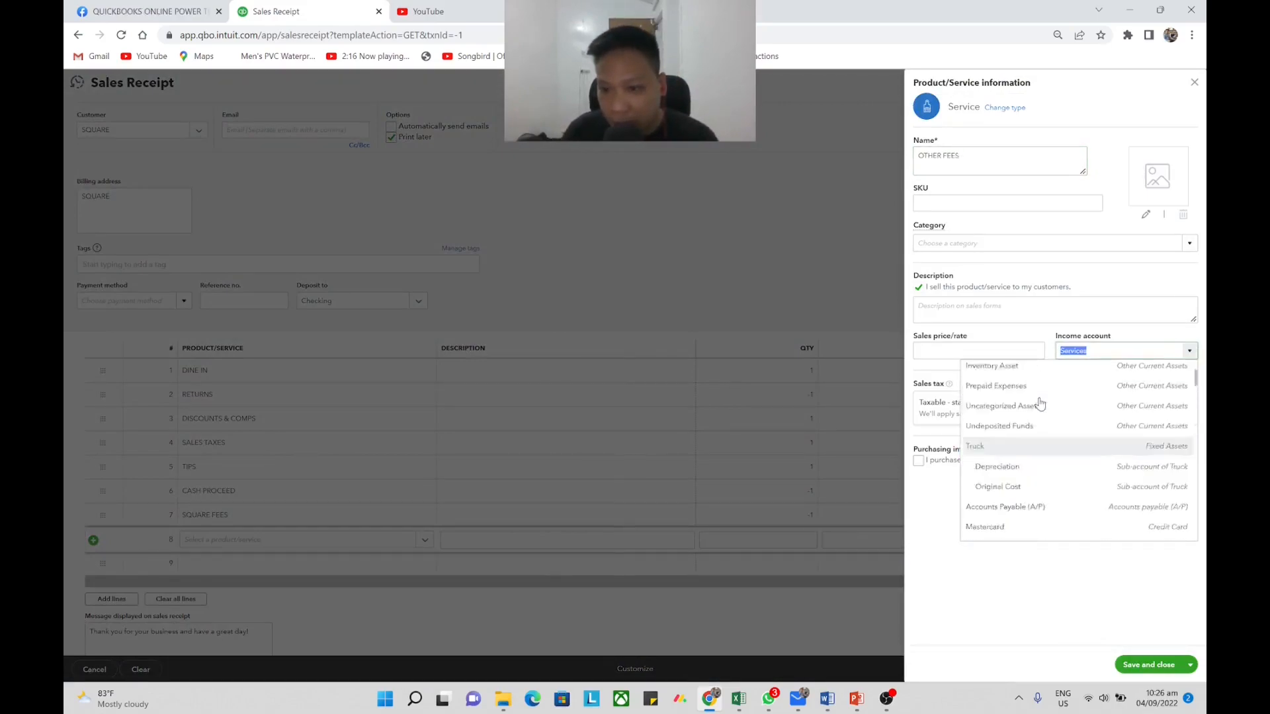
scroll(1040, 404, "up", 3)
left_click(1015, 369)
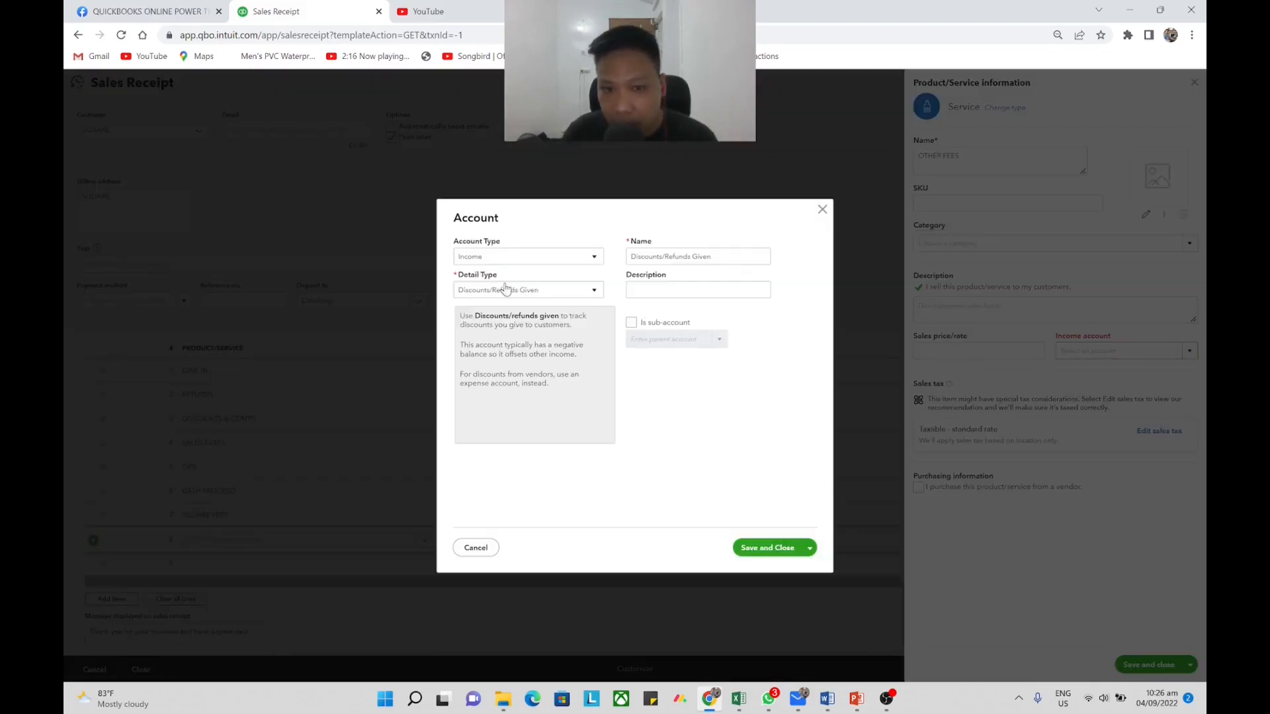
left_click(519, 257)
left_click(529, 421)
Look through the expense detail types and set the new account's detail type to Dues & subscriptions.
left_click(529, 291)
scroll(560, 436, "down", 2)
scroll(560, 452, "down", 4)
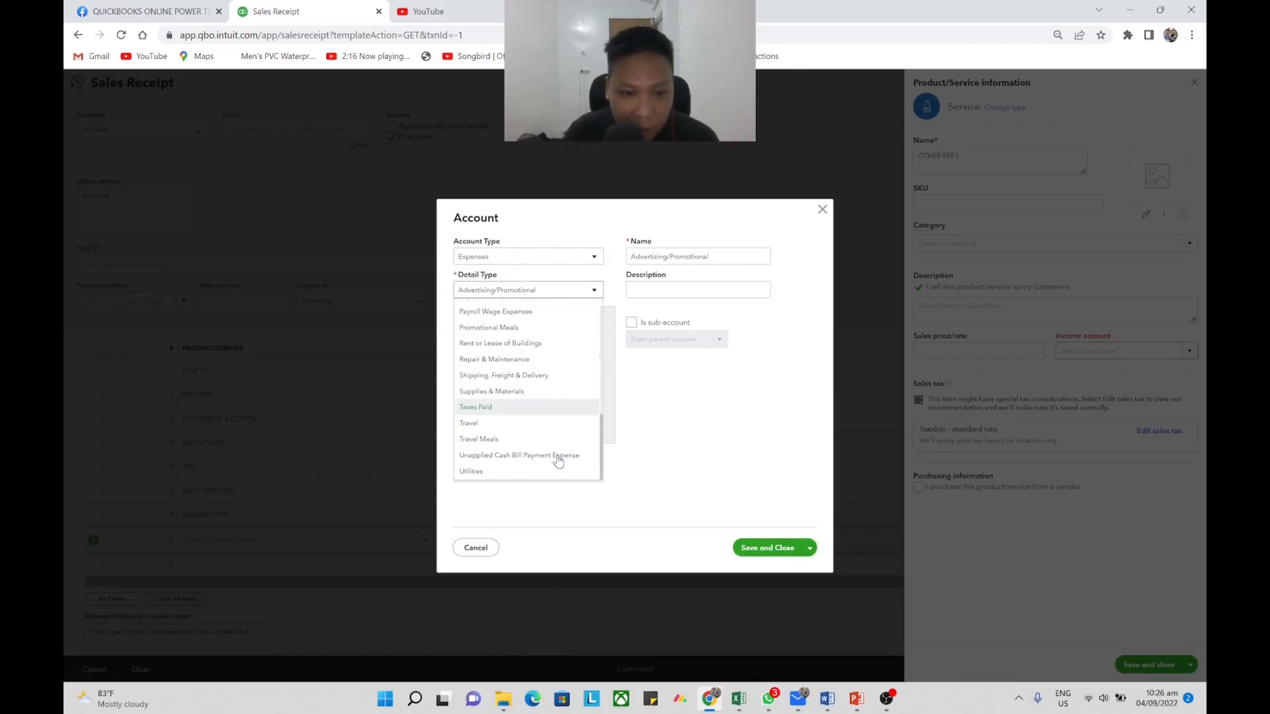
scroll(567, 422, "up", 5)
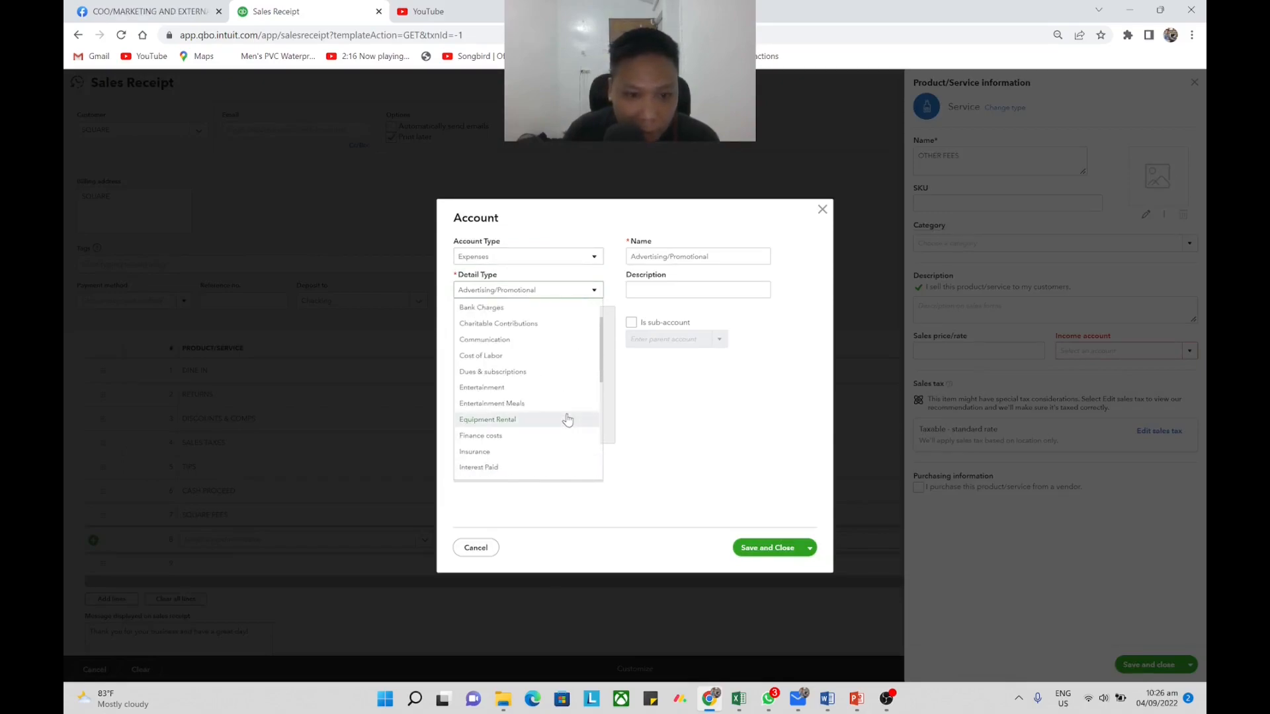
left_click(508, 378)
Name the new expense account Other Square fees.
left_click_drag(726, 258, 516, 257)
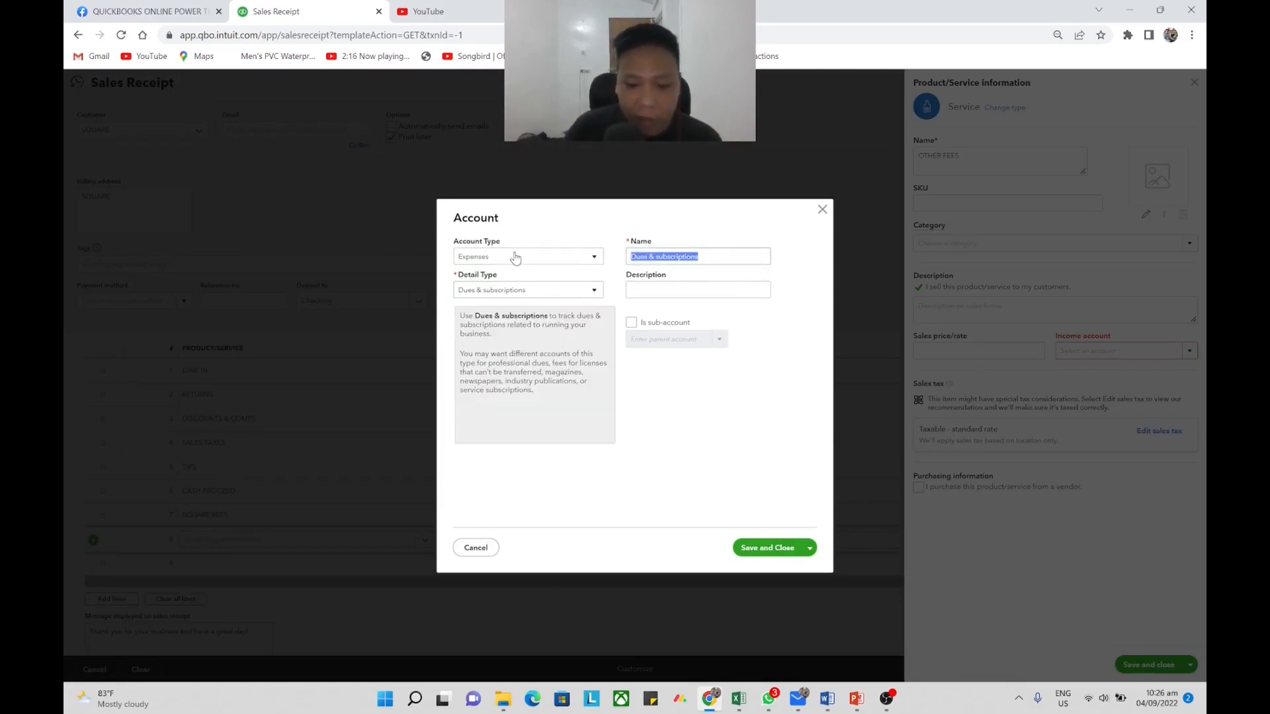
type("Other")
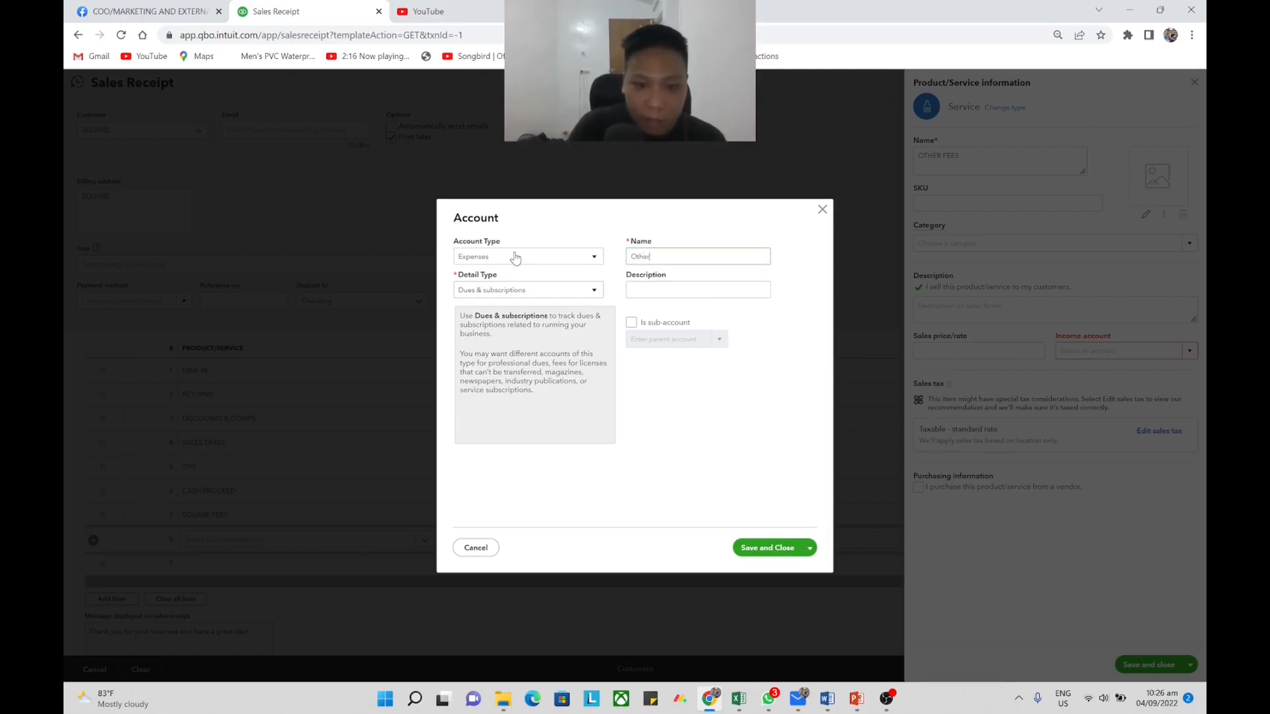
type(" sqa")
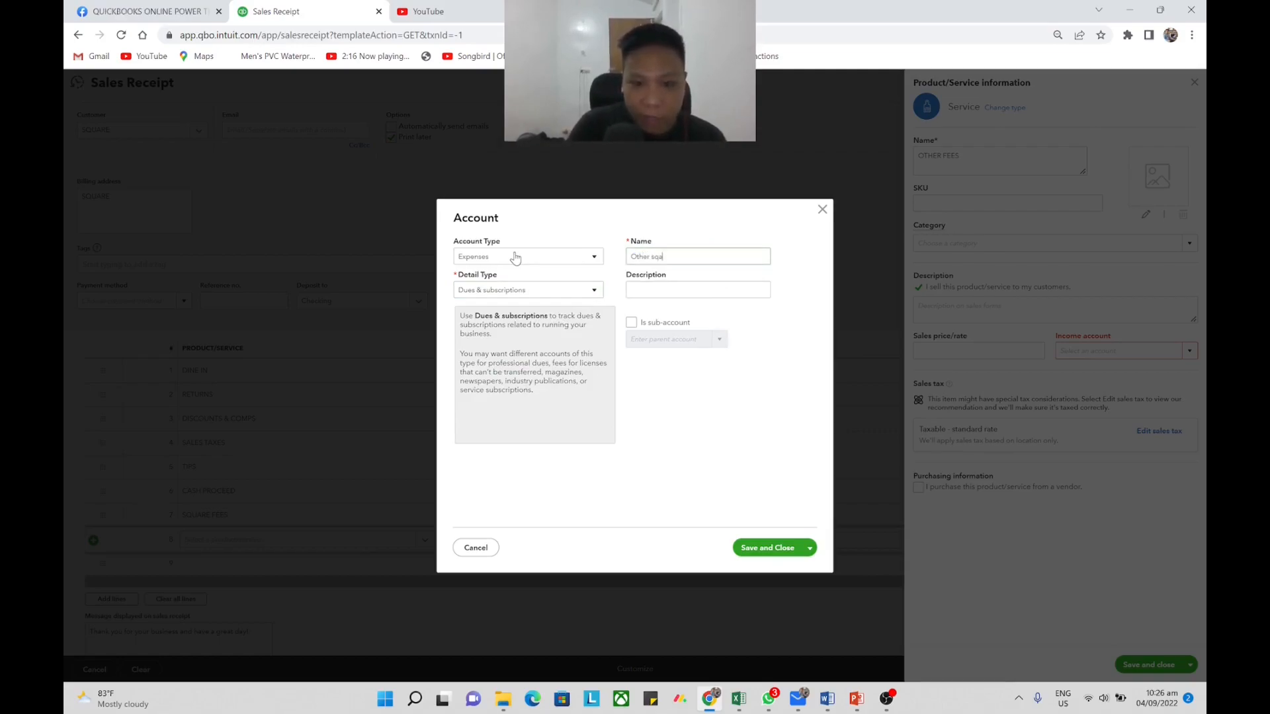
type("ure fees")
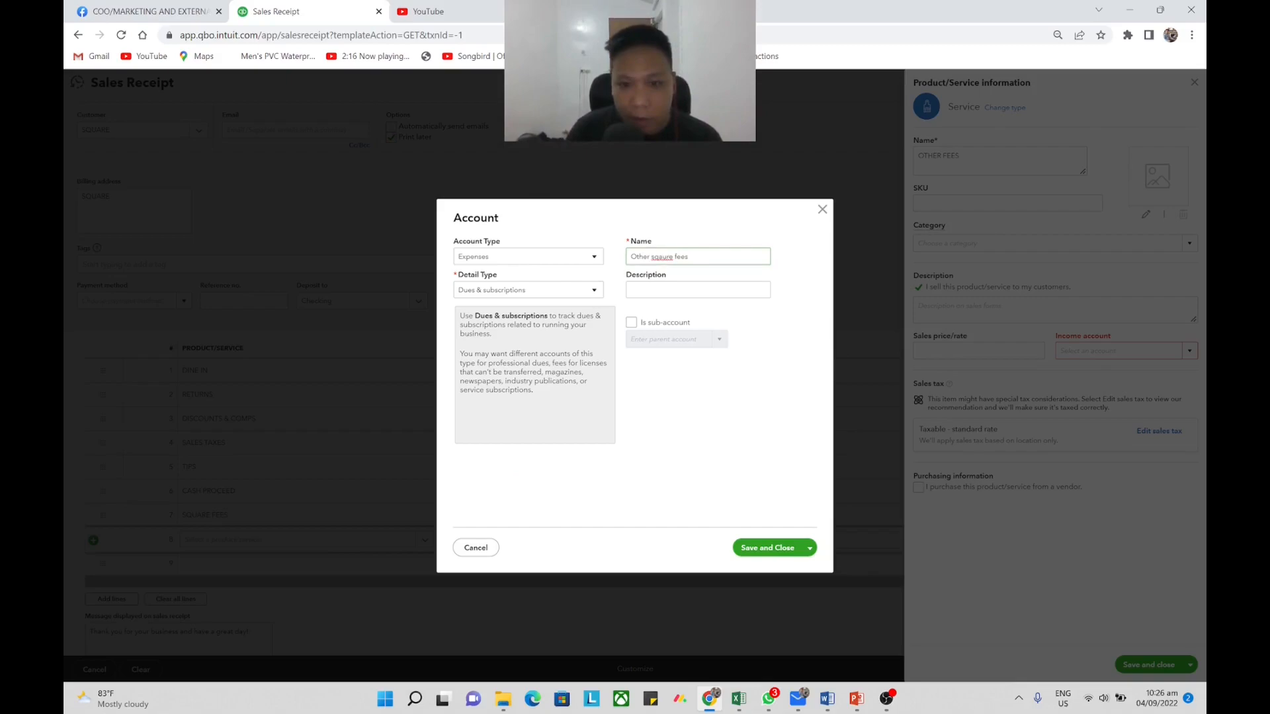
key("BackSpace")
type("S")
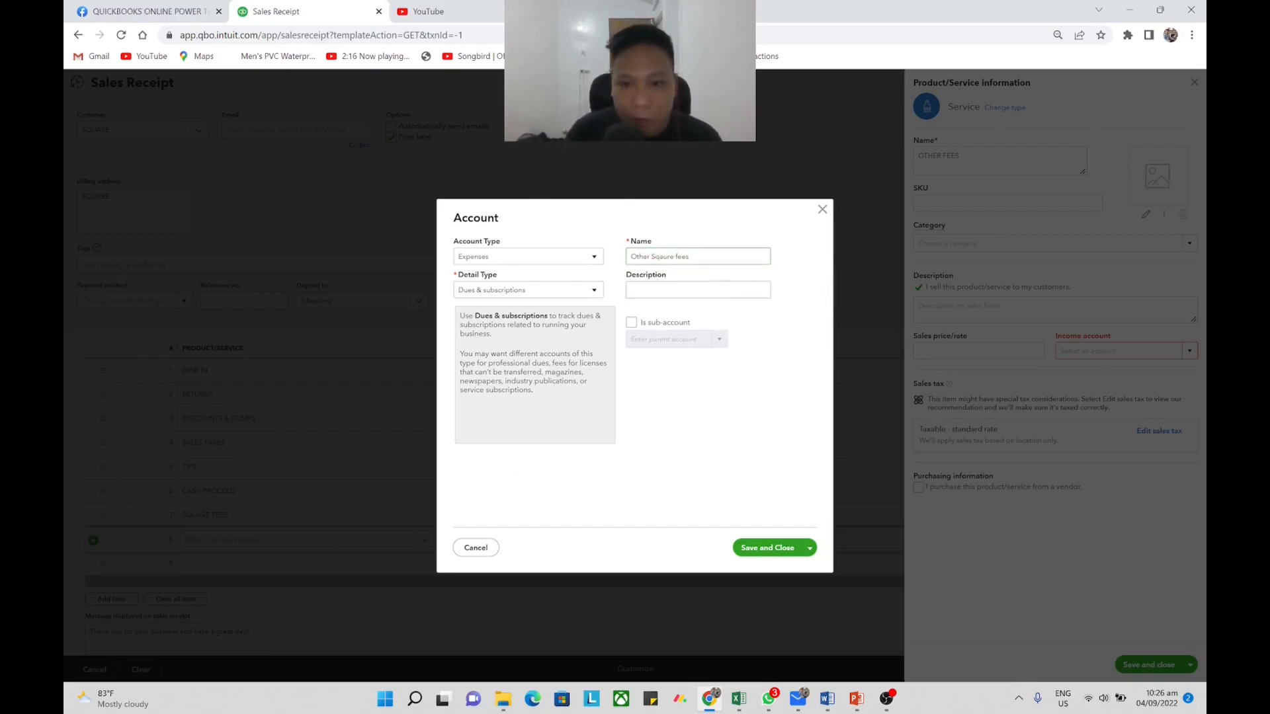
left_click(668, 257)
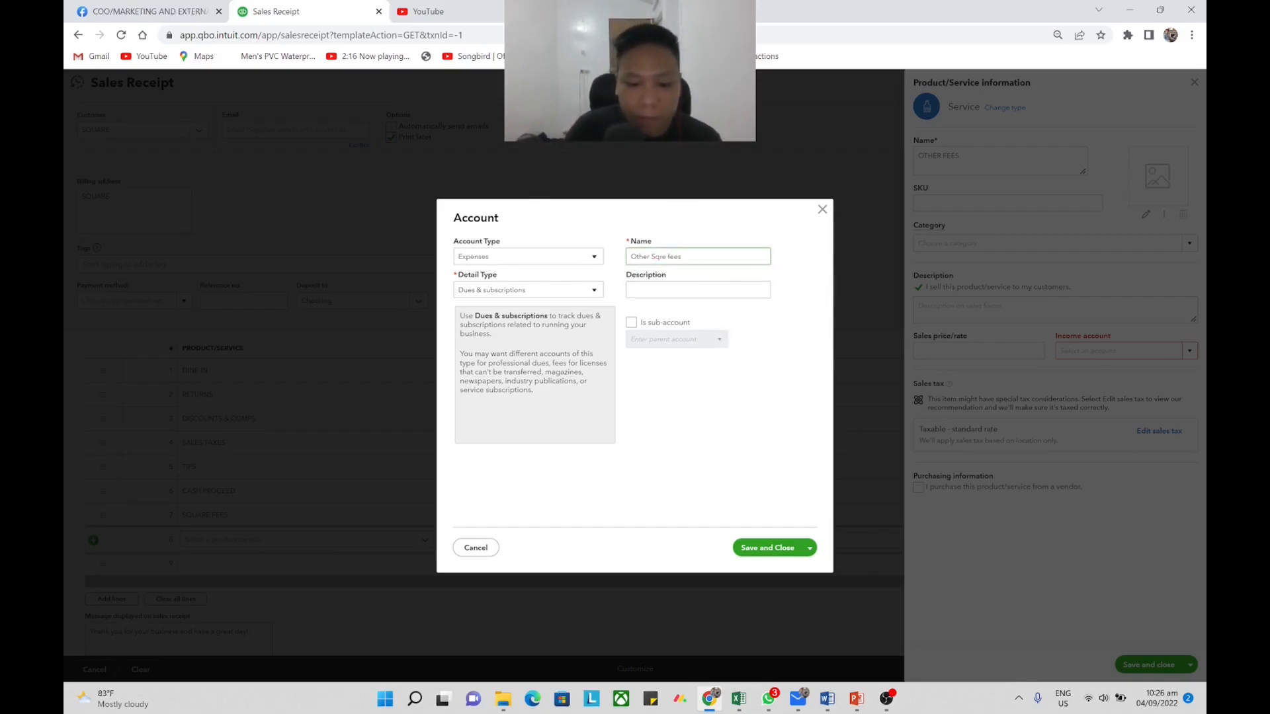
Save the new account, select Other Square fees as the OTHER FEES item's income account and save the item.
left_click(767, 547)
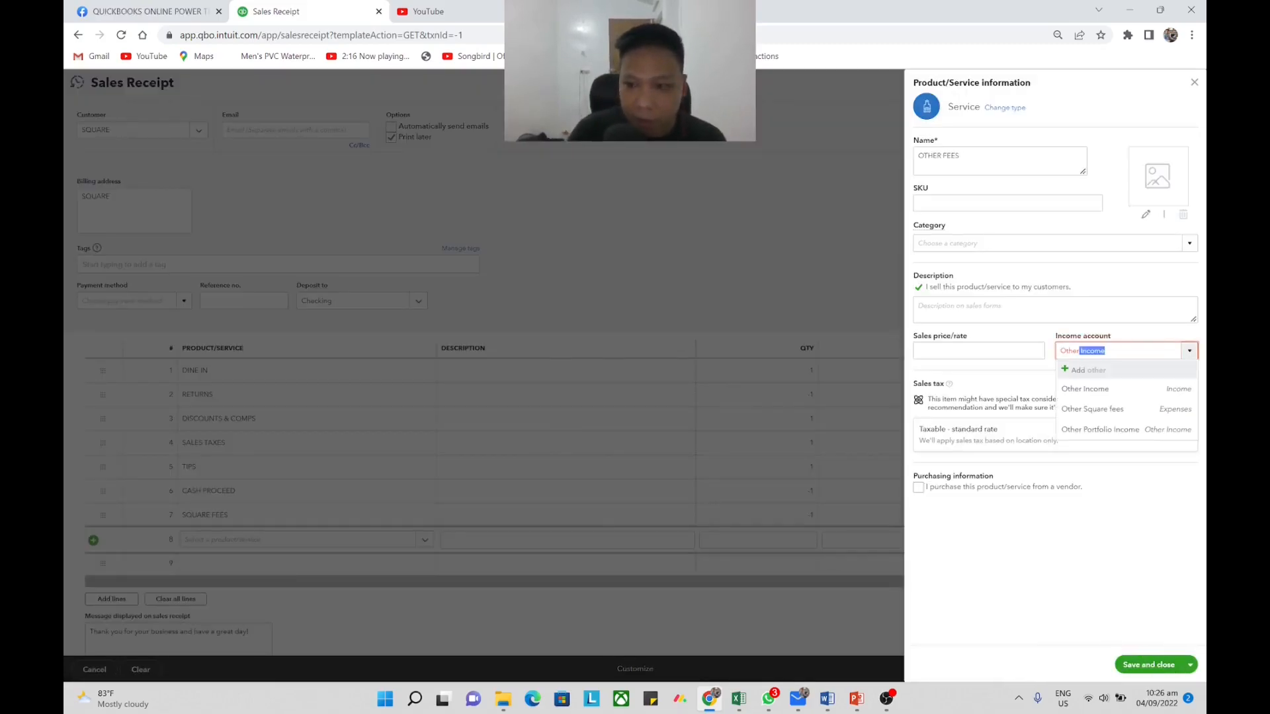
left_click(1128, 407)
left_click(1149, 666)
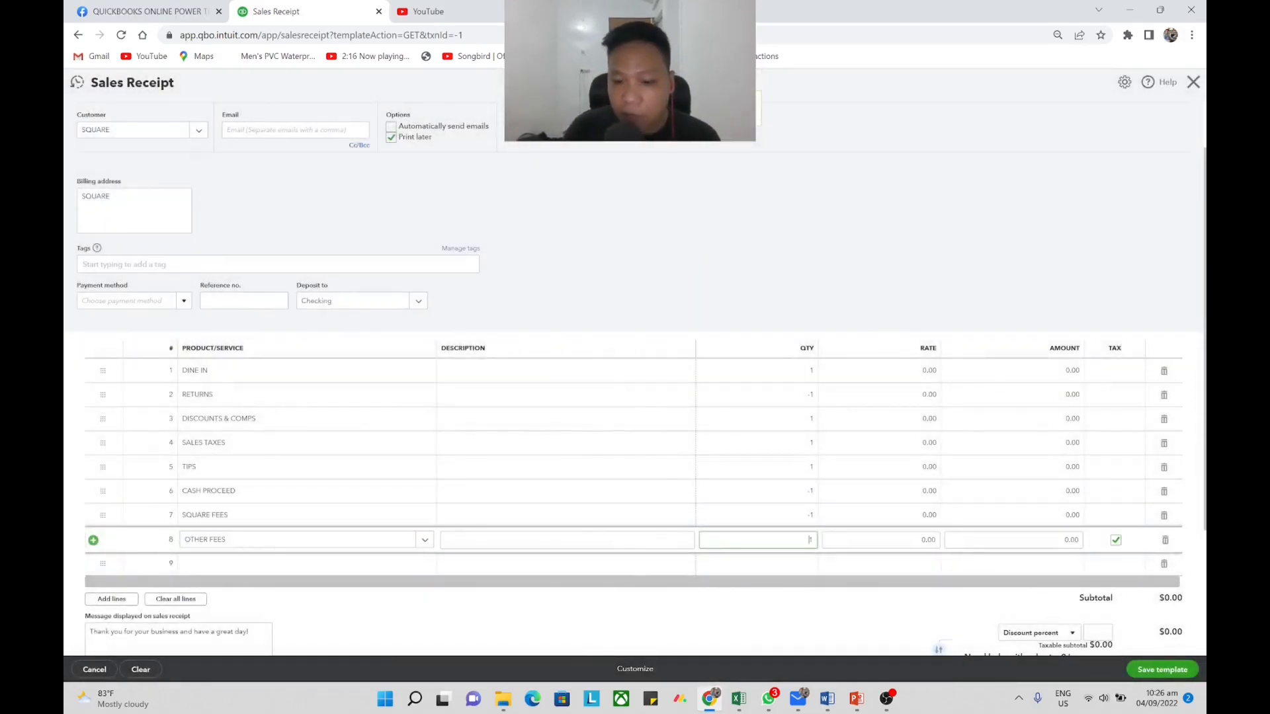
Set the OTHER FEES line's quantity to -1, make the line non-taxable and save the recurring template.
left_click(1115, 540)
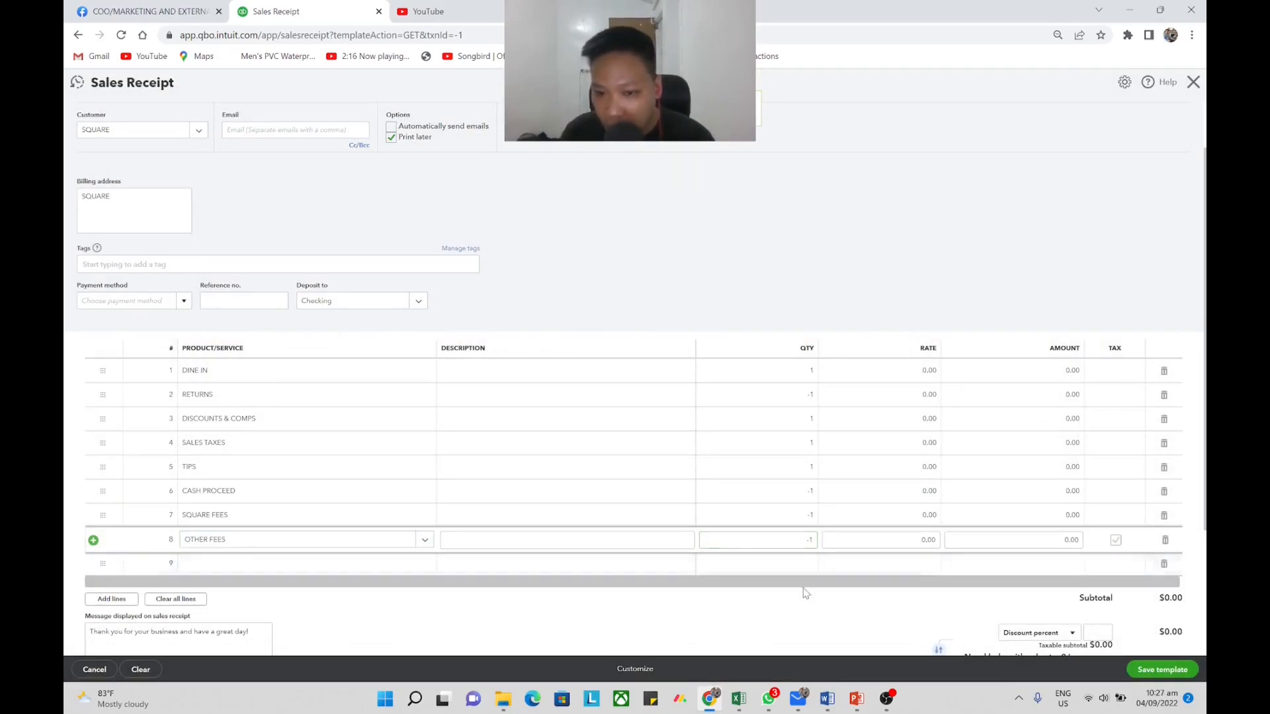
left_click(695, 593)
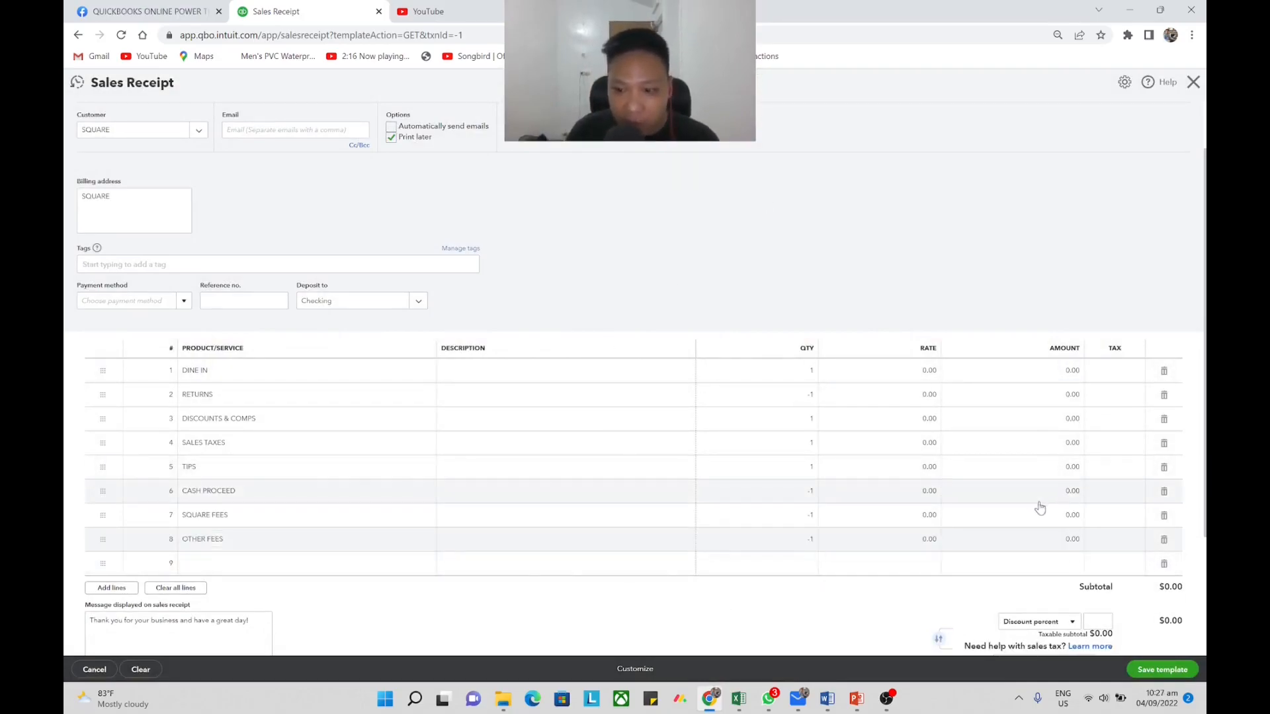
scroll(676, 341, "up", 1)
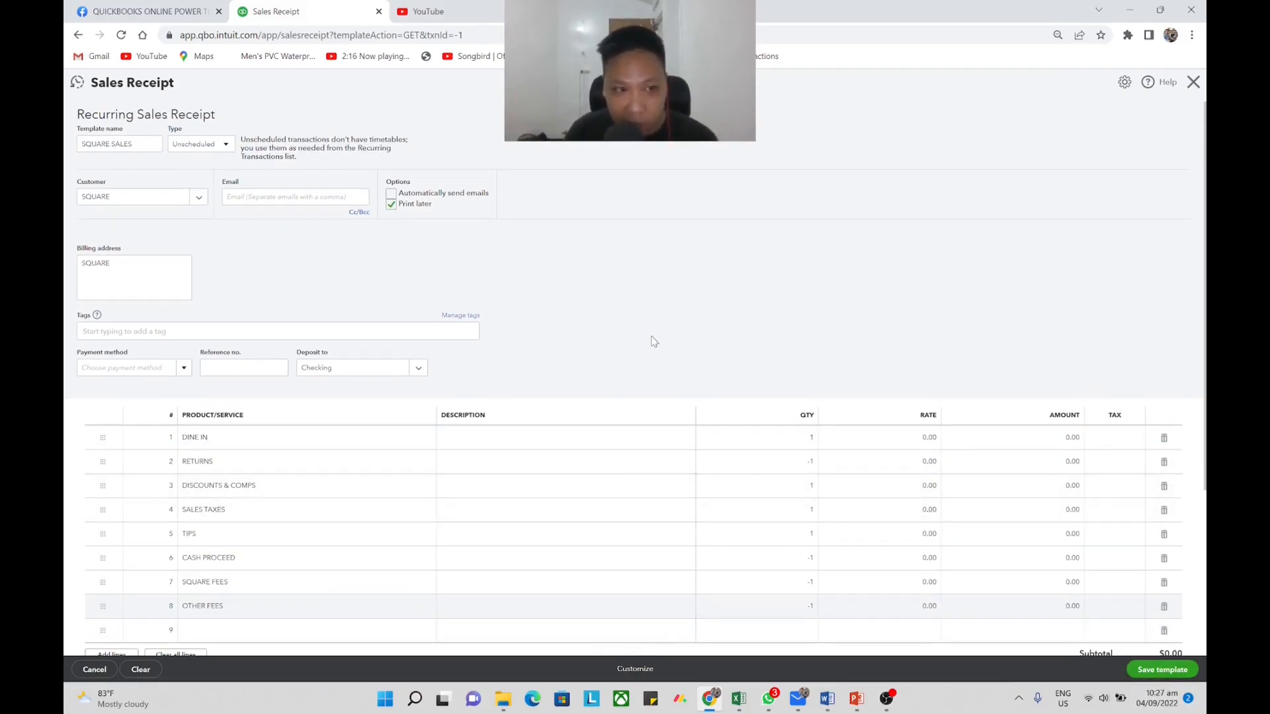
left_click(1162, 672)
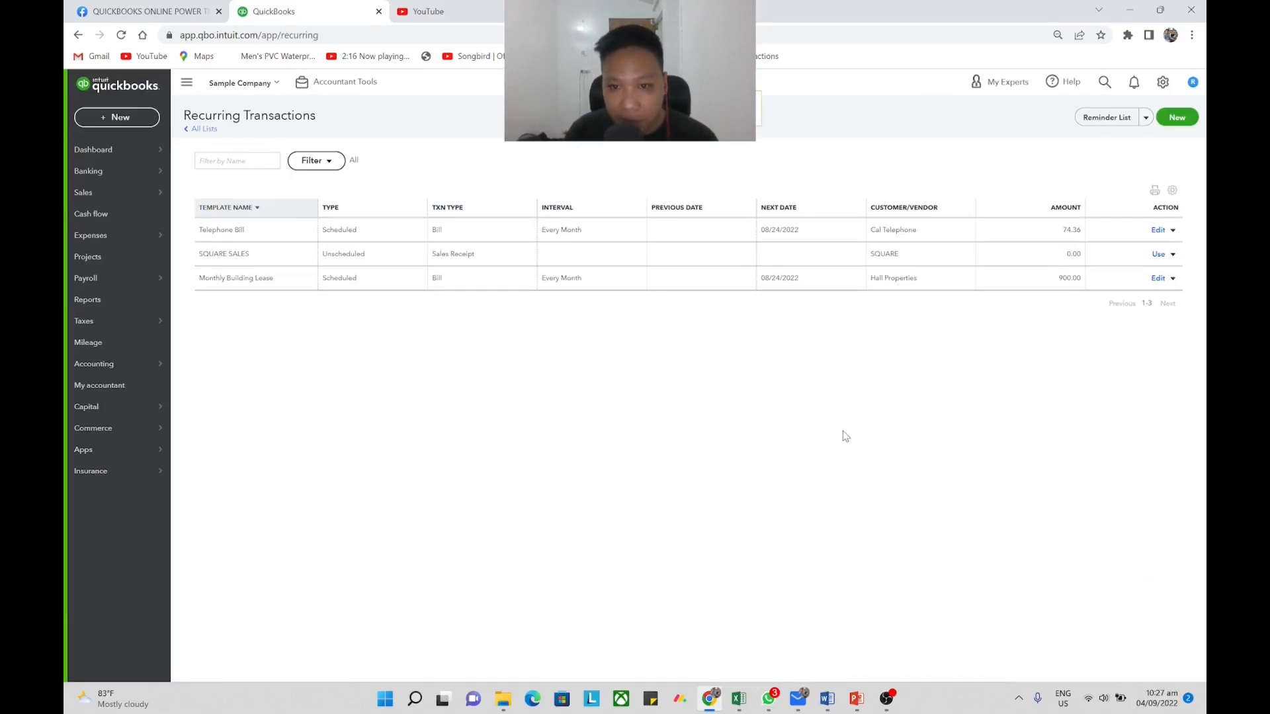
Switch to the sales summary workbook in Excel and enter the card amount 2854.28 in cell T43.
key("super+Tab")
left_click(664, 346)
scroll(567, 431, "down", 3)
scroll(515, 437, "up", 4)
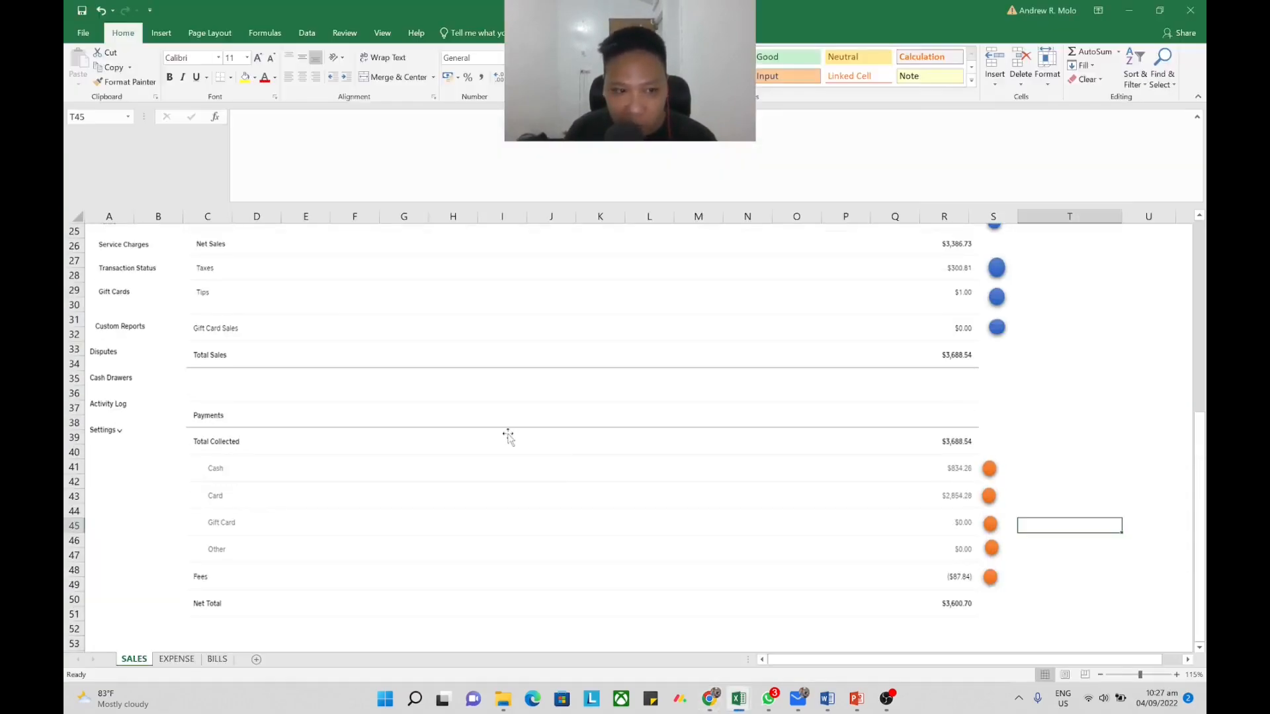
scroll(1071, 583, "down", 1)
left_click(1067, 455)
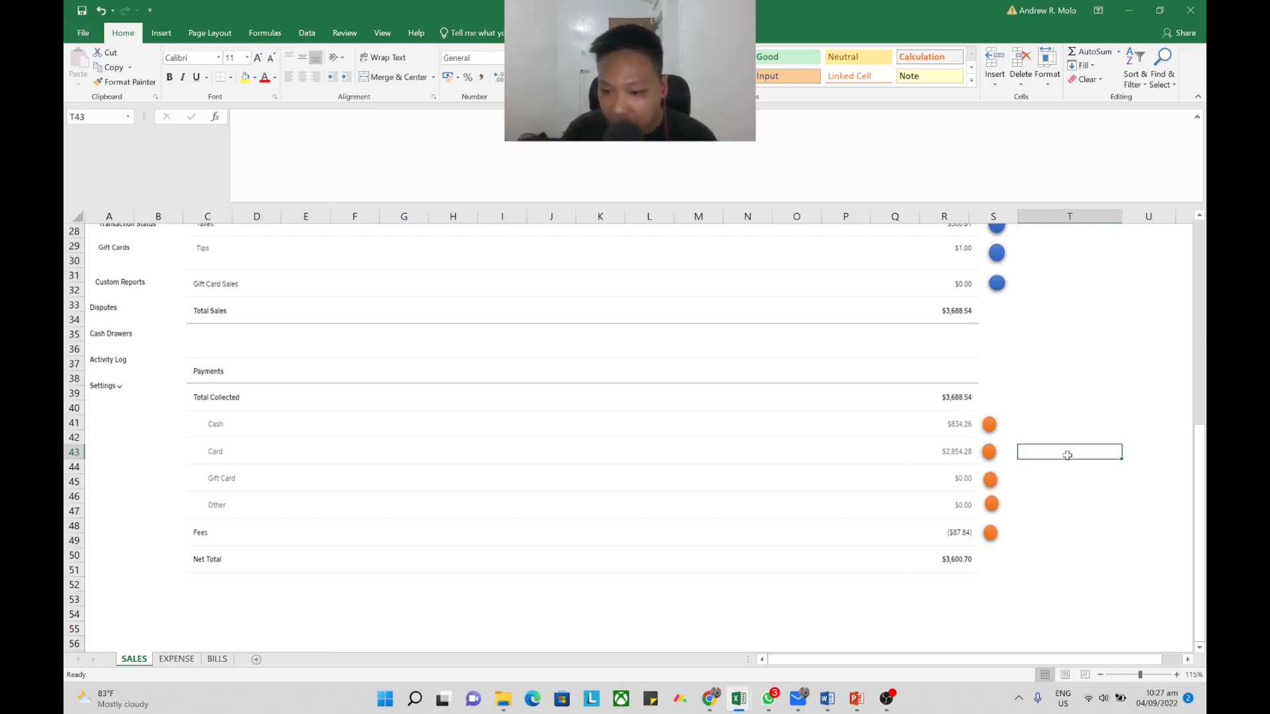
type("2854.2")
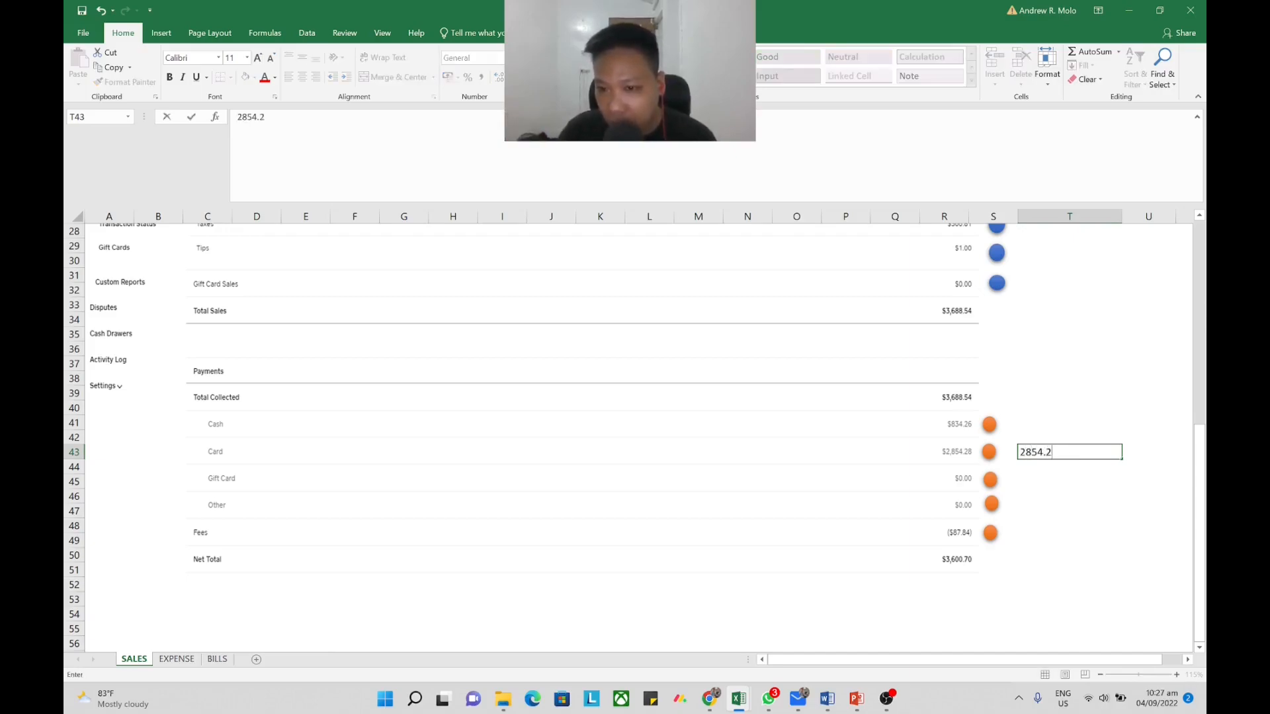
type("8")
key("Return")
left_click(1065, 453)
key("Return")
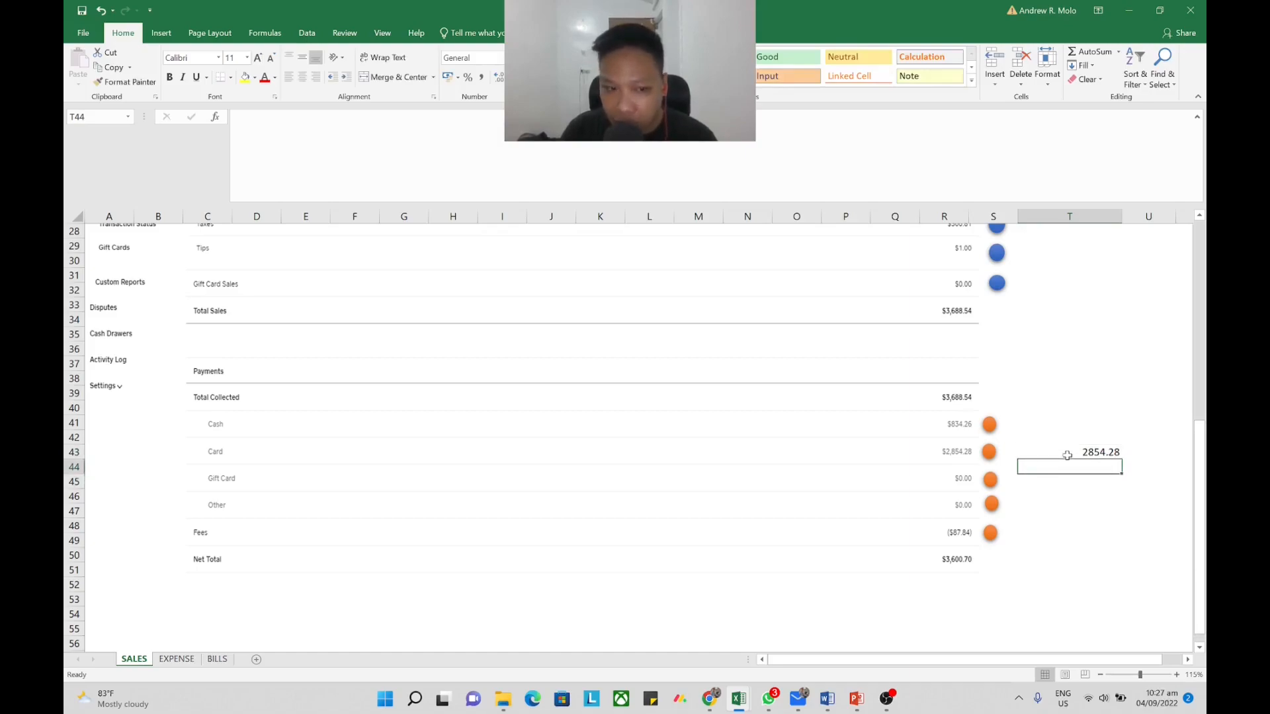
Enter the Square fees as -87.84 in cell T44.
type("-8")
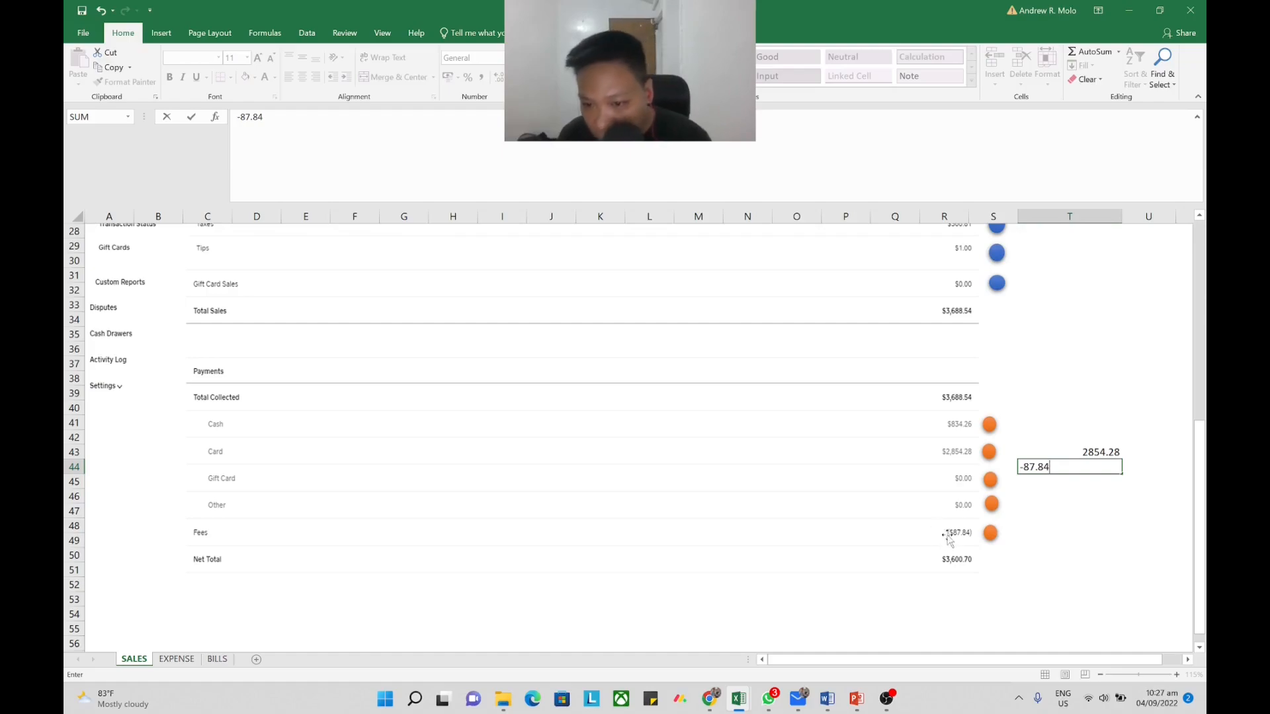
type("7.84")
key("Return")
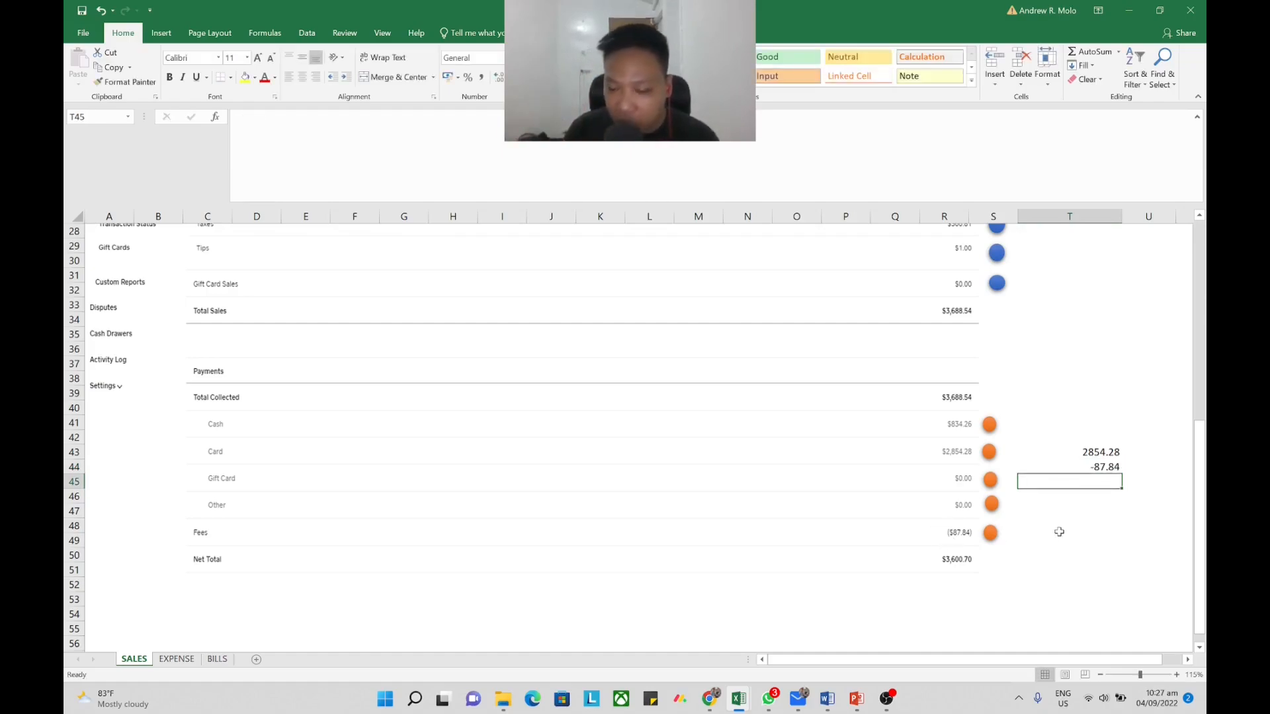
Total T43:T44 with a SUM formula in cell T45 and apply the comma number style.
type("=sunm")
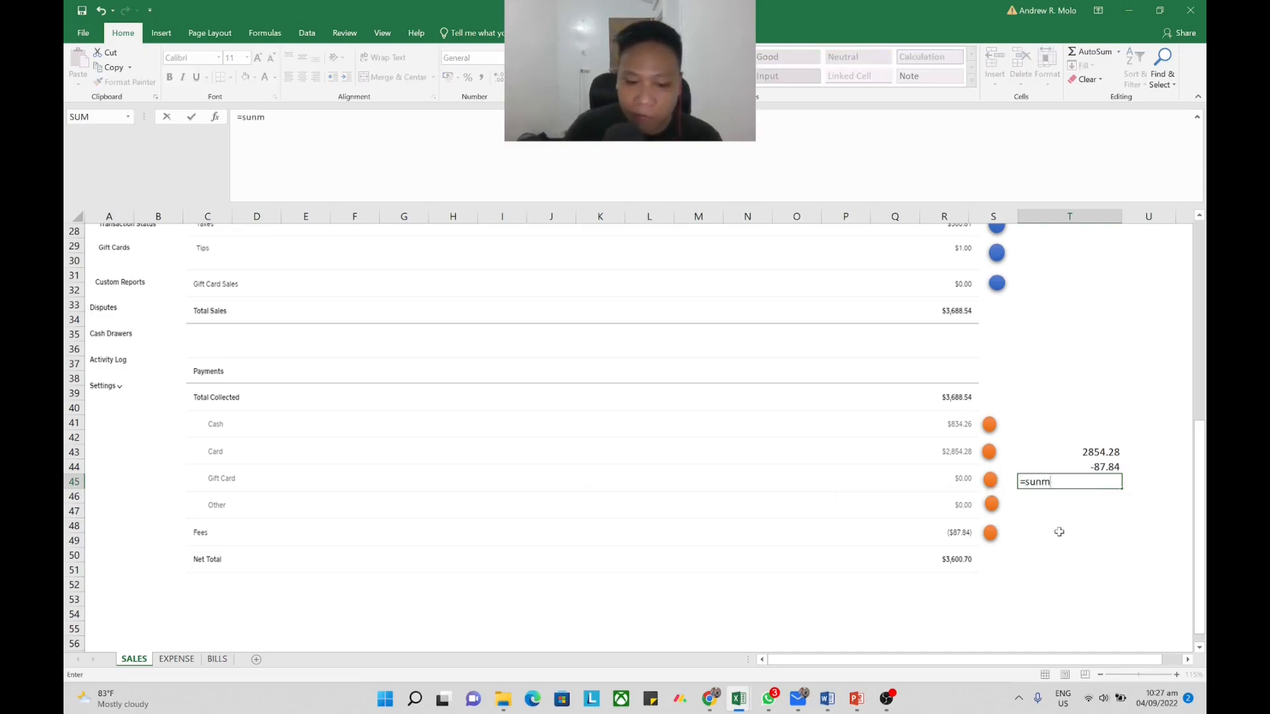
key("BackSpace")
type("m(")
key("Up")
key("shift+Up")
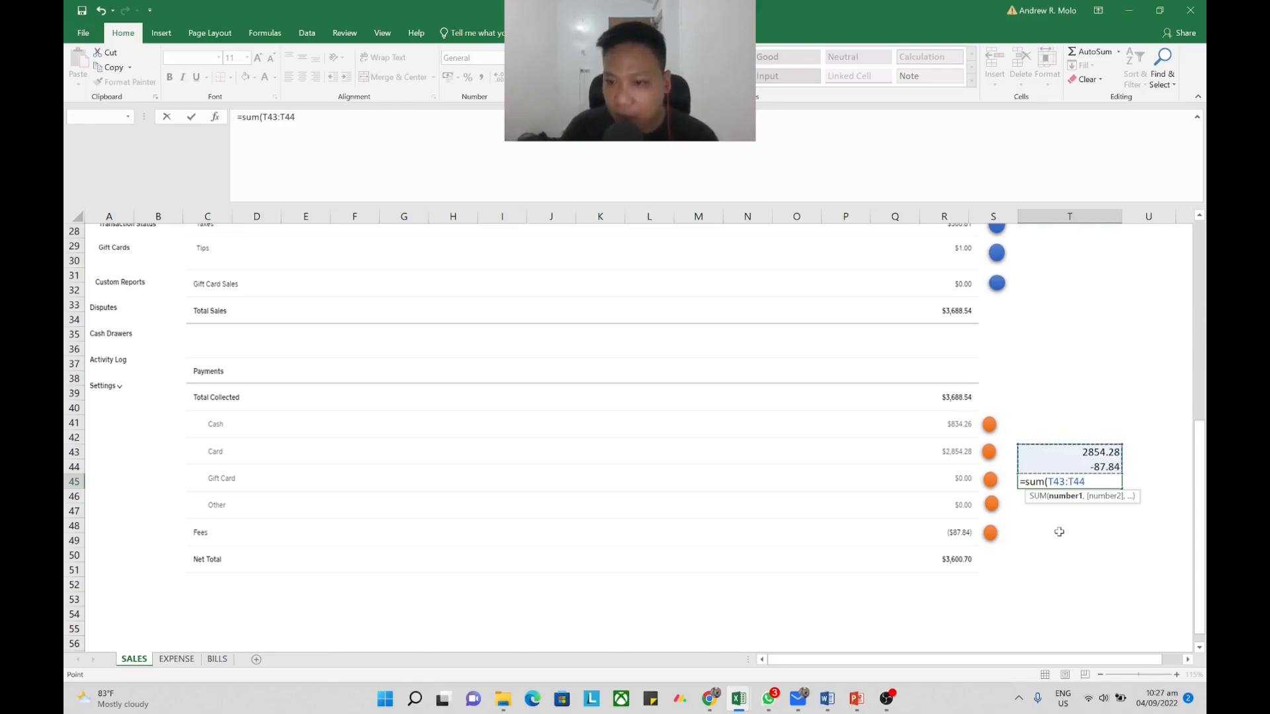
key("Return")
key("Up")
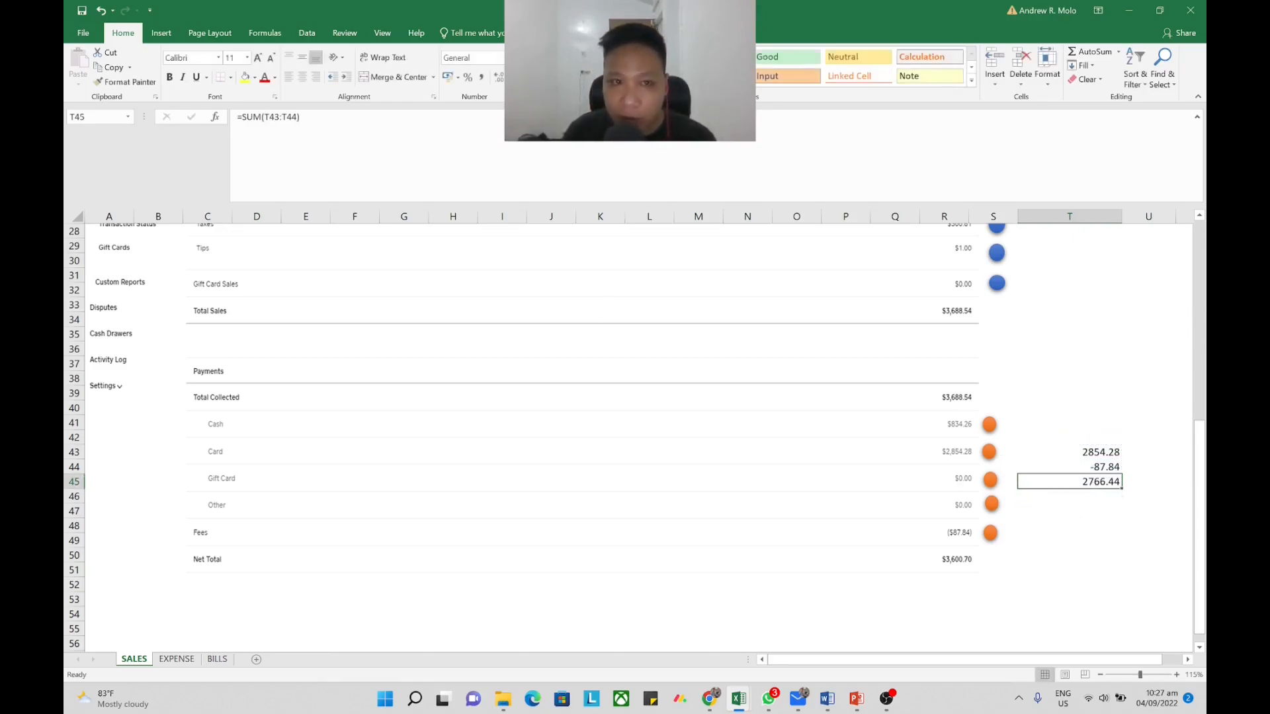
left_click(480, 76)
Switch back to QuickBooks and use the SQUARE SALES recurring template to open a new sales receipt.
key("alt+Tab")
key("alt+Tab")
scroll(954, 402, "up", 8)
scroll(927, 495, "down", 3)
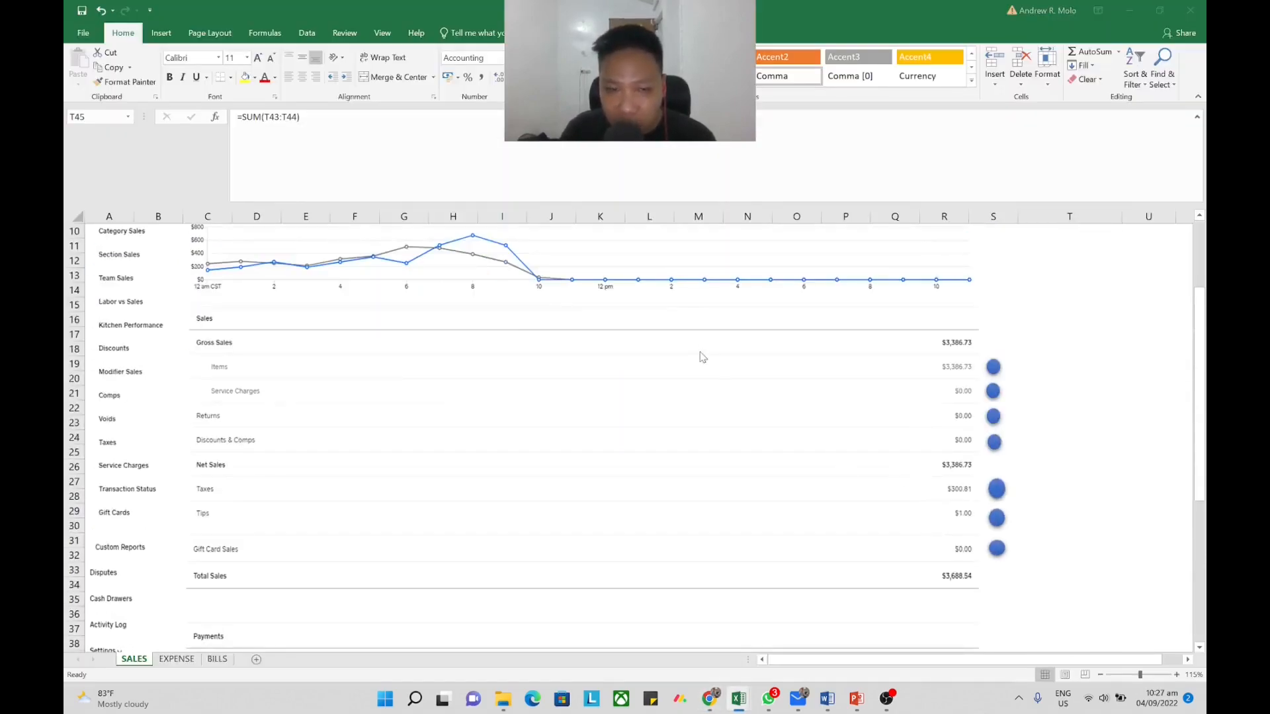
key("alt+Tab")
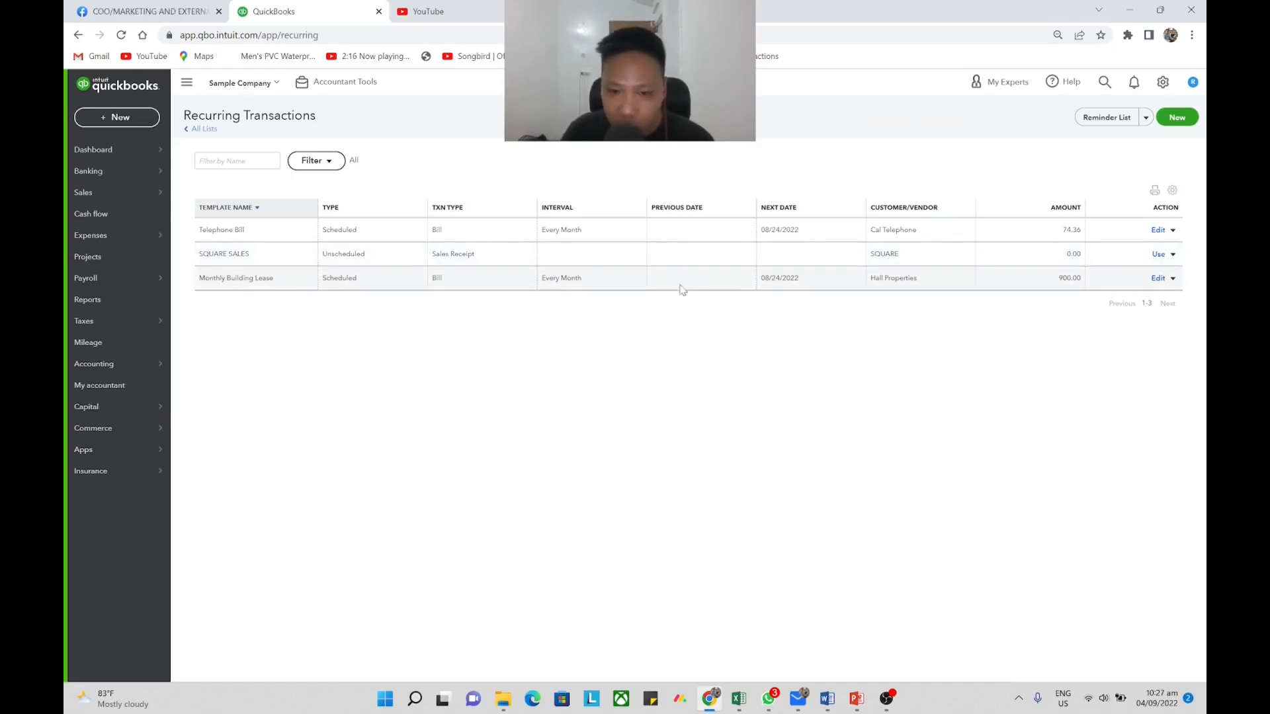
left_click(1157, 257)
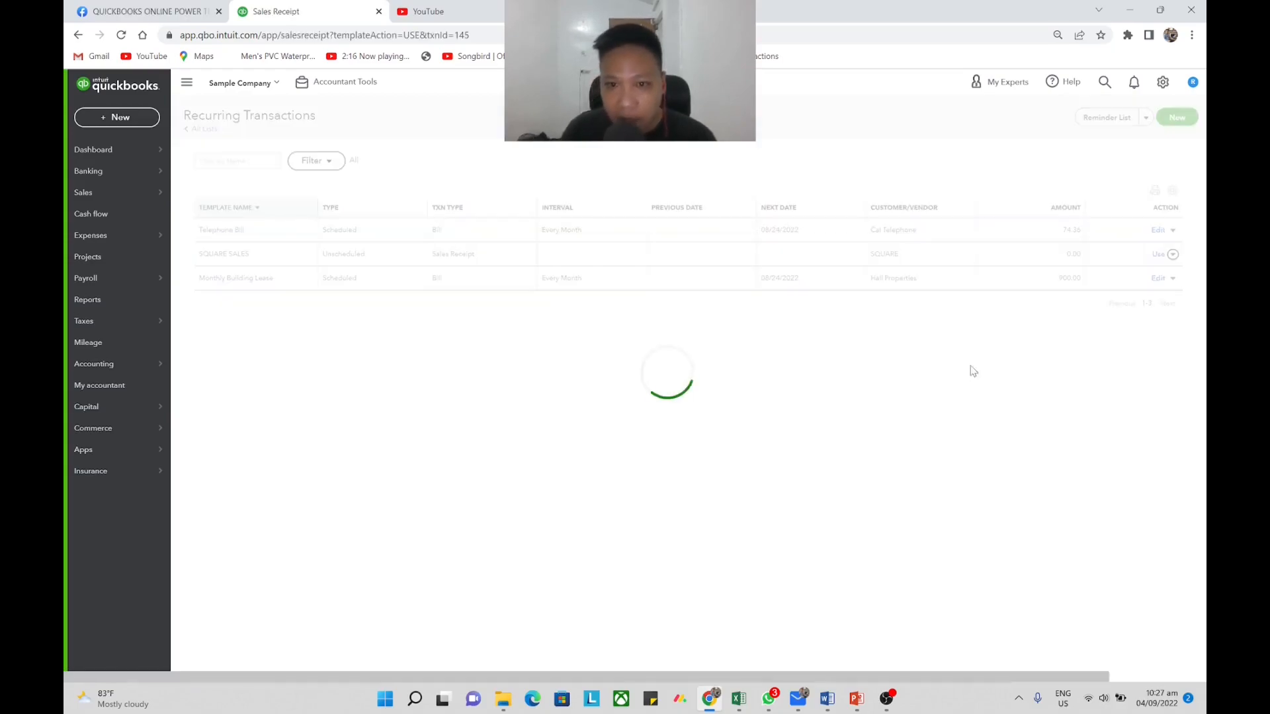
scroll(717, 399, "down", 3)
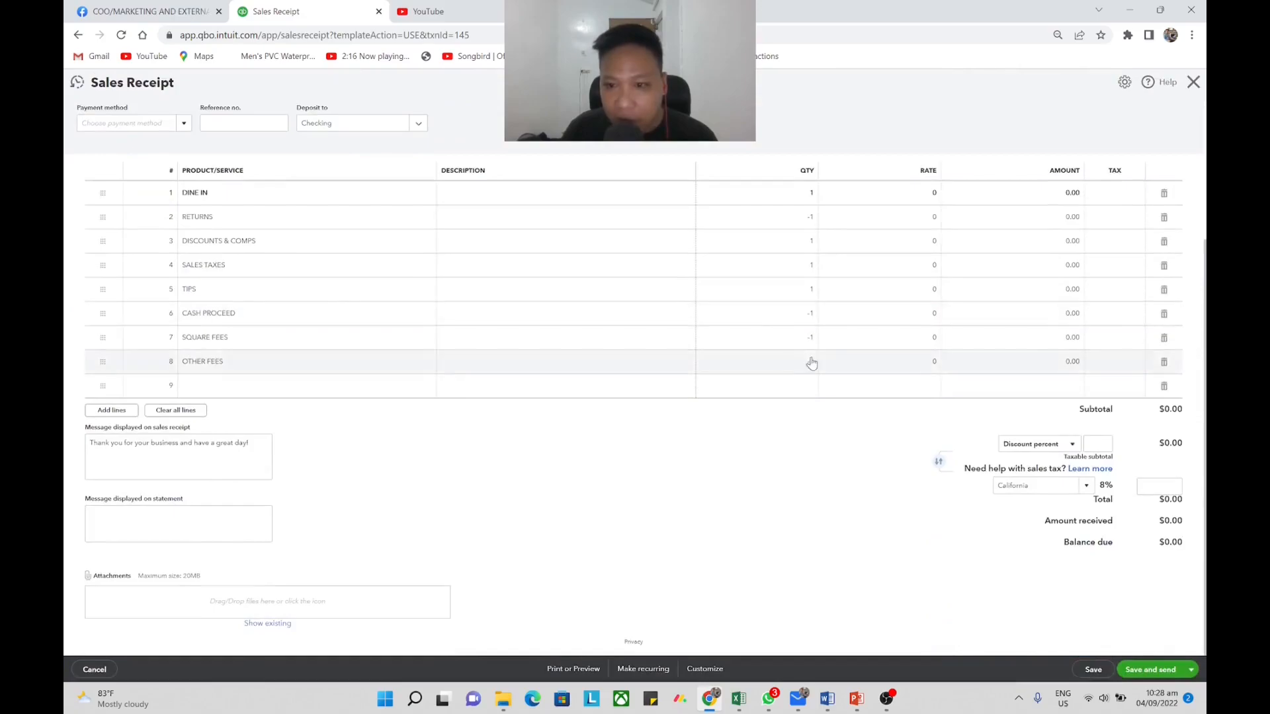
scroll(645, 309, "up", 2)
scroll(685, 400, "down", 2)
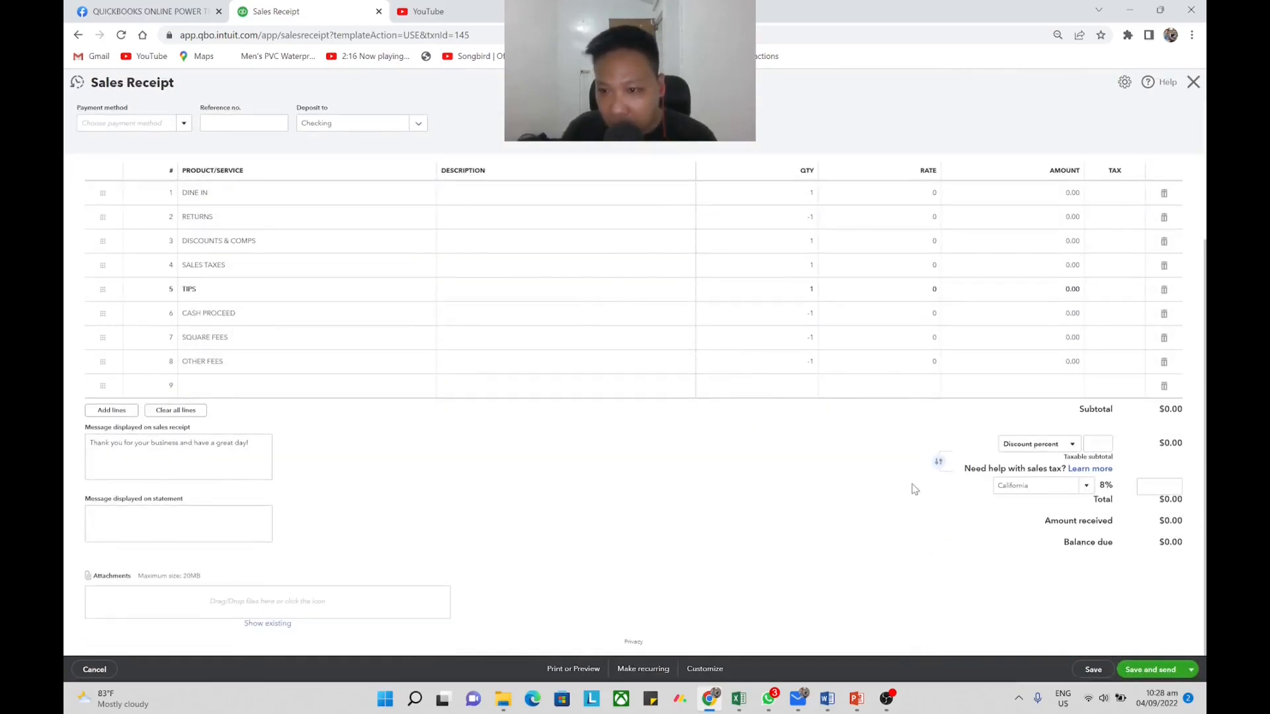
Switch to Excel and highlight the net card total in cell T45 with yellow fill.
key("alt+Tab")
scroll(965, 595, "down", 8)
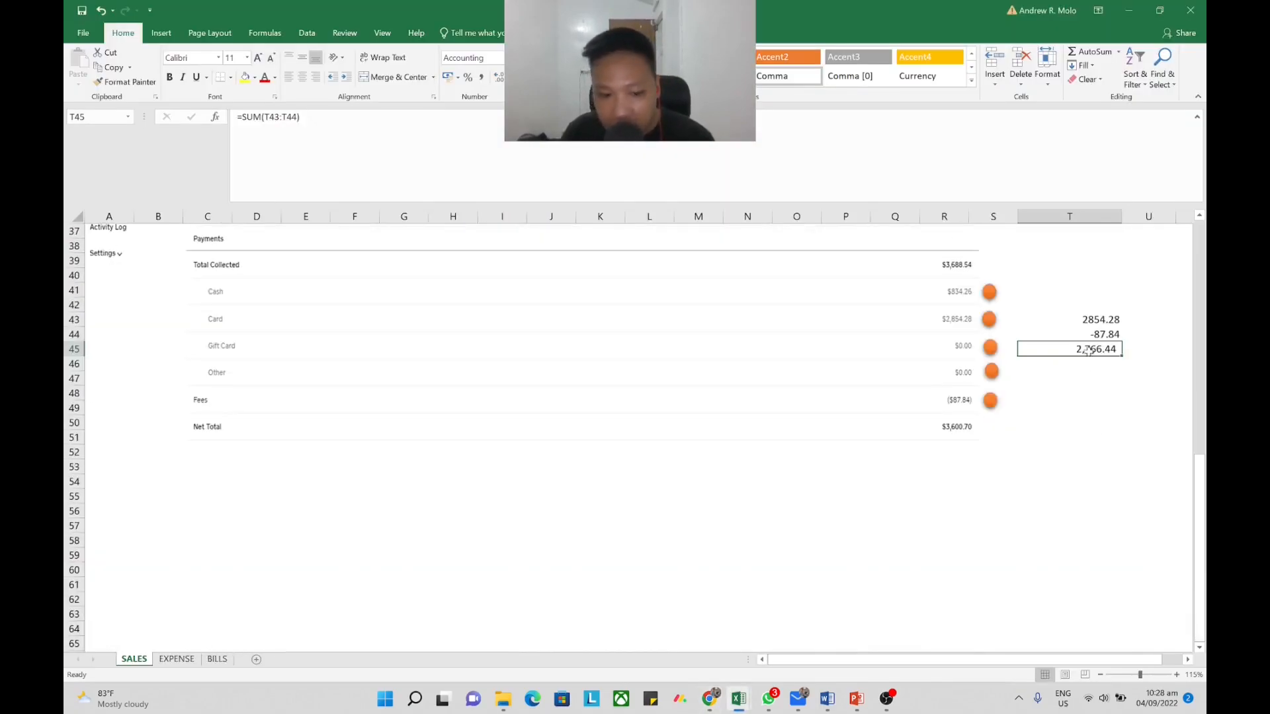
left_click(246, 78)
Check the item sales in the Excel summary and set the DINE IN line's rate to 3386.73 in the QuickBooks sales receipt.
key("alt+Tab")
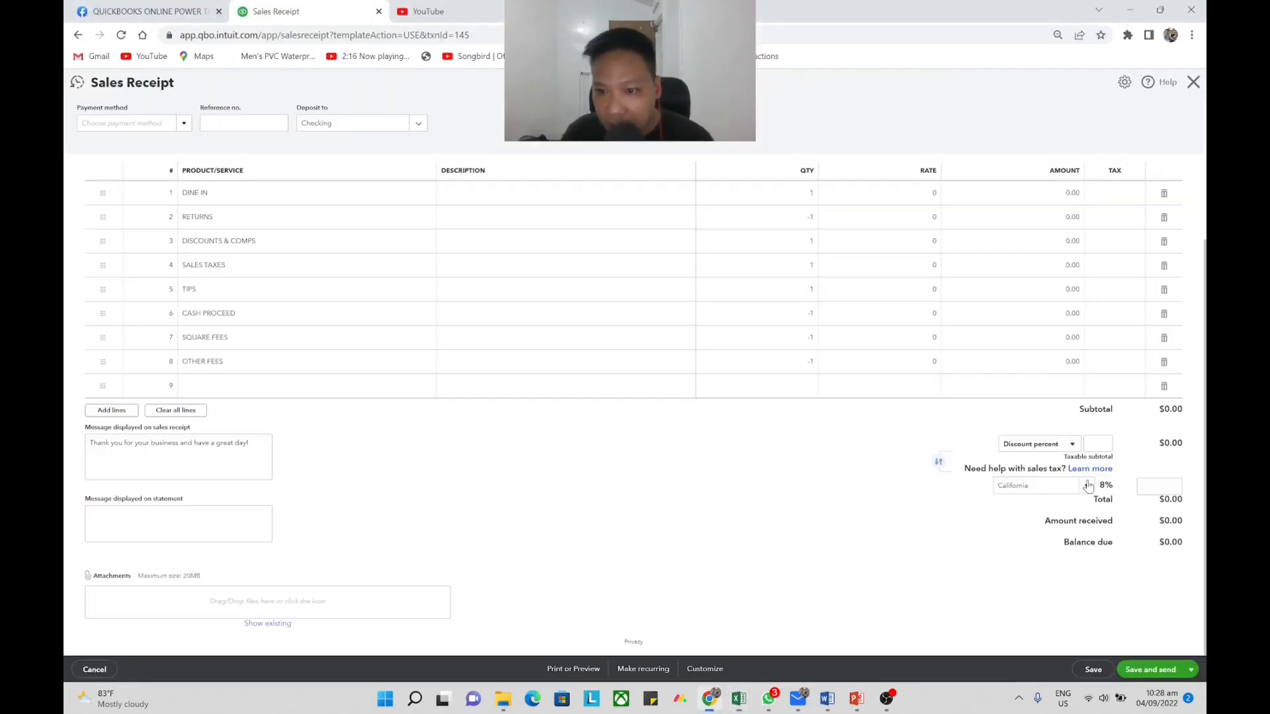
scroll(1180, 420, "up", 1)
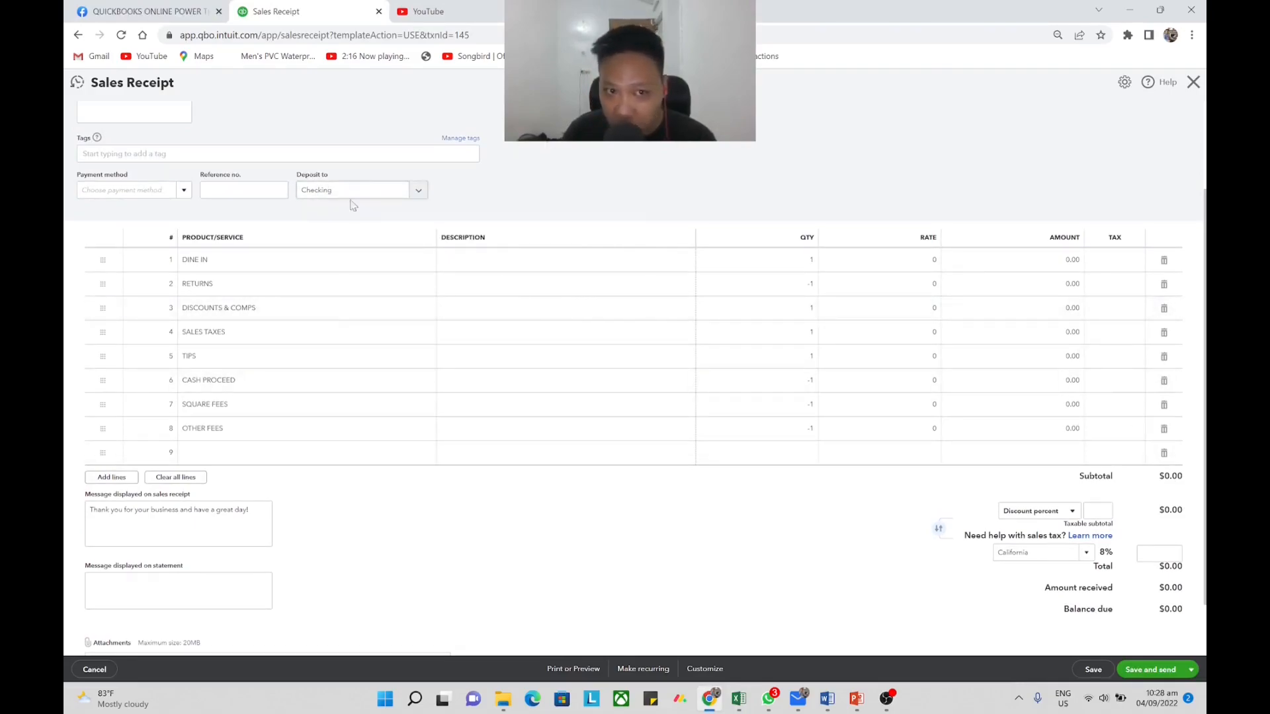
key("alt+Tab")
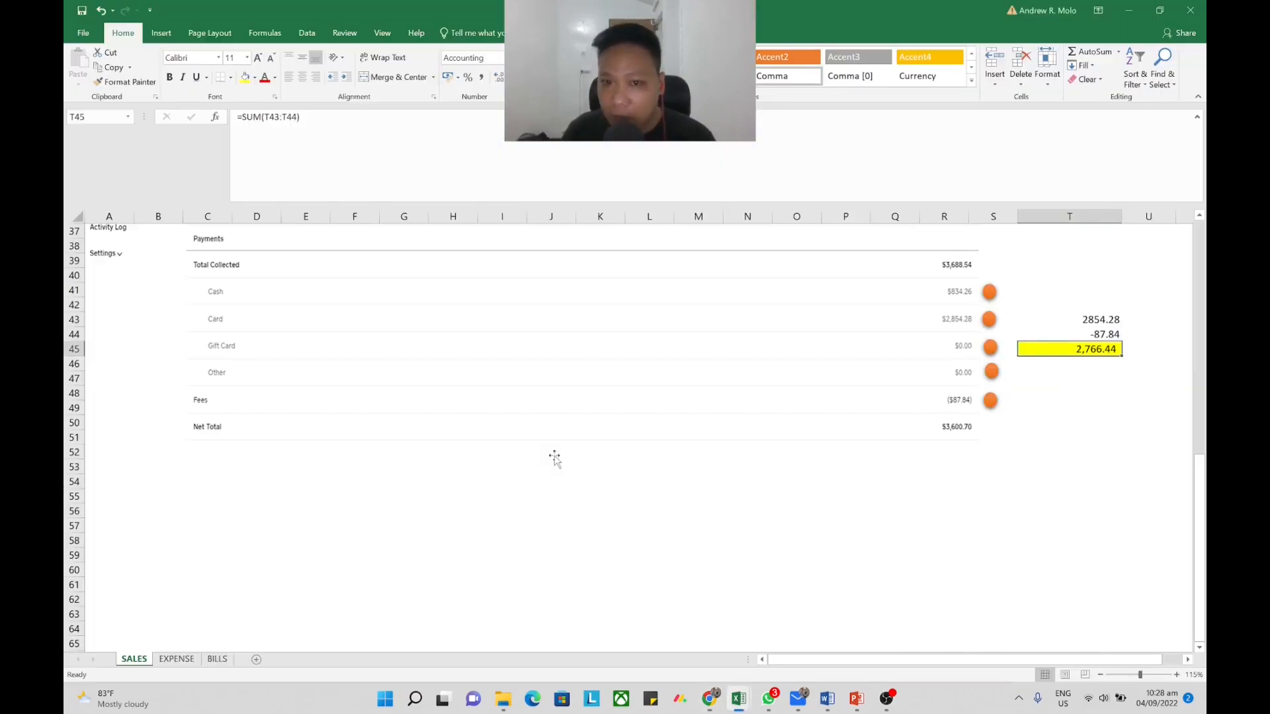
scroll(554, 458, "up", 12)
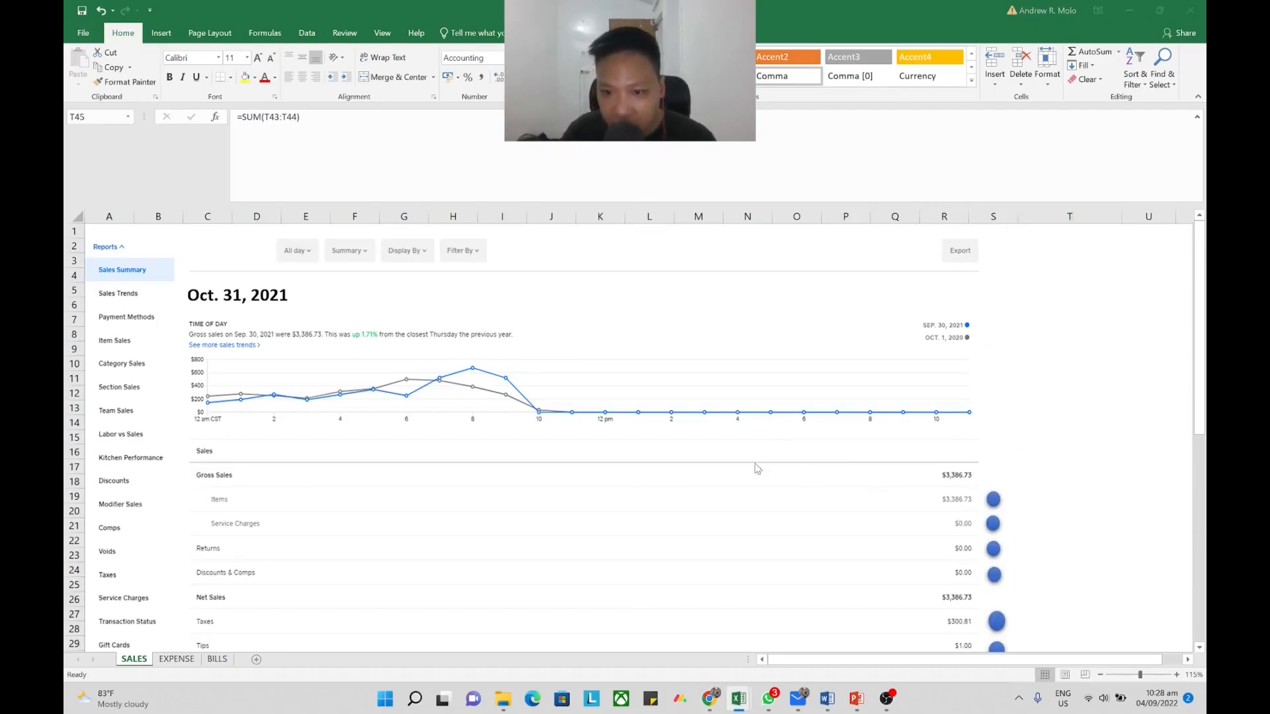
key("alt+Tab")
left_click(877, 264)
left_click(1062, 259)
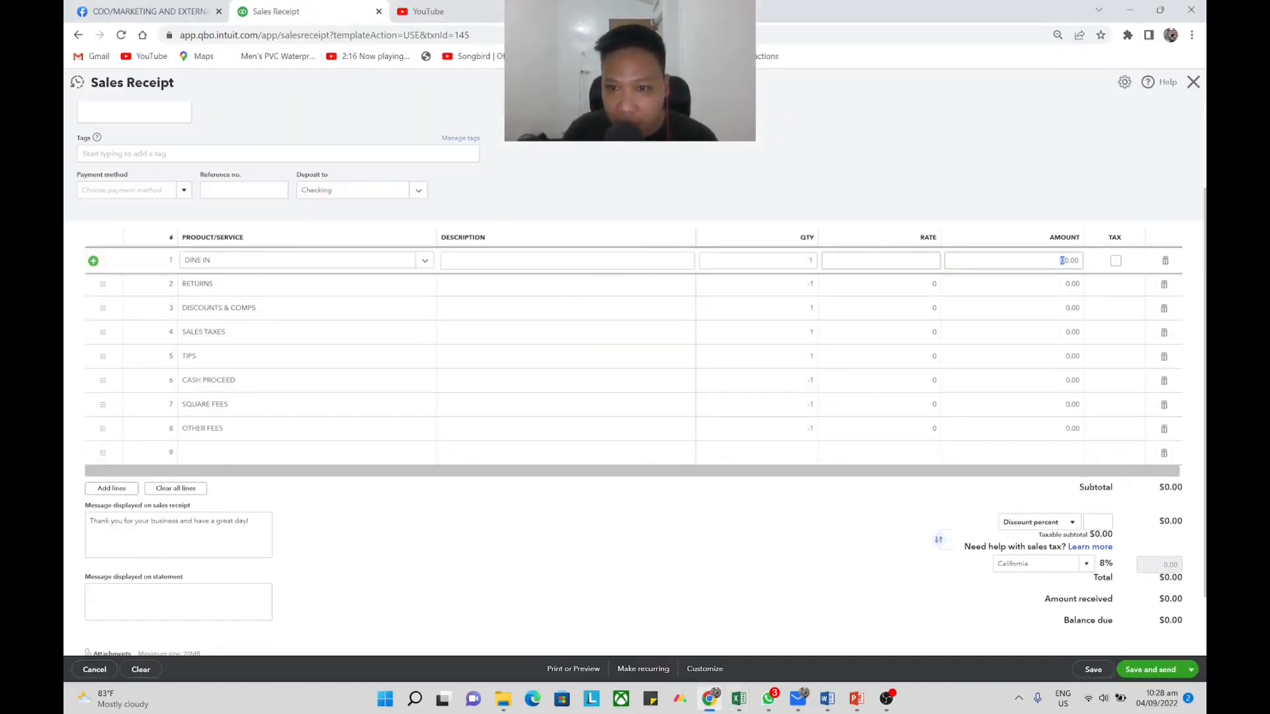
type("33")
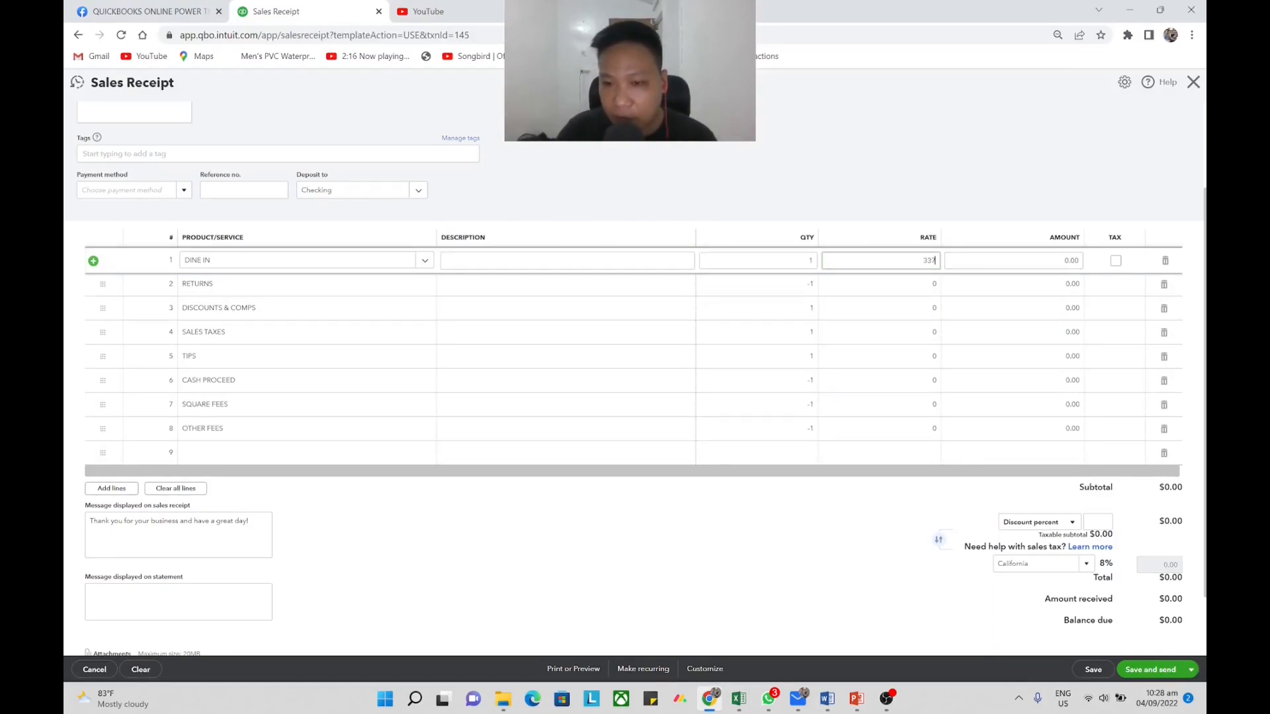
key("alt+Tab")
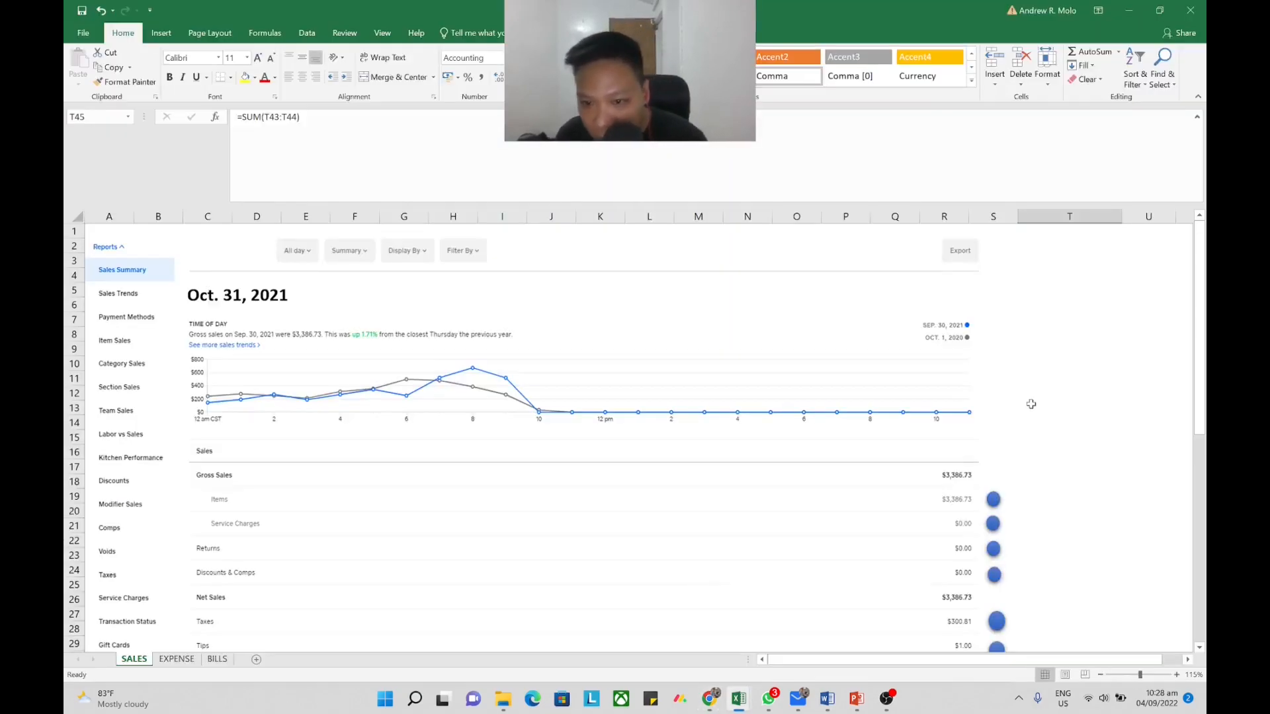
key("alt+Tab")
key("alt+Tab")
key("alt+Tab")
type("8")
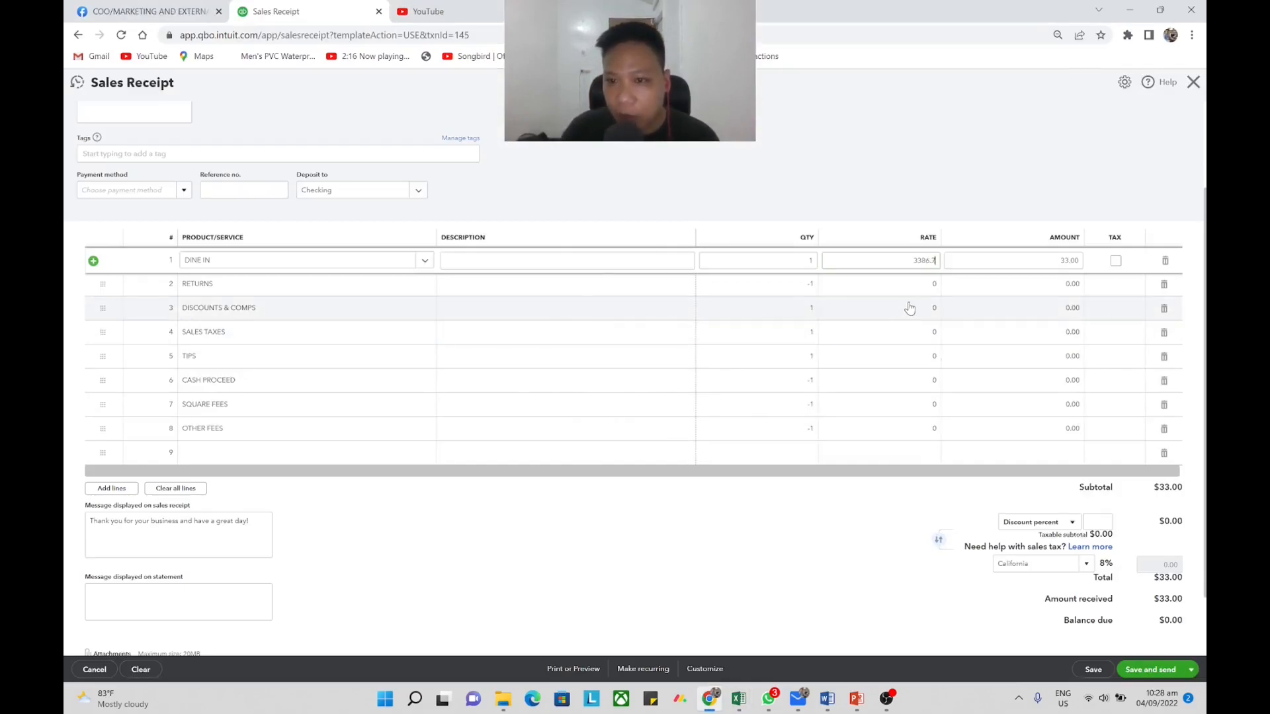
type("6.73")
Check the taxes and tips in the Excel summary and set the SALES TAXES rate to 300.81 and the TIPS rate to 1 in QuickBooks.
key("alt+Tab")
scroll(1036, 485, "down", 2)
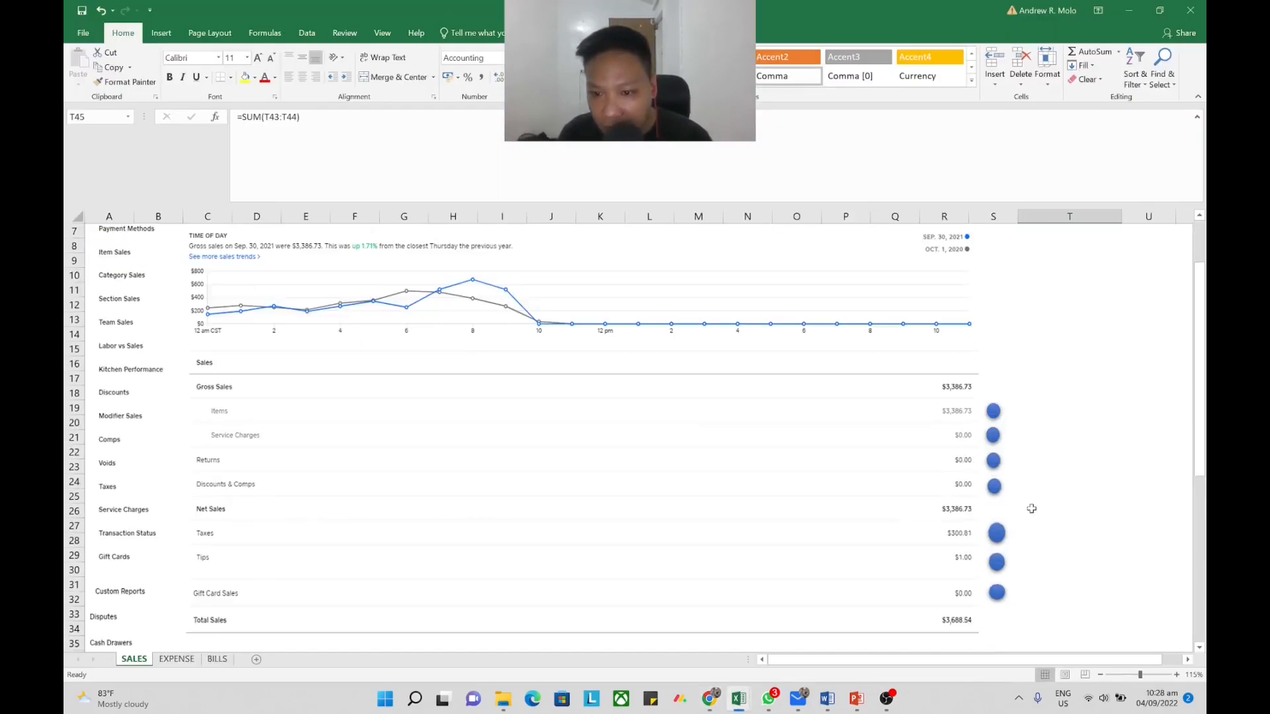
scroll(1035, 484, "down", 1)
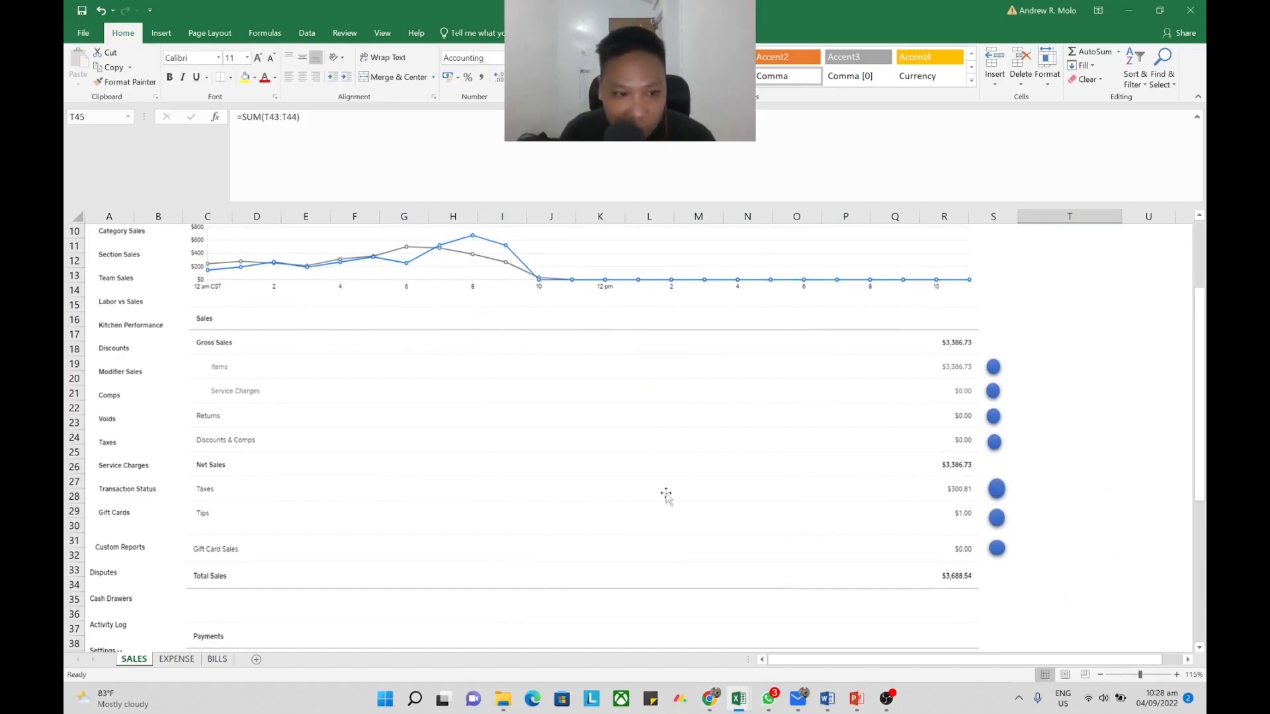
key("alt+Tab")
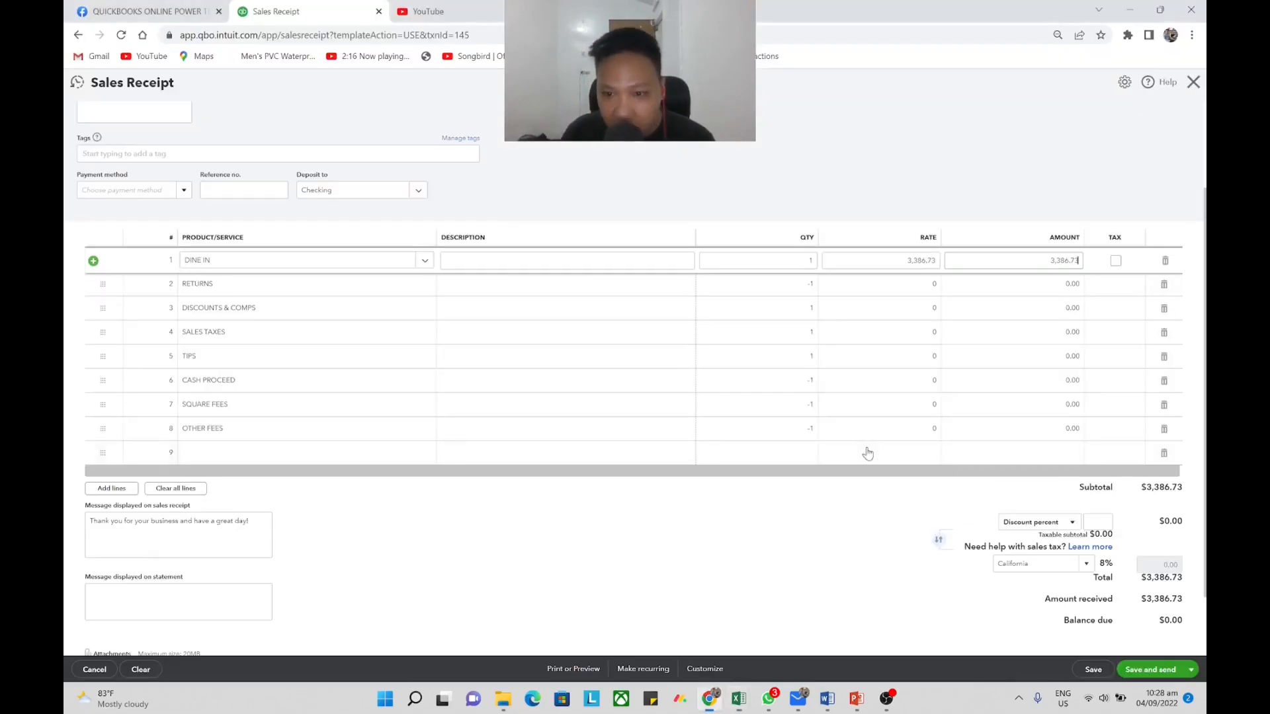
left_click(932, 334)
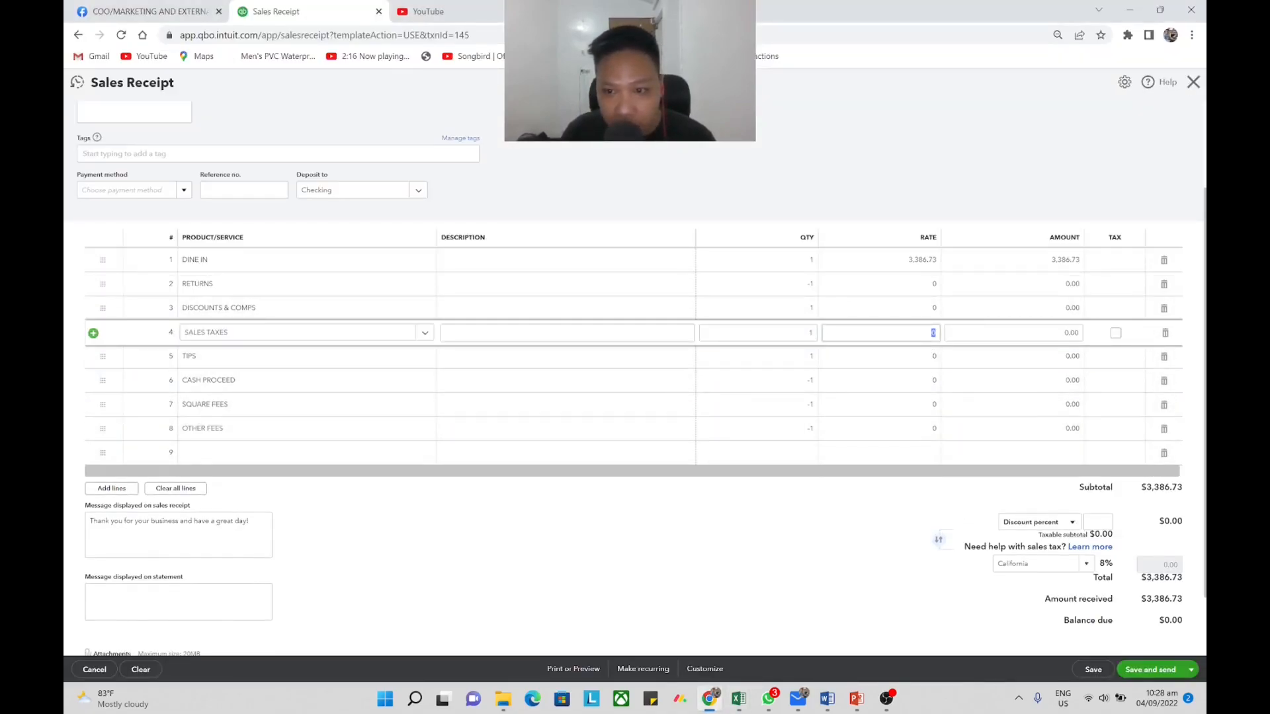
type("300.81")
key("alt+Tab")
key("alt+Tab")
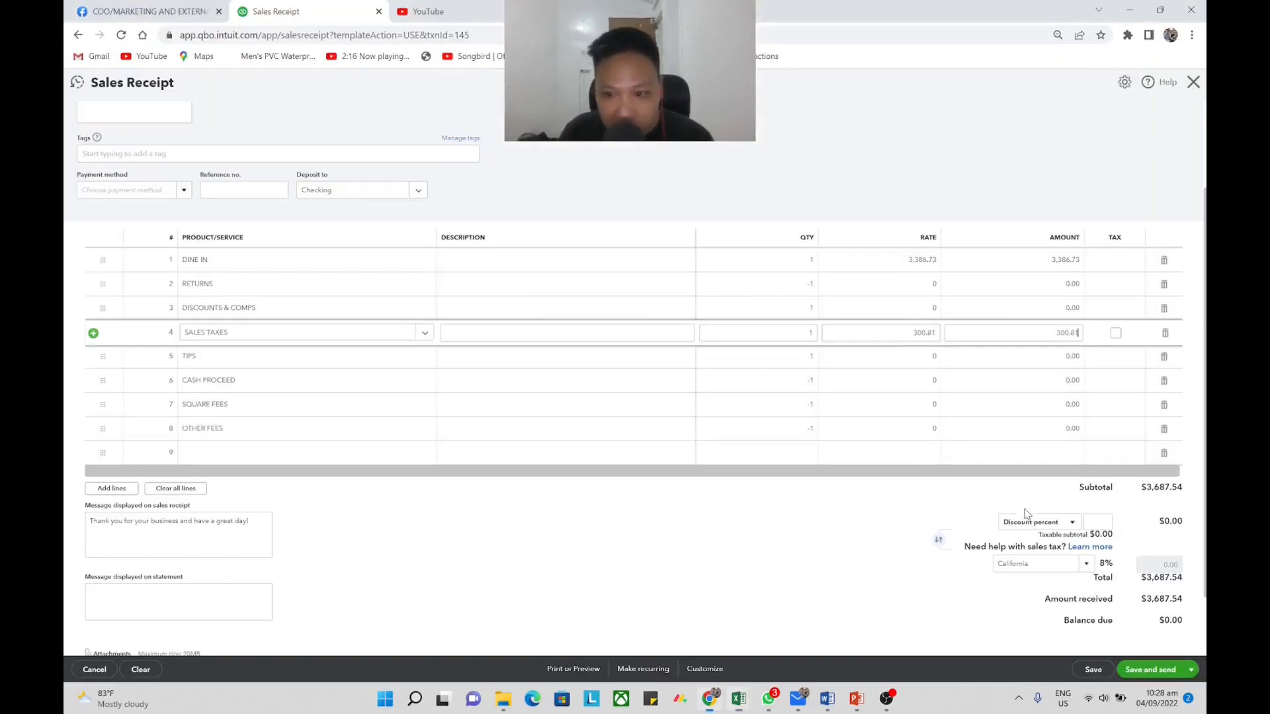
left_click(931, 356)
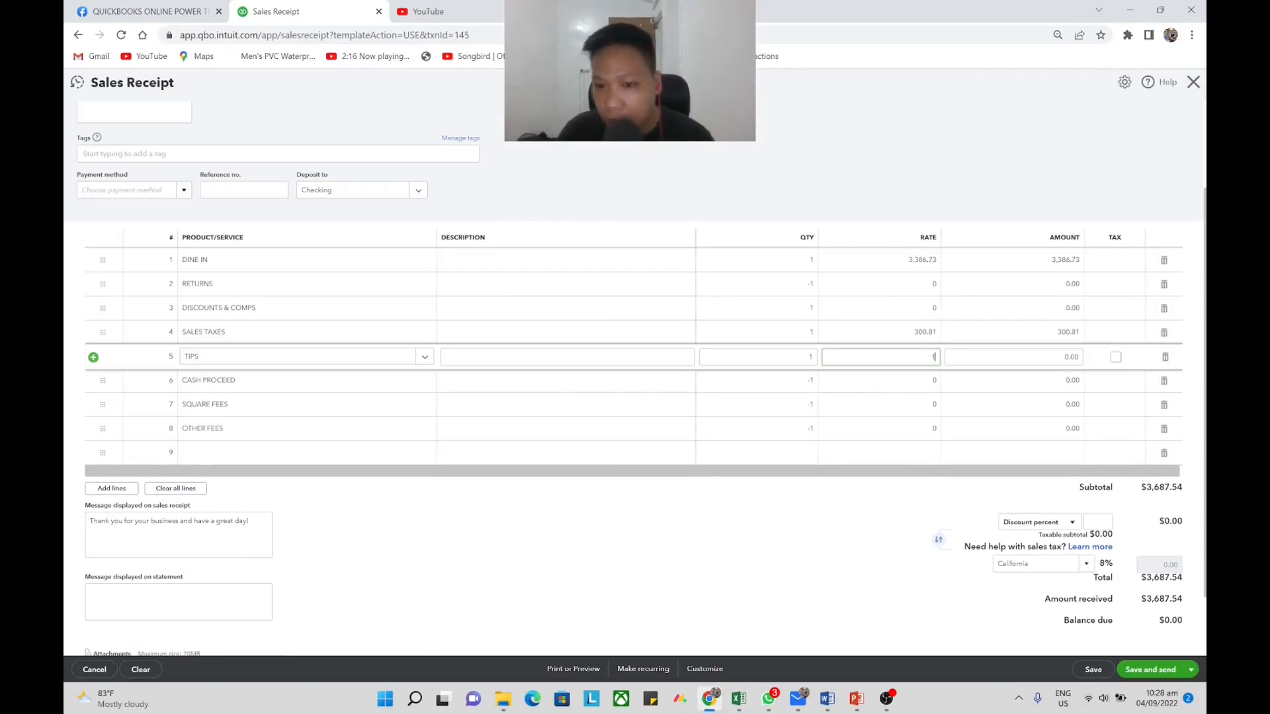
type("1")
Check the cash payments in the Excel summary and set the CASH PROCEED line's rate to 834.26 in the QuickBooks sales receipt.
key("alt+Tab")
scroll(1060, 459, "down", 4)
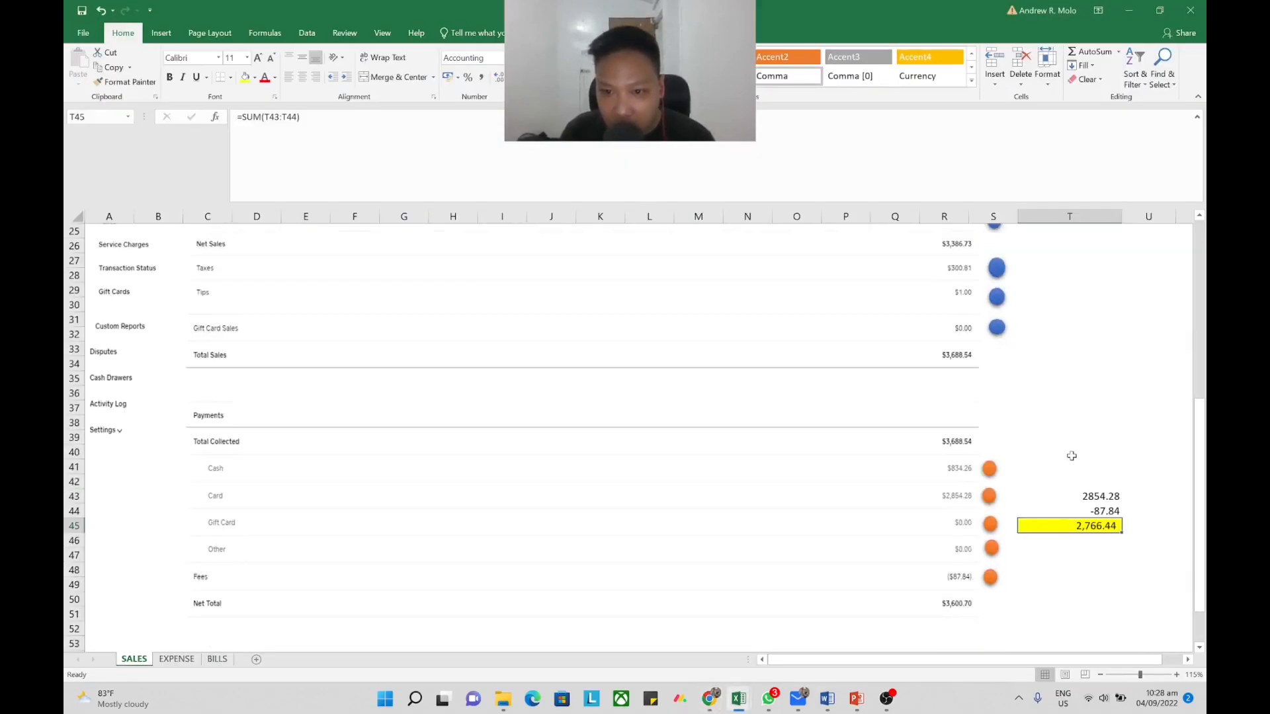
scroll(1071, 455, "down", 1)
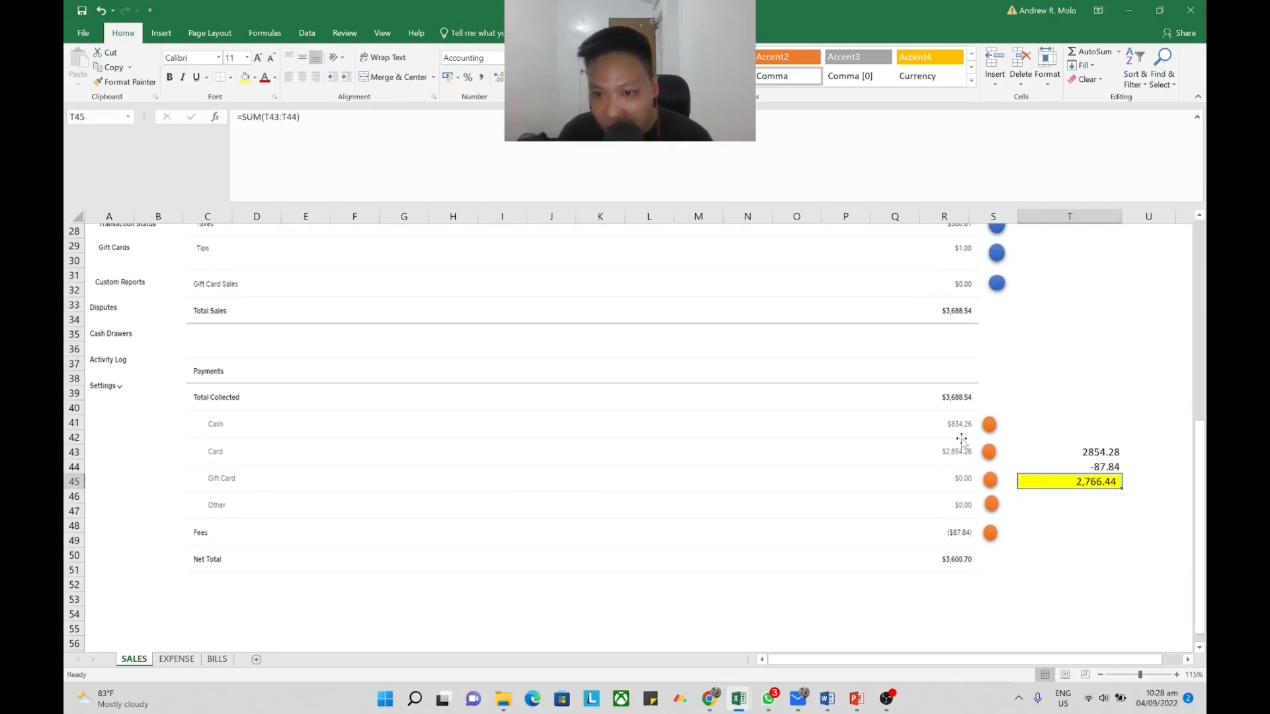
key("alt+Tab")
left_click(929, 381)
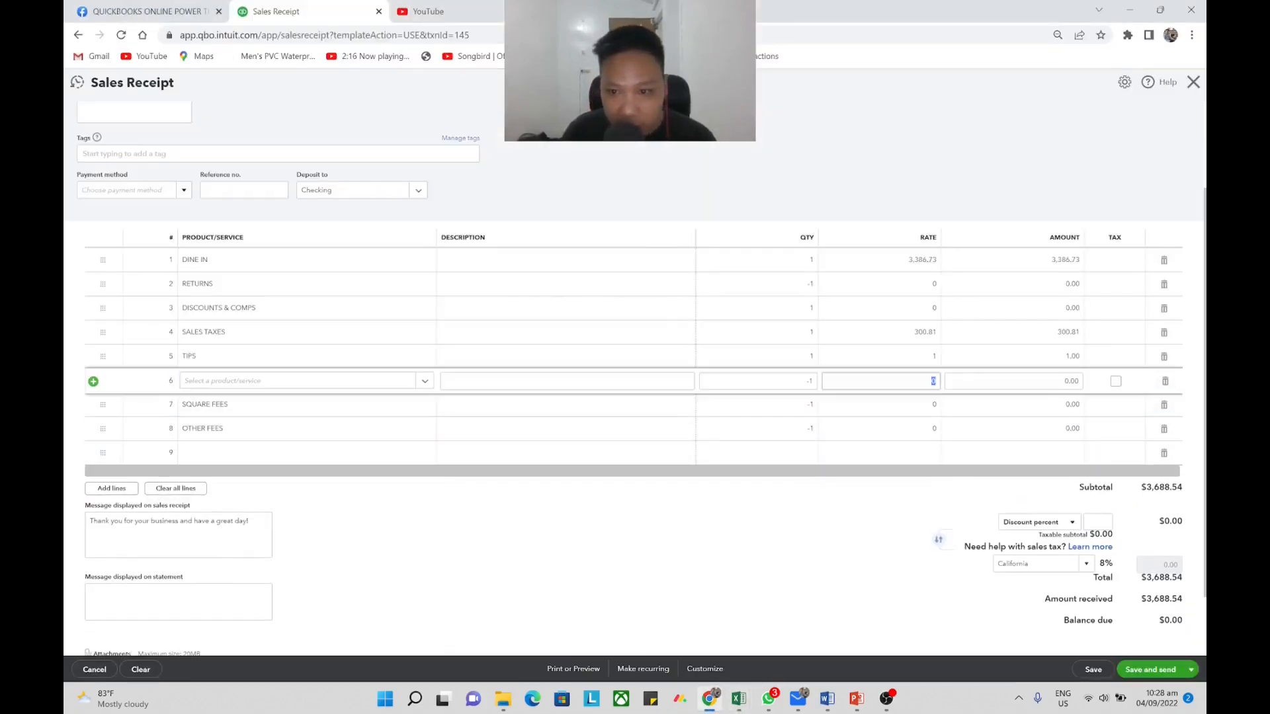
type("85")
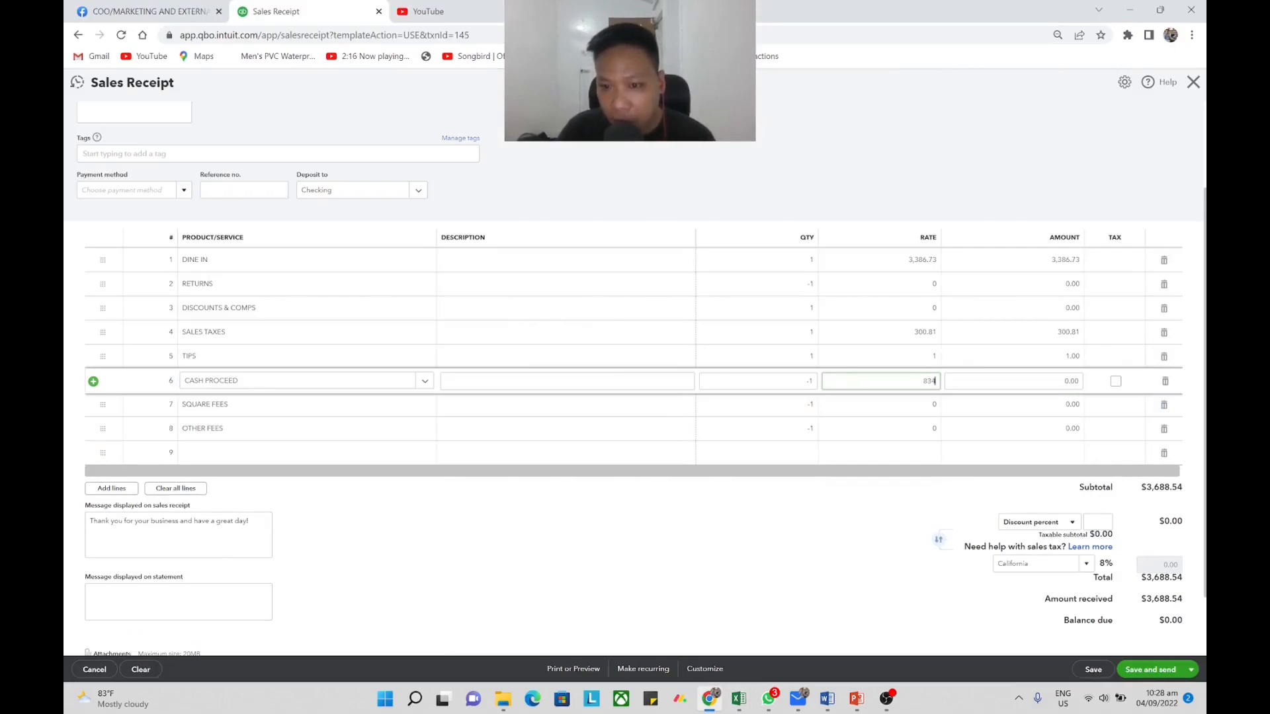
type("4.2")
Check the fees in the Excel summary and set the SQUARE FEES line's rate to 87.84 in the QuickBooks sales receipt.
key("alt+Tab")
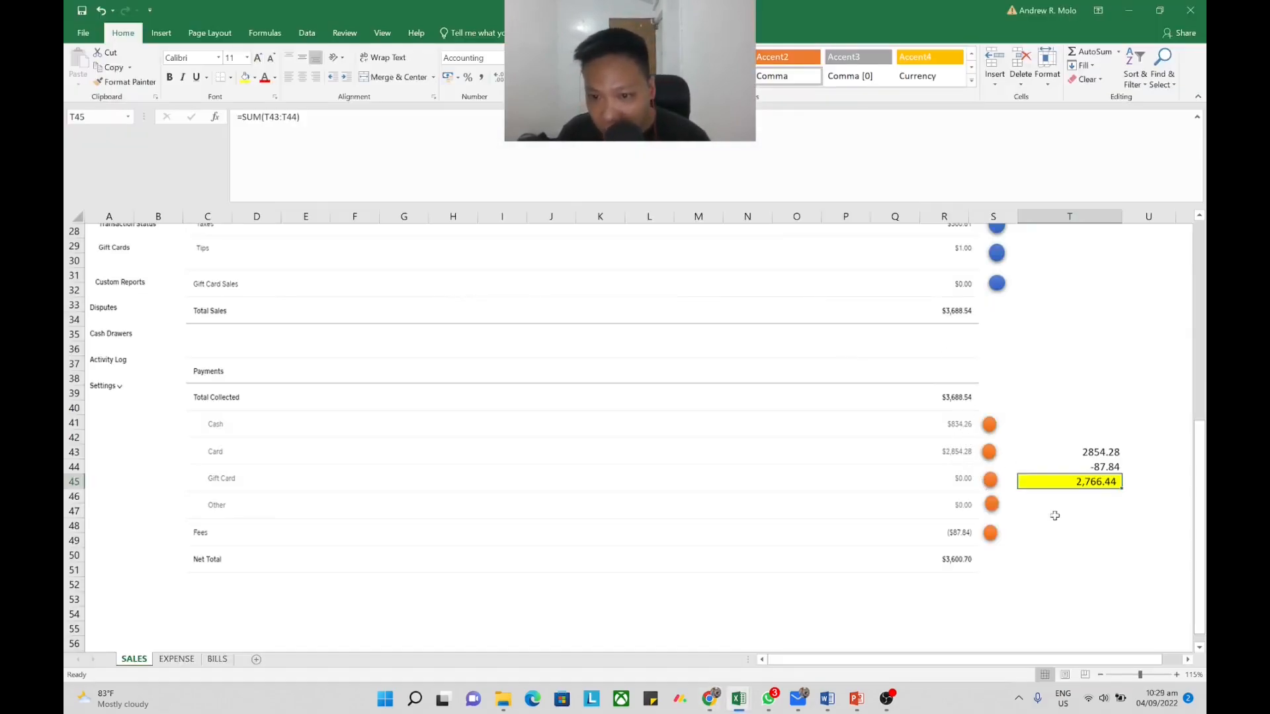
key("alt+Tab")
key("alt+Tab")
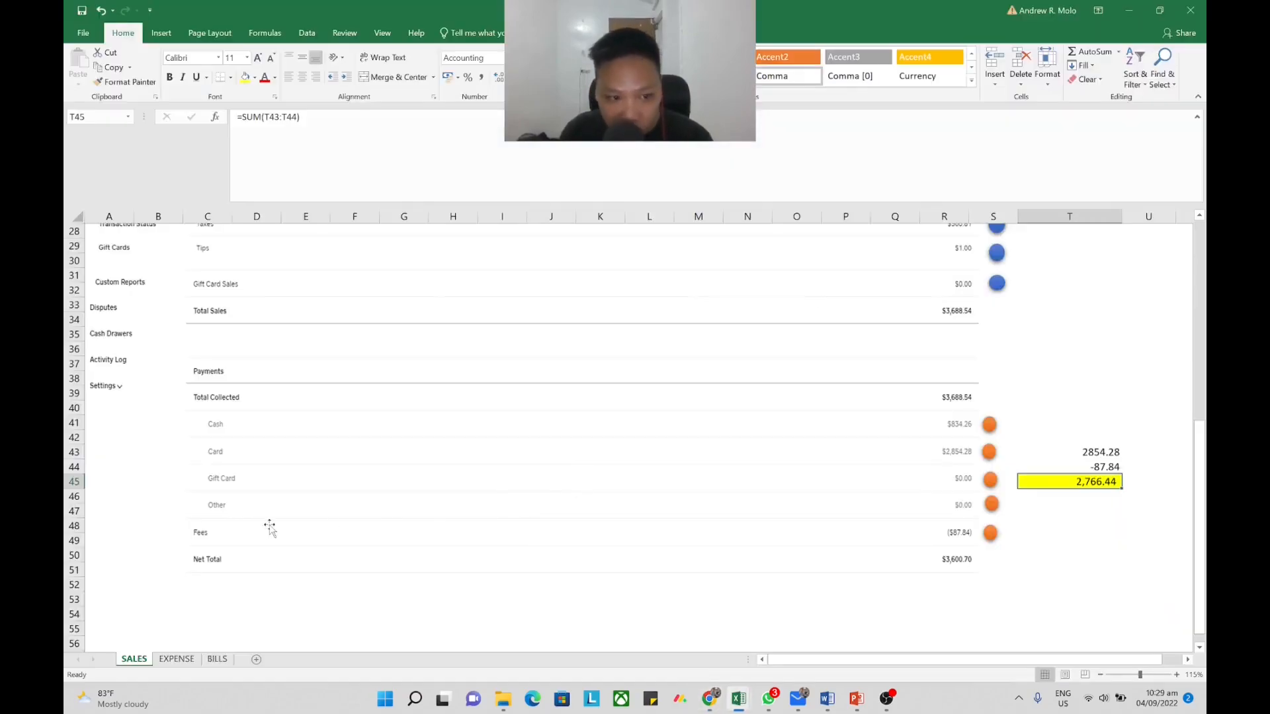
key("alt+Tab")
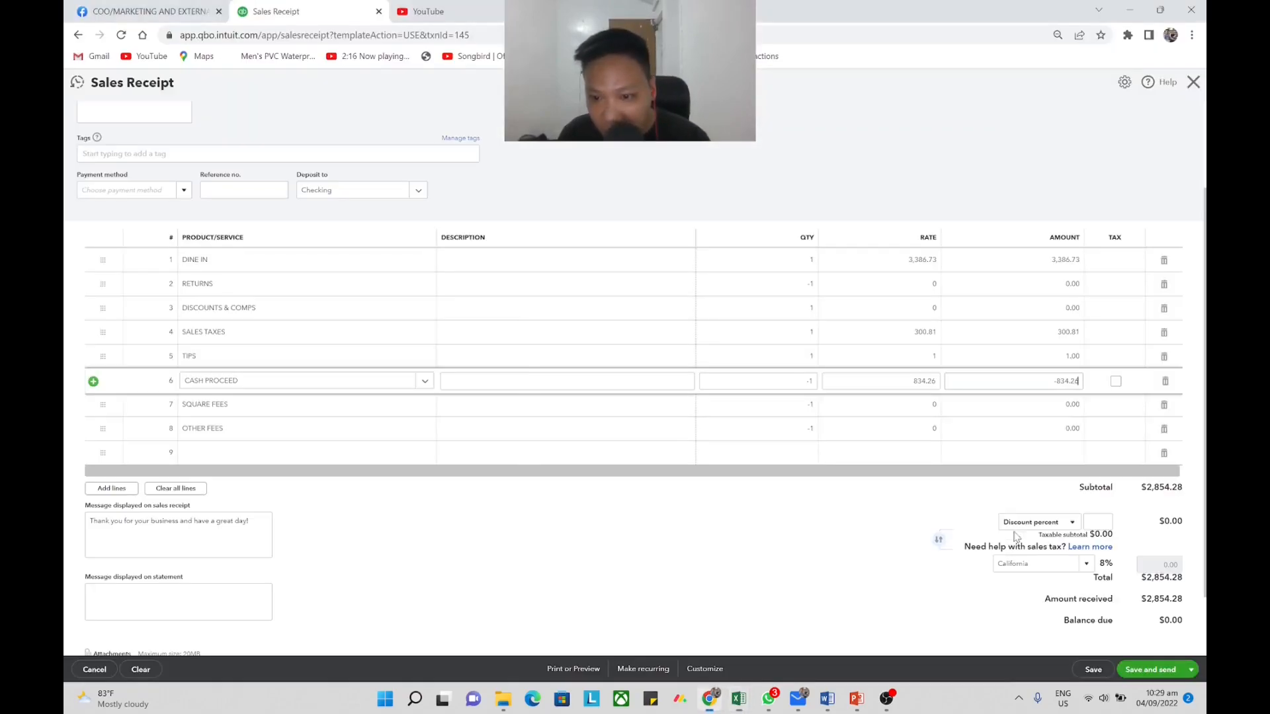
left_click(919, 406)
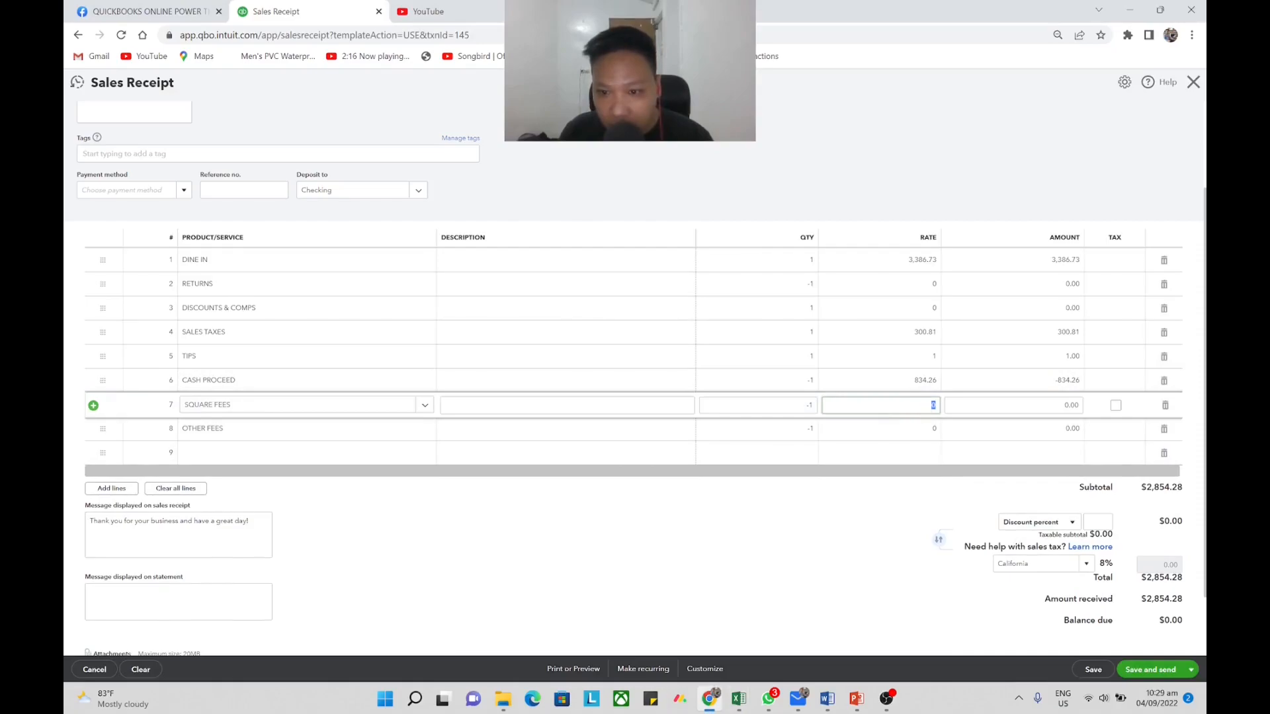
type("87.84")
key("Tab")
Switch to Excel, bold the net card total in cell T45, and compare it with the QuickBooks sales receipt total.
key("alt+Tab")
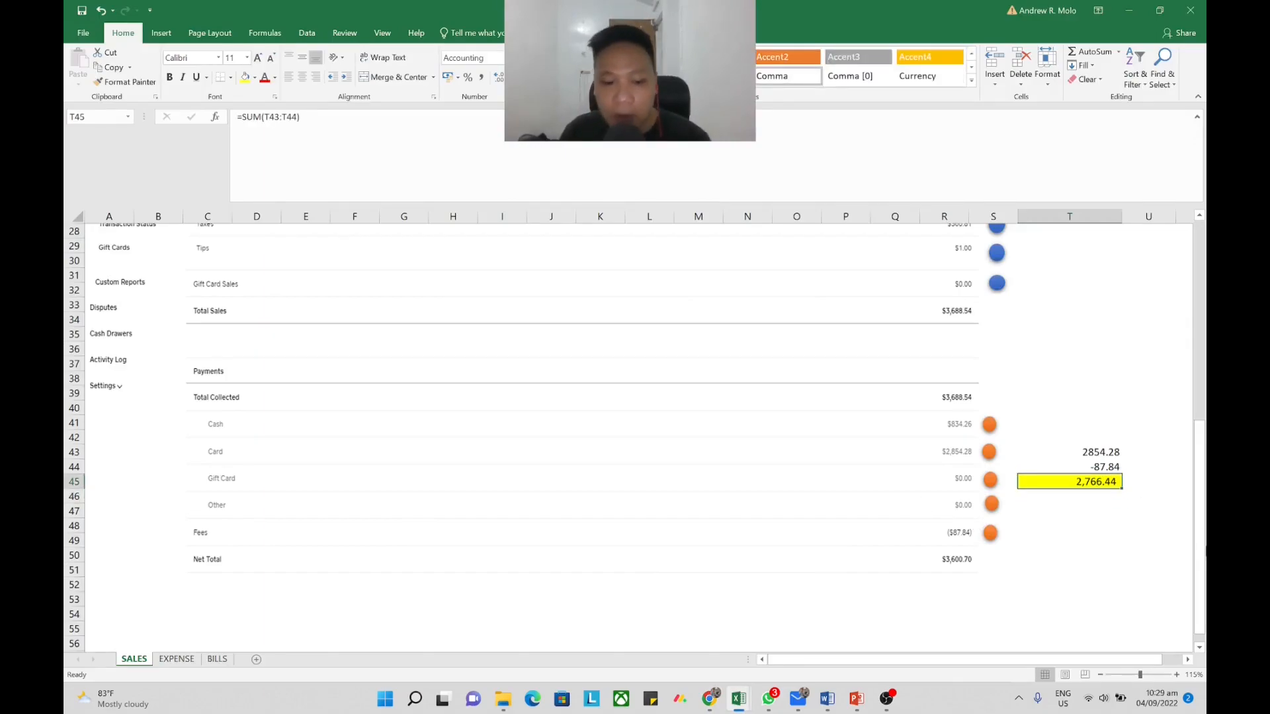
key("ctrl+b")
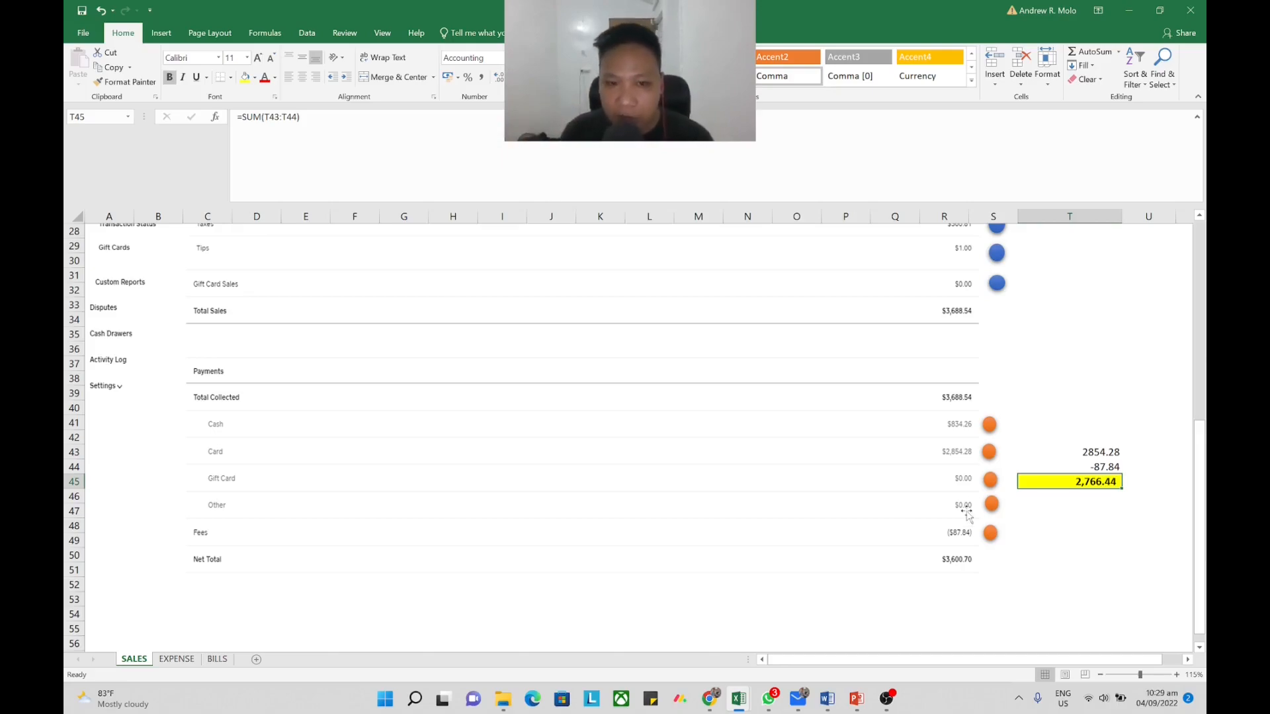
key("alt+Tab")
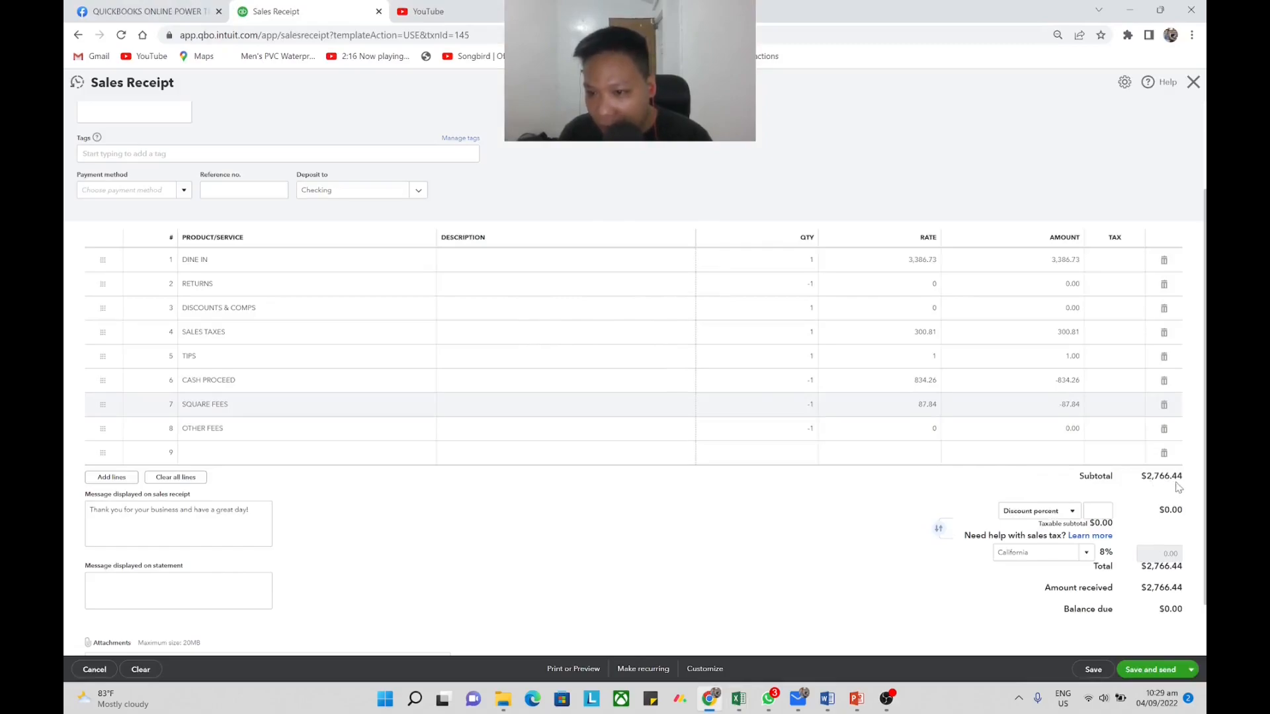
key("alt+Tab")
key("alt+Tab")
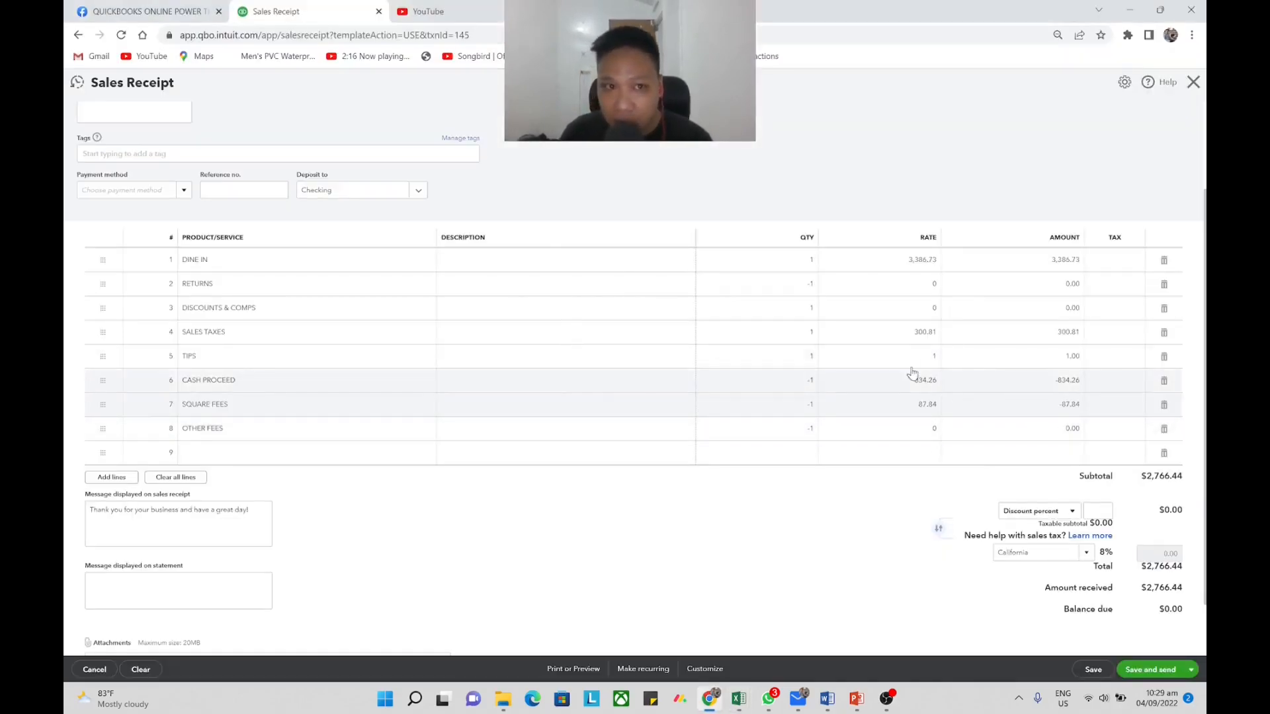
Duplicate the sales receipt's browser tab, open the Banking transactions page in the copy, and dismiss the bank connection pop-up.
right_click(333, 18)
left_click(350, 107)
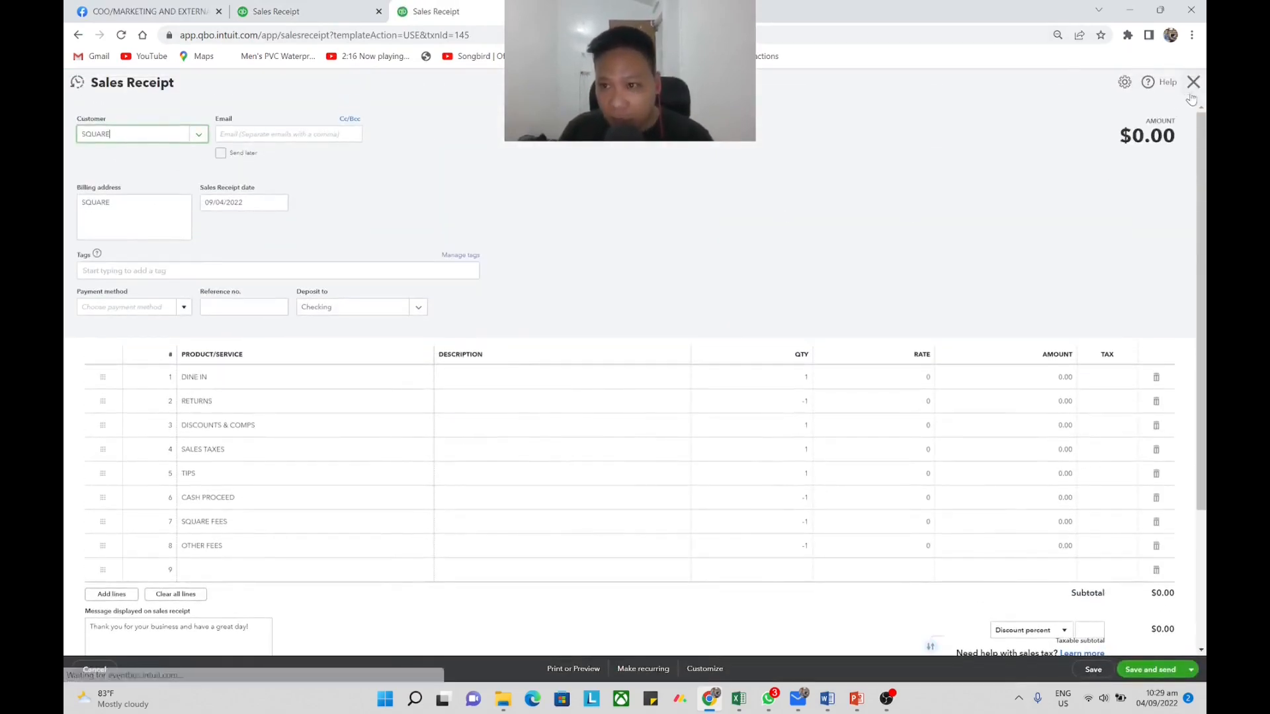
scroll(496, 301, "down", 3)
mouse_move(156, 173)
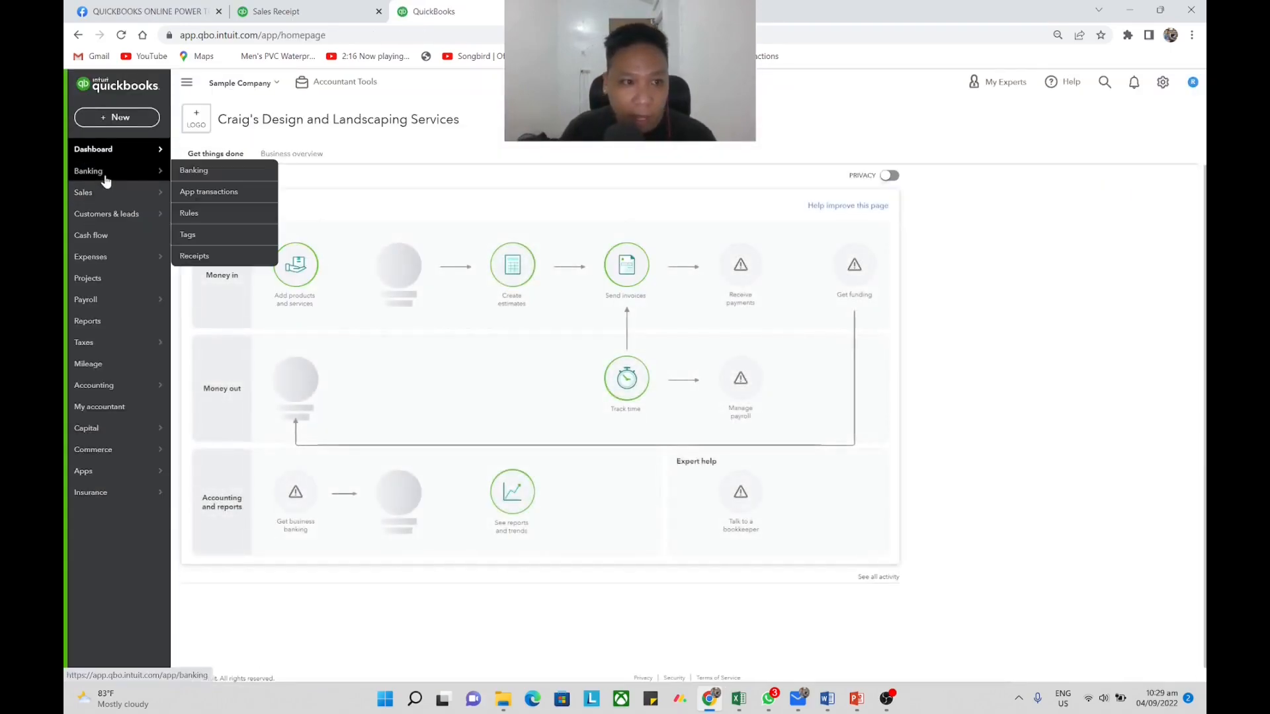
left_click(209, 173)
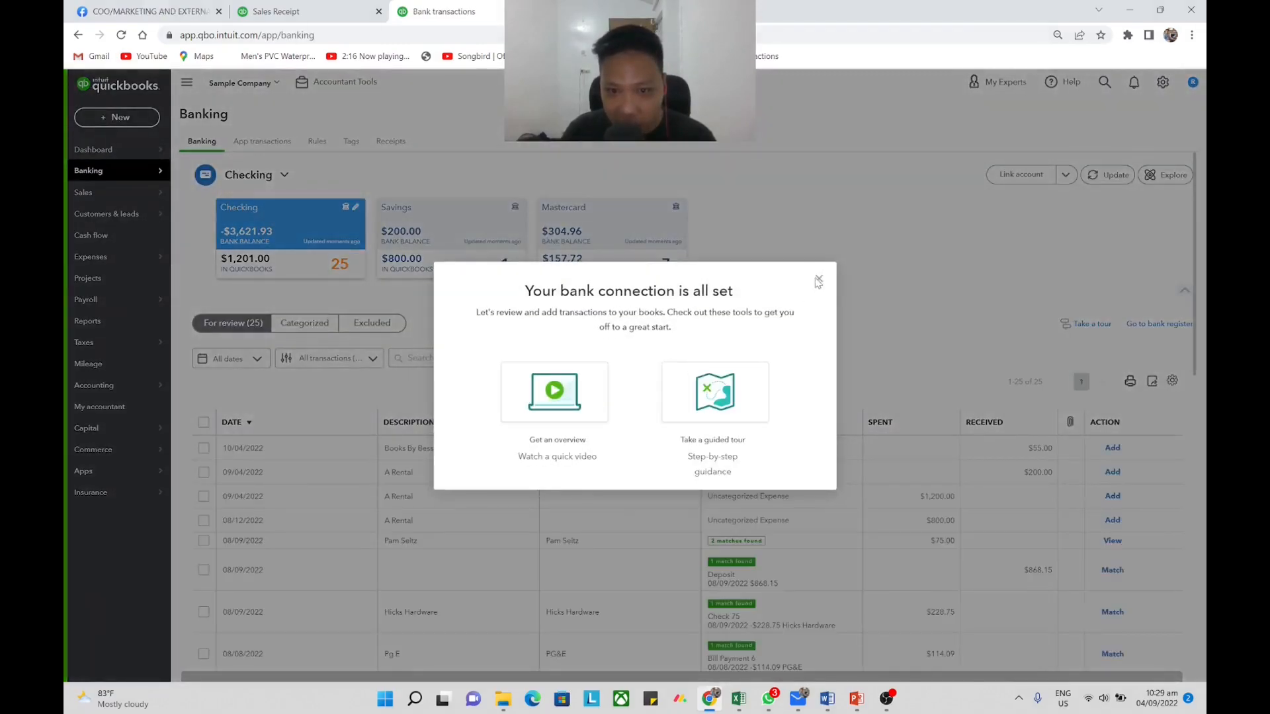
left_click(818, 283)
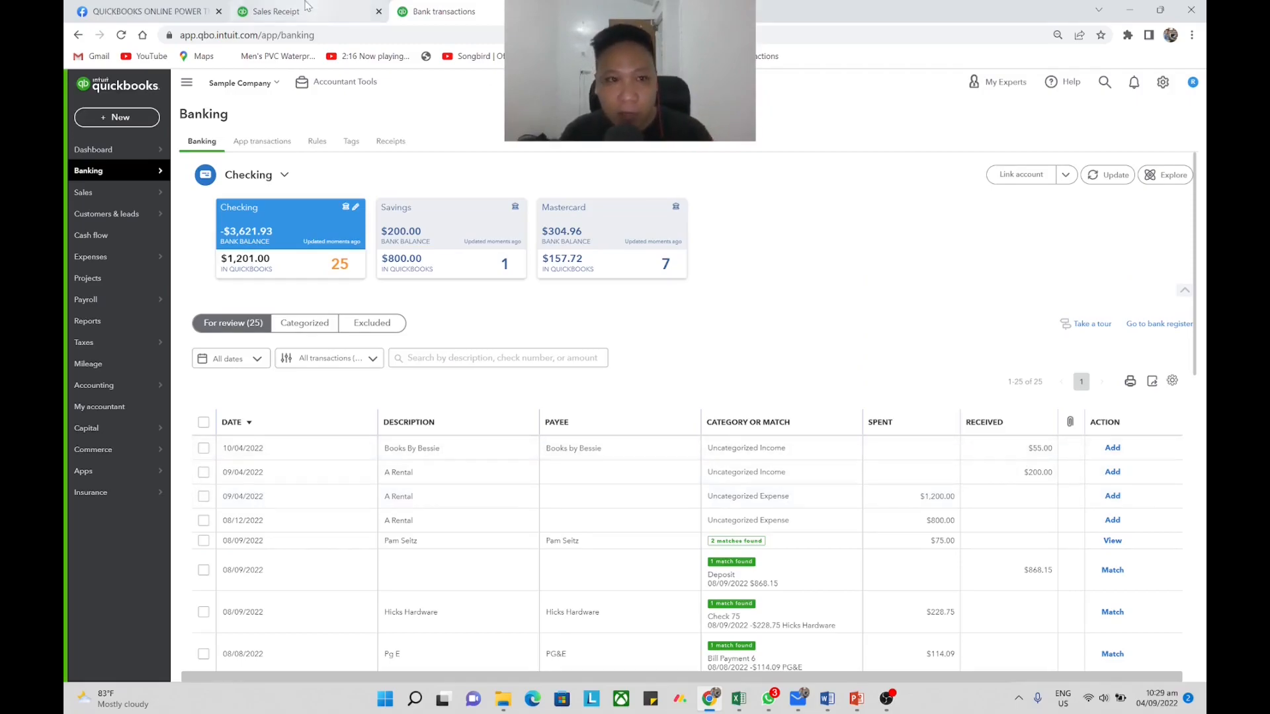
Compare the sales receipt with the received amounts among the Checking account's bank transactions for review.
left_click(350, 13)
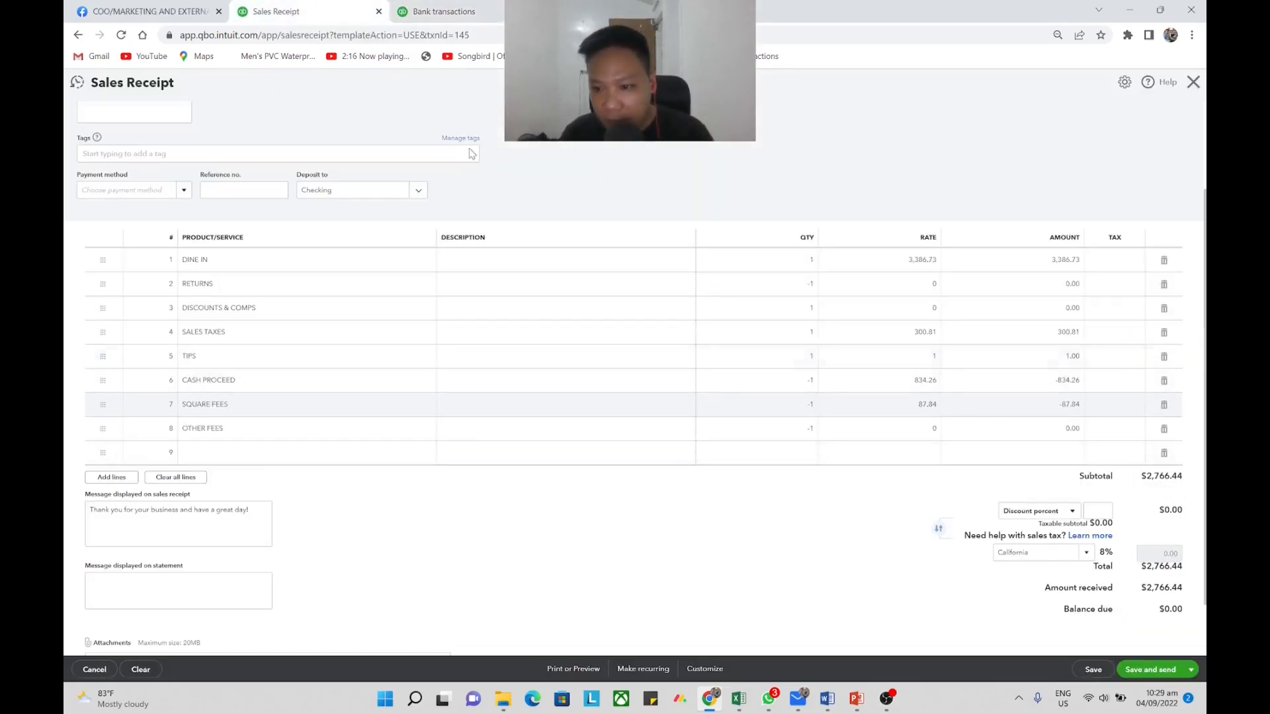
left_click(437, 11)
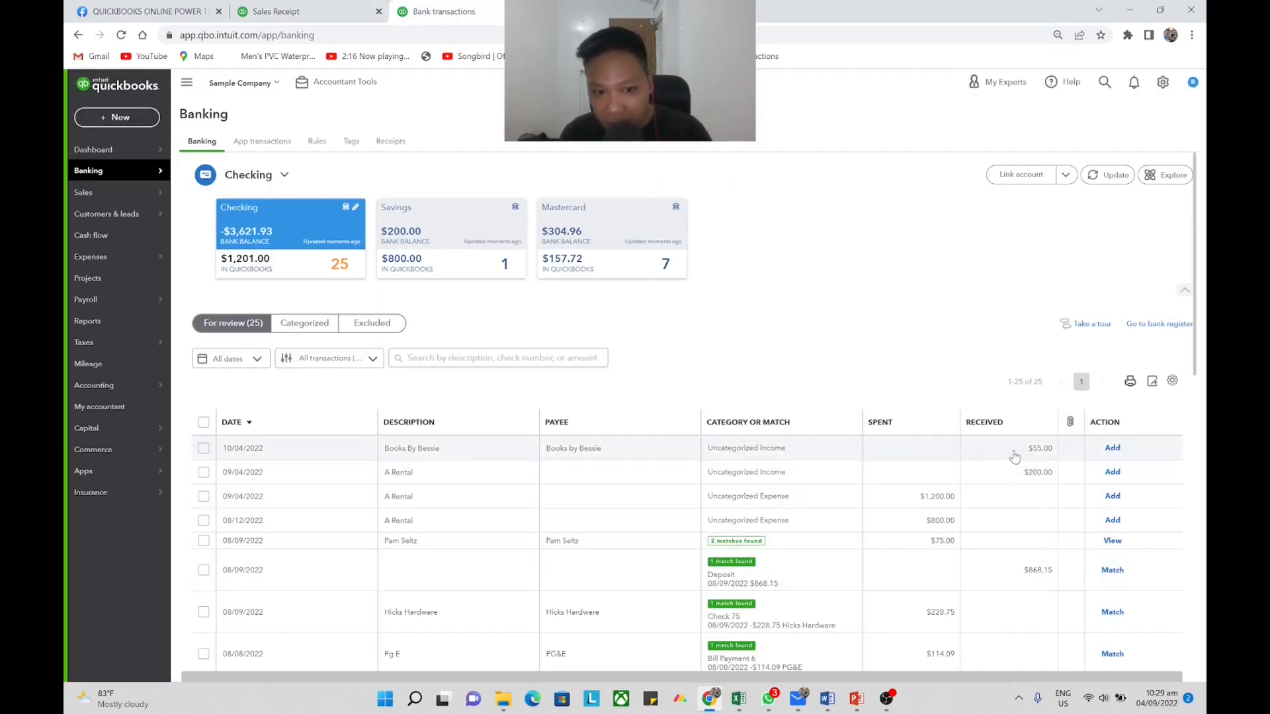
scroll(1113, 525, "down", 1)
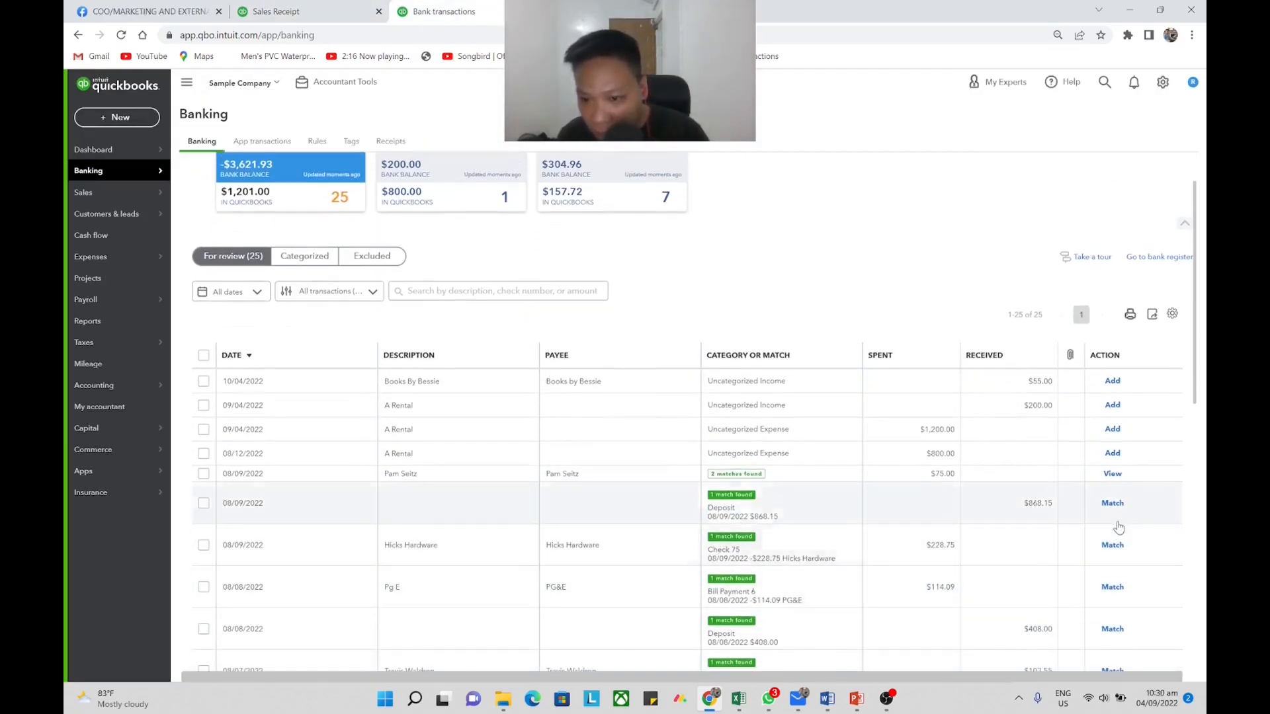
Switch to the open sales receipt and remove the RETURNS, DISCOUNTS & COMPS and OTHER FEES lines.
left_click(275, 12)
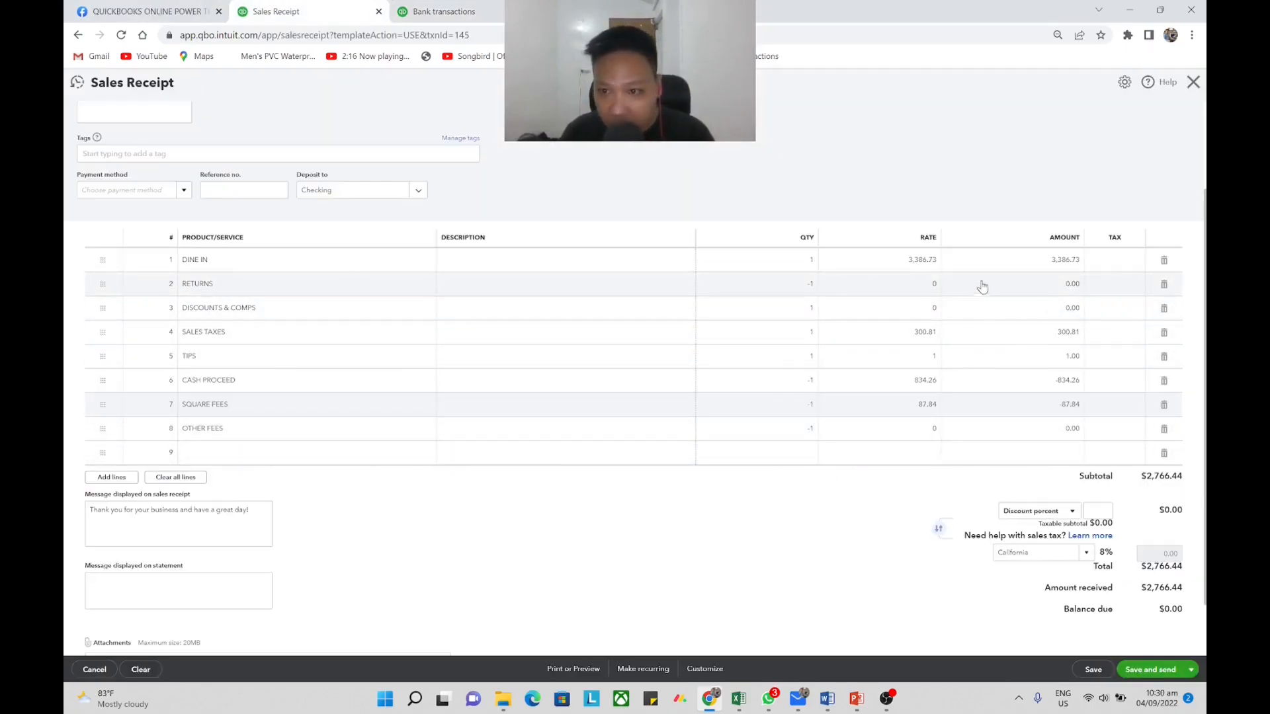
left_click(1165, 285)
left_click(1164, 285)
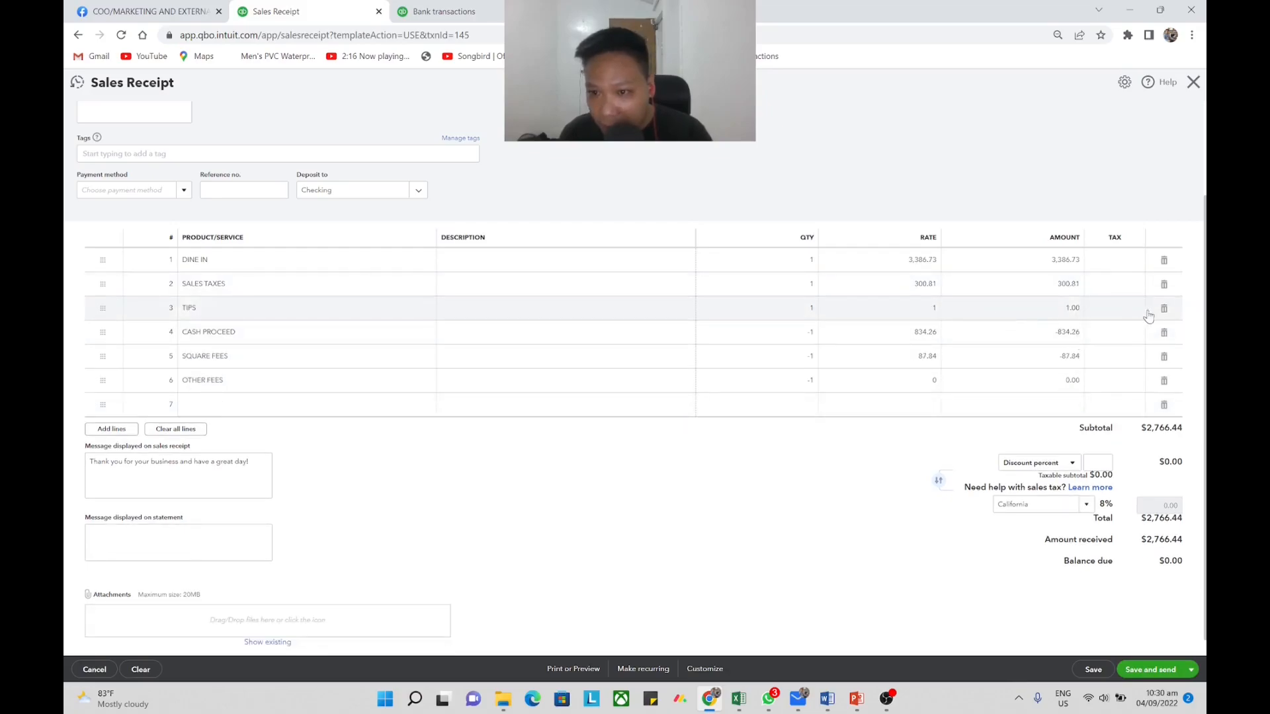
left_click(1164, 382)
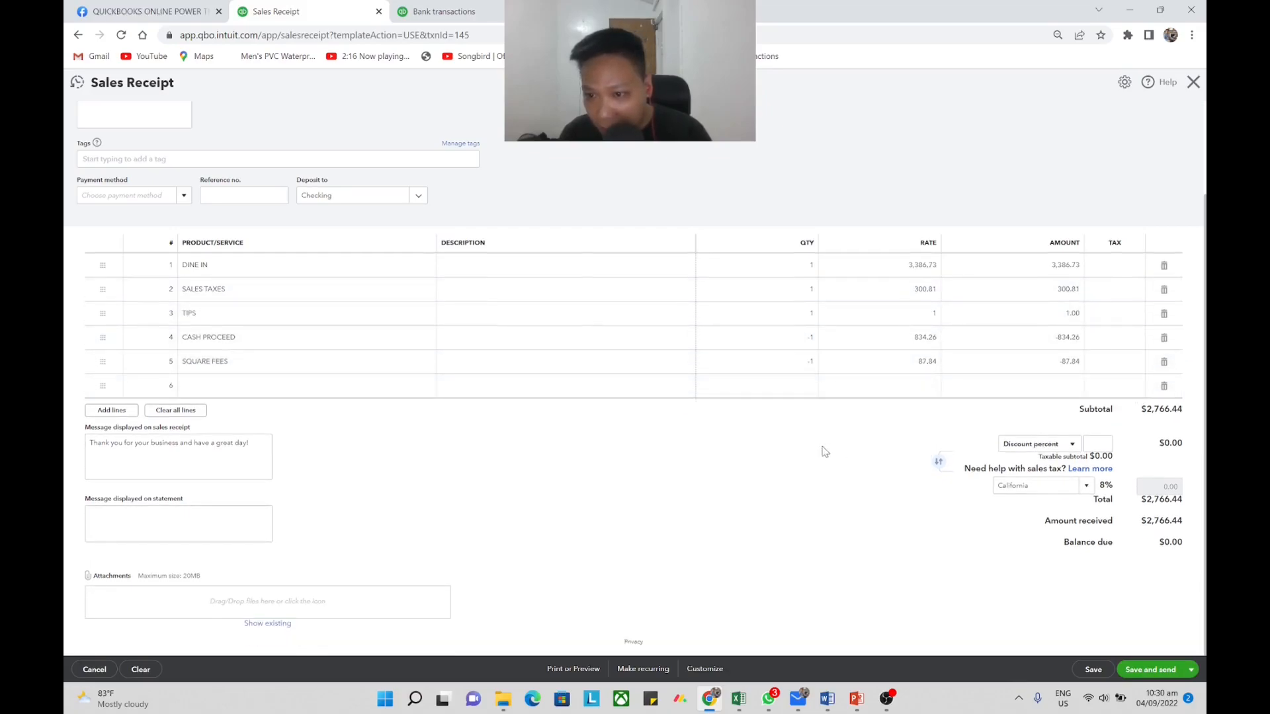
Enter the description "Square sales Oct 31, 2021" on the DINE IN line of the sales receipt.
scroll(751, 453, "up", 3)
left_click(653, 378)
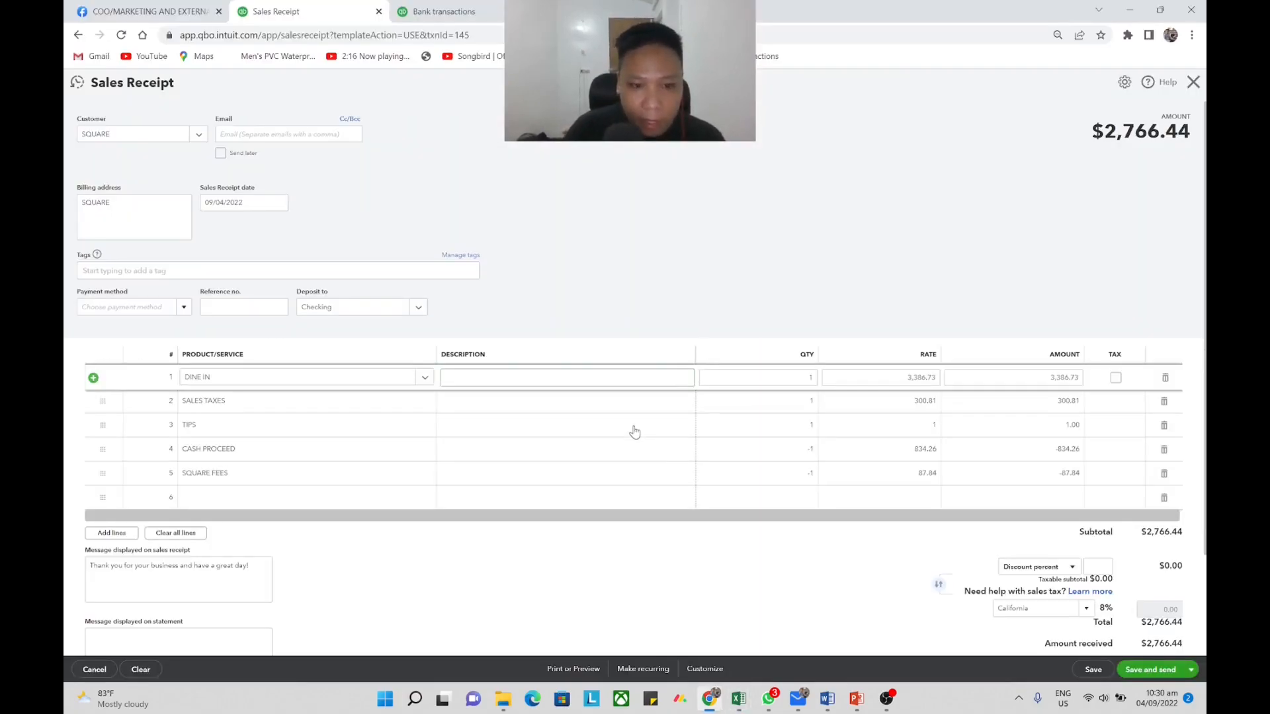
type("Squ")
key("BackSpace")
key("BackSpace")
key("BackSpace")
key("BackSpace")
type("Oct 31, 2021")
Copy the DINE IN description to the SALES TAXES, TIPS, CASH PROCEED and SQUARE FEES lines.
key("ctrl+a")
key("ctrl+c")
left_click(522, 404)
key("ctrl+v")
left_click(536, 427)
key("ctrl+v")
left_click(537, 451)
key("ctrl+v")
left_click(537, 473)
key("ctrl+v")
left_click(584, 551)
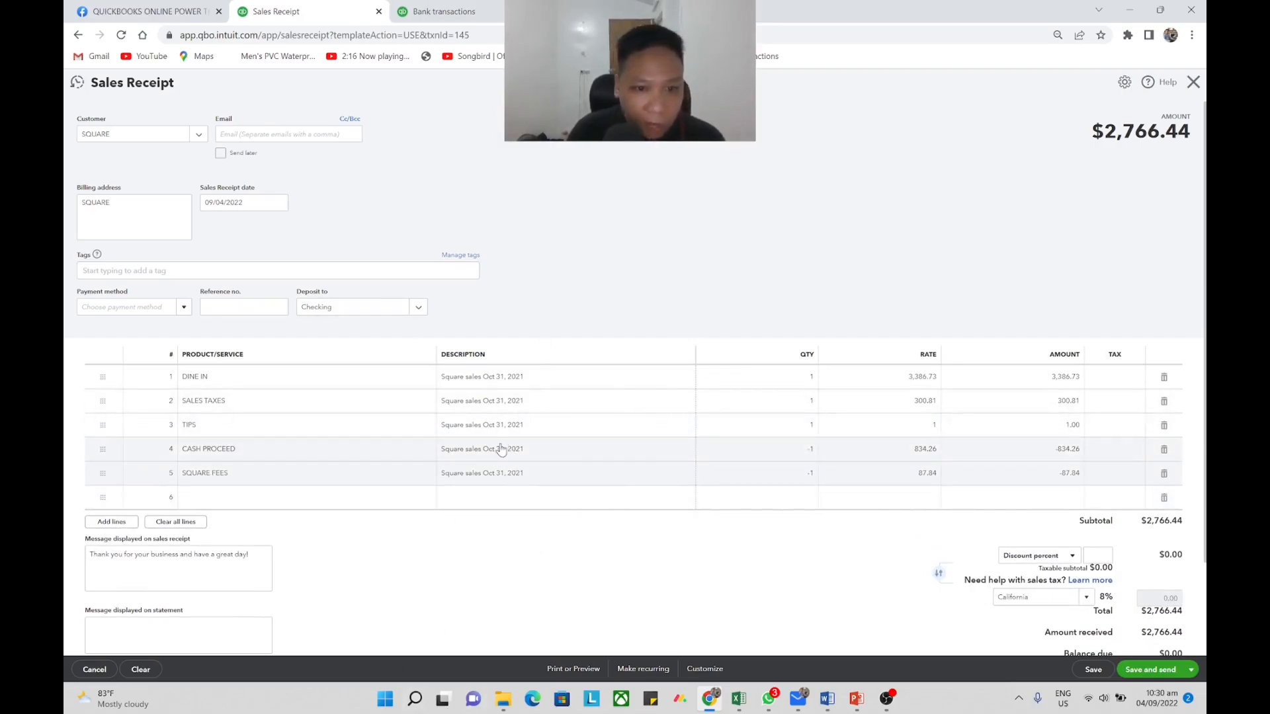
Check the sales receipt date and save the receipt.
left_click(261, 203)
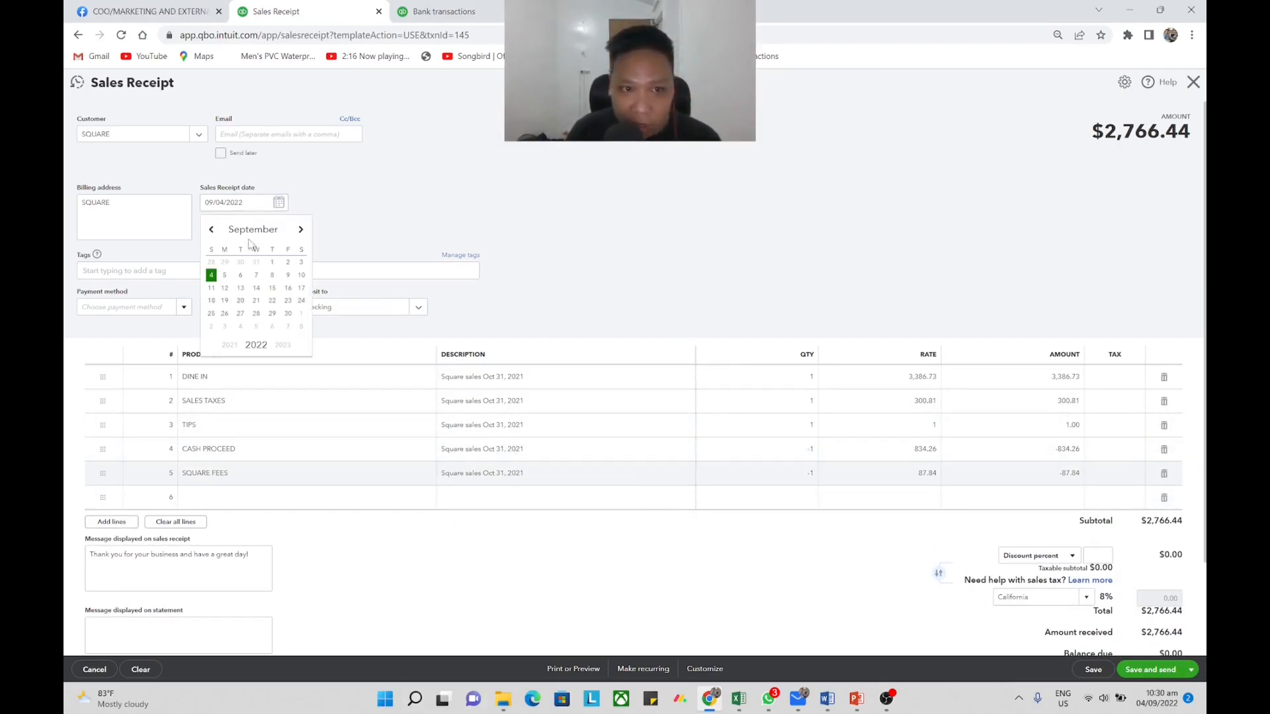
left_click(623, 210)
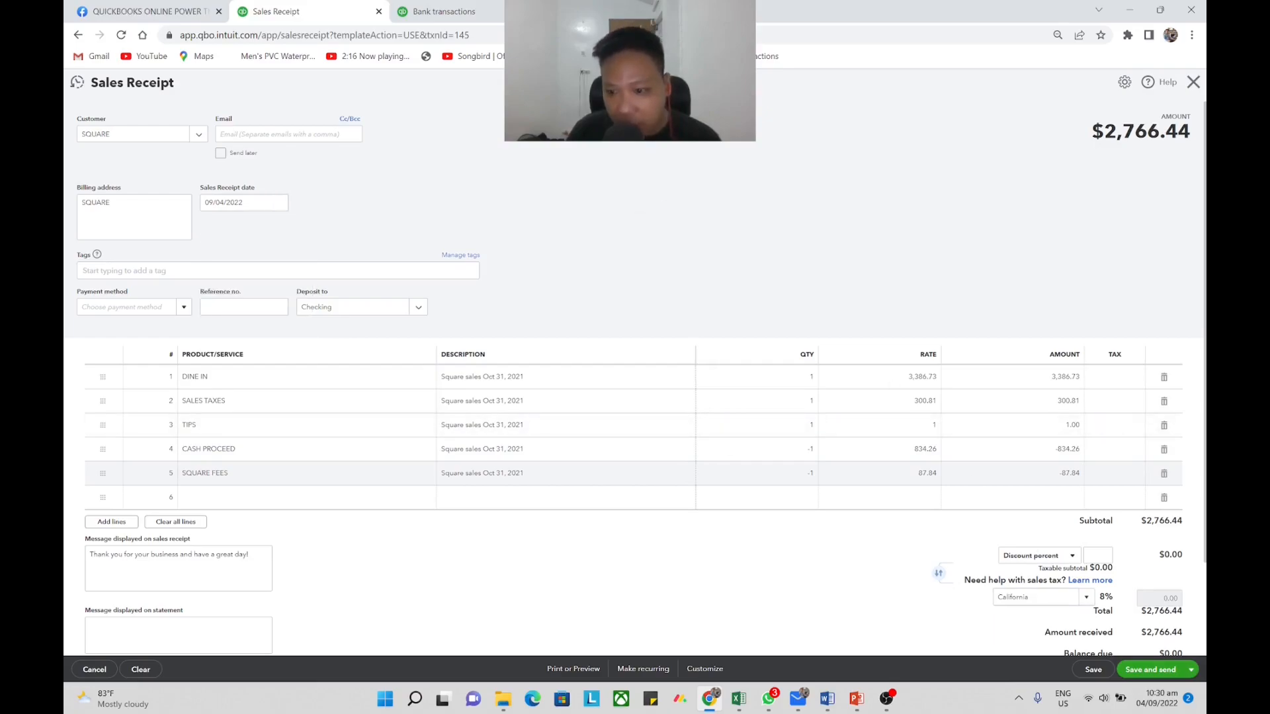
left_click(1191, 672)
left_click(1151, 653)
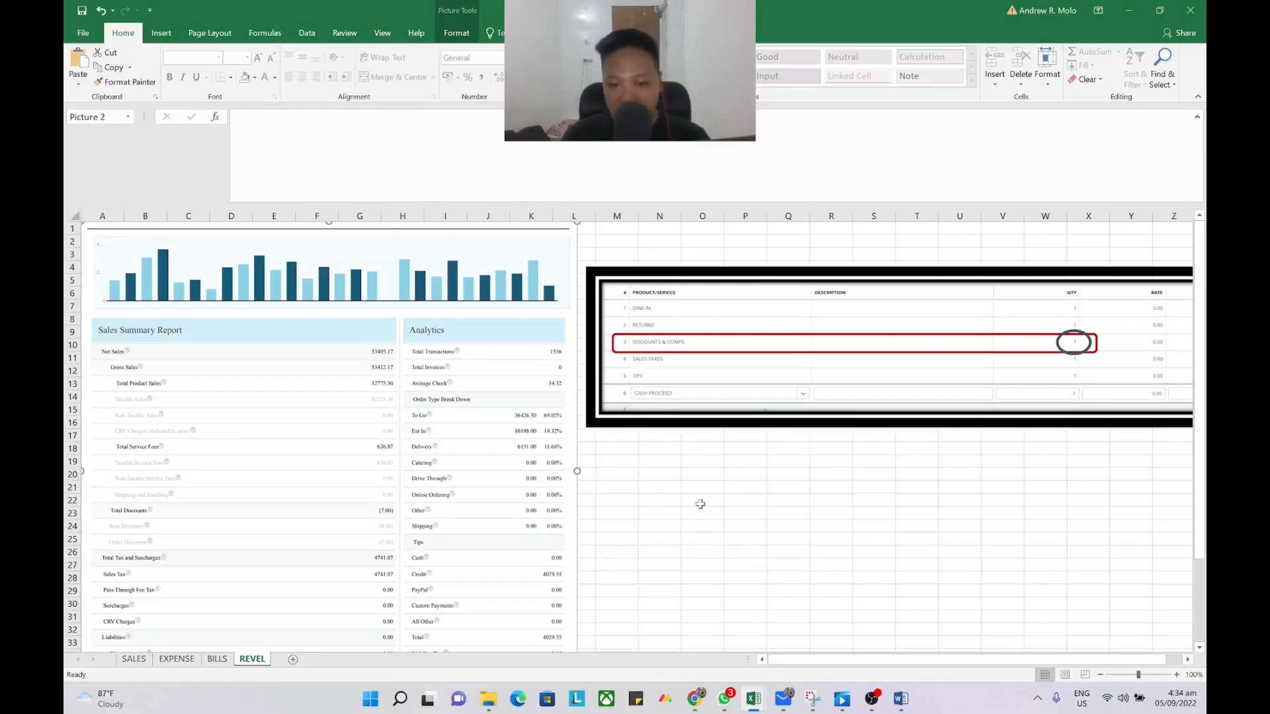
View the available actions for the SQUARE SALES recurring template in QuickBooks, and return to the REVEL worksheet in Excel.
left_click_drag(841, 660, 857, 662)
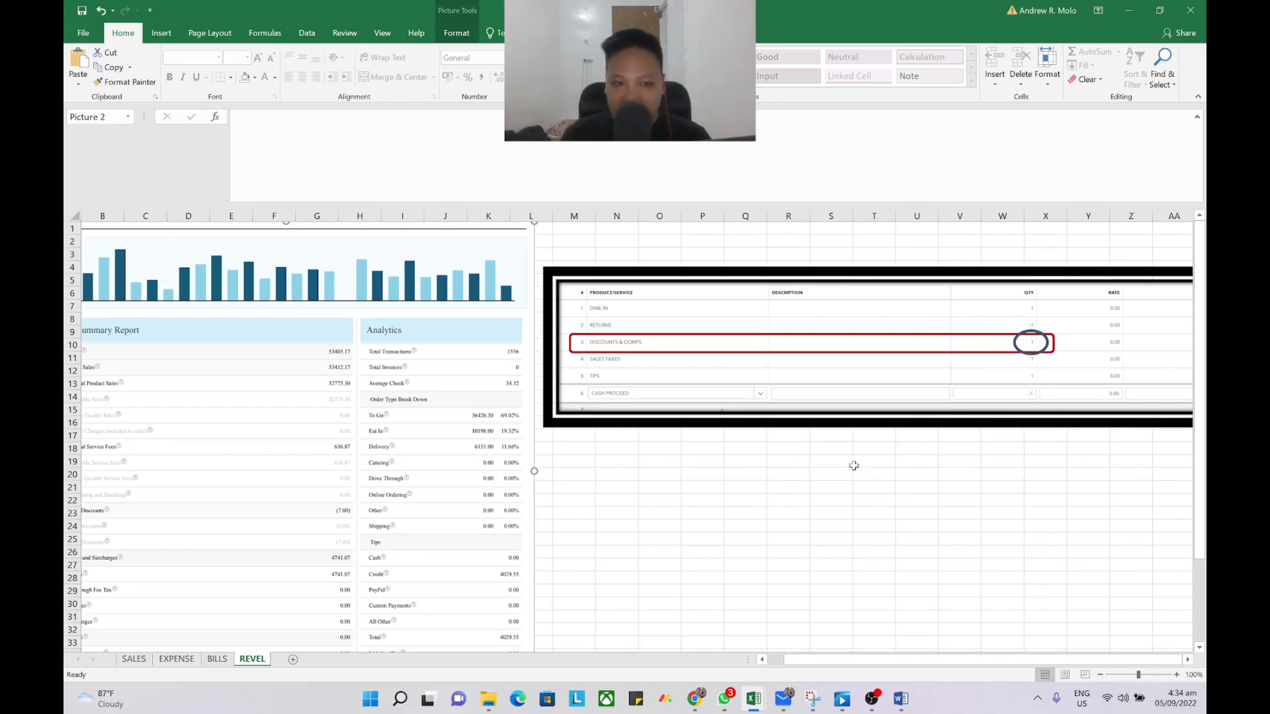
key("super+Tab")
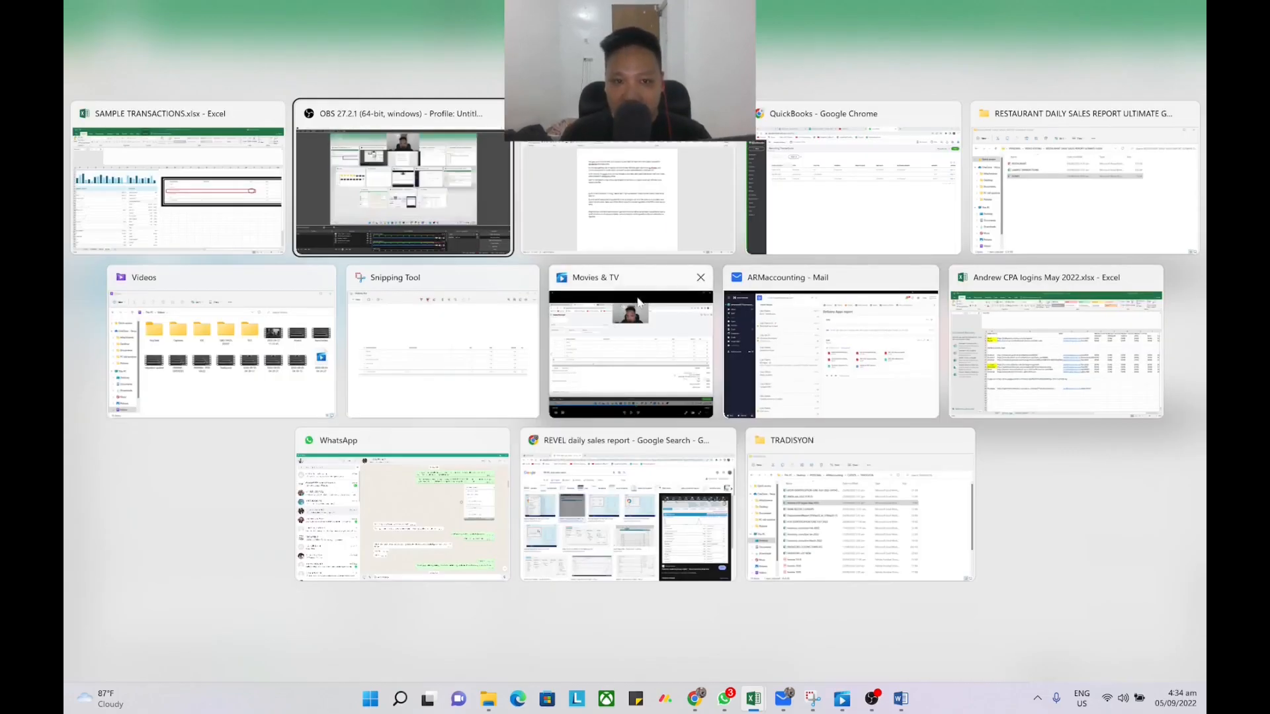
left_click(757, 248)
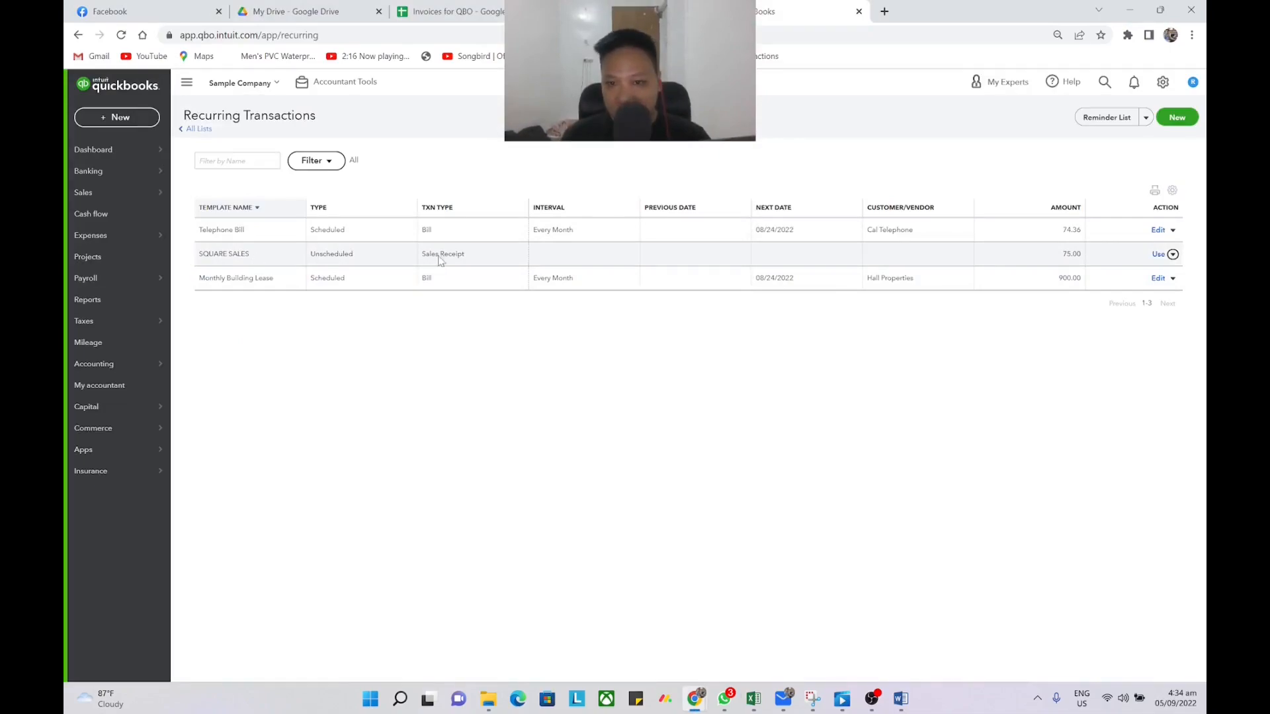
left_click(1172, 256)
left_click(900, 379)
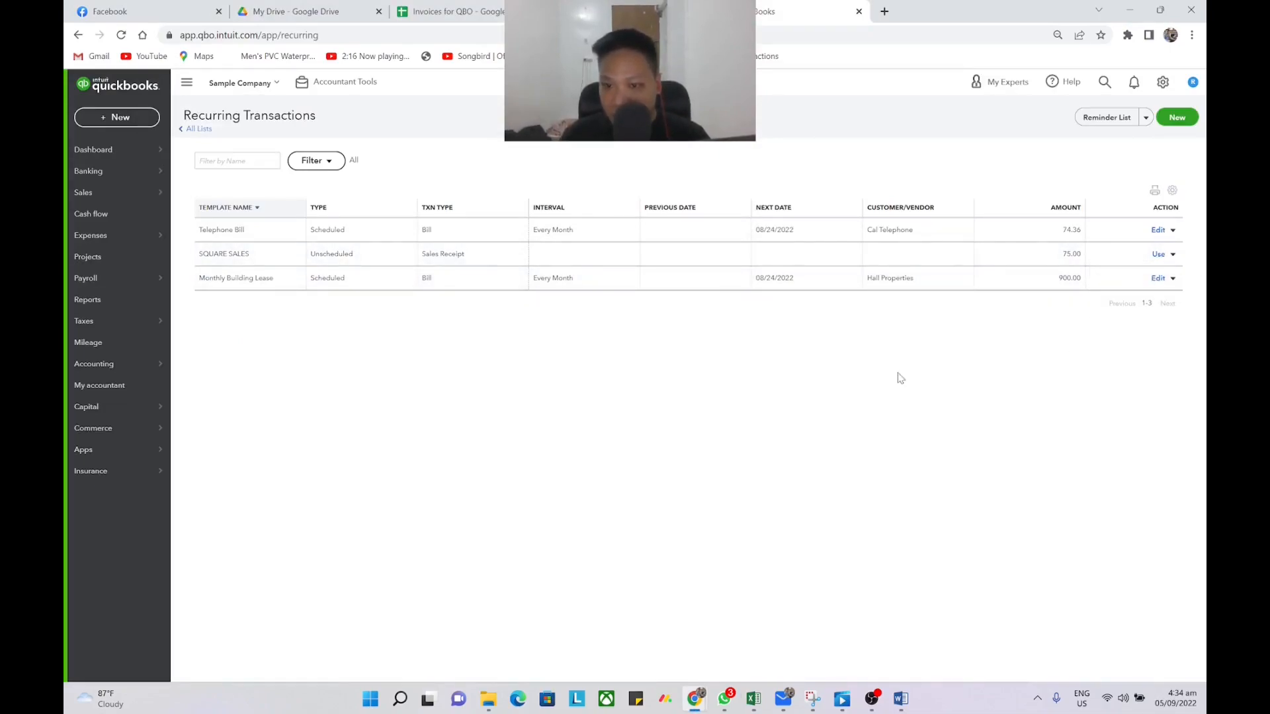
key("alt+Tab")
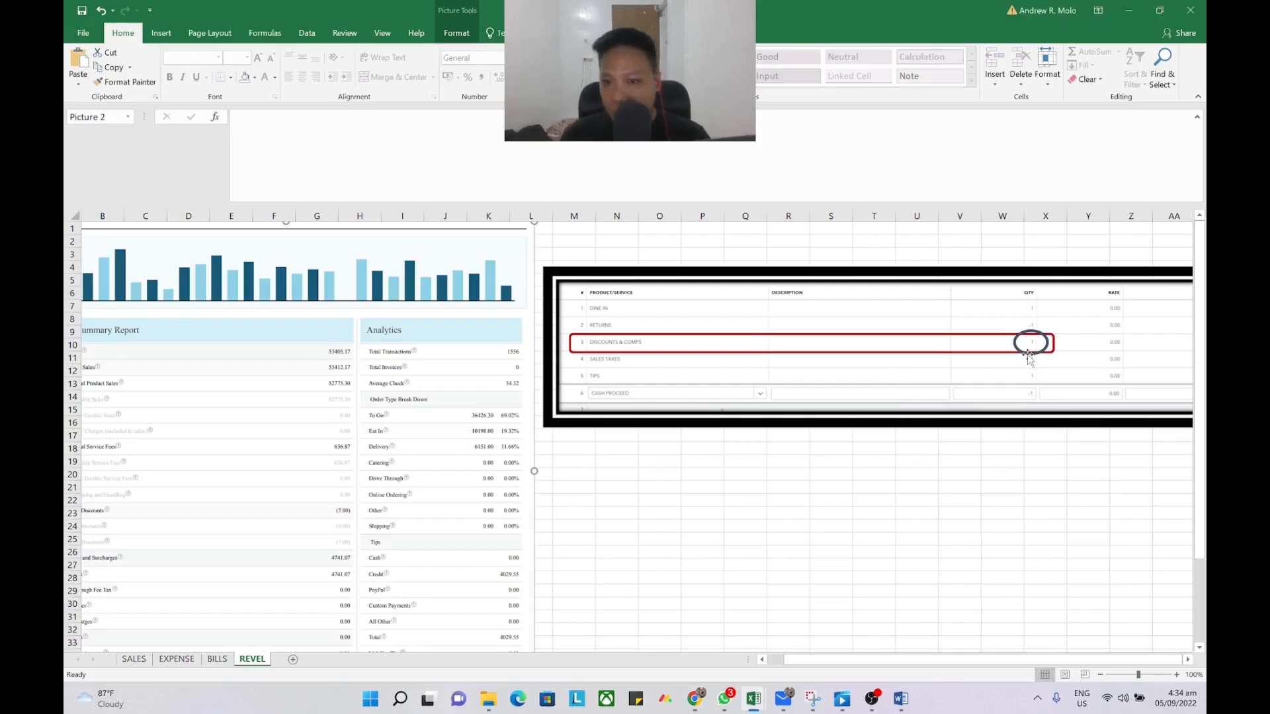
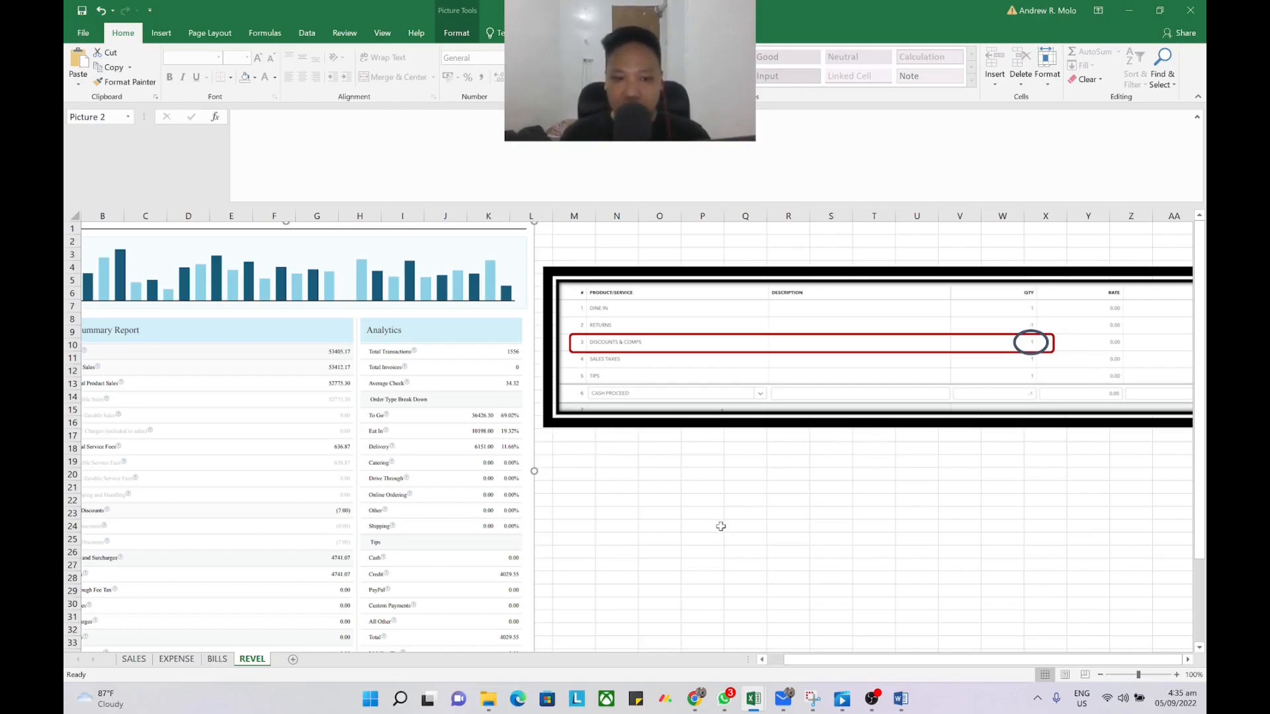
left_click_drag(851, 670, 840, 670)
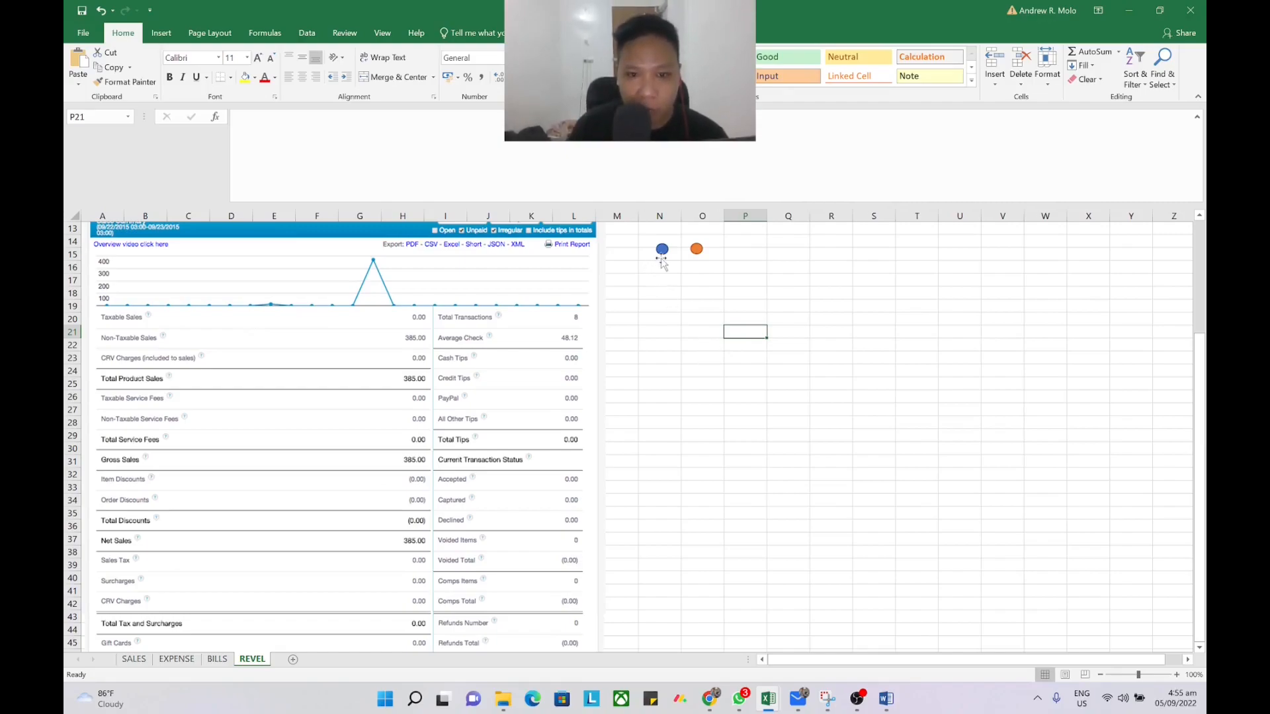
Place copies of the blue dot beside the Non-Taxable Sales and CRV Charges (included to sales) amounts in the Sales Summary.
left_click(663, 250)
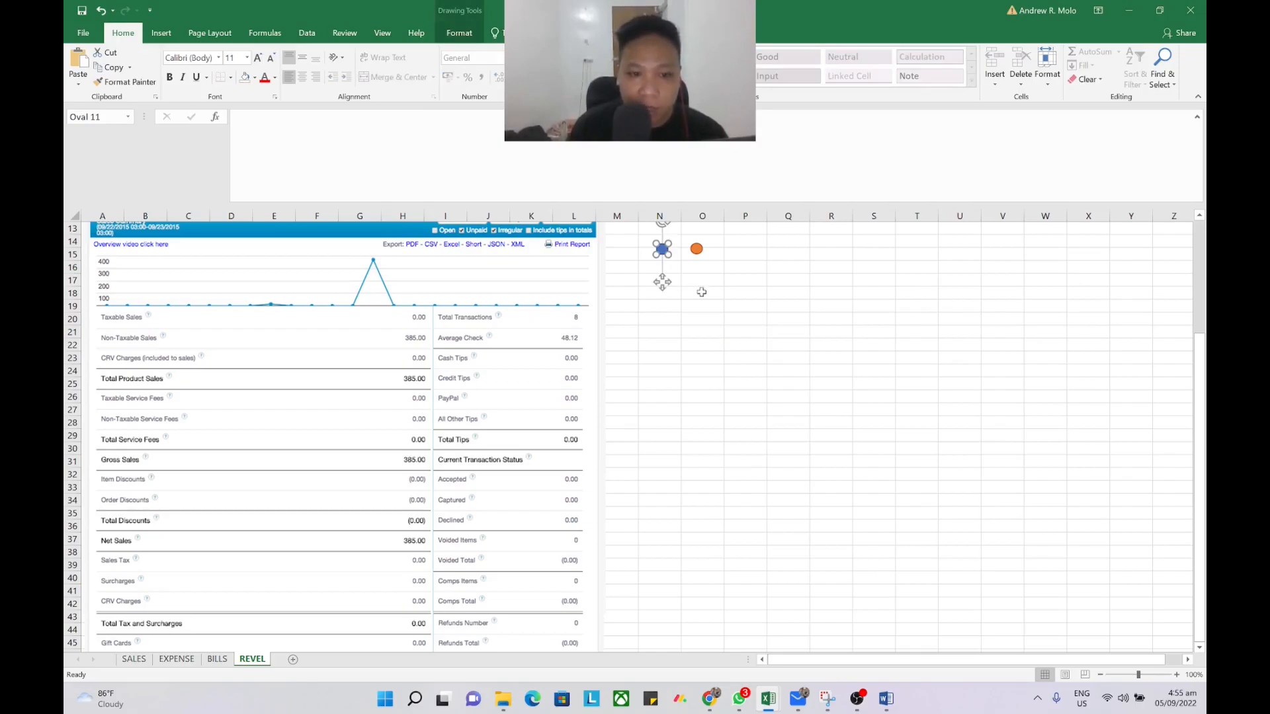
left_click(699, 250)
scroll(754, 423, "down", 5)
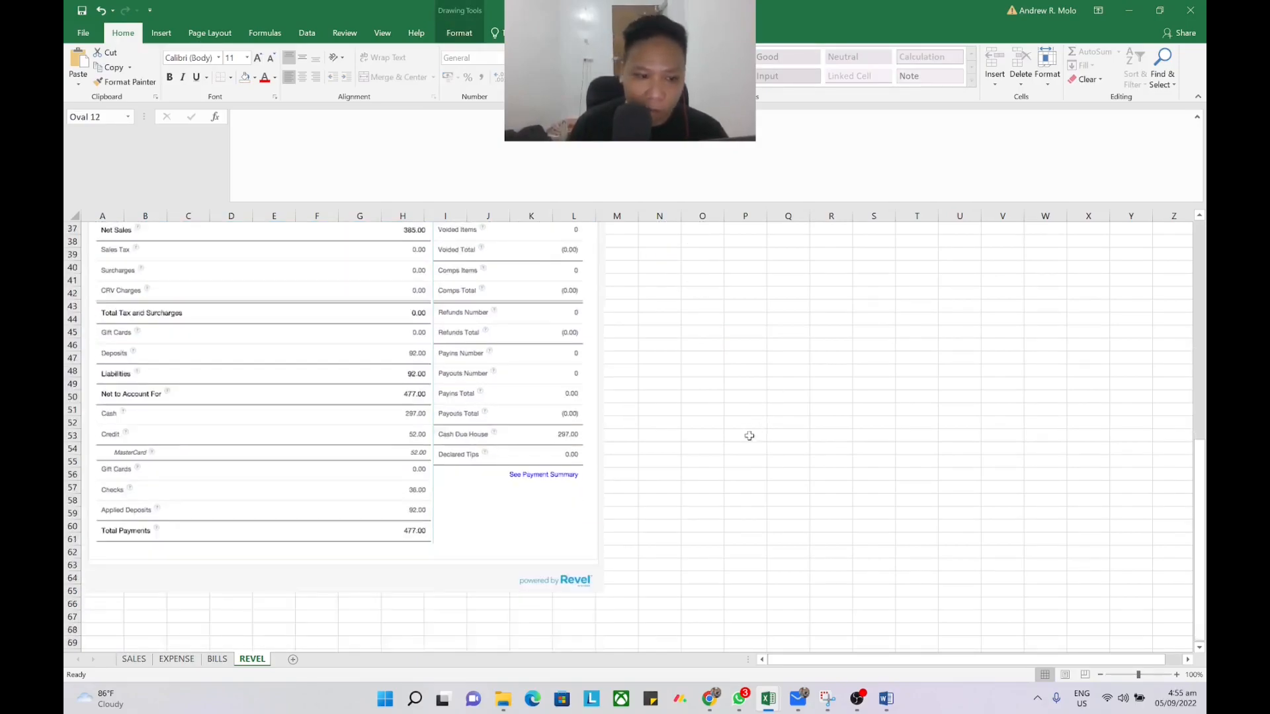
scroll(759, 417, "up", 6)
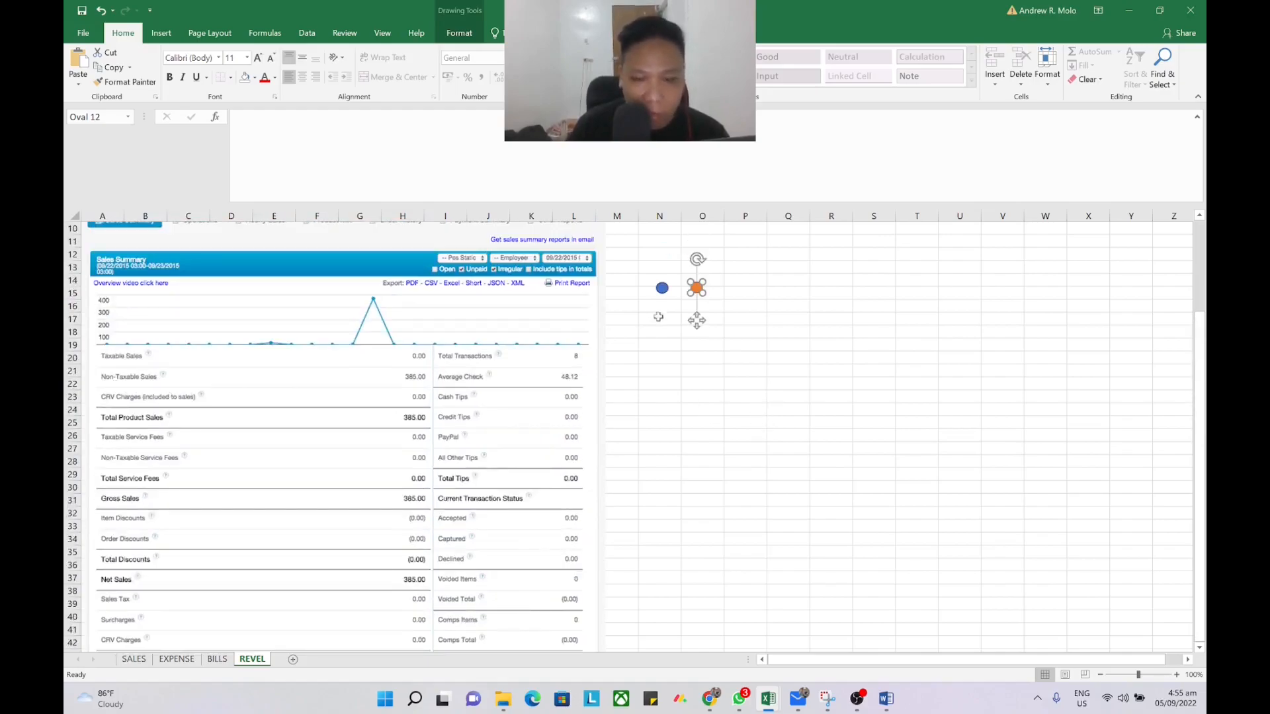
left_click(661, 288)
left_click_drag(653, 305, 361, 395)
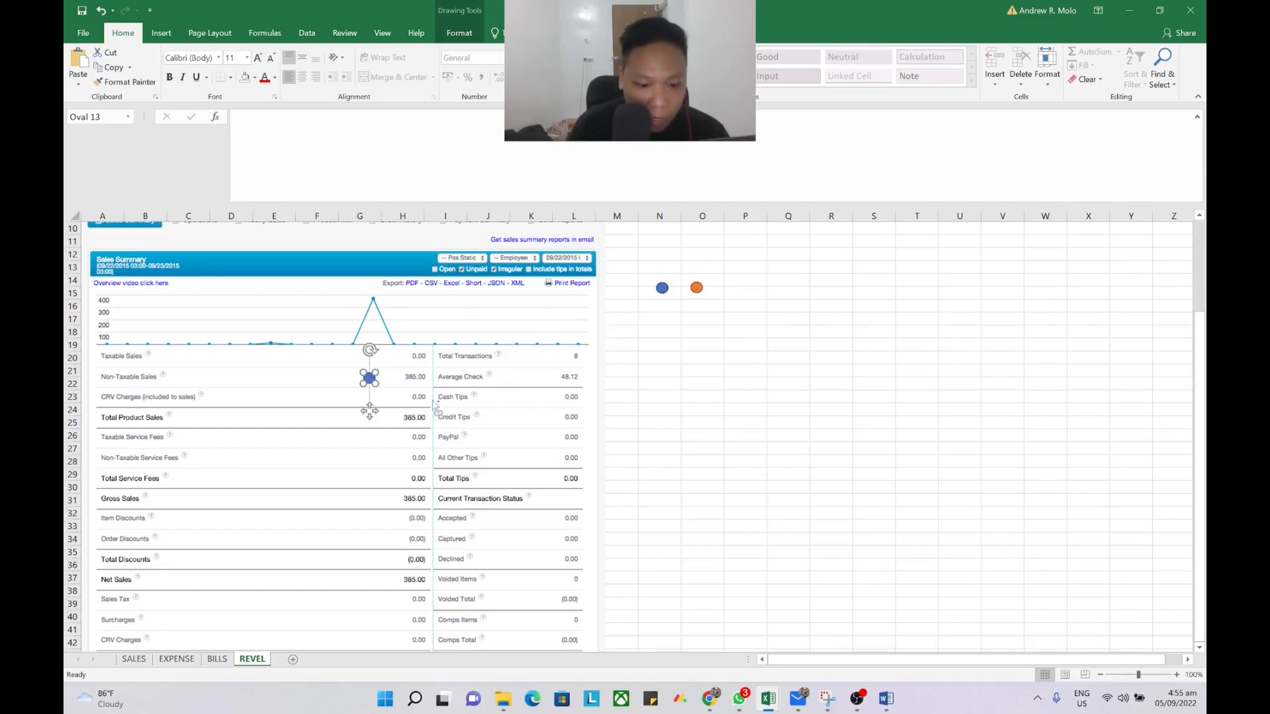
key("ctrl+v")
left_click_drag(376, 389, 367, 398)
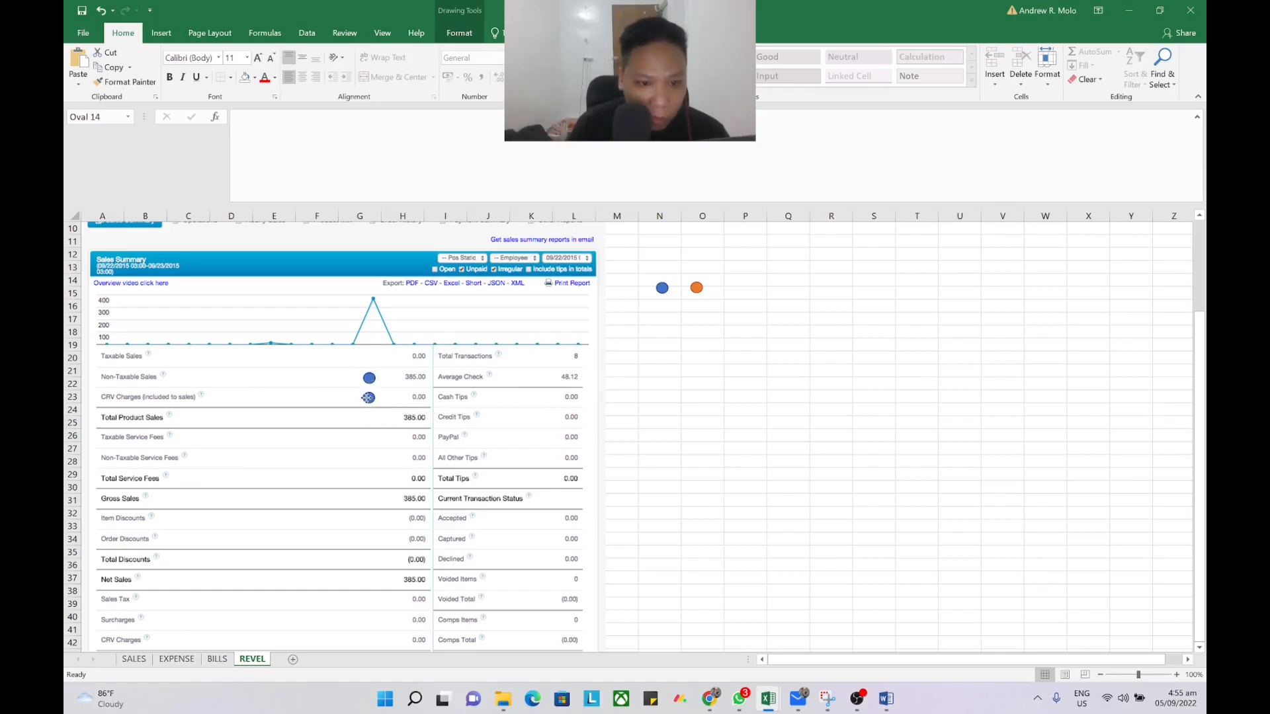
Mark the Taxable Service Fees and Non-Taxable Service Fees amounts with further copies of the blue dot.
key("ctrl+v")
scroll(492, 433, "down", 1)
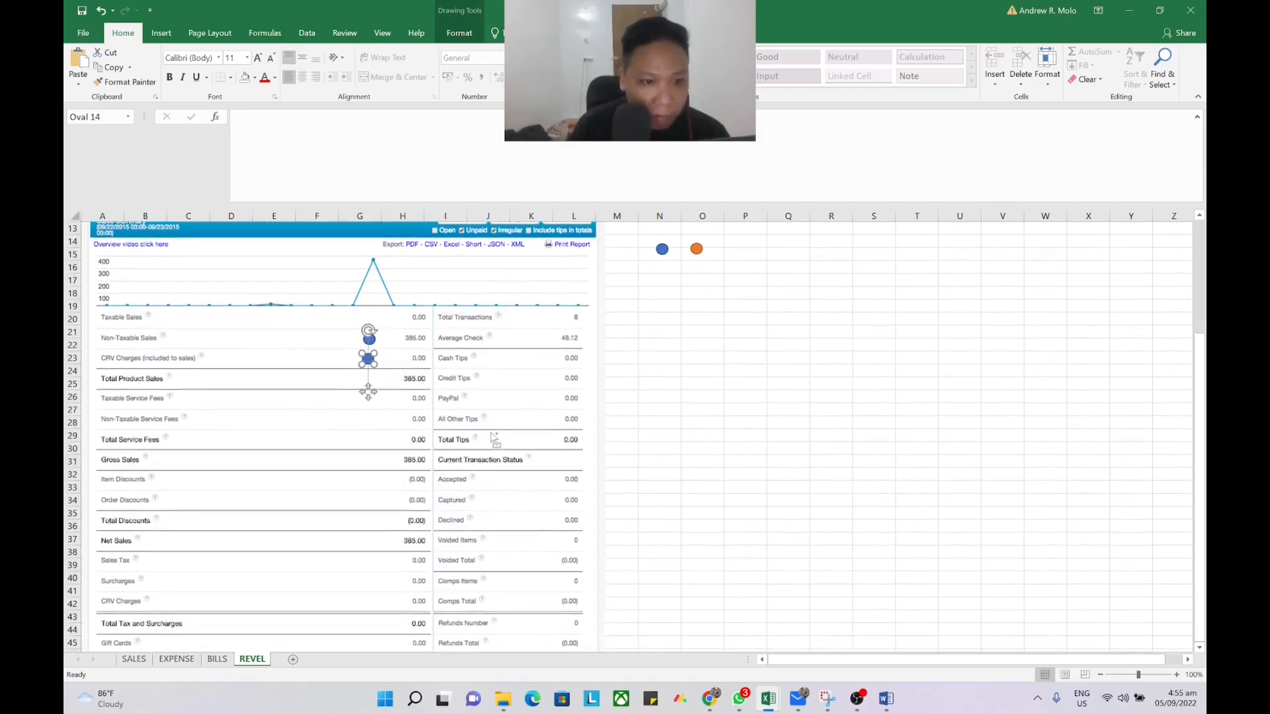
left_click_drag(378, 369, 368, 400)
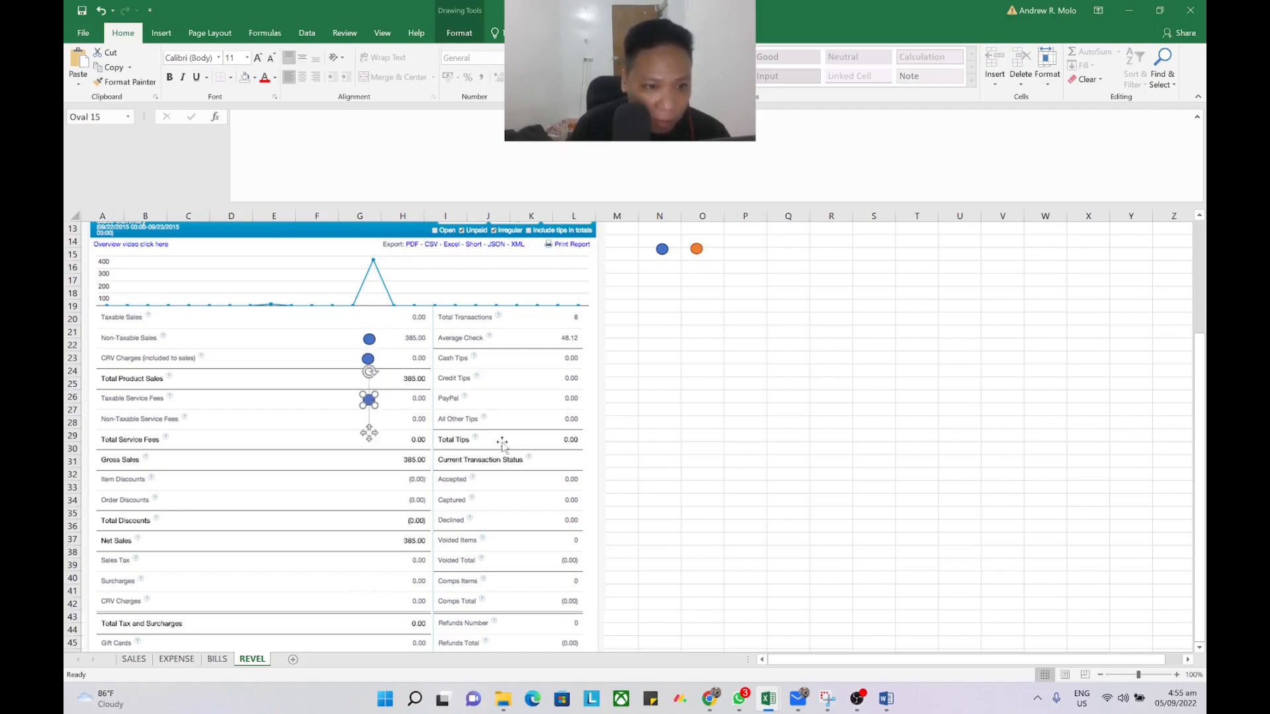
key("ctrl+v")
left_click_drag(380, 411, 375, 430)
Add blue dots beside the Item Discounts and Order Discounts amounts.
scroll(374, 430, "down", 1)
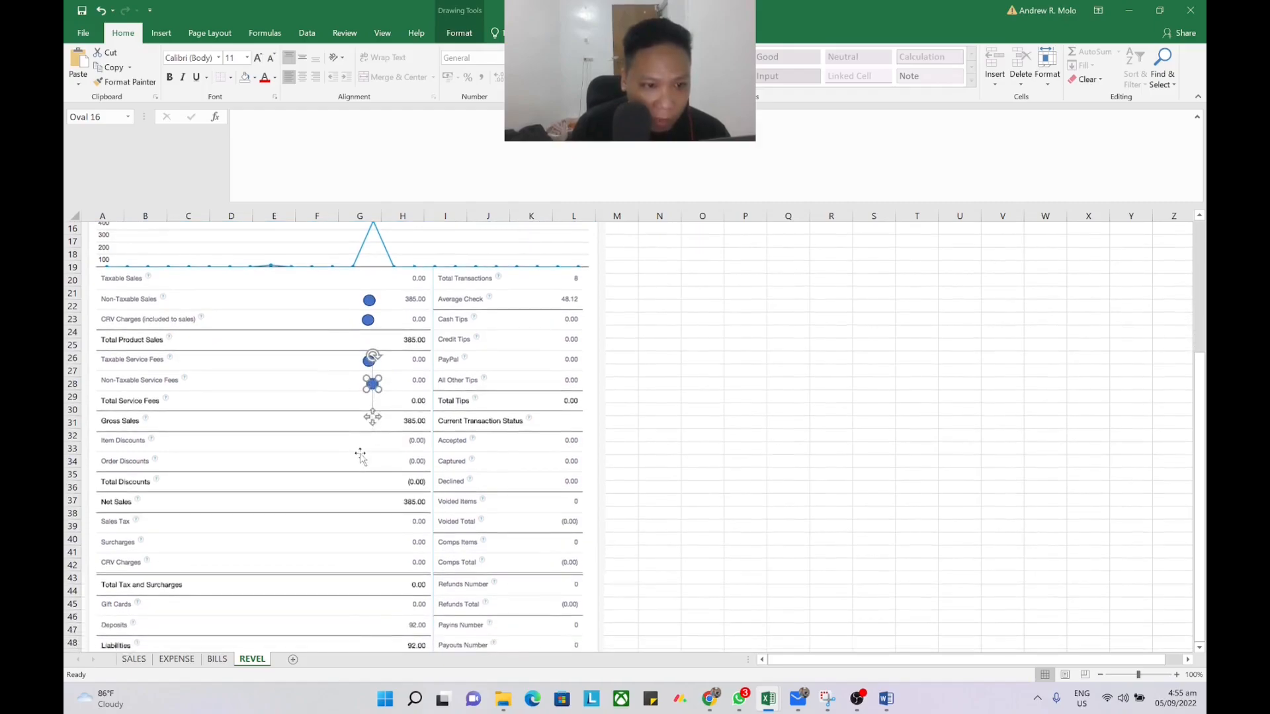
key("ctrl+v")
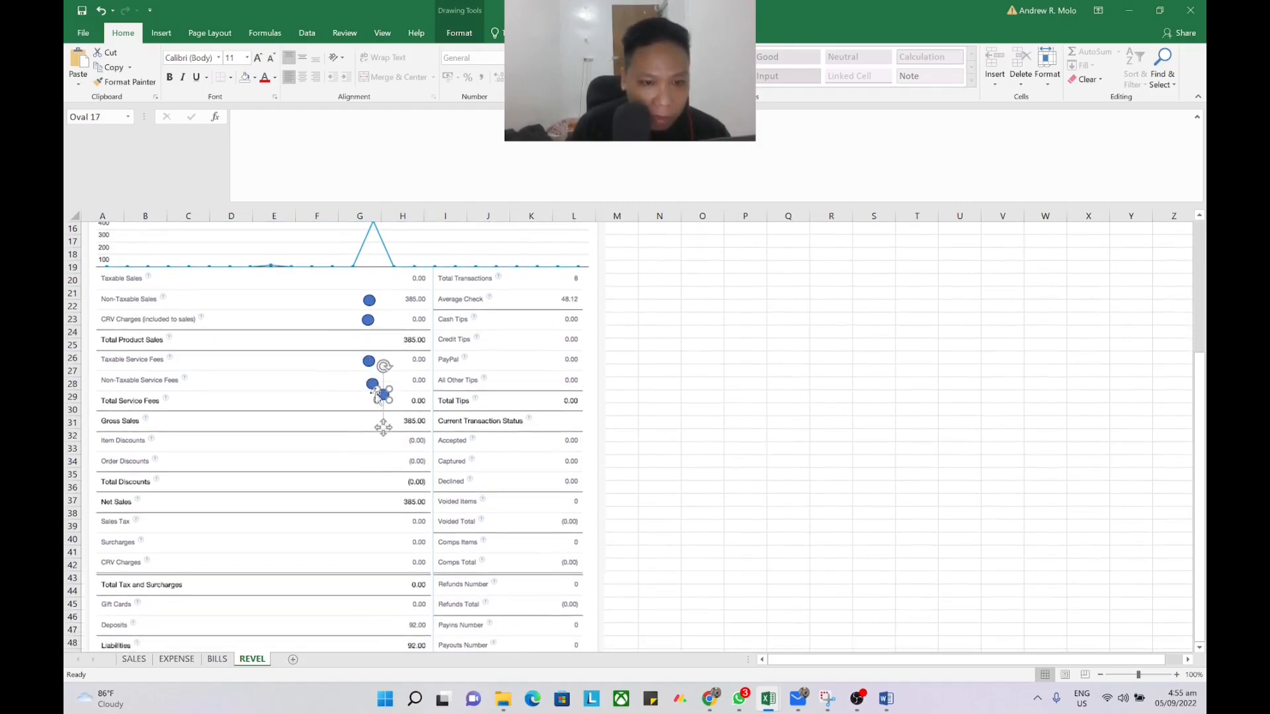
left_click_drag(381, 404, 358, 462)
key("ctrl+v")
scroll(375, 469, "down", 1)
scroll(375, 469, "down", 1)
Add blue dots beside the Sales Tax, Surcharges and CRV Charges amounts below Net Sales.
key("ctrl+v")
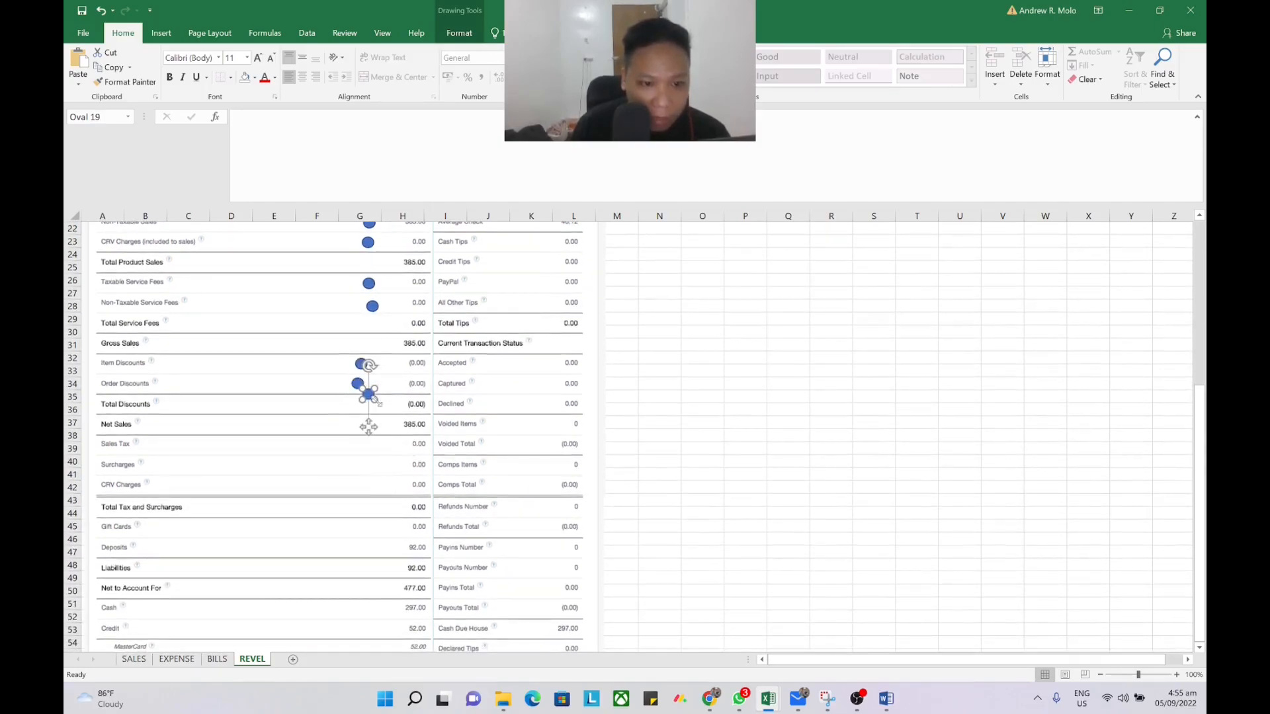
left_click_drag(368, 395, 355, 486)
key("ctrl+v")
key("ctrl+v")
Mark the Gift Cards and Deposits amounts under liabilities with blue dots, and delete the surplus copy.
scroll(494, 463, "down", 2)
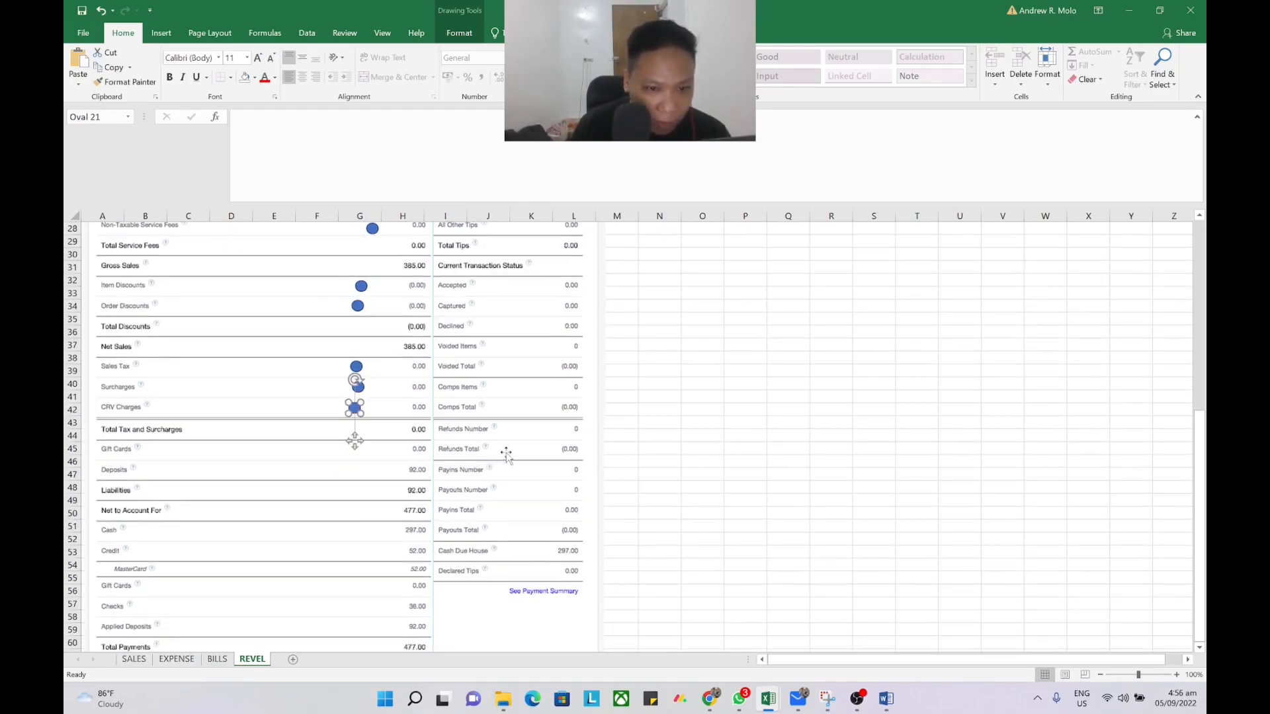
scroll(646, 431, "down", 1)
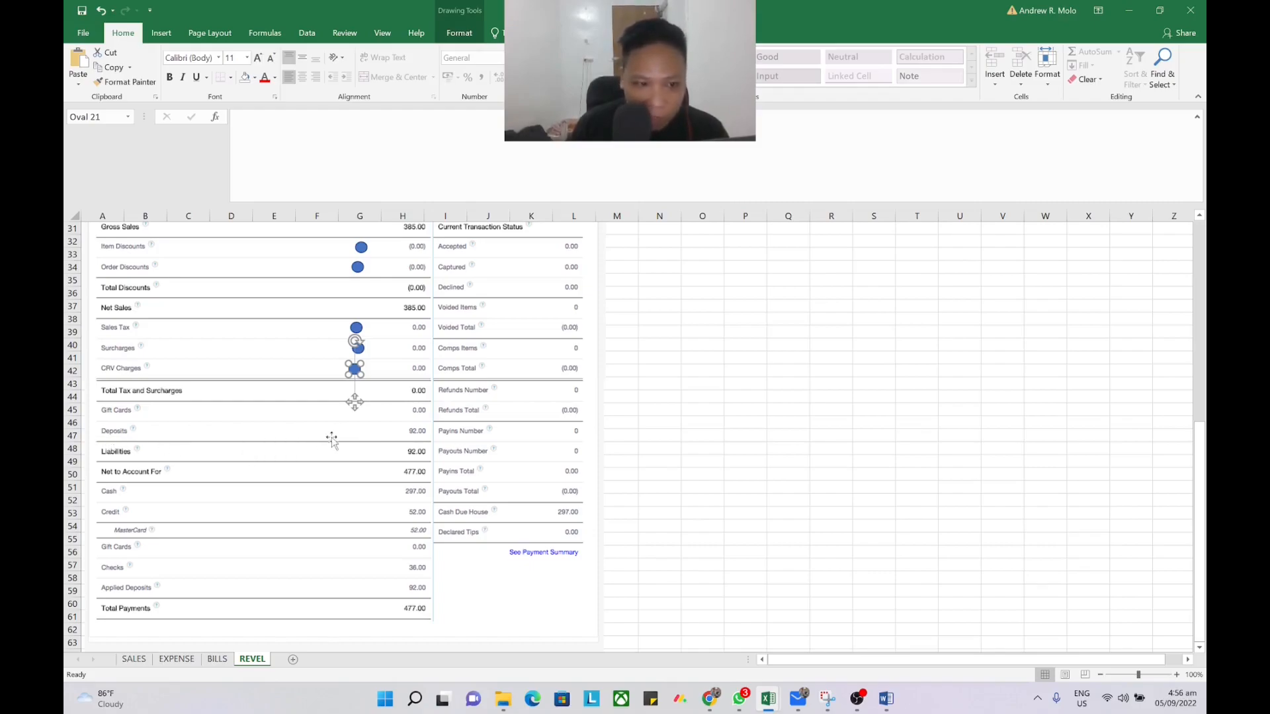
scroll(317, 436, "down", 1)
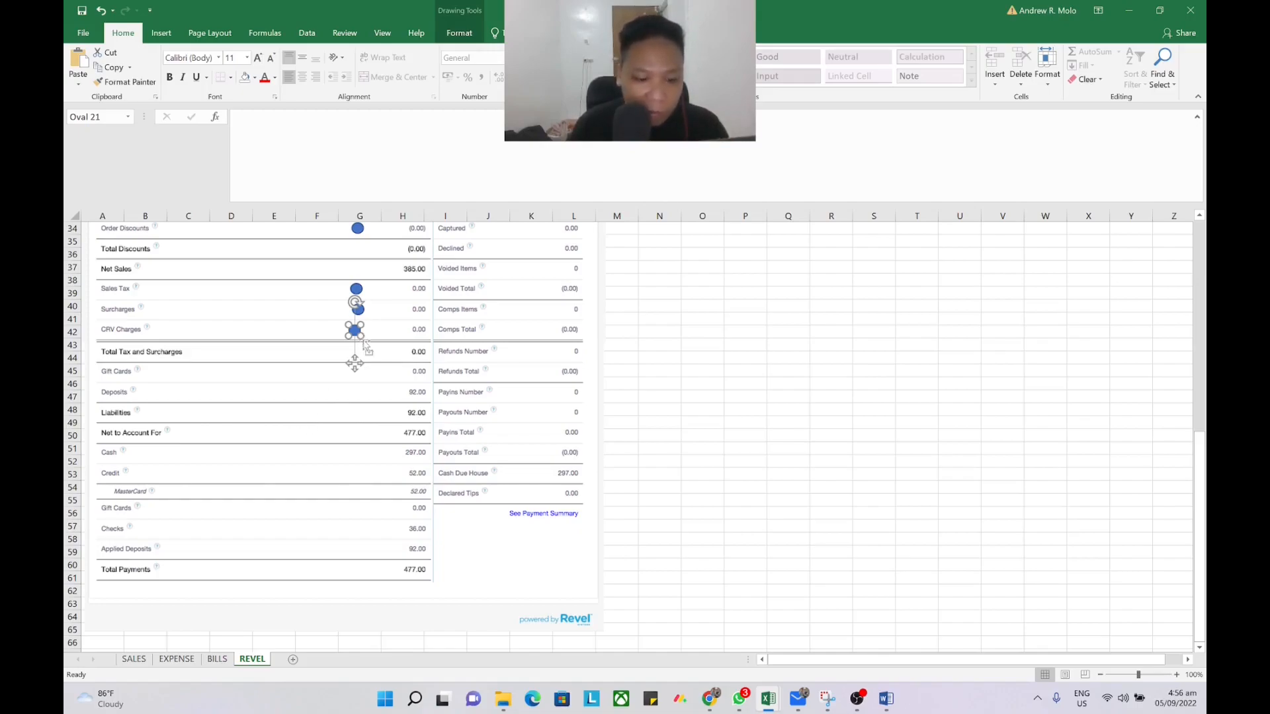
left_click_drag(363, 342, 351, 394)
scroll(386, 393, "down", 1)
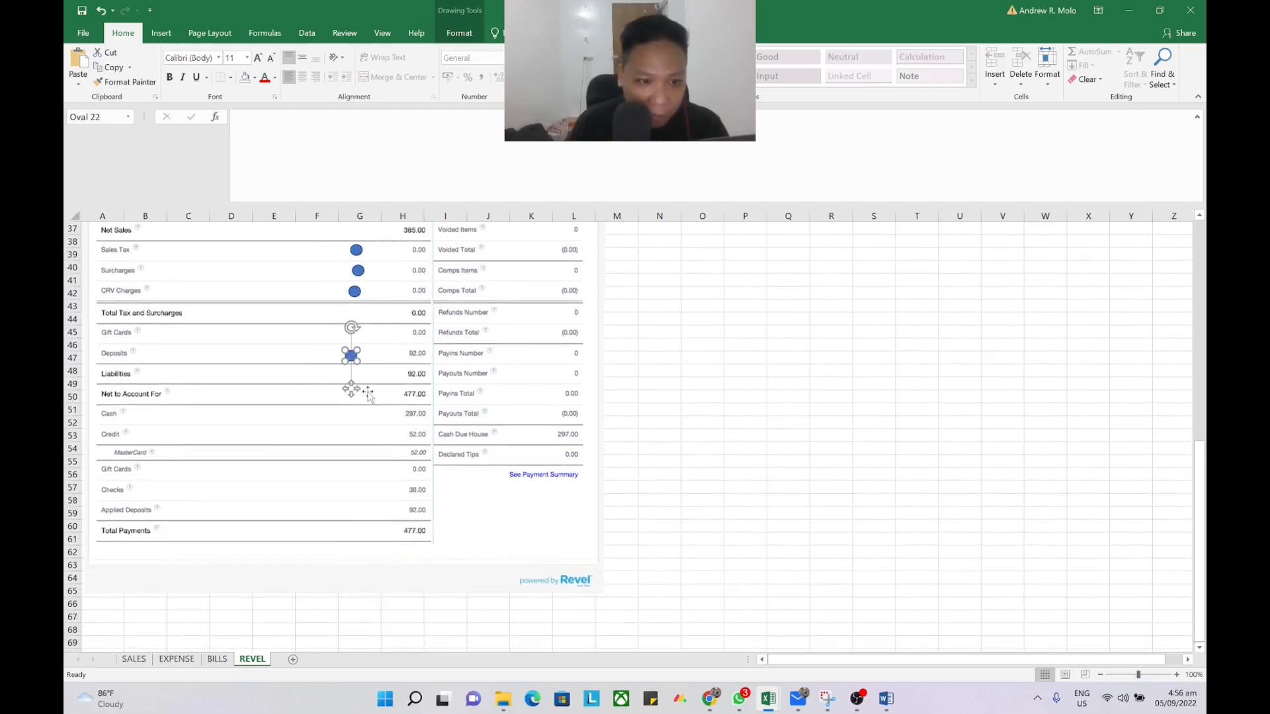
mouse_move(351, 356)
left_mouse_down()
mouse_move(361, 366)
mouse_move(347, 337)
mouse_move(359, 348)
left_mouse_up()
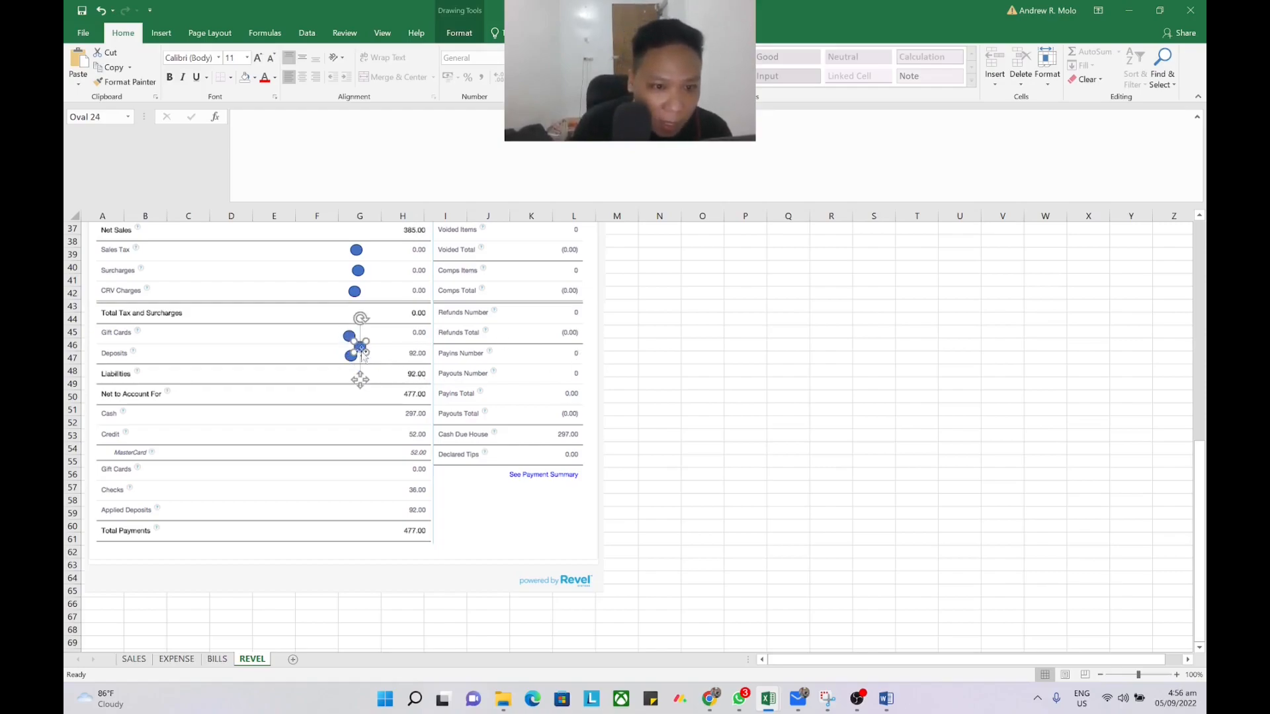
key("Delete")
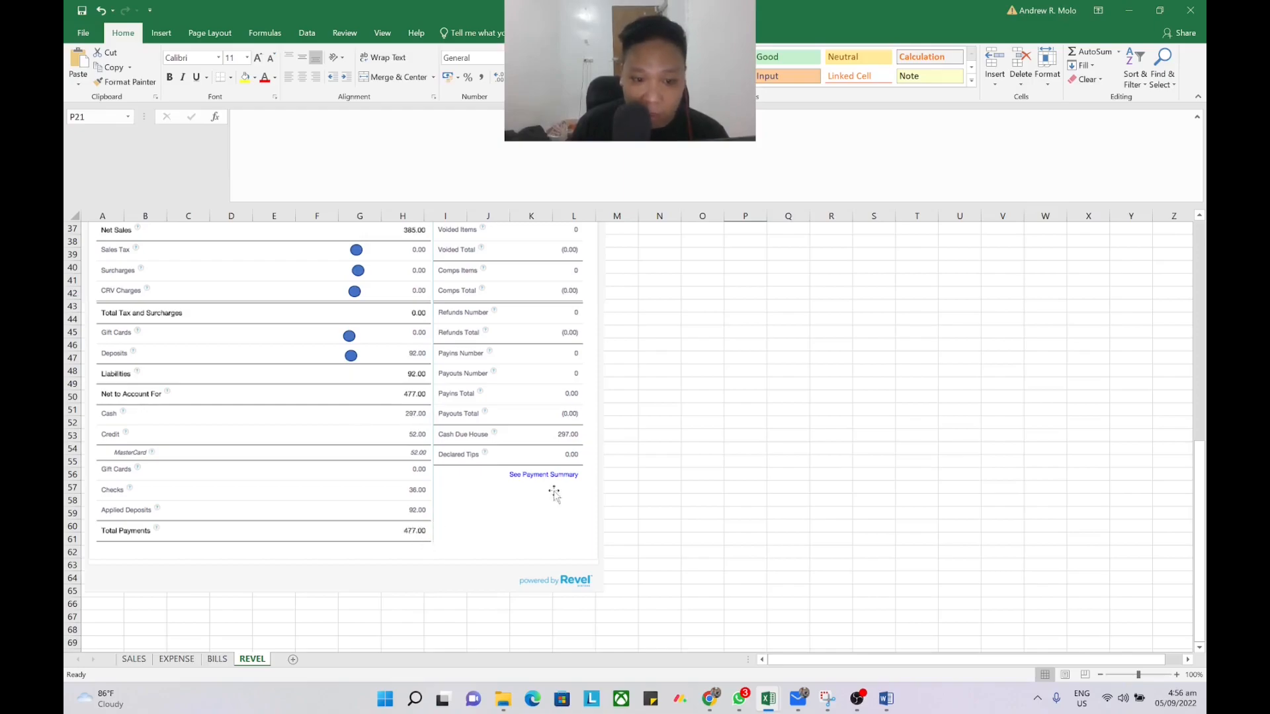
Place copies of the orange dot beside the Cash and Credit payment amounts.
scroll(621, 452, "up", 3)
scroll(620, 452, "up", 8)
left_click(696, 367)
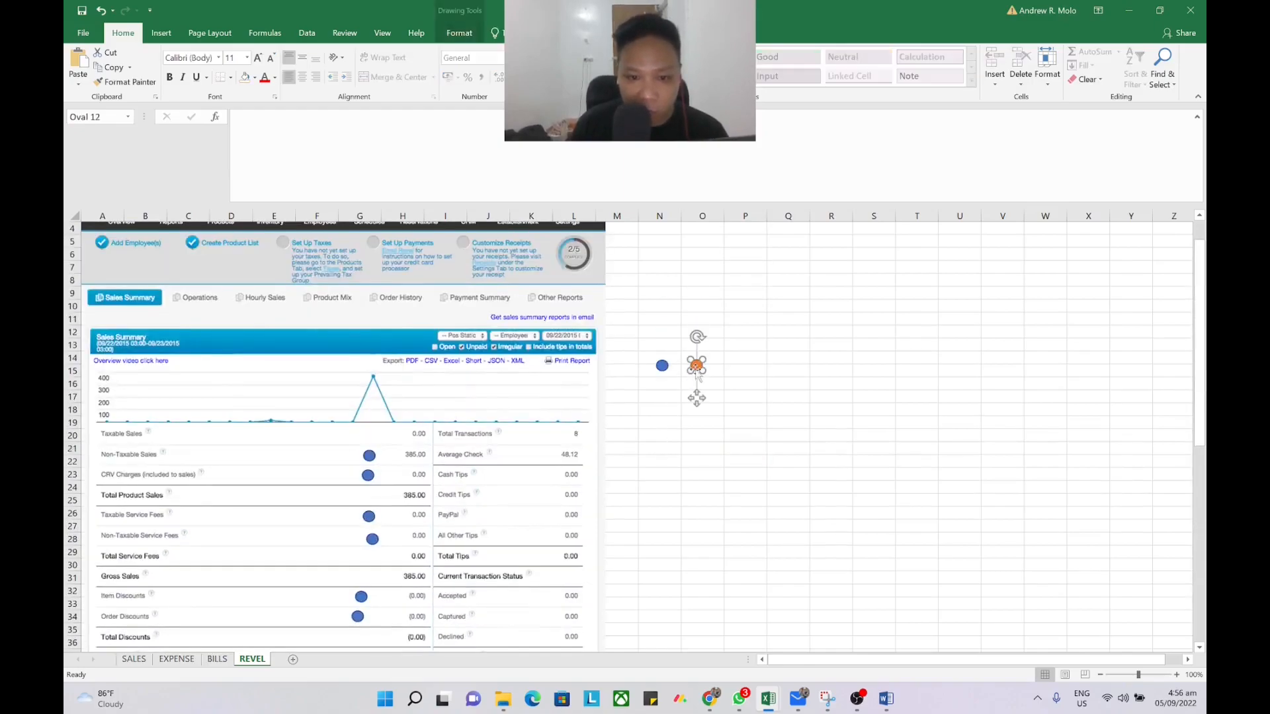
left_click_drag(696, 374, 351, 600)
scroll(357, 582, "down", 5)
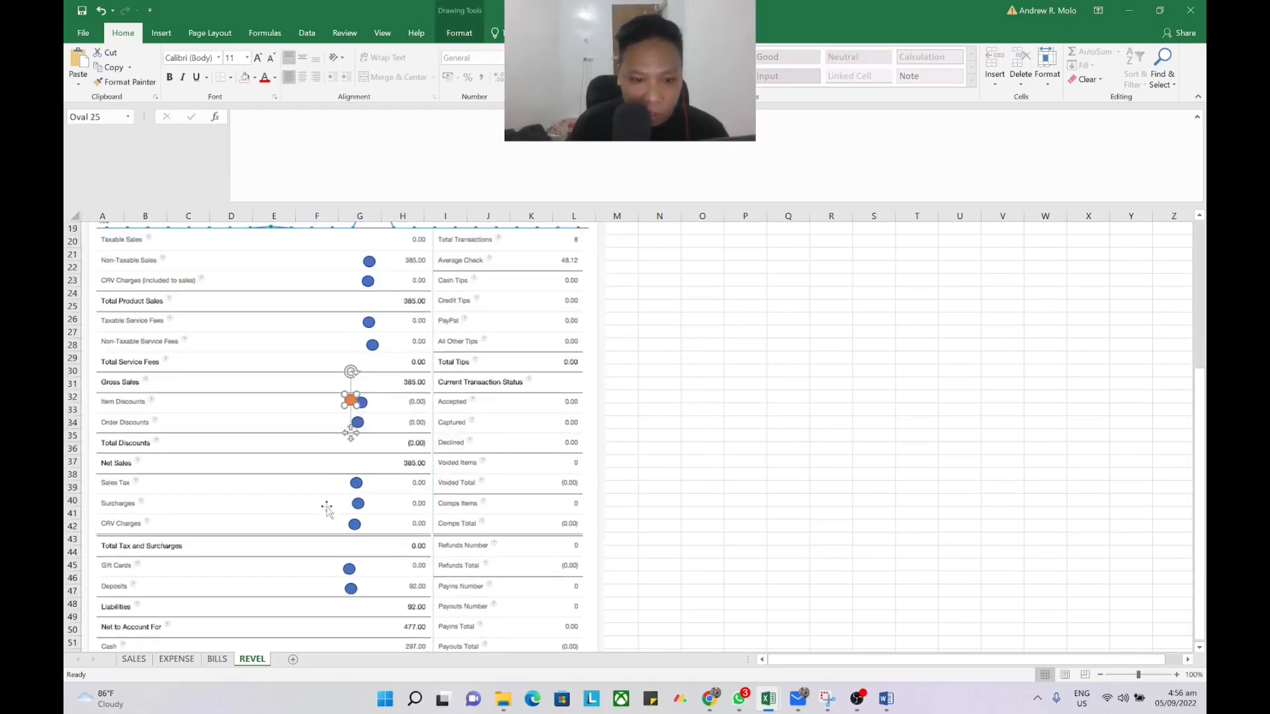
scroll(385, 467, "down", 3)
left_click_drag(349, 285, 366, 552)
key("ctrl+d")
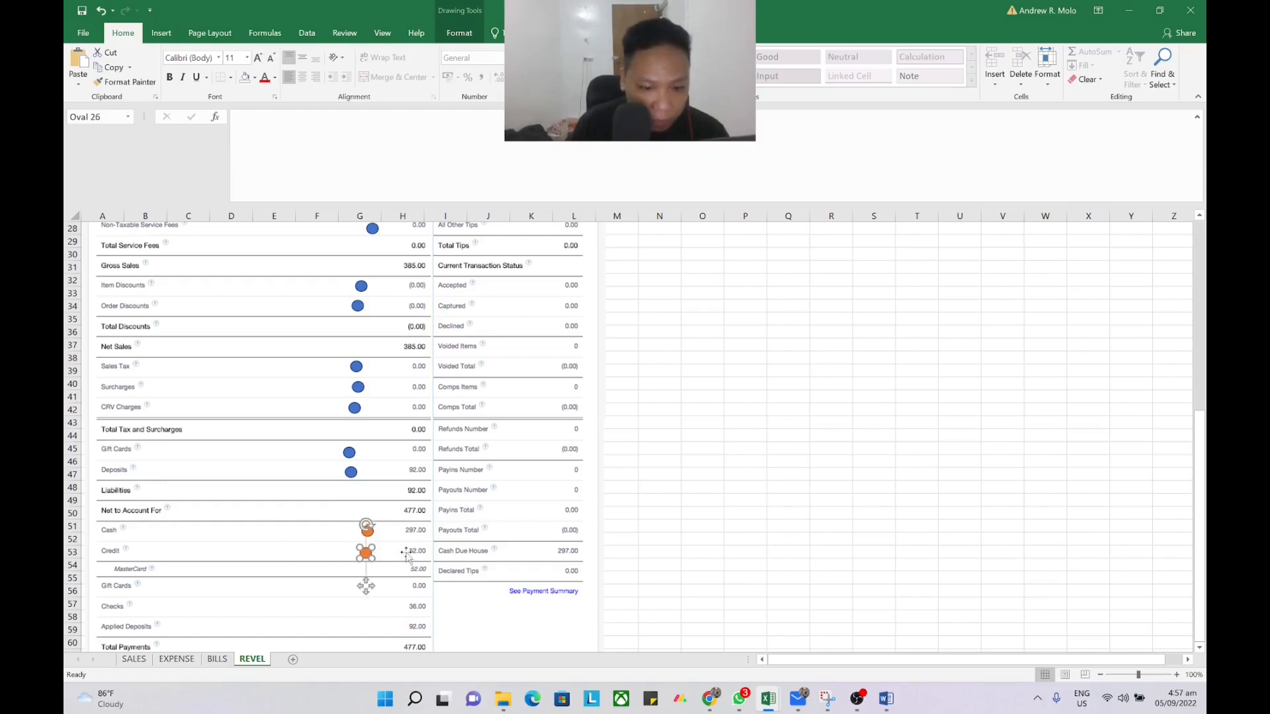
Place copies of the orange dot beside the Gift Cards, Checks and Applied Deposits payment amounts.
key("ctrl+d")
scroll(398, 558, "down", 2)
left_click_drag(375, 491, 367, 512)
key("ctrl+d")
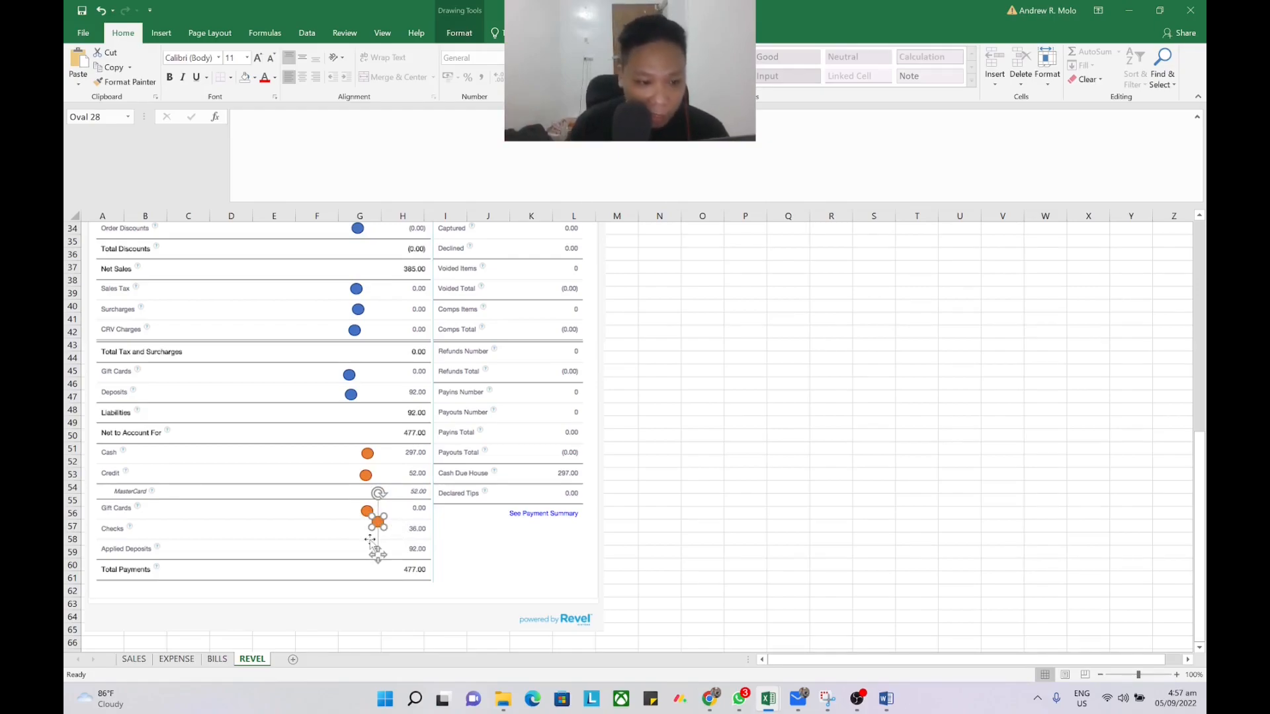
left_click_drag(371, 517, 367, 550)
key("ctrl+d")
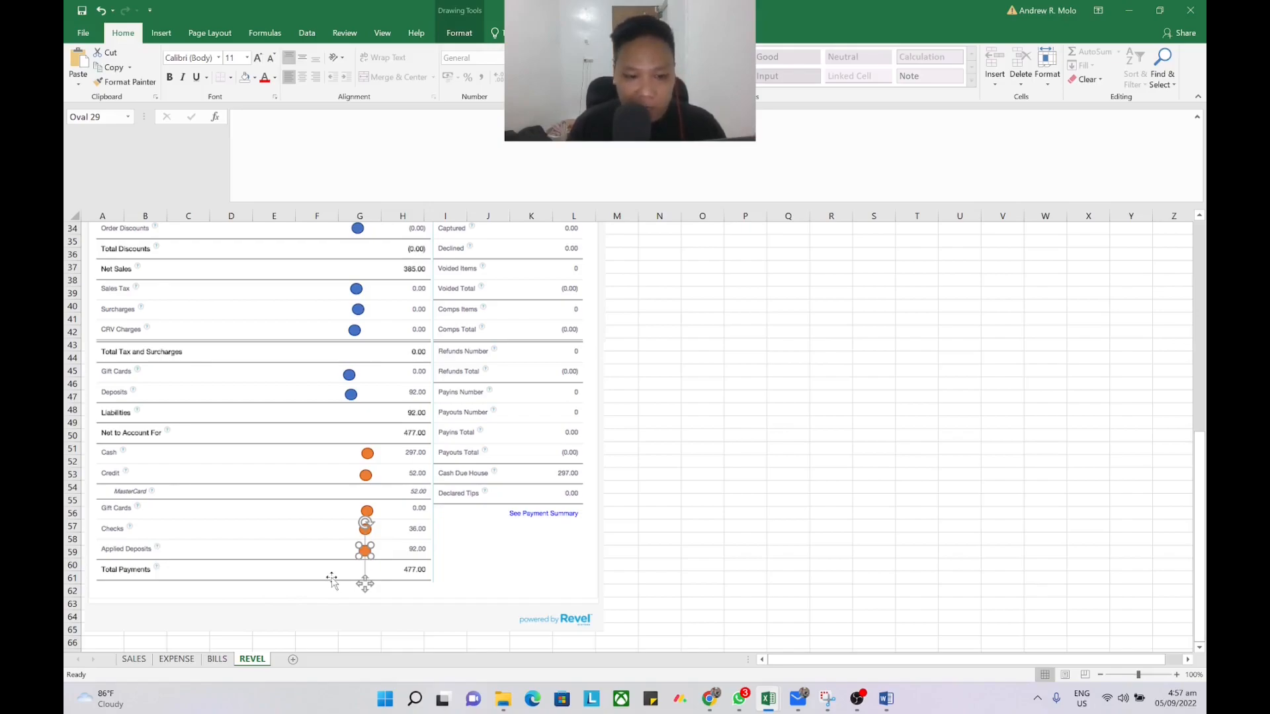
left_click_drag(729, 516, 718, 521)
scroll(696, 520, "up", 3)
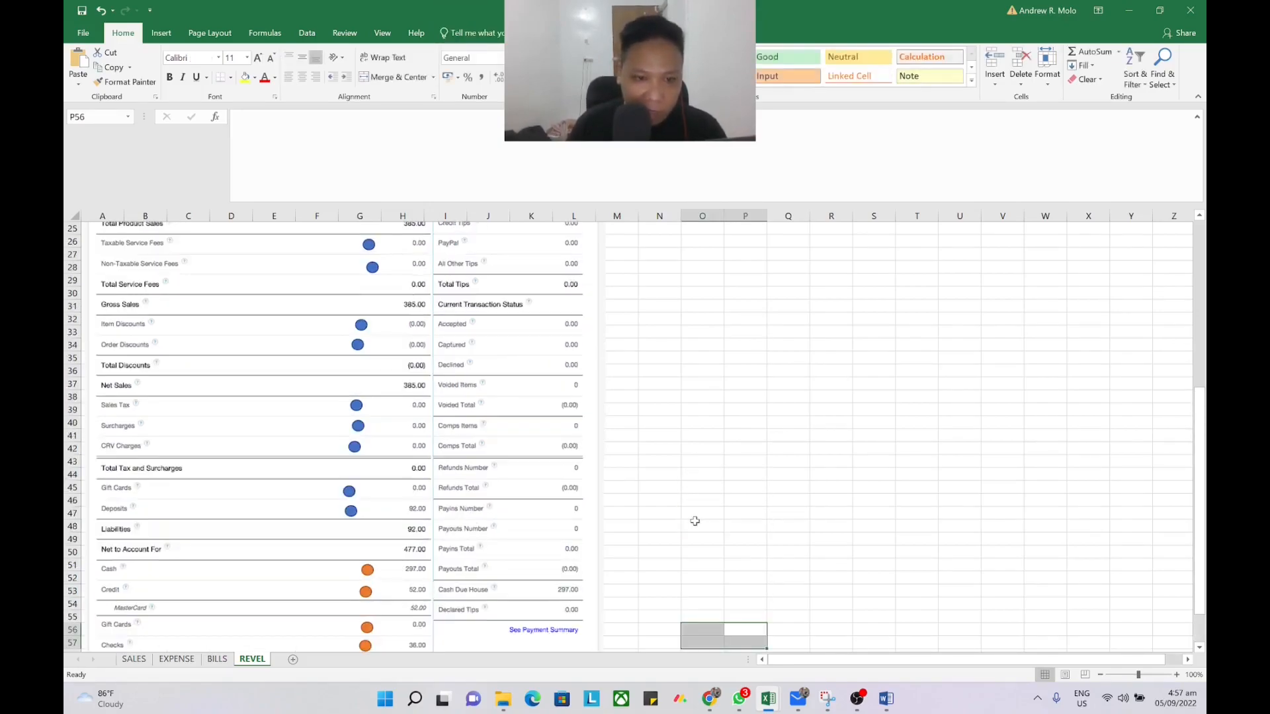
scroll(691, 521, "up", 3)
scroll(668, 522, "down", 4)
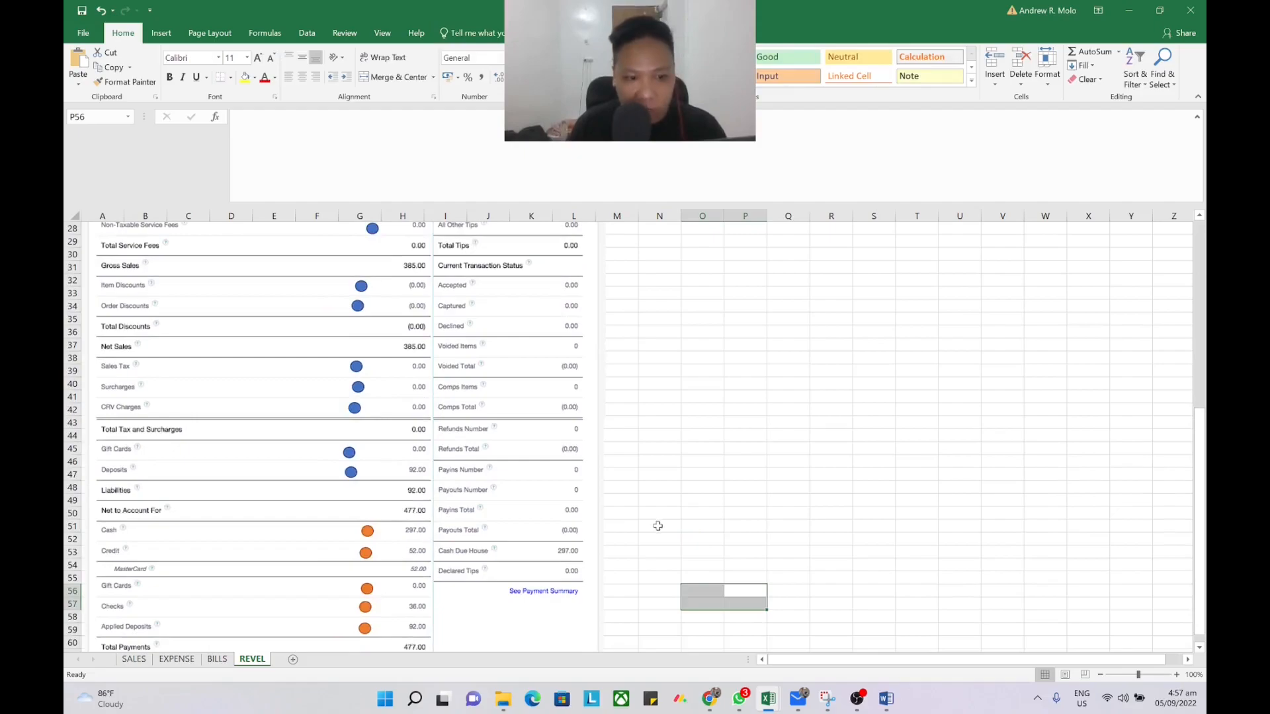
scroll(658, 526, "down", 1)
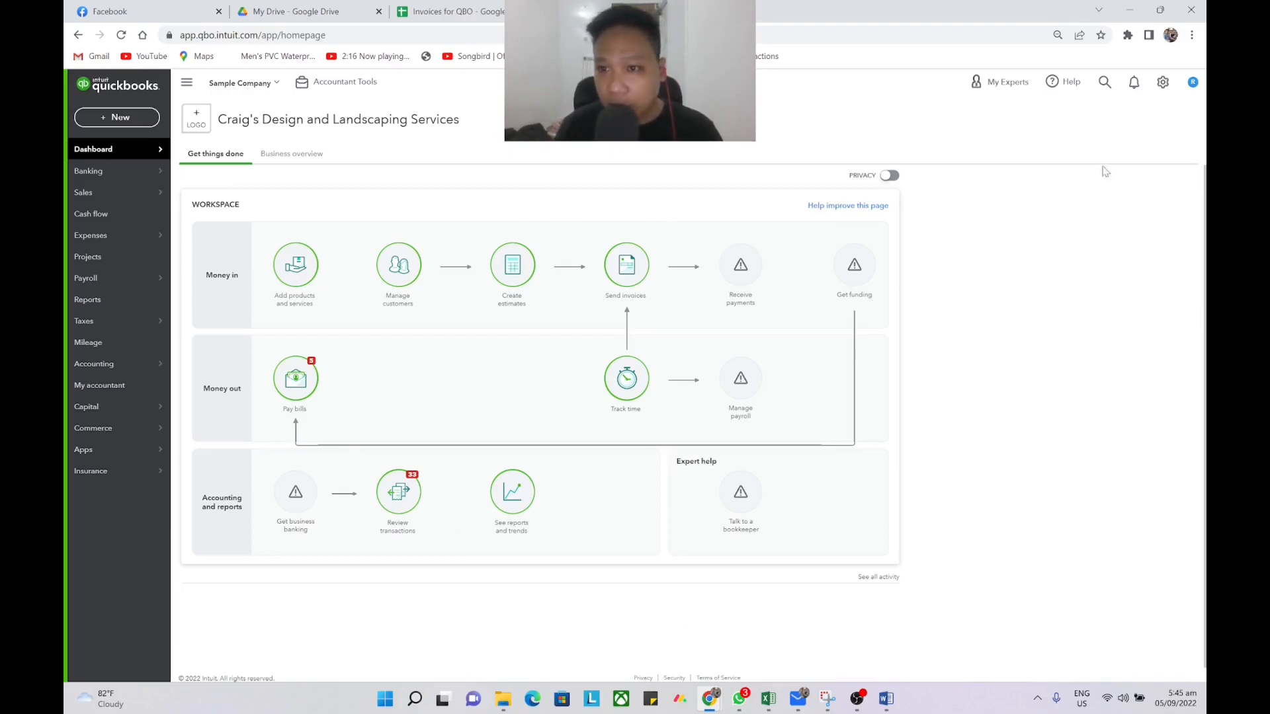
Switch to QuickBooks and create a new recurring transaction template of the Sales Receipt type.
left_click(1162, 82)
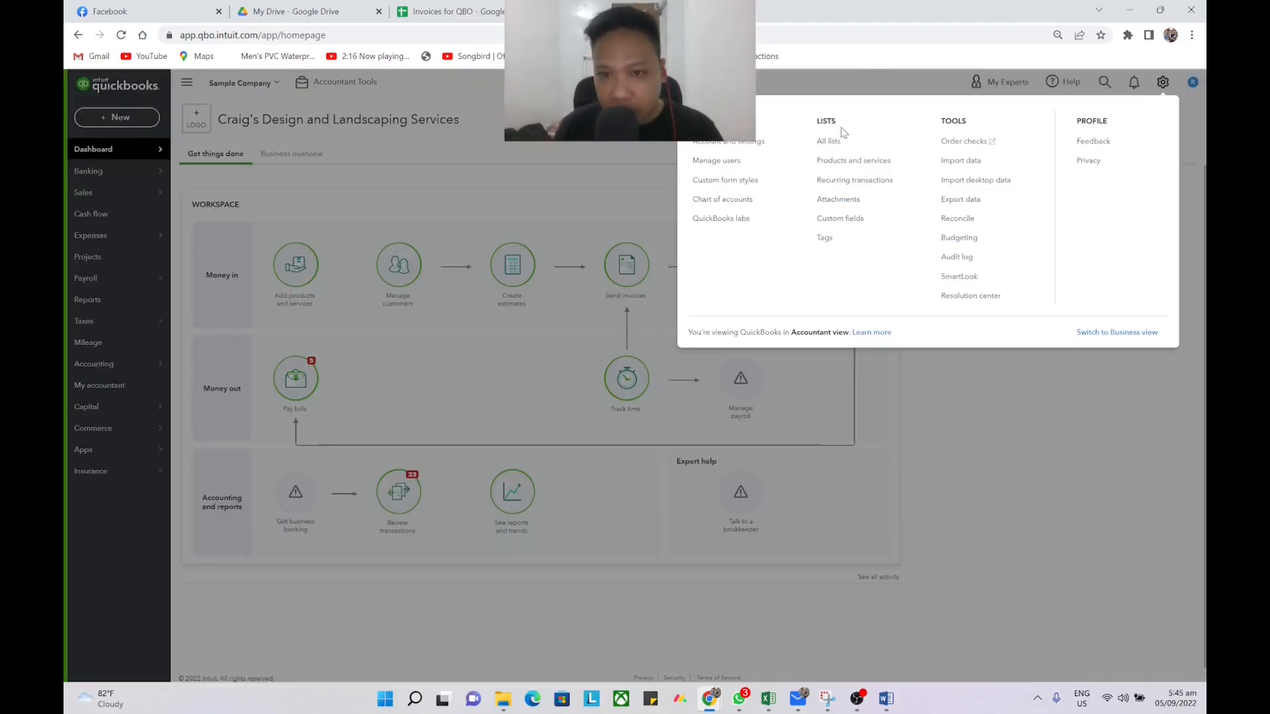
left_click(853, 181)
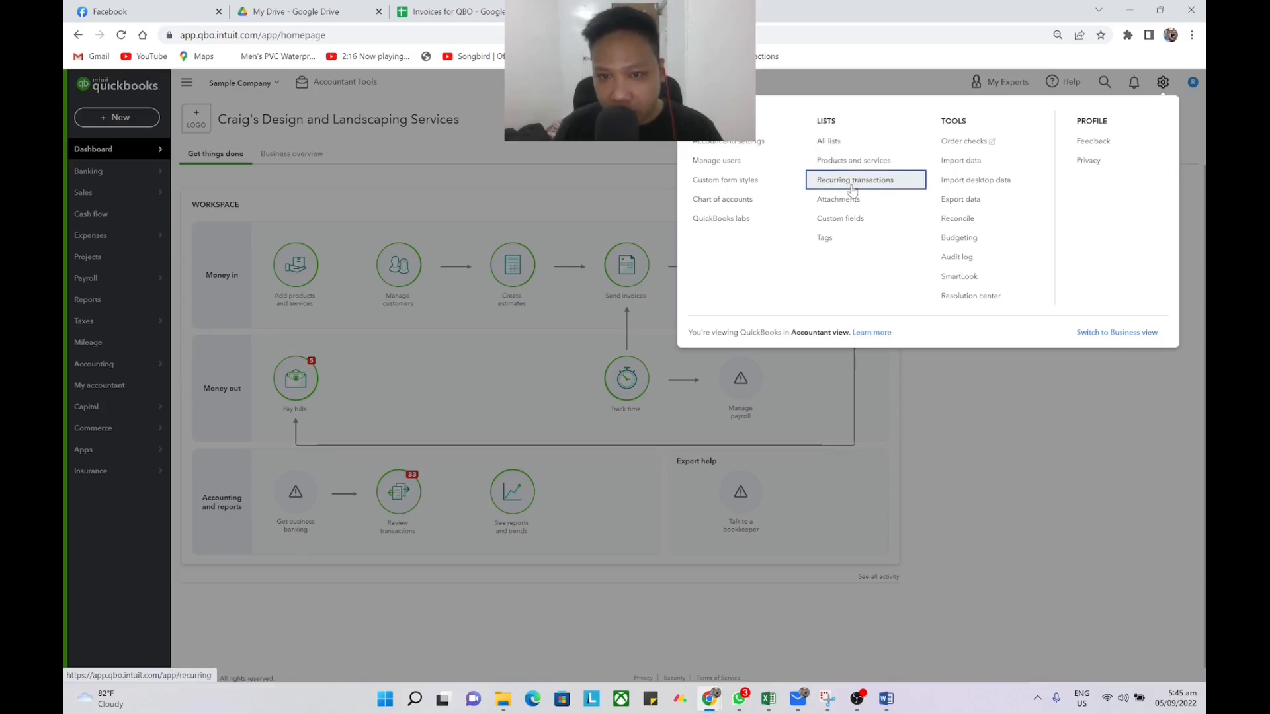
left_click(1185, 119)
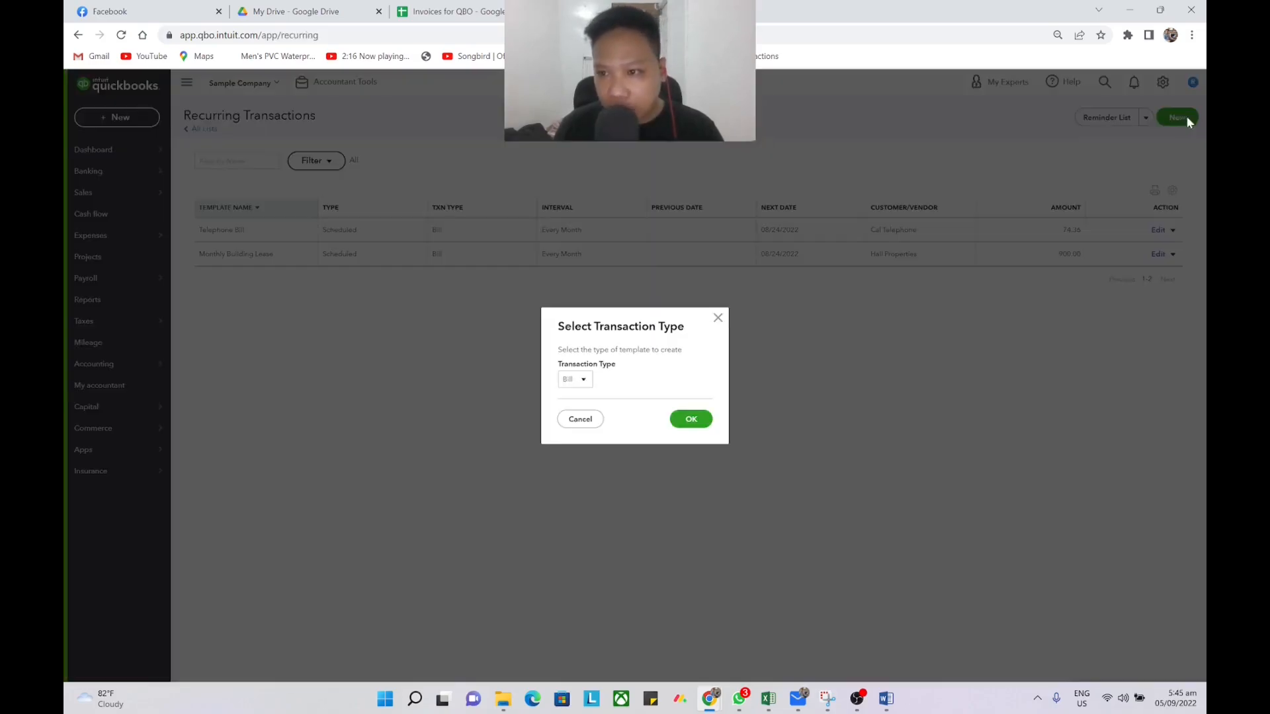
left_click(581, 380)
scroll(595, 462, "down", 3)
left_click(595, 505)
left_click(690, 421)
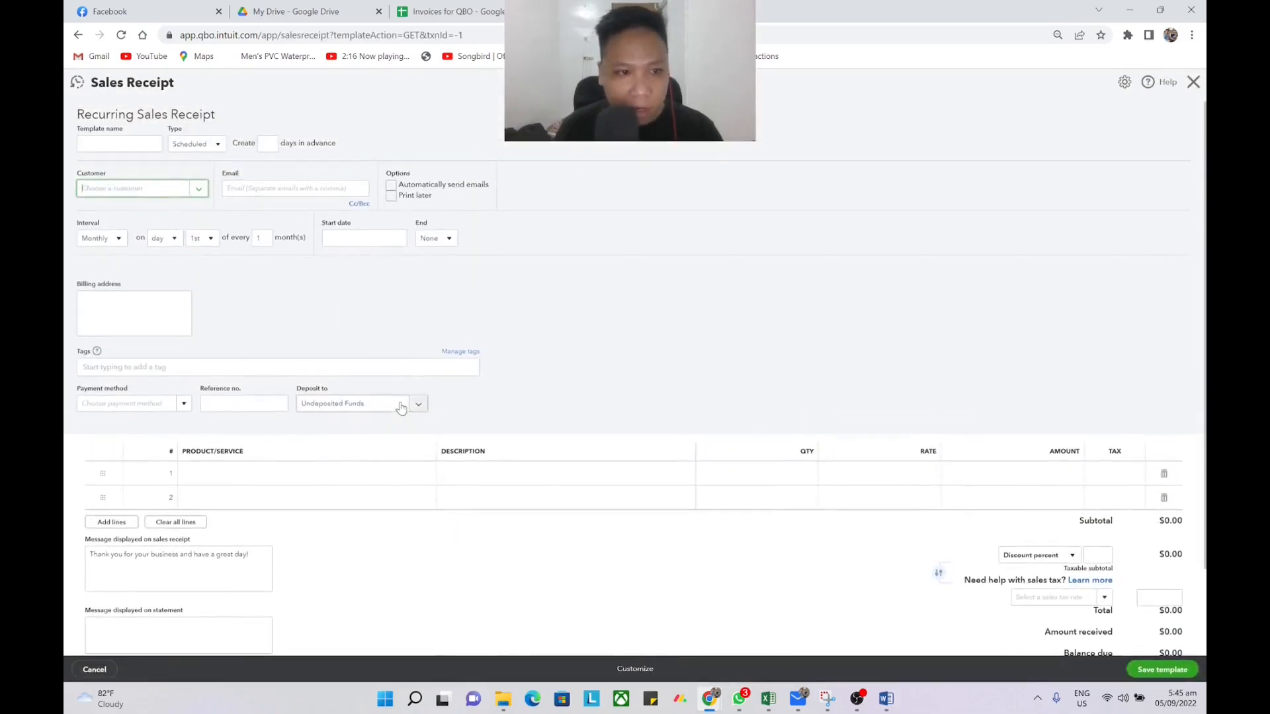
Name the recurring sales receipt template REVEL and set its type to Unscheduled.
type("REVEL")
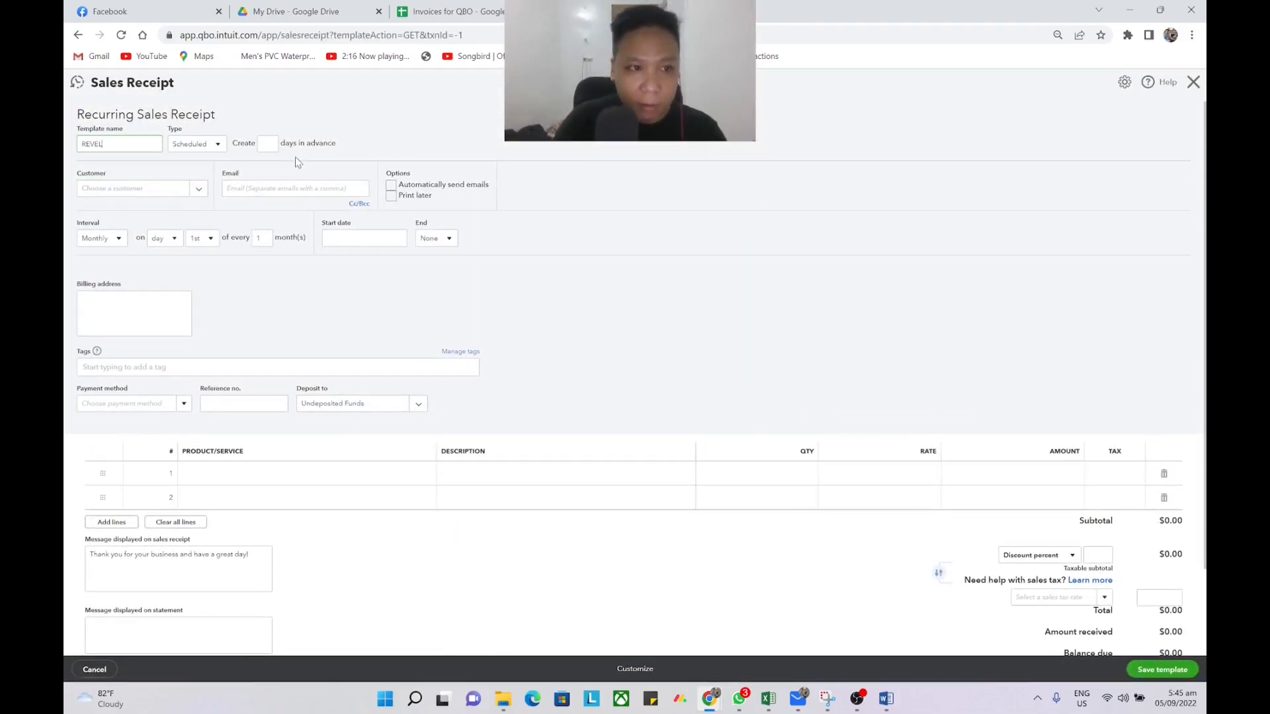
left_click(210, 144)
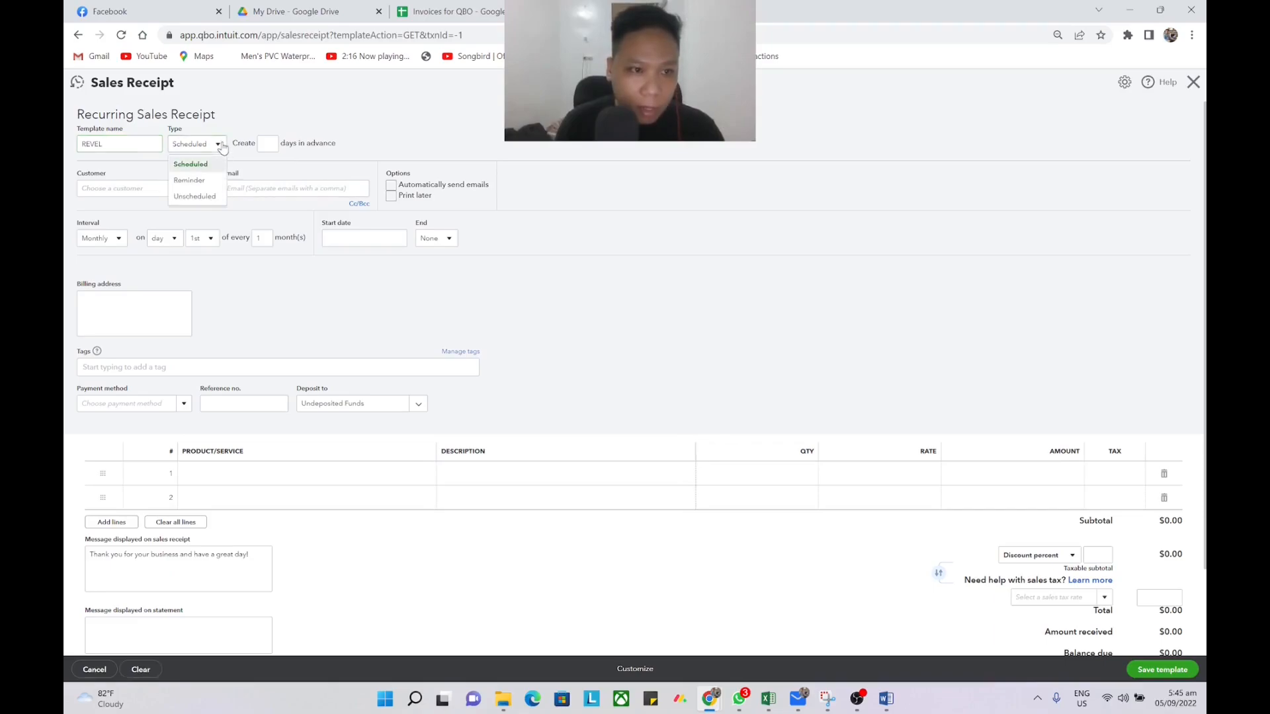
left_click(194, 196)
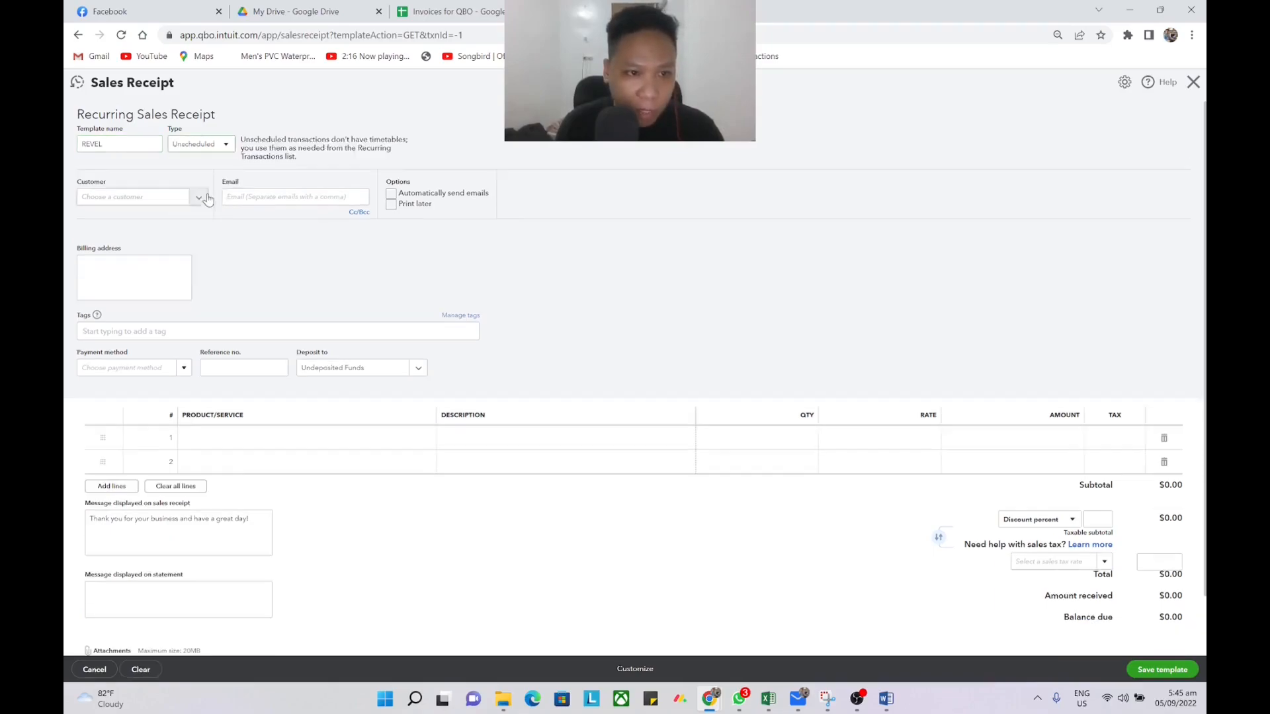
Try to add a new customer named REVEL from the recurring sales receipt.
left_click(151, 202)
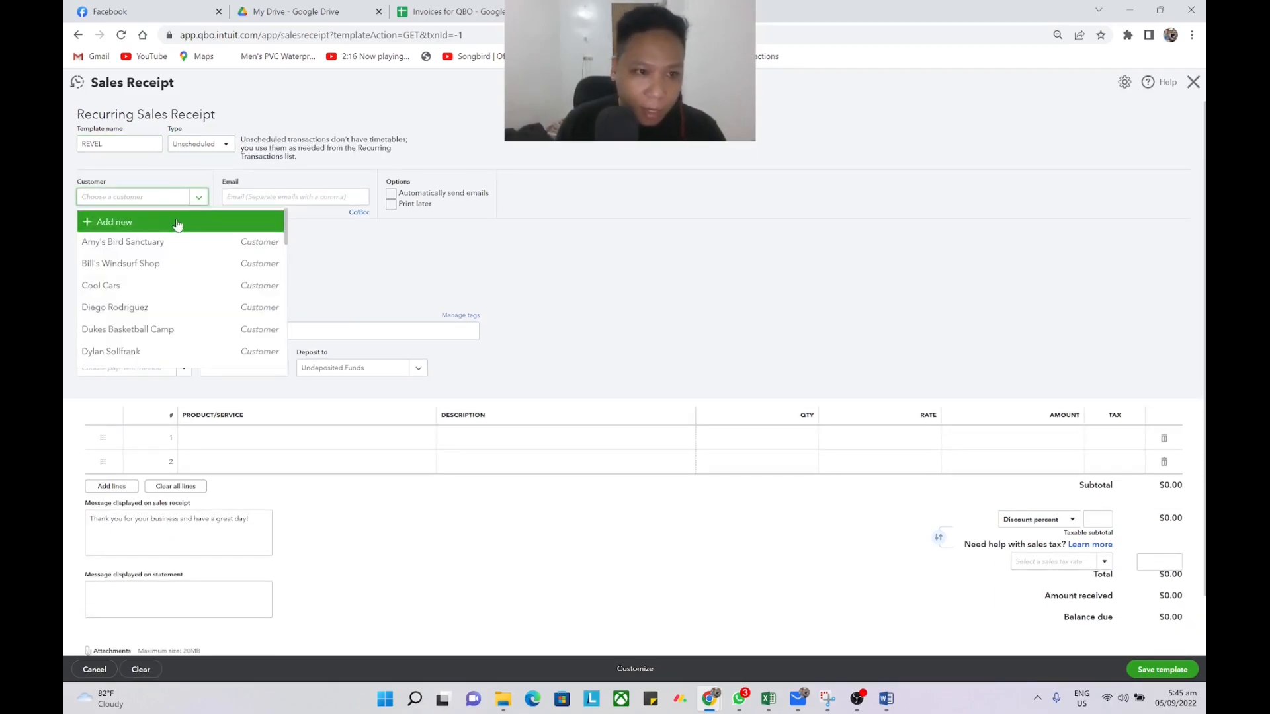
left_click(164, 222)
left_click(931, 170)
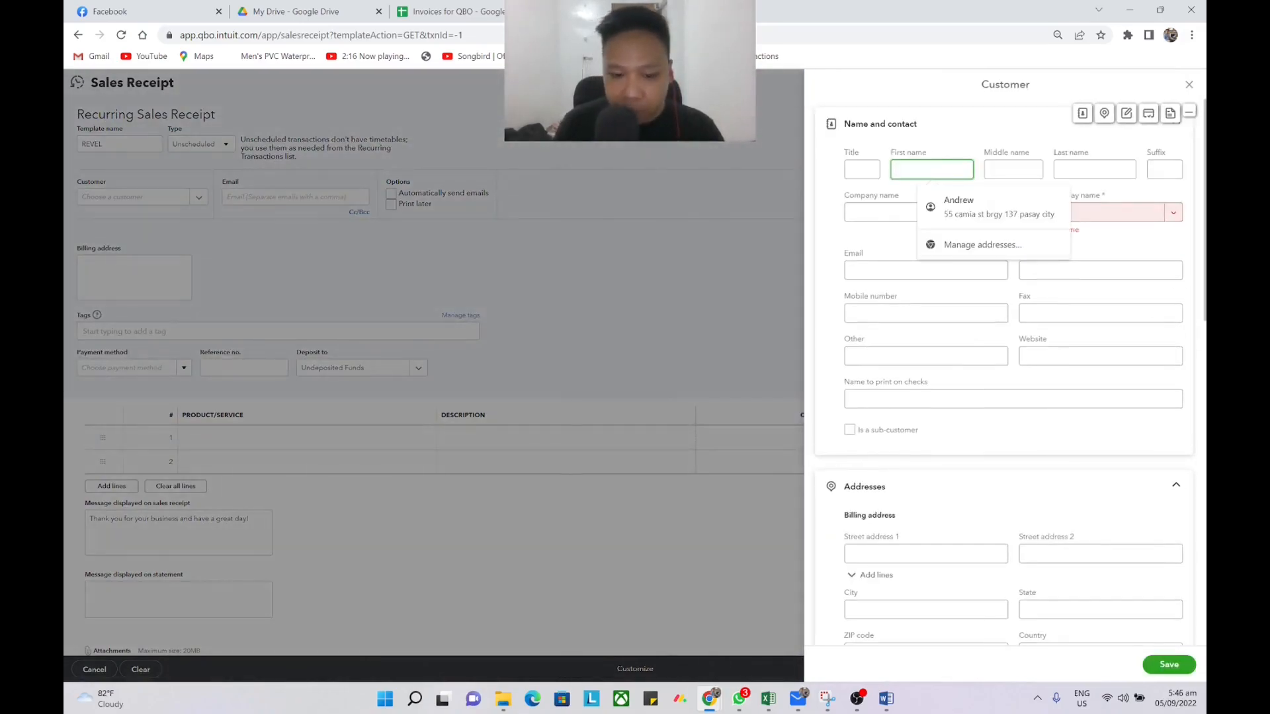
type("REVEL")
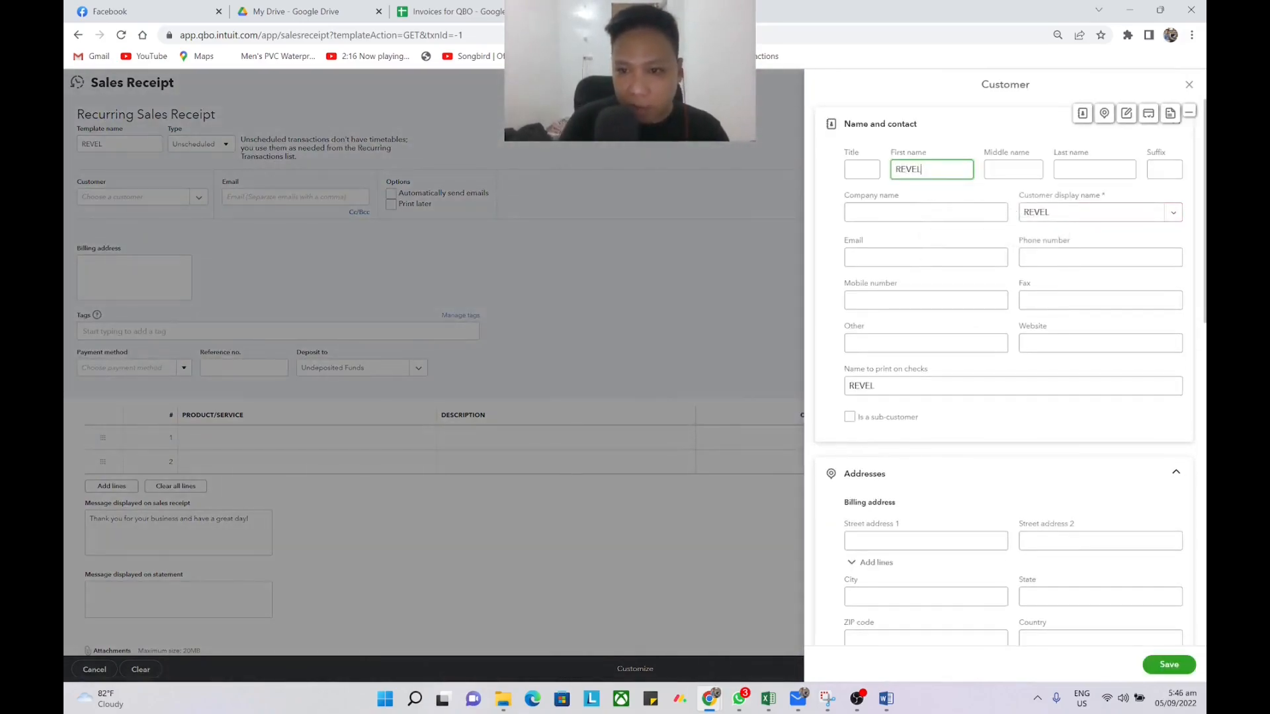
left_click(1169, 664)
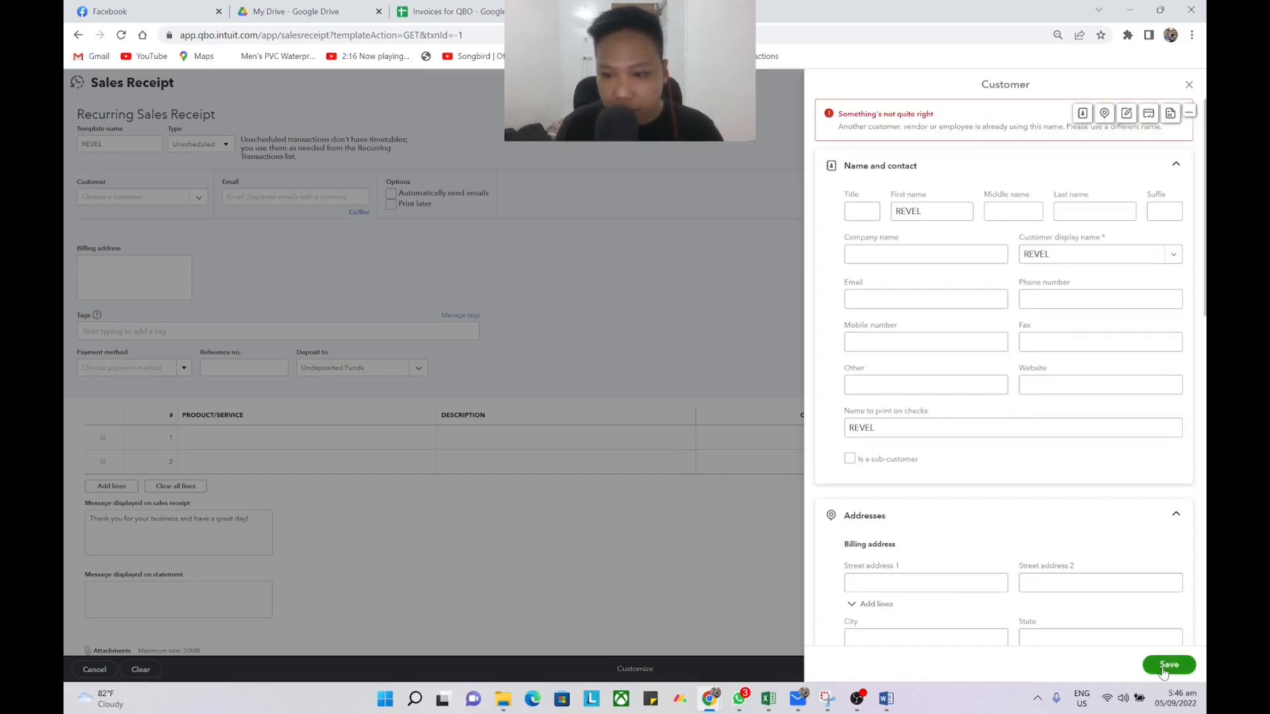
left_click(1189, 84)
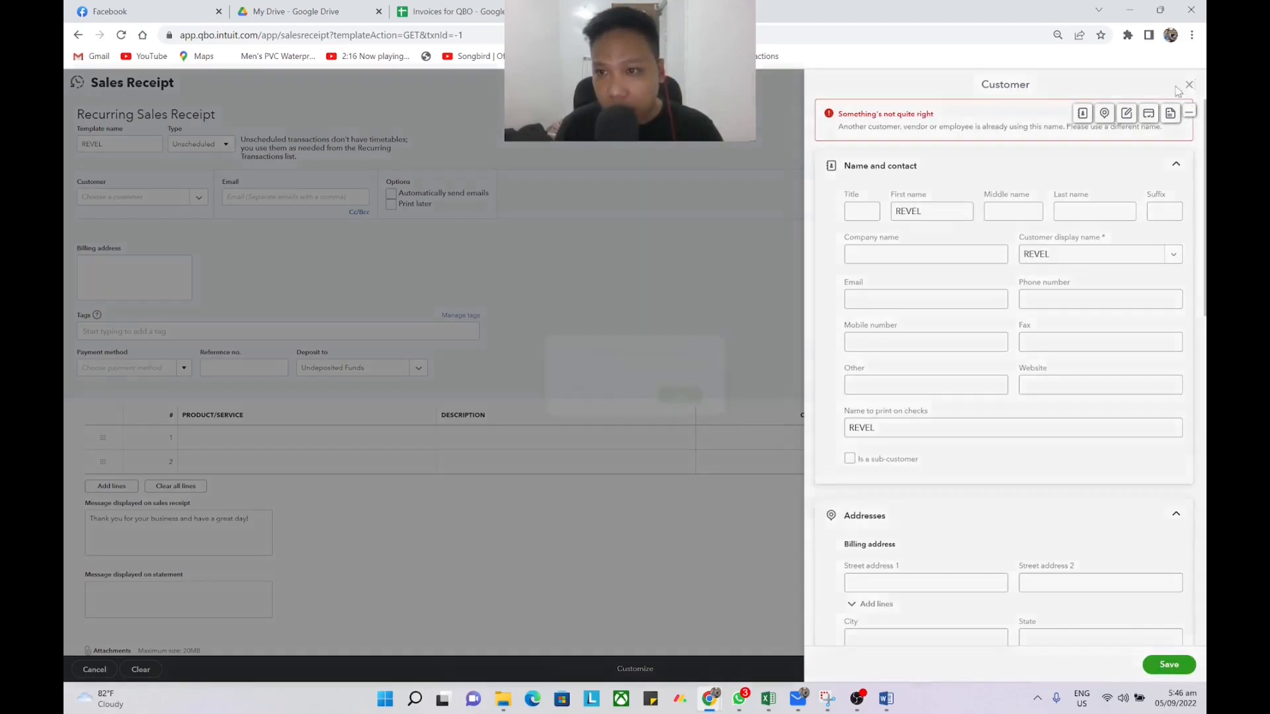
left_click(687, 399)
Select the existing customer REVEL for the recurring sales receipt.
left_click(152, 208)
type("revel")
left_click(114, 238)
scroll(320, 240, "down", 1)
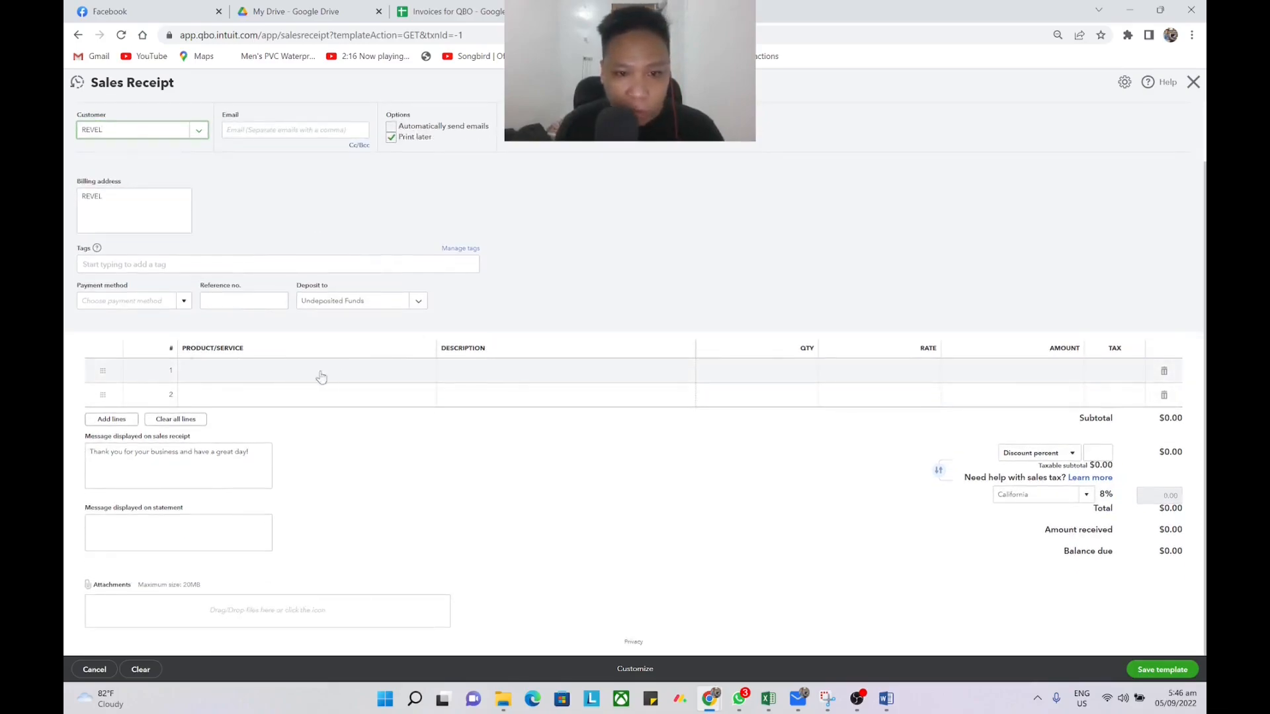
Switch to the Excel workbook and examine the dotted Revel sales summary lines, from product sales down to the payments.
key("alt+Tab")
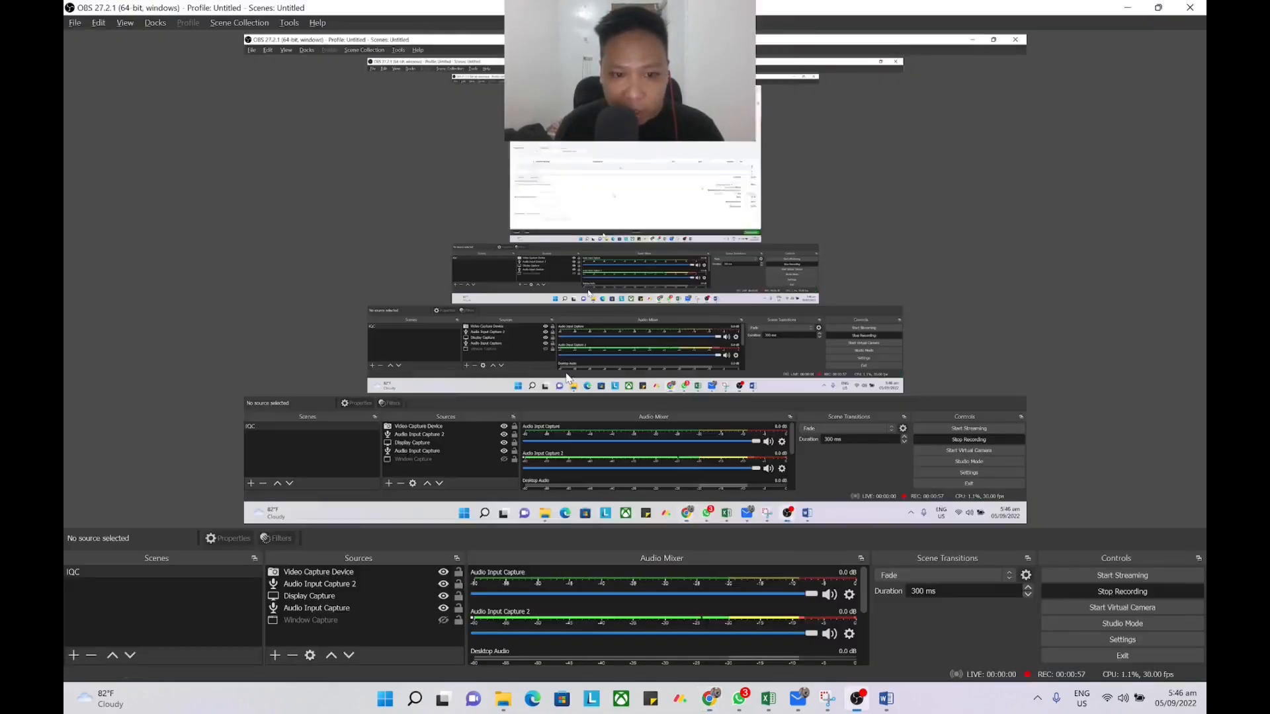
key("alt+Tab")
key("alt+Tab")
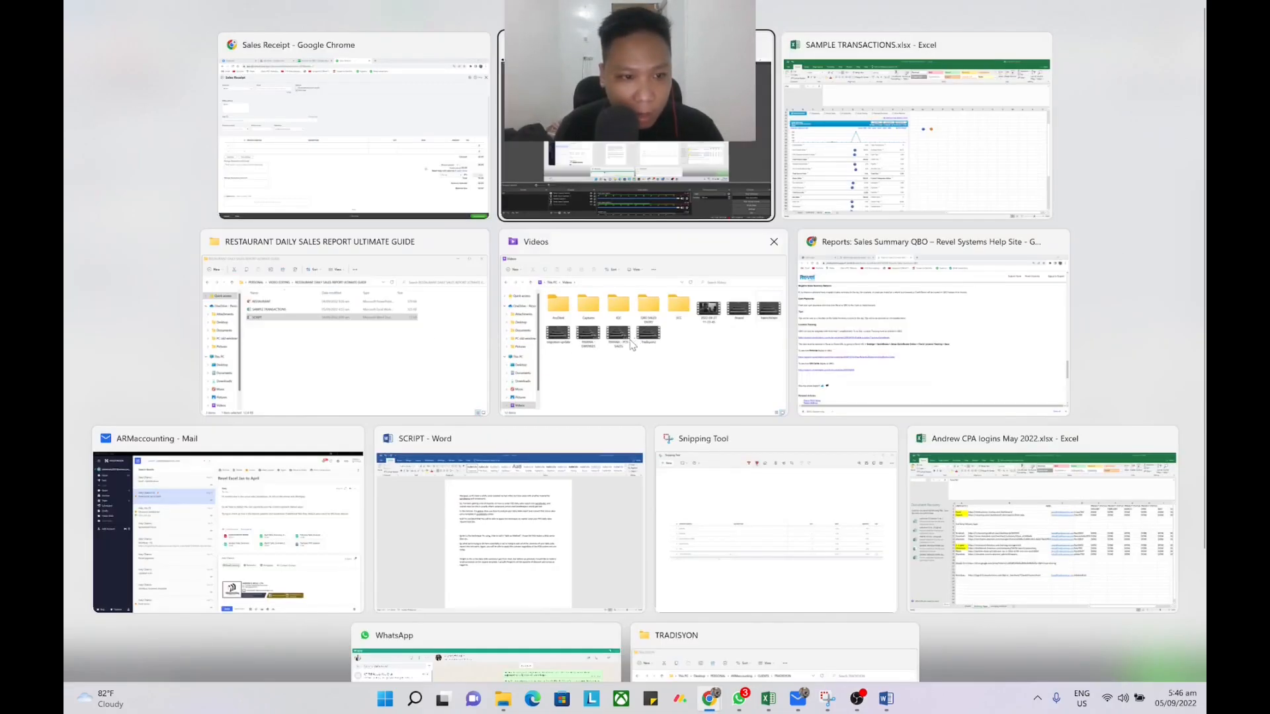
left_click(835, 158)
scroll(713, 402, "down", 4)
scroll(712, 401, "up", 4)
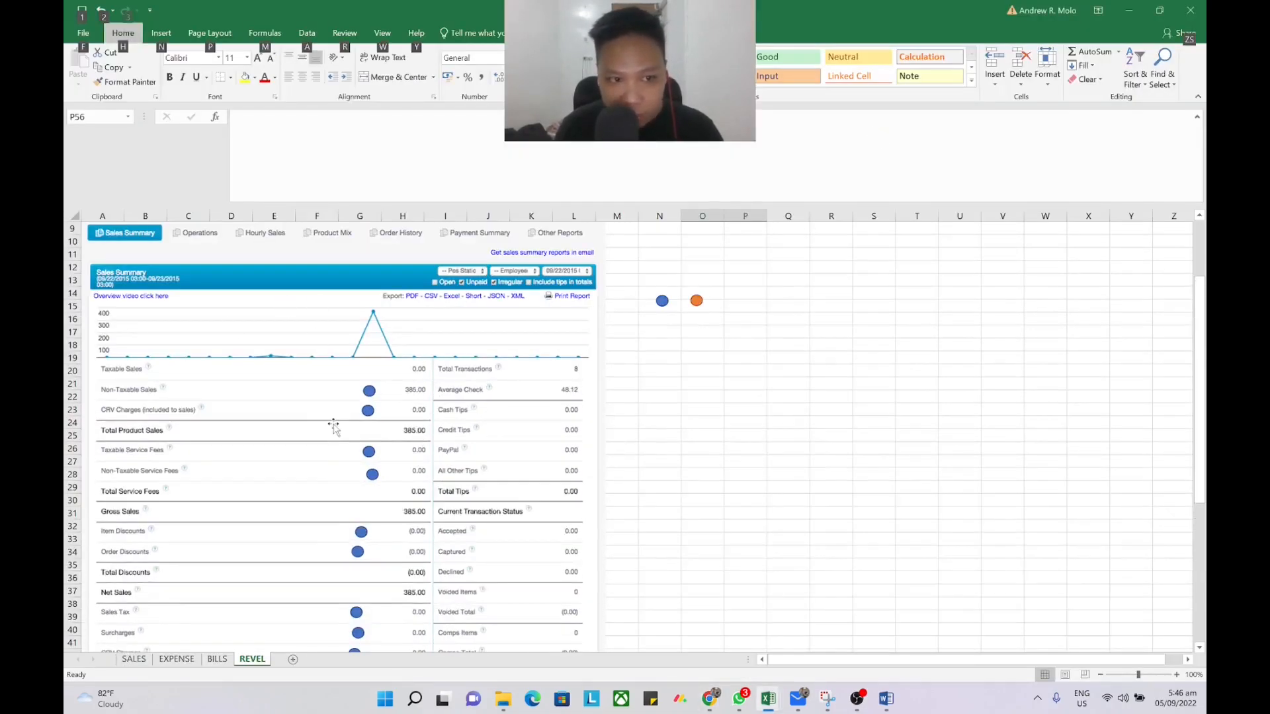
scroll(405, 423, "down", 2)
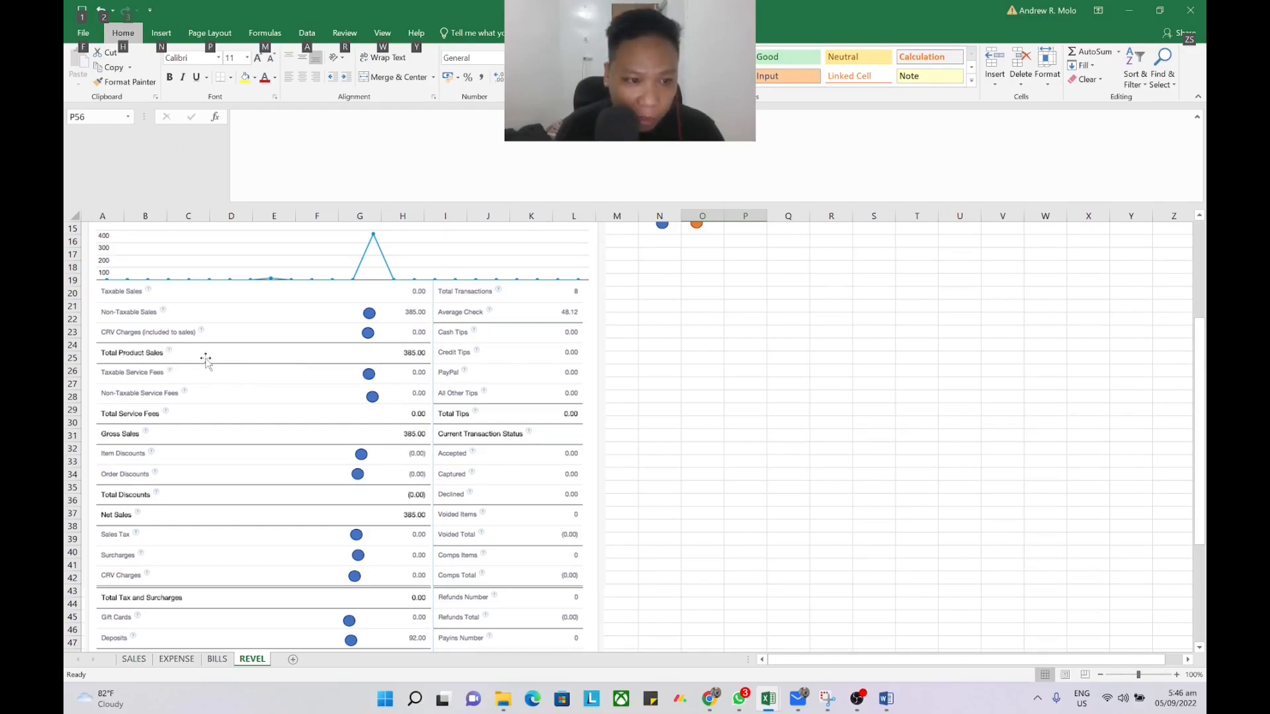
scroll(203, 357, "down", 1)
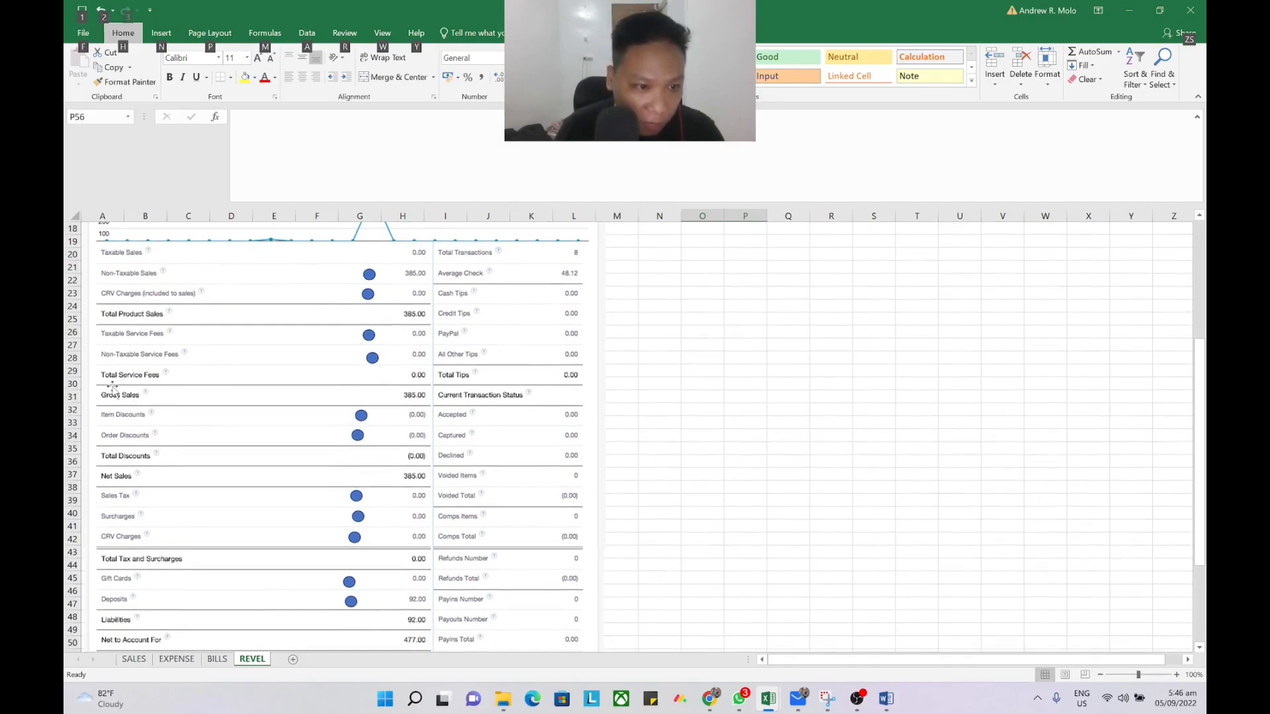
scroll(285, 390, "down", 2)
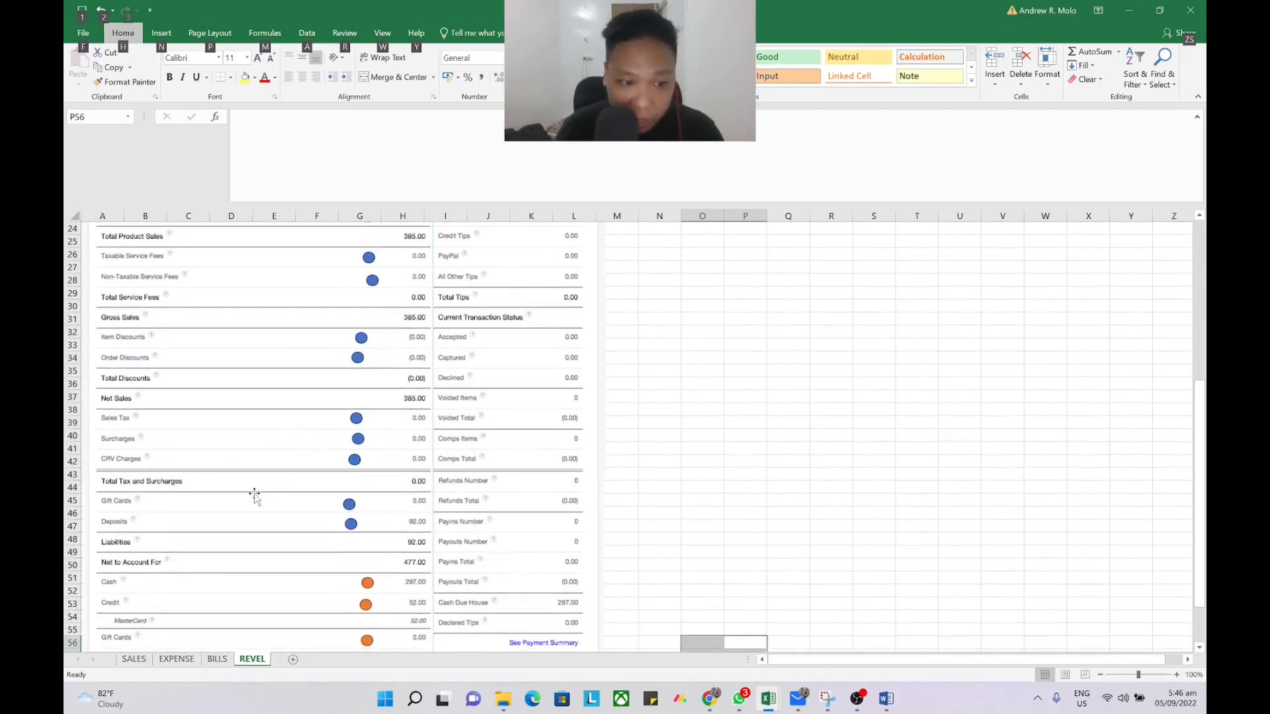
scroll(257, 494, "down", 1)
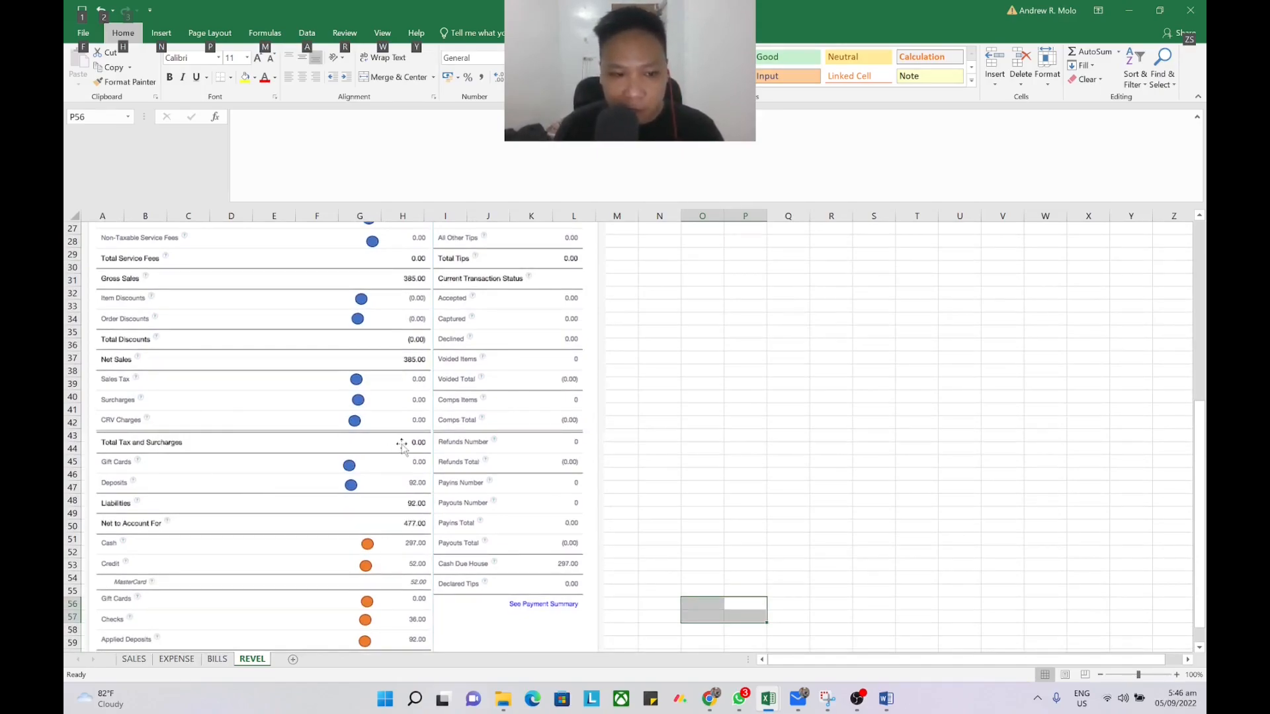
key("alt+Tab")
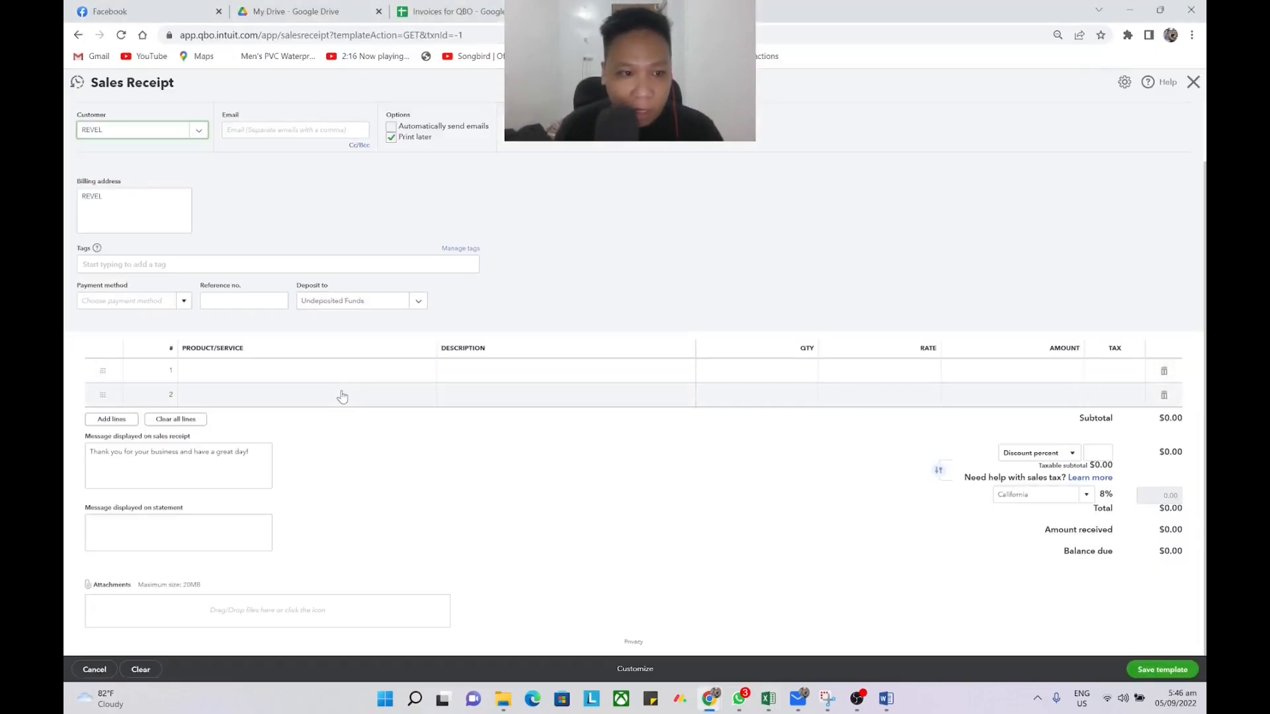
key("alt+Tab")
scroll(361, 390, "up", 4)
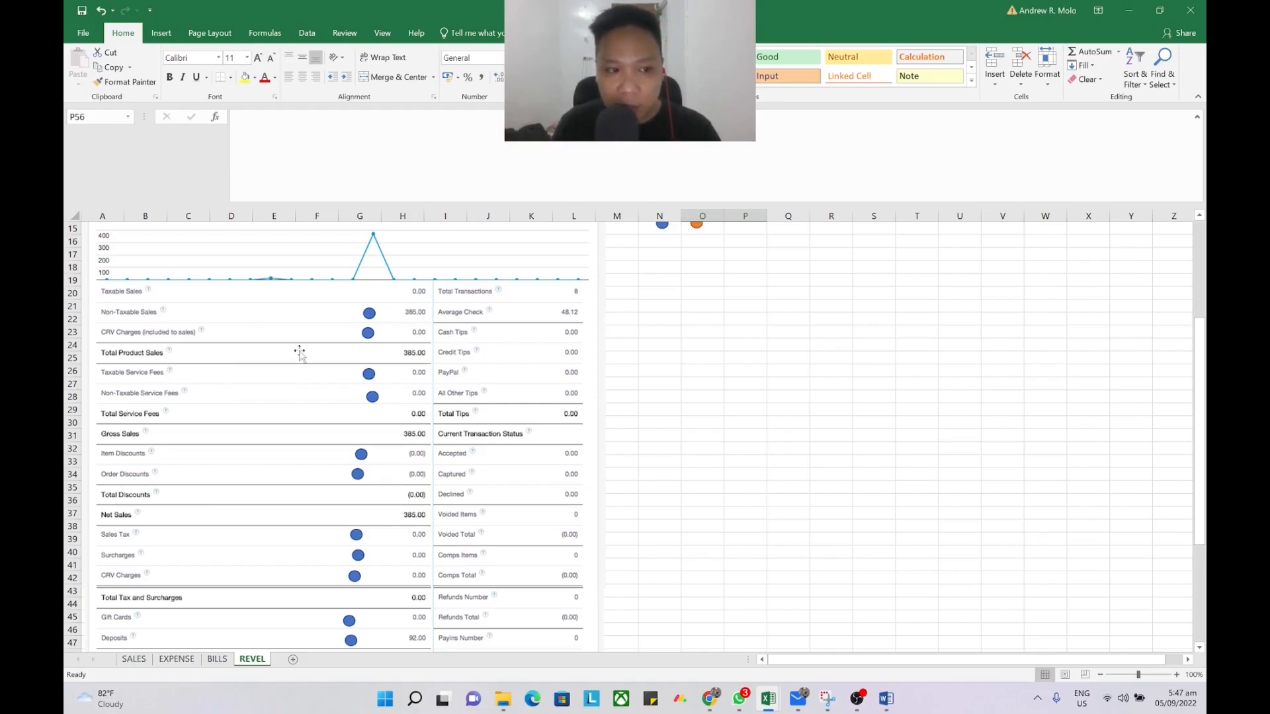
Return to the QuickBooks template, choose DINE IN as the first line's product and make that line non-taxable.
key("alt+Tab")
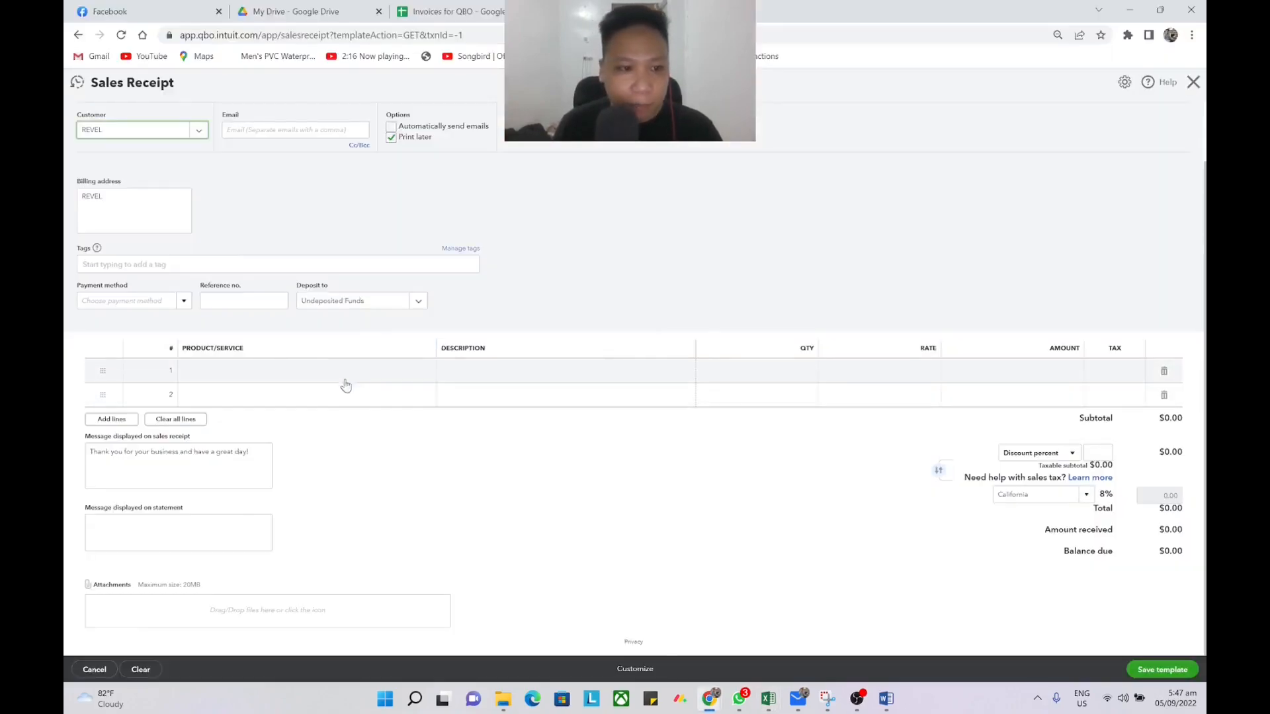
left_click(346, 379)
left_click(425, 371)
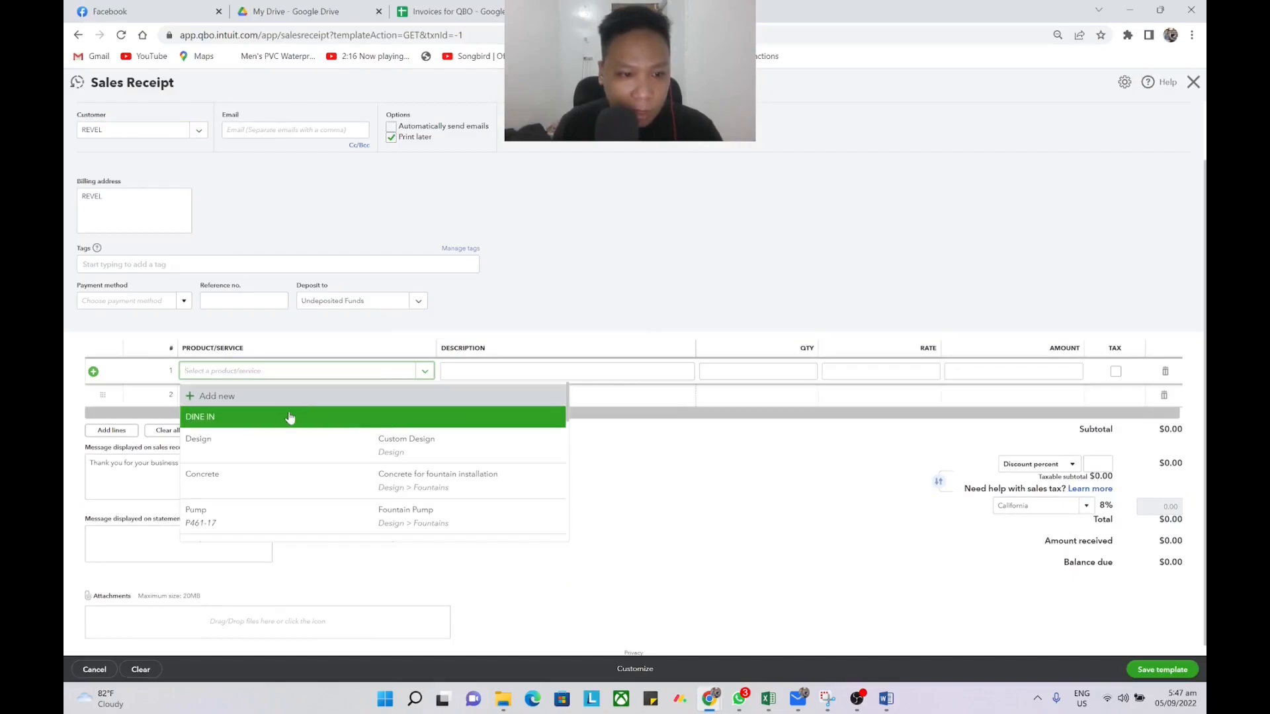
left_click(264, 417)
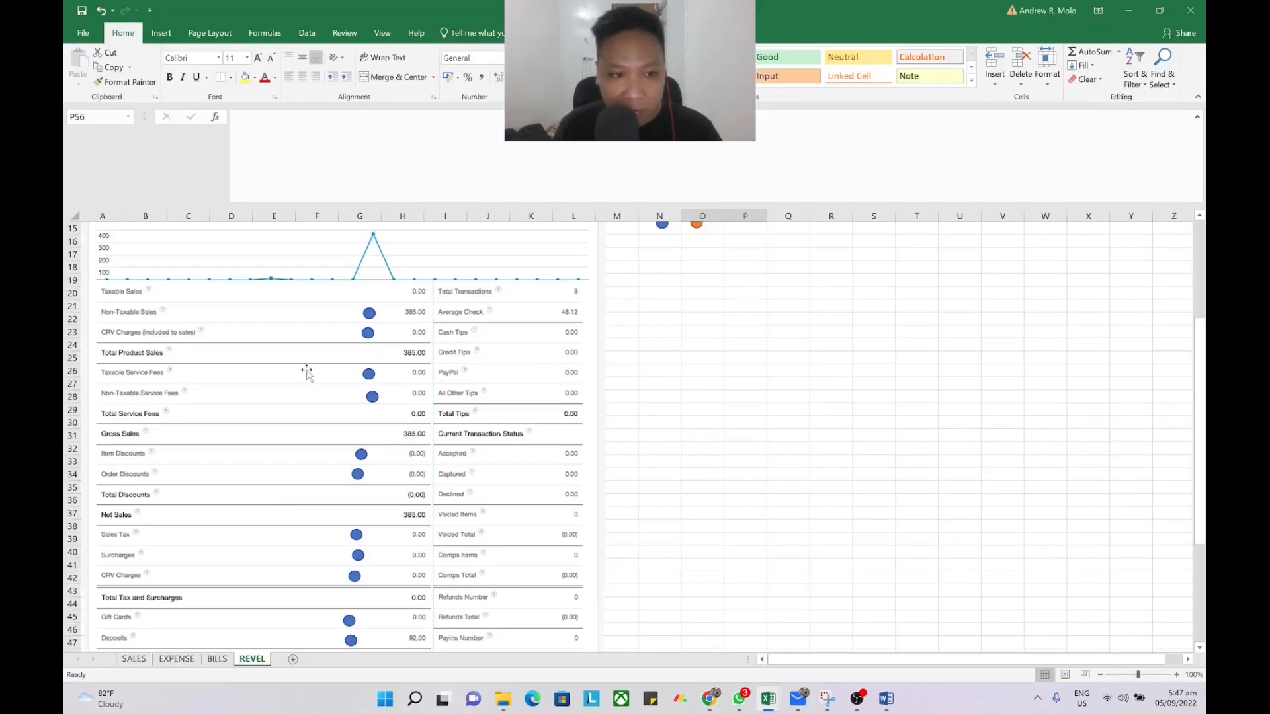
key("Tab")
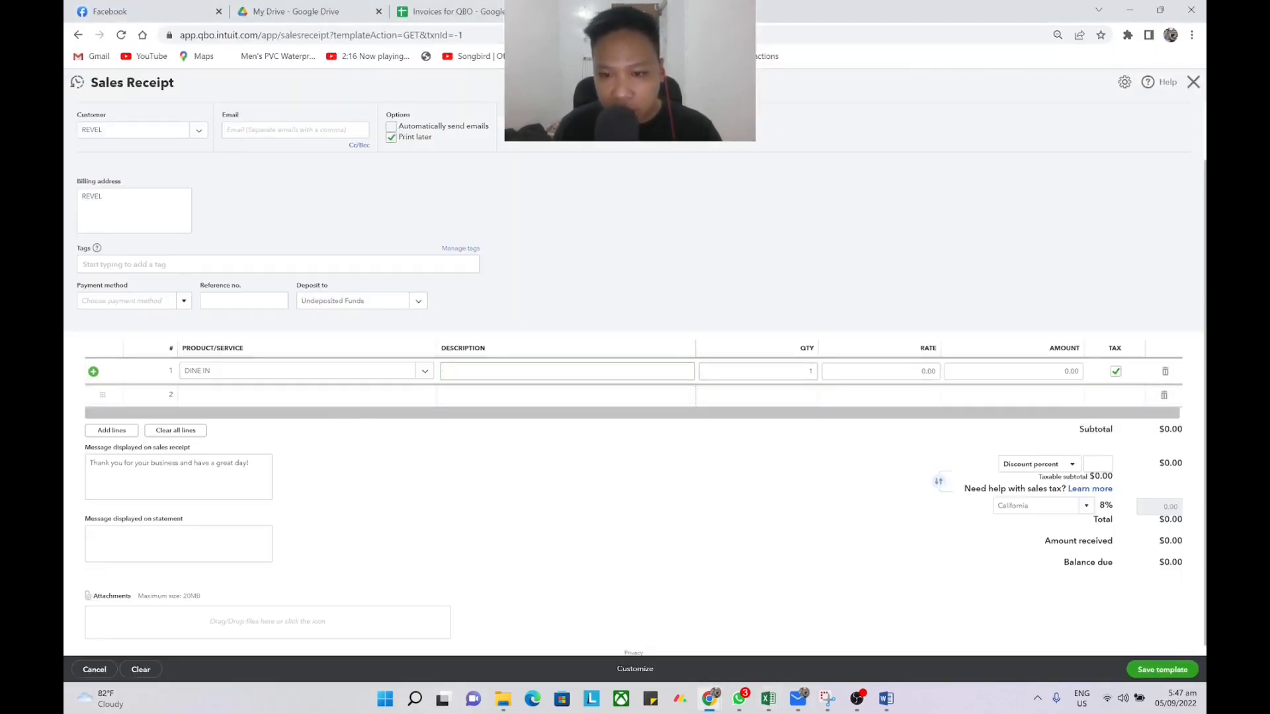
left_click(1115, 371)
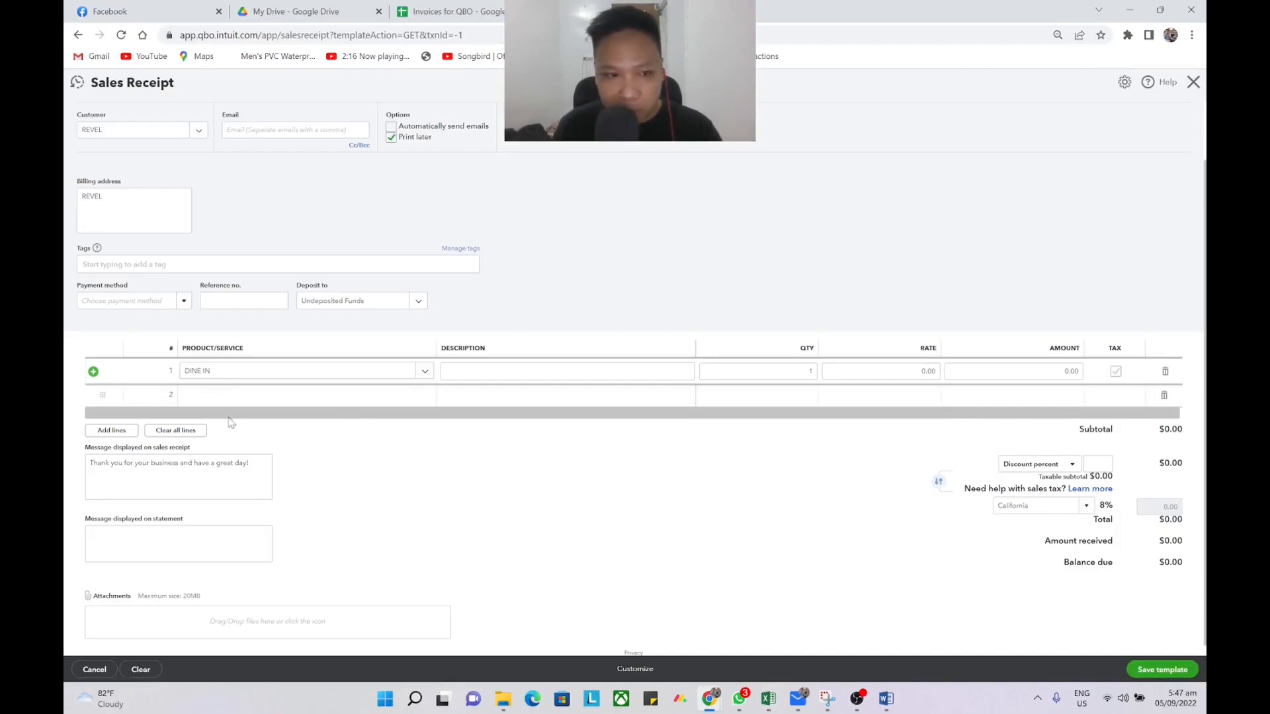
Check the Revel summary in the Excel workbook and start a new service item named SERVICE FEE on the QuickBooks template's second line.
key("alt+Tab")
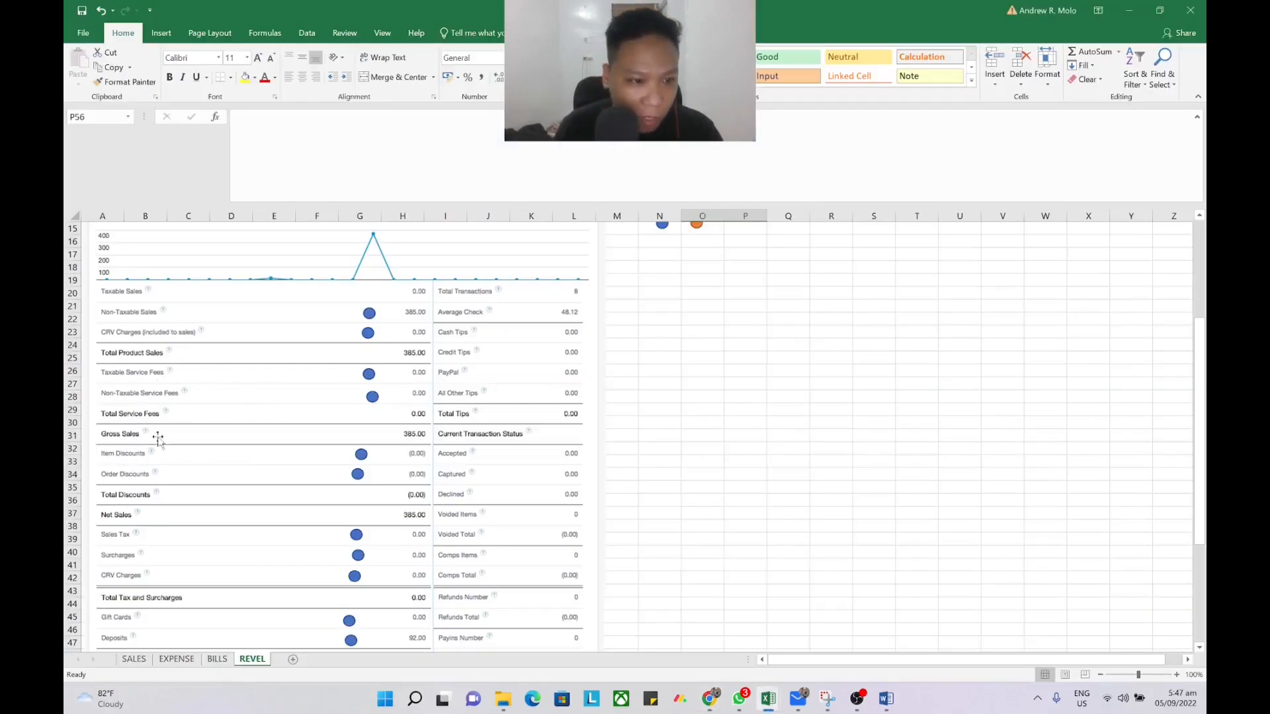
key("alt+Tab")
left_click(267, 400)
left_click(424, 396)
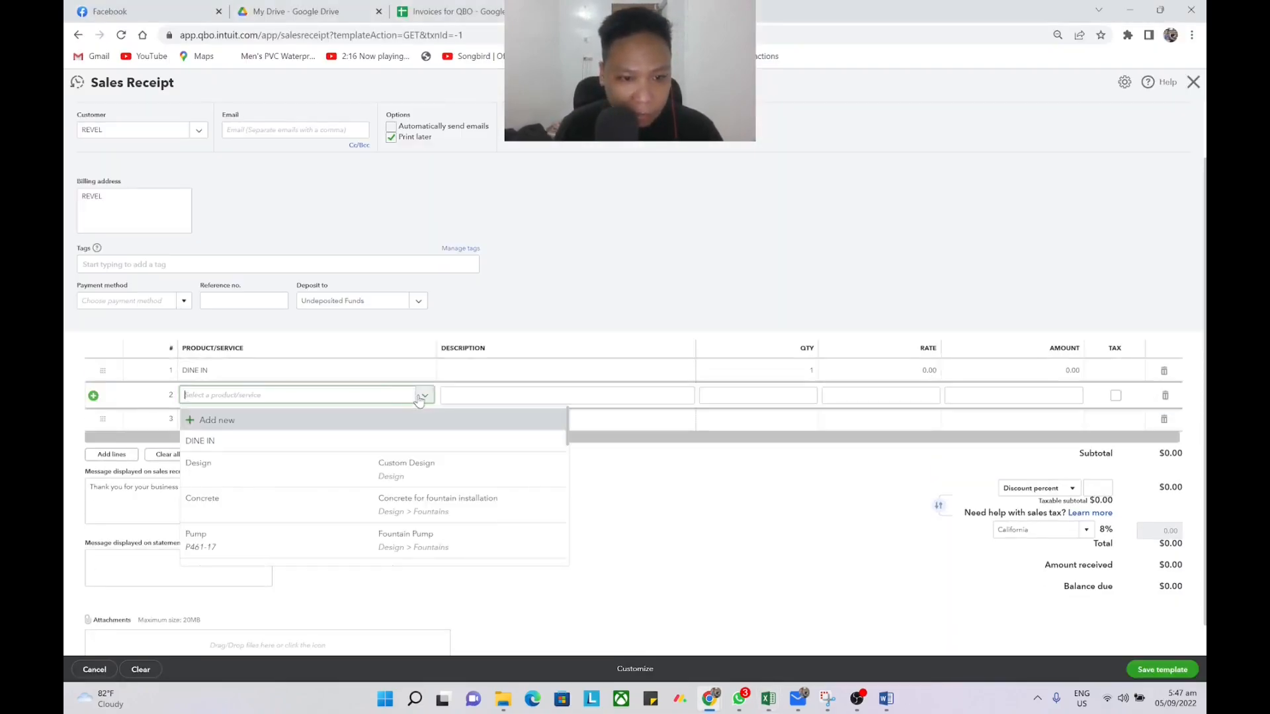
left_click(218, 420)
left_click(978, 261)
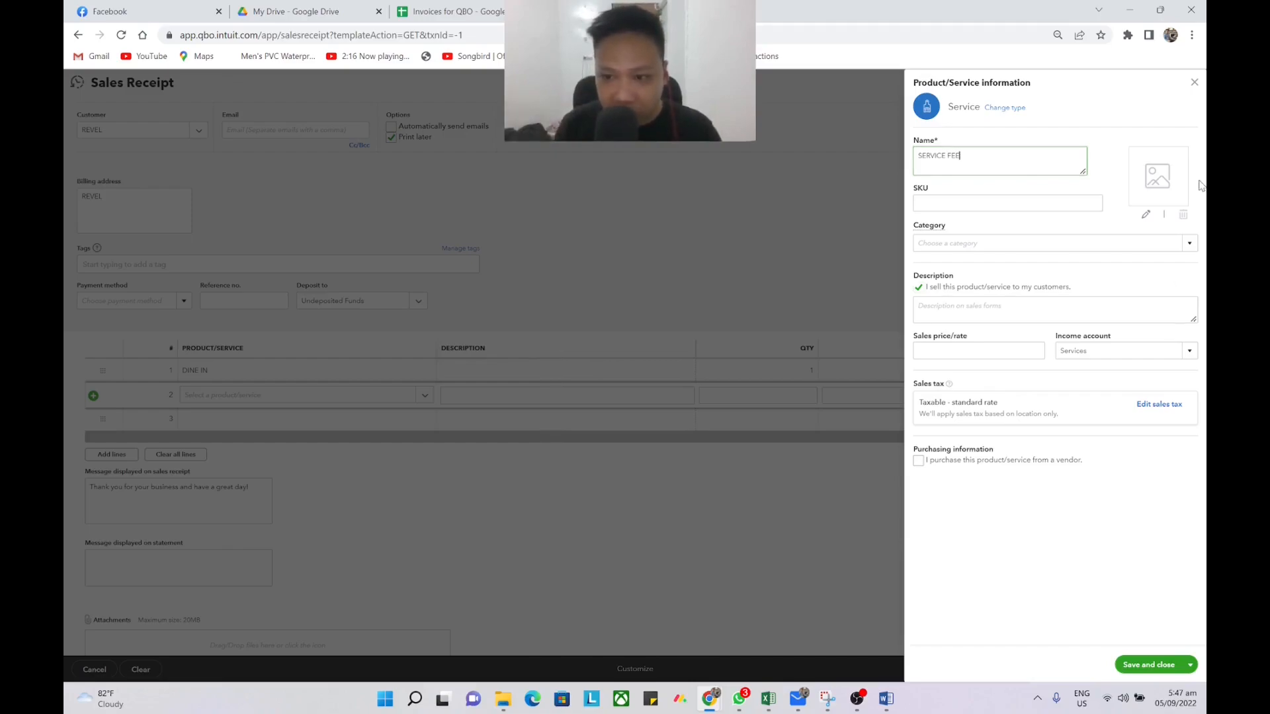
Create an income account named Service Fee with detail type Other Primary Income as the SERVICE FEE item's income account.
left_click(1124, 350)
type("Serv")
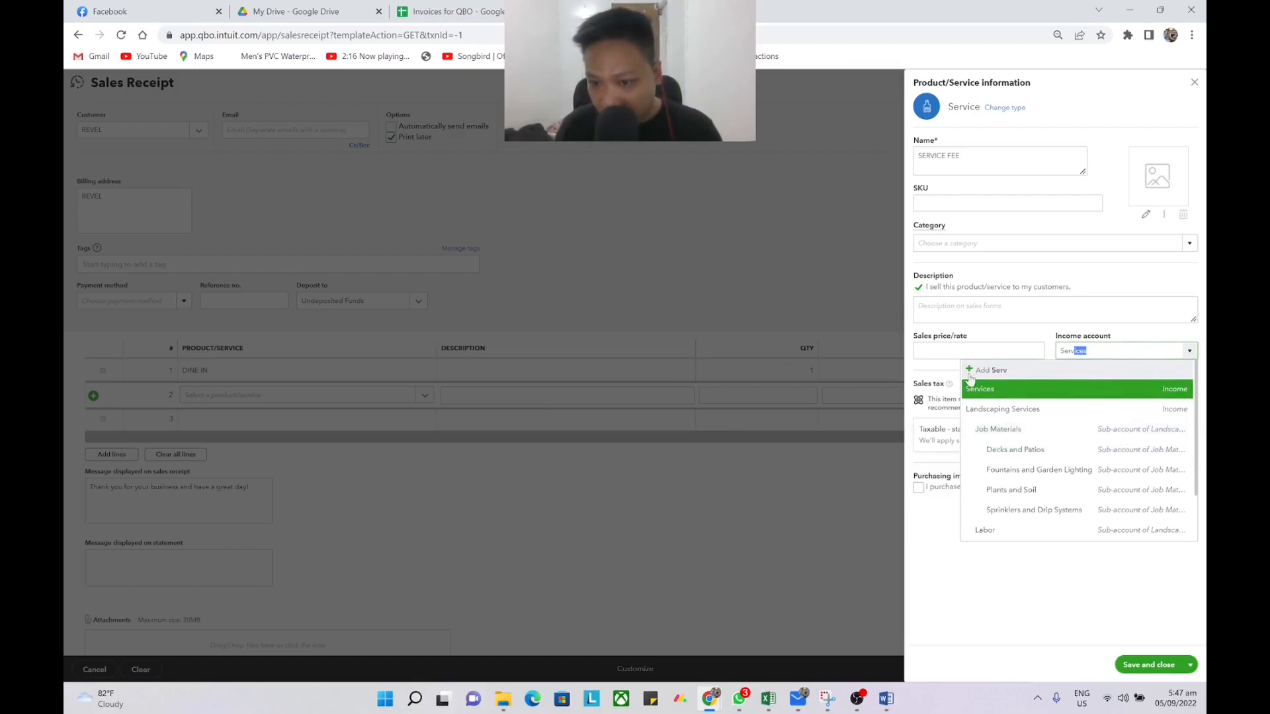
key("BackSpace")
key("BackSpace")
key("BackSpace")
key("BackSpace")
key("BackSpace")
scroll(1129, 420, "up", 10)
left_click(1009, 373)
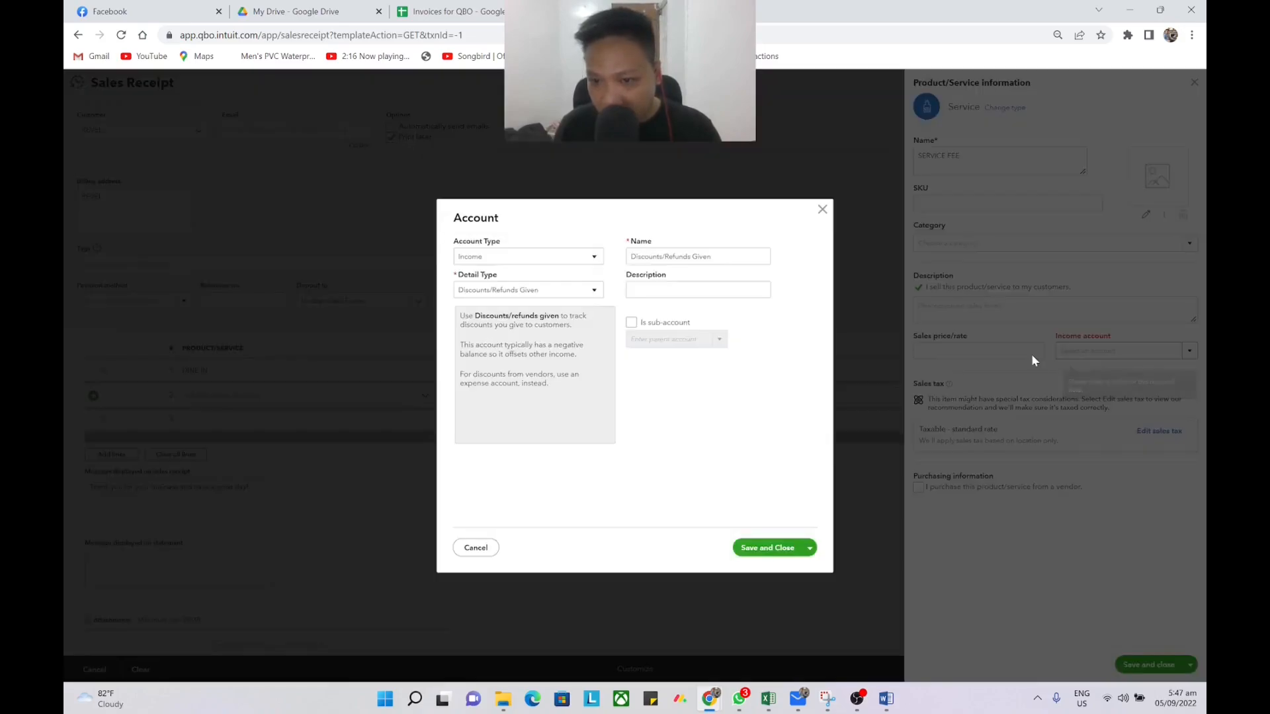
left_click(539, 291)
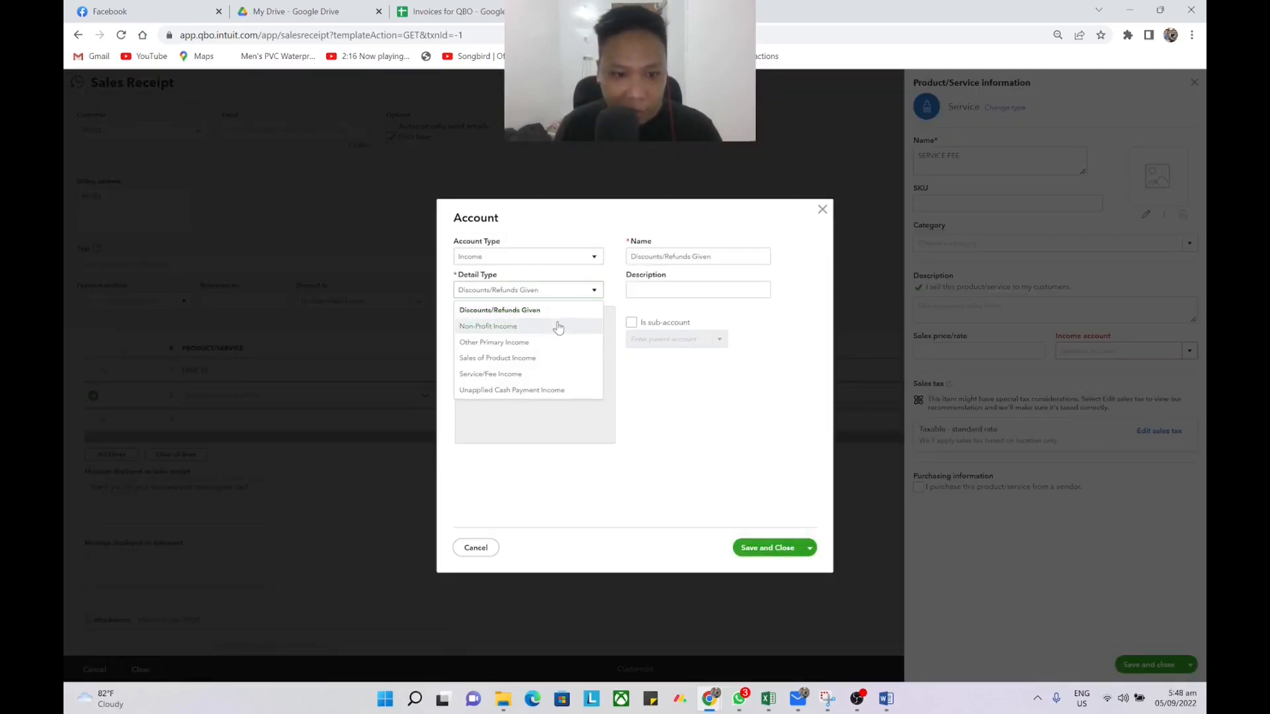
left_click(538, 343)
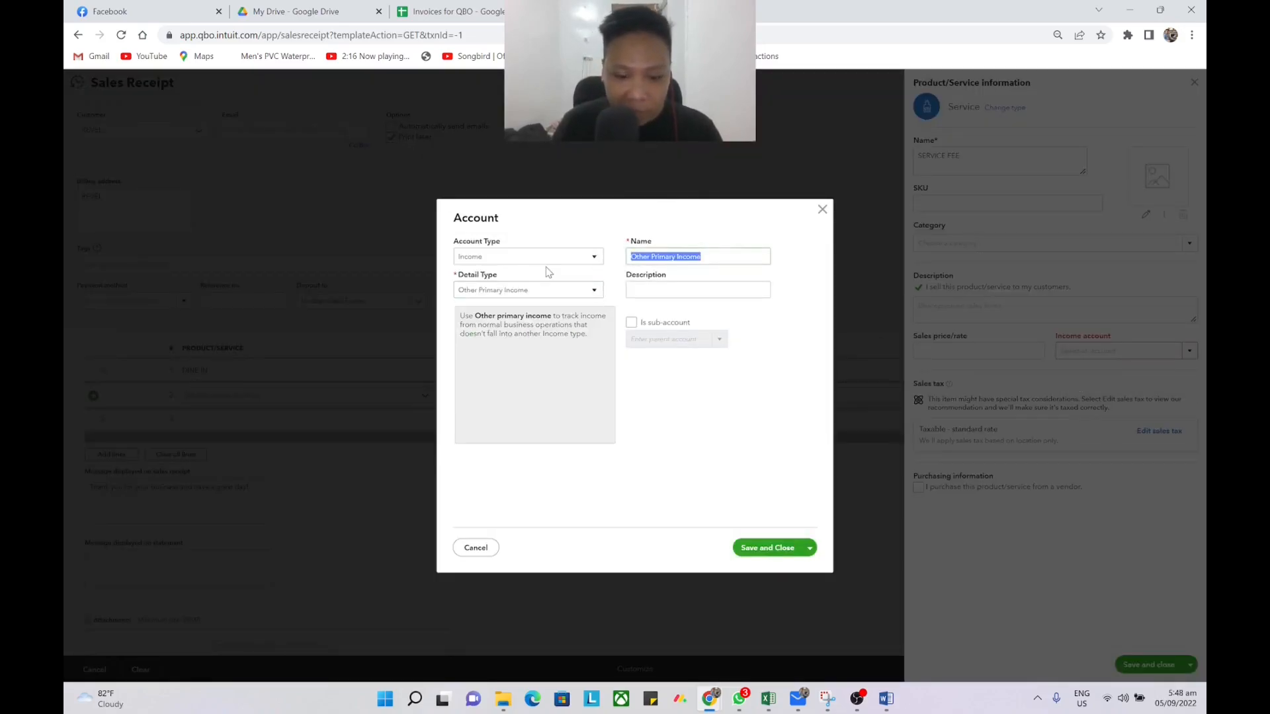
type("Service Fee")
left_click(790, 547)
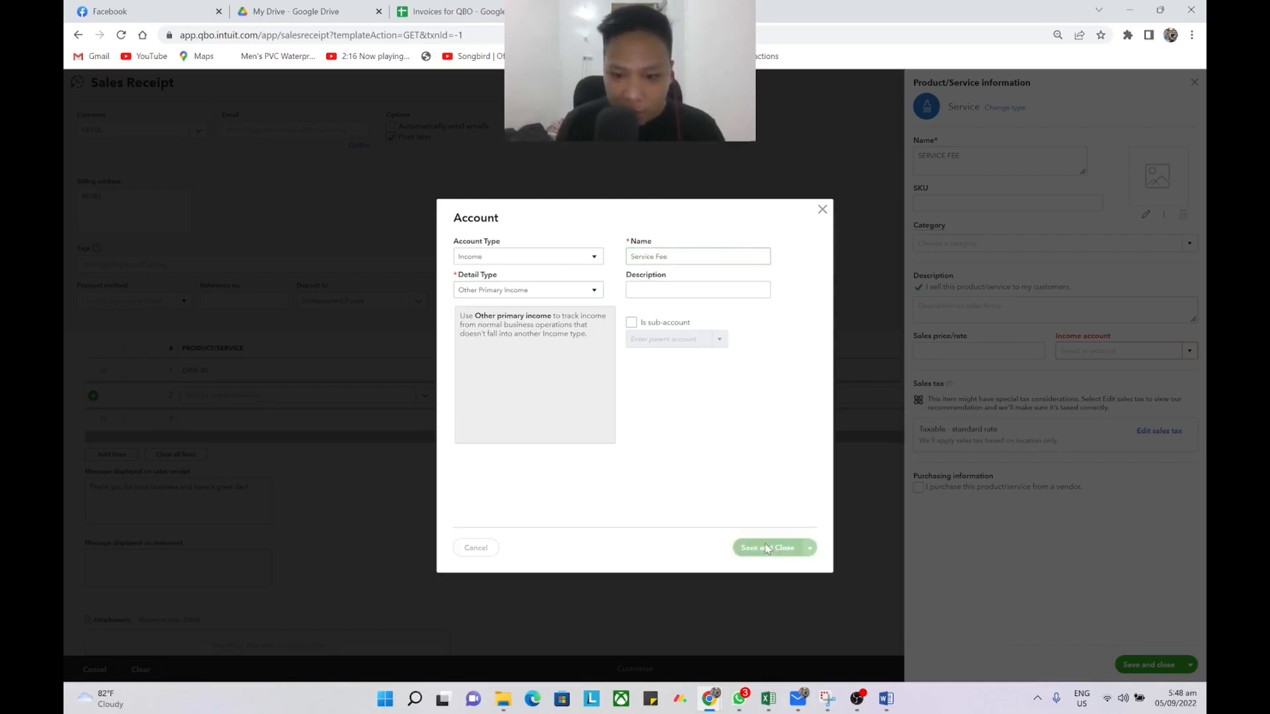
Save the SERVICE FEE item to the second line and make that line non-taxable.
left_click(1132, 665)
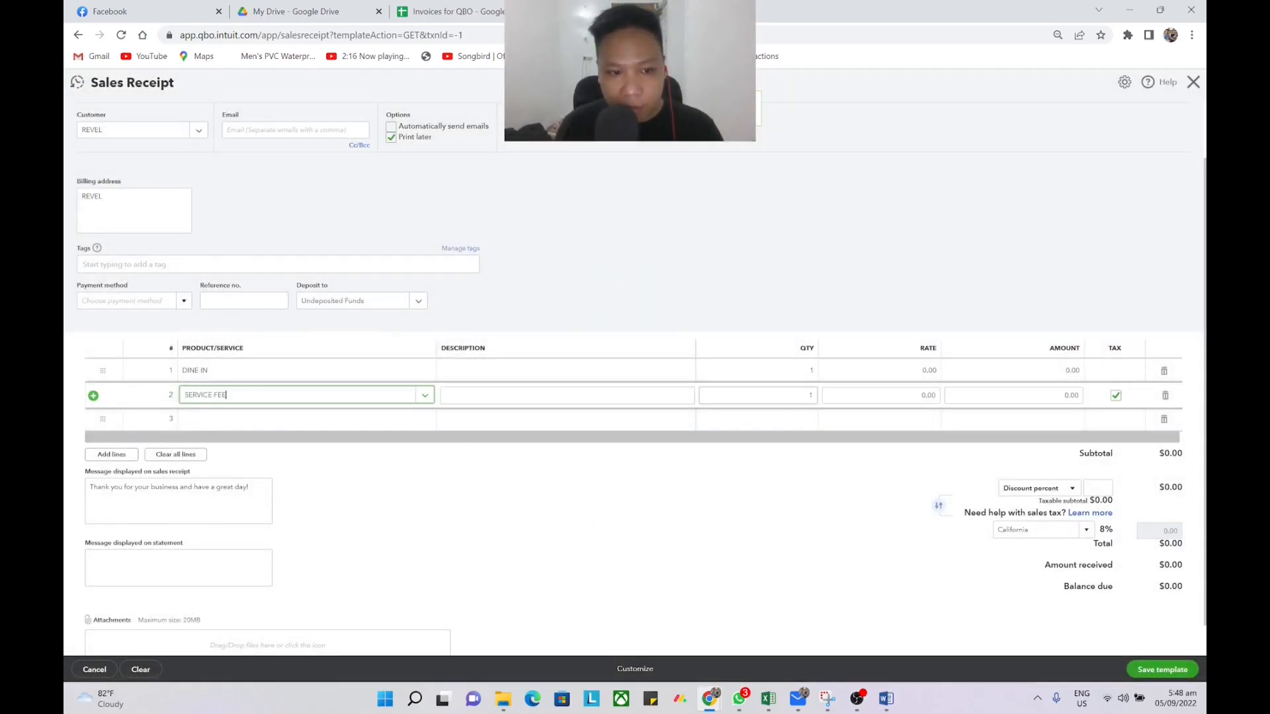
key("Tab")
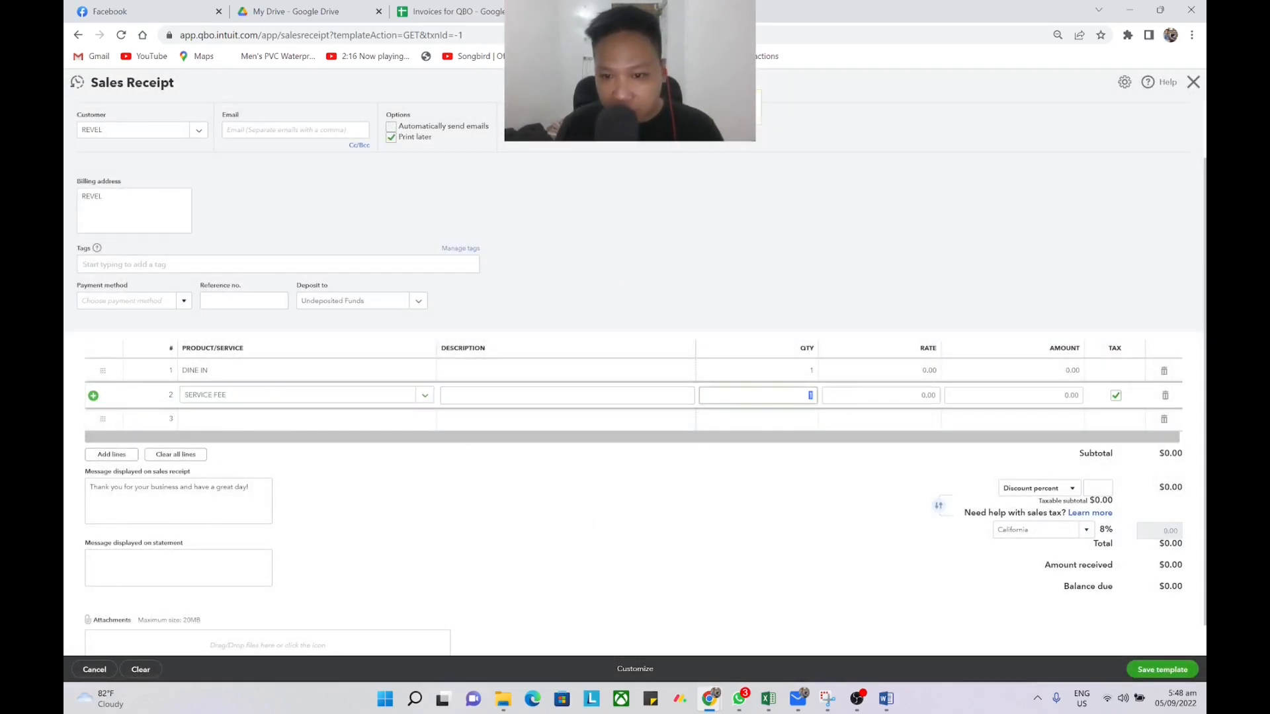
left_click(1115, 395)
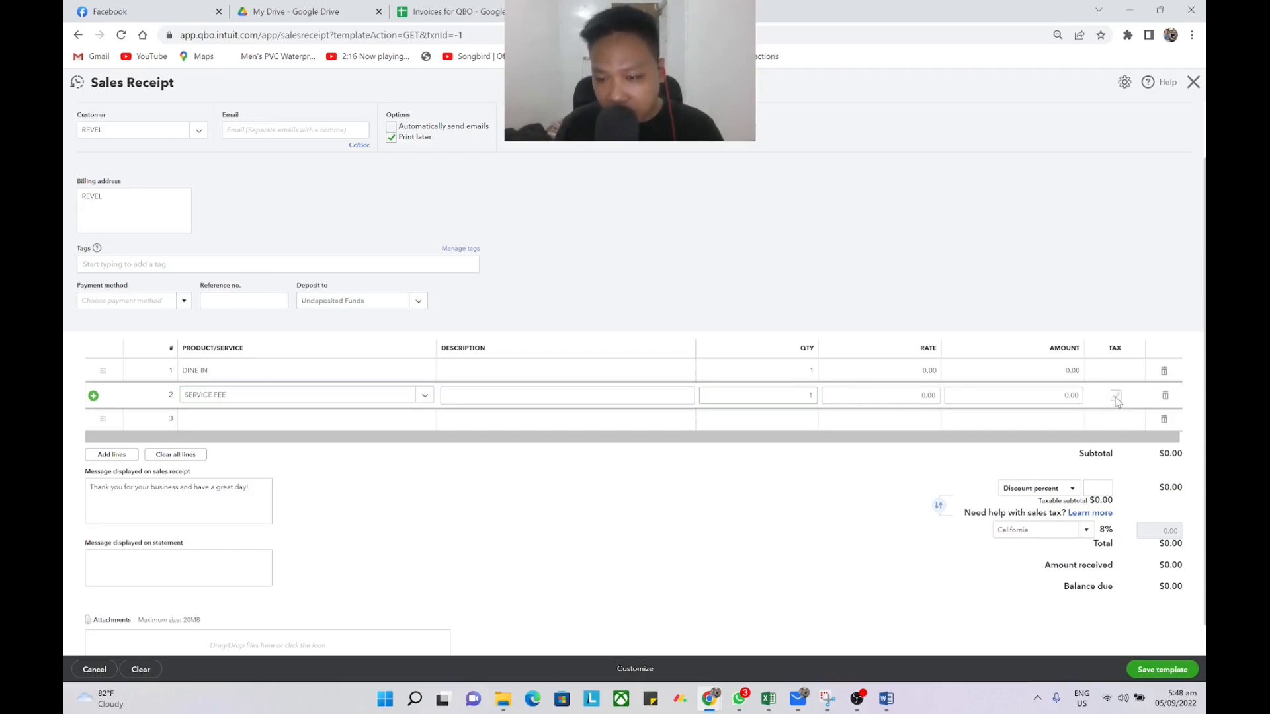
Review the discount lines in the Excel summary and start a new service item named DISCOUNTS on the QuickBooks template's third line.
key("alt+Tab")
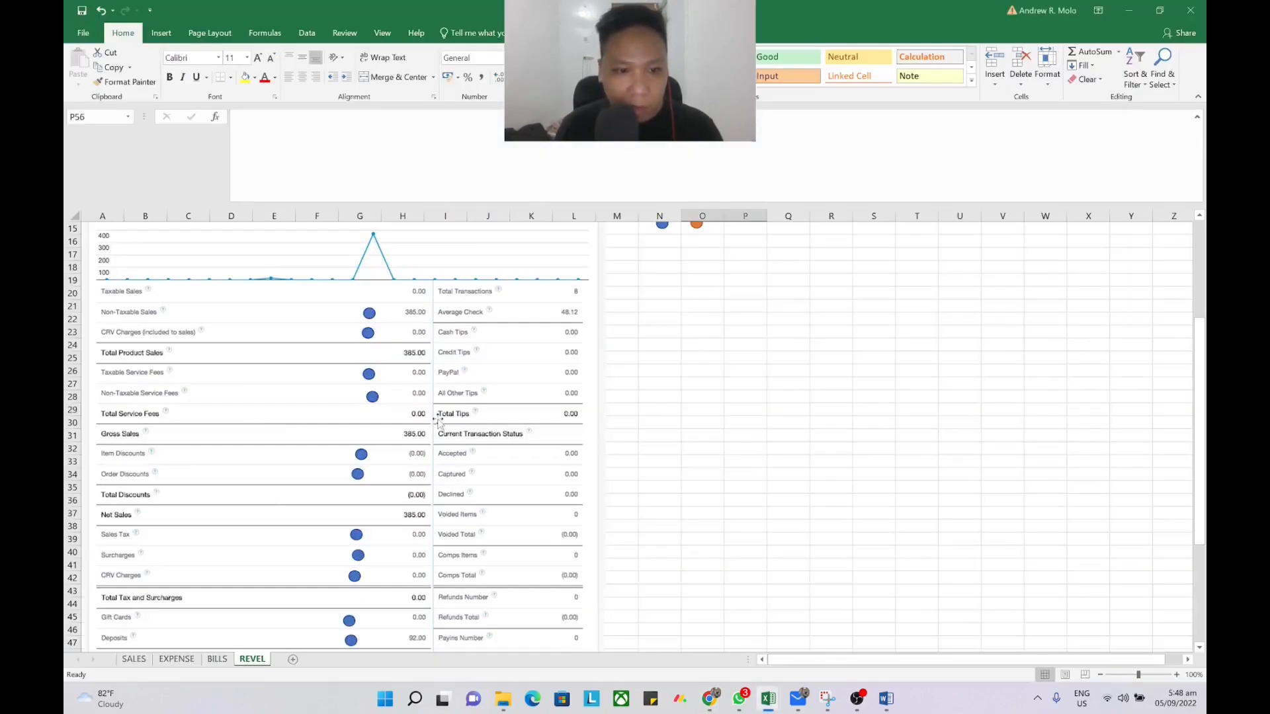
scroll(242, 433, "down", 2)
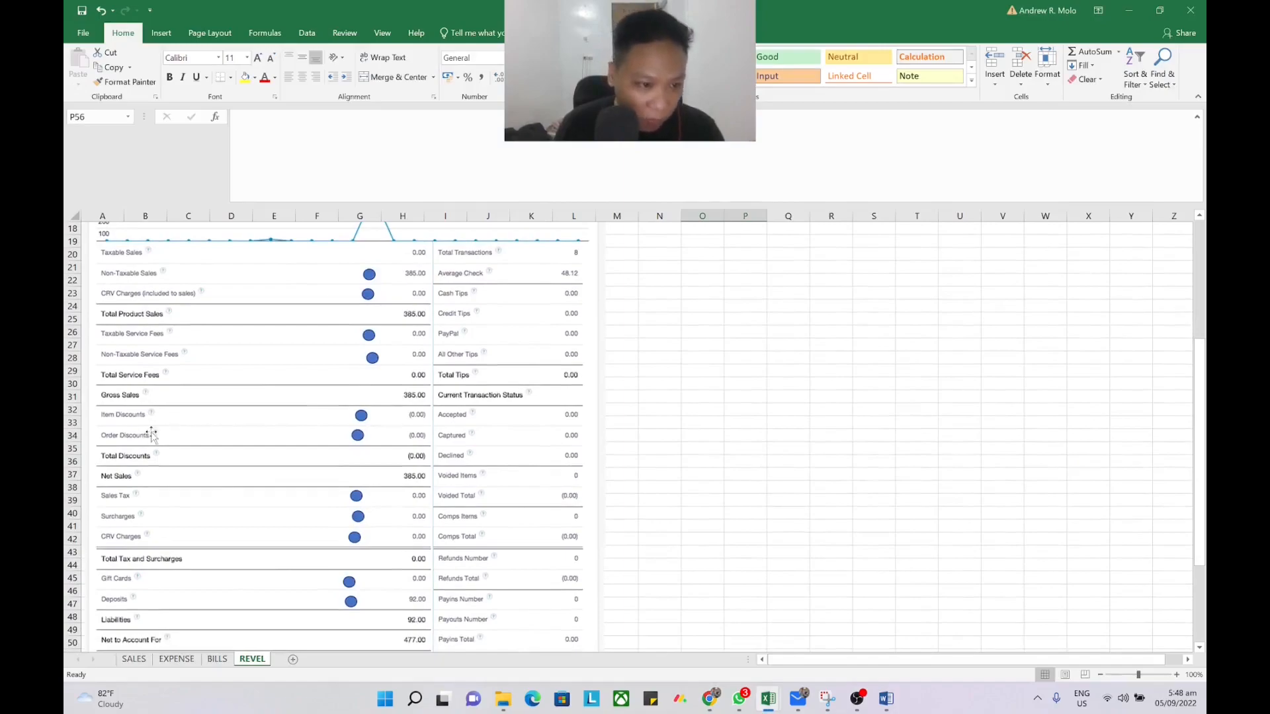
scroll(171, 424, "down", 1)
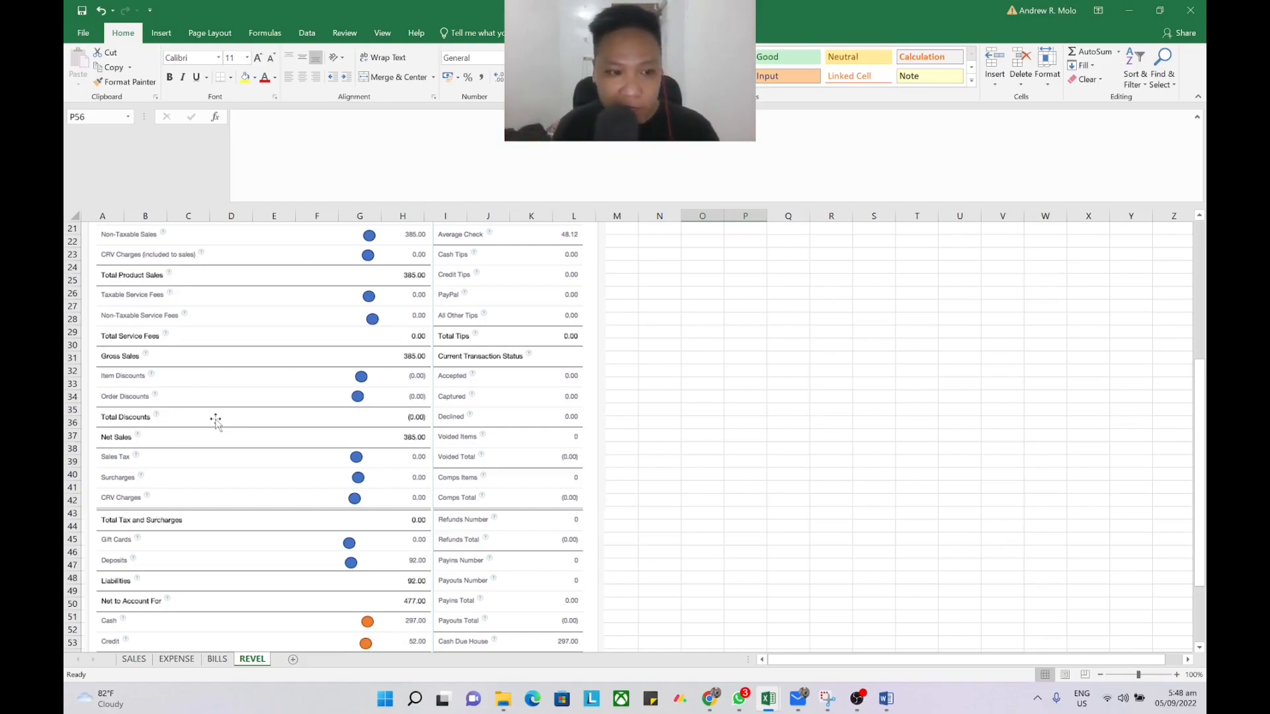
key("alt+Tab")
left_click(368, 428)
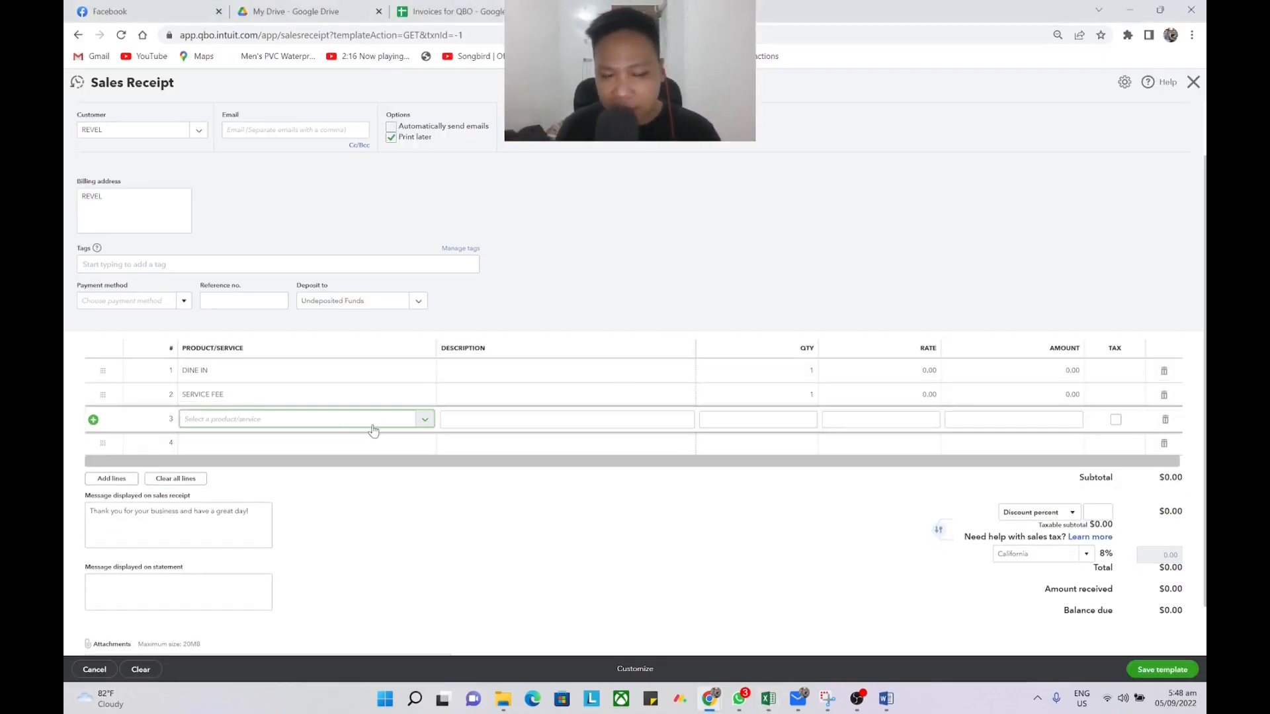
left_click(425, 423)
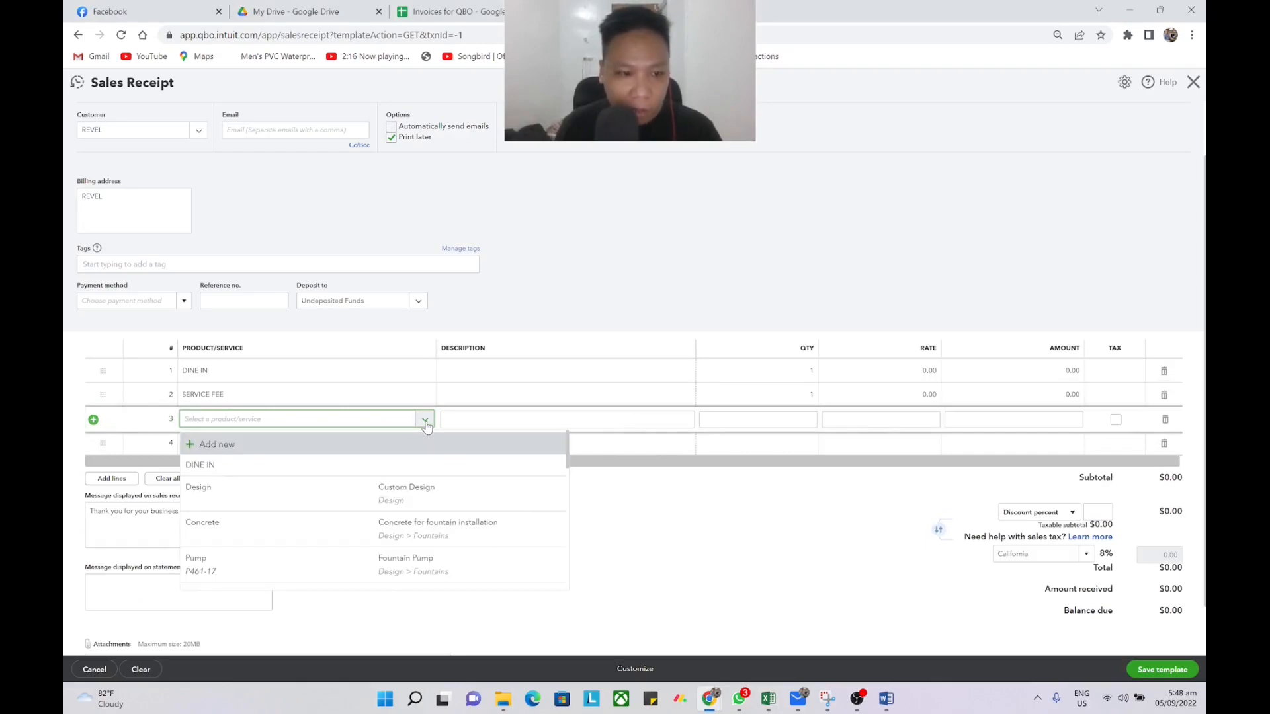
left_click(370, 444)
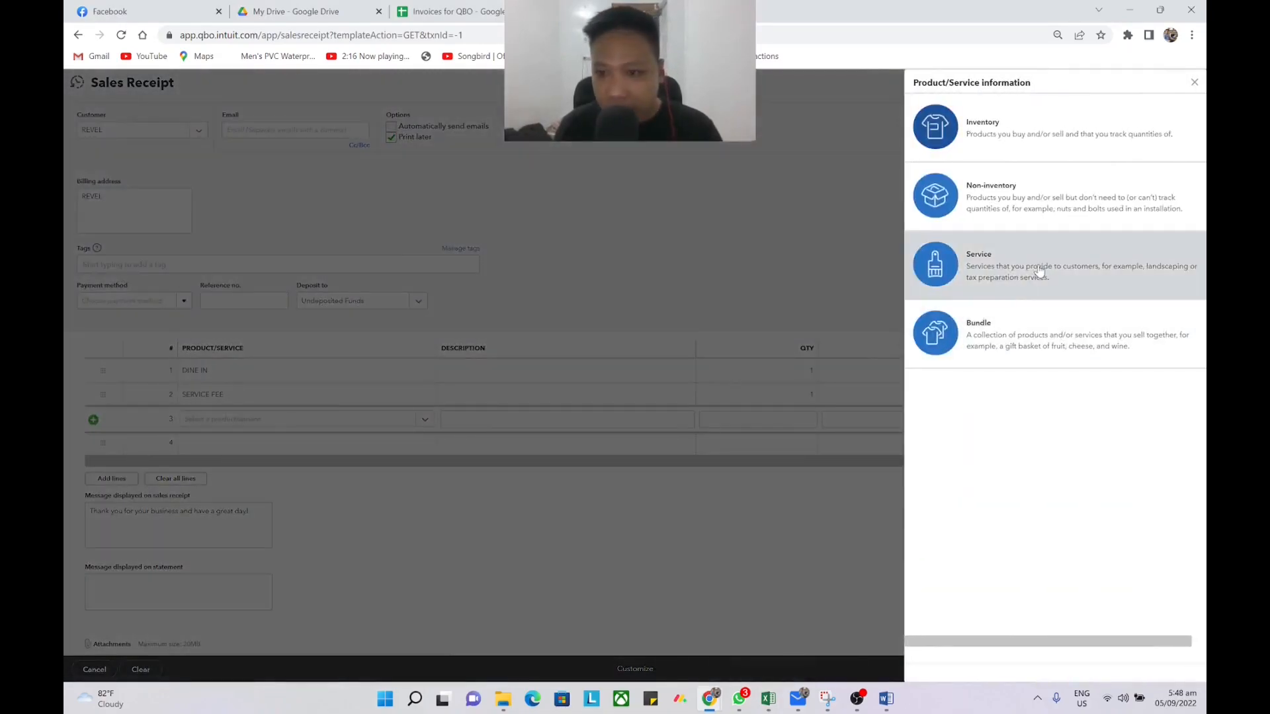
left_click(1039, 271)
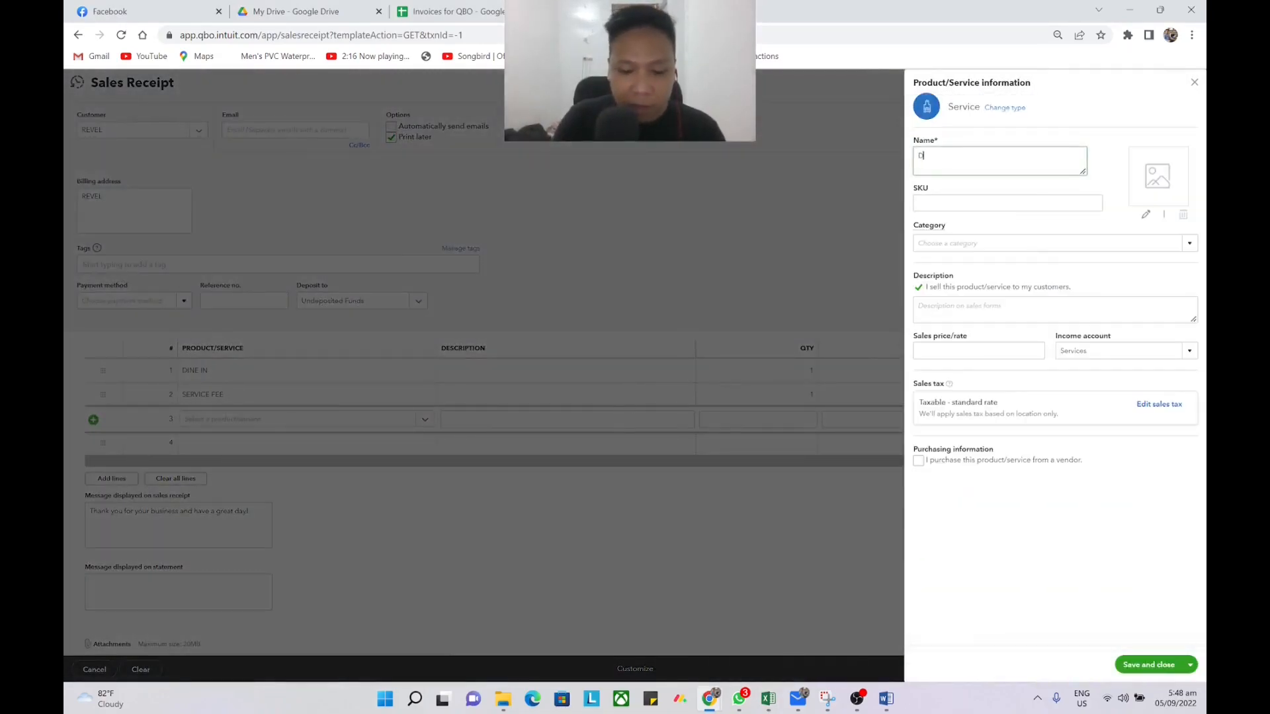
type("DISCOUNTS")
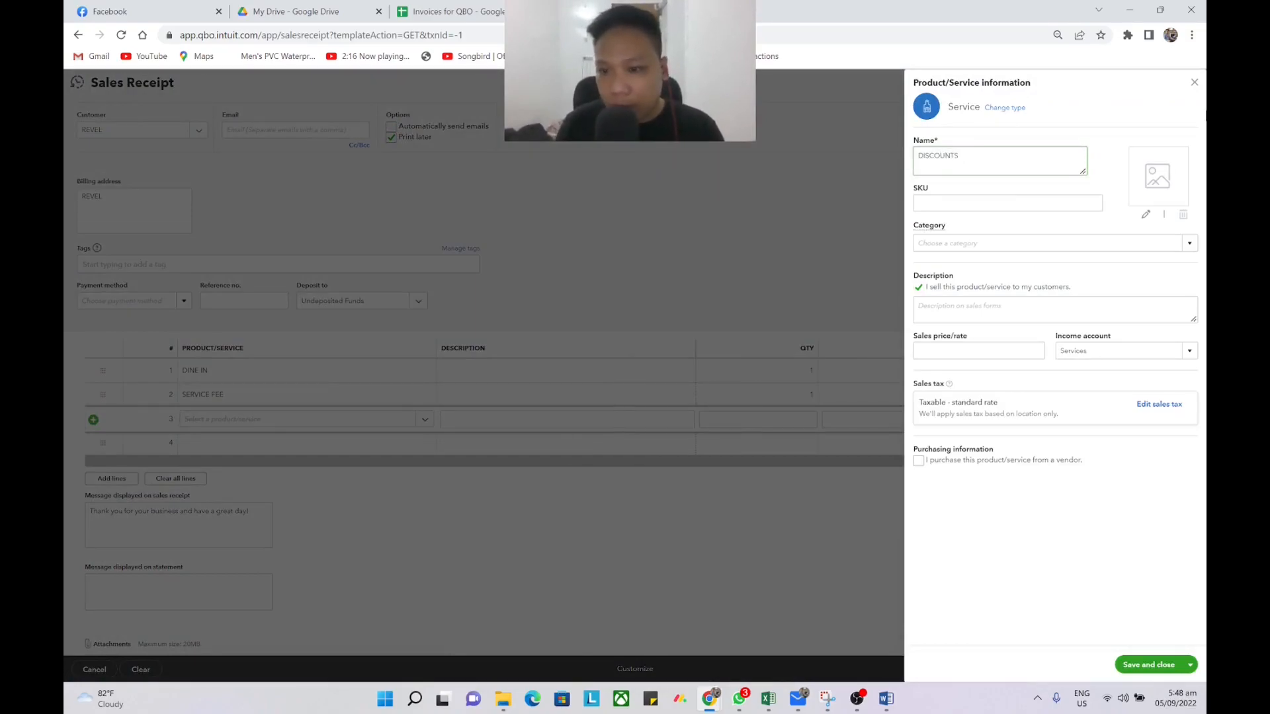
Assign the Discounts given income account to the DISCOUNTS item and save the item to the third line.
left_click(1188, 351)
type("disc")
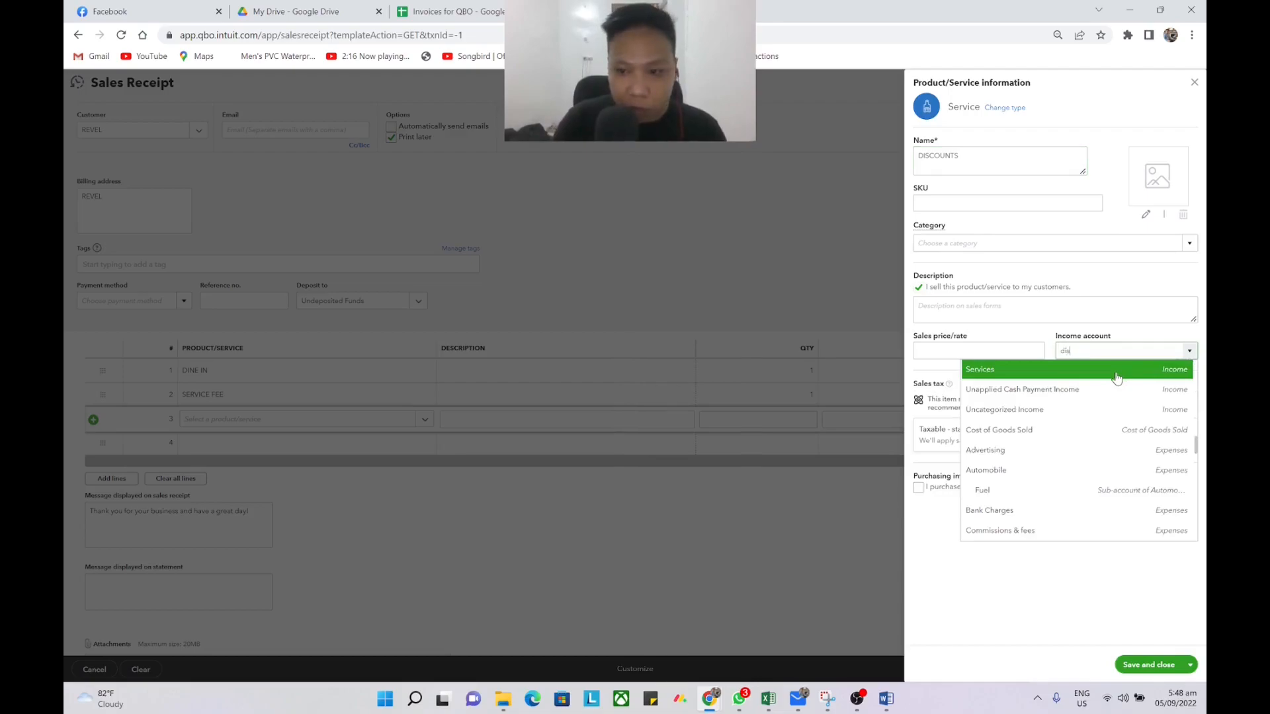
left_click(1109, 390)
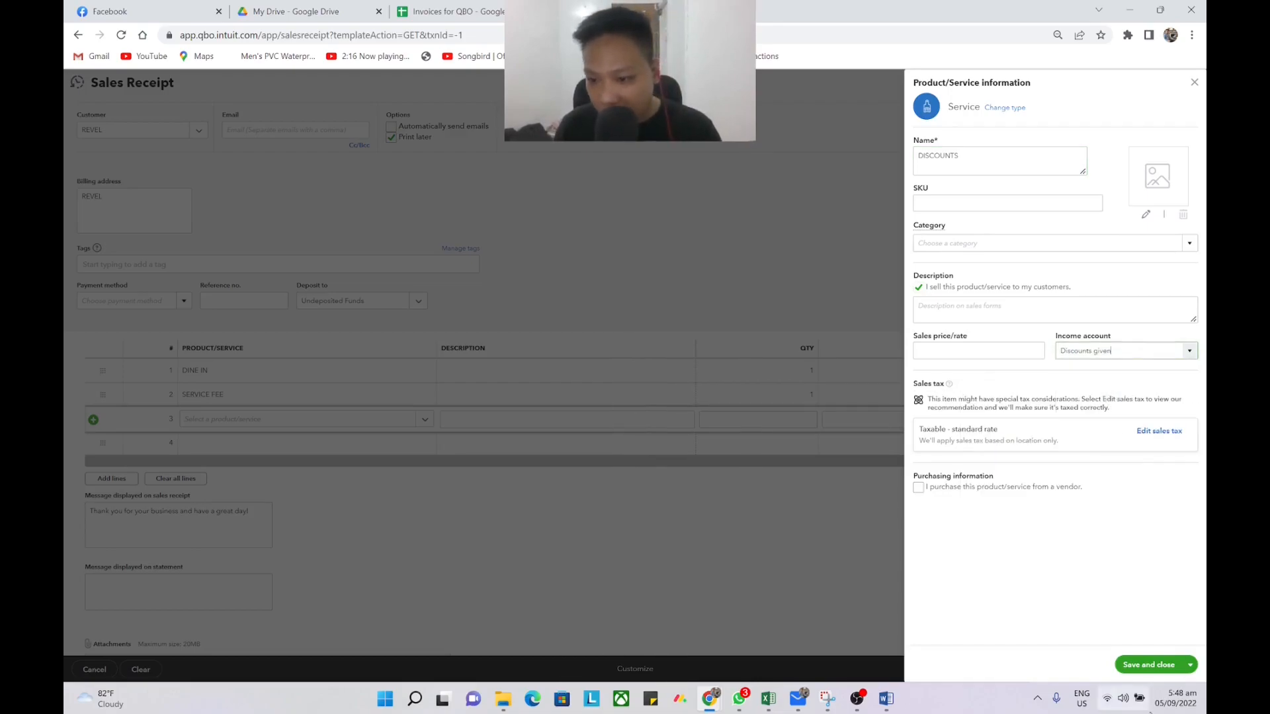
left_click(1149, 665)
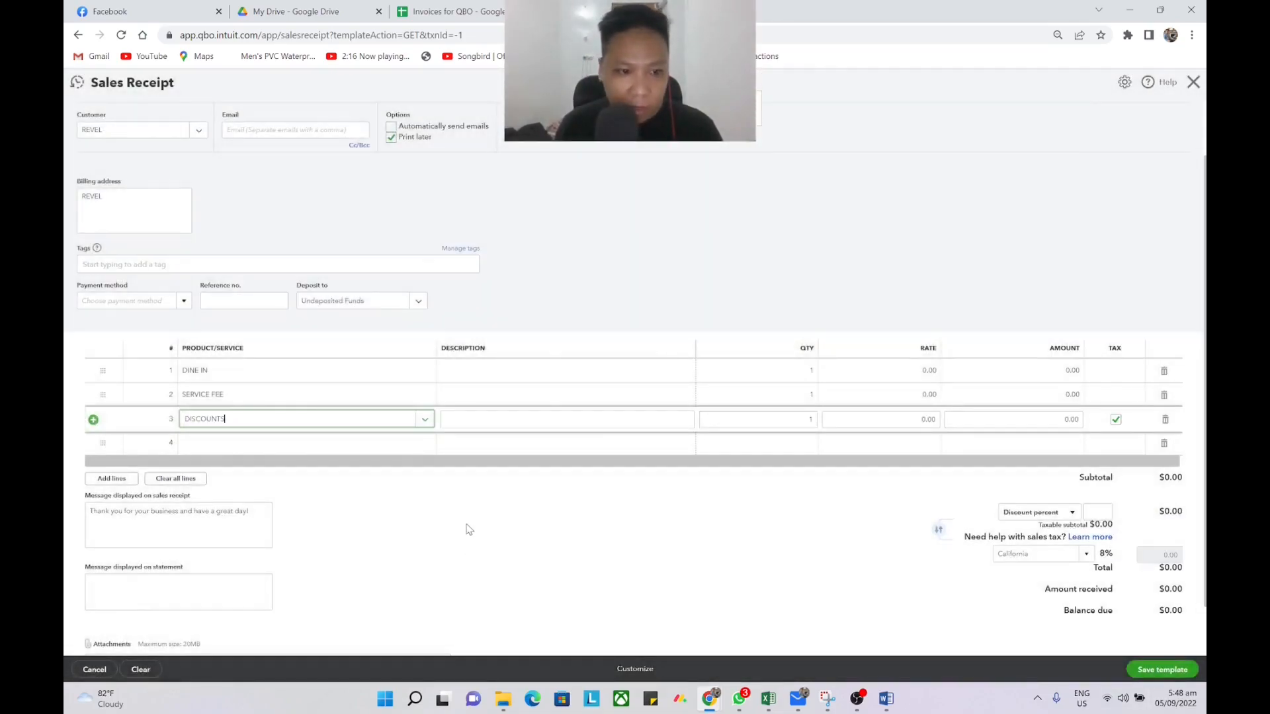
Make the DISCOUNTS line non-taxable and set its quantity to -1.
left_click(1115, 419)
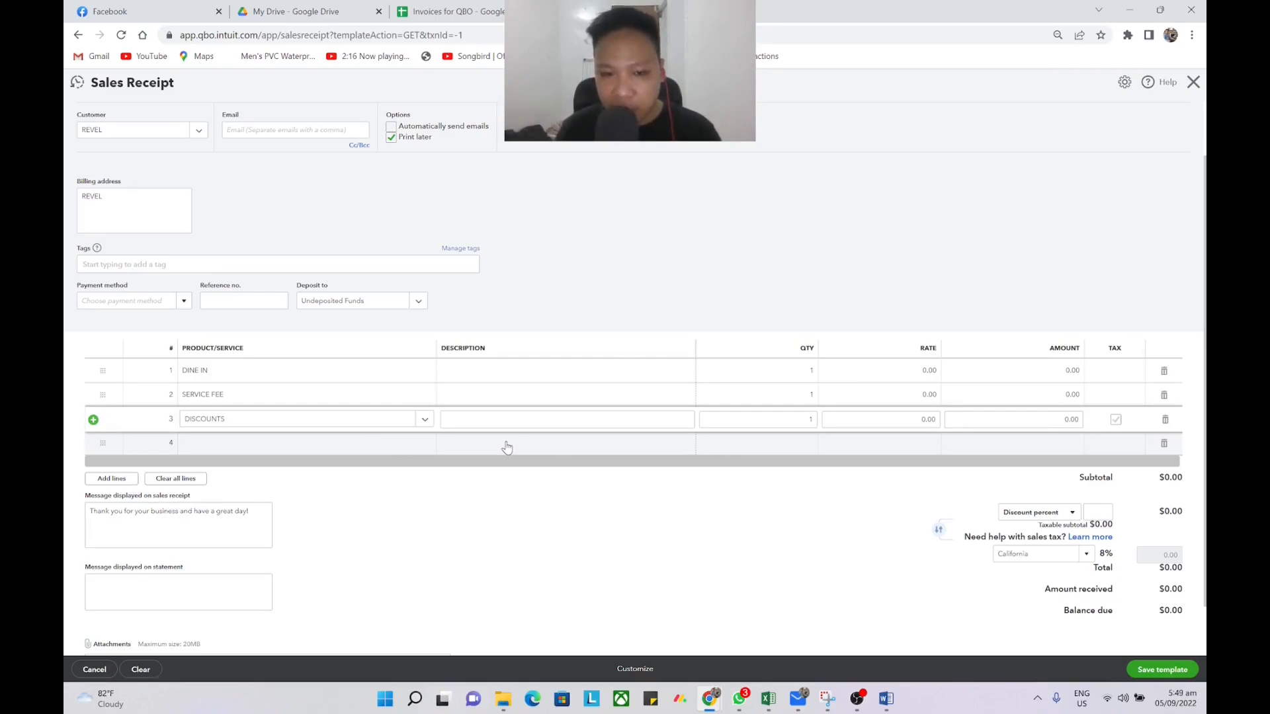
left_click(812, 421)
type("-1")
key("Tab")
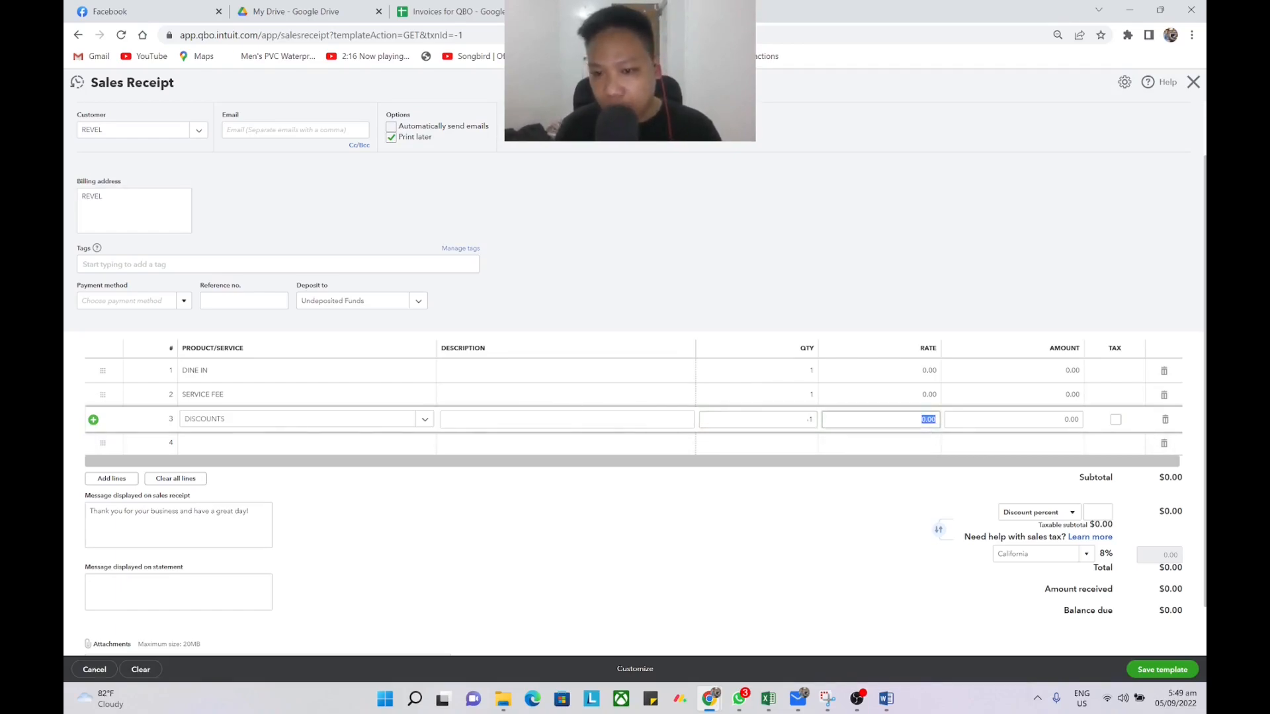
Test the DISCOUNTS line with a rate of 100 and reset the rate to 0.
type("10")
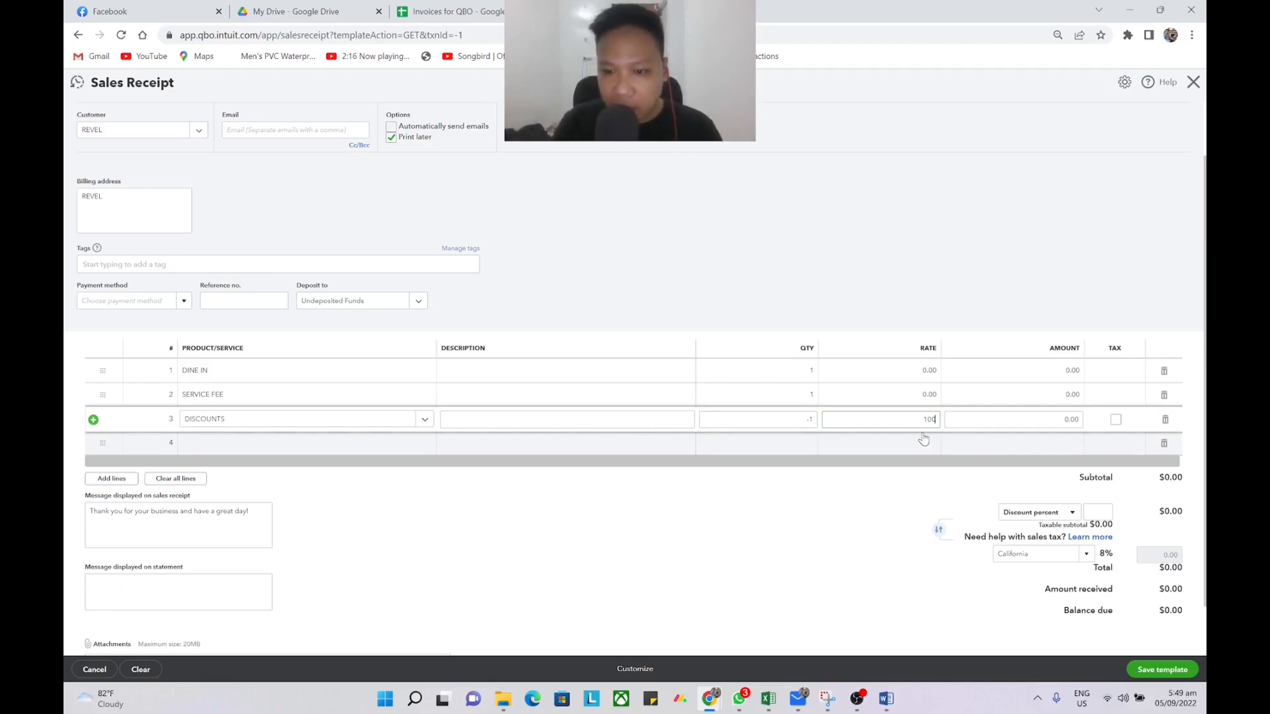
key("Tab")
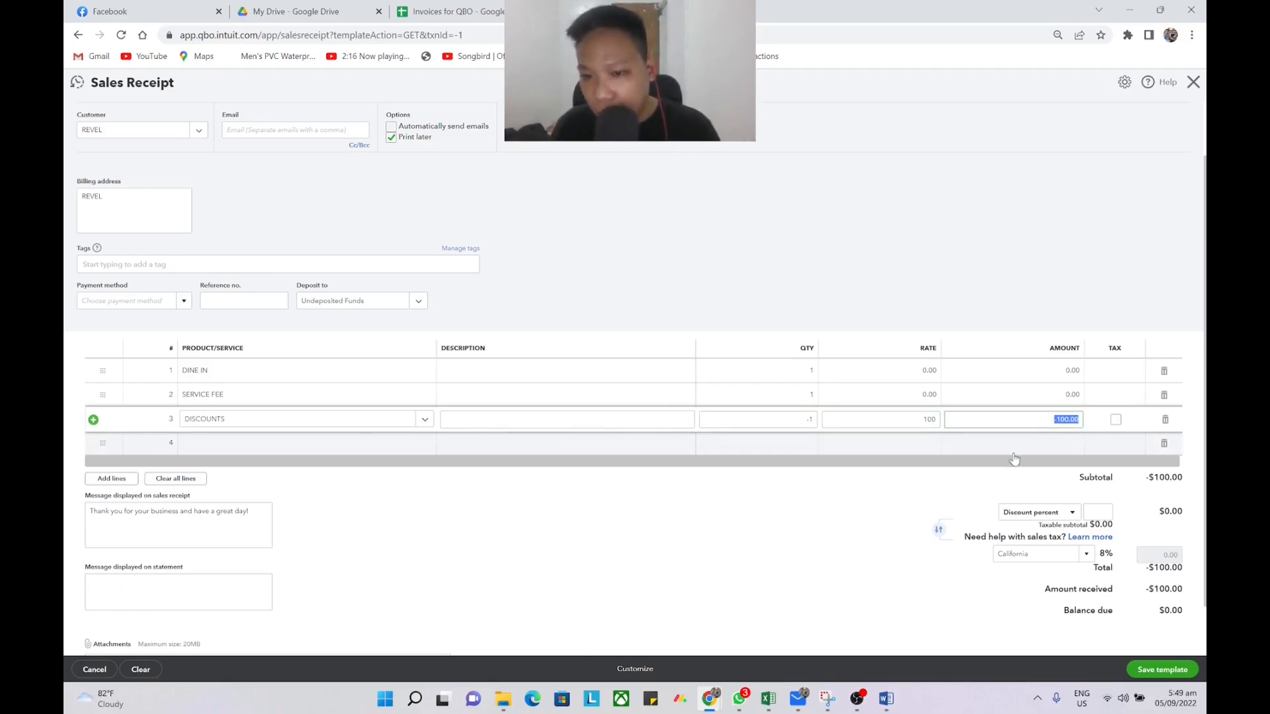
key("shift+Tab")
key("BackSpace")
type("00")
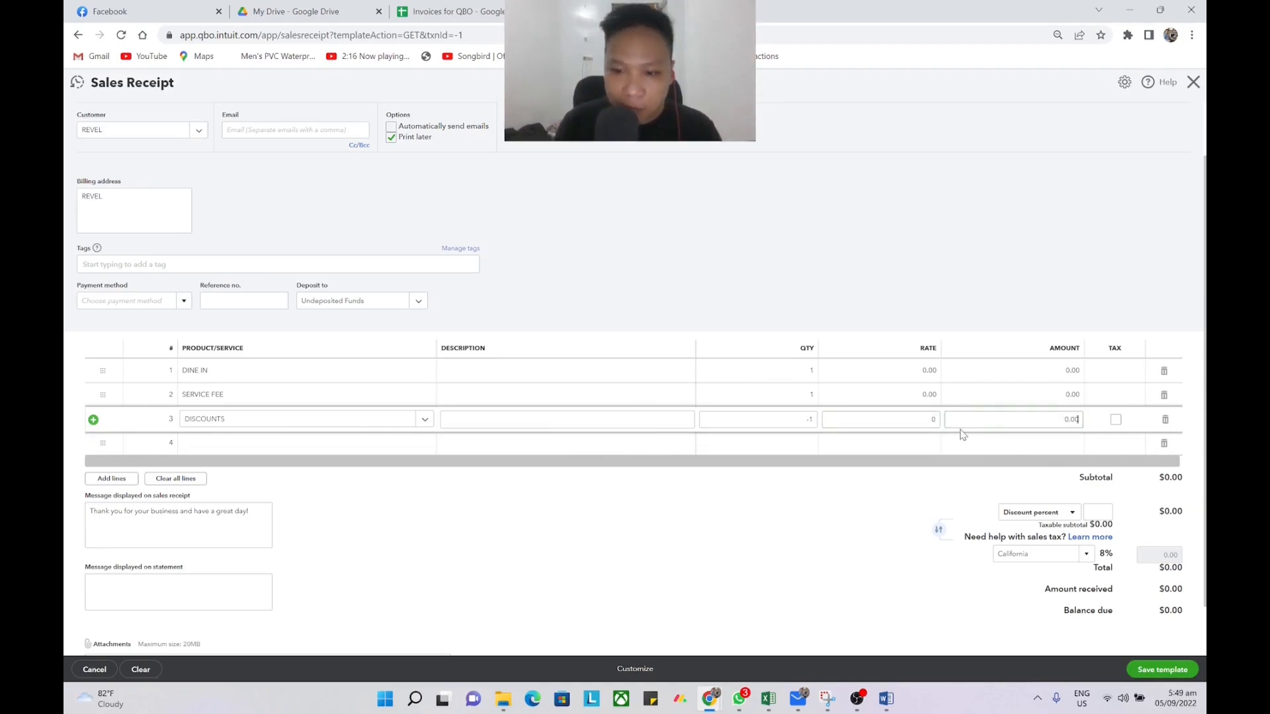
Start a new service item named SALES TAX on the template's fourth line.
key("alt+Tab")
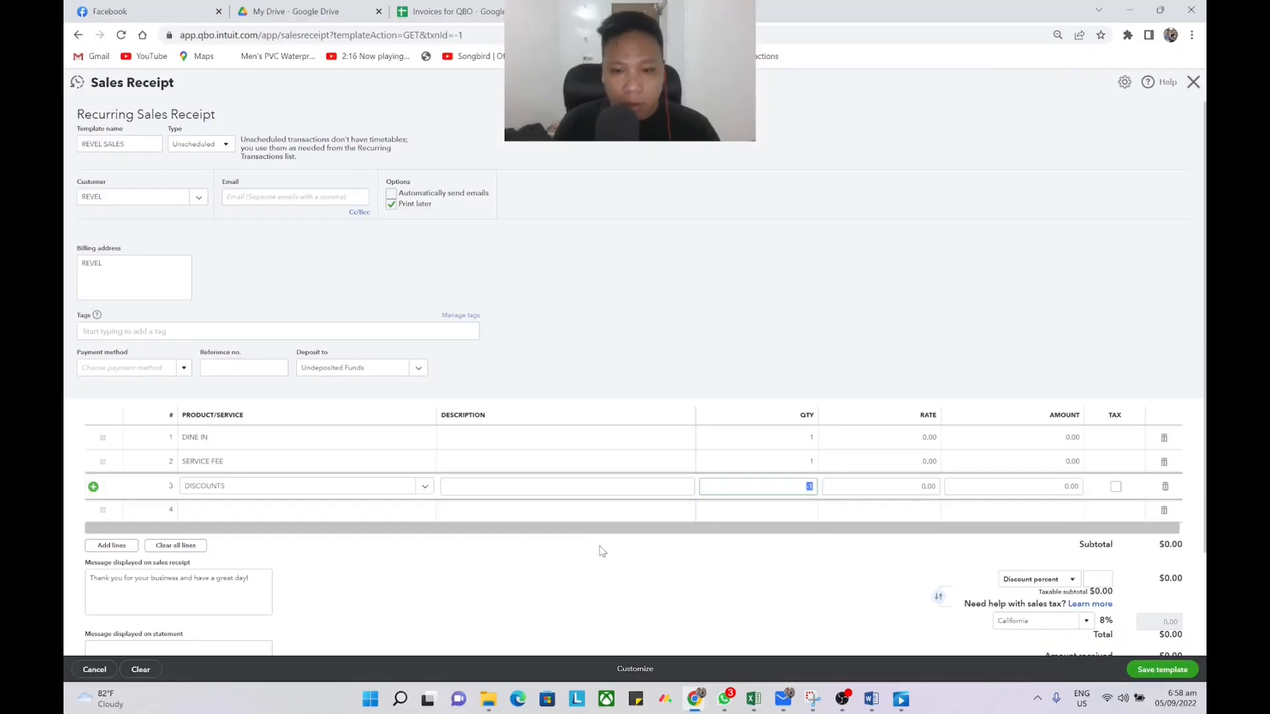
left_click(280, 519)
left_click(425, 511)
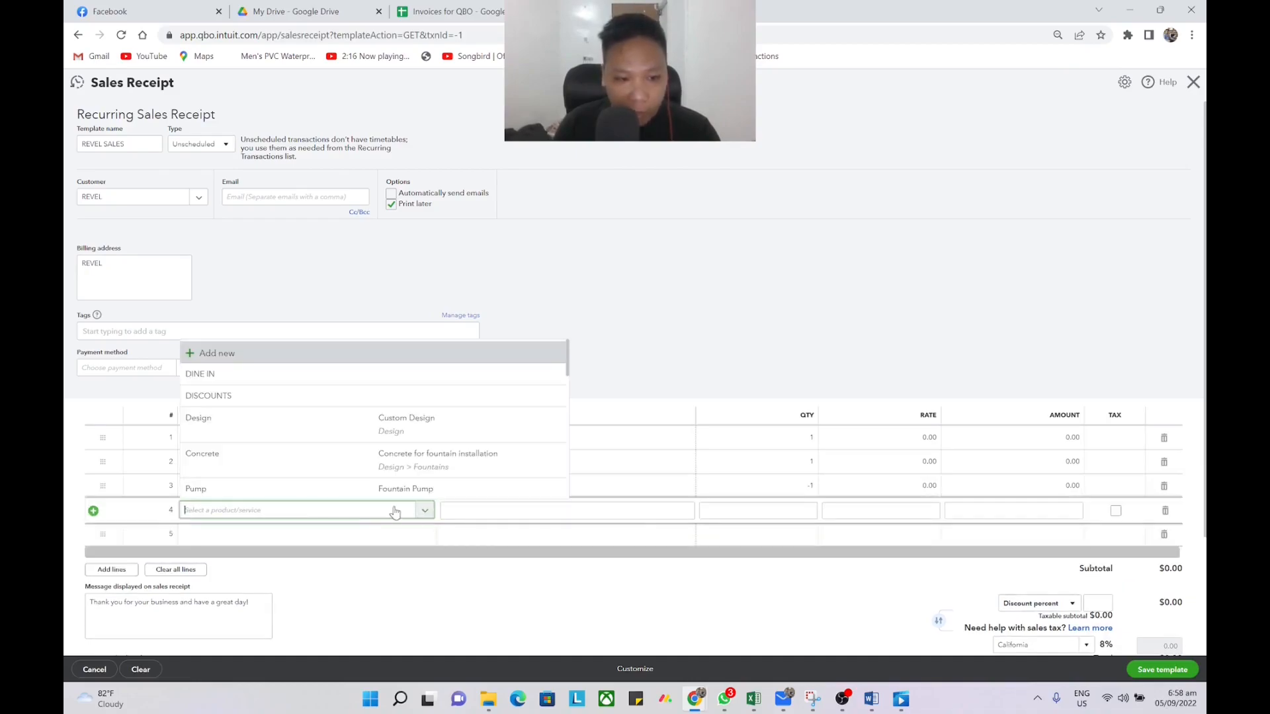
left_click(218, 371)
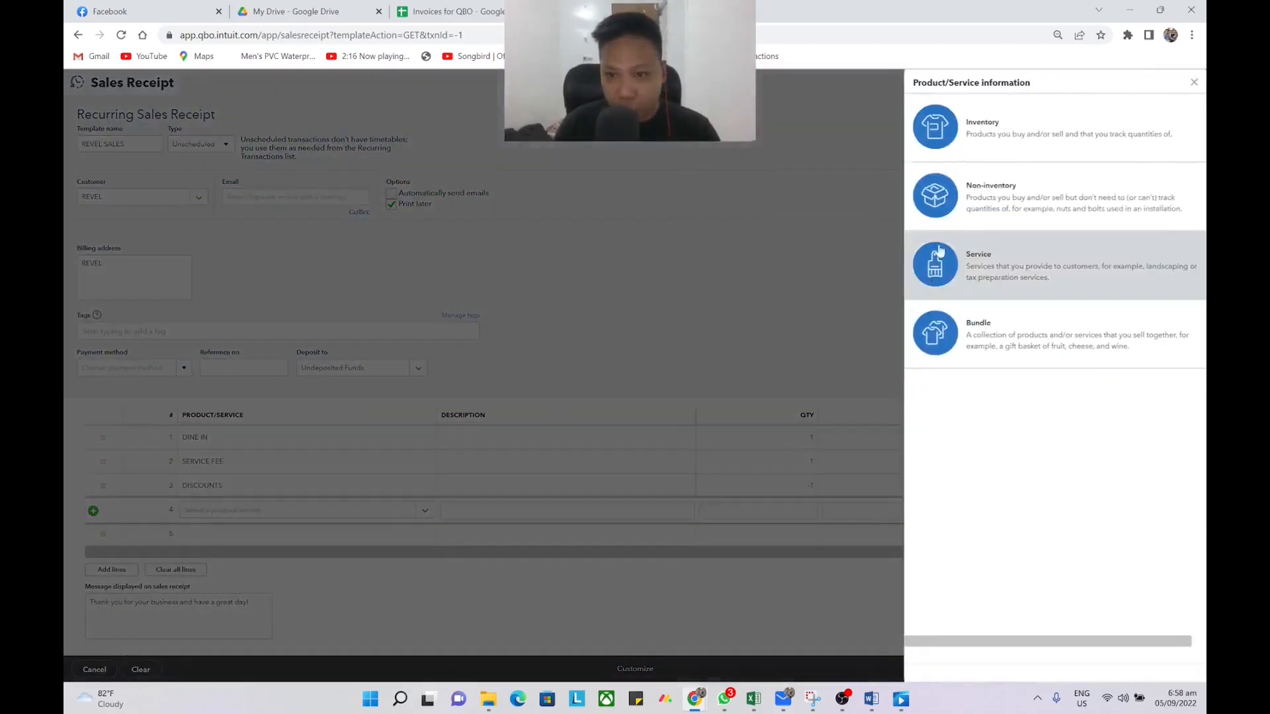
left_click(1034, 263)
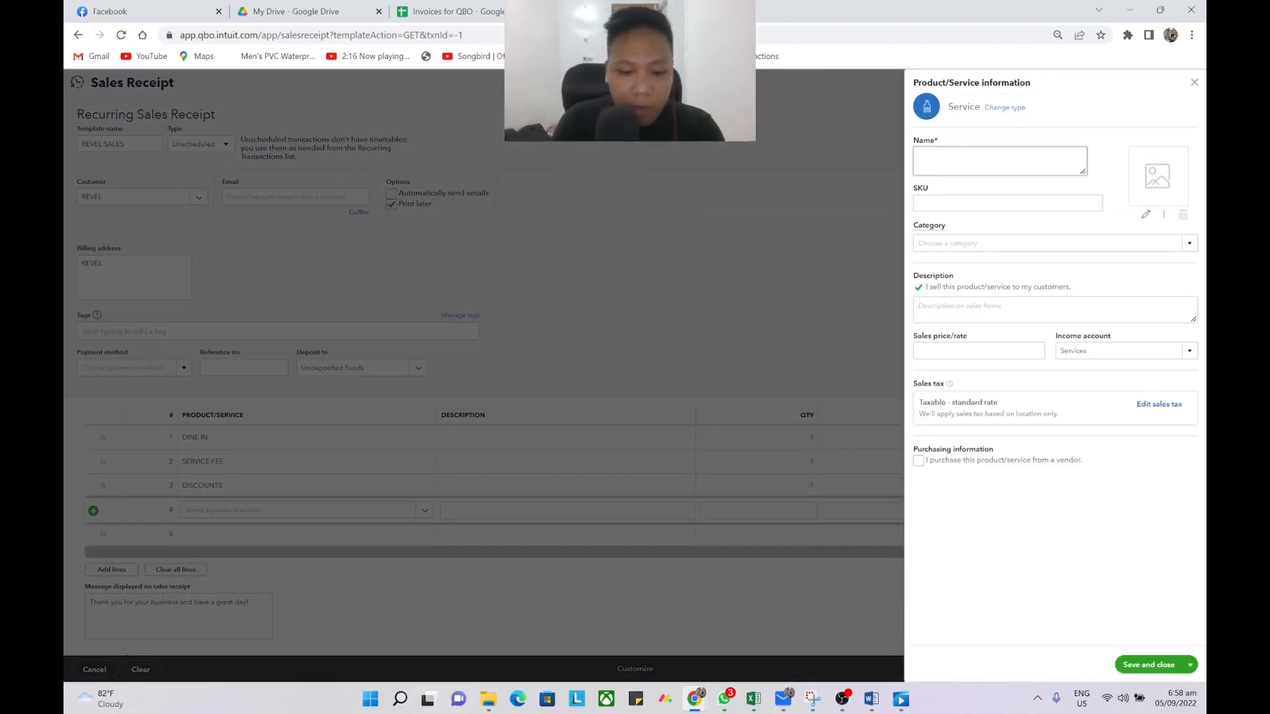
type("SALES TAX")
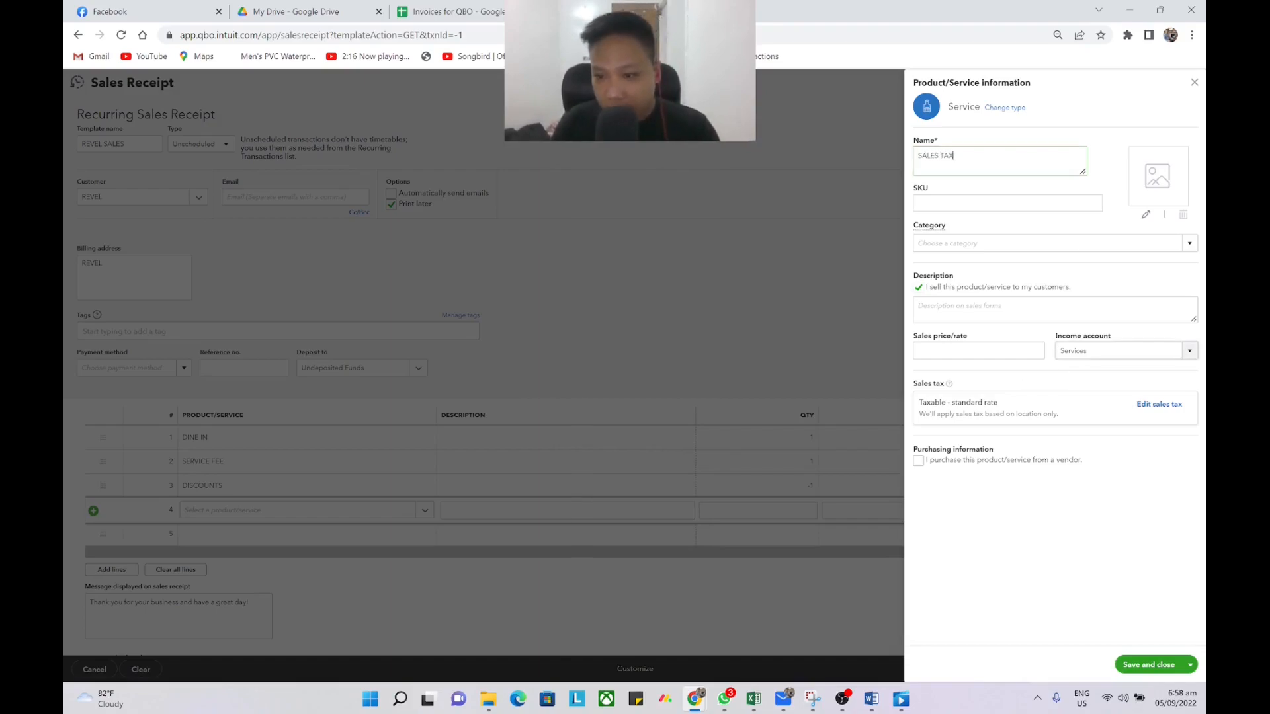
Start a new account for the SALES TAX item with account type and detail type Other Current Liabilities.
left_click(1124, 351)
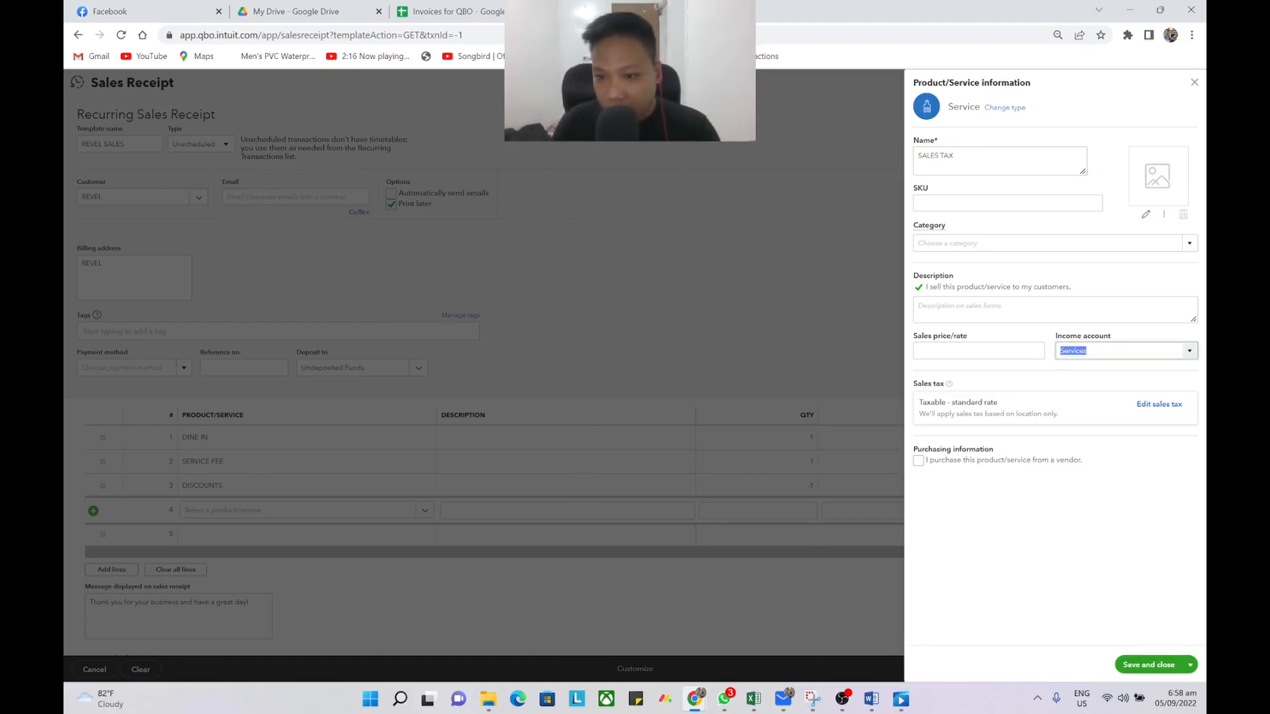
left_click(1188, 351)
scroll(1098, 403, "up", 5)
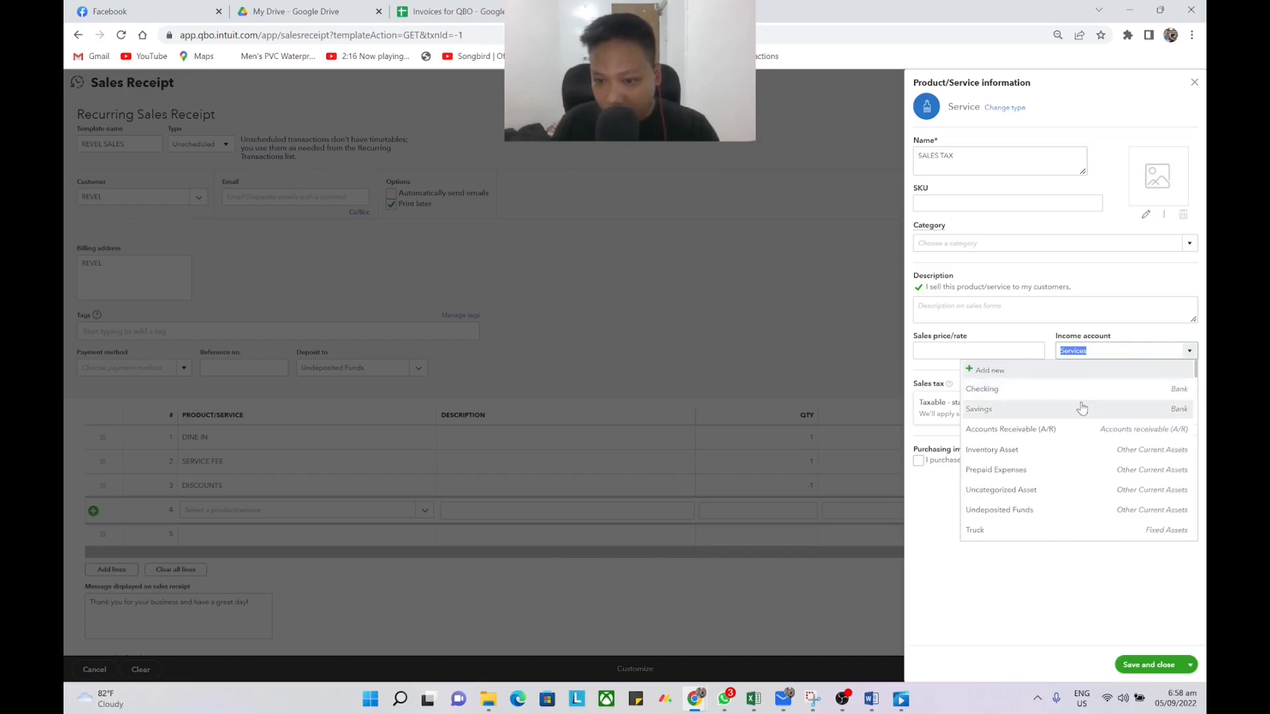
left_click(1004, 373)
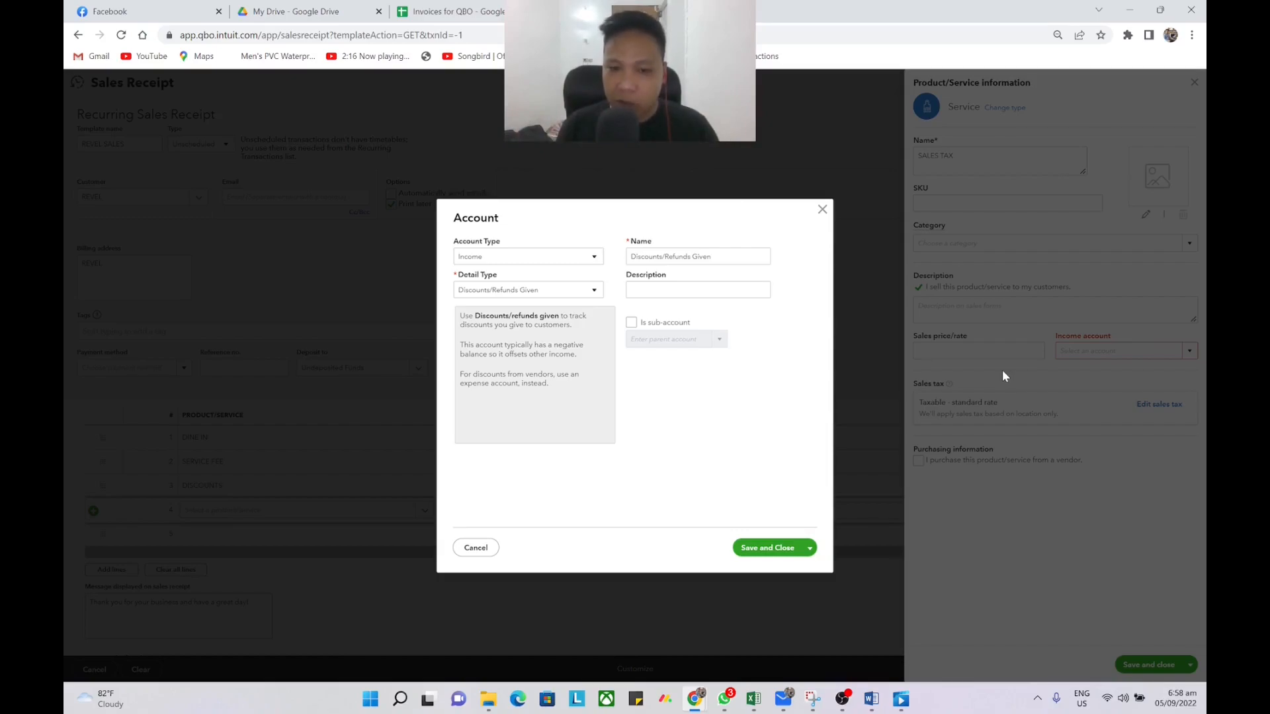
left_click(526, 258)
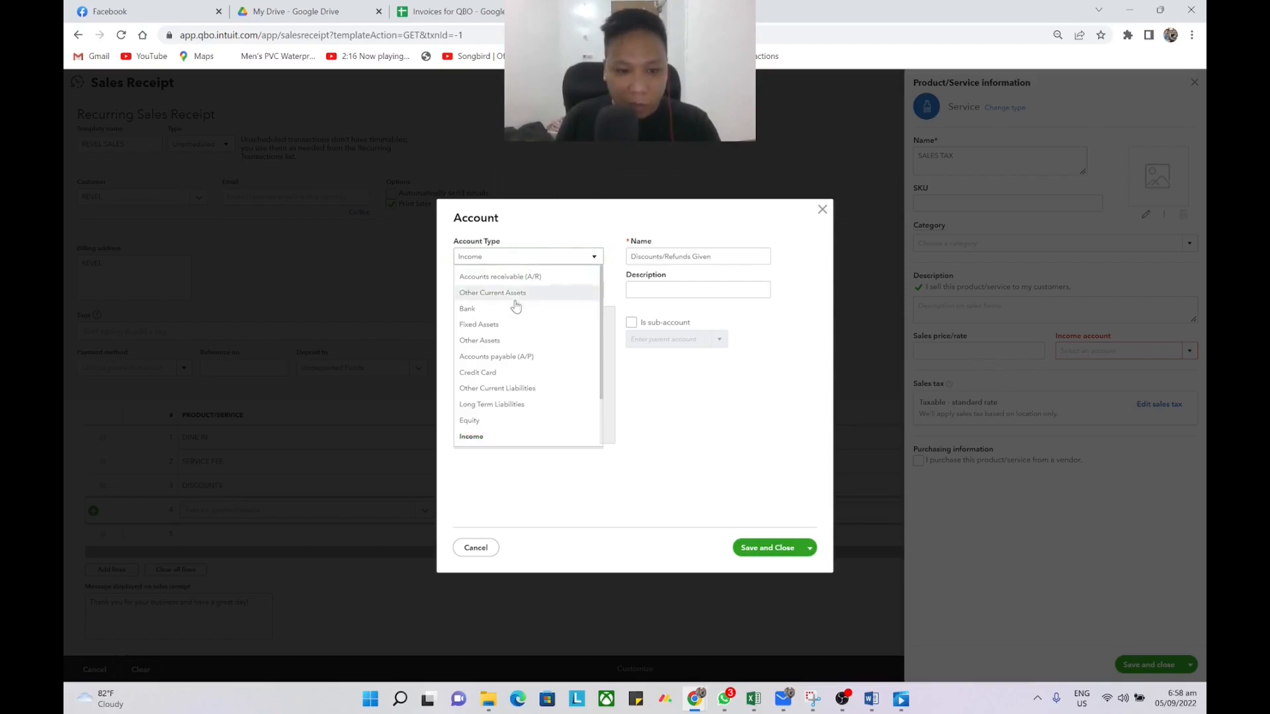
scroll(549, 330, "down", 2)
left_click(534, 325)
left_click(569, 291)
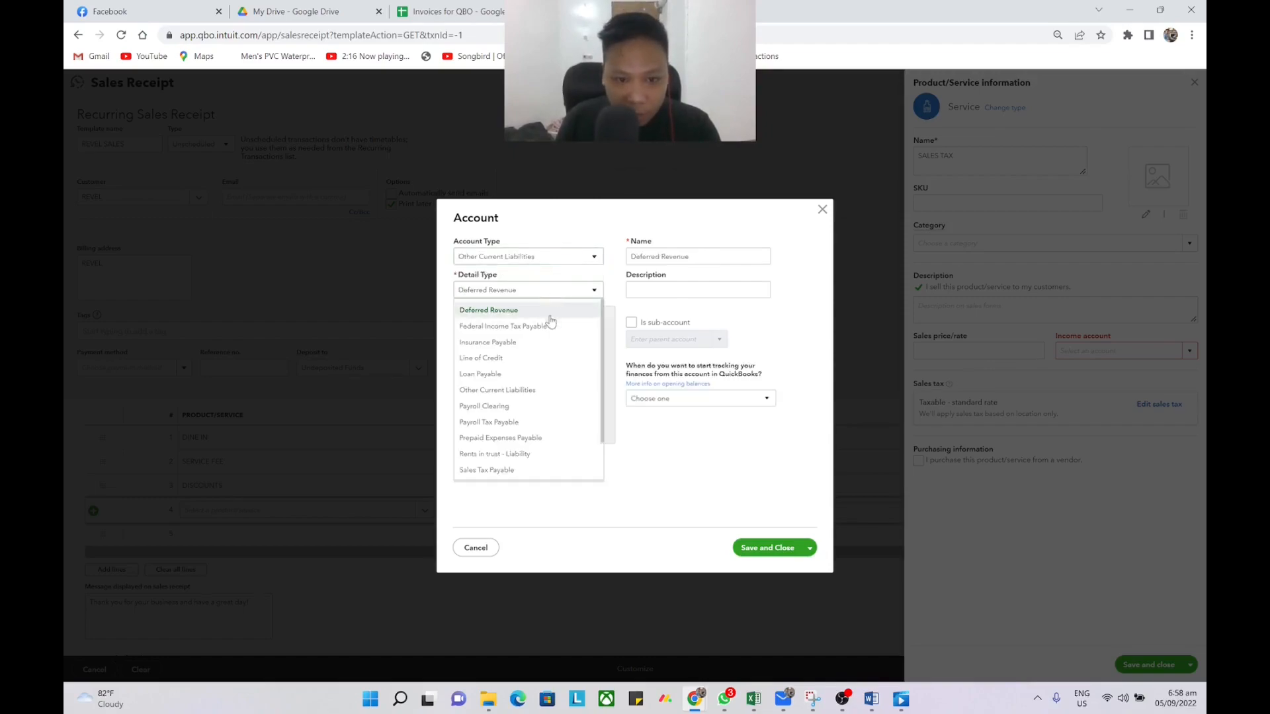
left_click(523, 390)
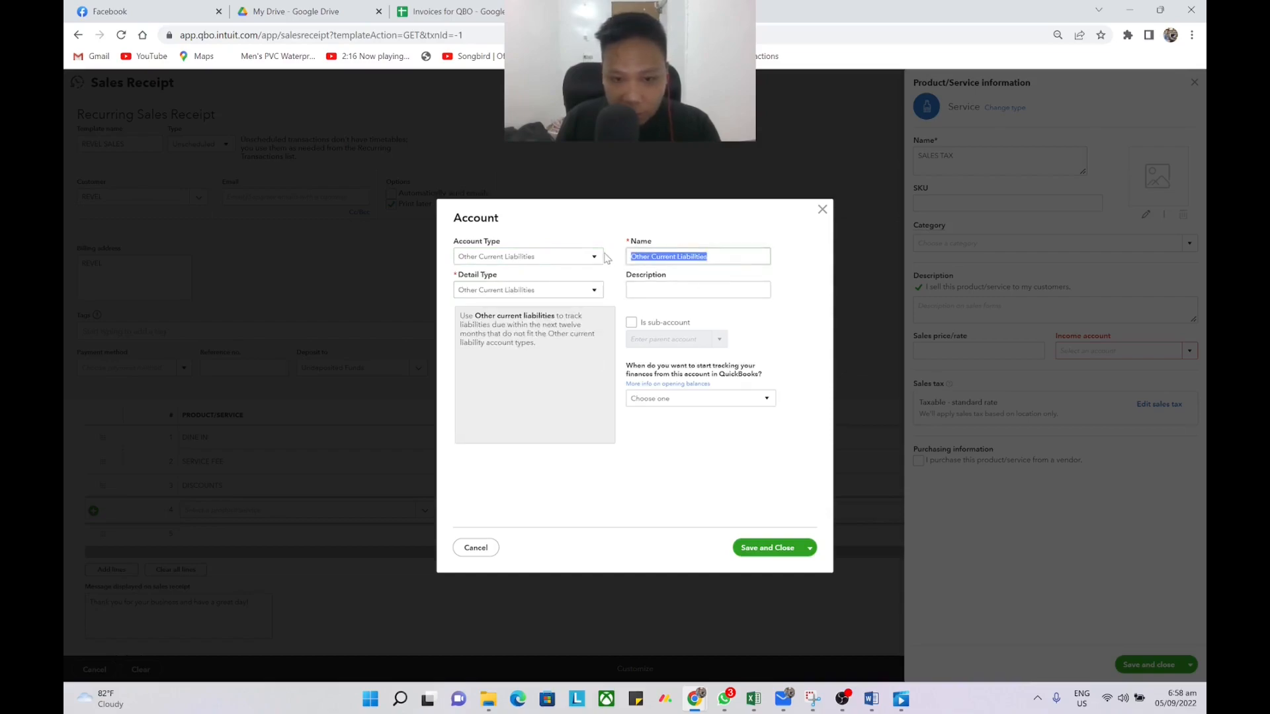
Name the account Sales Tax Payable and save the SALES TAX item as a non-taxable fourth line.
type("Sale")
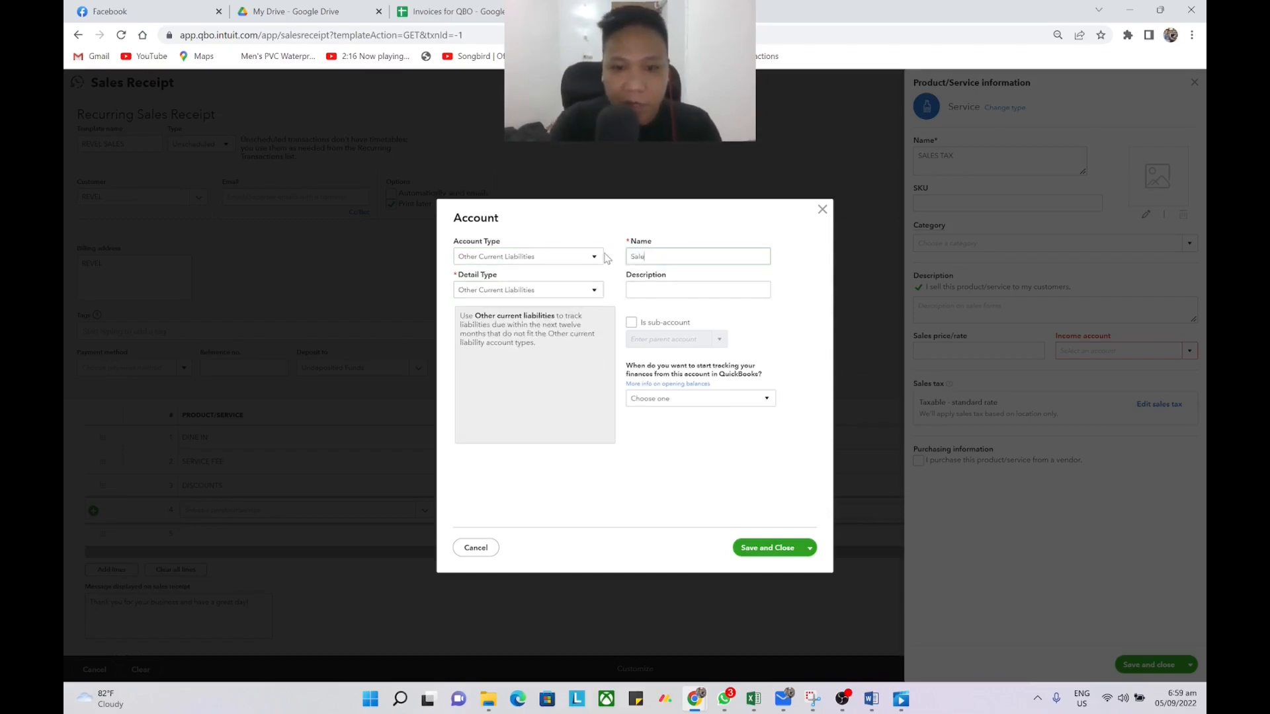
type("s Tax Payable")
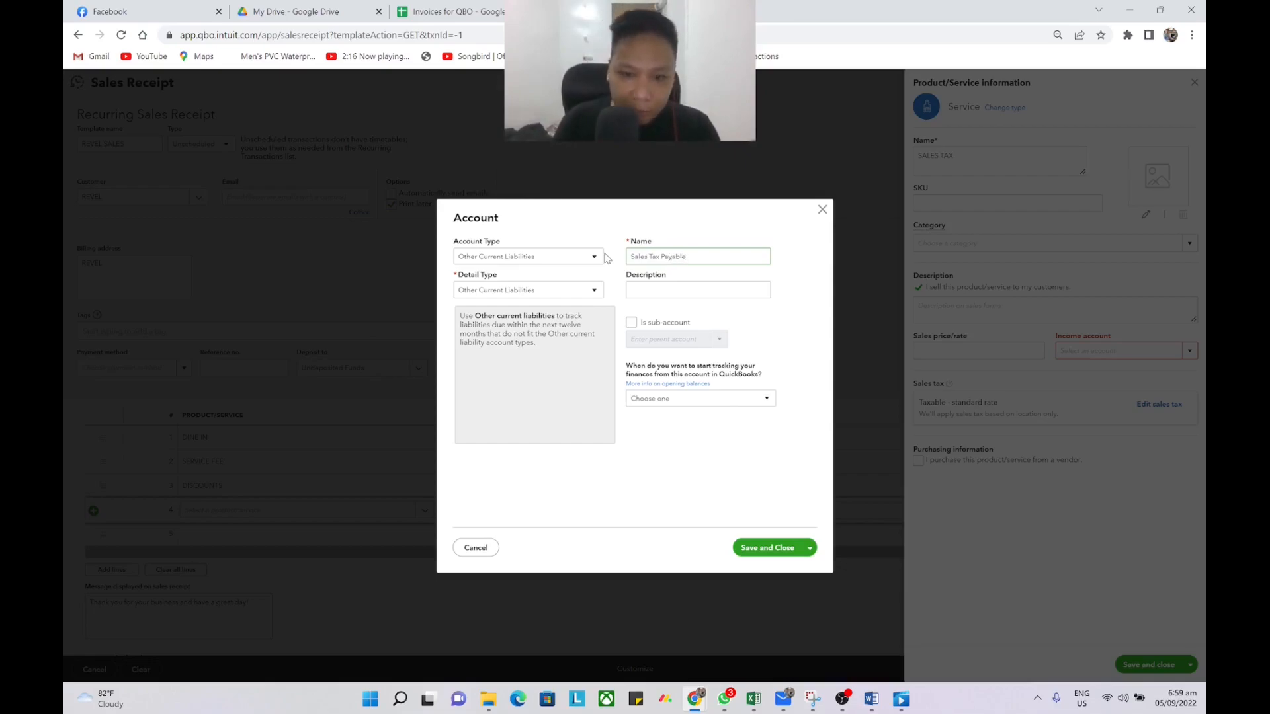
left_click(767, 548)
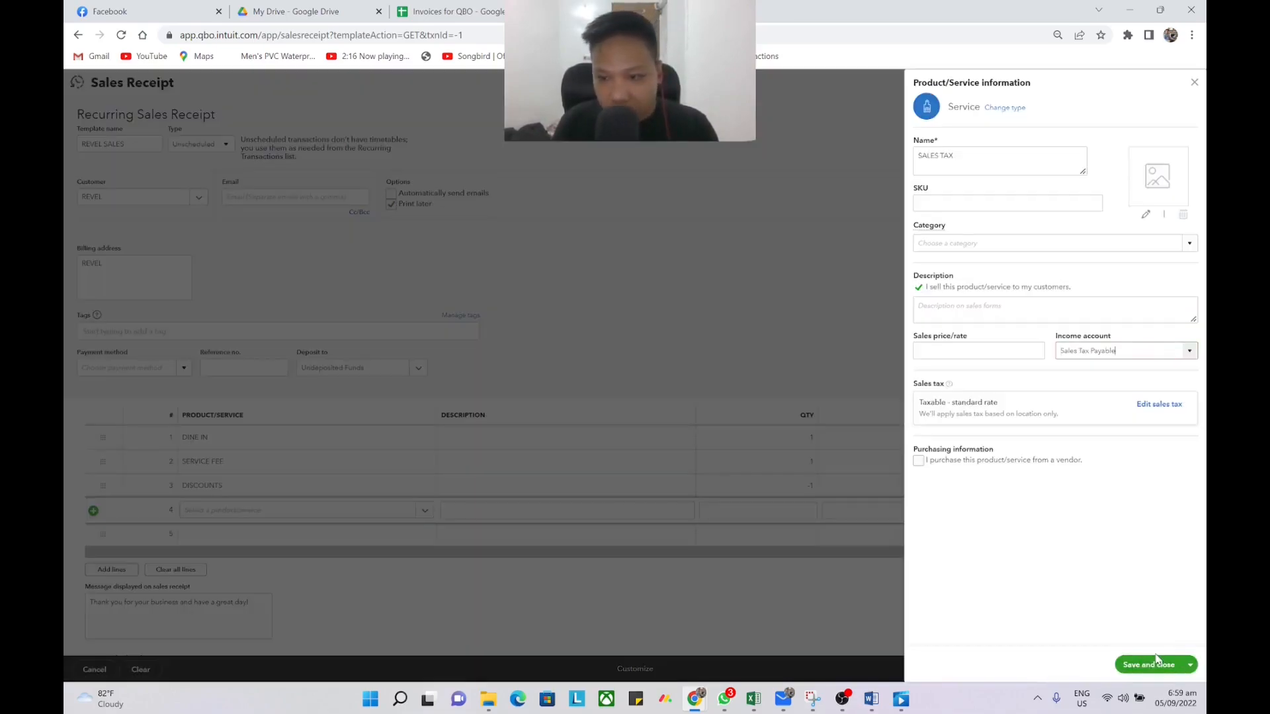
left_click(1156, 662)
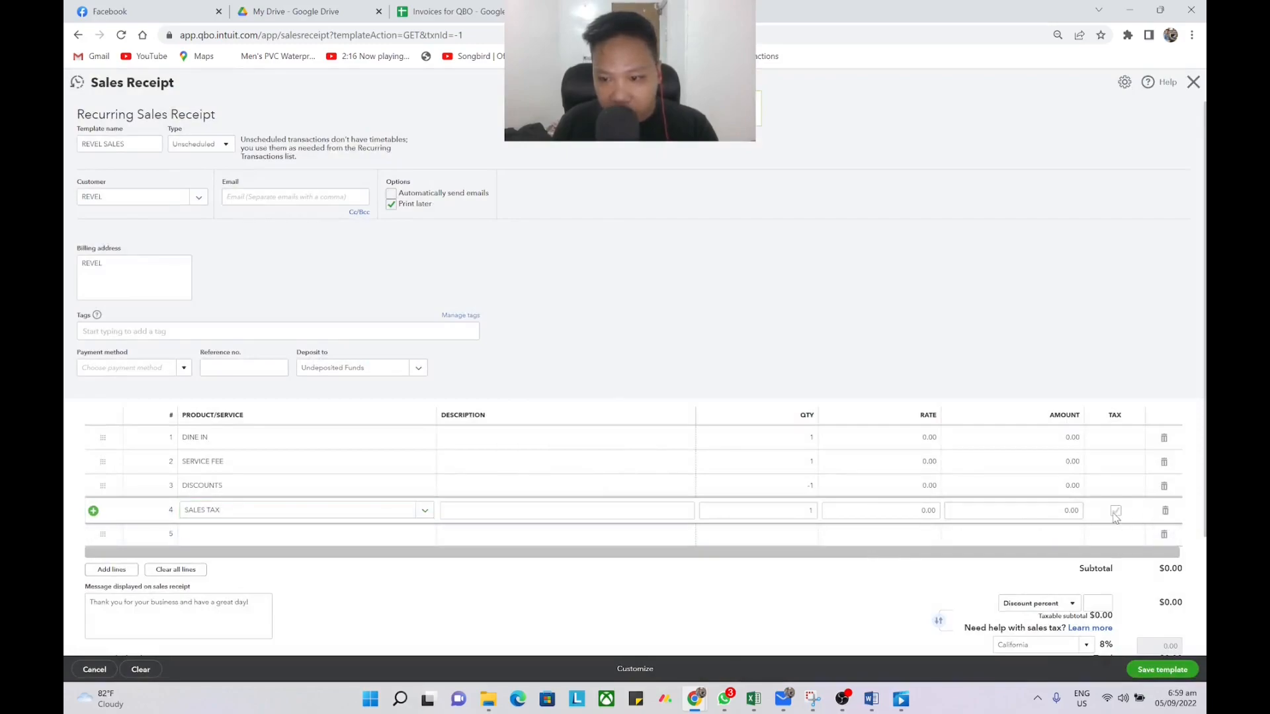
Switch to the Revel summary in Excel and review the marked sales, tax and liability rows.
key("super+Tab")
left_click(585, 169)
scroll(318, 478, "down", 2)
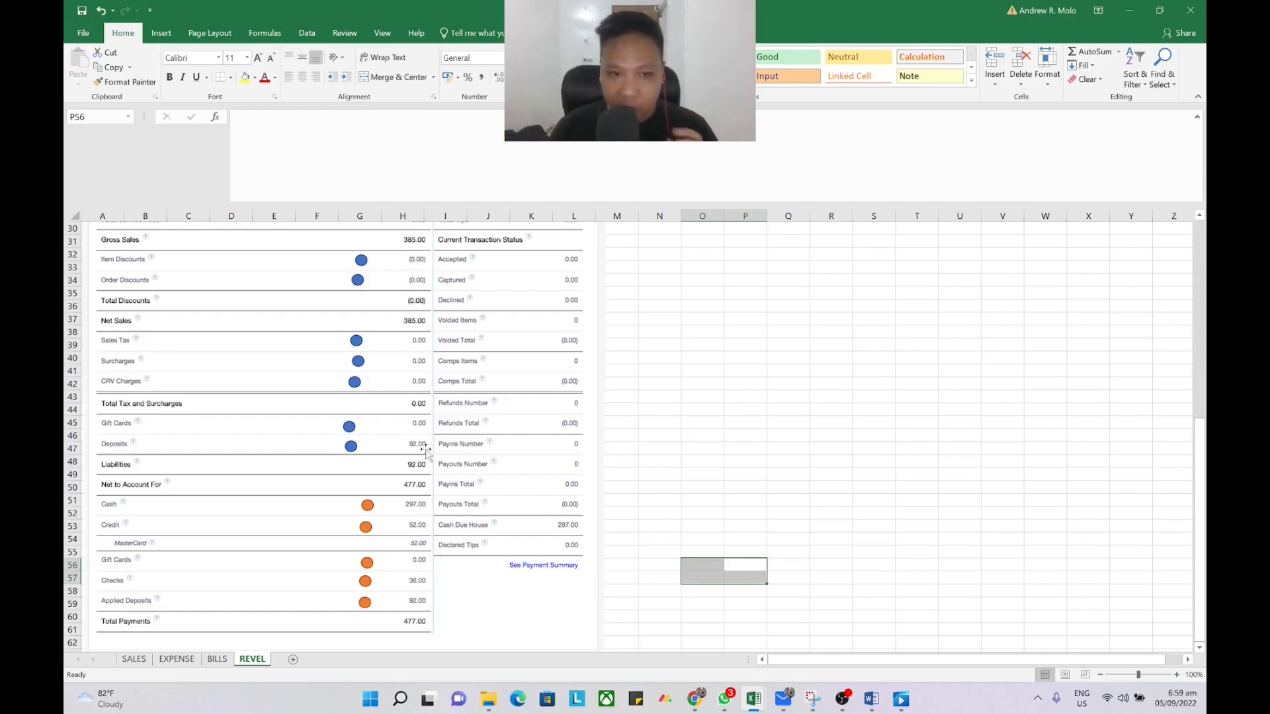
scroll(426, 453, "up", 5)
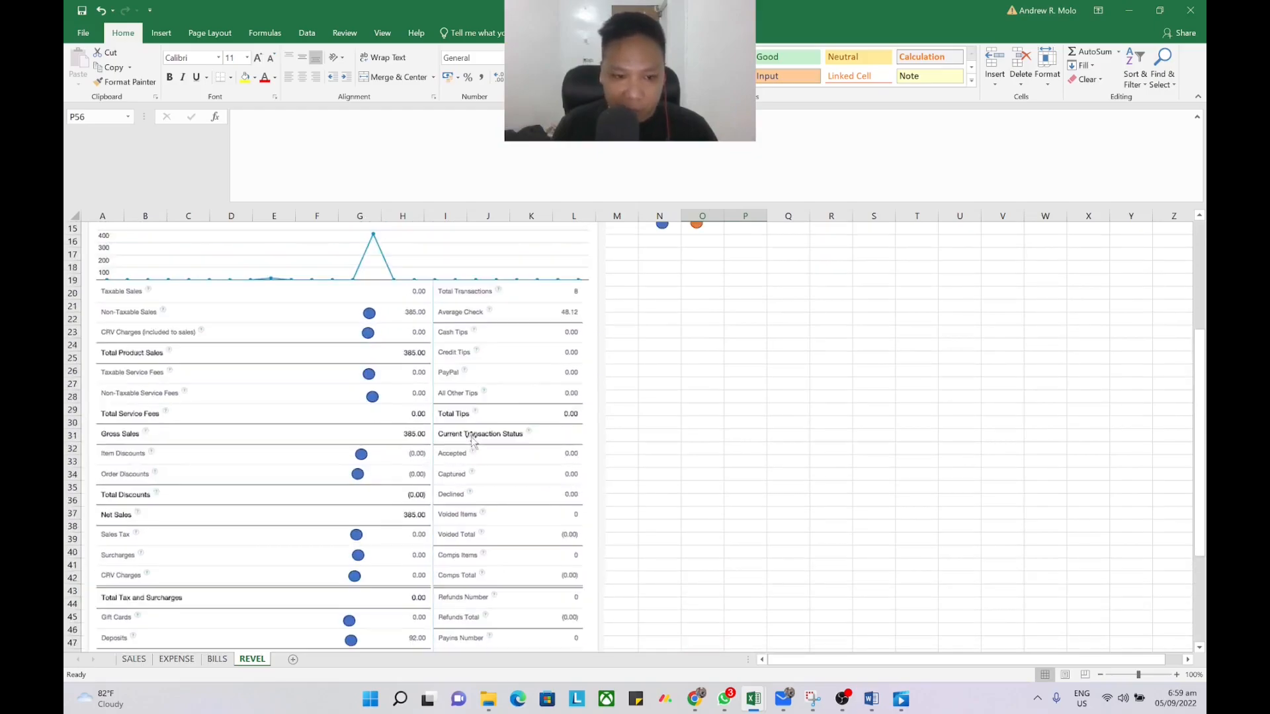
scroll(473, 442, "down", 3)
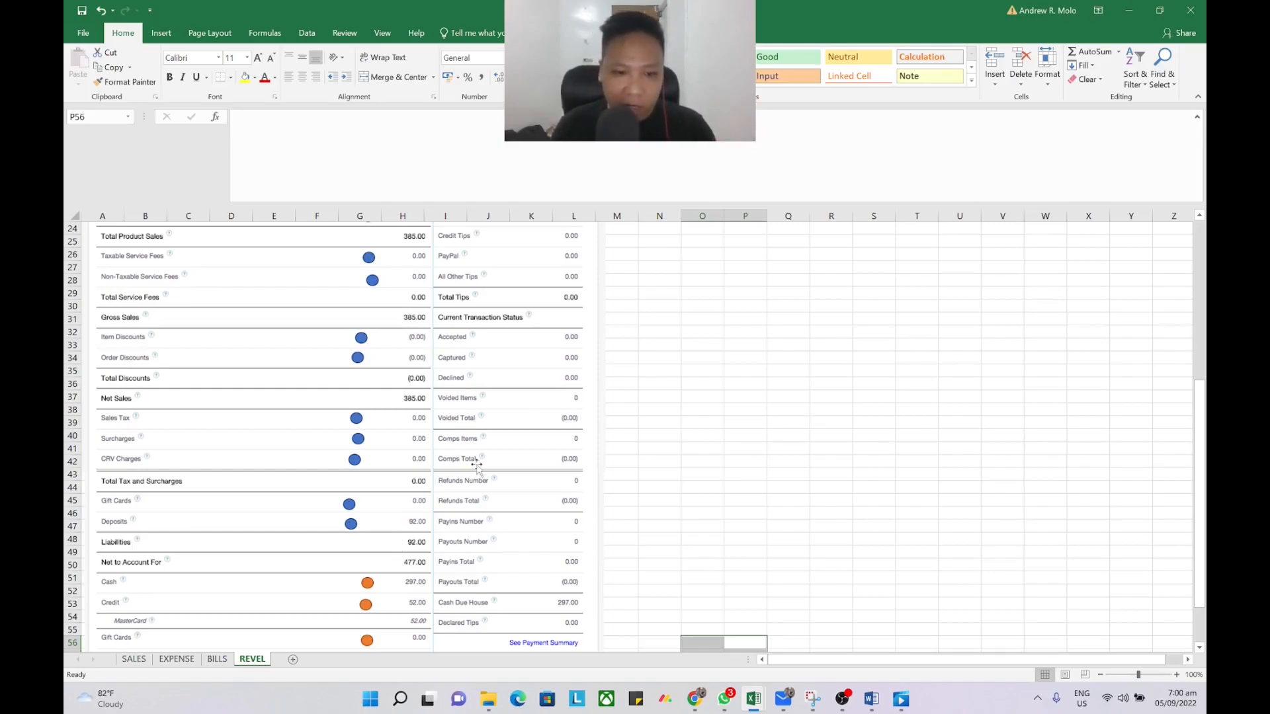
Return to QuickBooks and start a new service item named REVEL LIABLITIES on the template's fifth line.
key("alt+Tab")
left_click(278, 474)
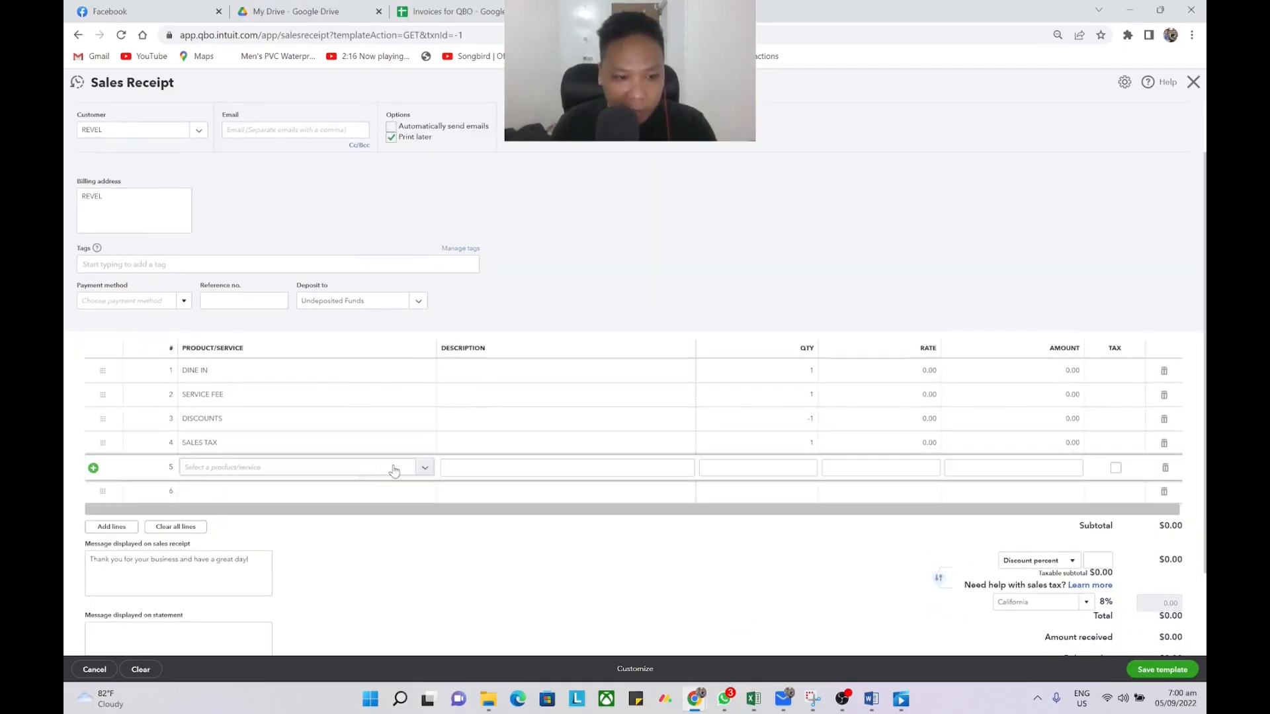
left_click(279, 500)
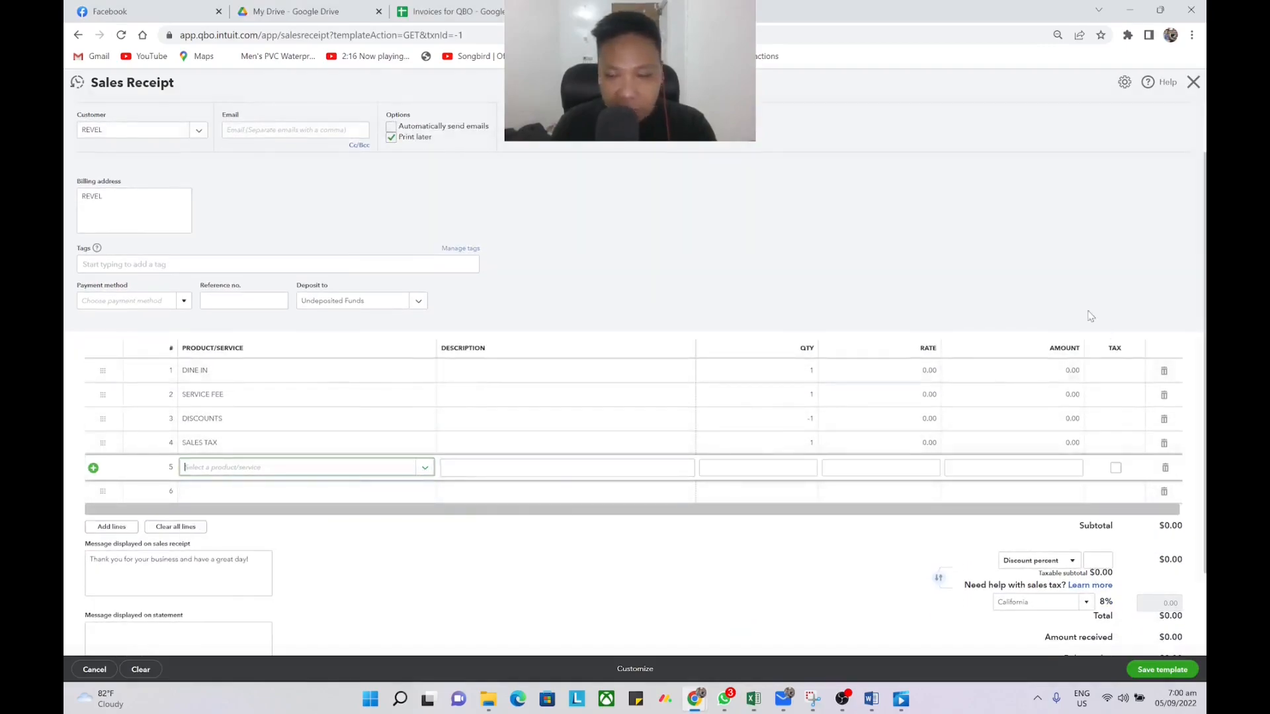
left_click(1054, 264)
type("REVEL")
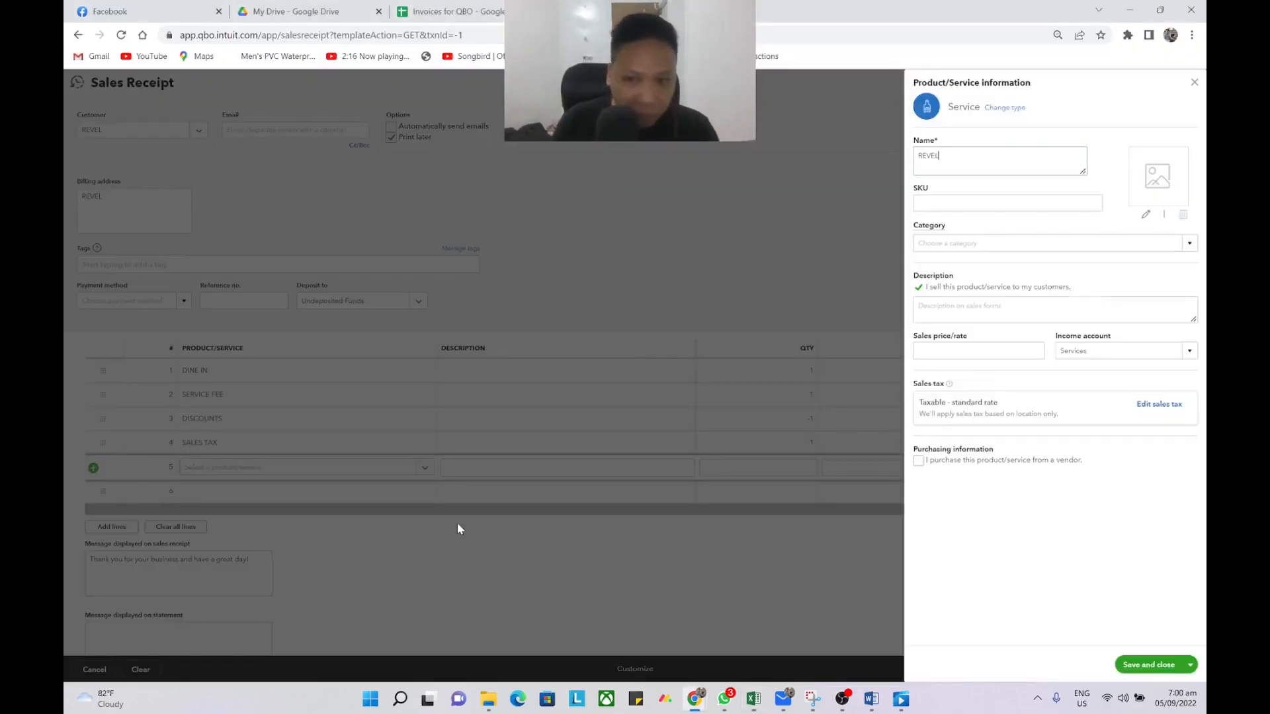
type("LIABLITIES")
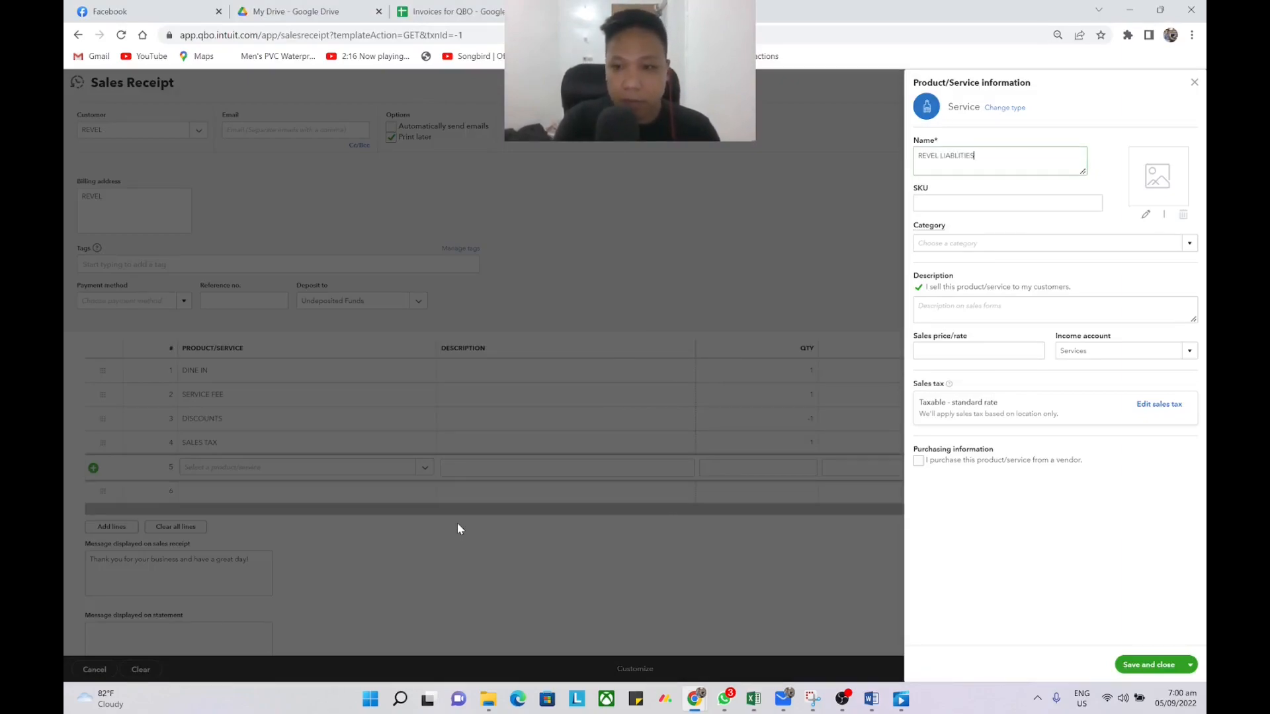
Start a new account for the REVEL LIABLITIES item with account type and detail type Other Current Liabilities, checking the summary's liabilities in Excel.
left_click(1189, 351)
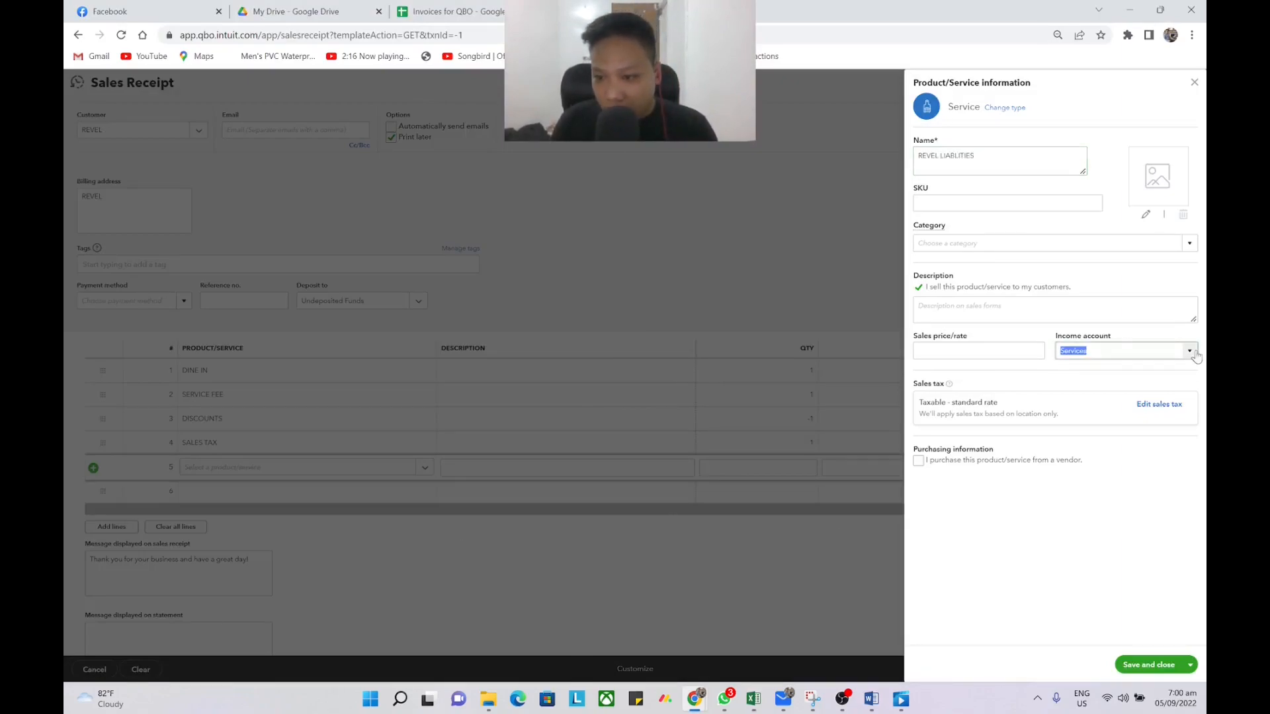
scroll(992, 397, "down", 10)
left_click(341, 337)
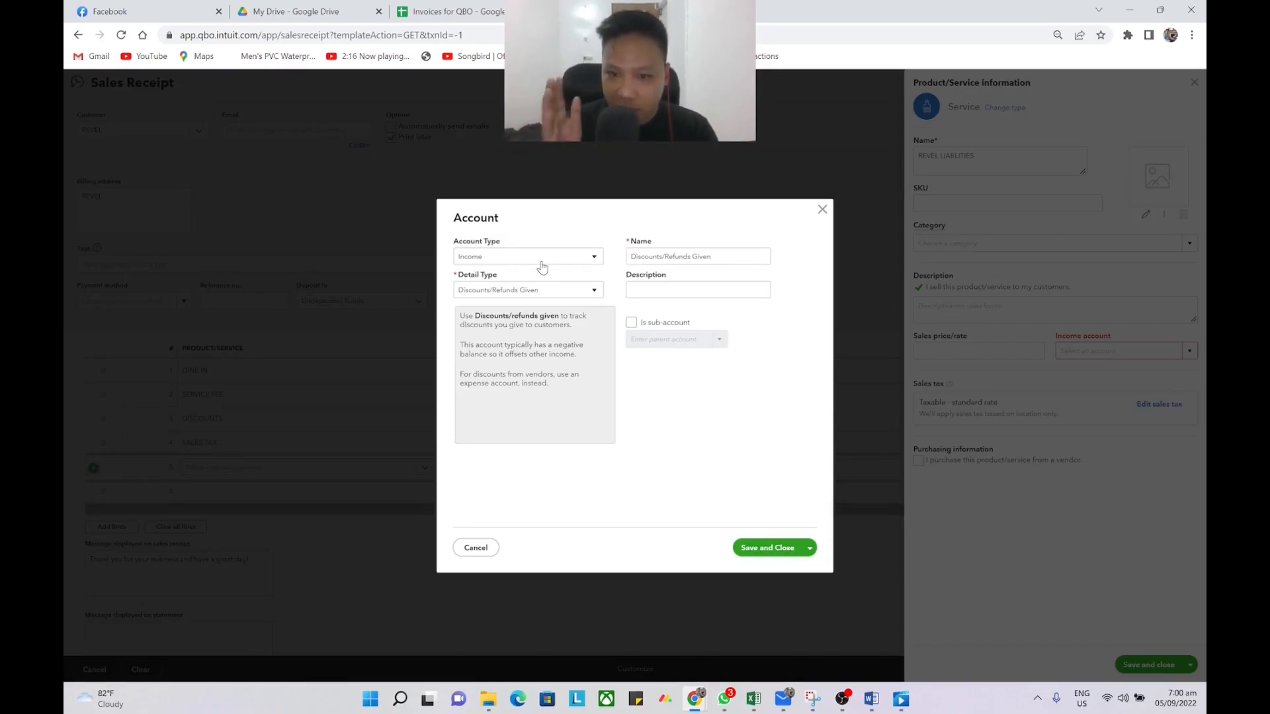
key("alt+Tab")
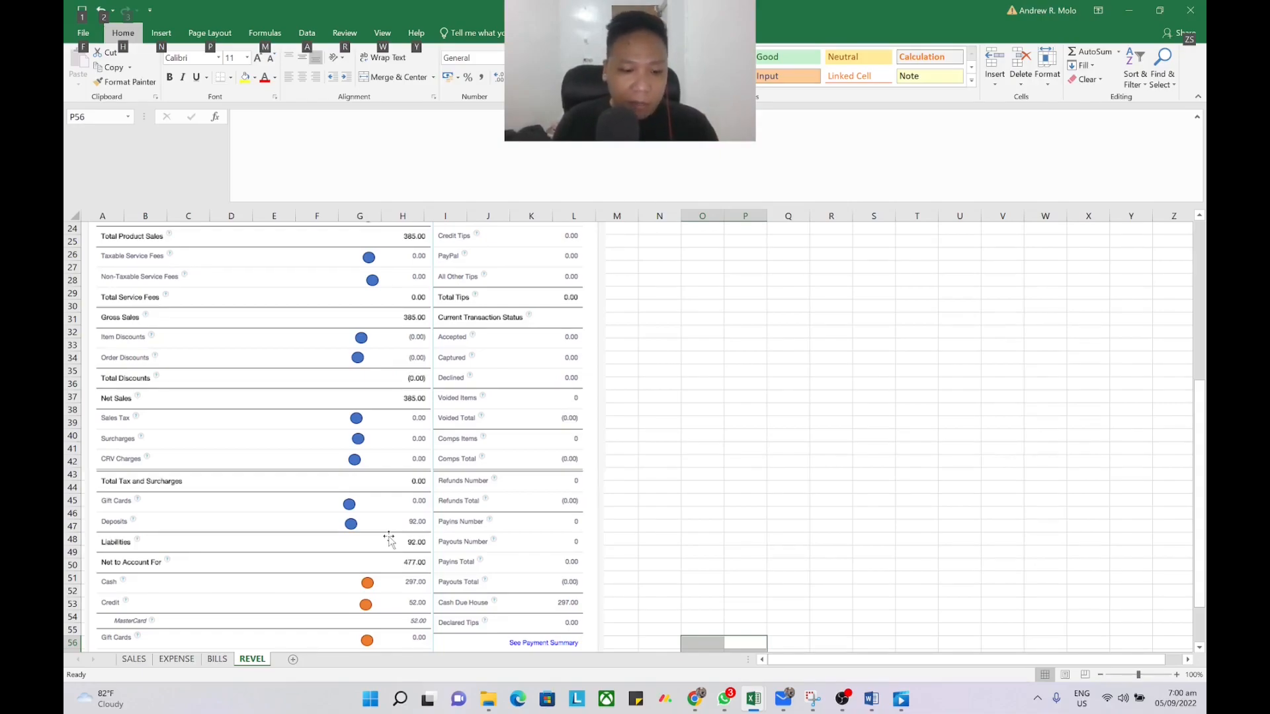
key("alt+Tab")
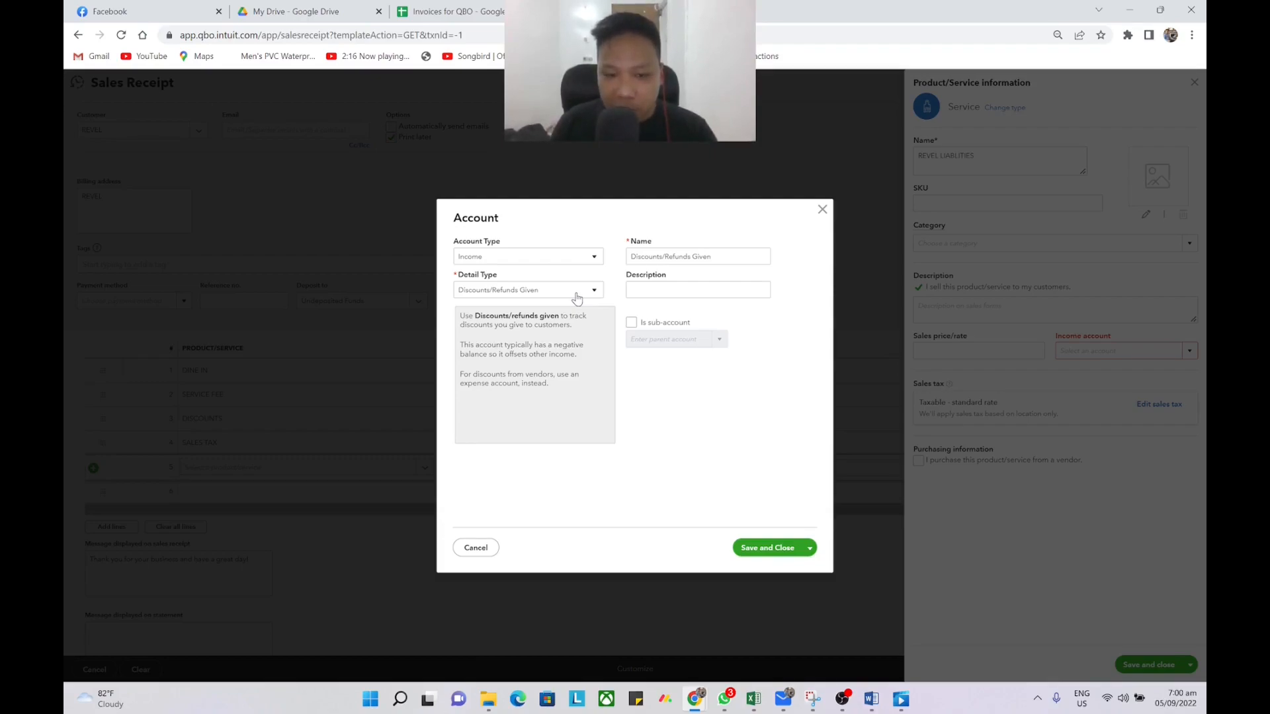
left_click(539, 257)
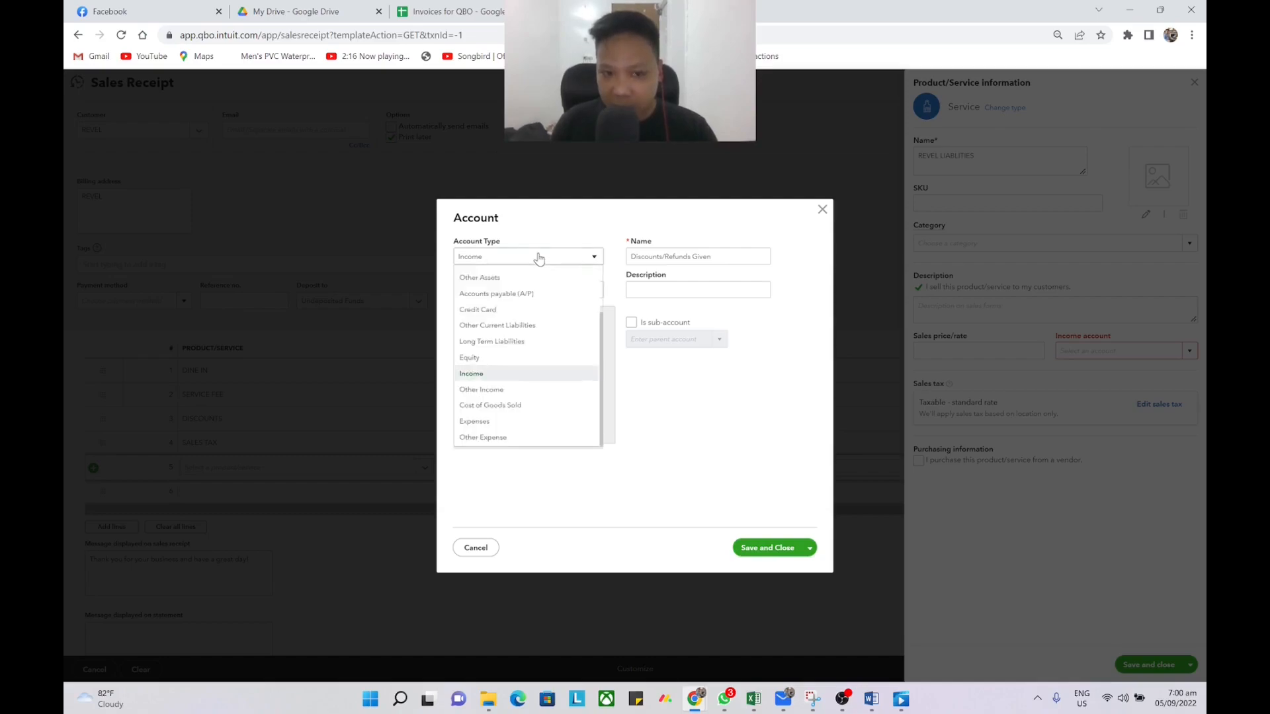
left_click(529, 326)
left_click(535, 291)
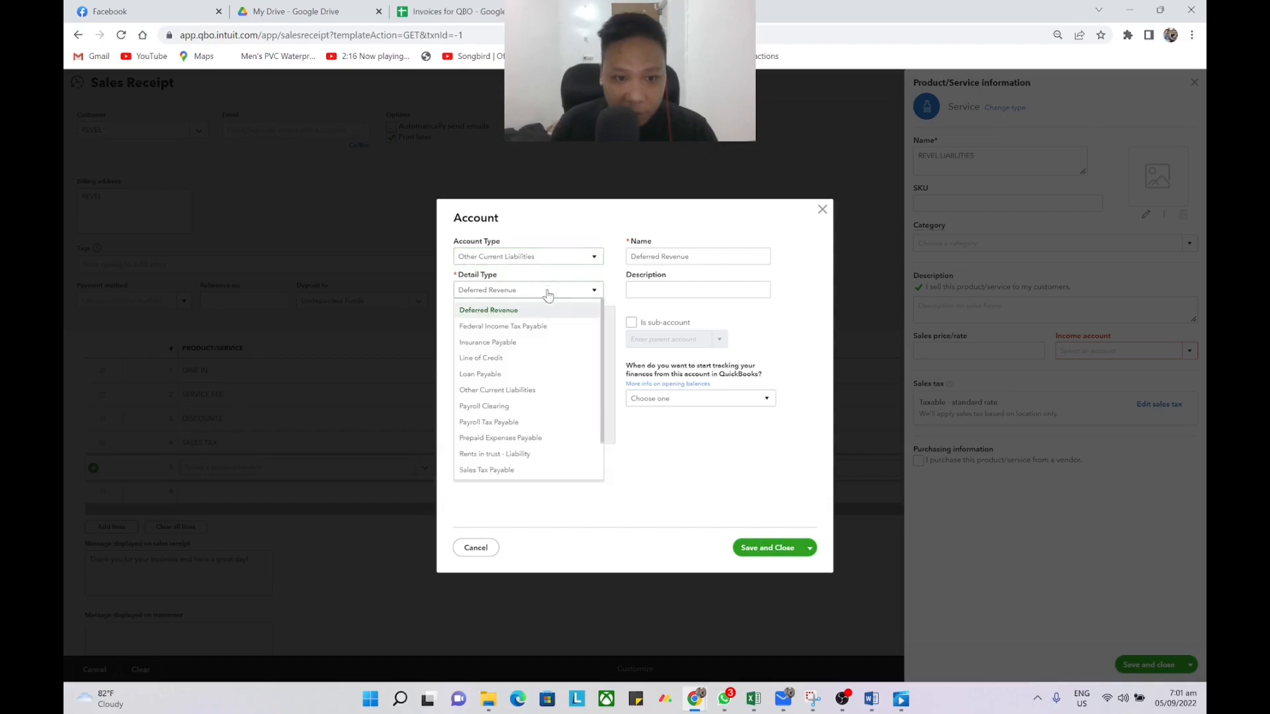
left_click(529, 400)
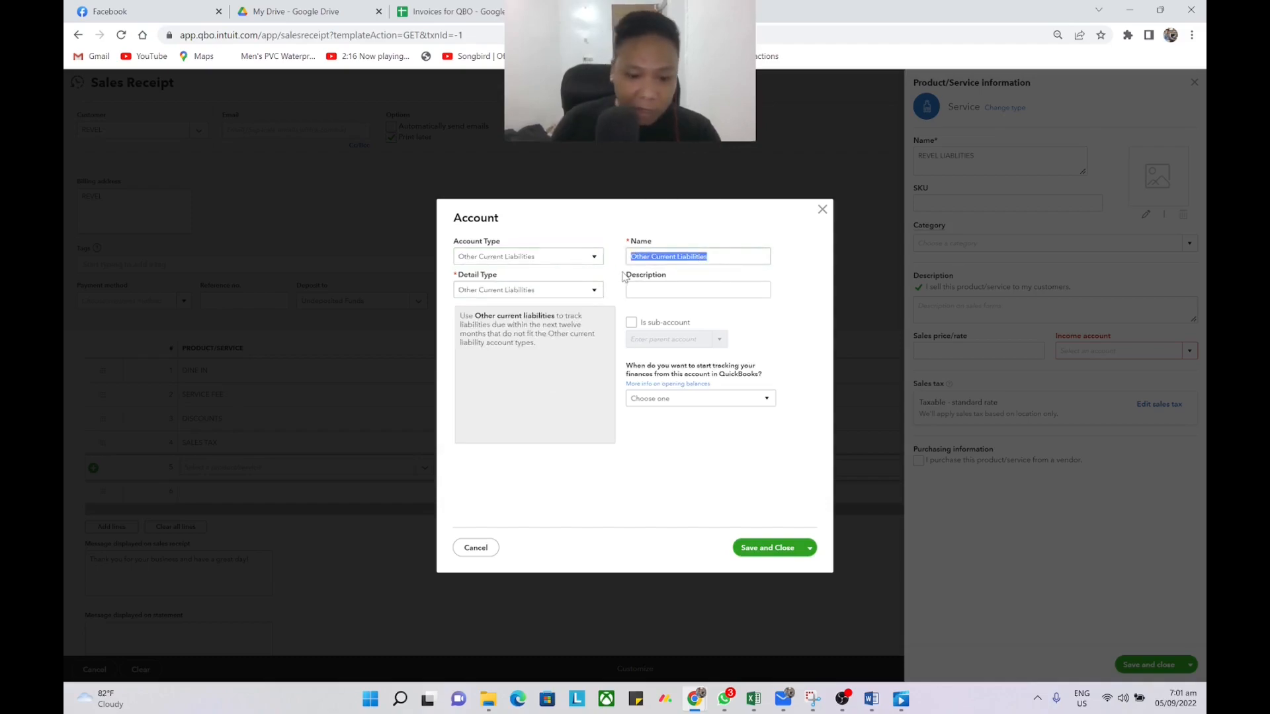
Name the account Revel Liabilities and save the REVEL LIABLITIES item to the fifth line.
type("R")
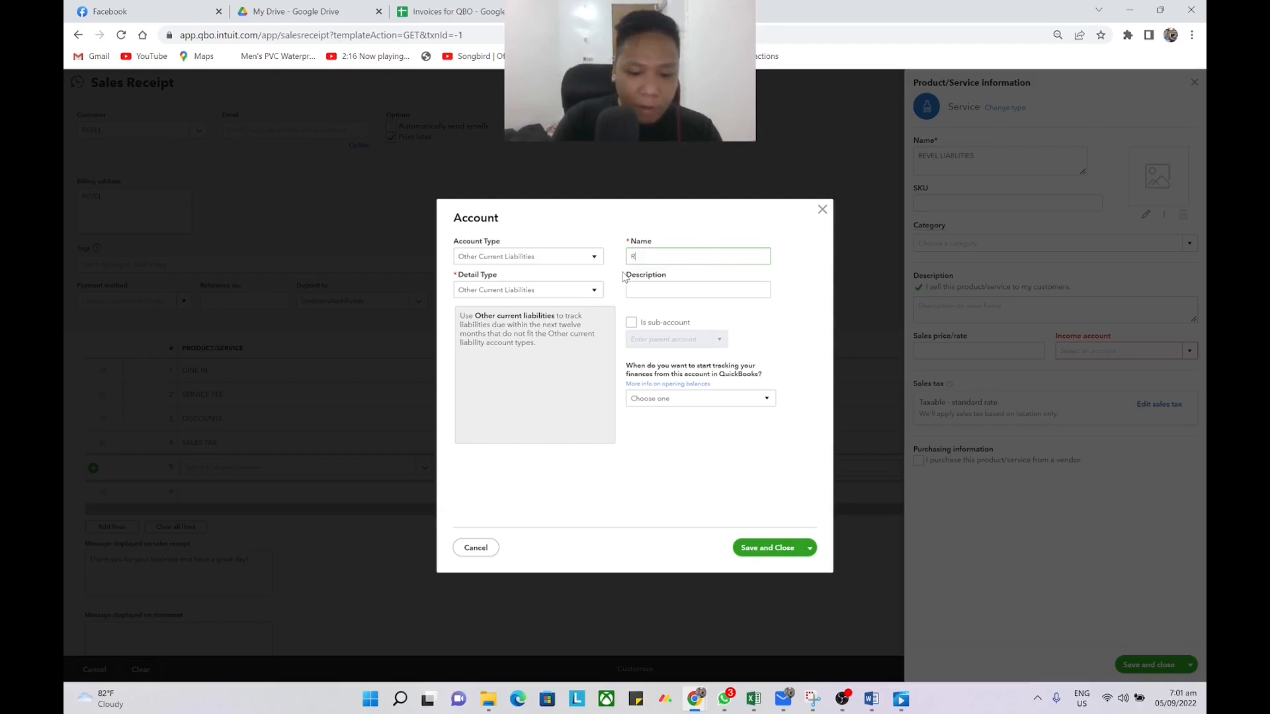
type("evel Liabilities")
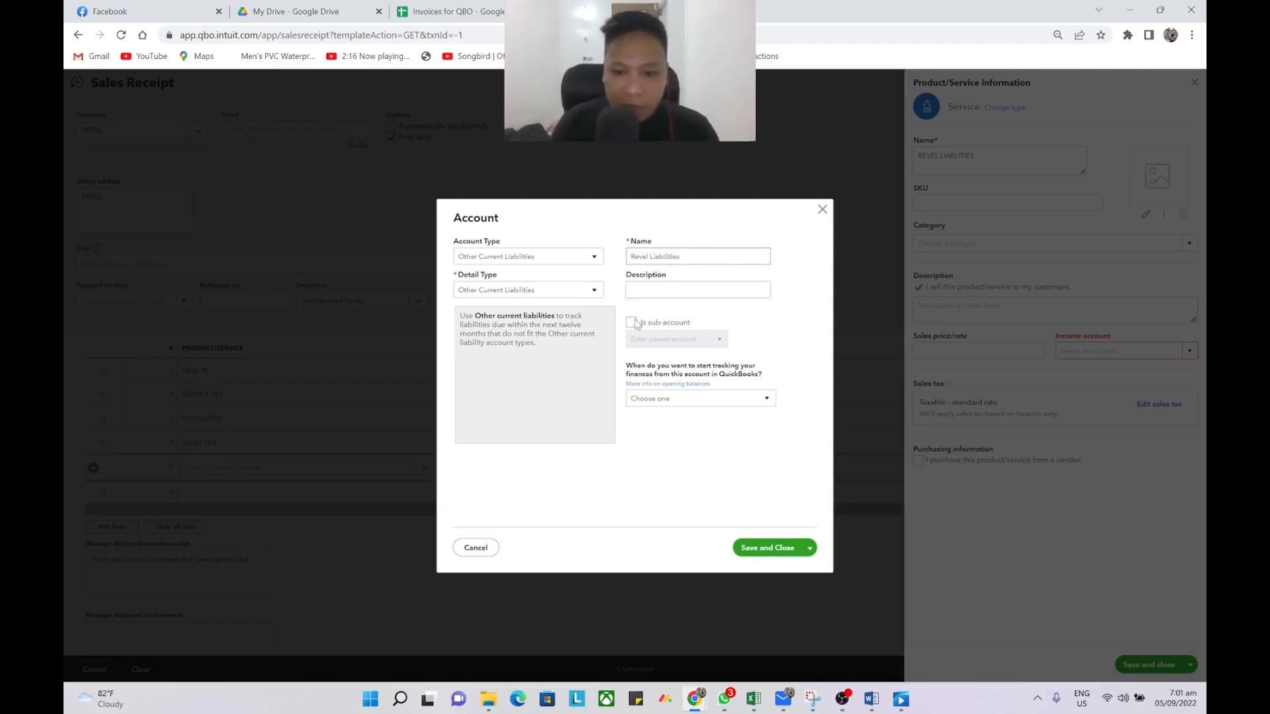
left_click(767, 547)
left_click(1149, 665)
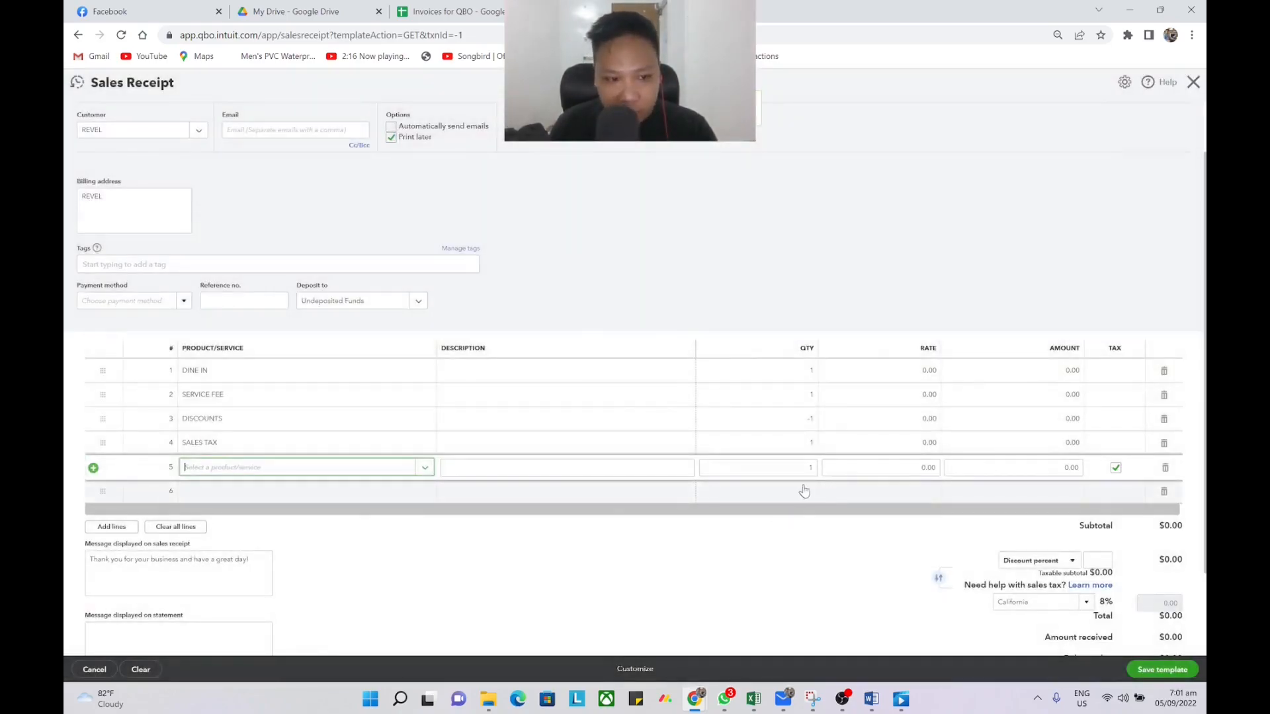
Check the liability rows in the Excel summary and make the REVEL LIABLITIES line in QuickBooks non-taxable.
key("alt+Tab")
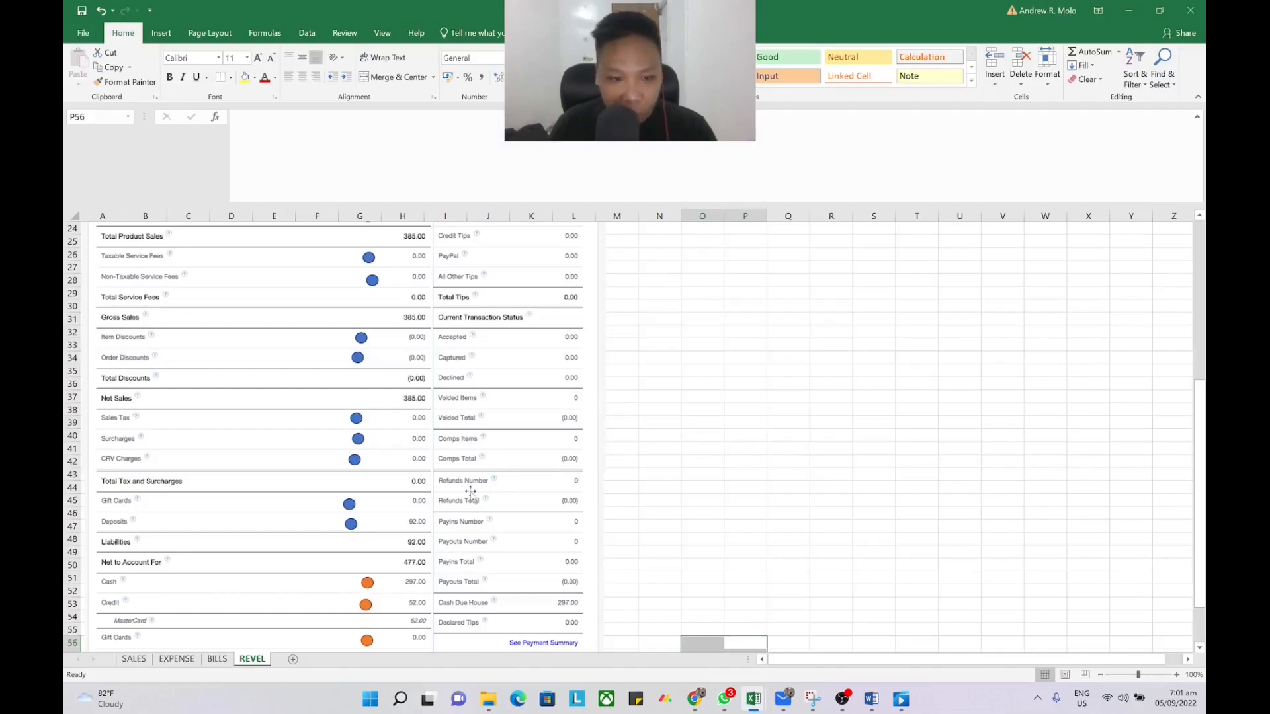
scroll(456, 495, "down", 1)
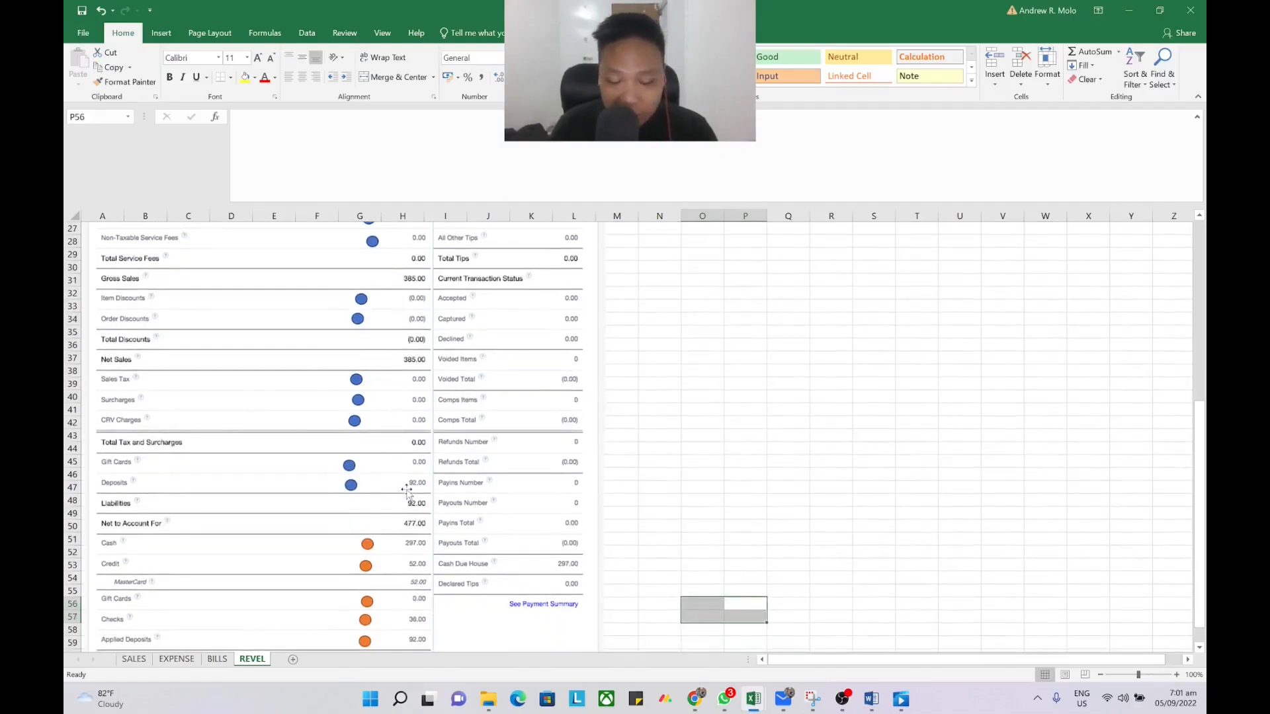
key("alt+Tab")
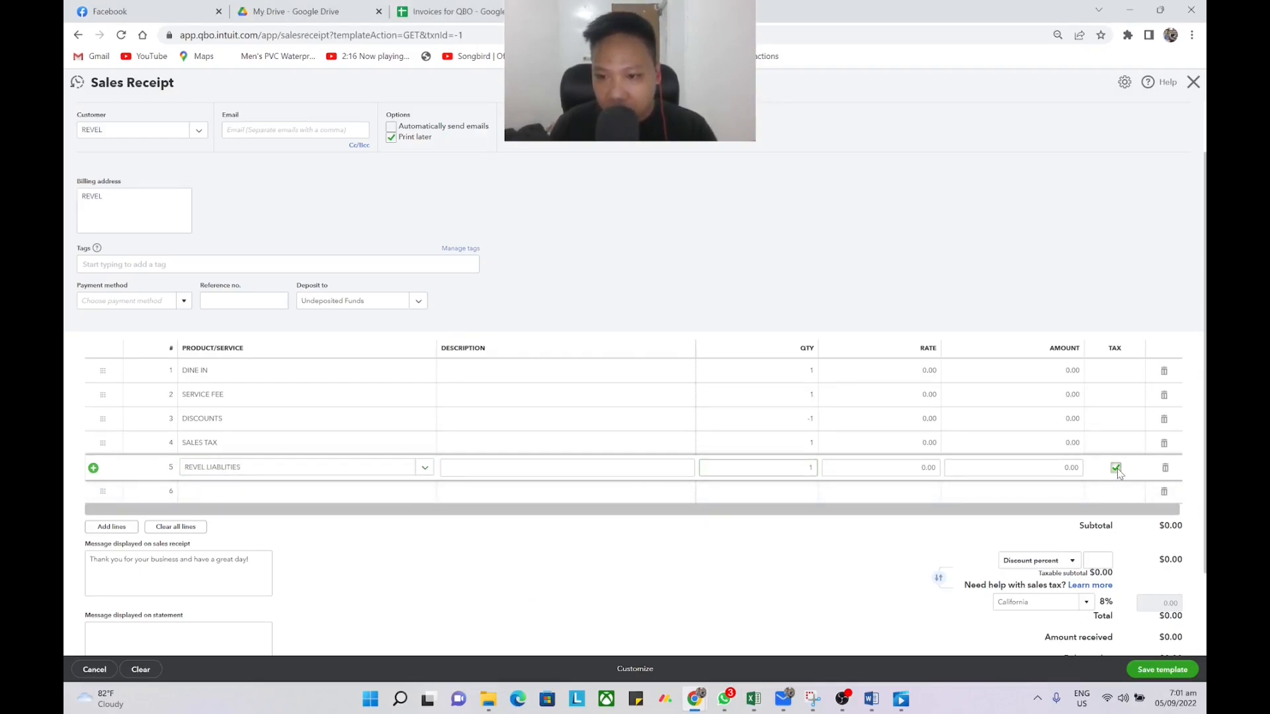
Compare the template's lines in QuickBooks with the liability and payment rows of the Revel summary in Excel.
key("alt+Tab")
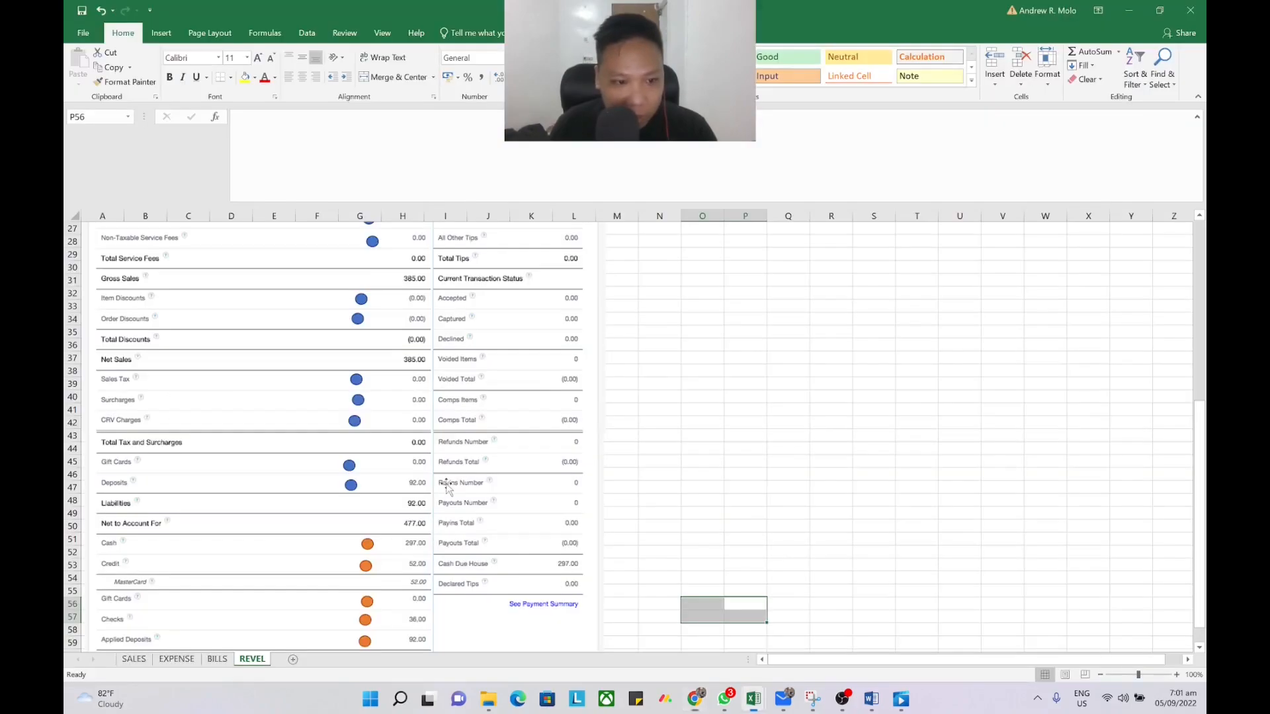
scroll(447, 487, "down", 1)
key("alt+Tab")
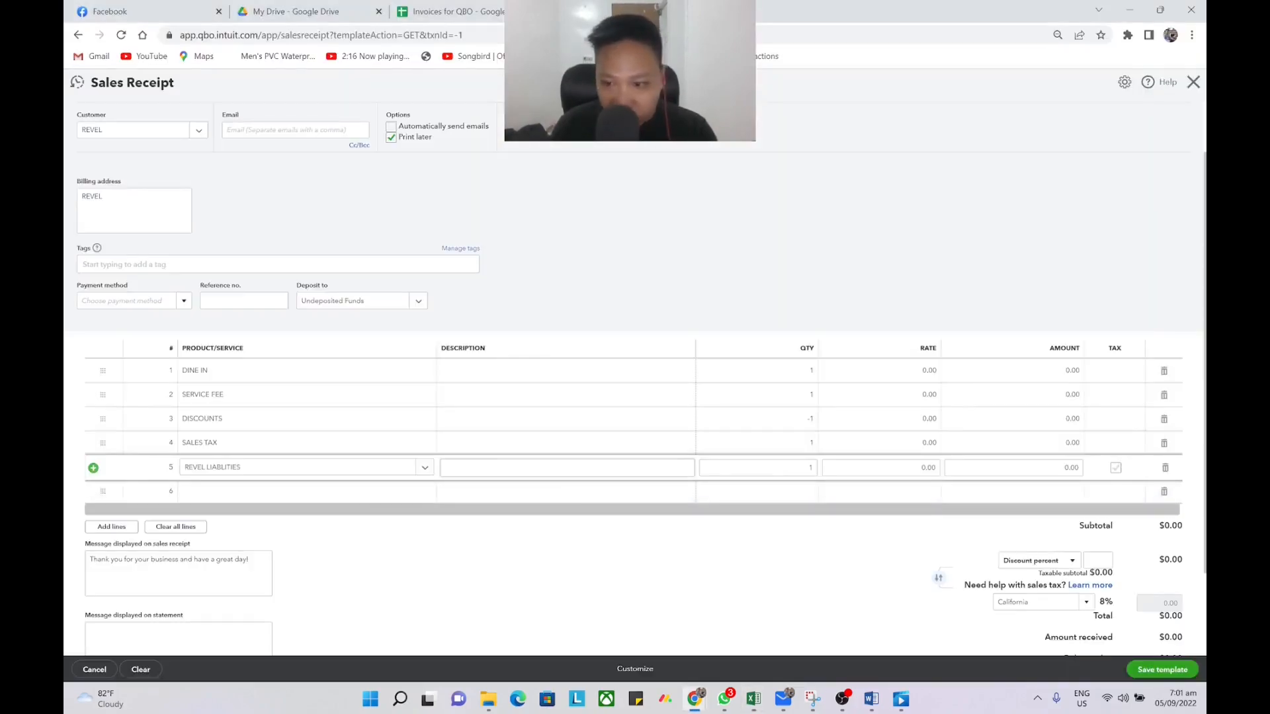
key("alt+Tab")
scroll(476, 492, "down", 1)
scroll(368, 511, "down", 1)
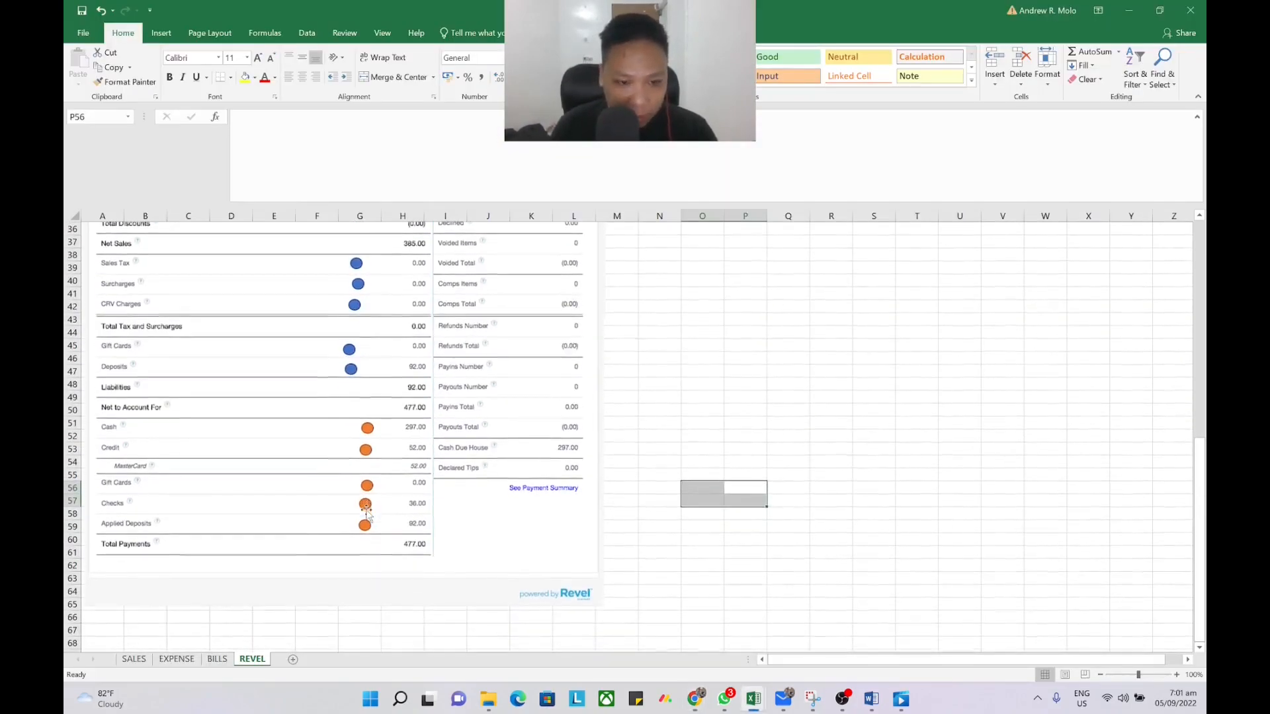
key("alt+Tab")
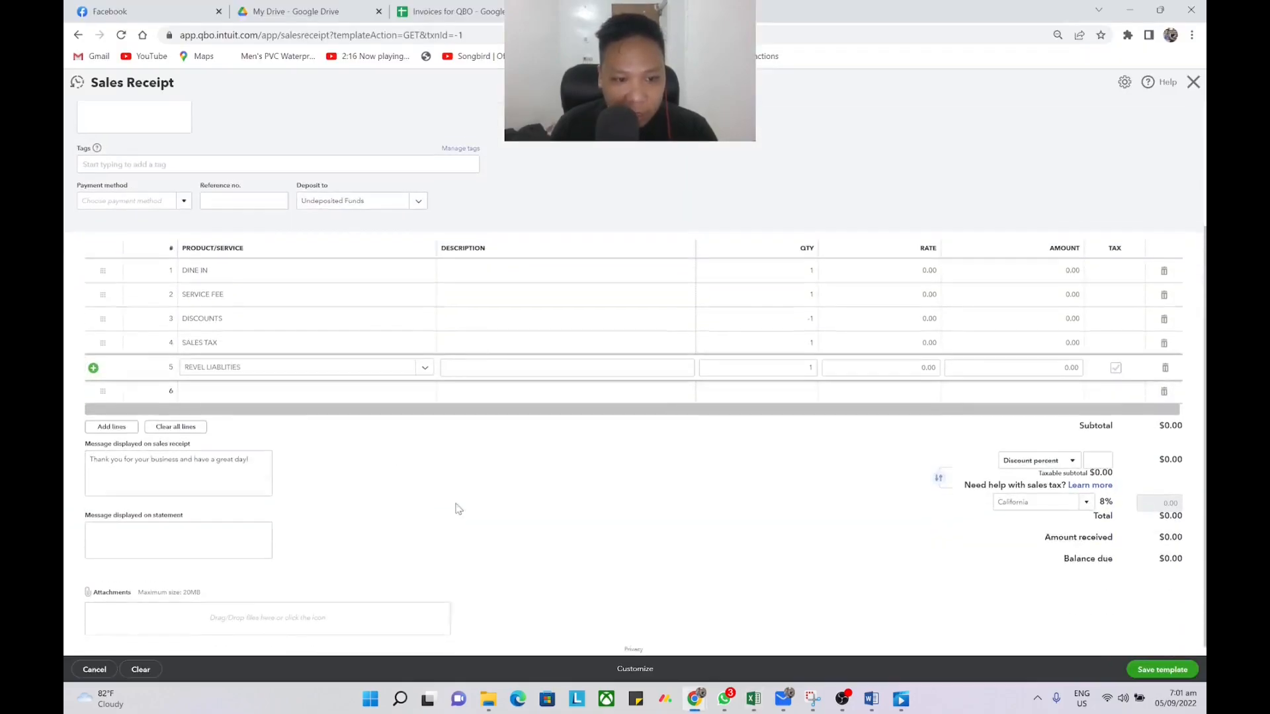
key("alt+Tab")
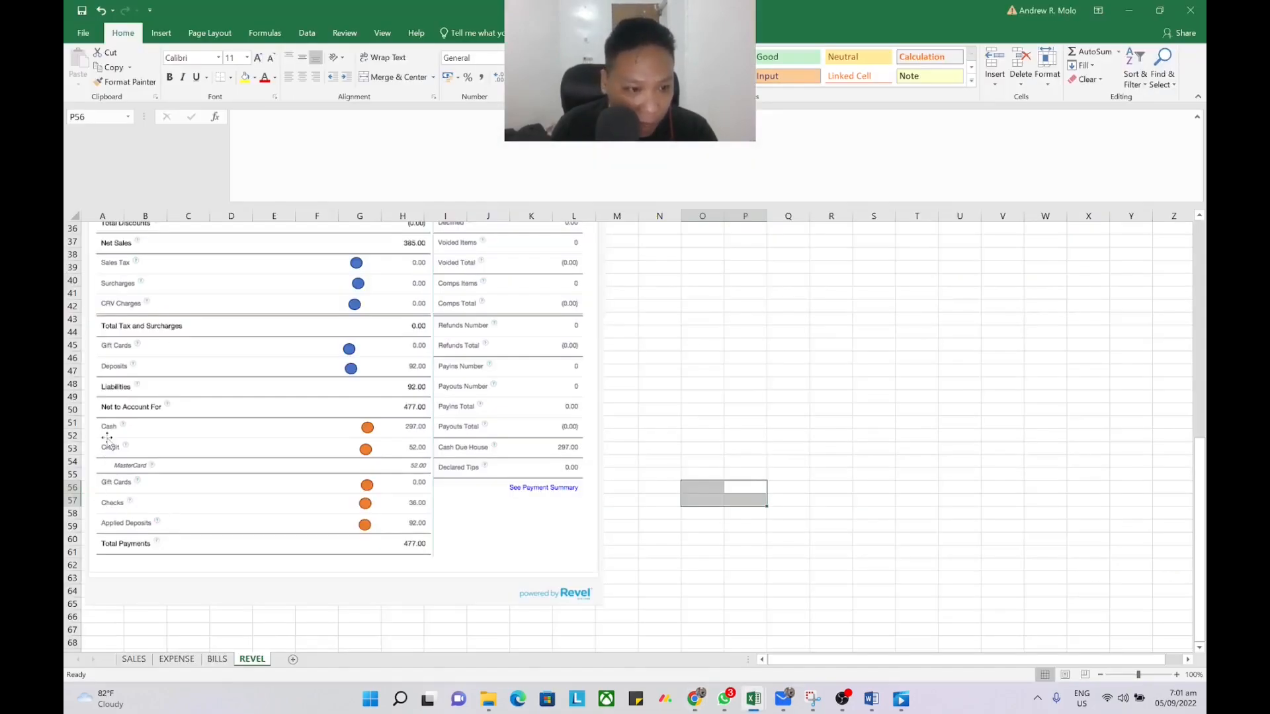
Switch to QuickBooks and start a new service item named CASH for the sales receipt's sixth line.
key("alt+Tab")
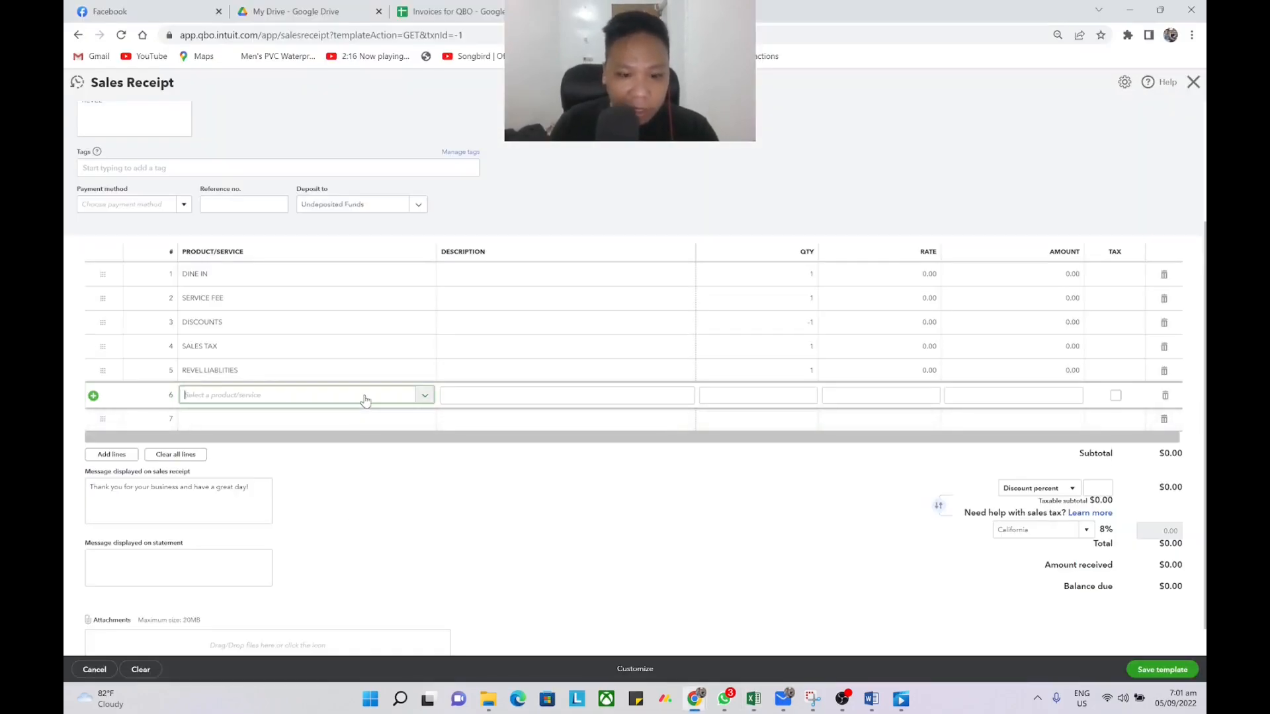
type("CASH")
left_click(315, 420)
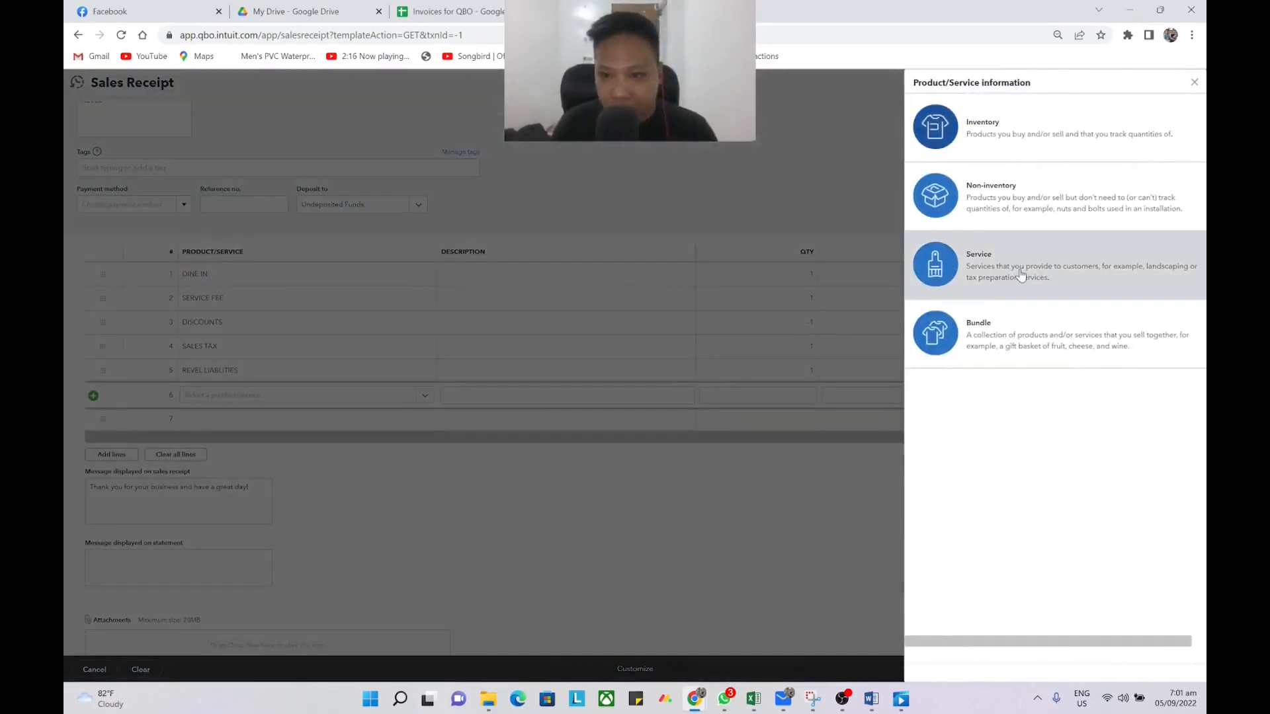
left_click(1020, 276)
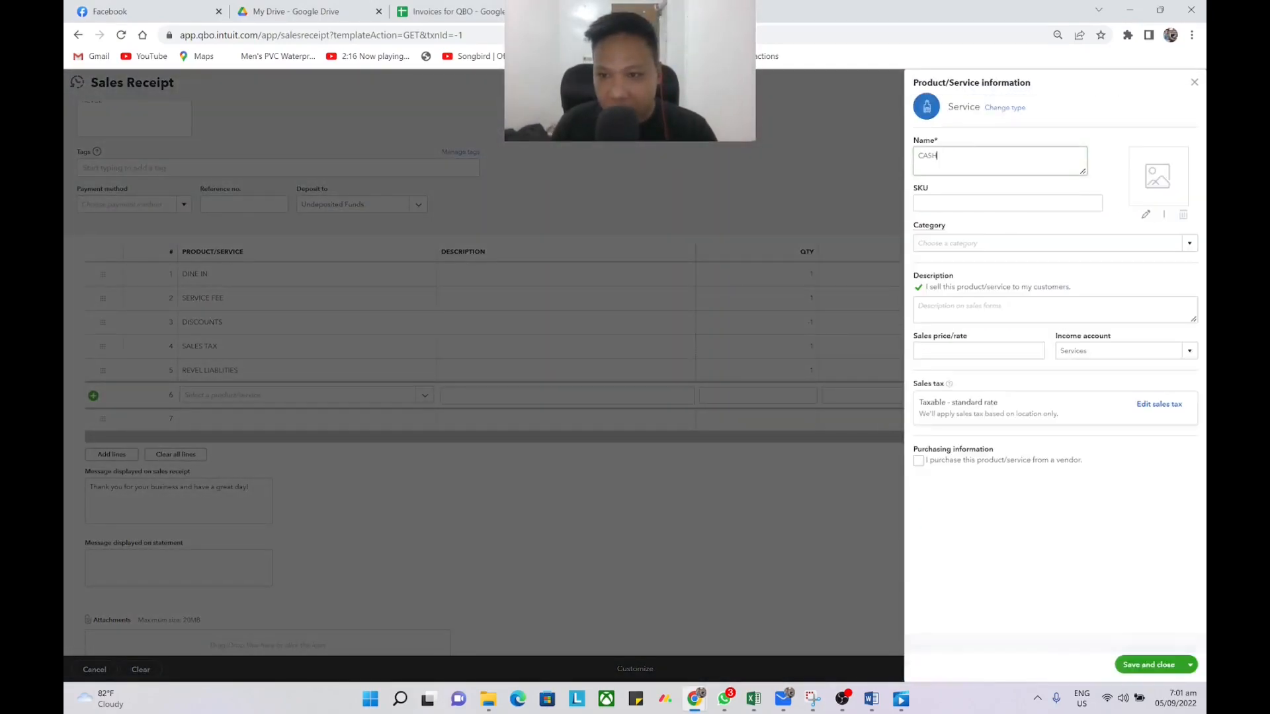
Search the CASH item's income accounts for cash.
left_click(1188, 351)
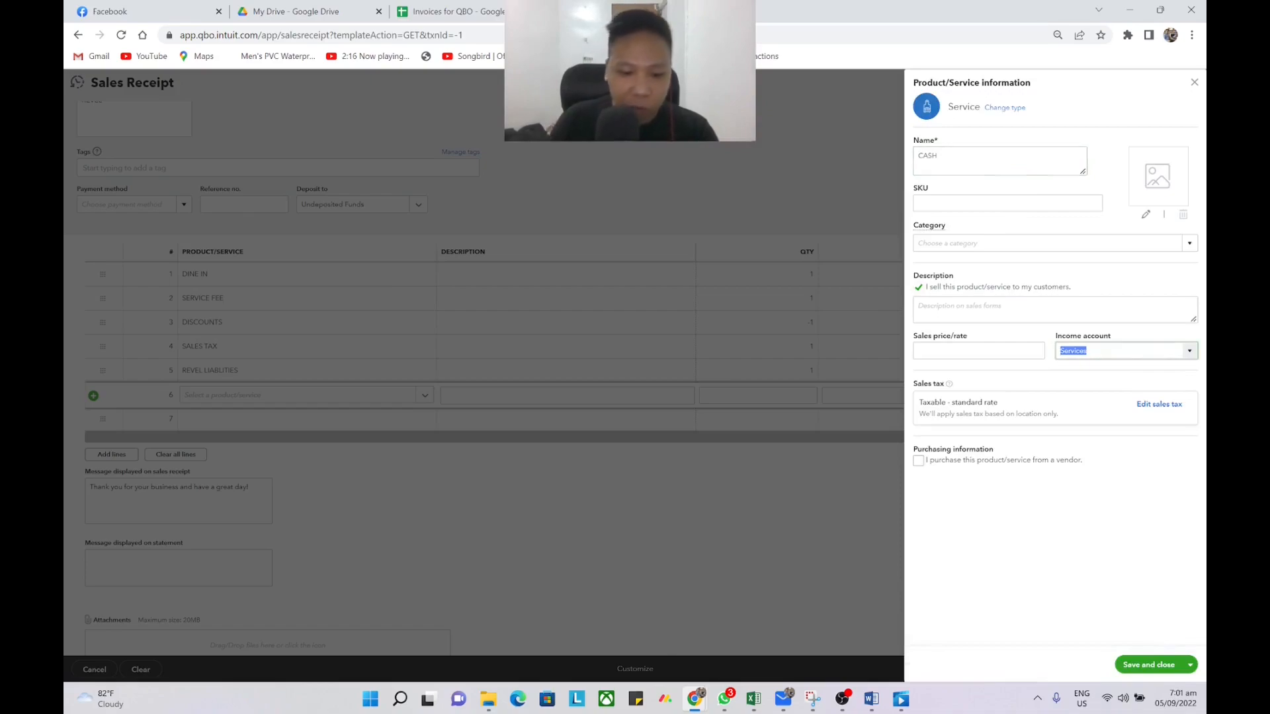
type("cash")
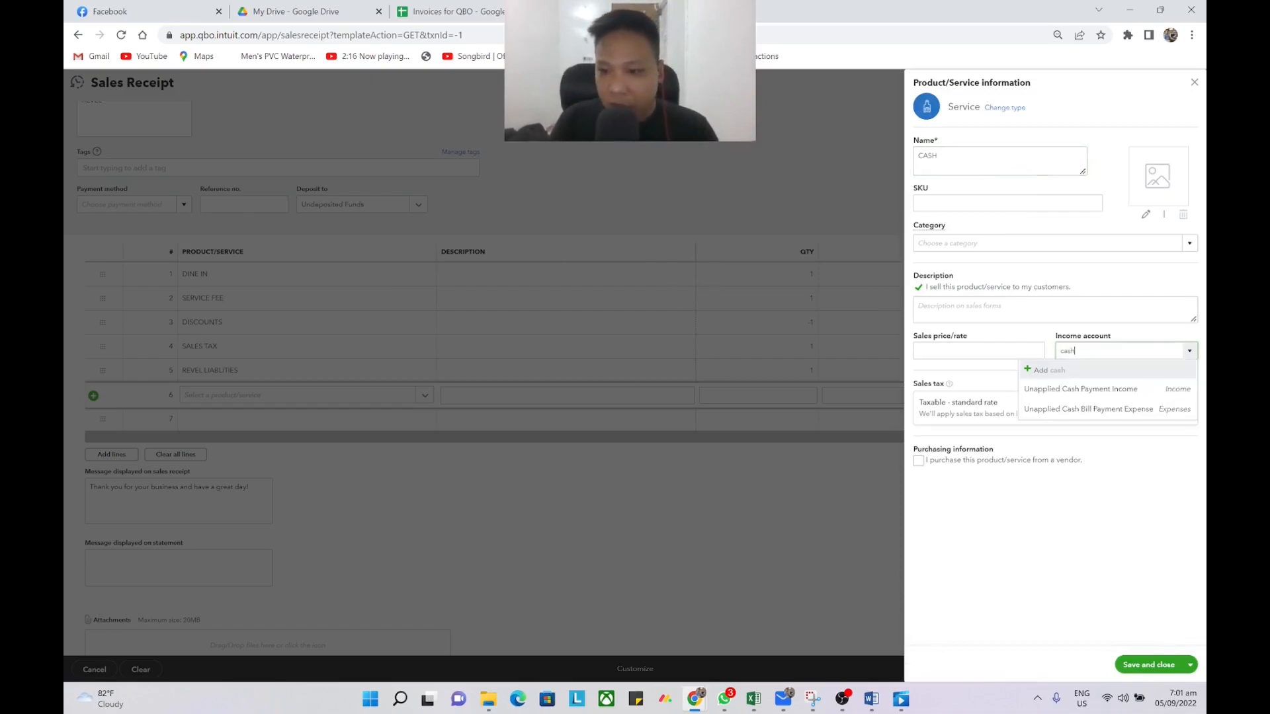
key("BackSpace")
key("BackSpace")
key("BackSpace")
Start a new account for the CASH item with account type Other Current Assets.
scroll(1177, 407, "up", 4)
left_click(1192, 356)
left_click(1190, 355)
scroll(1058, 423, "up", 5)
left_click(985, 370)
left_click(526, 258)
scroll(547, 331, "up", 3)
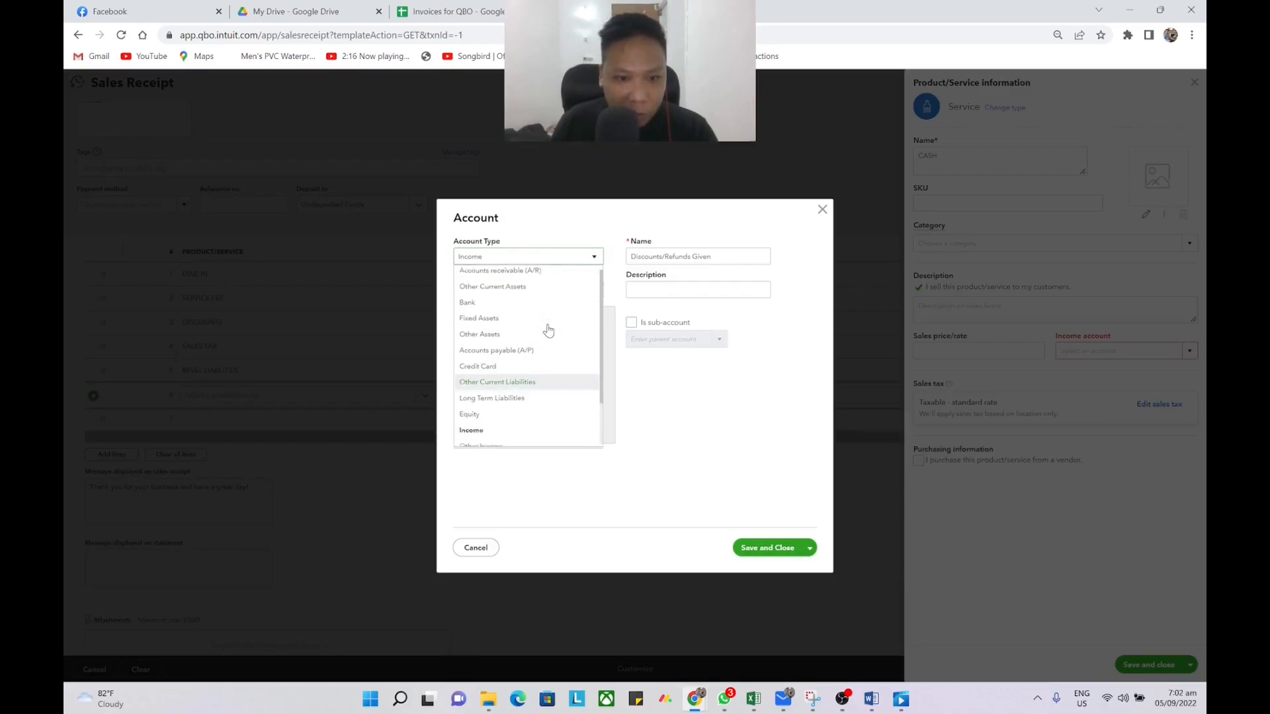
left_click(523, 293)
left_click(523, 293)
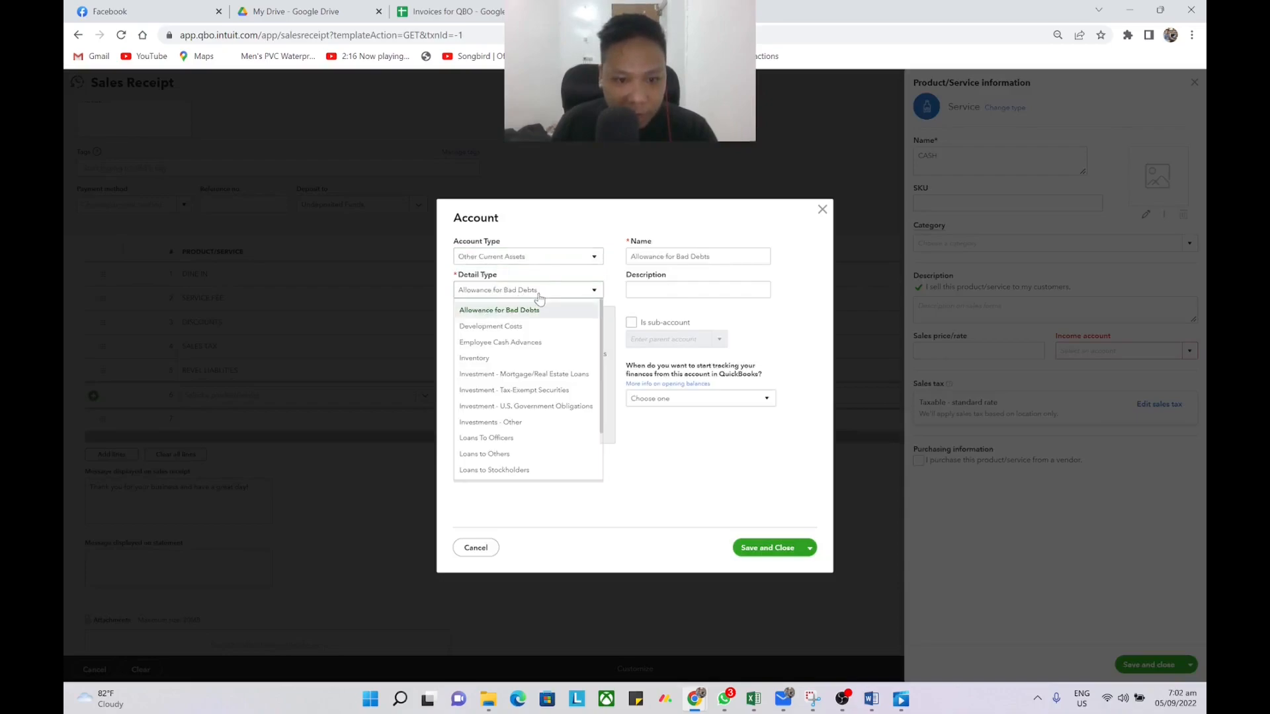
Review the account types, keep Other Current Assets, and set the new account's detail type to Other Current Assets.
left_click(541, 257)
scroll(533, 415, "down", 3)
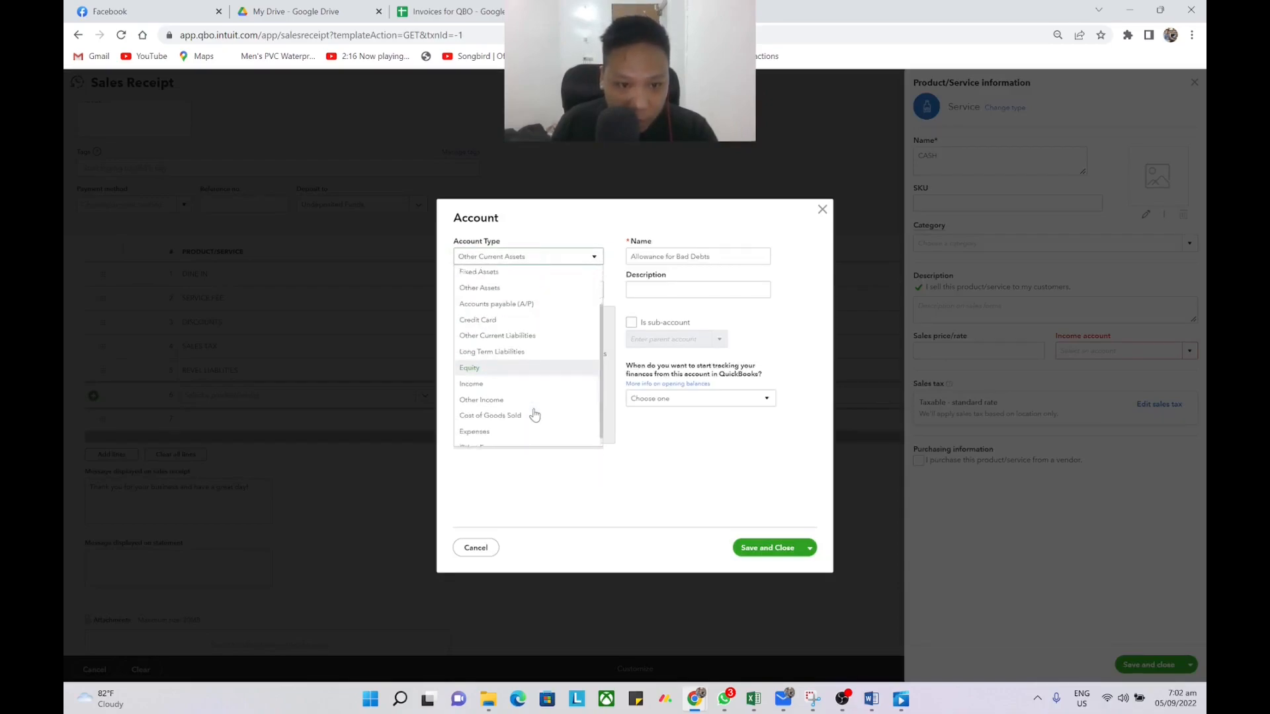
scroll(532, 396, "up", 2)
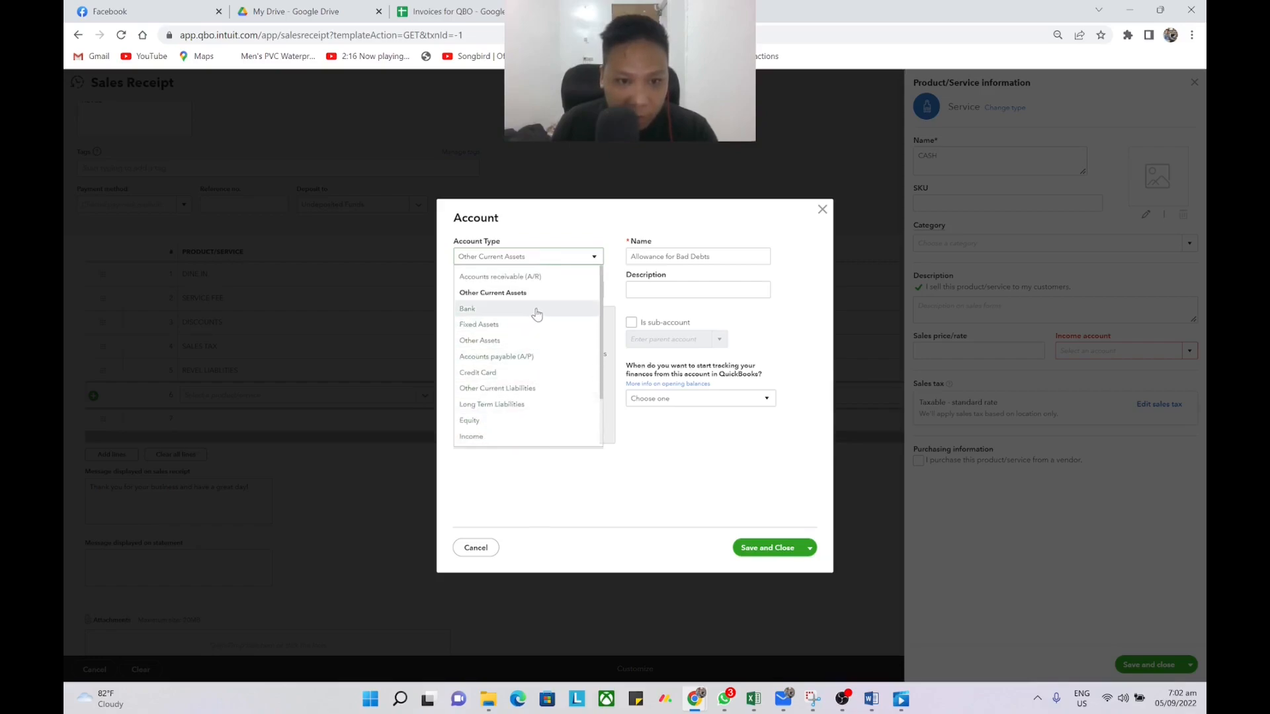
left_click(546, 292)
left_click(546, 291)
scroll(527, 371, "down", 2)
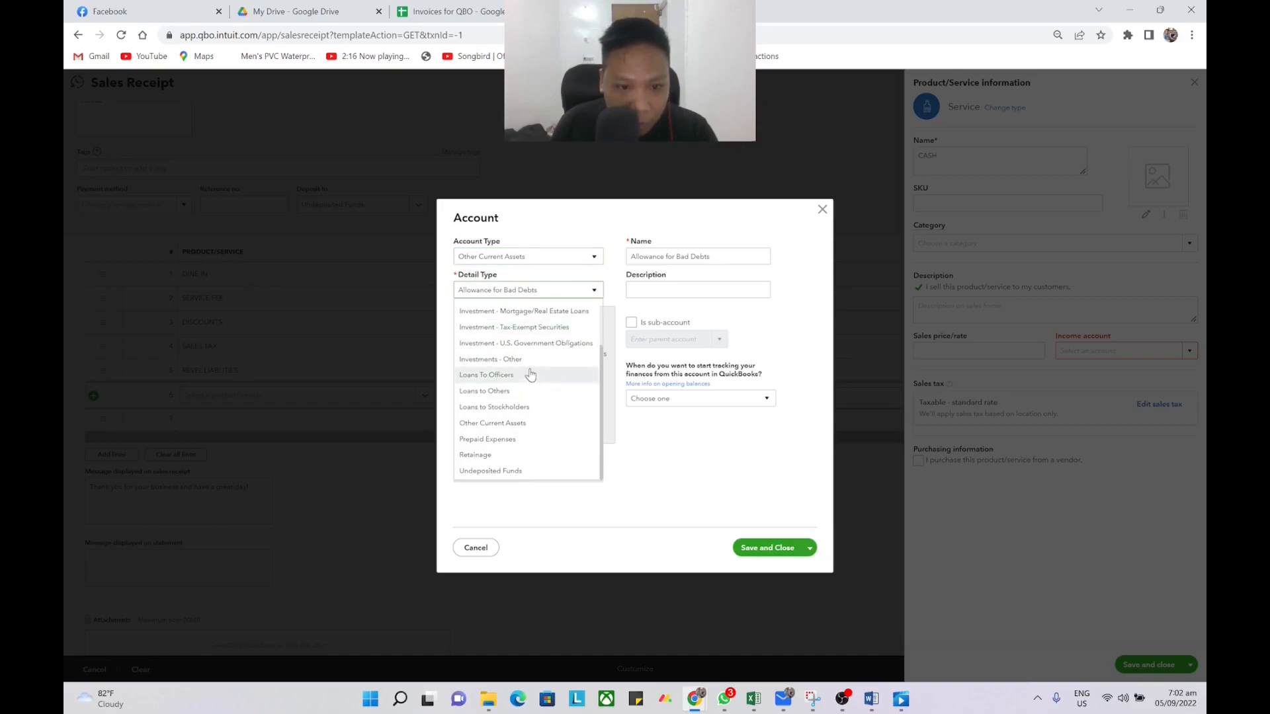
scroll(527, 423, "up", 2)
scroll(526, 428, "down", 2)
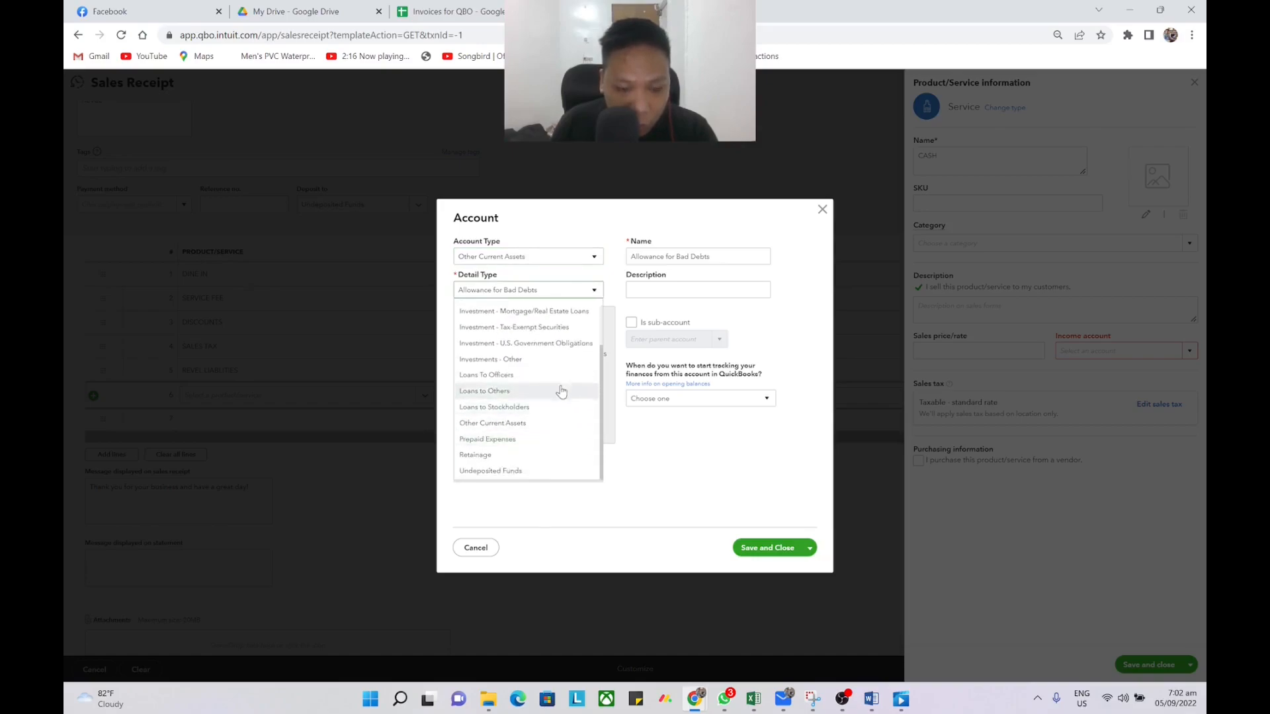
left_click(522, 426)
Name the account Cash on Hand and save it together with the CASH item.
type("Cash on Hand")
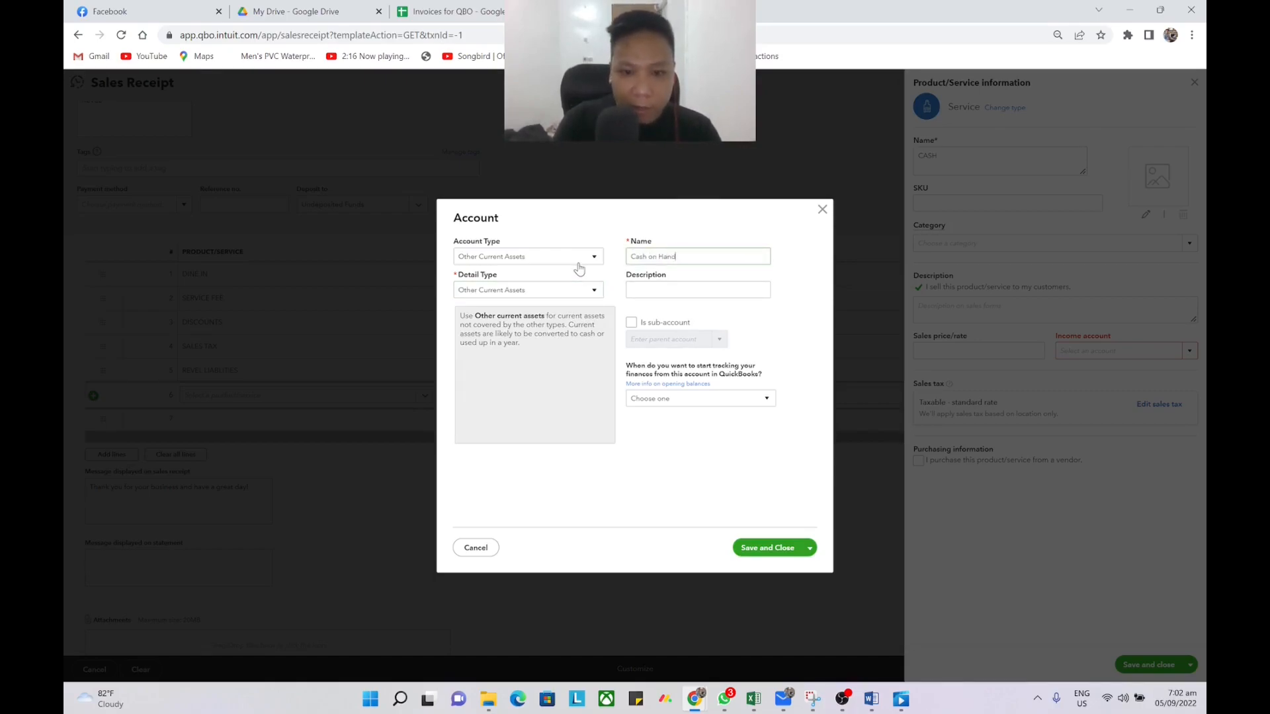
left_click(761, 547)
left_click(1152, 666)
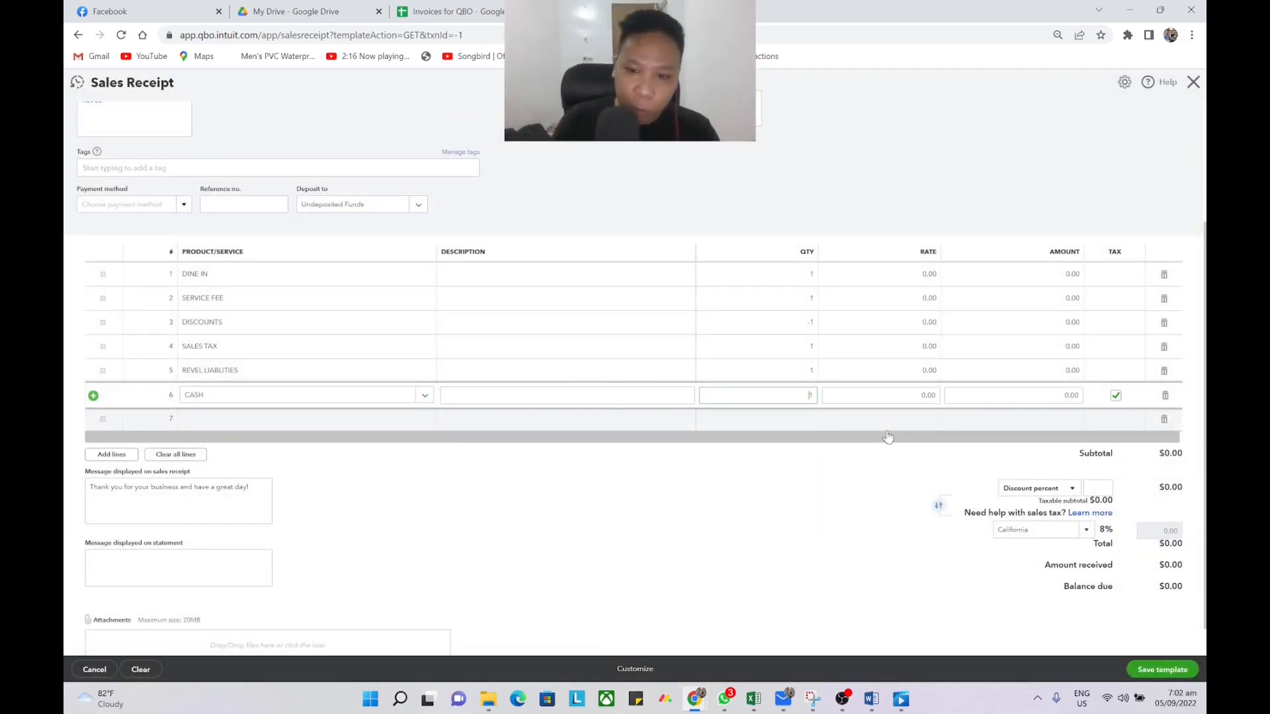
Set the CASH line's quantity to -1 and make the line non-taxable.
type("-1")
key("Tab")
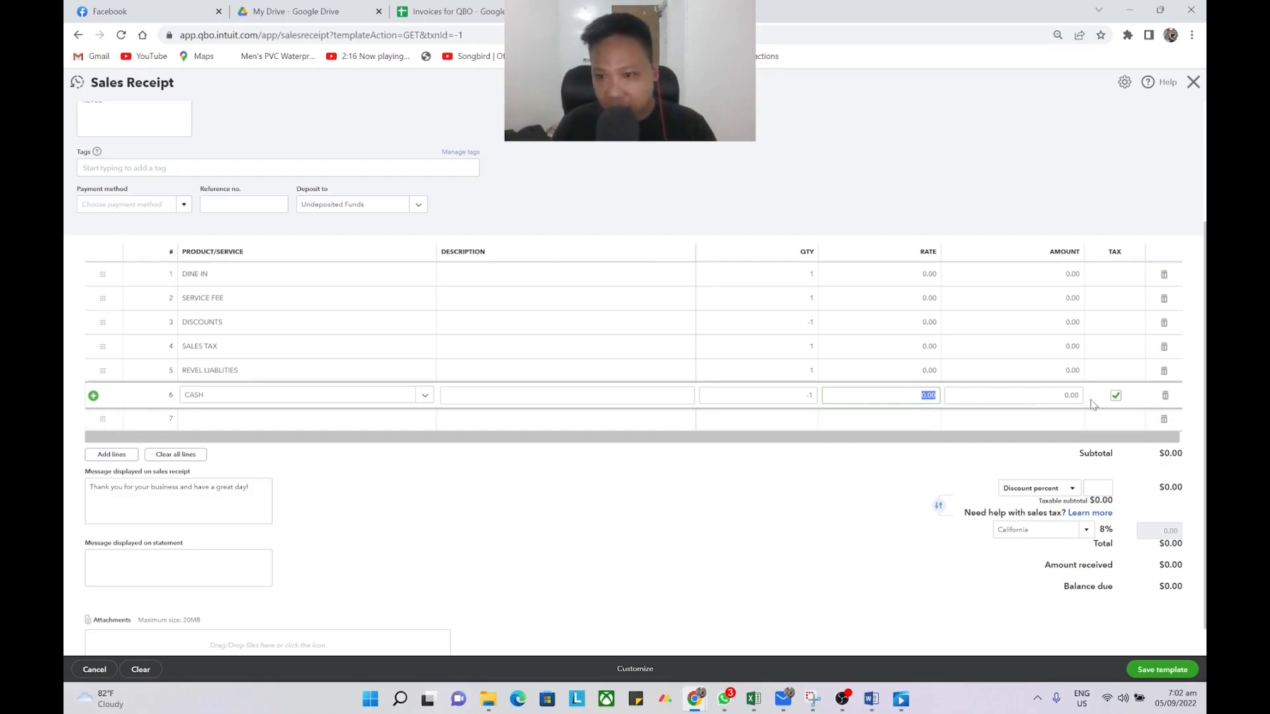
left_click(1115, 395)
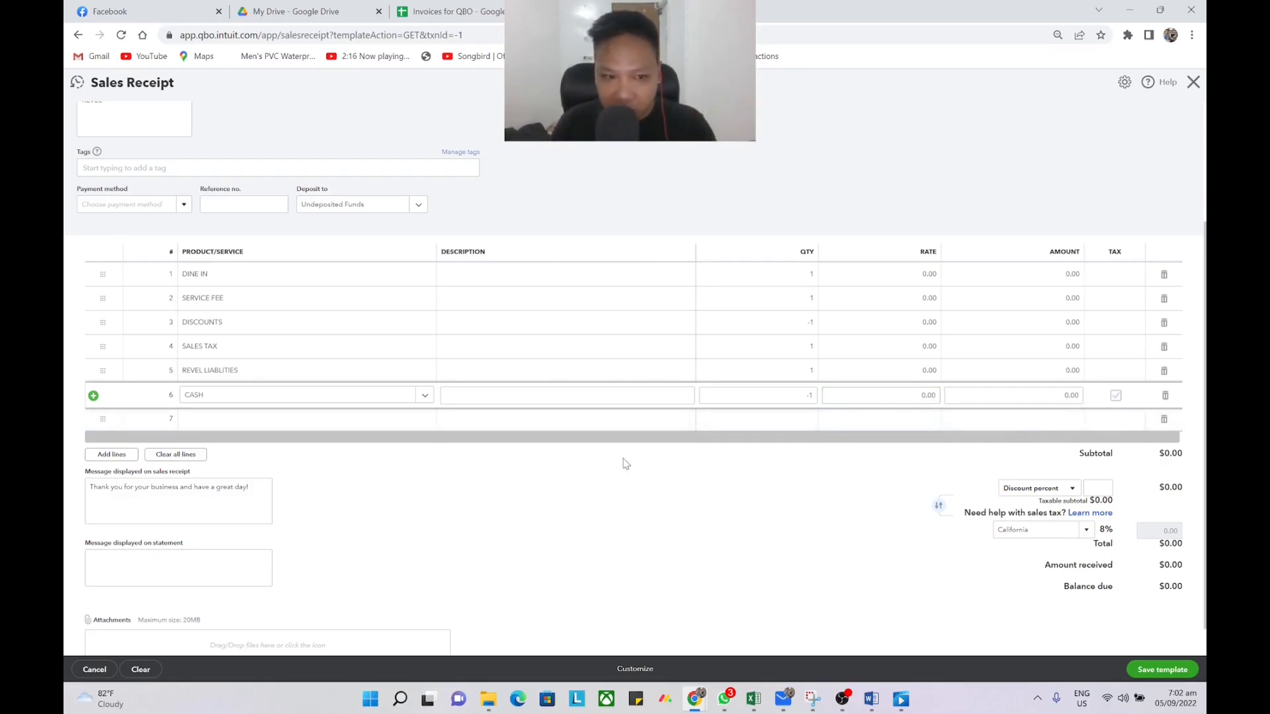
Switch to the Revel summary in Excel and enter 52 and 92 in cells O52 and O53.
key("alt+Tab")
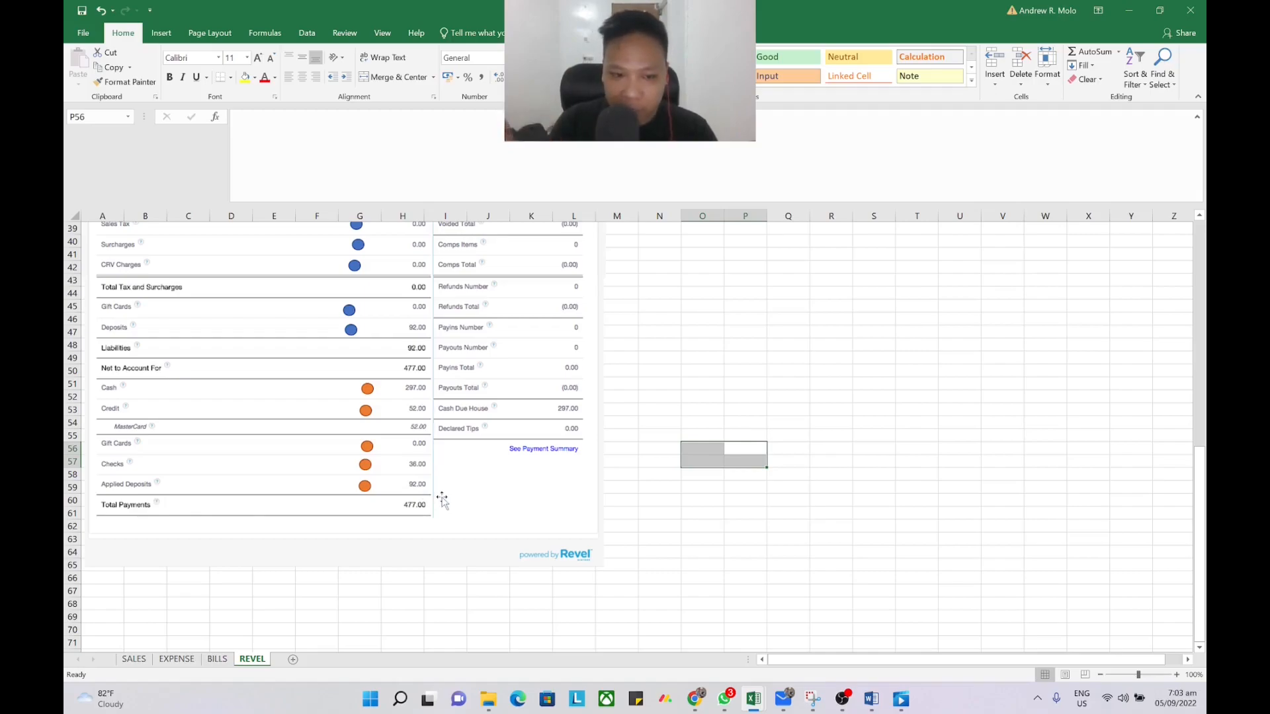
left_click(725, 394)
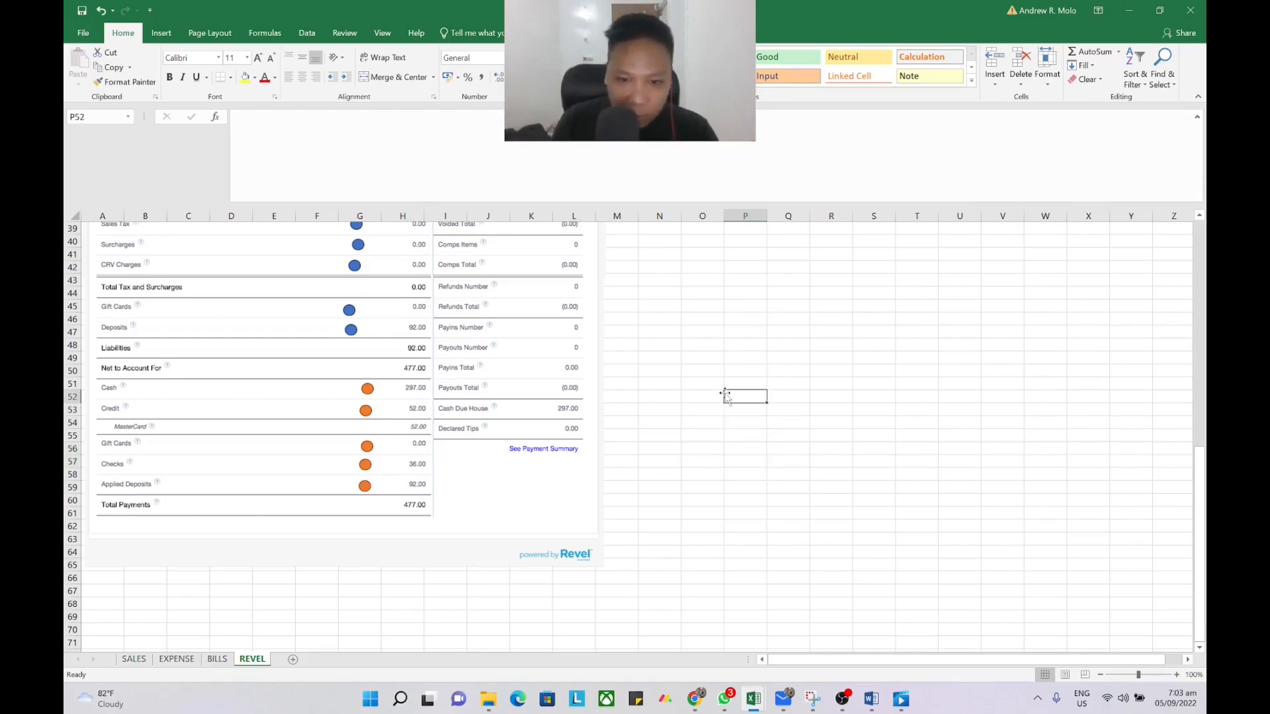
key("Left")
type("52")
key("Return")
type("92")
key("Return")
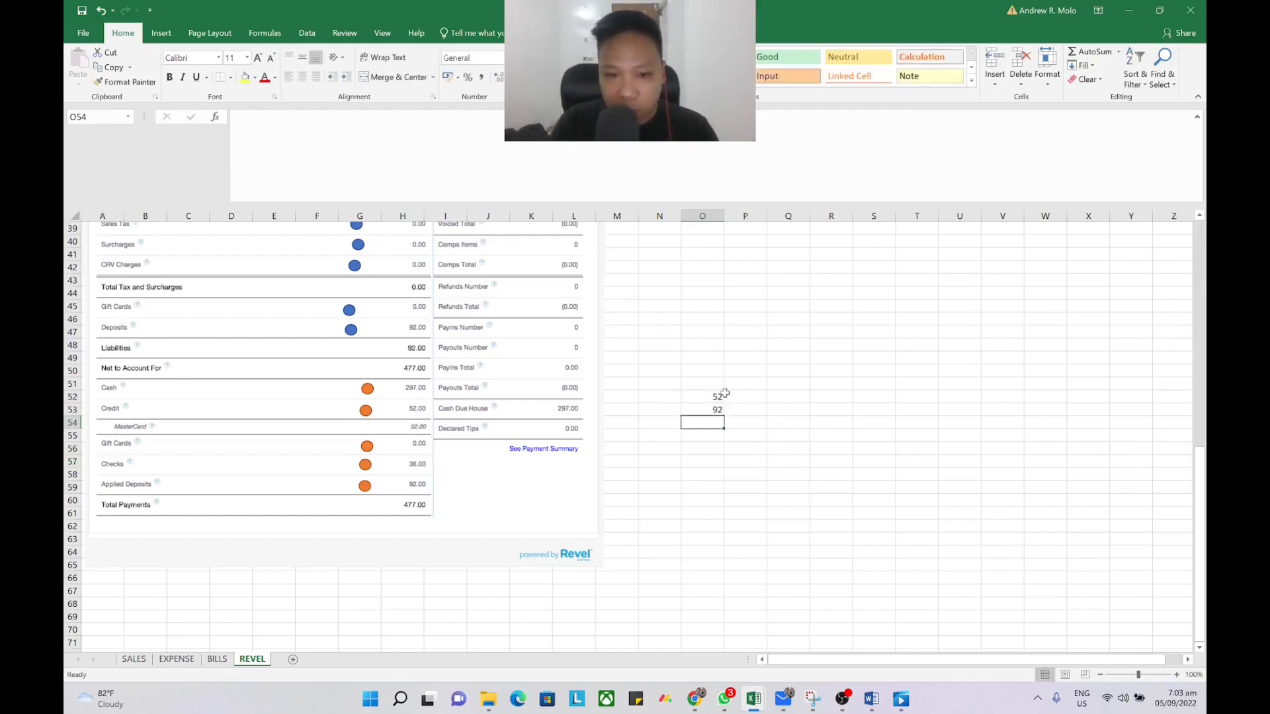
Sum O52:O53 in cell O54 and format the total bold with a yellow fill.
key("shift+Up")
key("shift+Up")
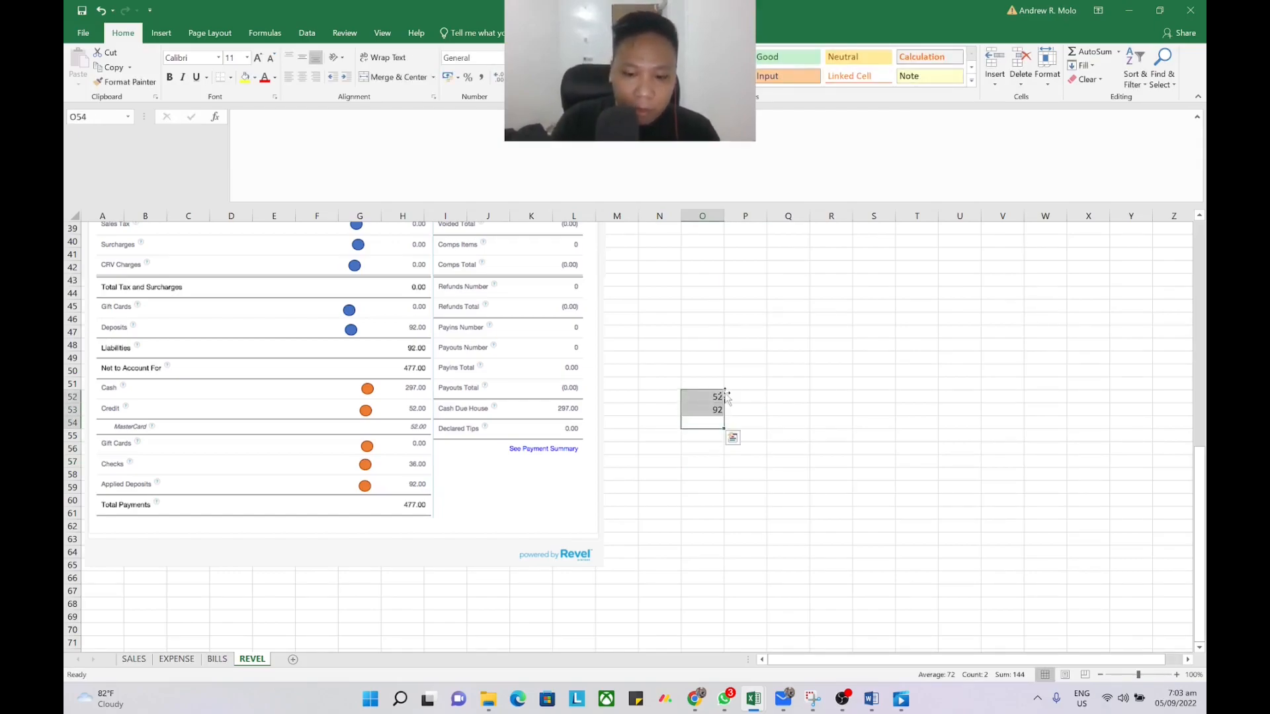
key("alt+equal")
key("Up")
key("Down")
left_click(169, 76)
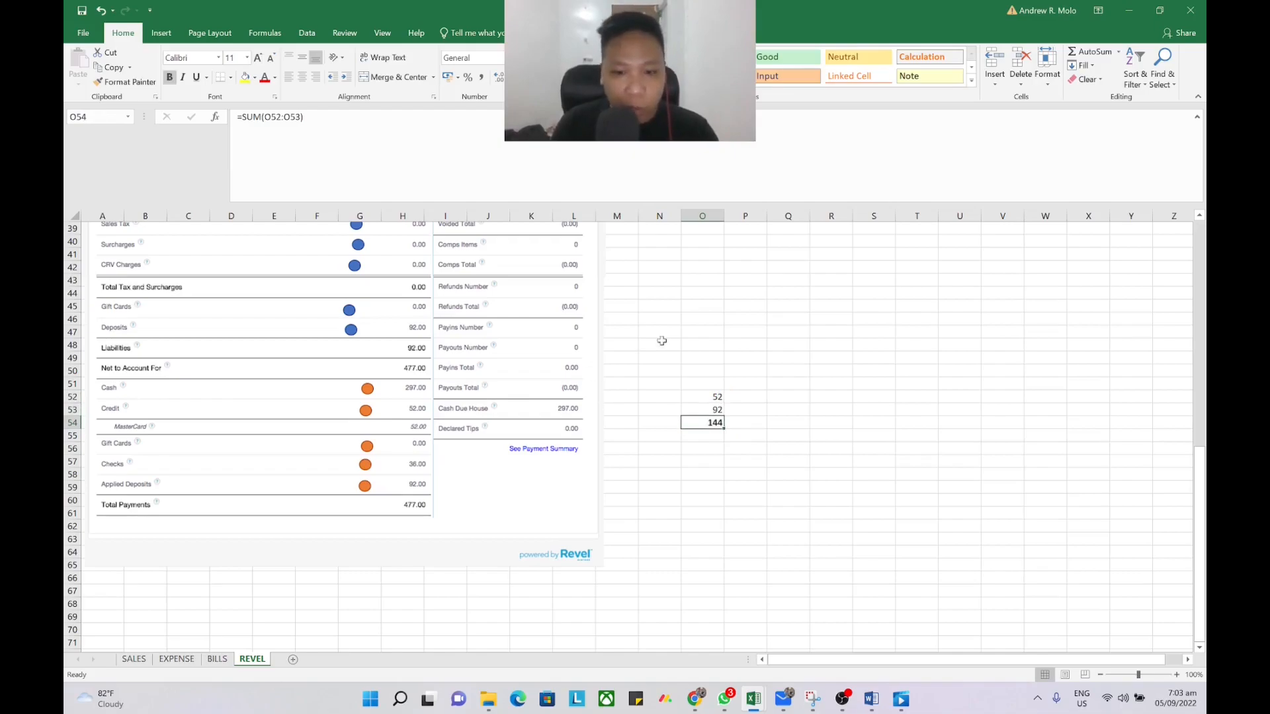
left_click(244, 77)
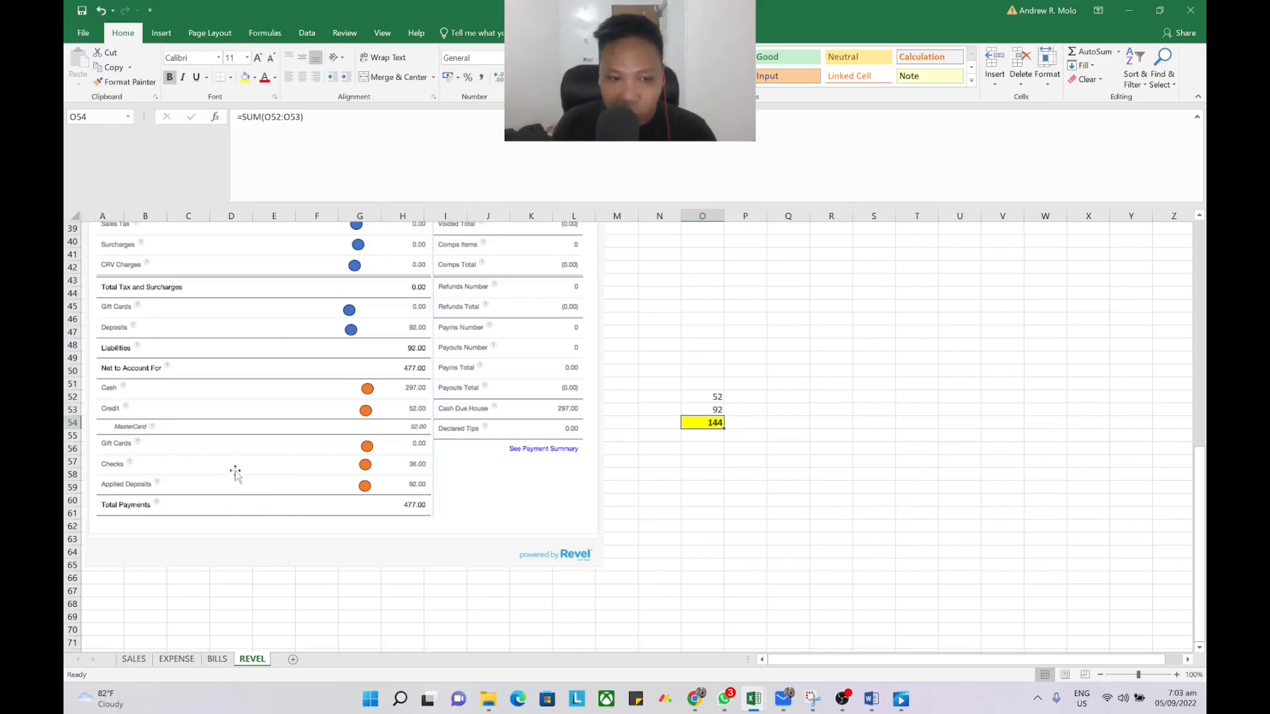
Compare the Deposit to account choices in QuickBooks with the payment rows and the O54 total in Excel.
key("alt+Tab")
left_click(414, 204)
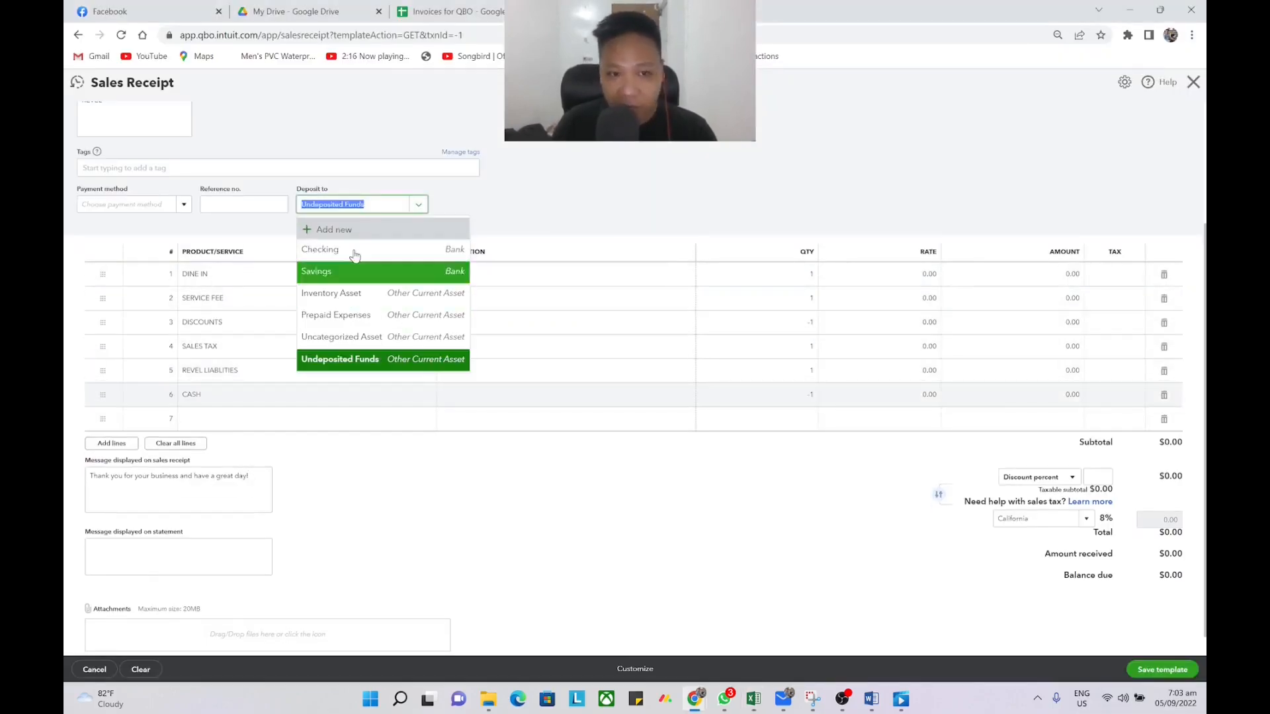
key("alt+Tab")
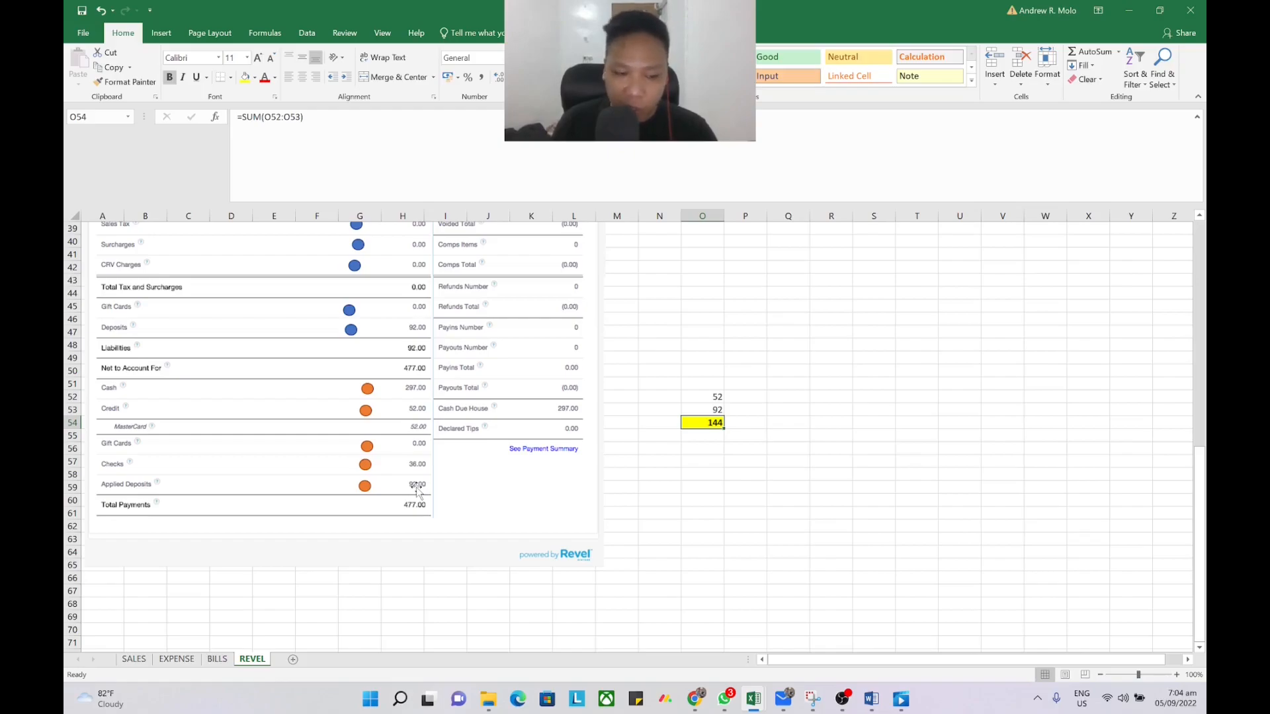
key("alt+Tab")
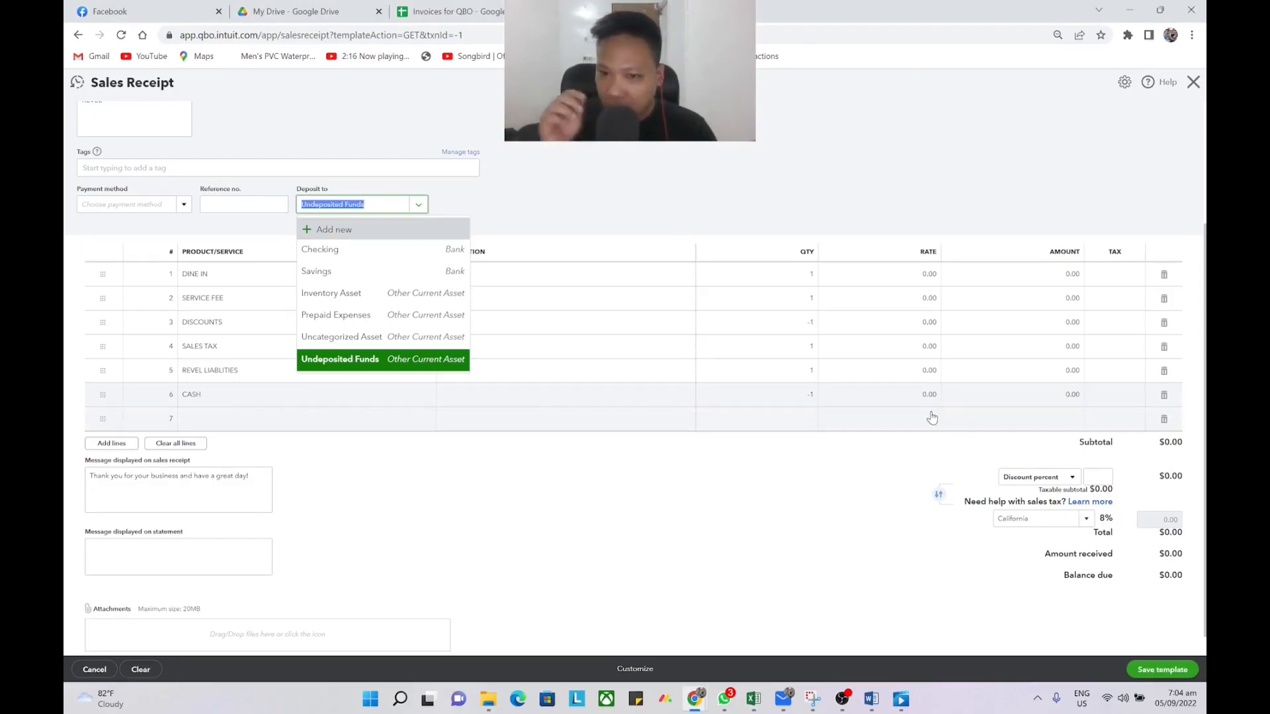
key("alt+Tab")
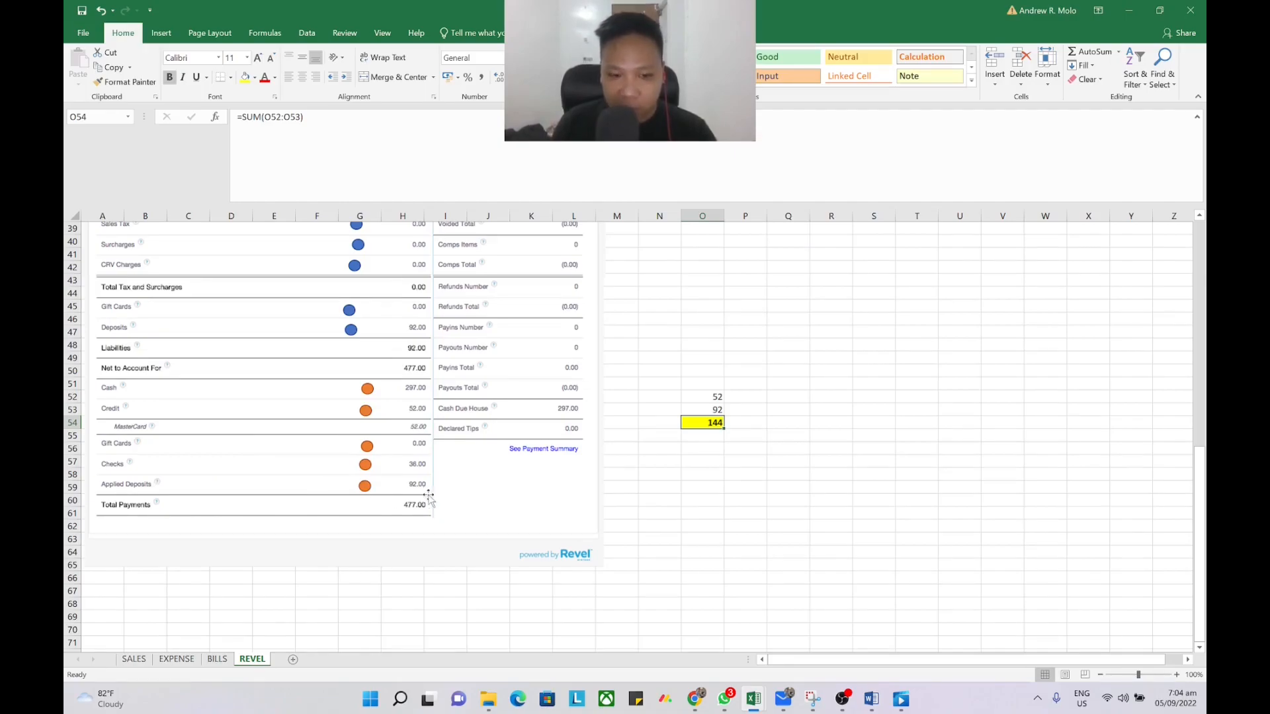
left_click(708, 448)
left_click(720, 435)
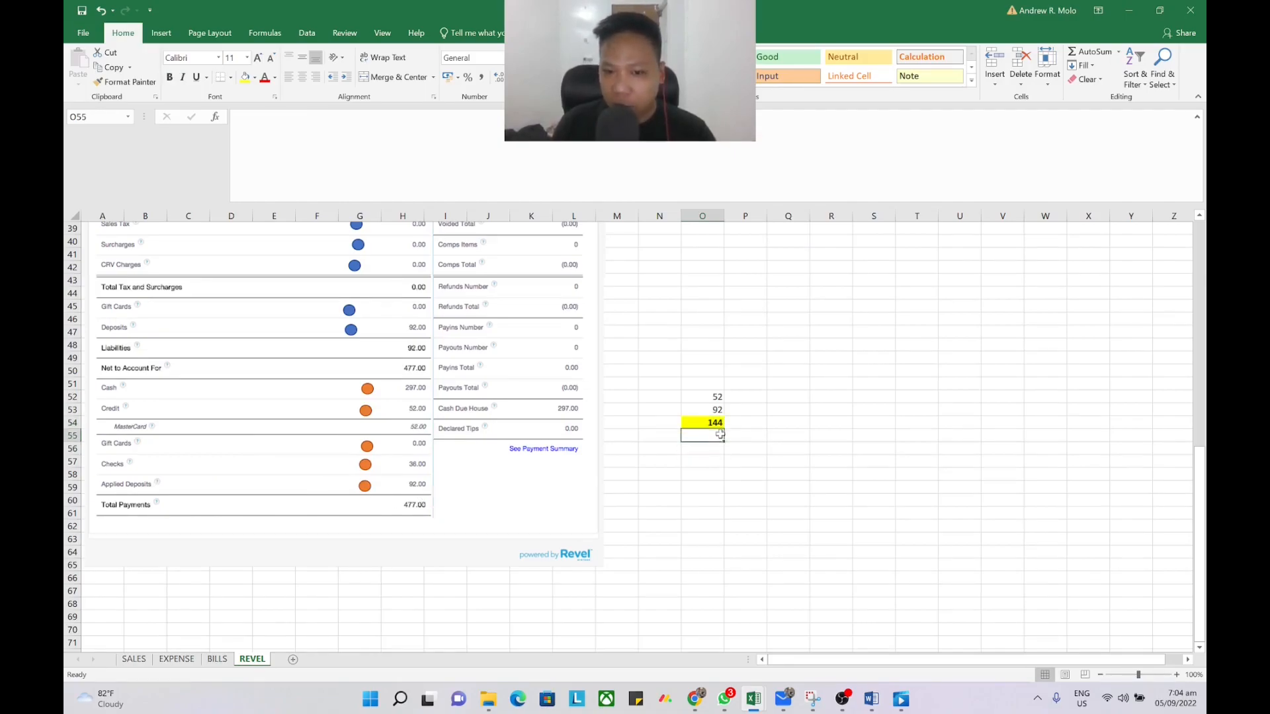
left_click(714, 424)
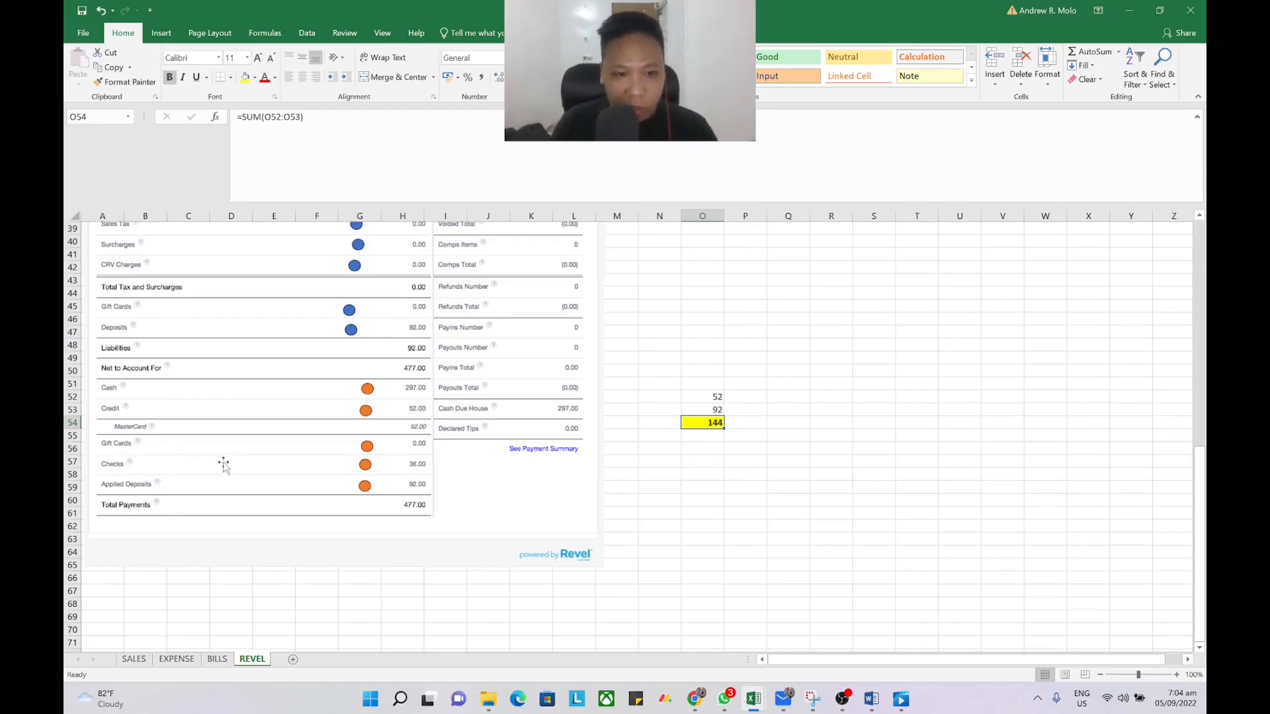
Switch to QuickBooks and start a new service item named GIFT CARD SALES for the sales receipt's seventh line.
key("alt+Tab")
left_click(324, 423)
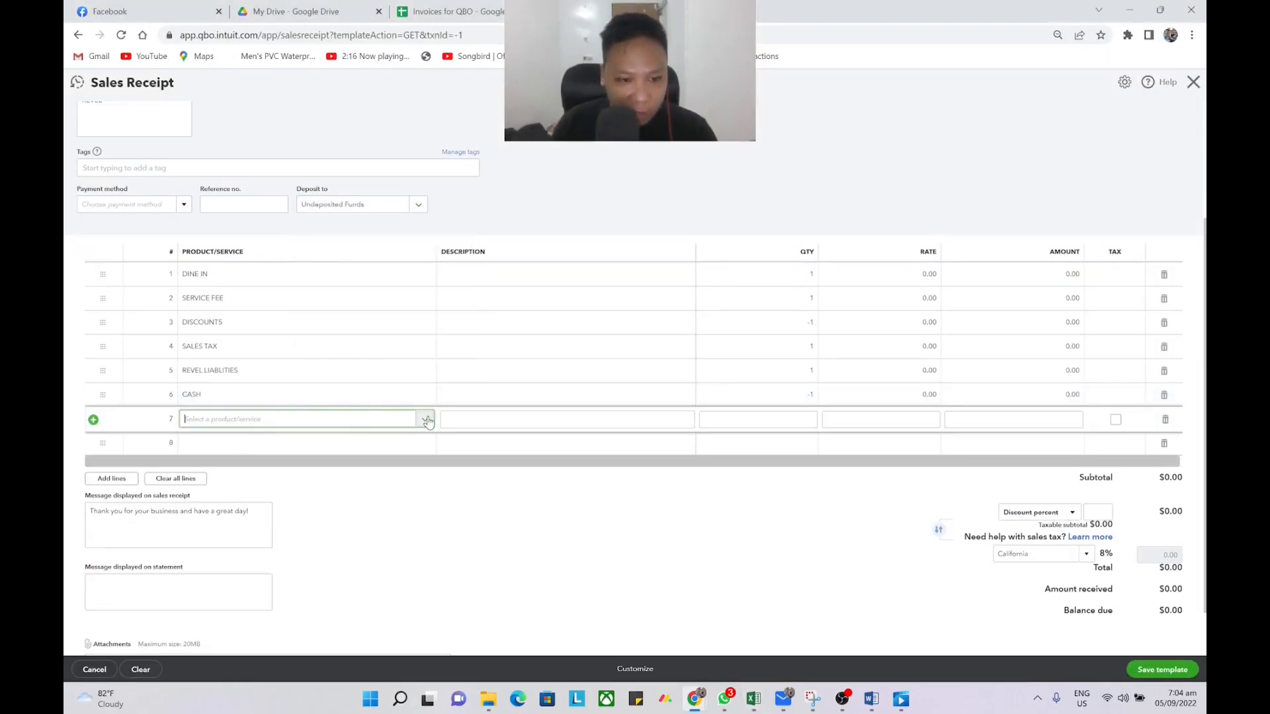
left_click(425, 419)
left_click(273, 443)
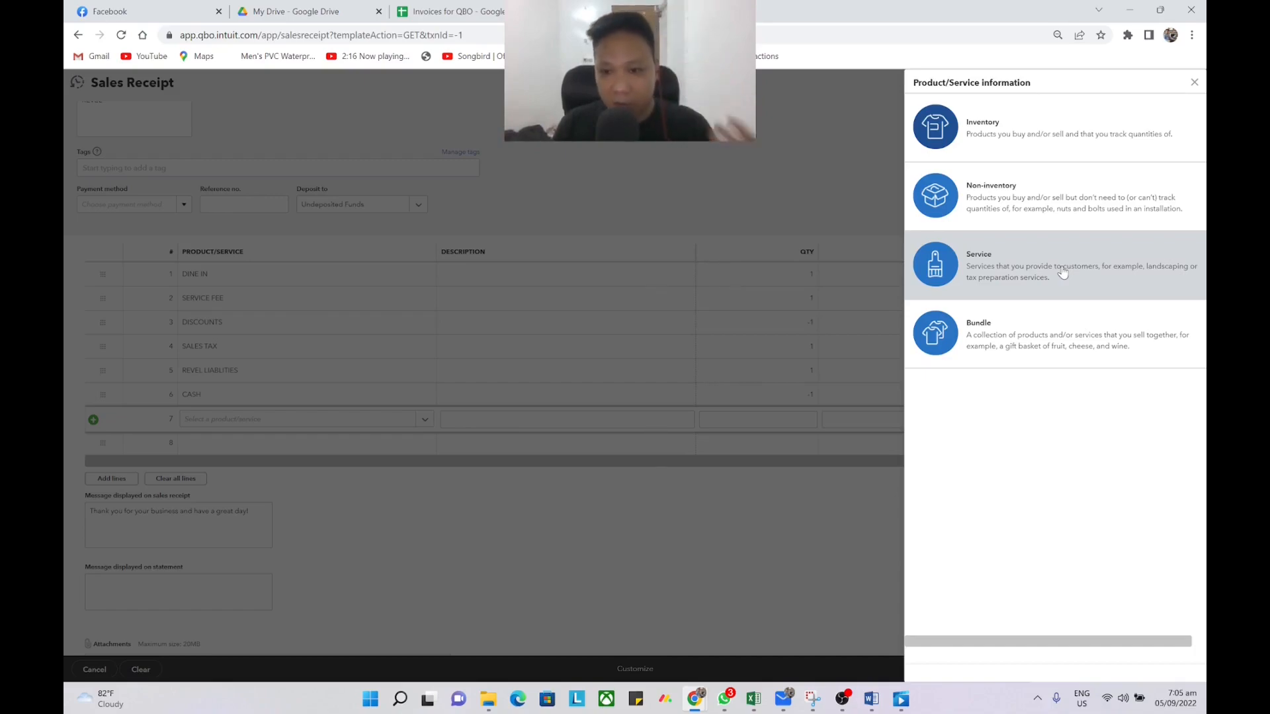
left_click(1062, 274)
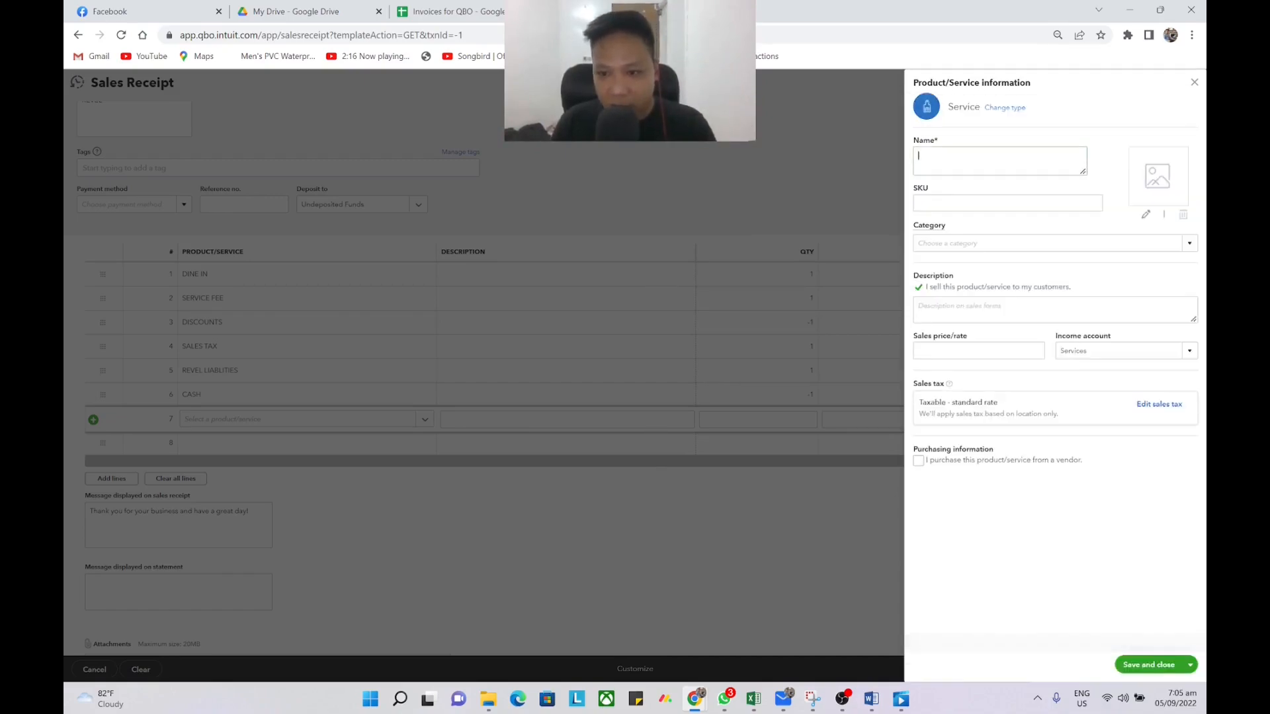
type("GIFT CARD SALES")
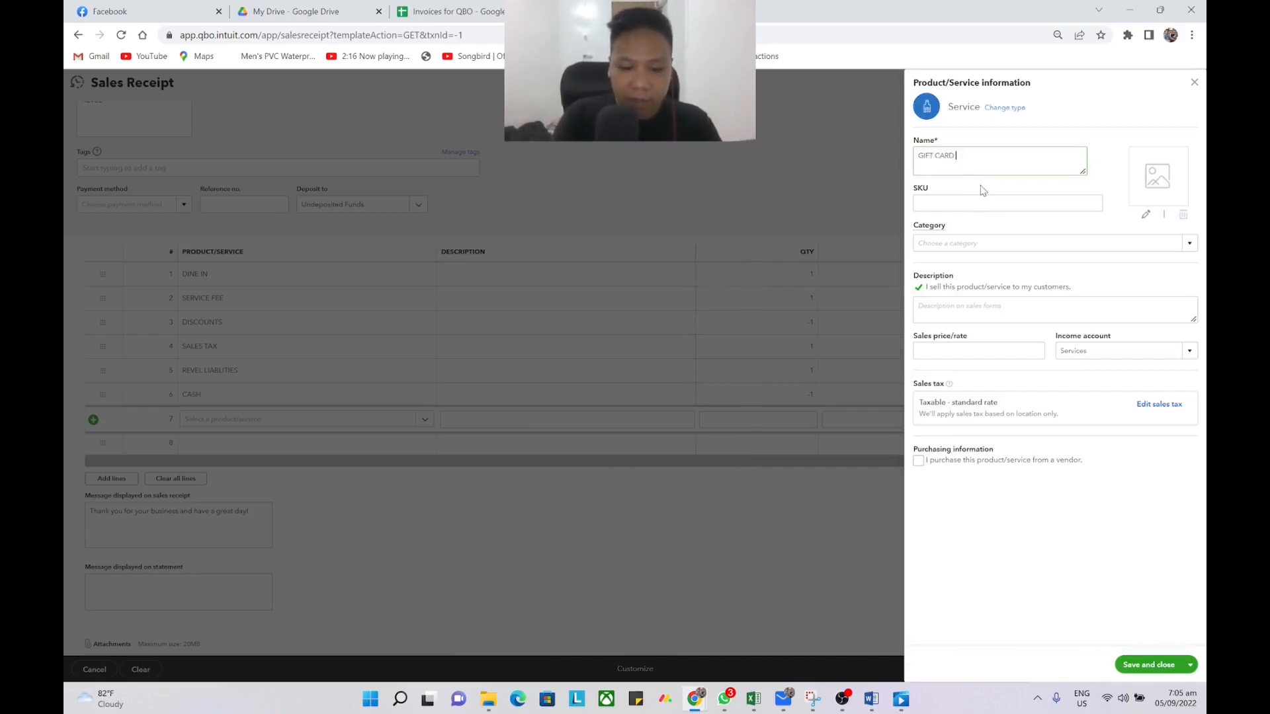
Start a new income account for the GIFT CARD SALES item and set its account type to Expenses.
left_click(1188, 351)
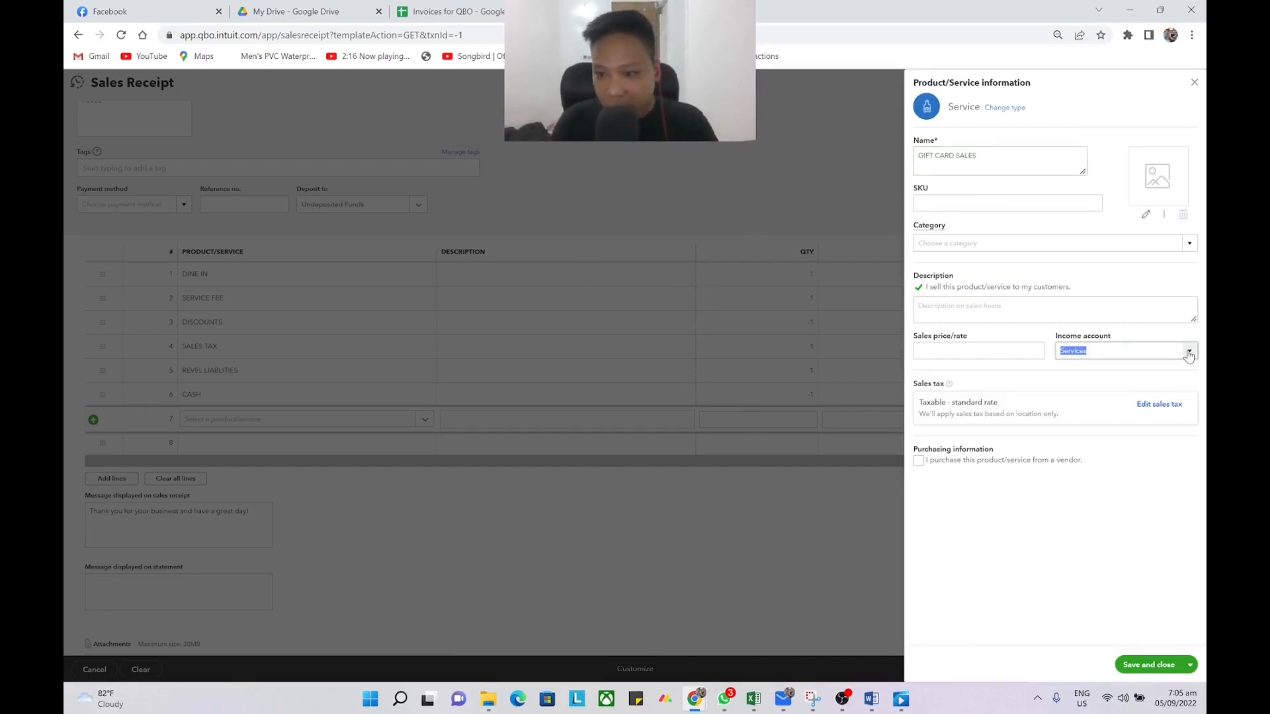
scroll(1044, 409, "down", 5)
scroll(1043, 409, "up", 10)
left_click(1026, 369)
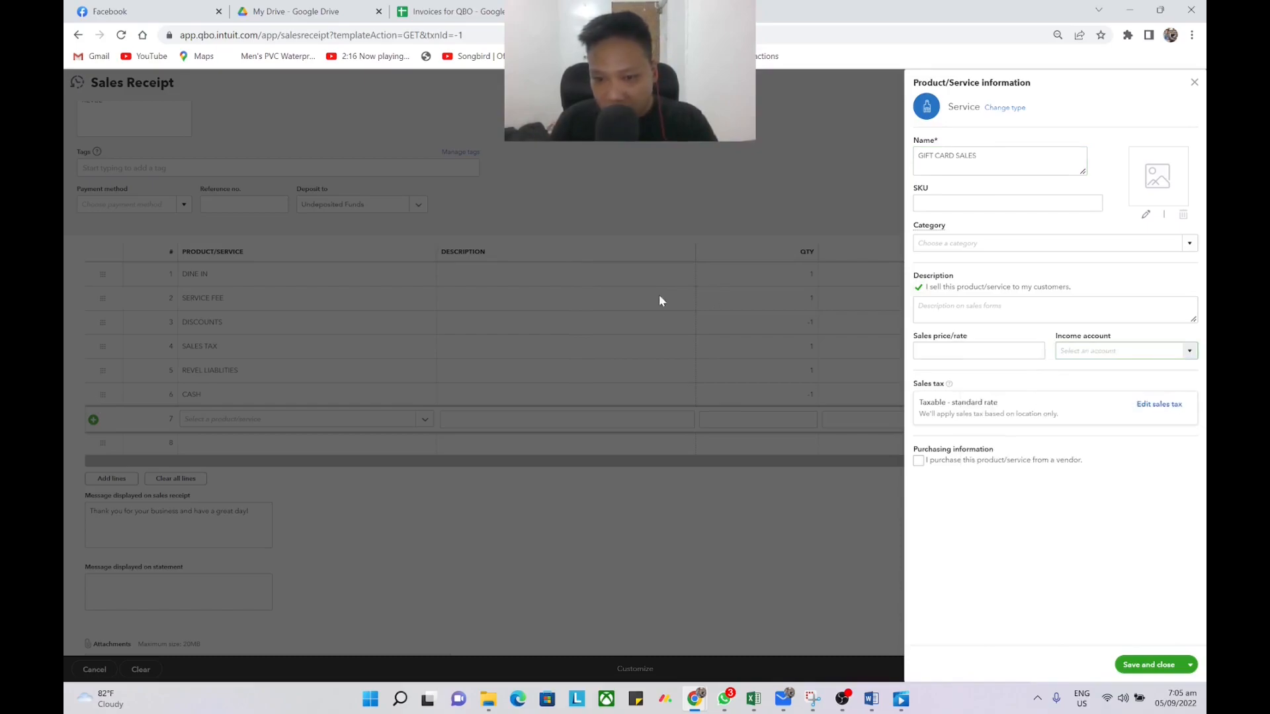
left_click(551, 263)
scroll(563, 344, "down", 4)
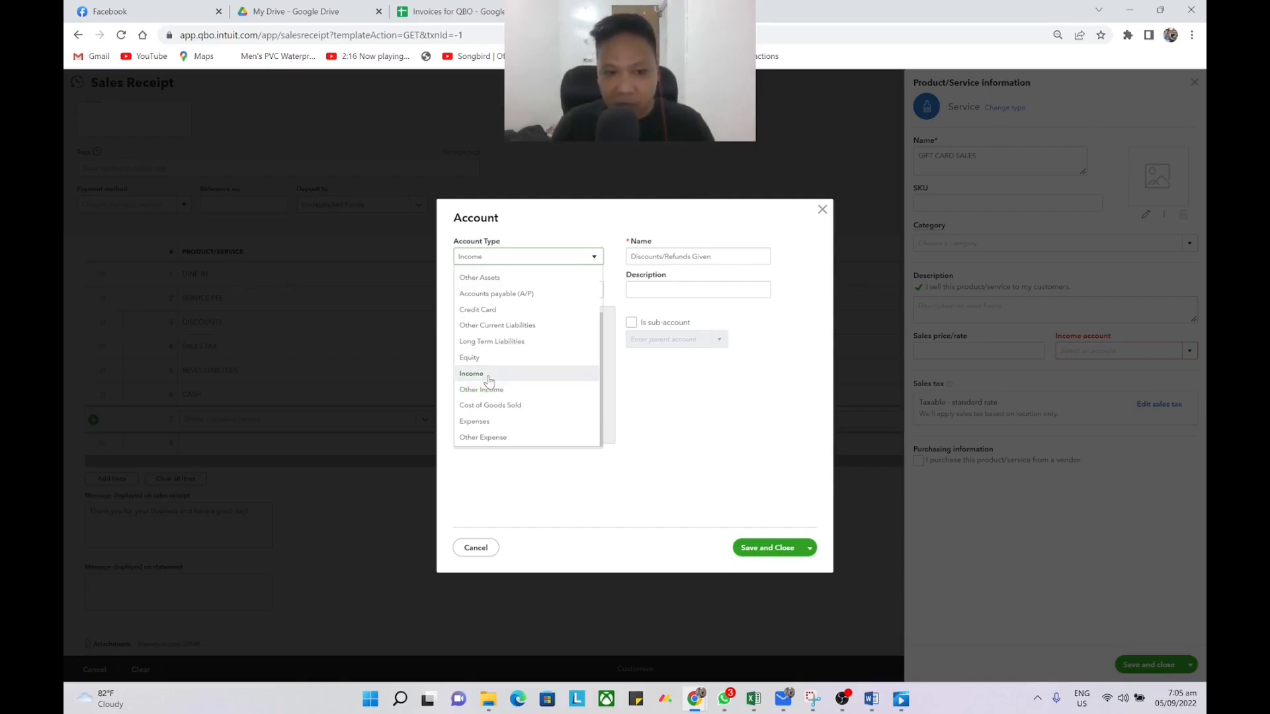
left_click(515, 423)
Give the new account the detail type Advertising/Promotional, name it Gift Cards and save it.
left_click(552, 292)
scroll(547, 332, "up", 2)
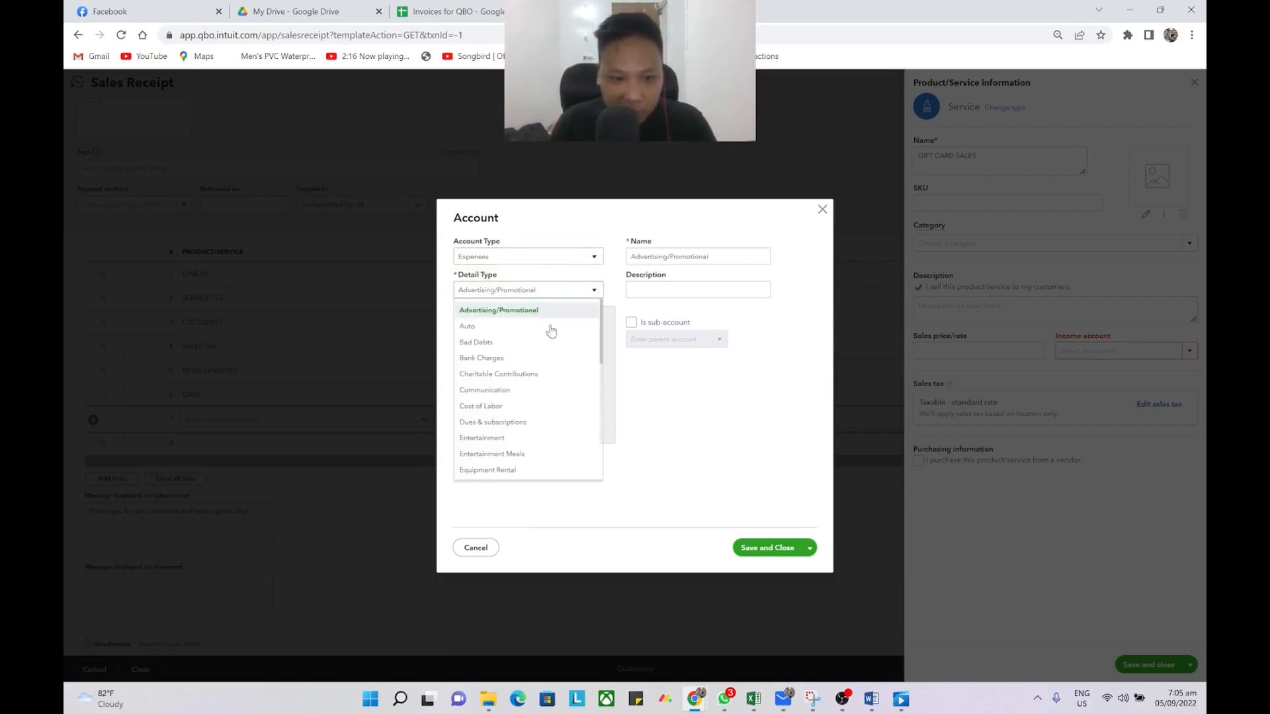
scroll(550, 354, "down", 5)
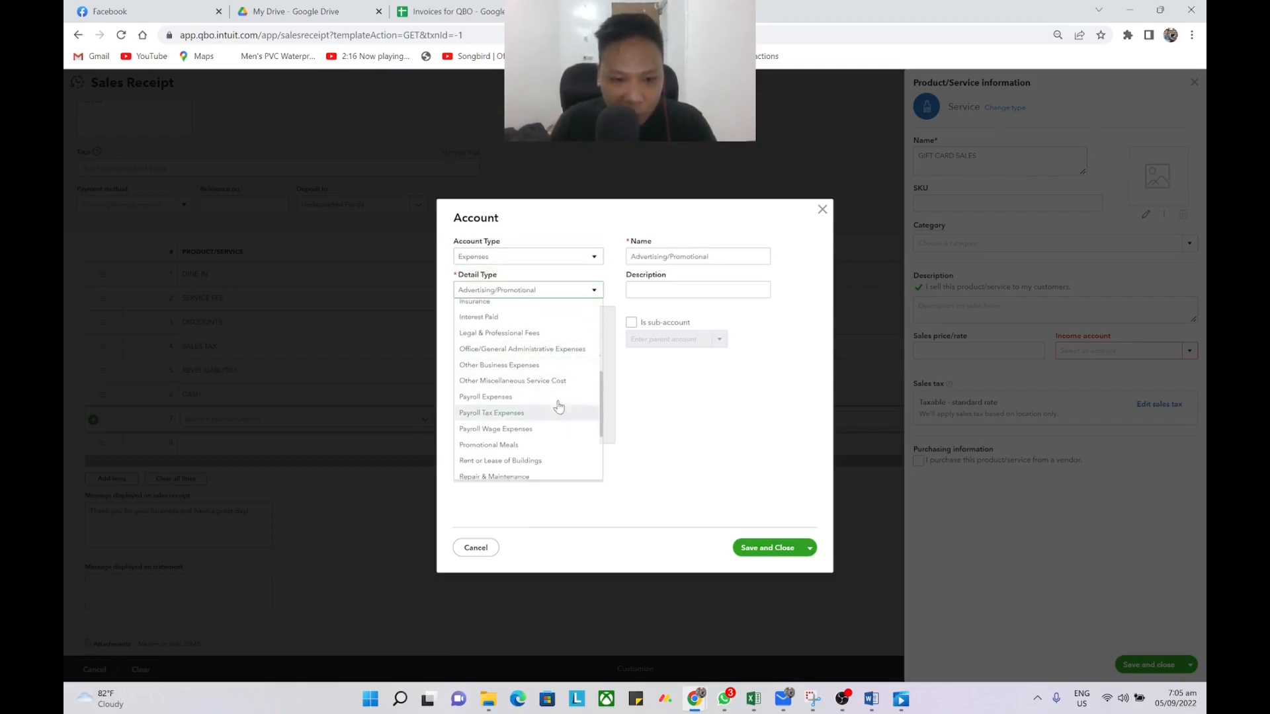
scroll(557, 387, "up", 2)
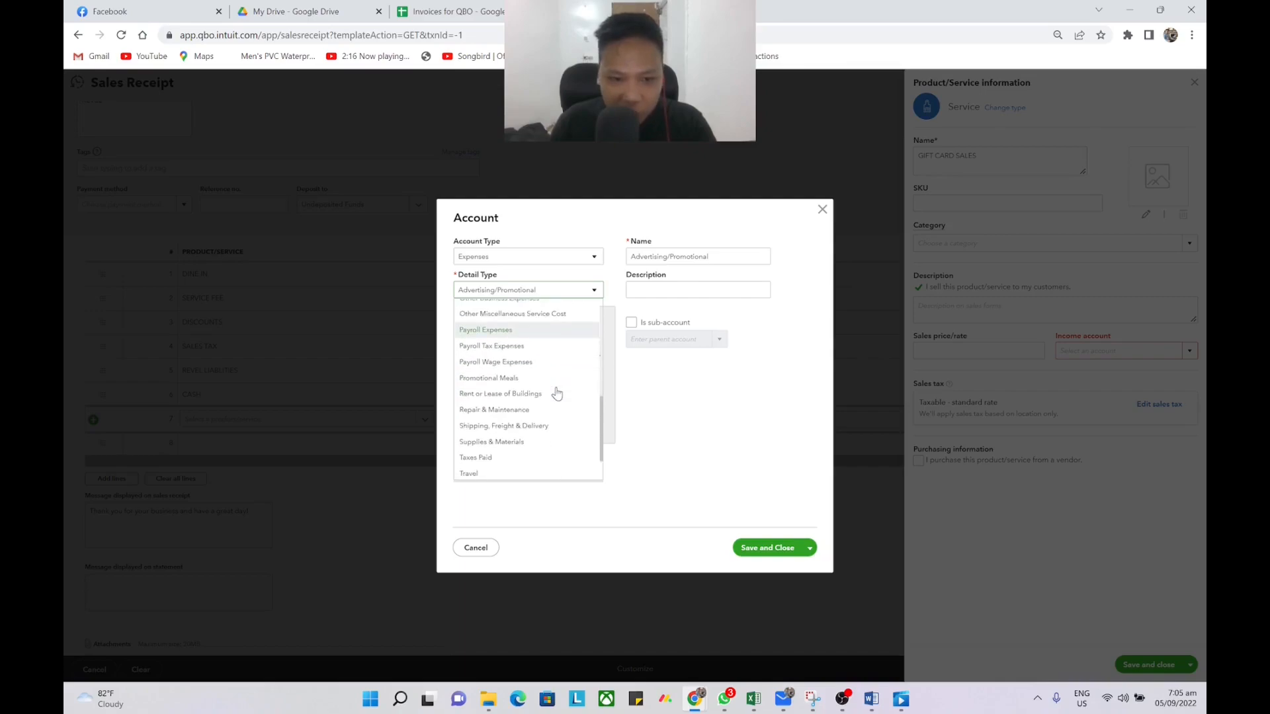
scroll(556, 392, "up", 2)
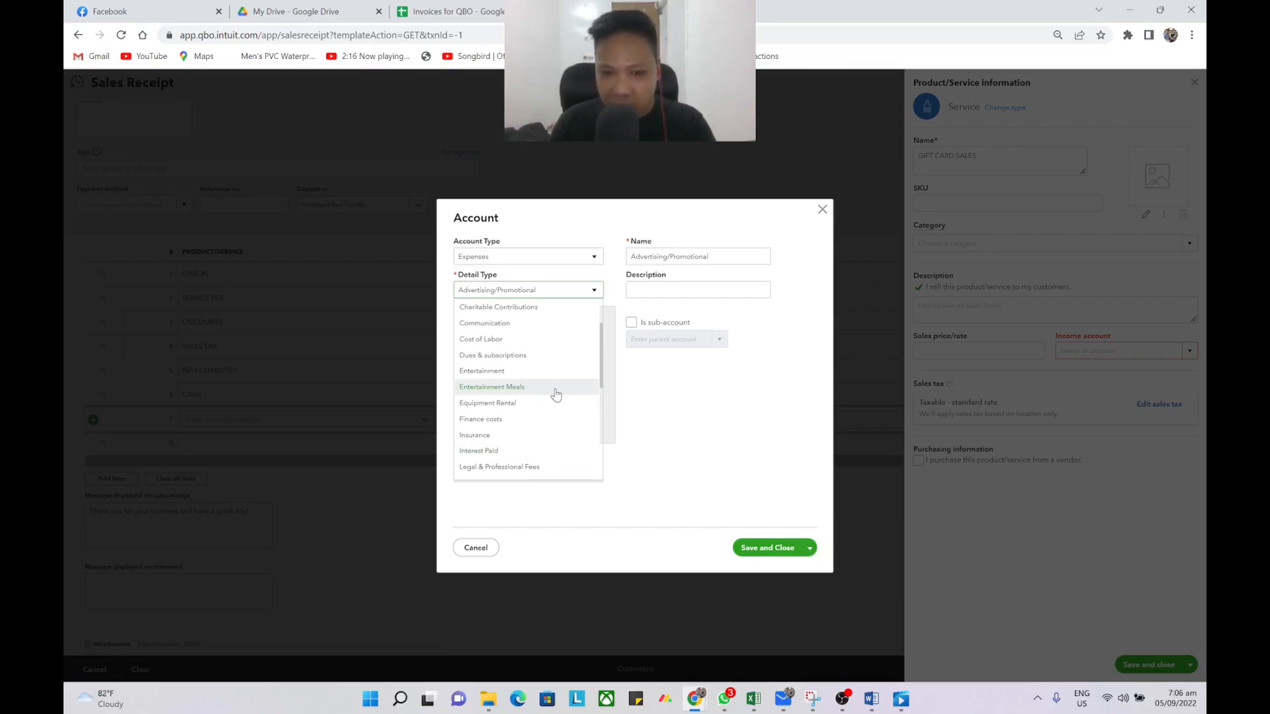
scroll(555, 394, "up", 2)
left_click(519, 312)
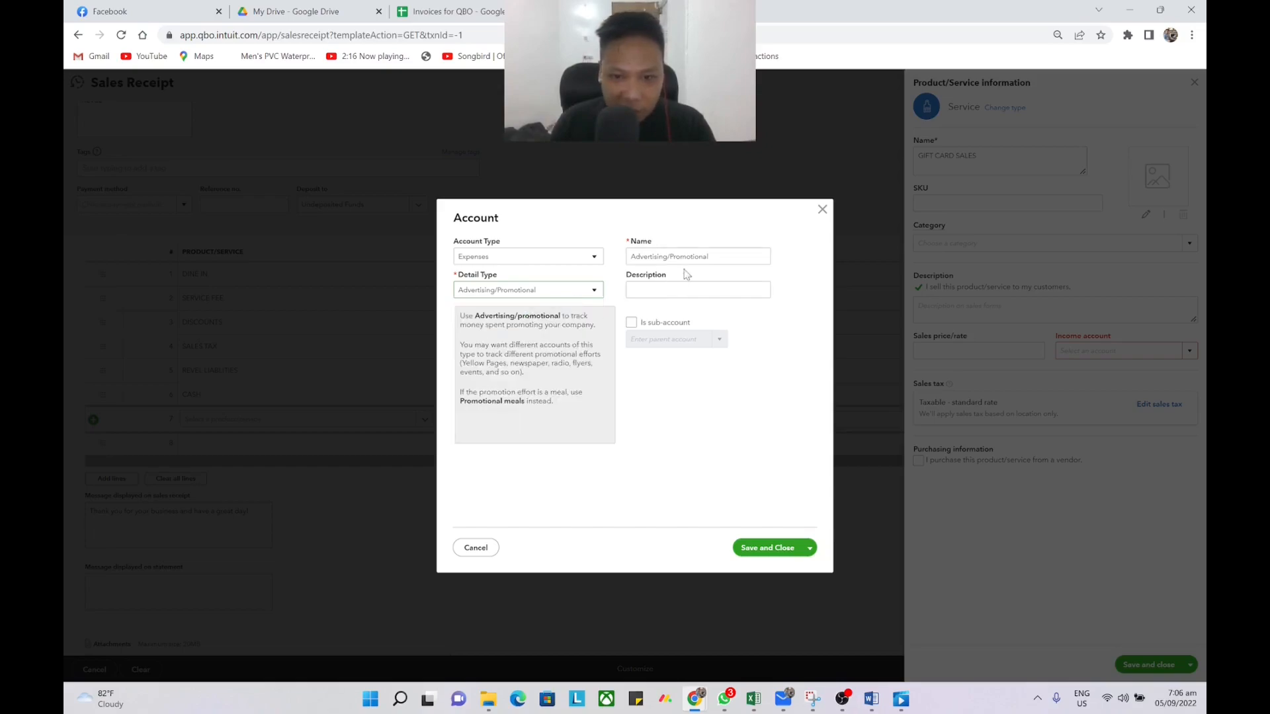
key("Tab")
type("Gi")
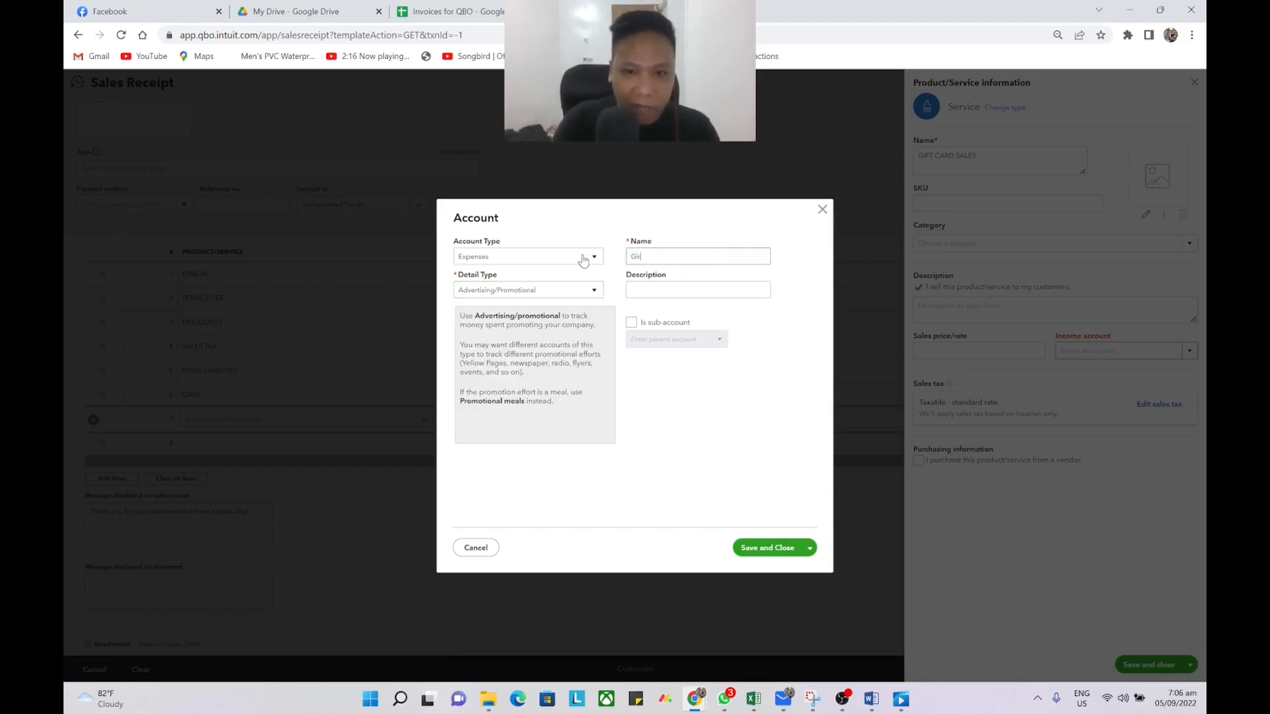
type("ft Cards")
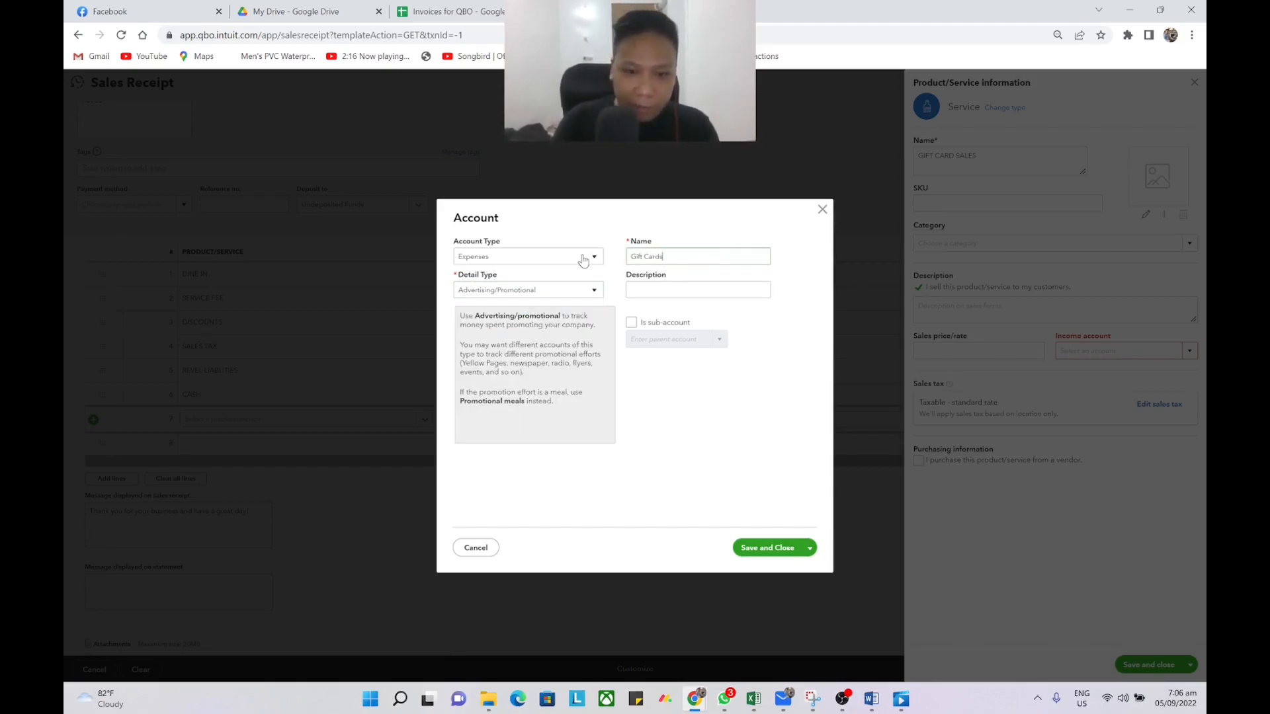
left_click(775, 547)
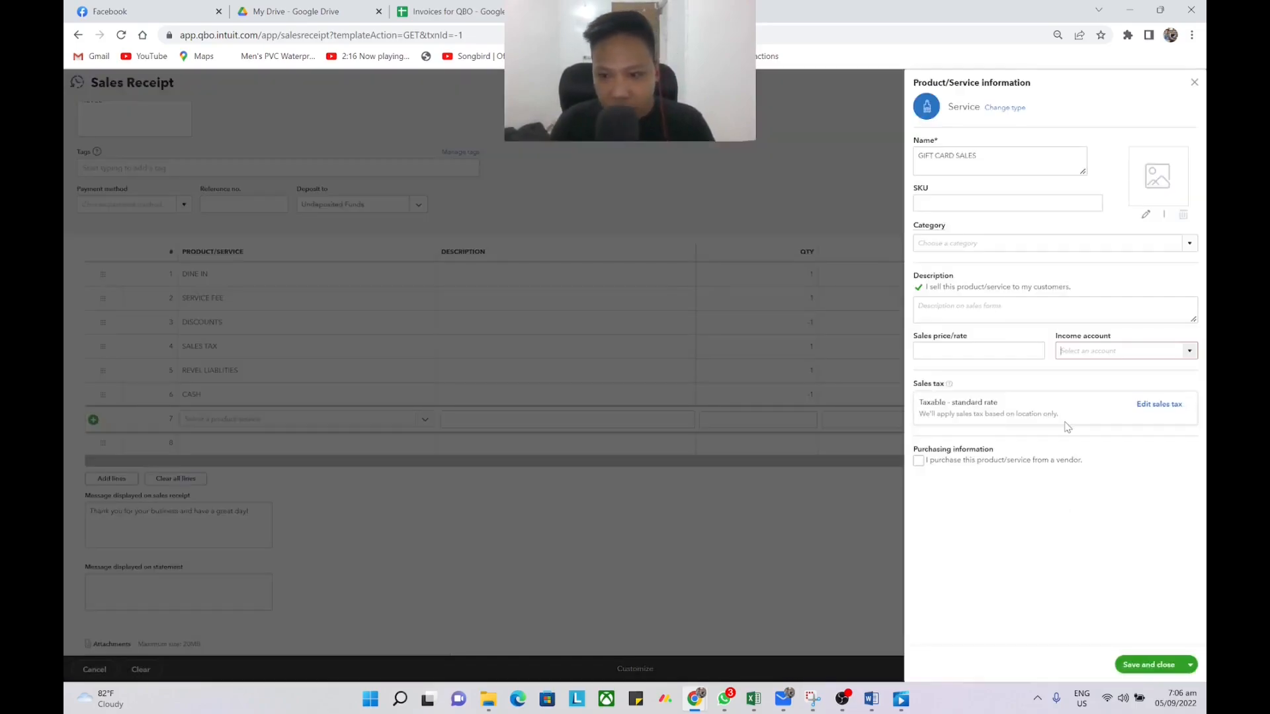
Save the GIFT CARD SALES item to the receipt's seventh line, making that line non-taxable with quantity -1.
left_click(1148, 665)
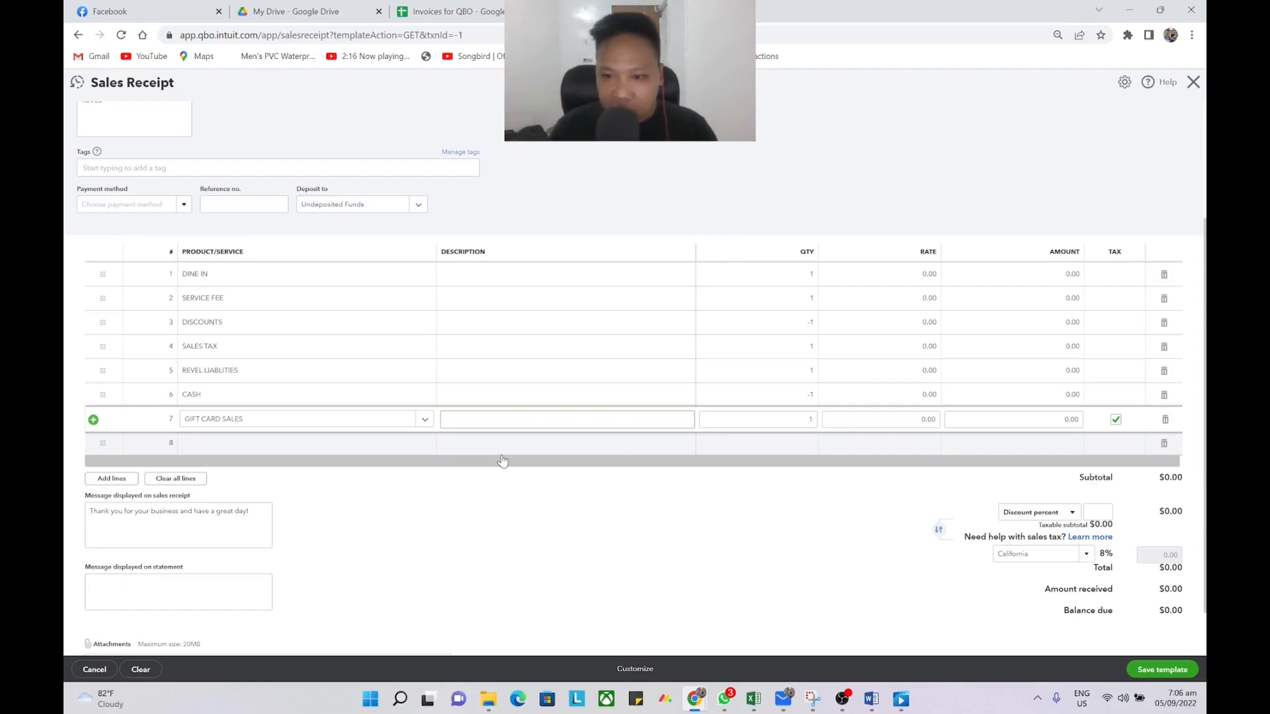
left_click(1115, 419)
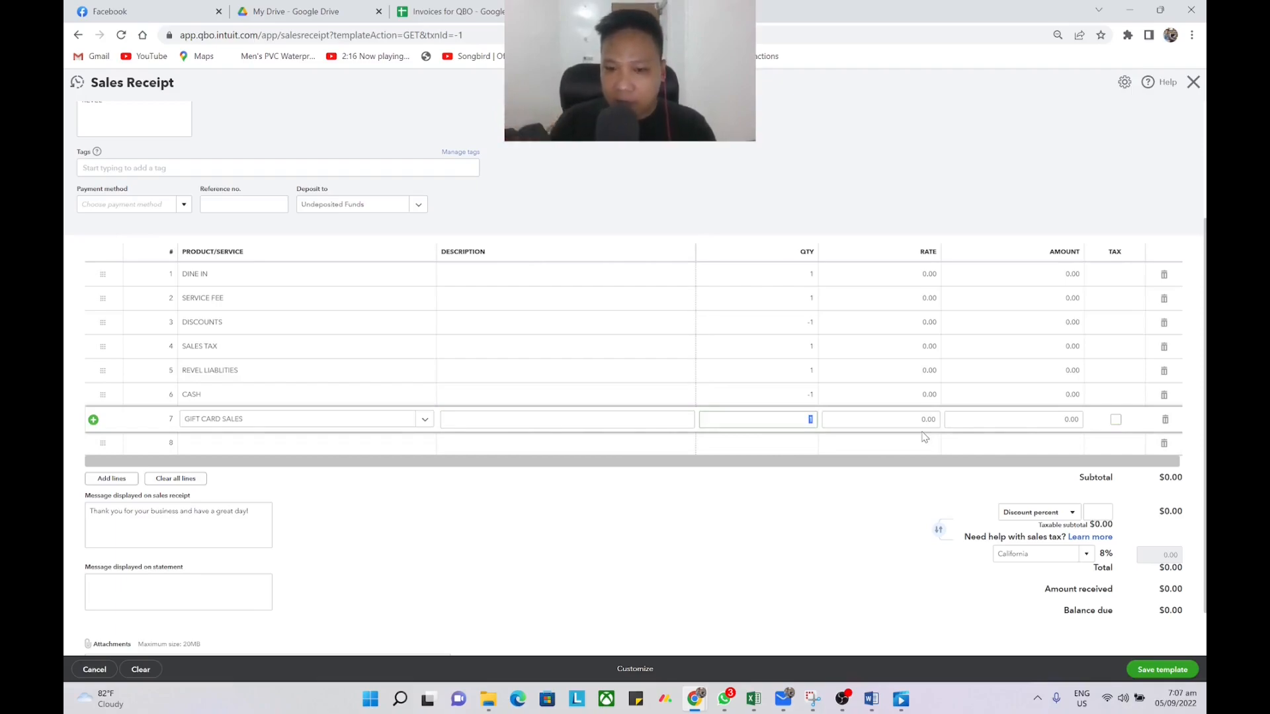
key("Left")
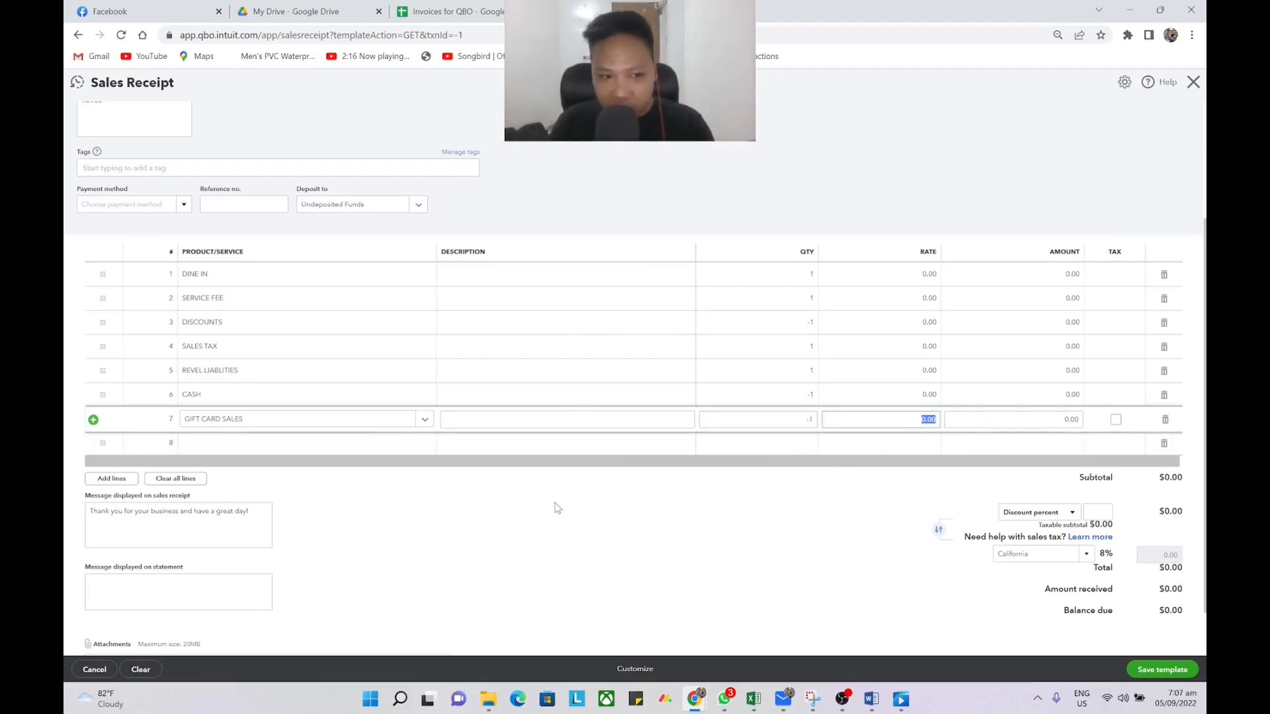
Check the payment rows in Excel, and start a service item named CHECKS for the QuickBooks sales receipt's eighth line.
key("alt+Tab")
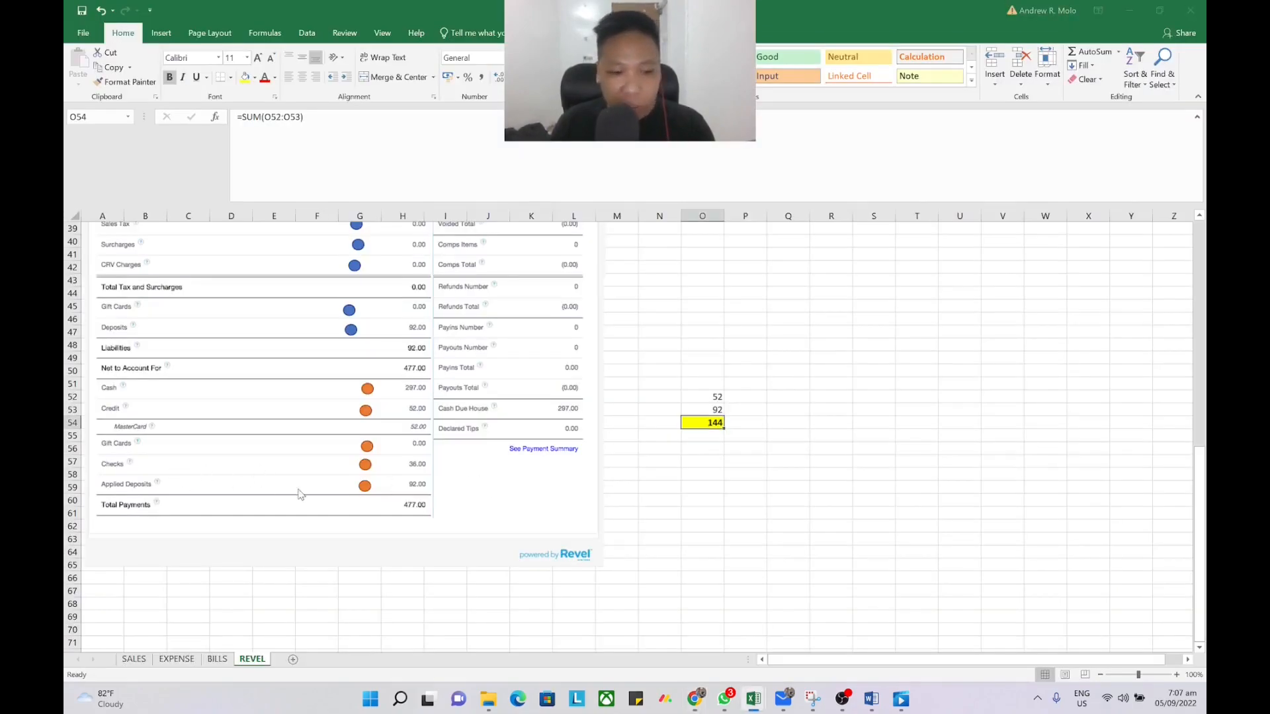
key("alt+Tab")
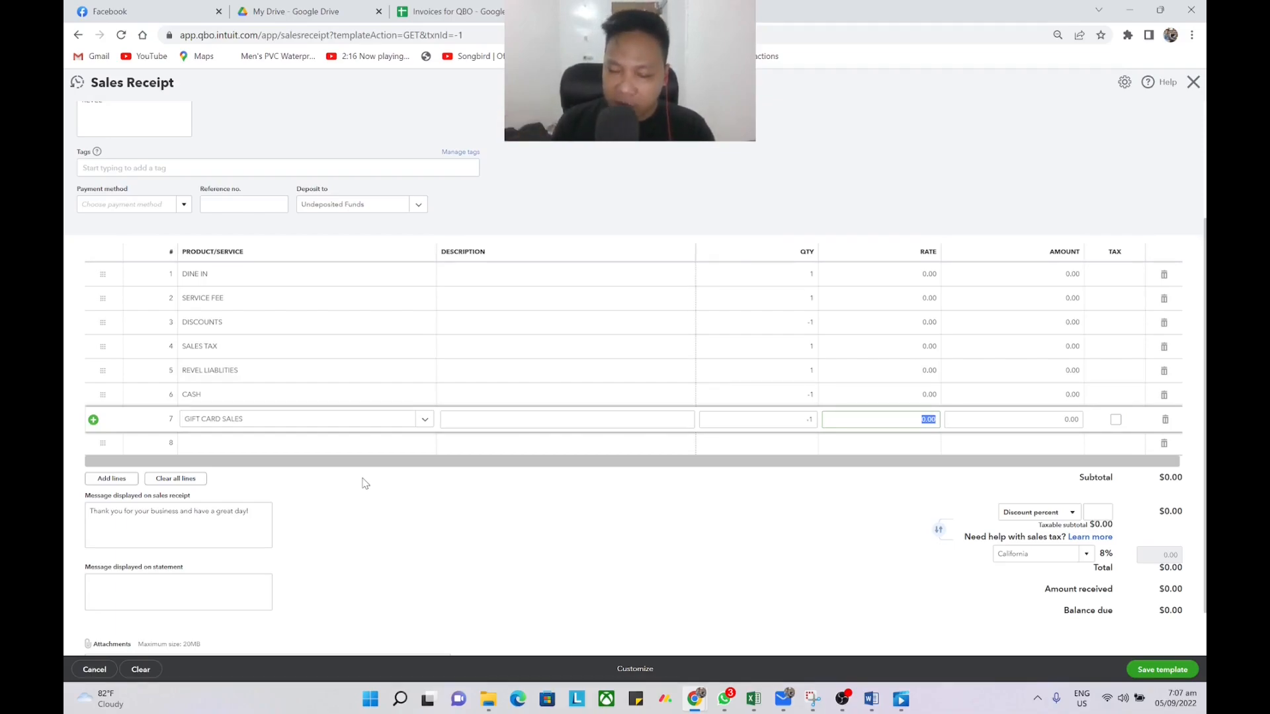
left_click(354, 445)
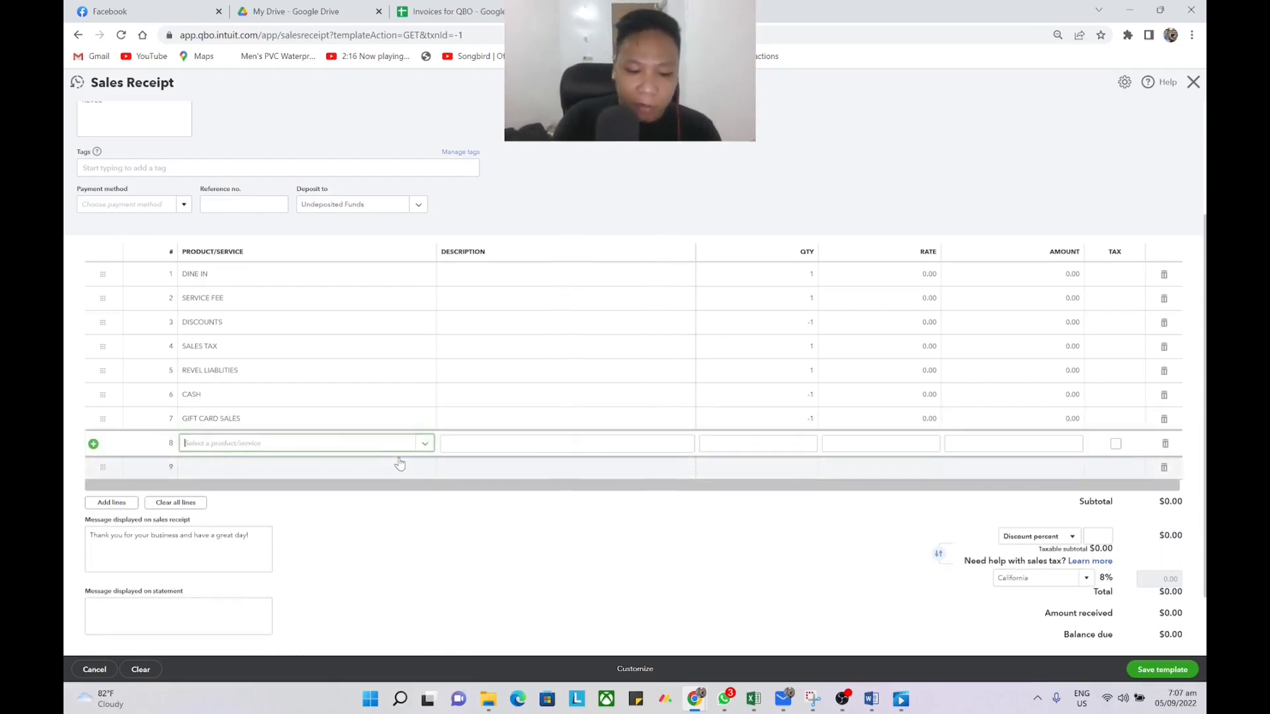
type("UNDEPOS")
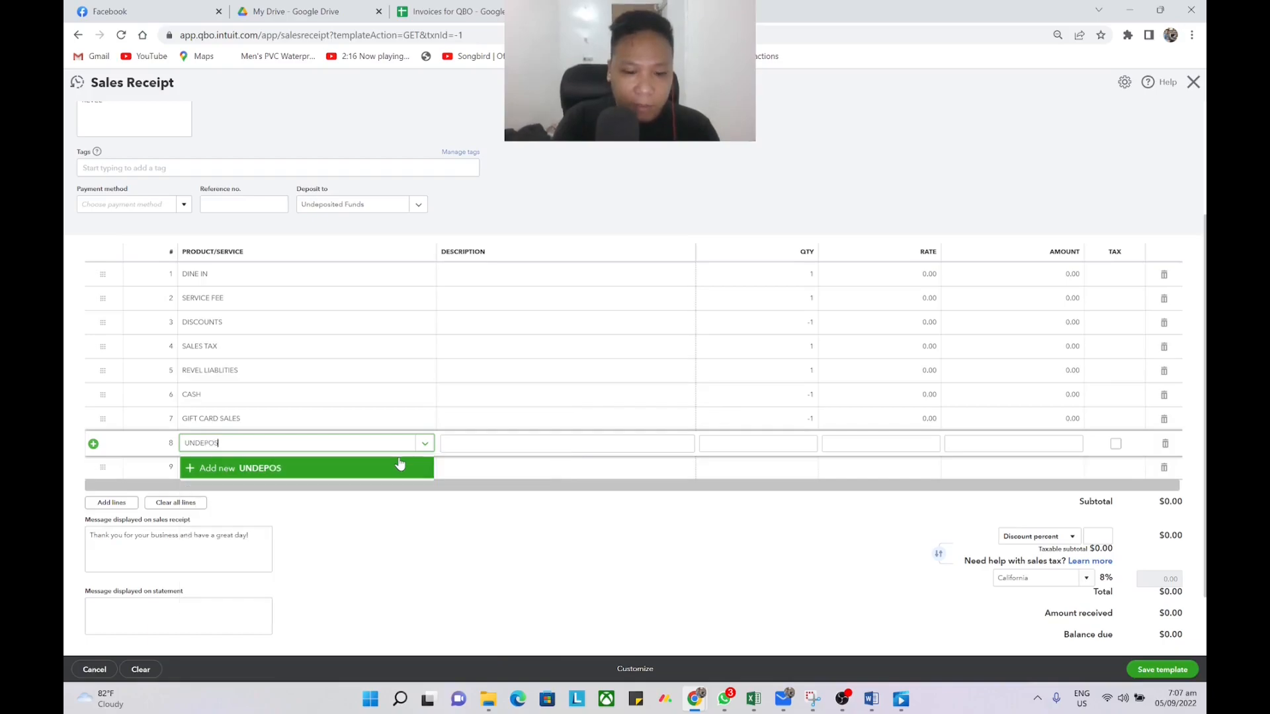
key("BackSpace")
key("BackSpace")
key("BackSpace")
key("BackSpace")
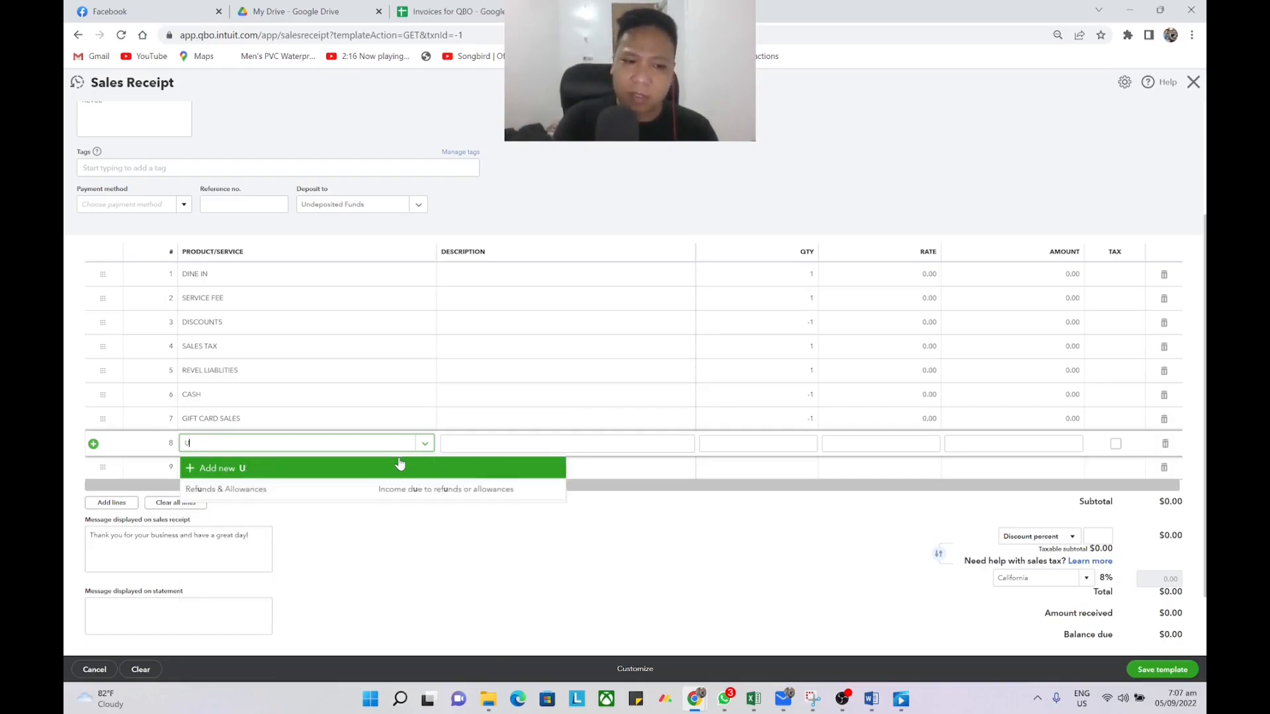
type("CHECKS")
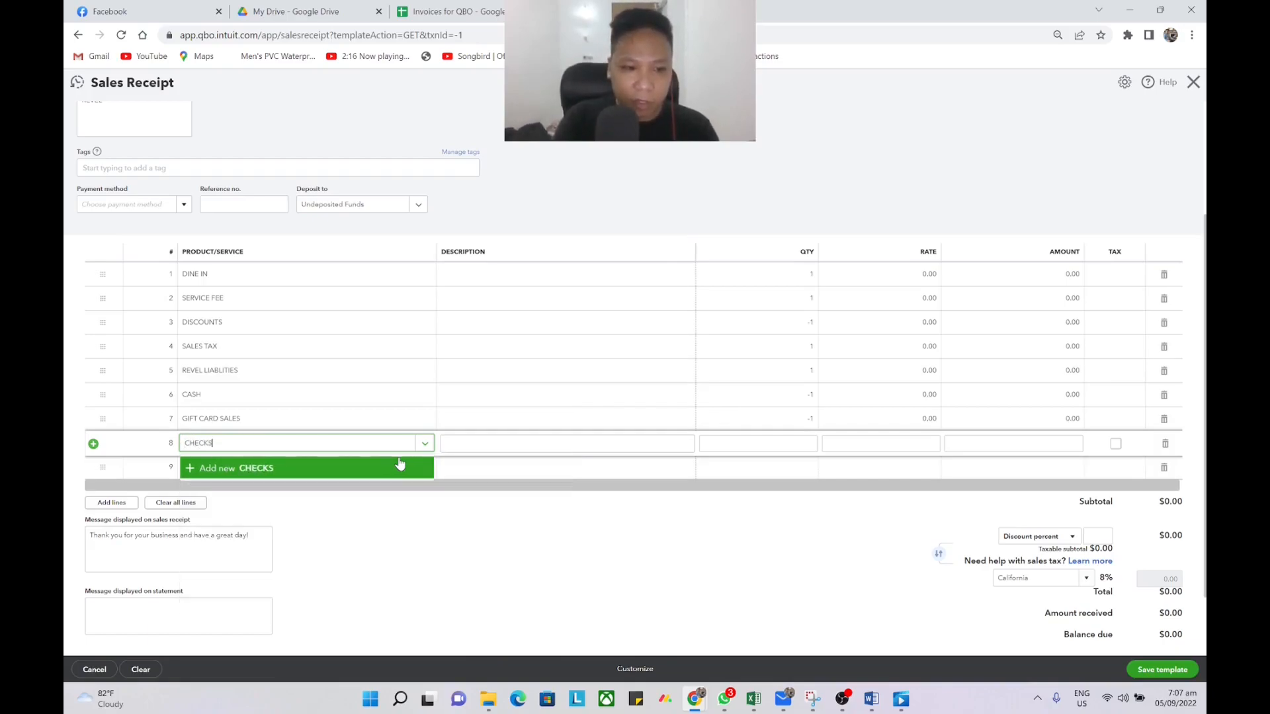
left_click(399, 464)
left_click(1065, 250)
Start a new income account for the CHECKS item and set its account type to Other Current Assets.
left_click(1136, 356)
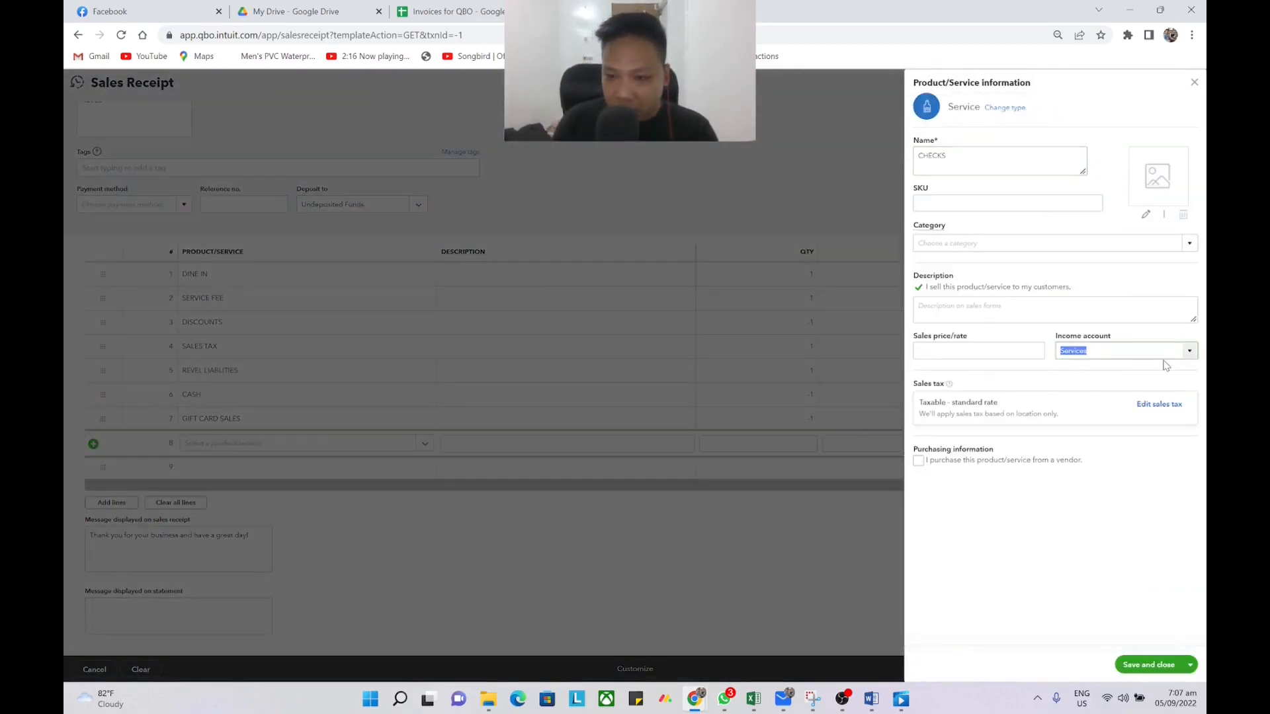
scroll(1151, 372, "up", 10)
left_click(991, 372)
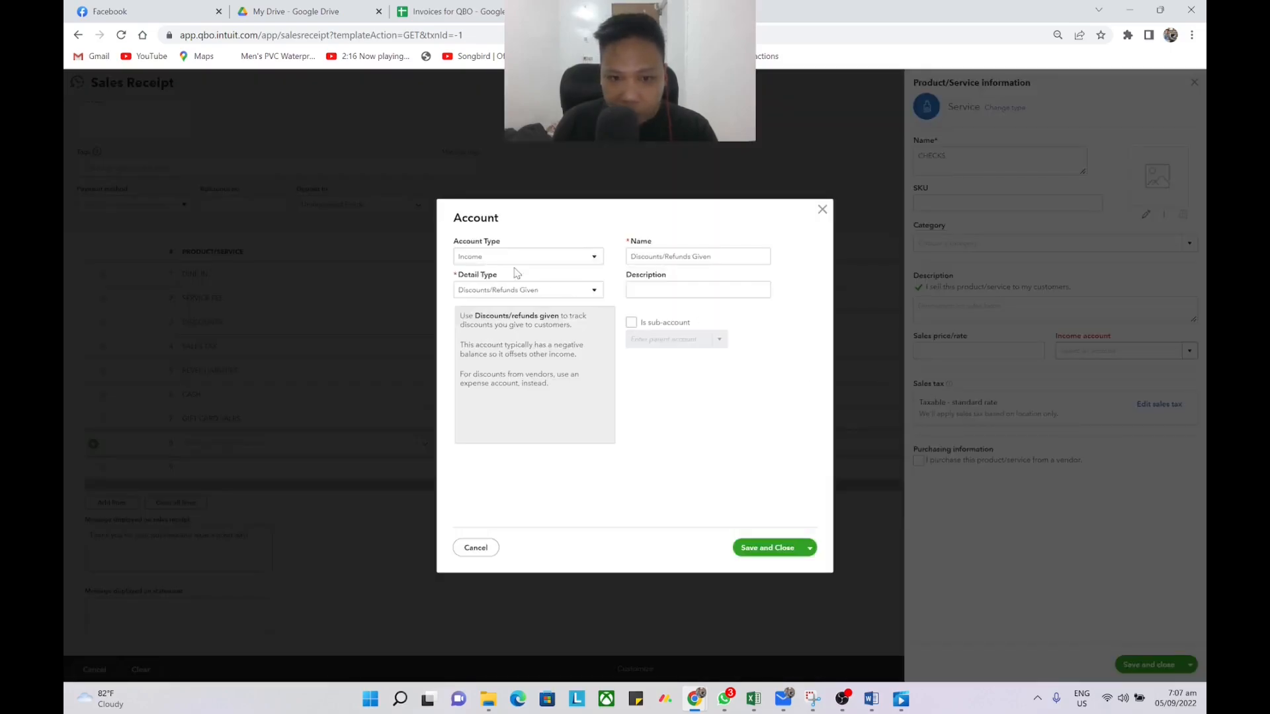
left_click(526, 258)
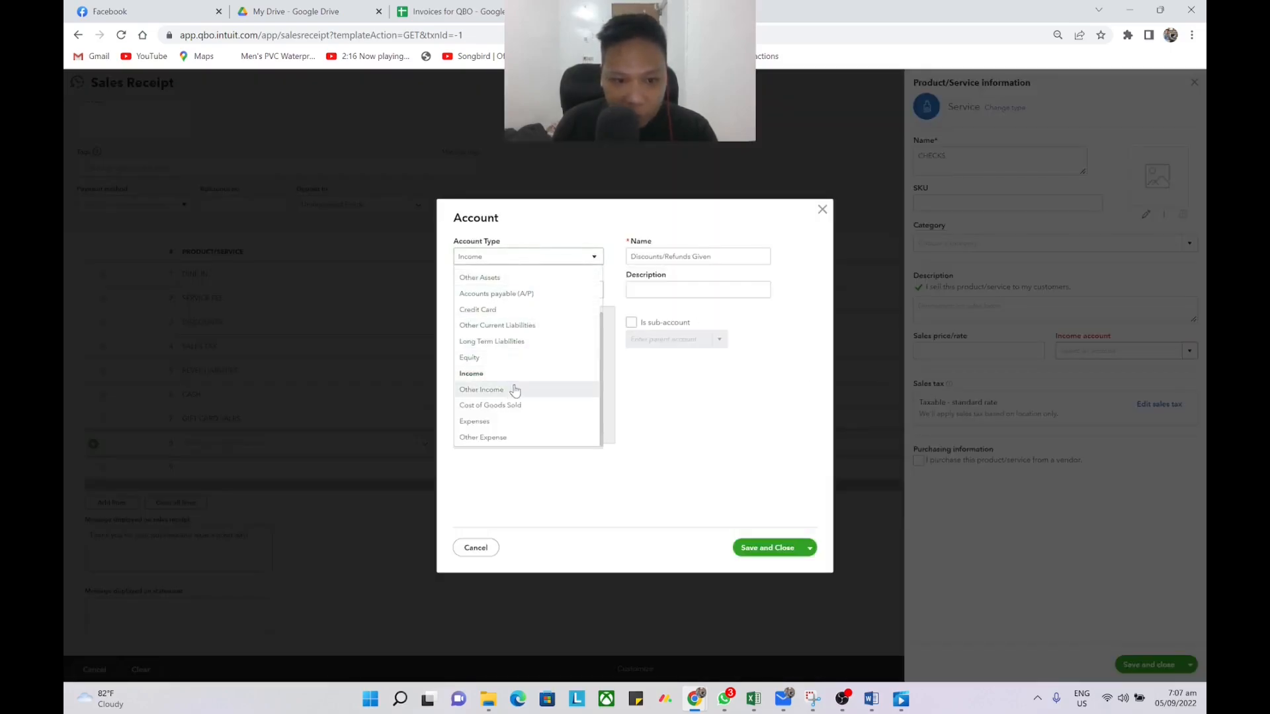
scroll(513, 330, "up", 2)
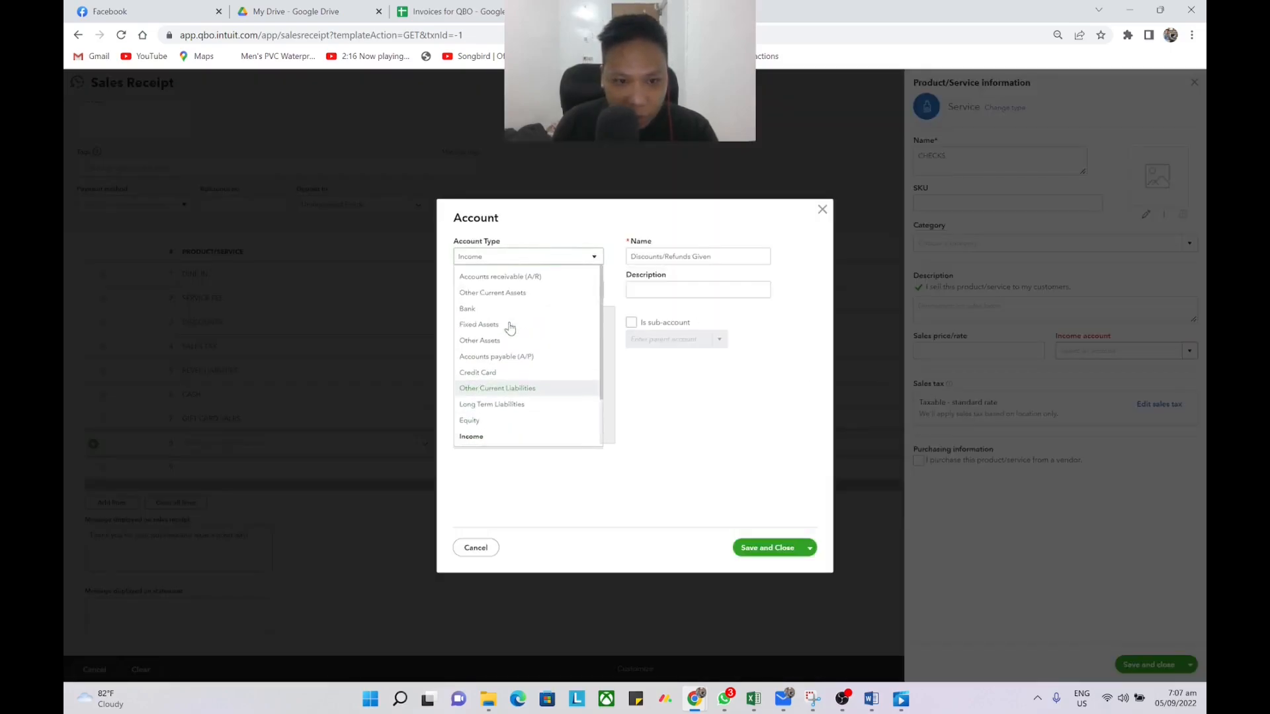
left_click(518, 298)
Set the new account's detail type to Other Current Assets and name it Undeposited Checks.
left_click(529, 290)
scroll(530, 397, "down", 2)
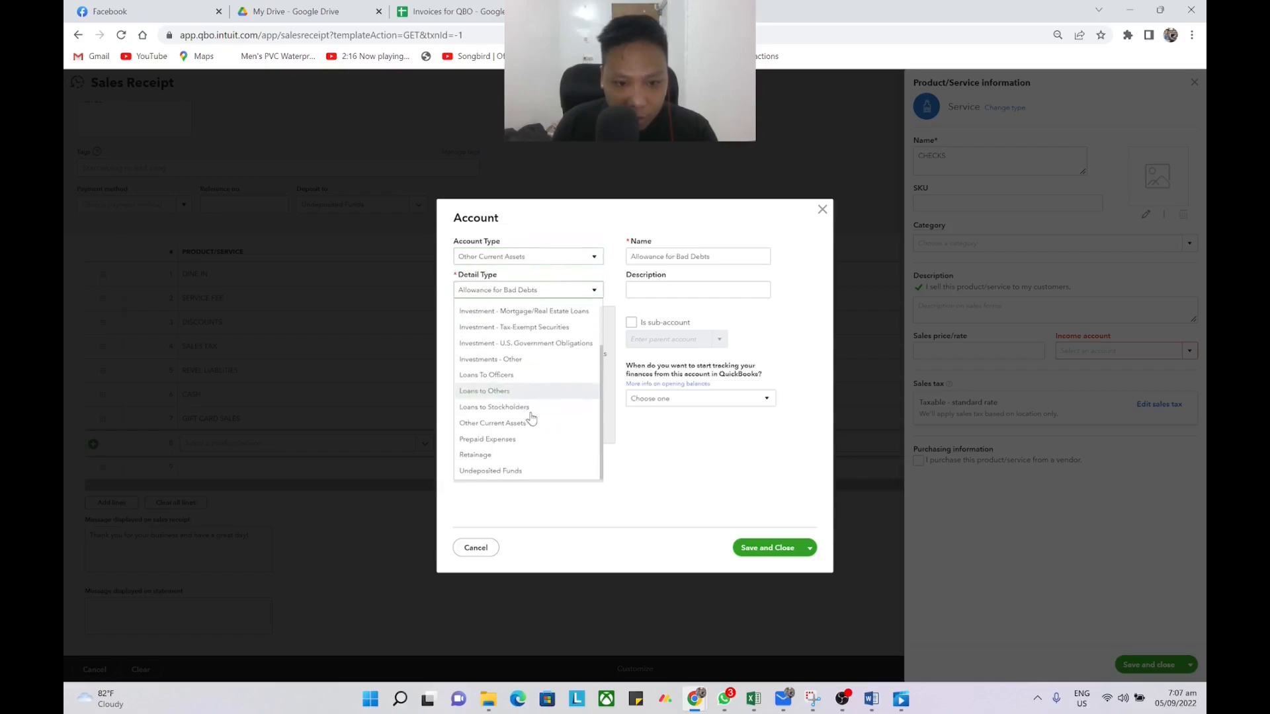
left_click(529, 423)
type("Undeposited Checks")
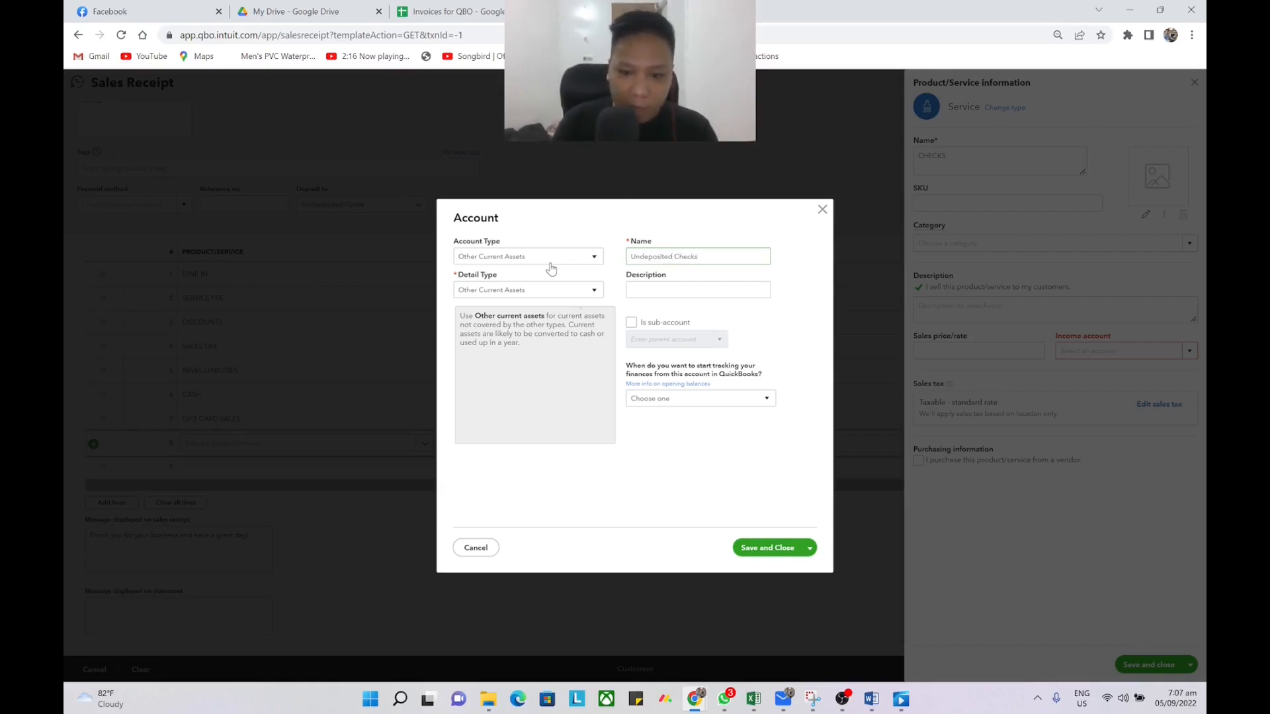
Save the account and the CHECKS item, setting the eighth line's quantity to -1 and toggling its tax setting.
left_click(767, 547)
left_click(1148, 664)
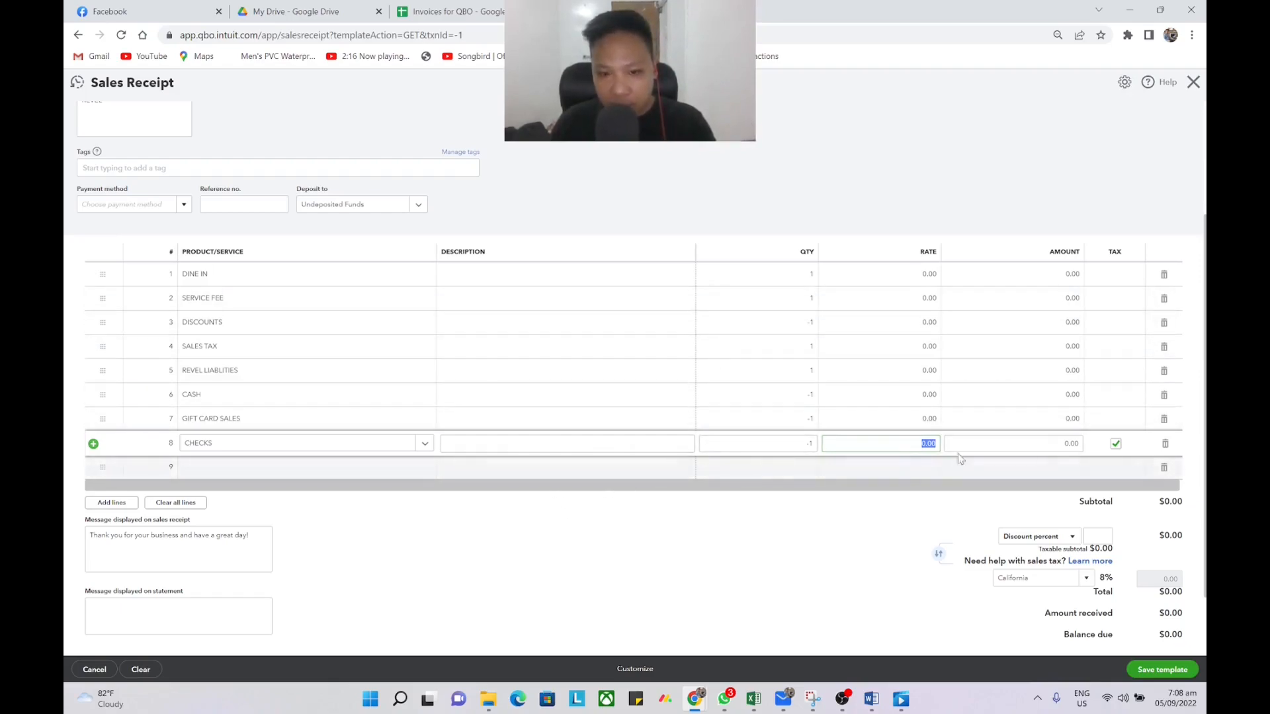
left_click(1115, 443)
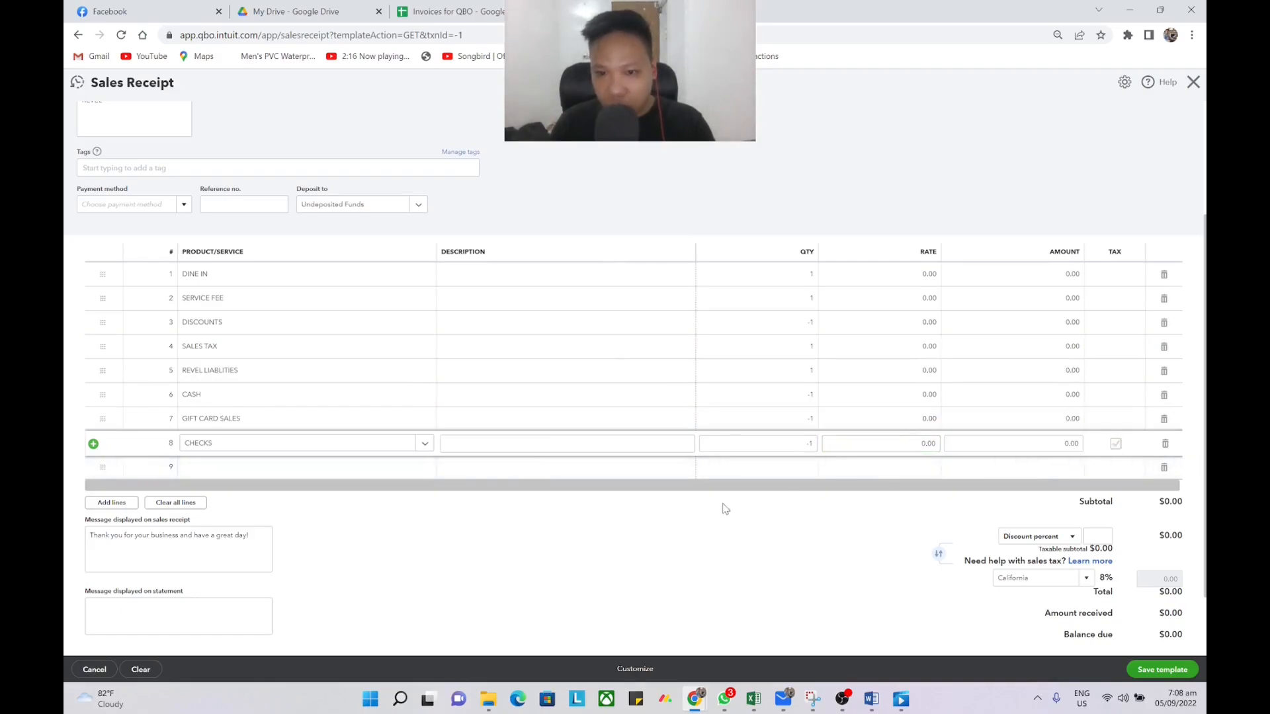
Compare the sales, liability and payment rows of the Revel summary in Excel with the sales receipt lines in QuickBooks.
key("alt+Tab")
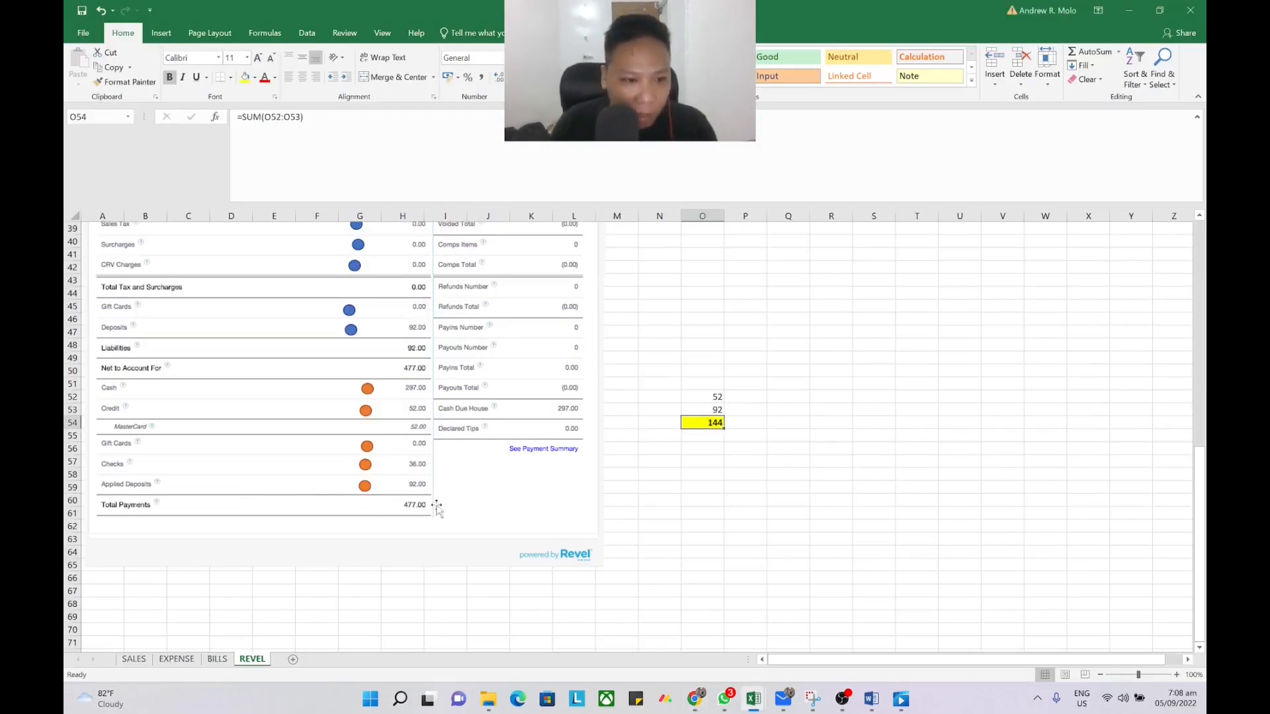
key("alt+Tab")
key("alt+Tab")
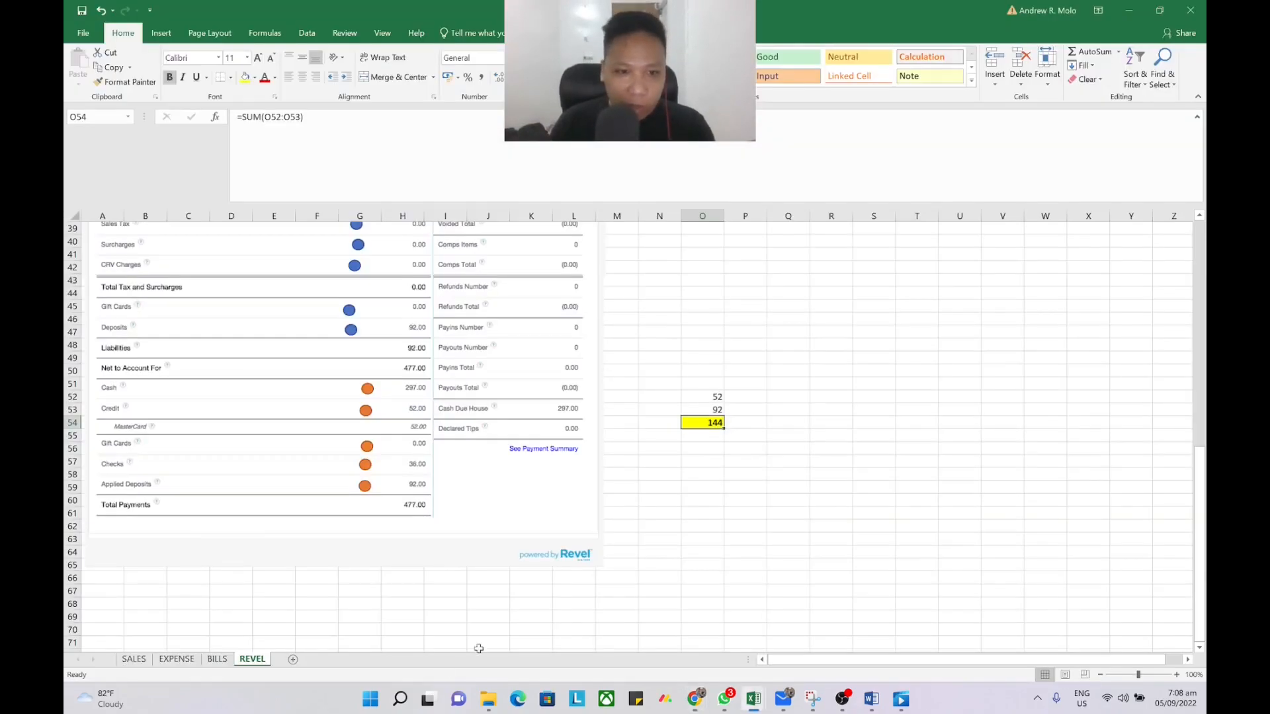
scroll(448, 401, "up", 5)
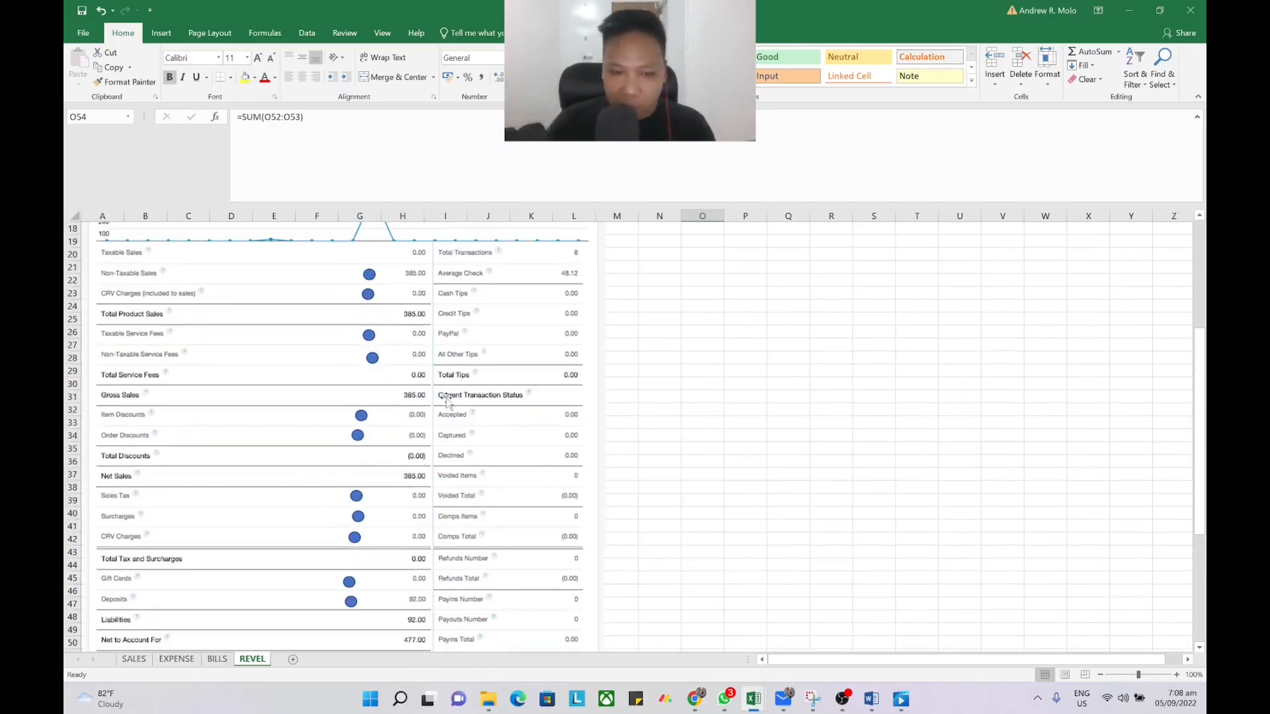
key("alt+Tab")
scroll(545, 276, "up", 5)
scroll(771, 349, "down", 5)
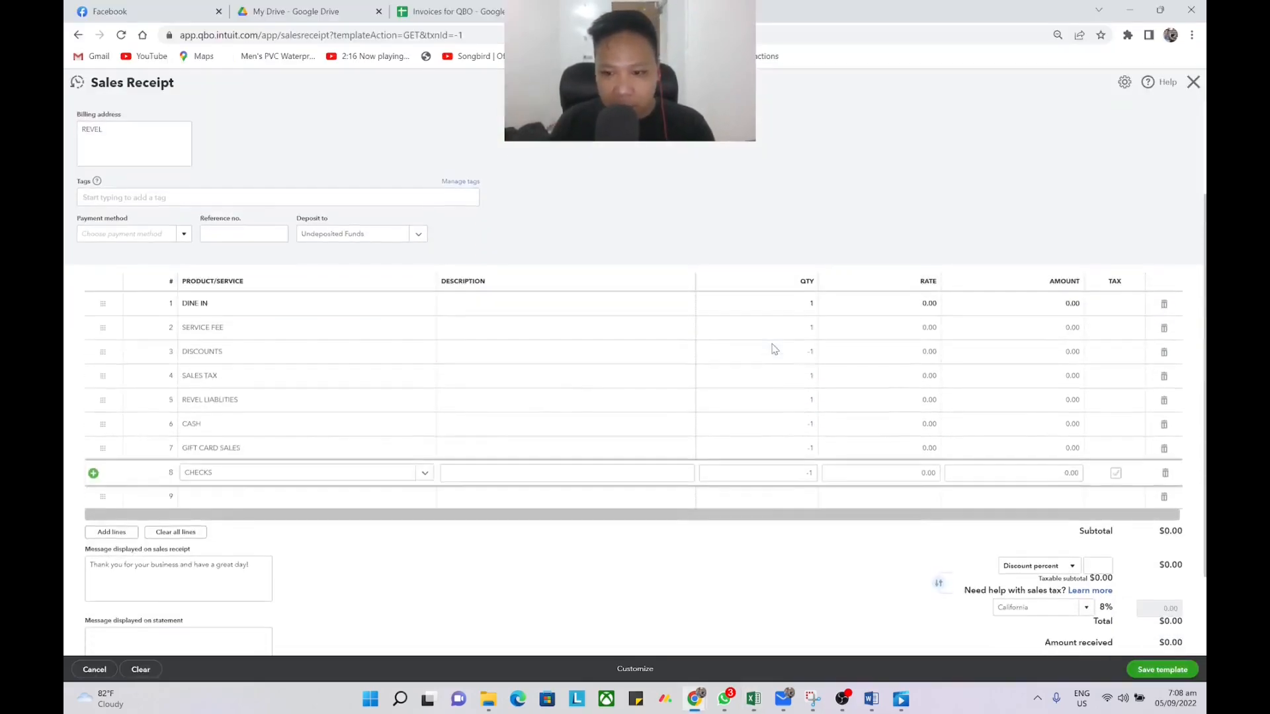
key("alt+Tab")
scroll(448, 537, "down", 4)
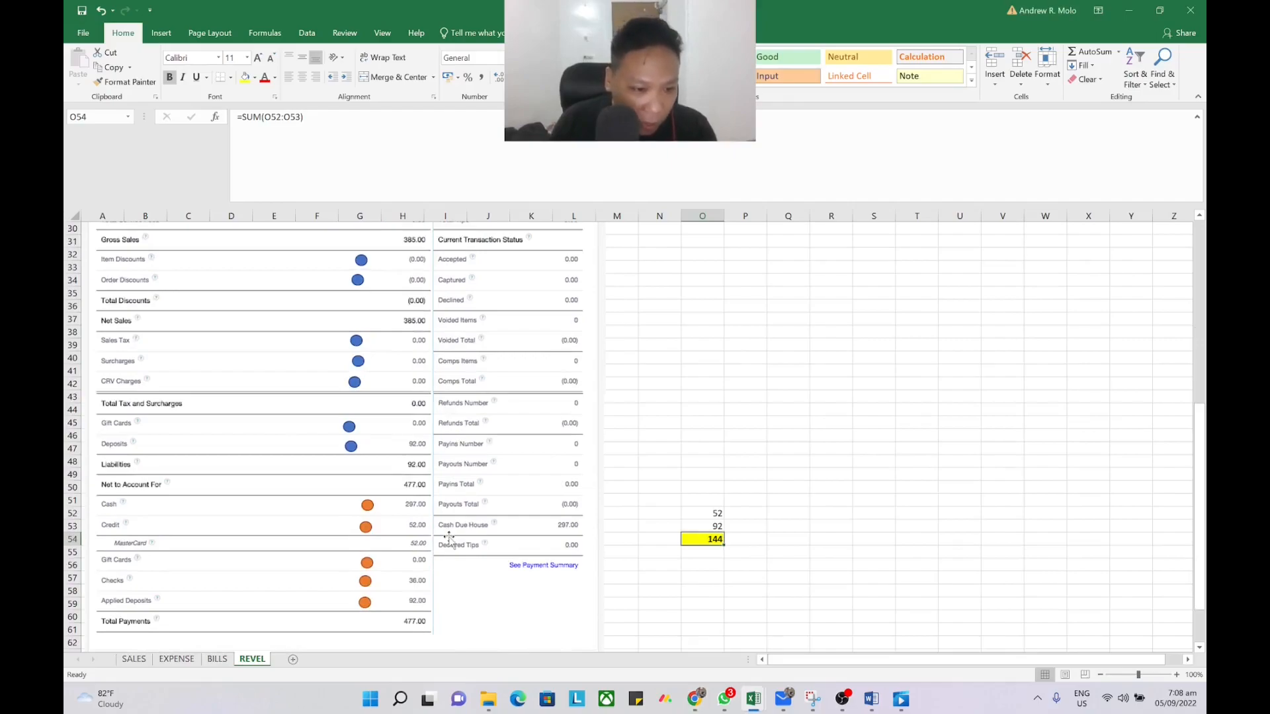
scroll(448, 537, "down", 2)
key("alt+Tab")
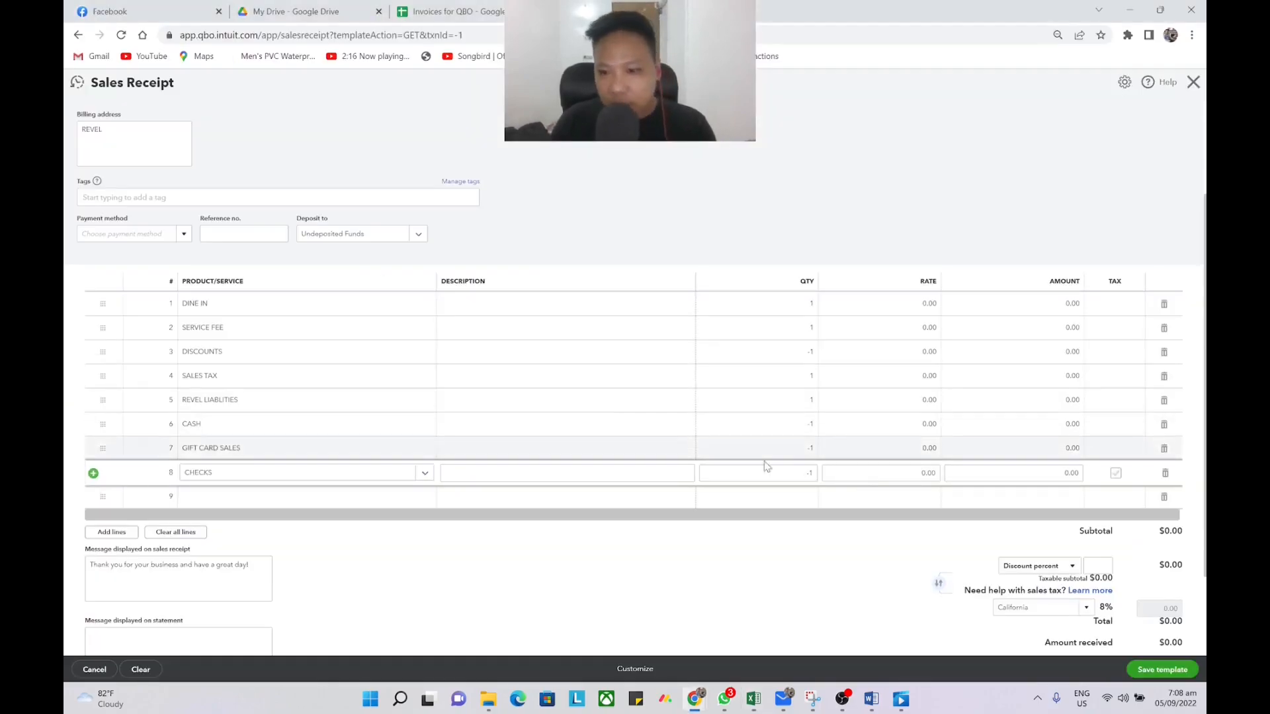
scroll(767, 462, "up", 3)
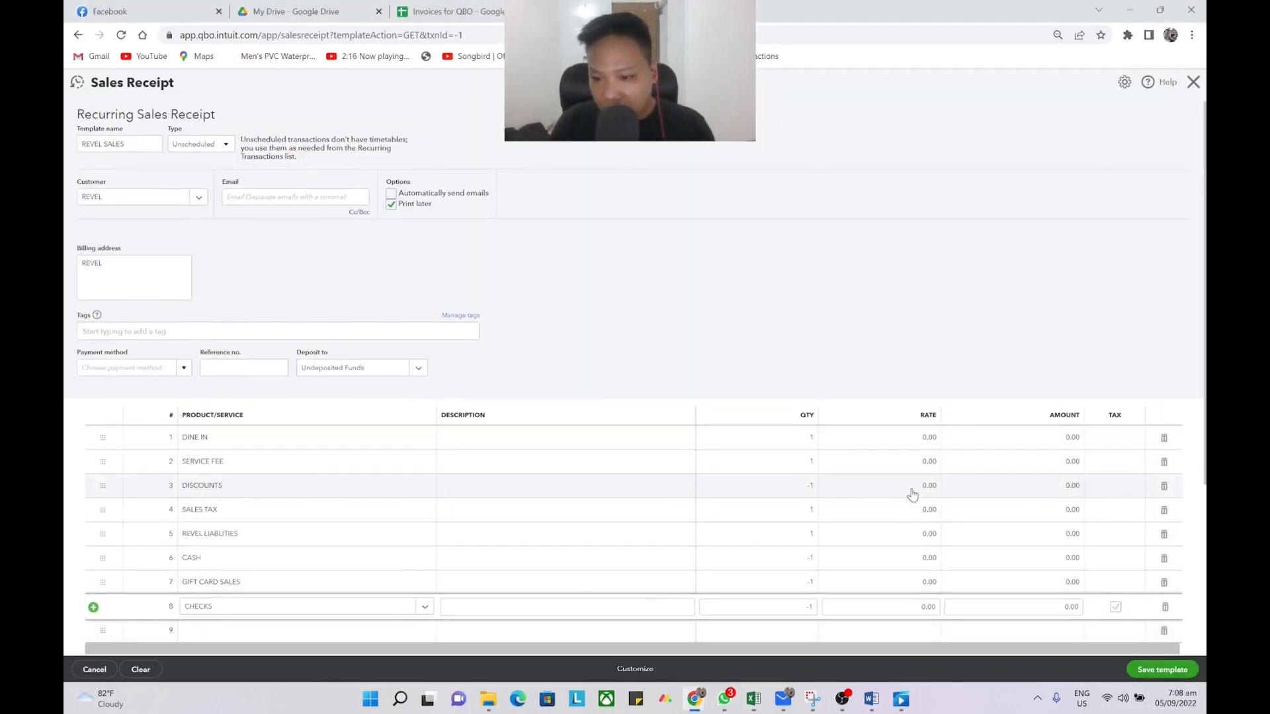
Save the recurring template and create a sales receipt from REVEL SALES in the recurring transactions list.
scroll(959, 529, "down", 1)
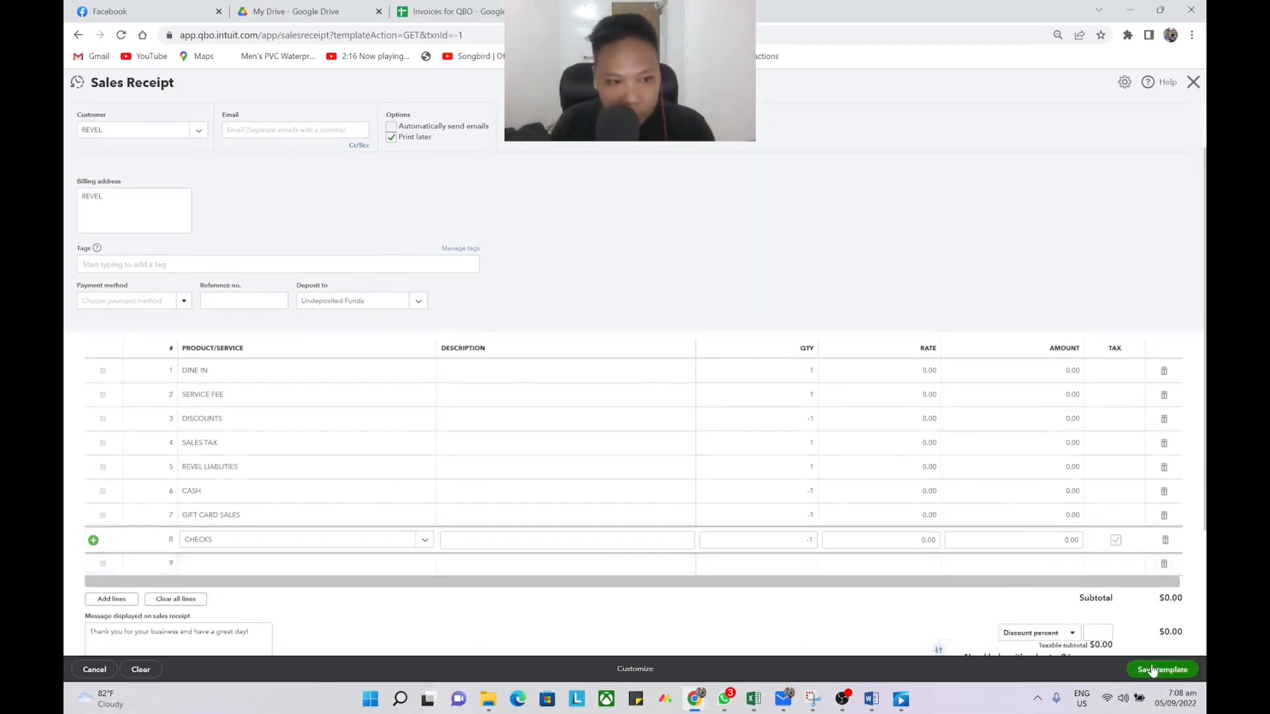
left_click(1151, 671)
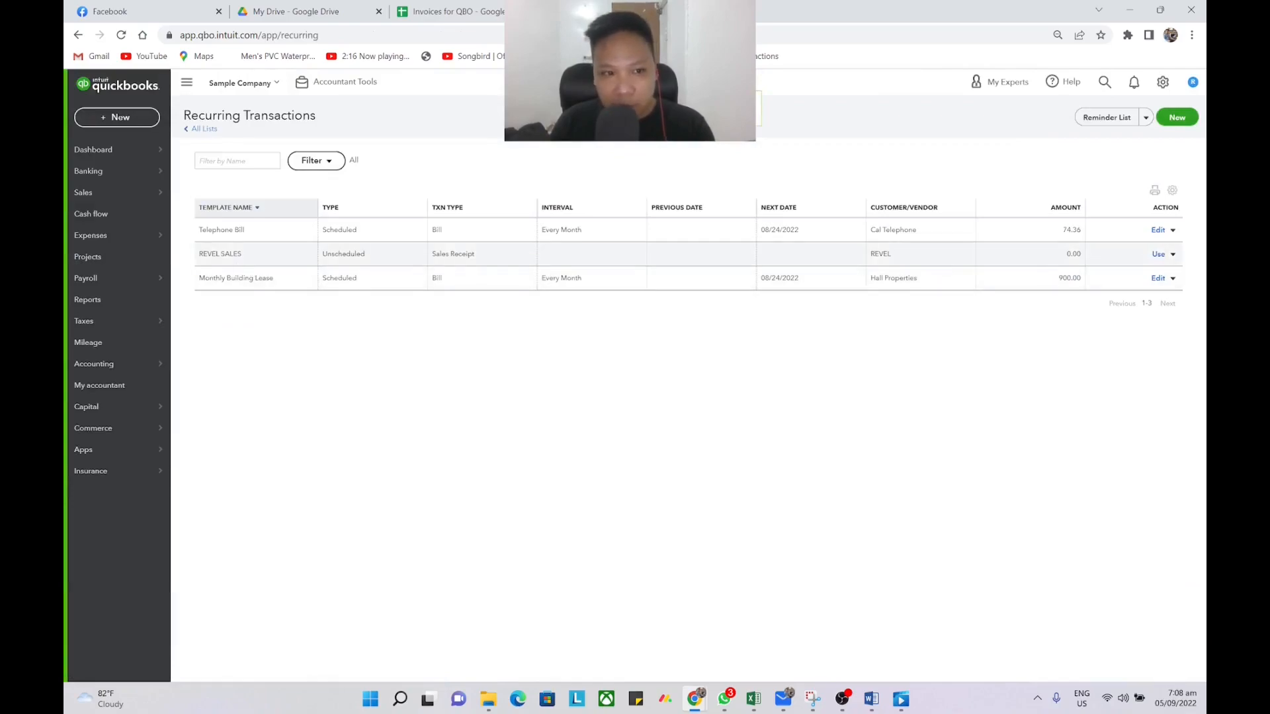
left_click(1157, 256)
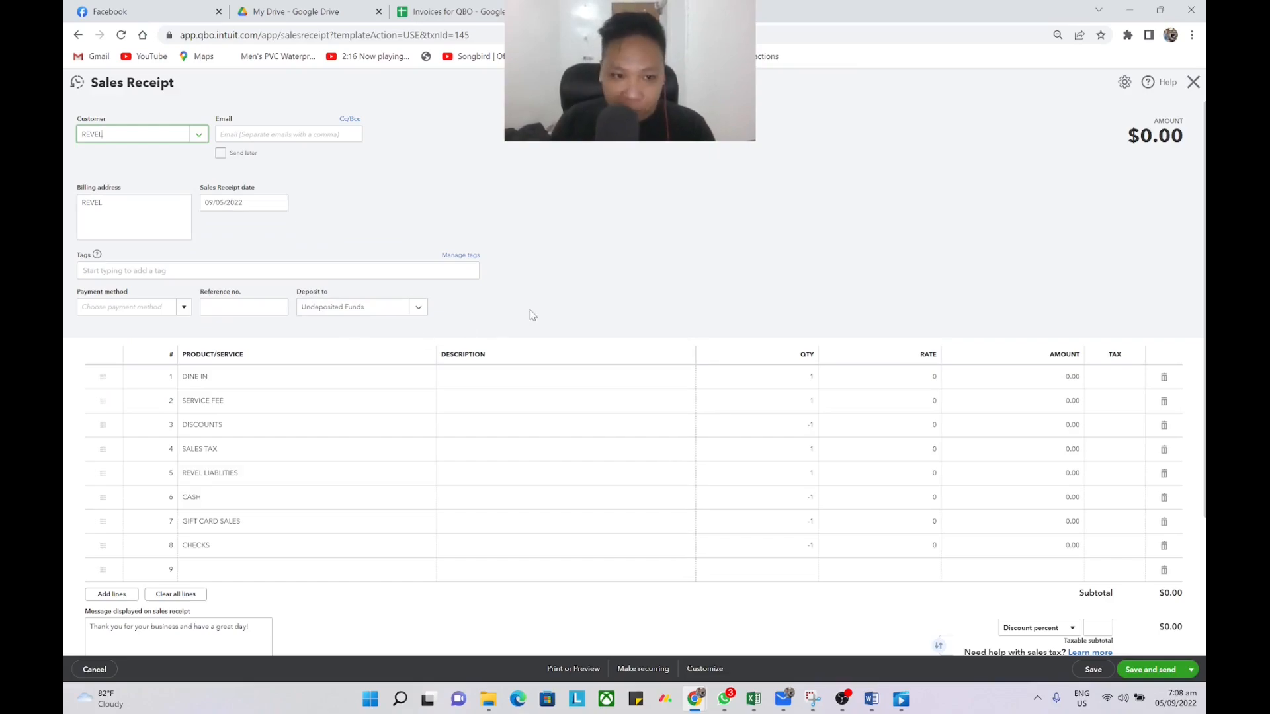
Set the sales receipt's deposit account to Checking.
left_click(418, 307)
scroll(370, 374, "up", 1)
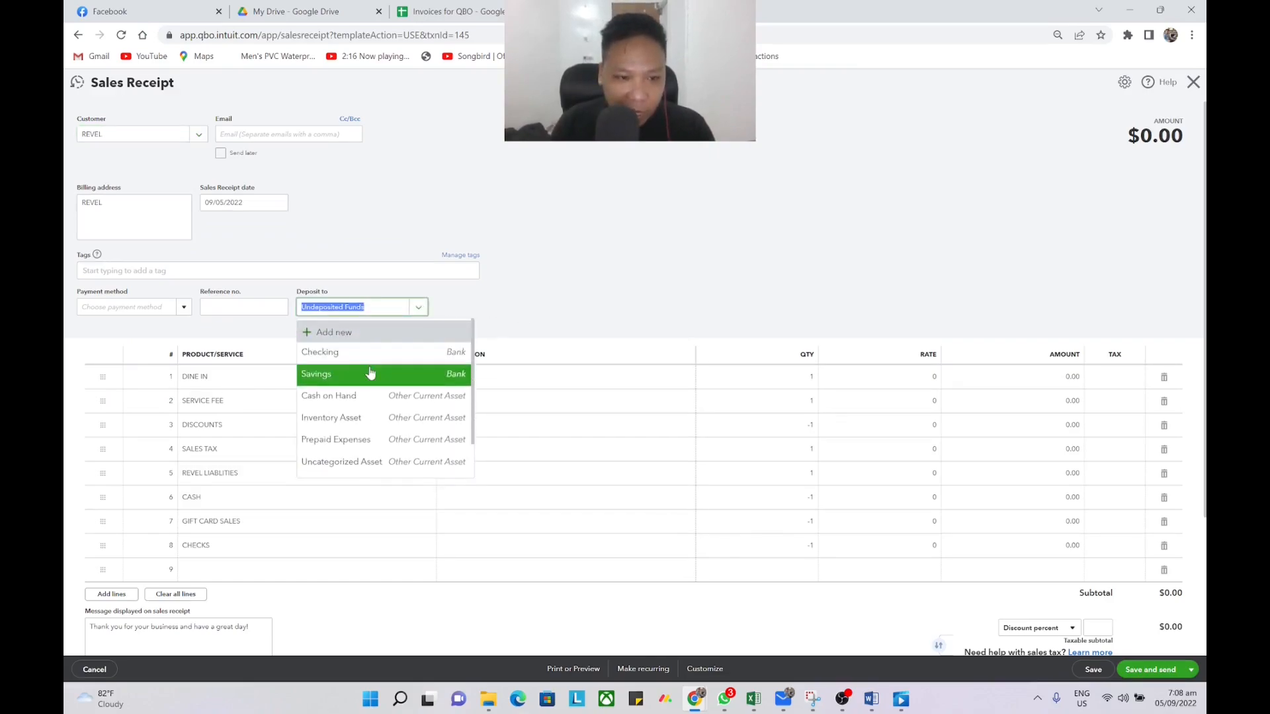
left_click(368, 354)
Look up Total Product Sales in the Excel Revel summary and set the DINE IN line's rate to 385 in QuickBooks.
key("alt+Tab")
scroll(617, 373, "up", 12)
scroll(293, 379, "down", 4)
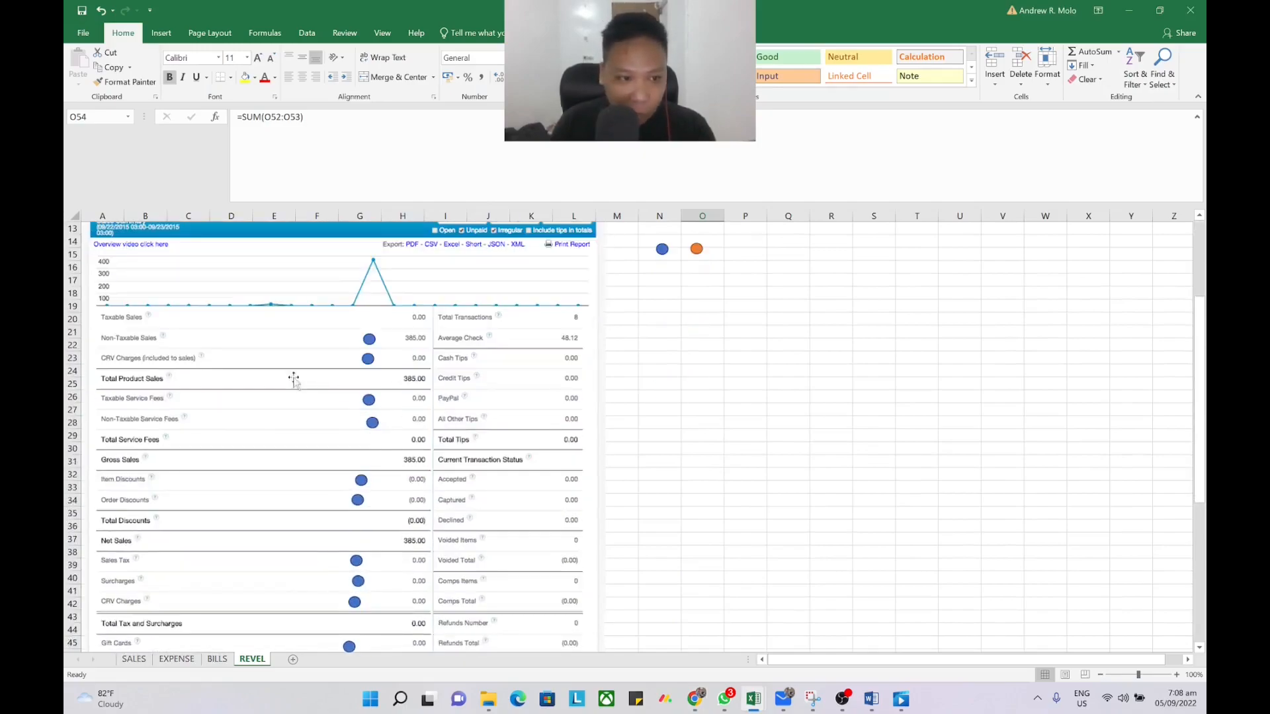
key("alt+Tab")
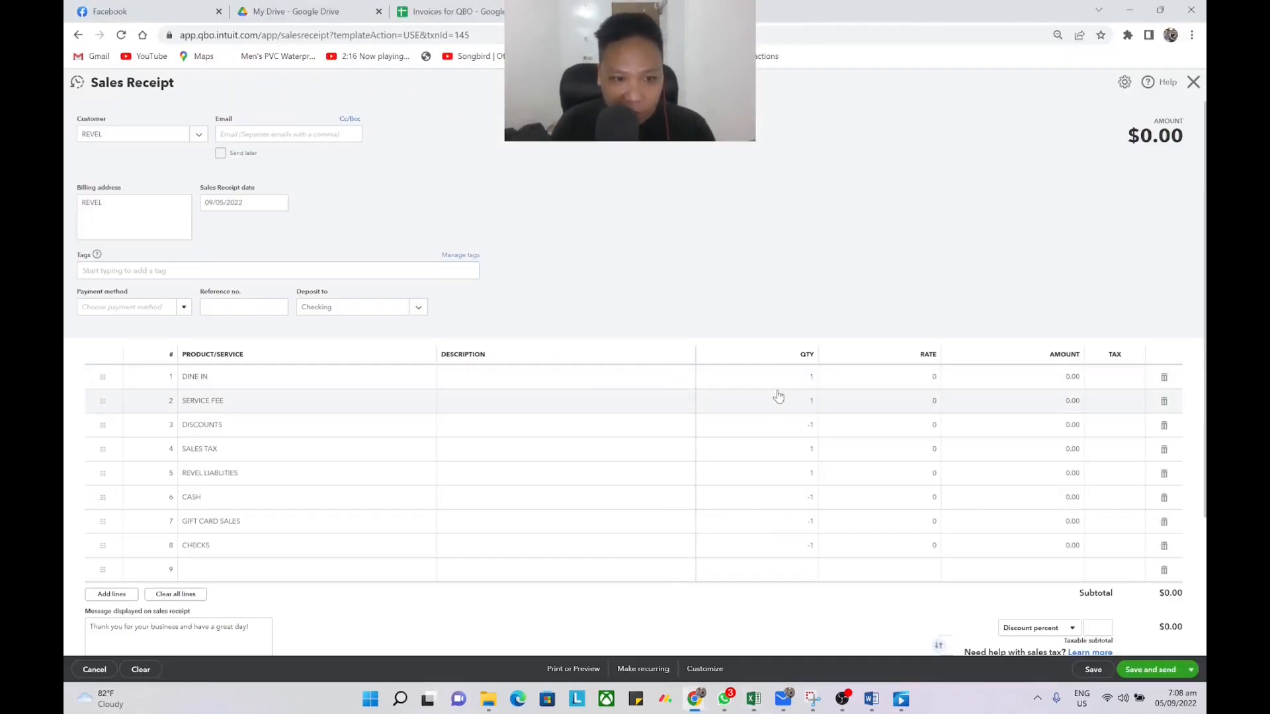
left_click(885, 386)
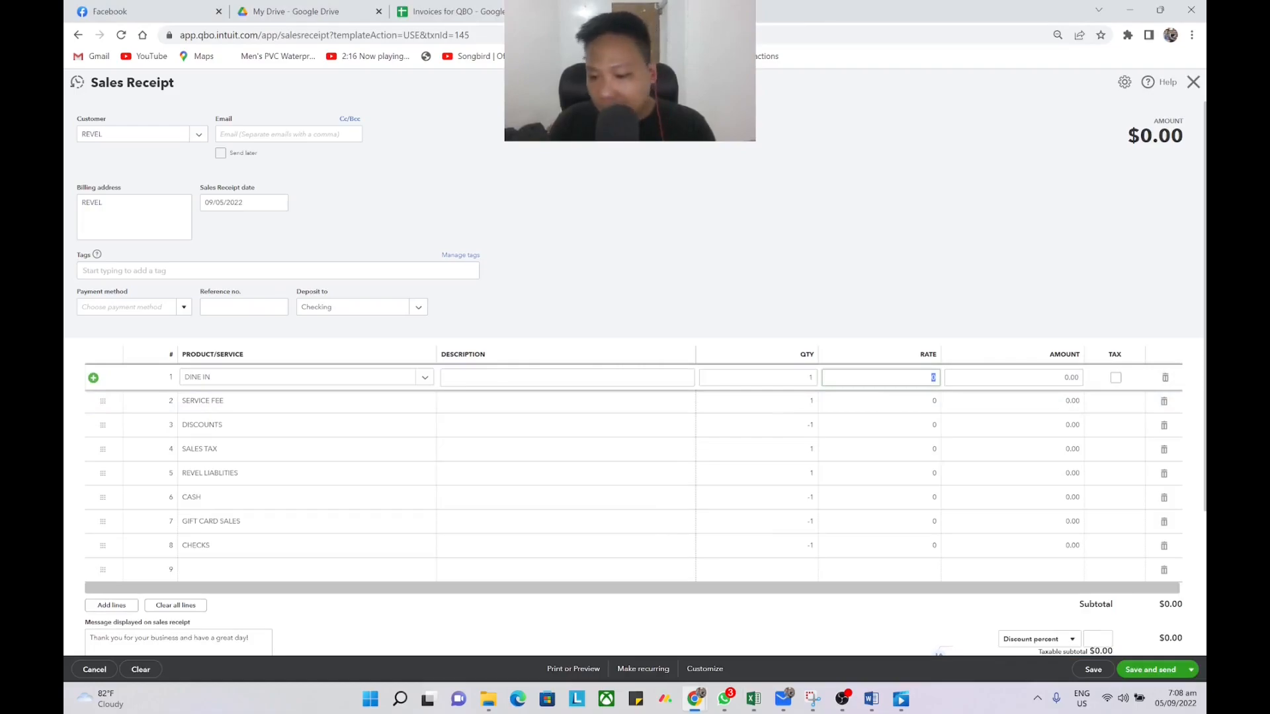
key("alt+Tab")
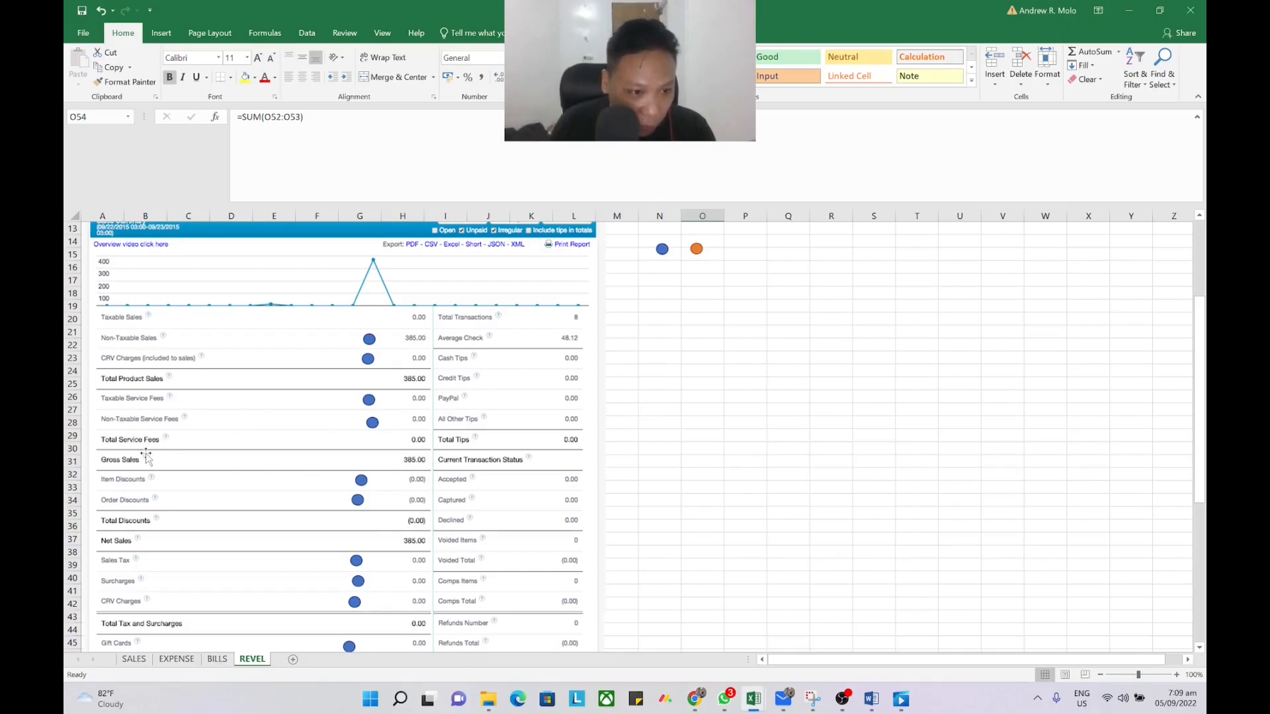
key("alt+Tab")
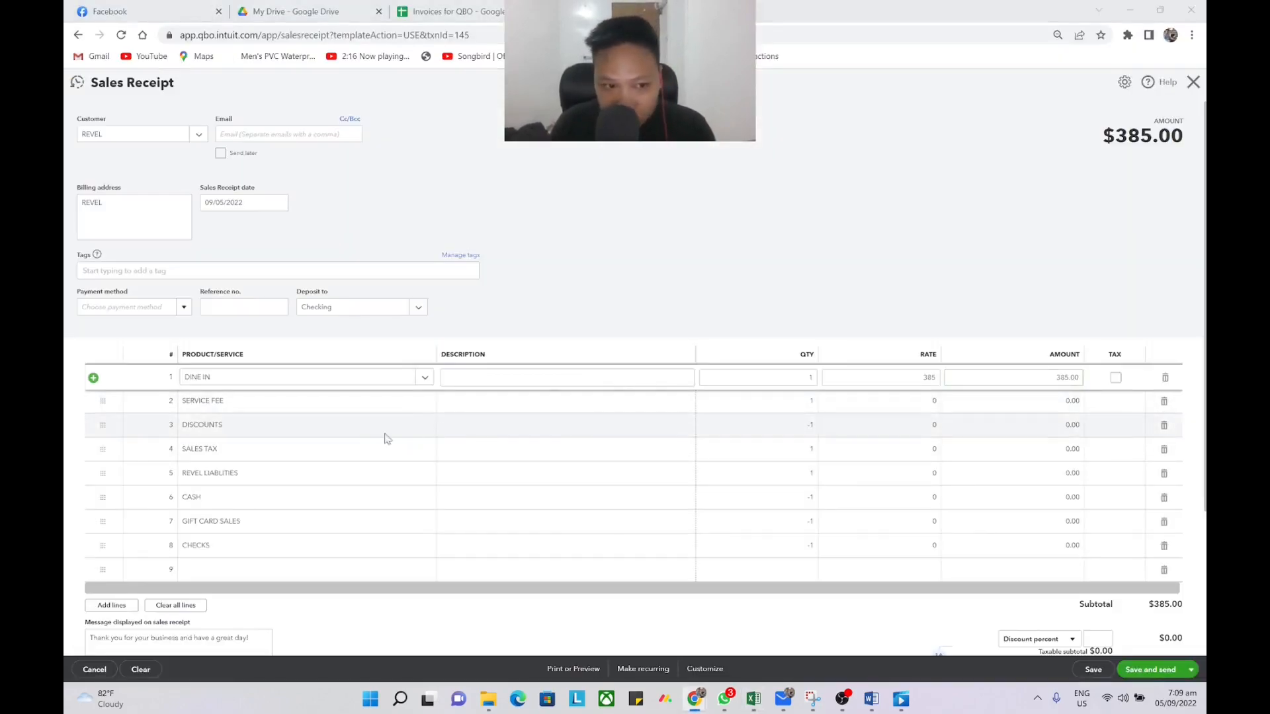
Compare the service fee, discount, tax and net sales rows of the Revel summary in Excel with the QuickBooks receipt lines.
key("alt+Tab")
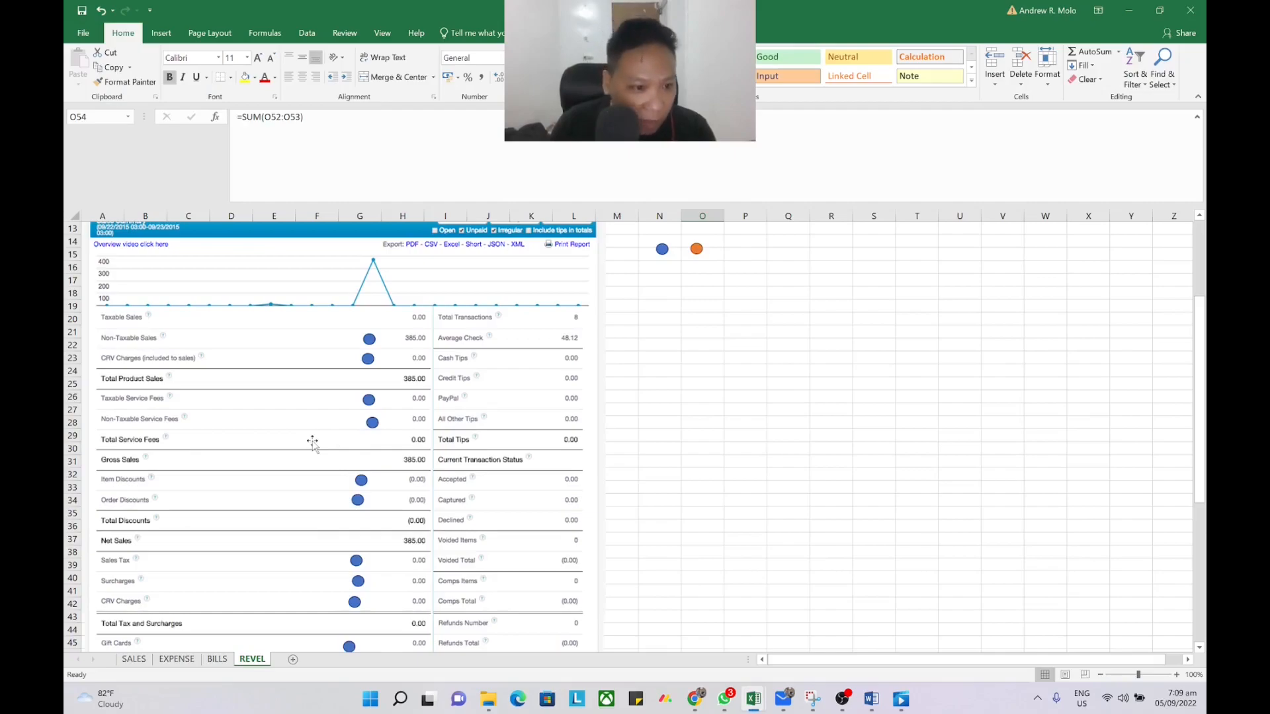
scroll(312, 441, "down", 1)
scroll(429, 425, "down", 1)
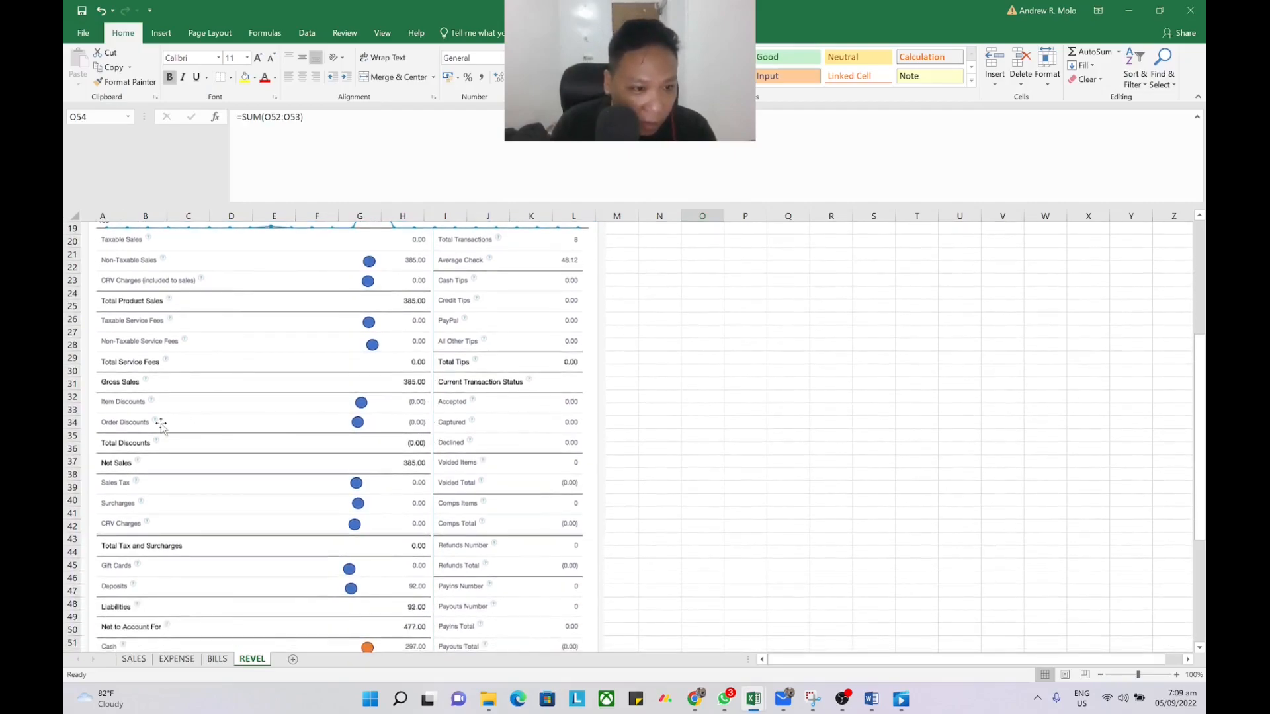
scroll(162, 427, "down", 3)
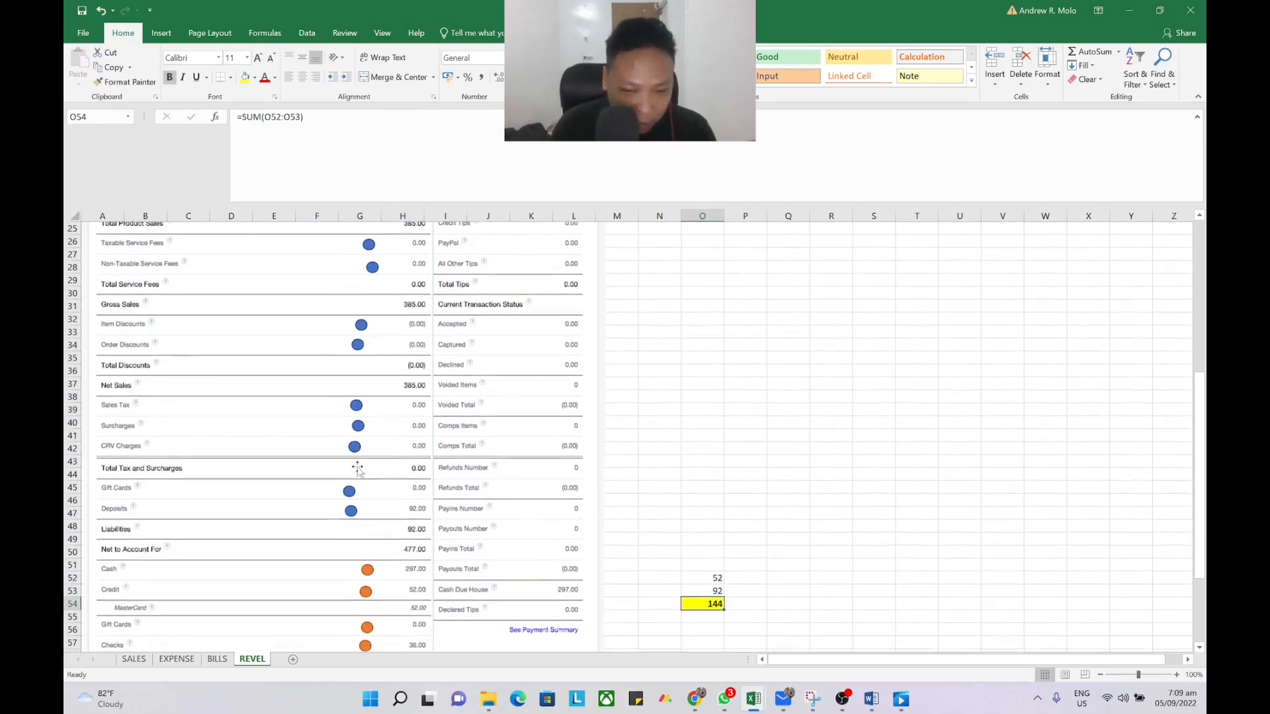
key("alt+Tab")
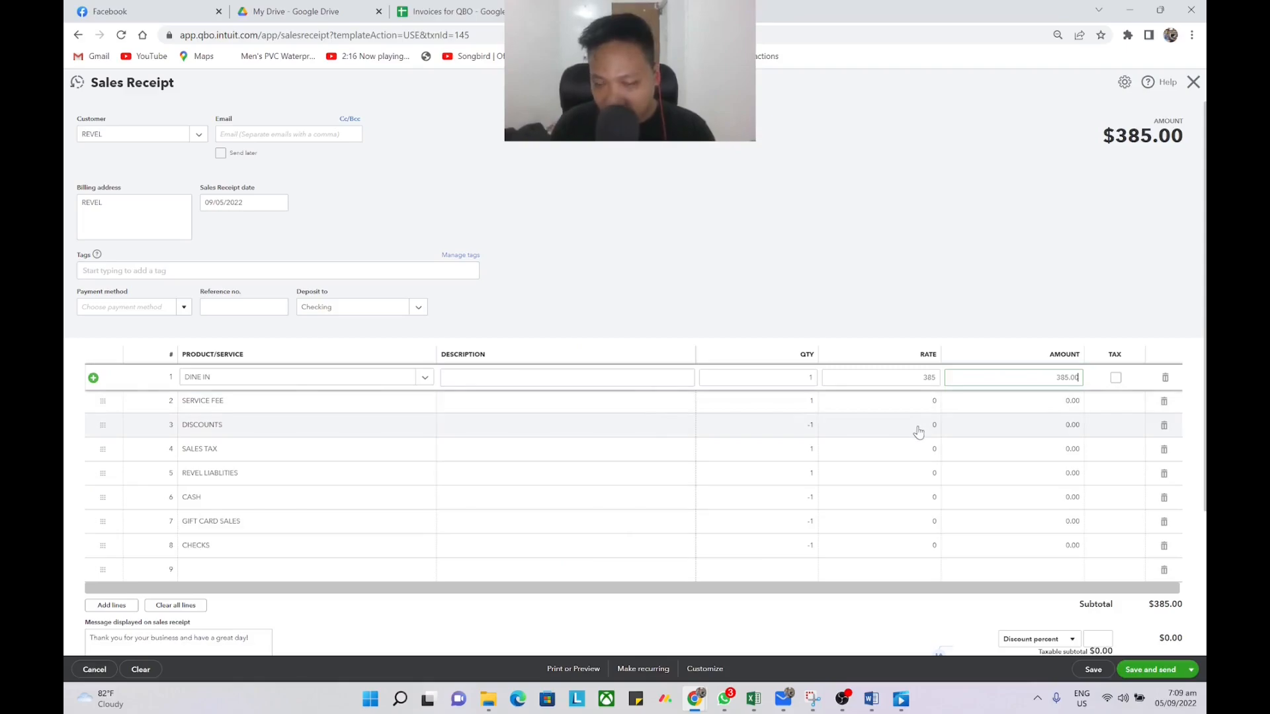
key("alt+Tab")
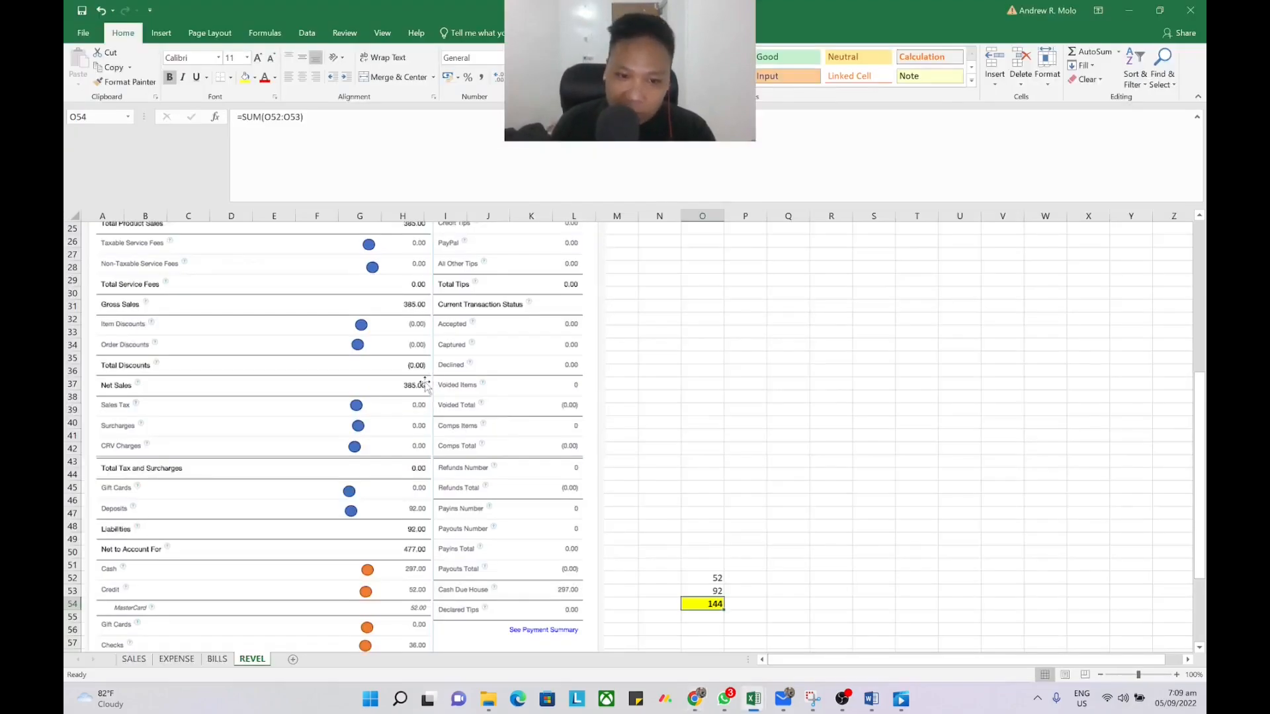
key("alt+Tab")
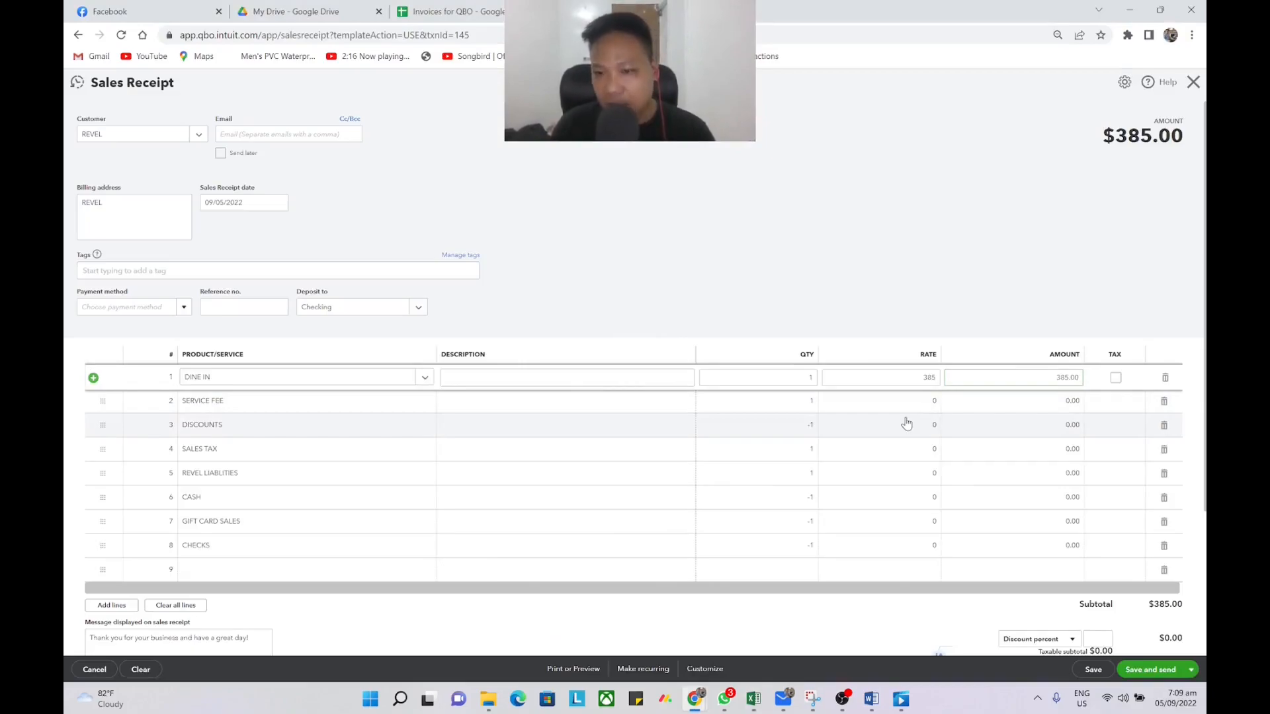
Check the discount and liability rows in the Excel Revel summary and enter -1 as the DISCOUNTS line's quantity in QuickBooks.
left_click(790, 432)
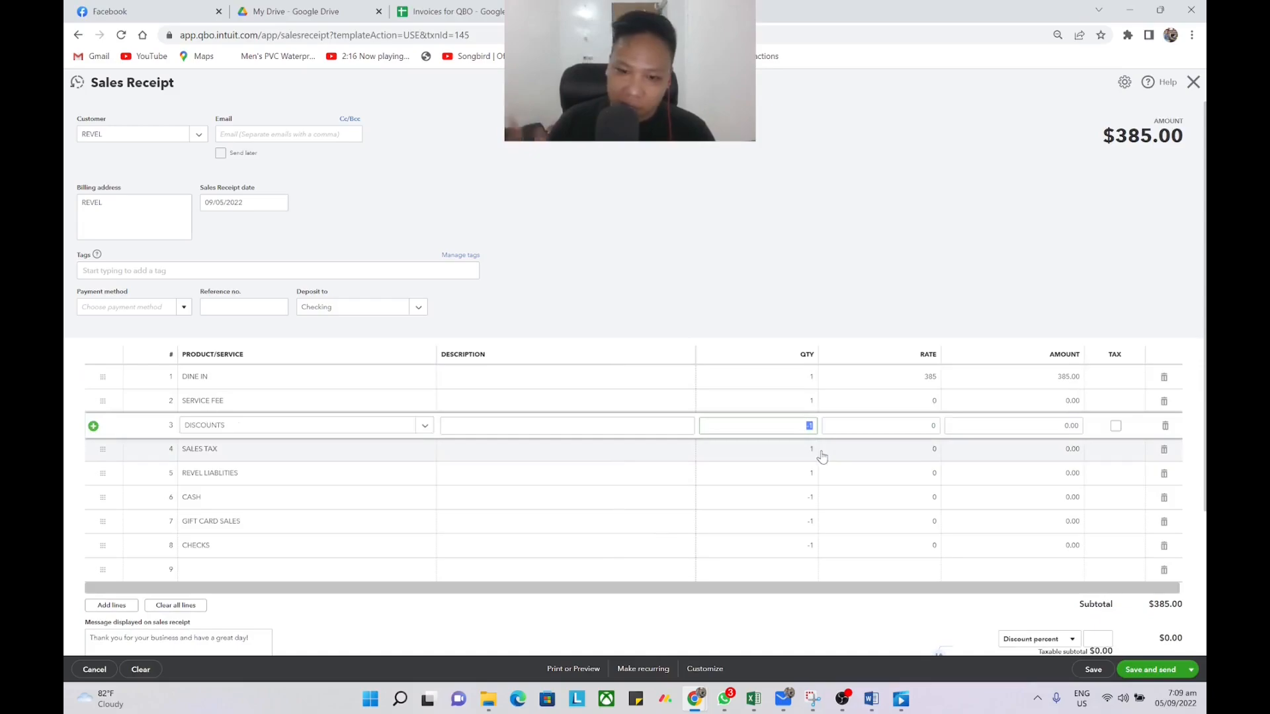
key("alt+Tab")
scroll(407, 490, "down", 1)
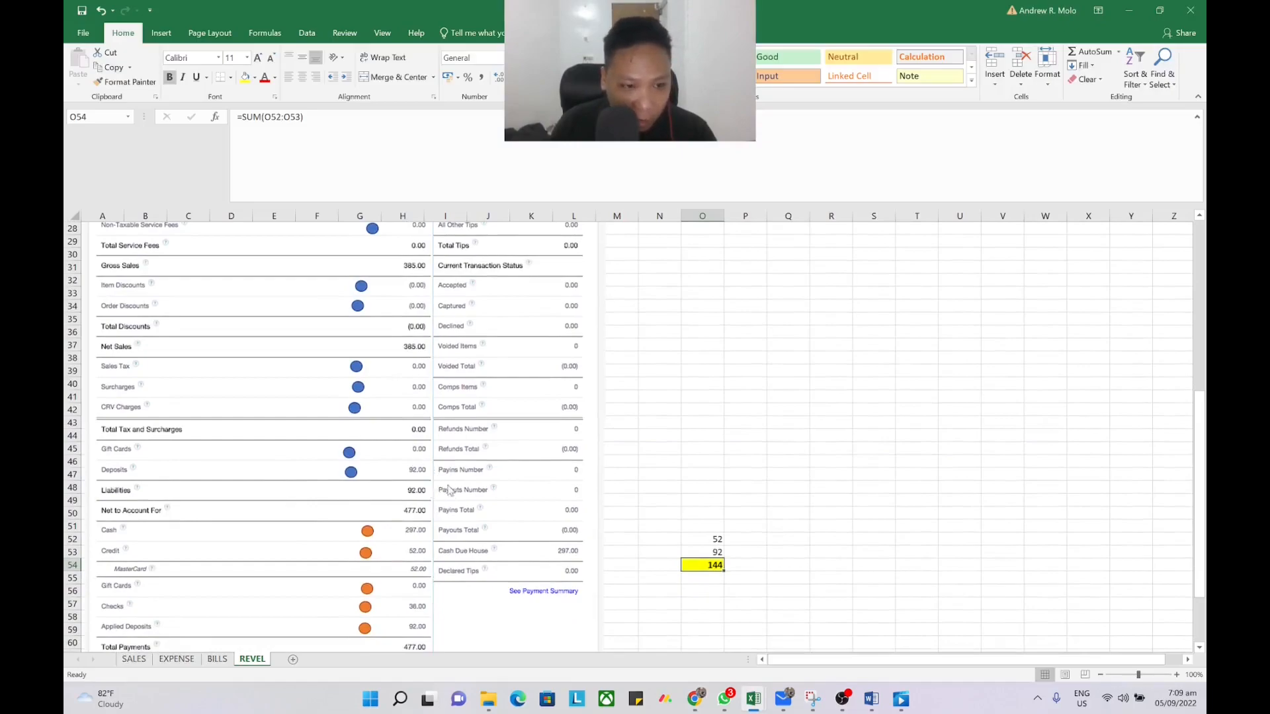
key("alt+Tab")
key("alt+Tab")
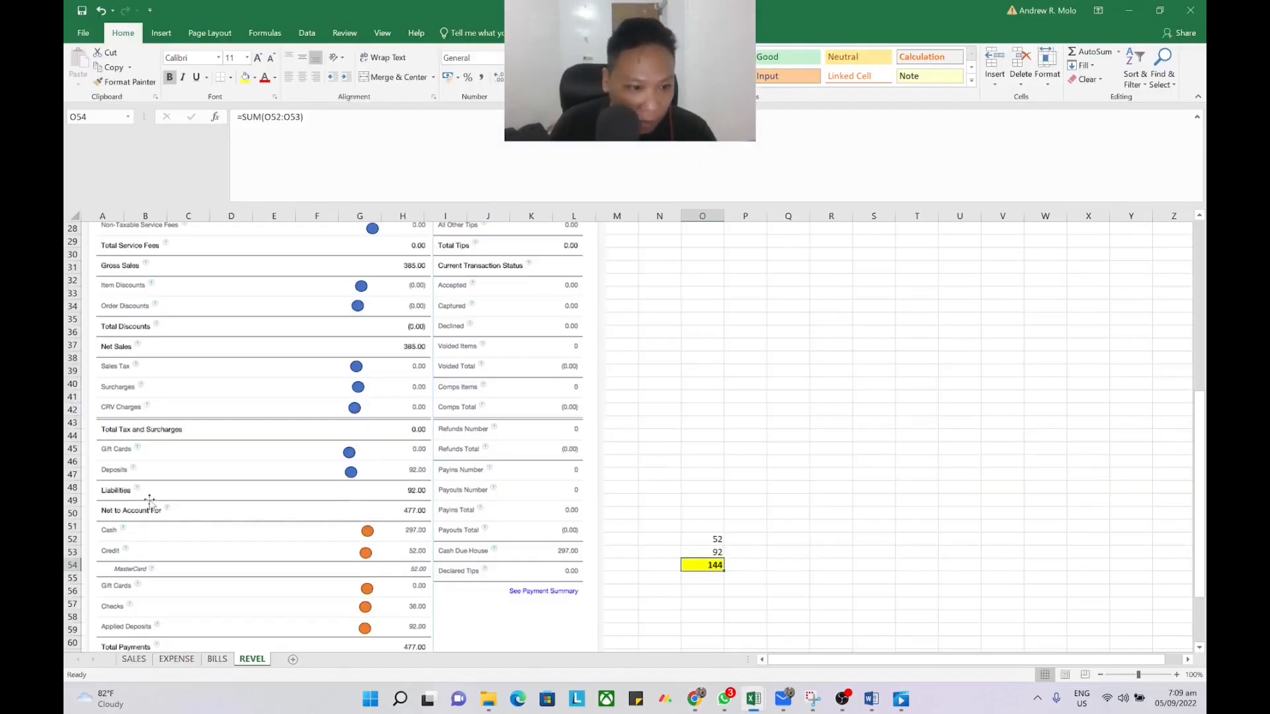
key("alt+Tab")
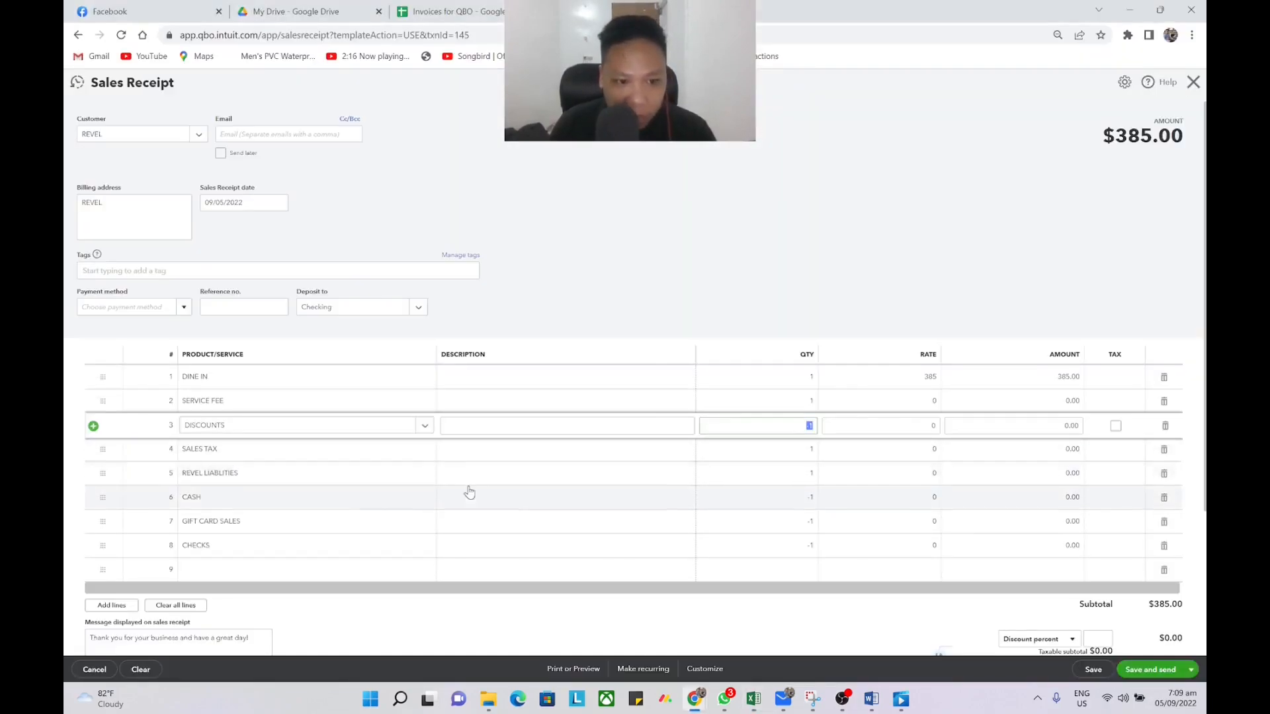
type("-1")
Set the REVEL LIABLITIES line's rate to 92 and compare the receipt subtotal with Net to Account For in Excel.
left_click(853, 472)
key("Tab")
key("alt+Tab")
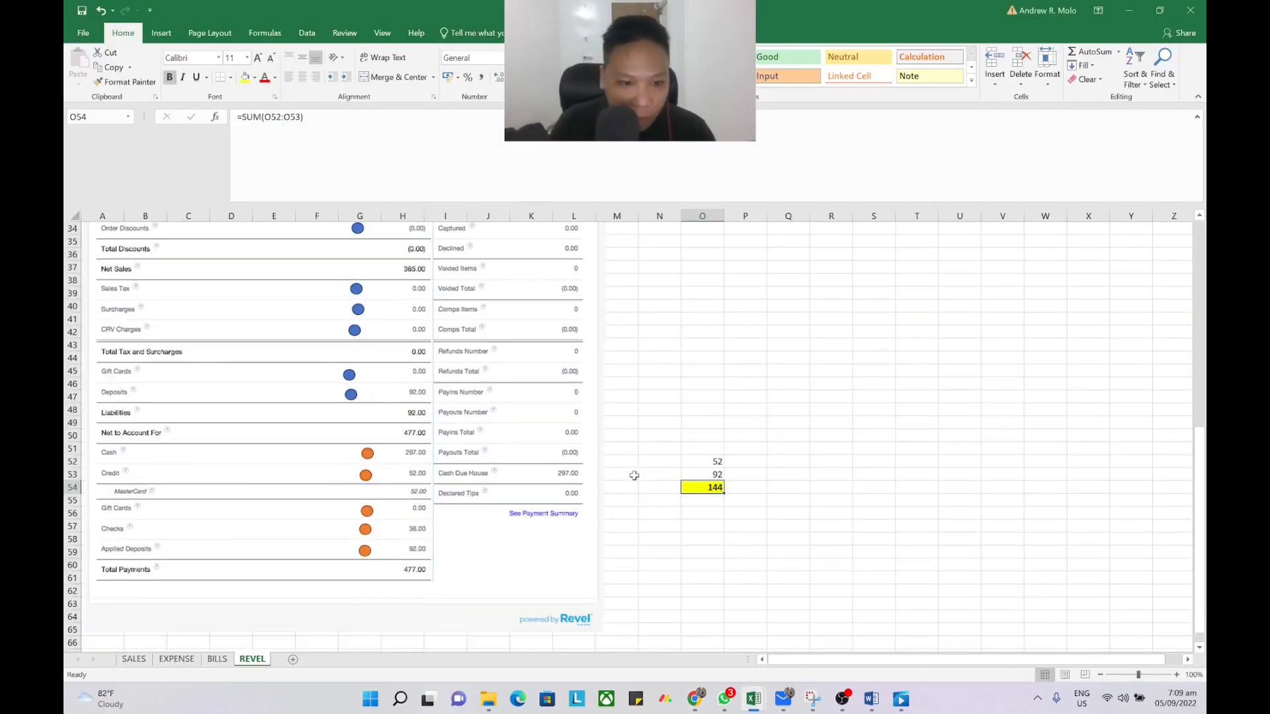
key("alt+Tab")
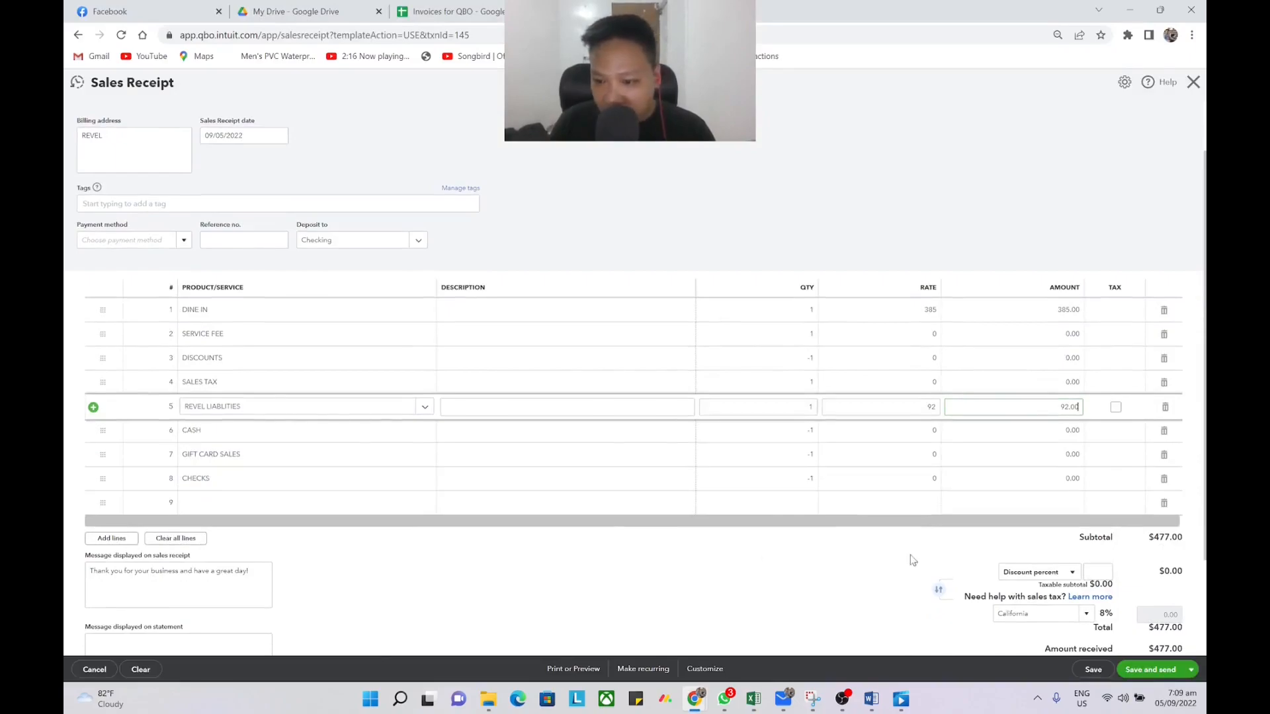
key("alt+Tab")
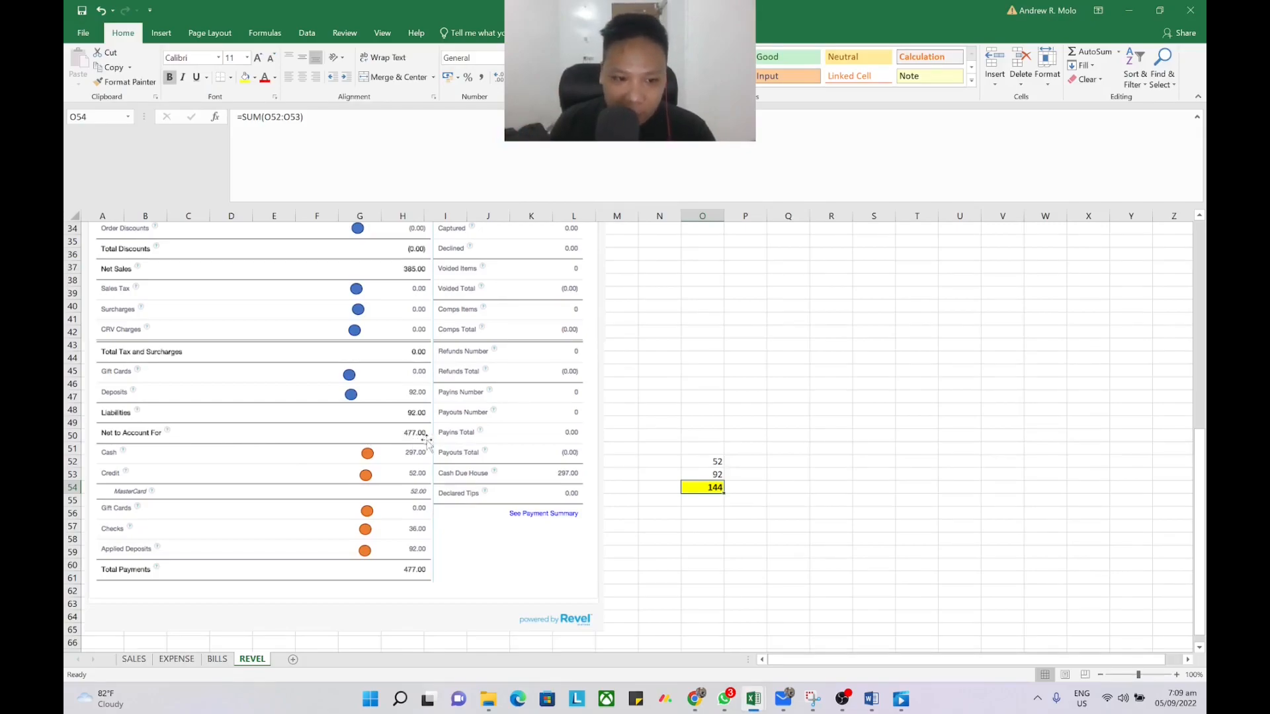
key("alt+Tab")
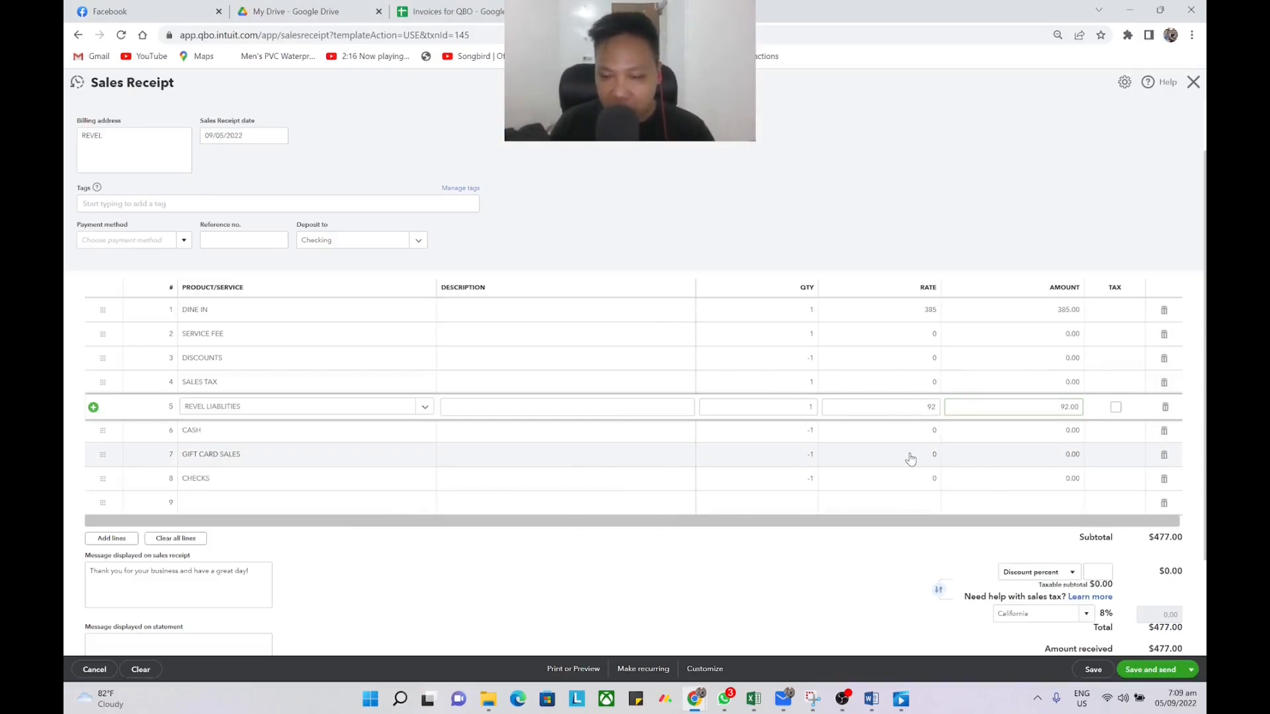
Look up the cash payment in the Revel summary and set the CASH line's rate to 297.
key("alt+Tab")
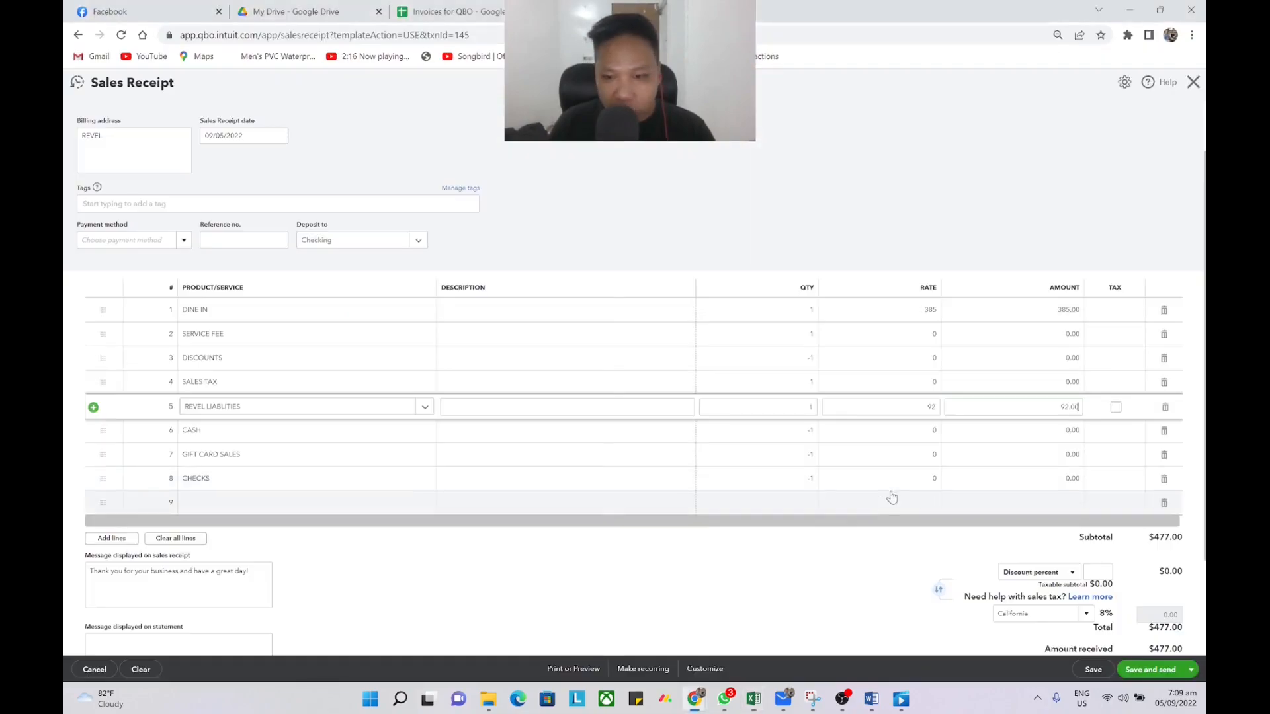
key("alt+Tab")
left_click(909, 437)
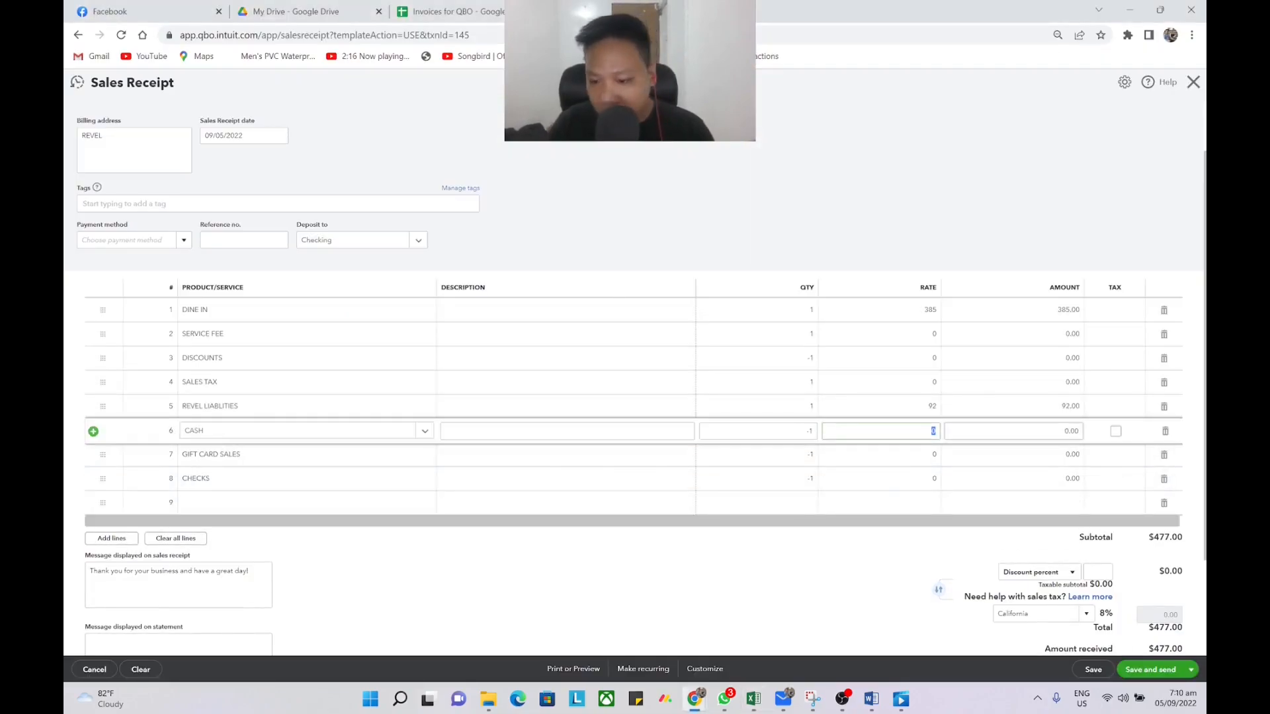
key("alt+Tab")
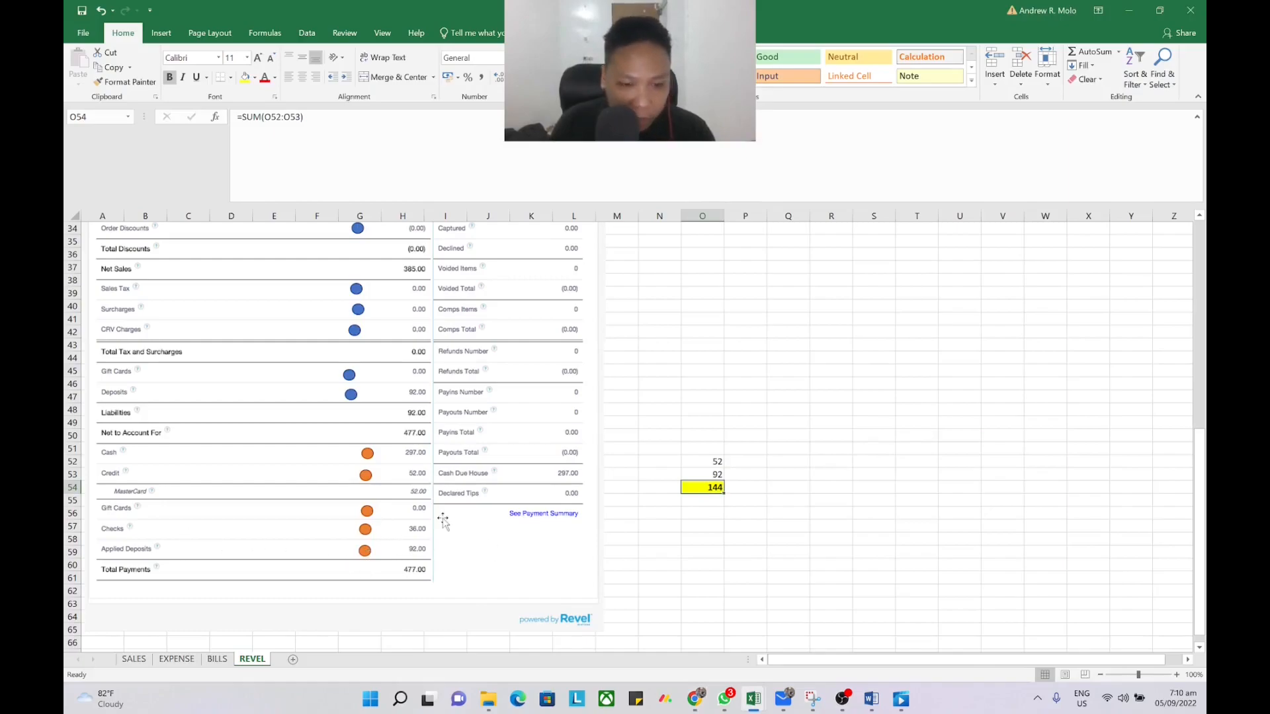
key("alt+Tab")
Look up the checks payment in the Revel summary and set the CHECKS line's rate to 36.
key("alt+Tab")
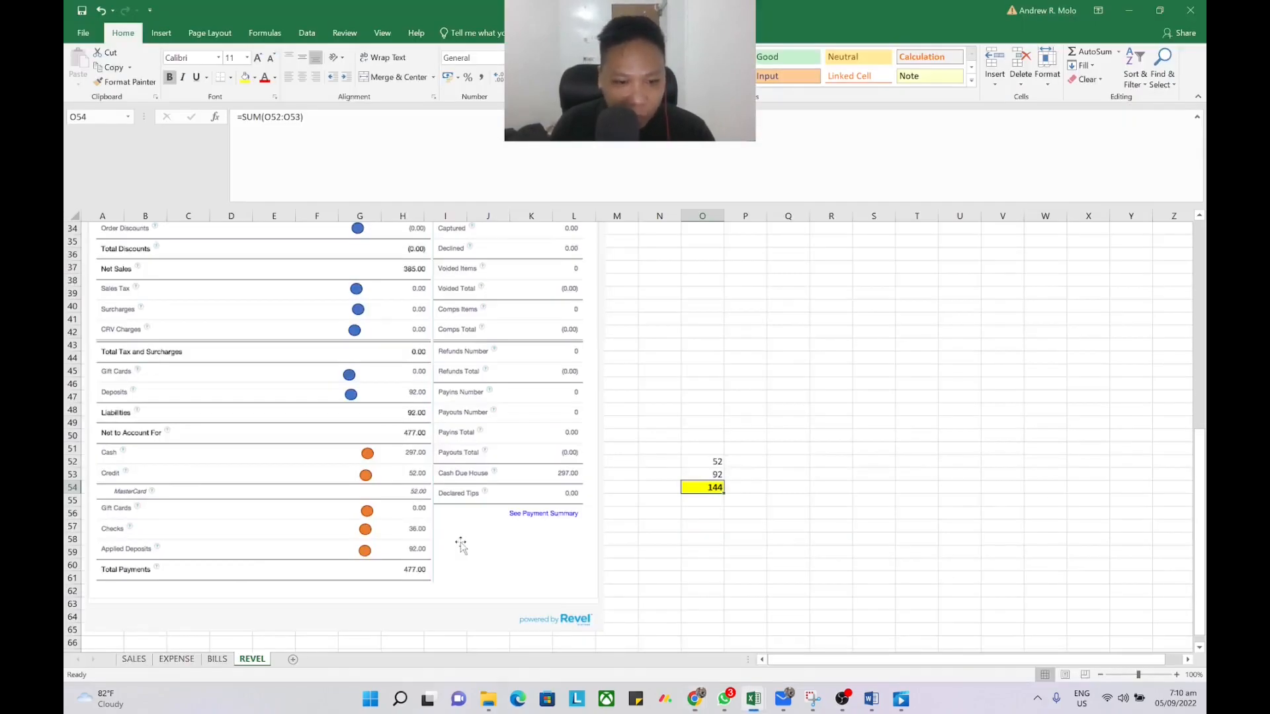
key("alt+Tab")
left_click(886, 481)
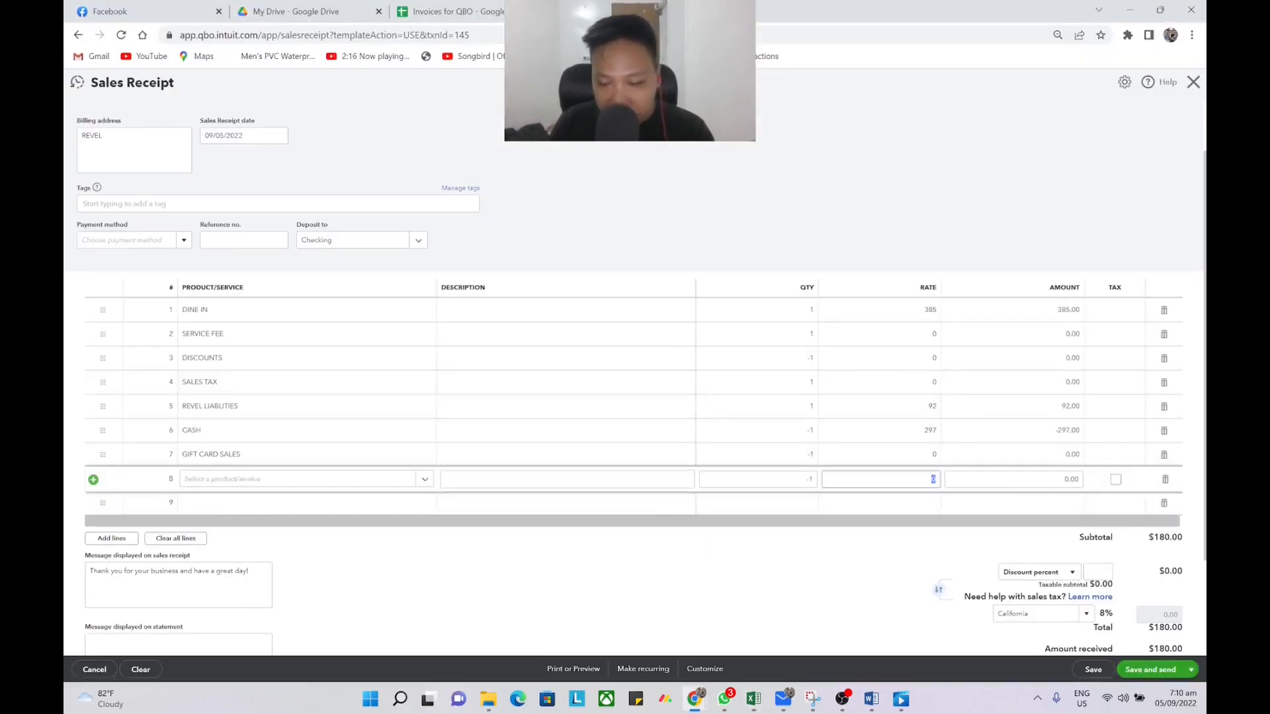
type("36")
key("Tab")
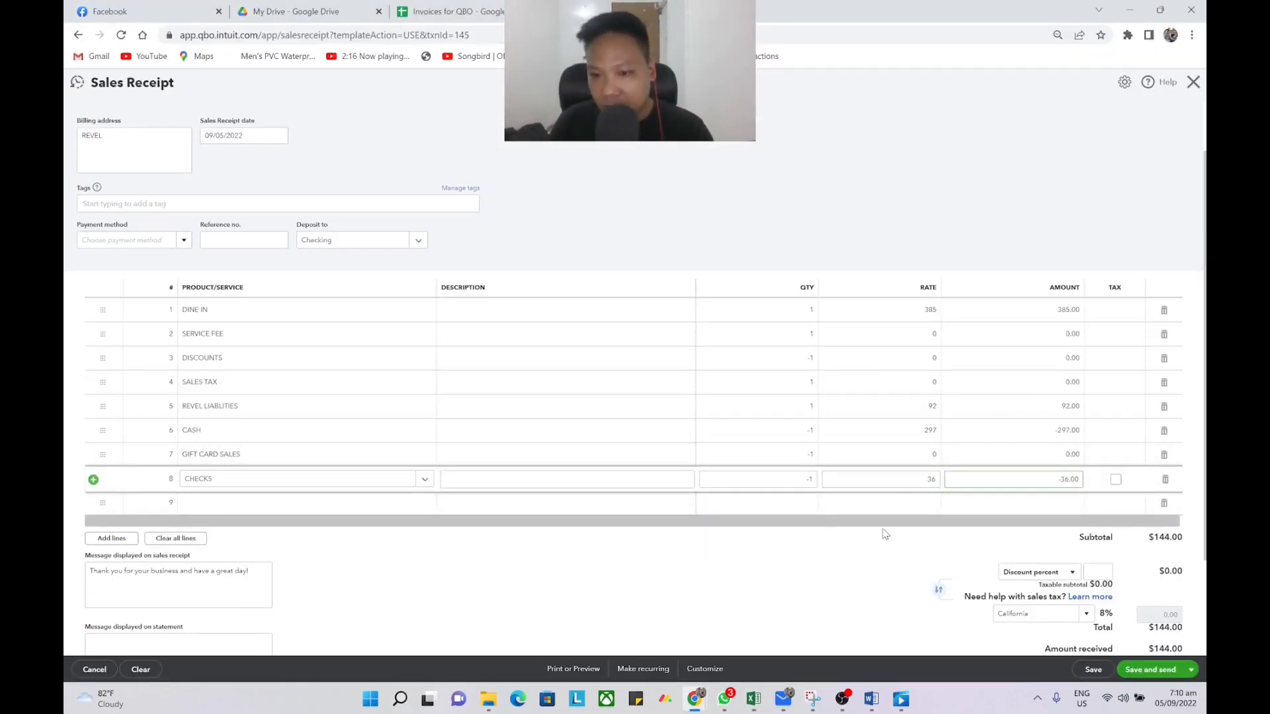
left_click(848, 559)
Examine the credit and applied deposits amounts in Excel cells O52 and O53 and their sum formula in O54.
key("alt+Tab")
left_click(727, 514)
left_click(719, 492)
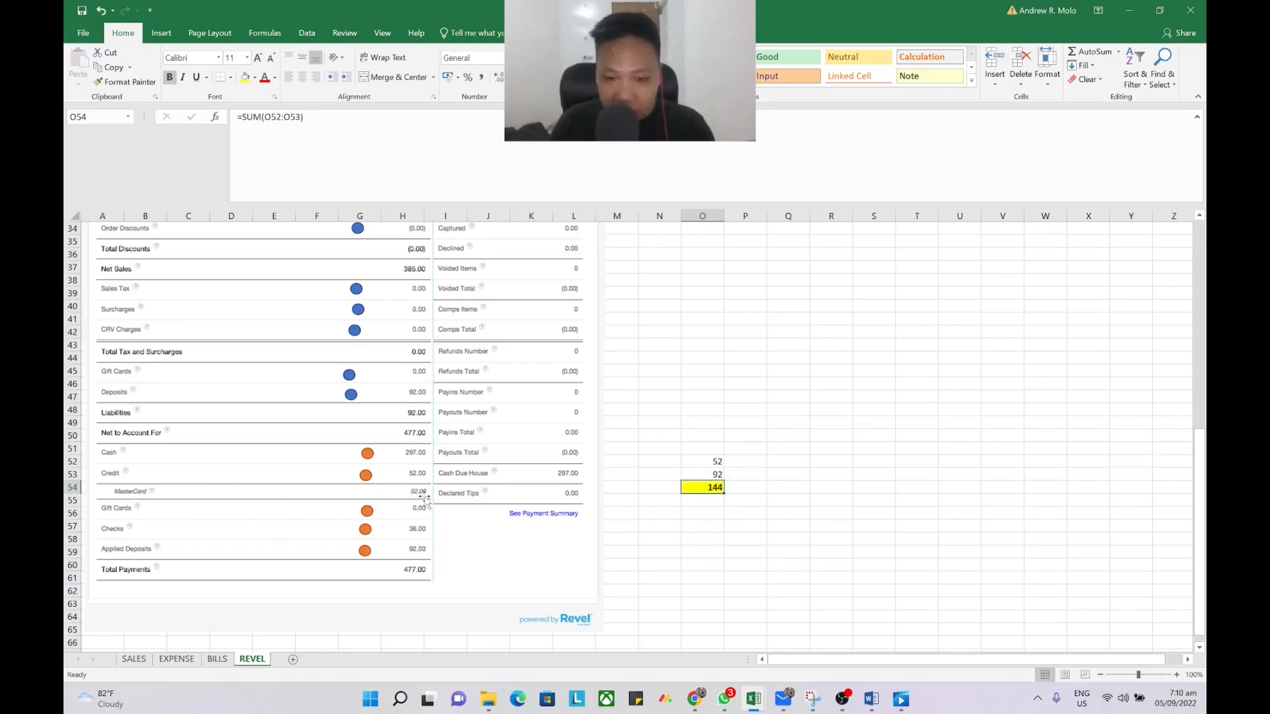
left_click(710, 463)
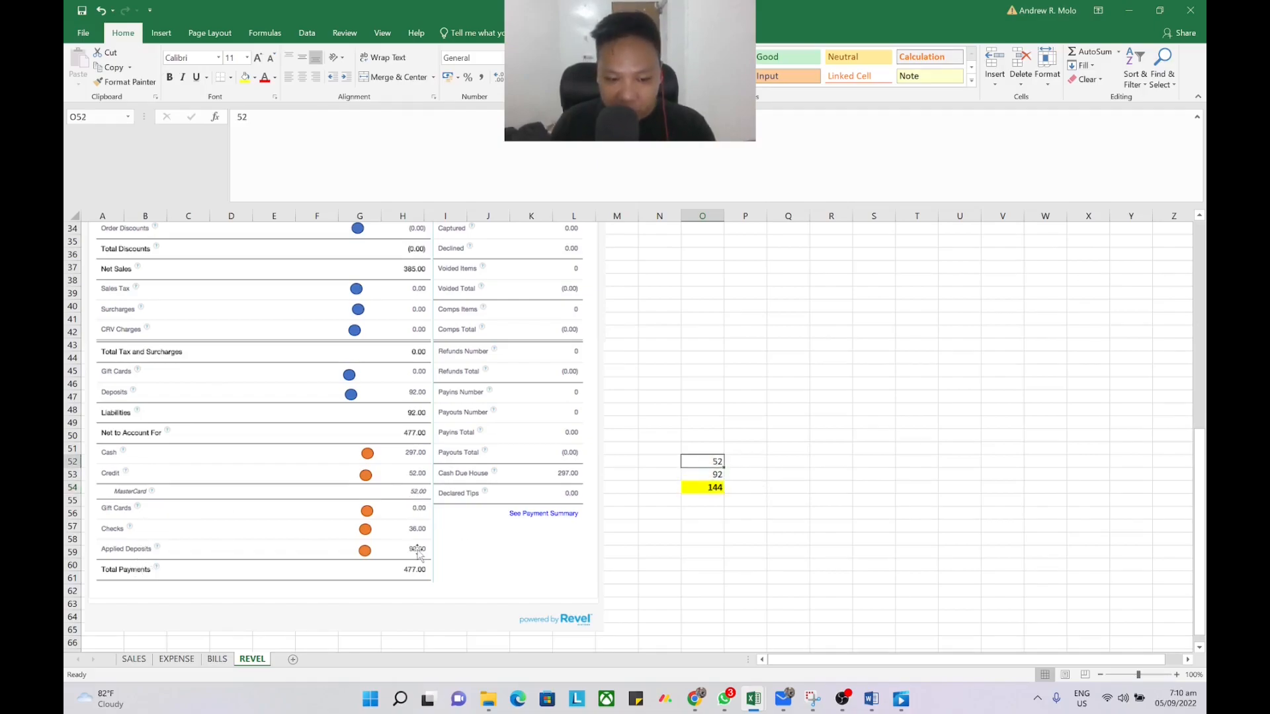
left_click(706, 474)
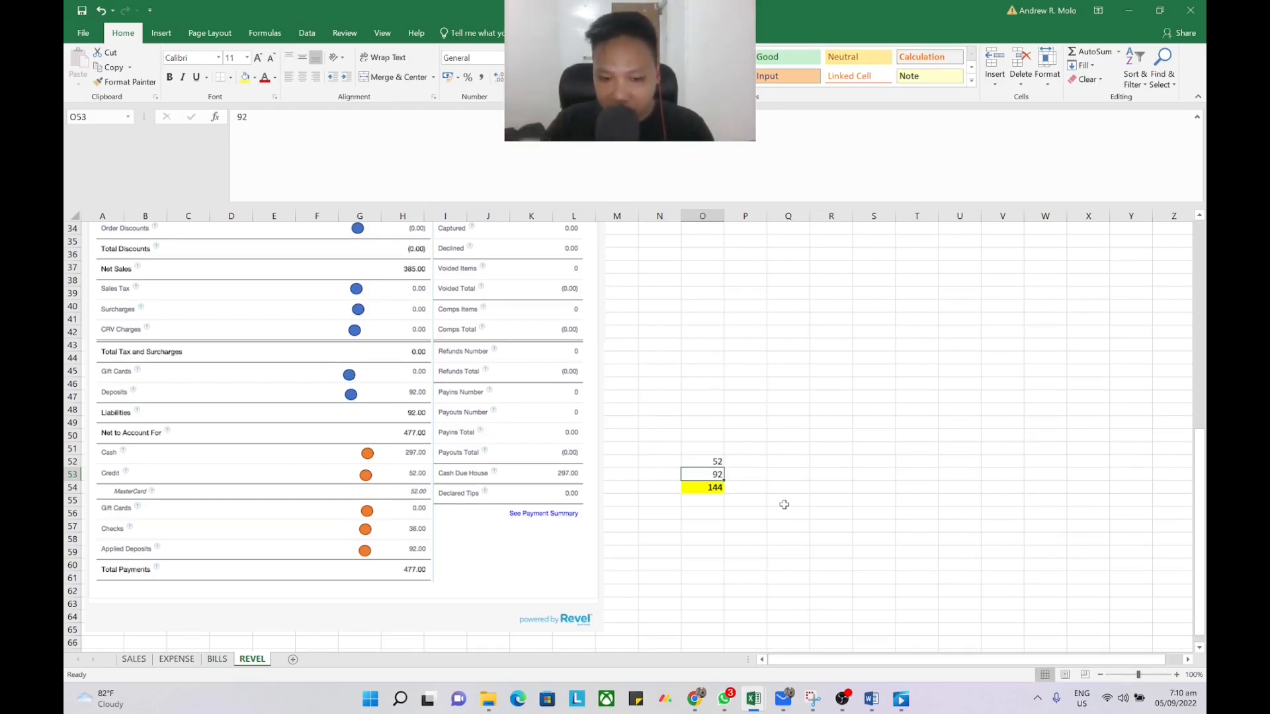
left_click(703, 490)
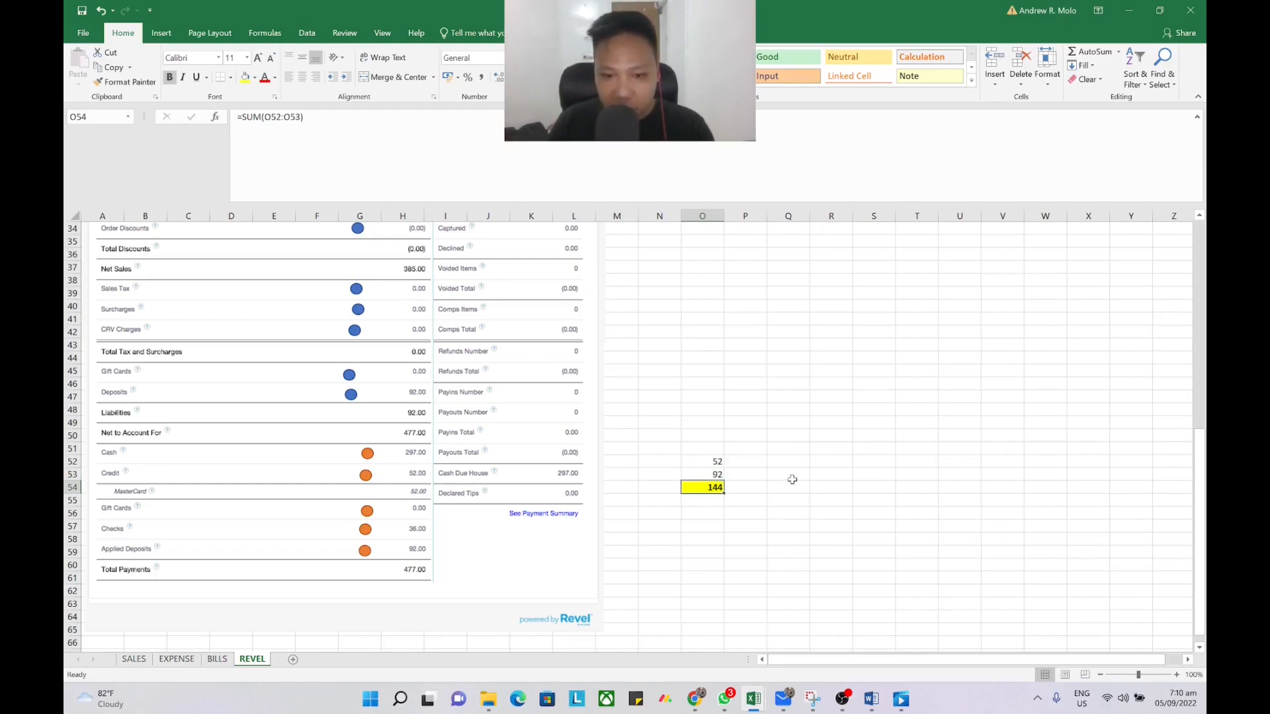
Check the QuickBooks receipt's subtotal against the Excel sum and reselect Checking as the deposit account.
key("alt+Tab")
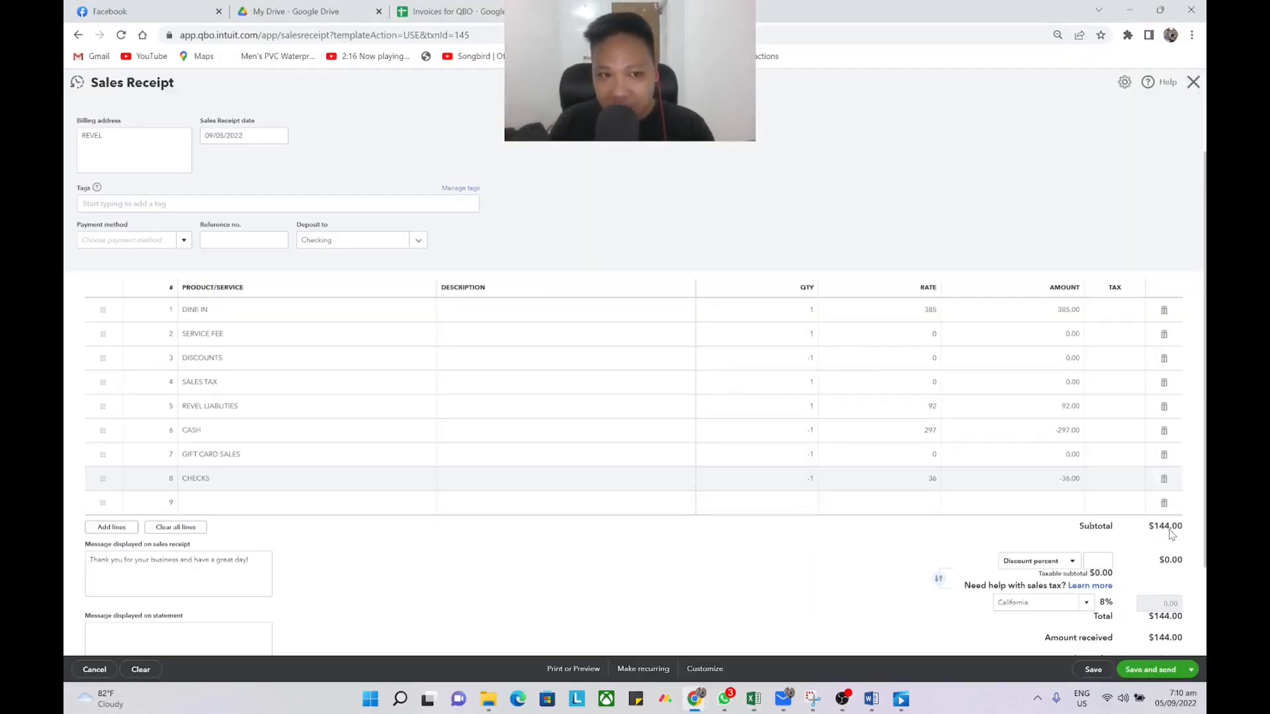
left_click(418, 240)
left_click(362, 291)
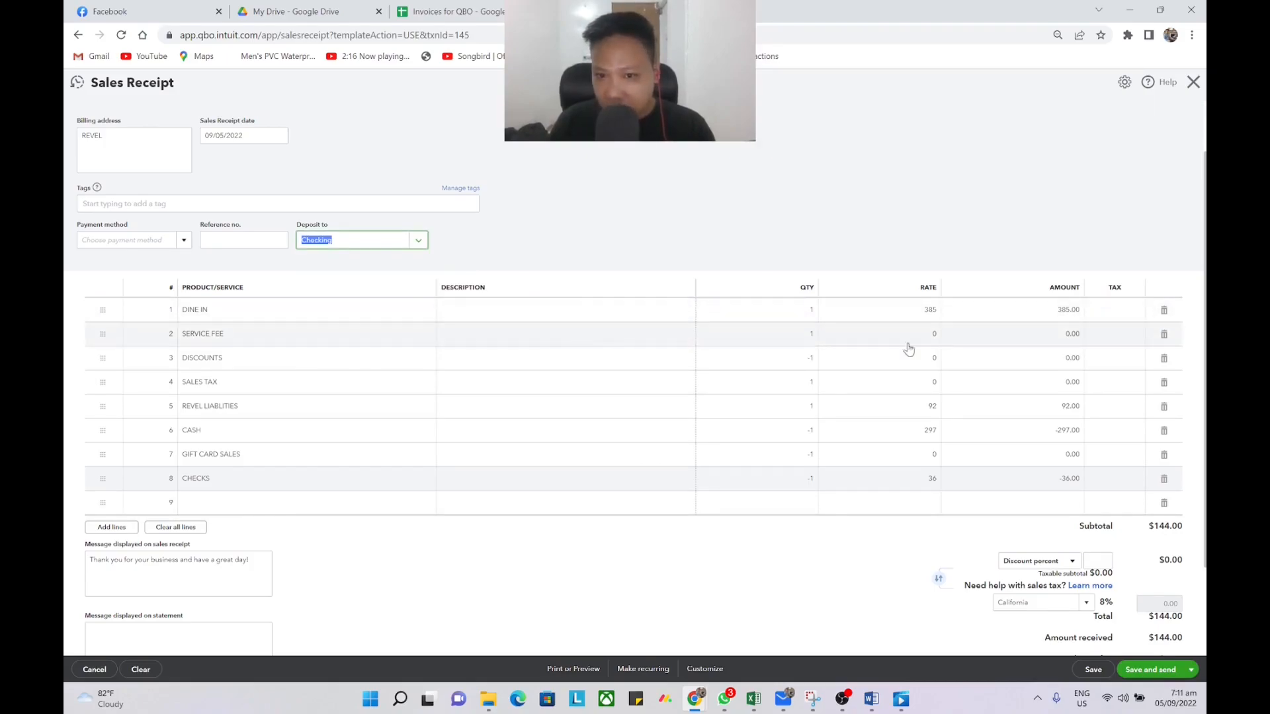
Delete the zero-amount SERVICE FEE, DISCOUNTS, SALES TAX and GIFT CARD SALES lines from the sales receipt.
left_click(1164, 334)
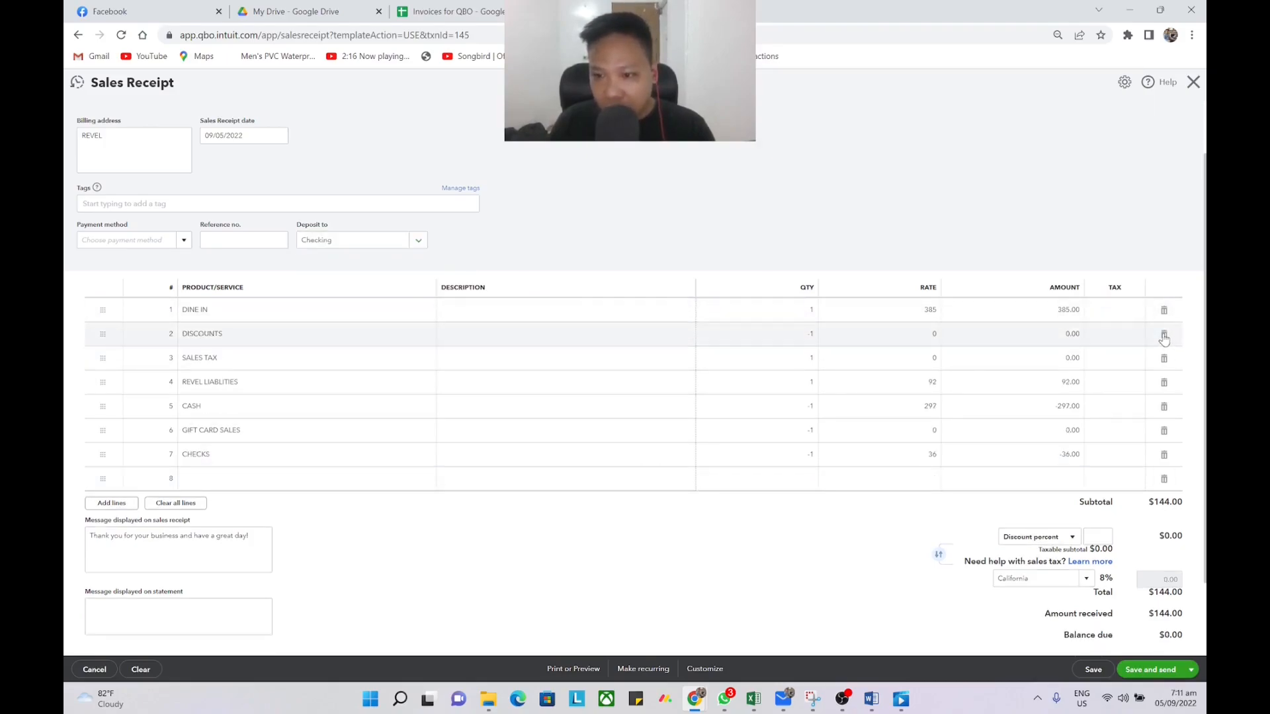
left_click(1164, 334)
left_click(1164, 334)
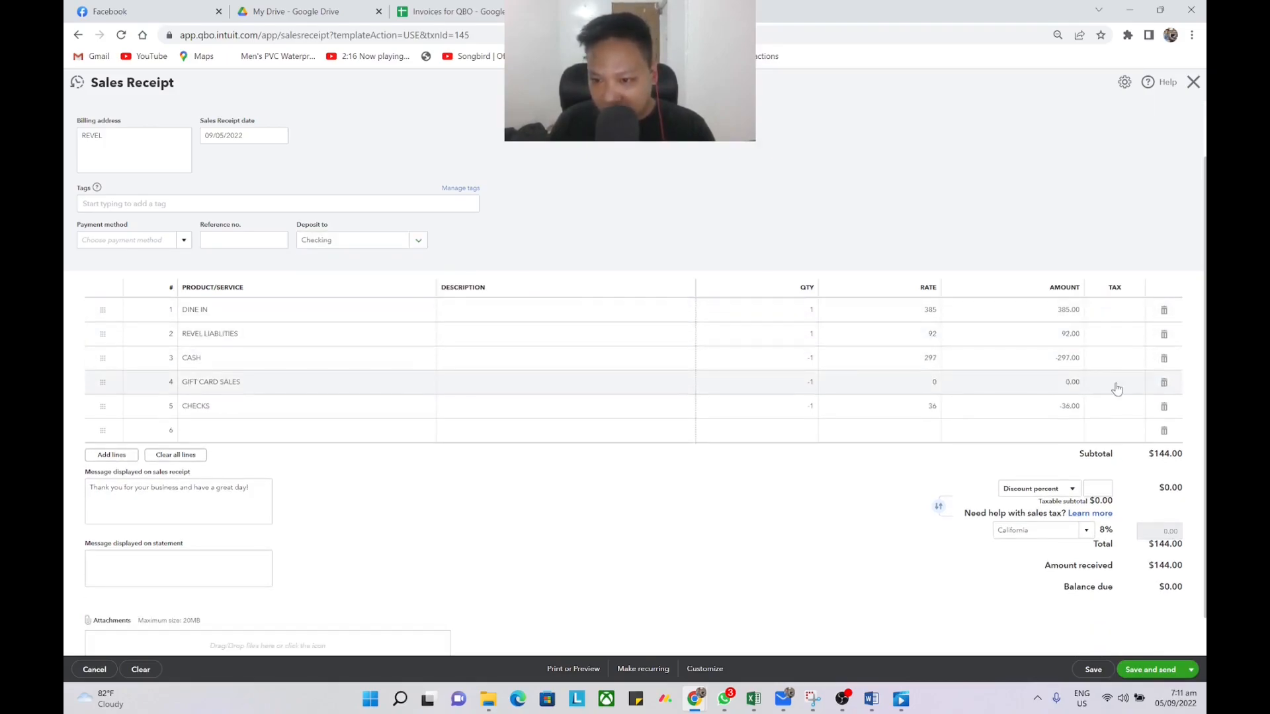
left_click(1163, 382)
Enter "Revel Sales Jan 1, 2022" as the description of the DINE IN line.
scroll(737, 462, "up", 1)
left_click(513, 377)
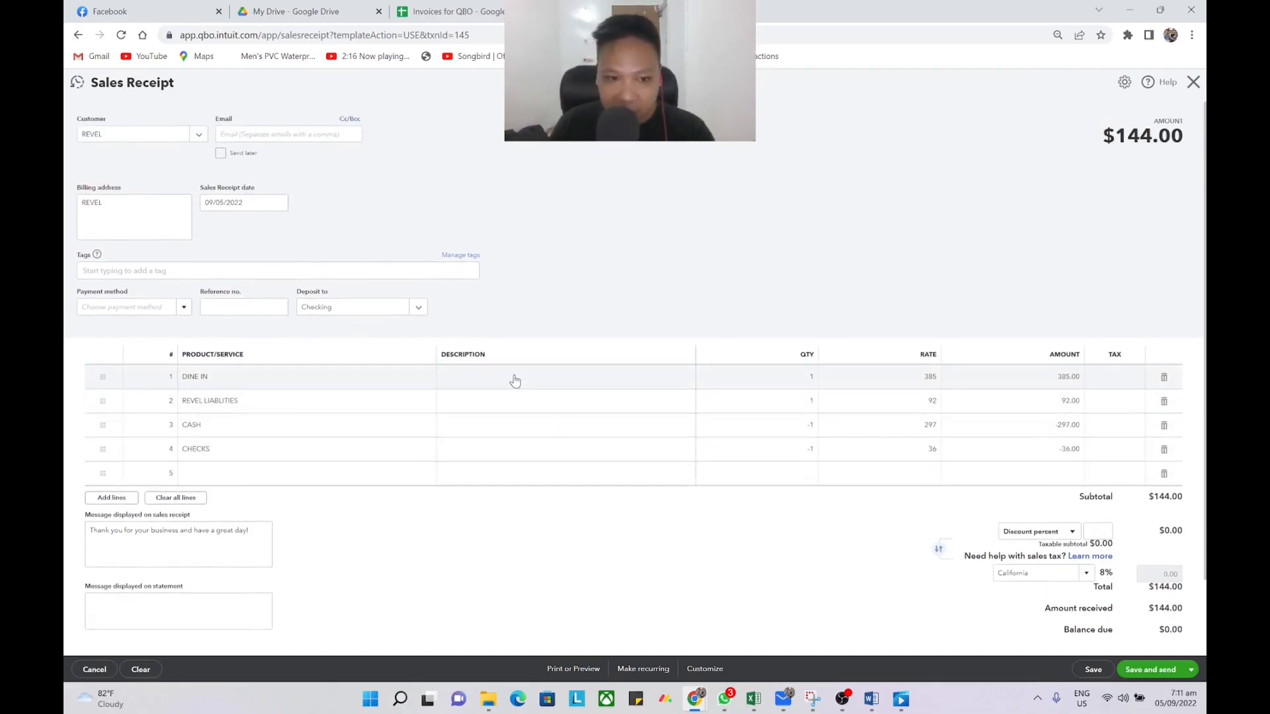
type("Revel Sales Jan")
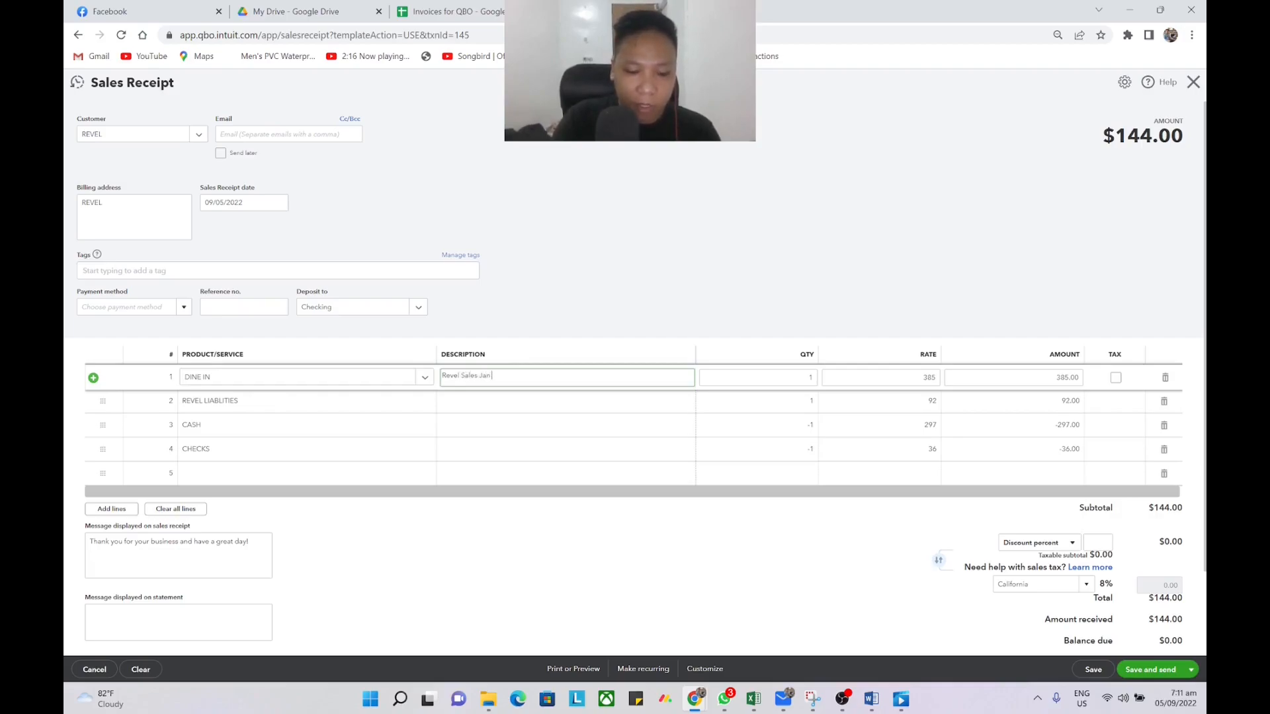
type(" 1, 2022")
Copy the DINE IN line's description to the REVEL LIABILITIES, CASH and CHECKS lines.
left_click_drag(516, 376, 397, 394)
key("ctrl+c")
left_click(465, 403)
key("ctrl+v")
left_click(510, 427)
key("ctrl+v")
left_click(510, 449)
key("ctrl+v")
left_click(639, 259)
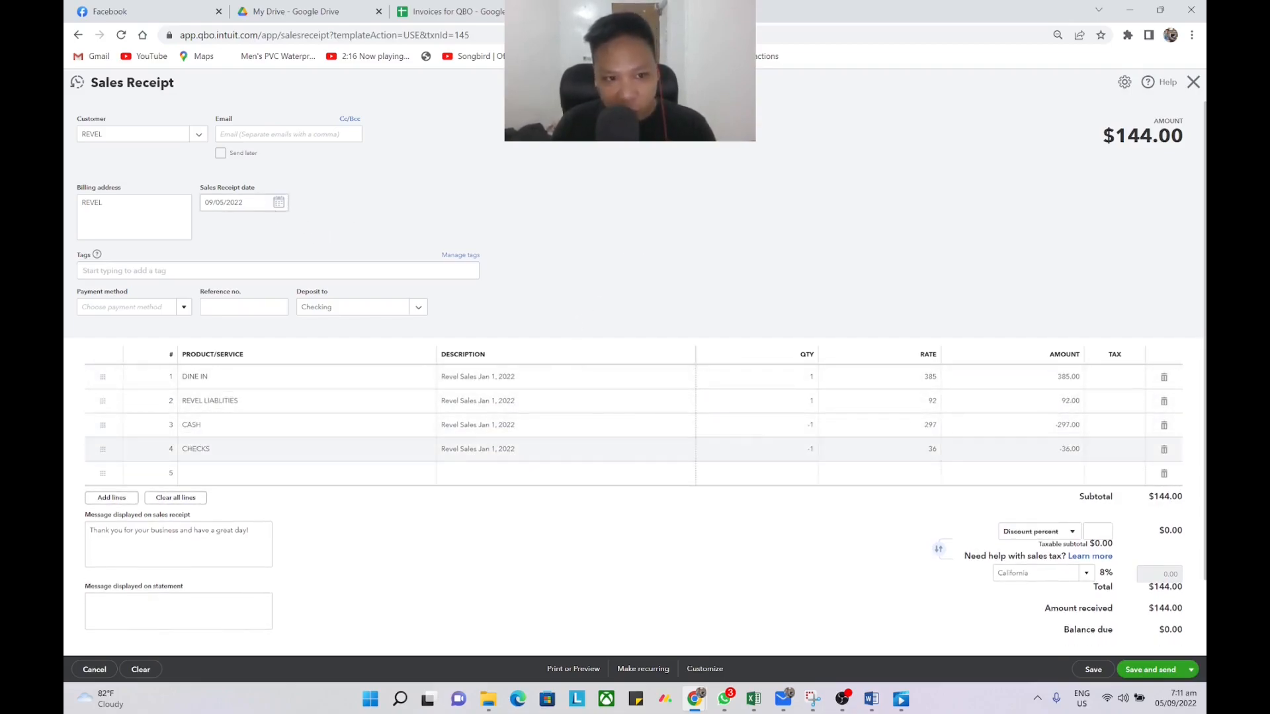
Set the sales receipt date to January 1, 2022, and save and close the receipt.
left_click(278, 203)
left_click(210, 229)
left_click(211, 229)
left_click(210, 230)
left_click(210, 230)
left_click(211, 230)
left_click(210, 229)
left_click(210, 229)
left_click(211, 229)
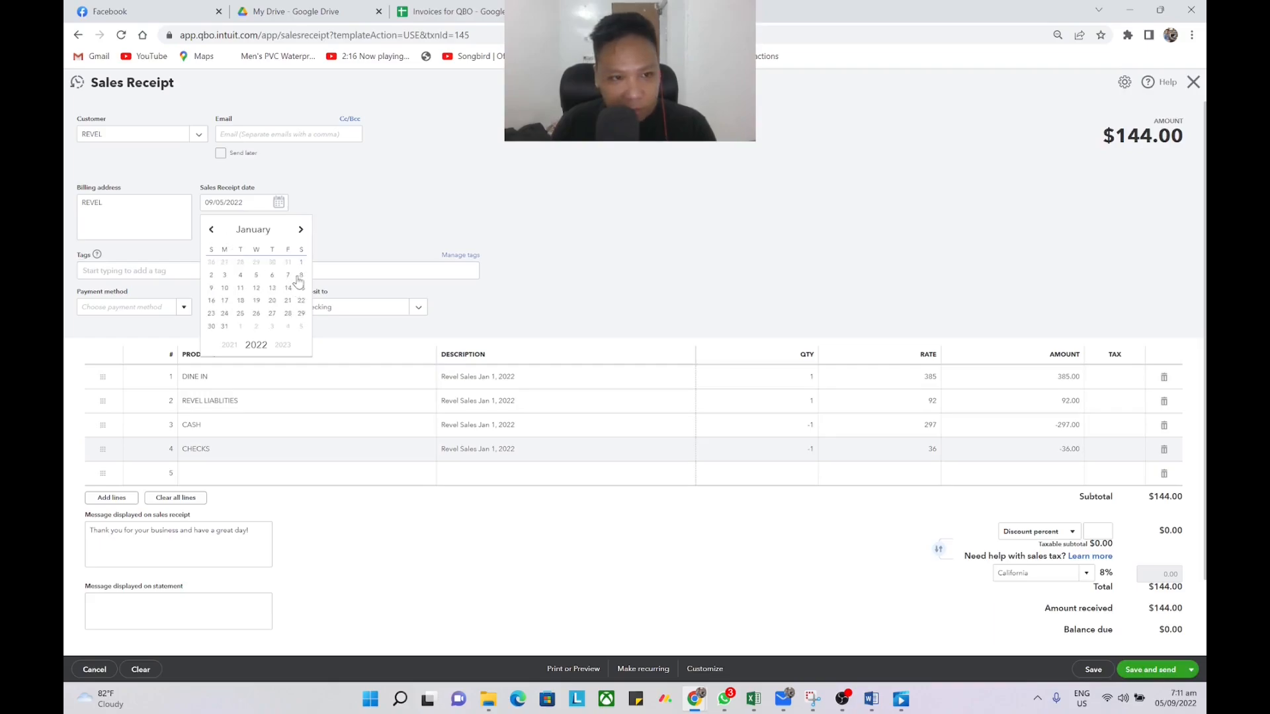
left_click(301, 262)
left_click(1190, 669)
left_click(1159, 651)
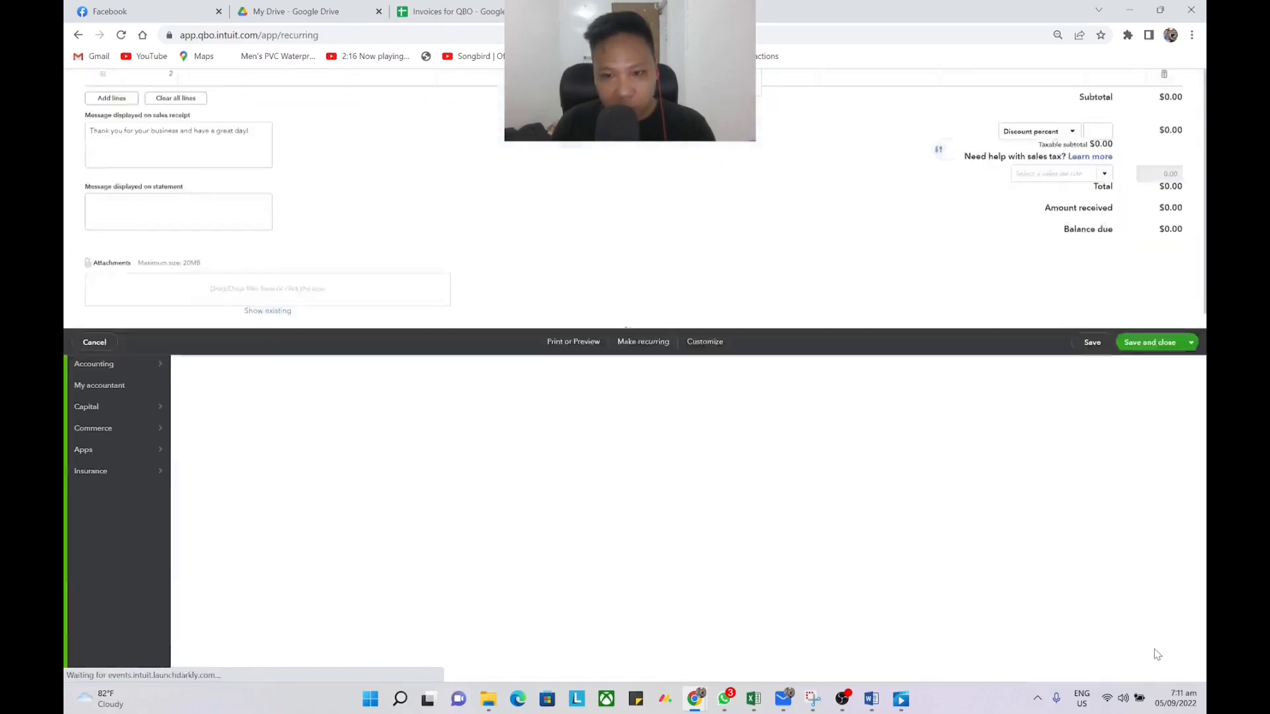